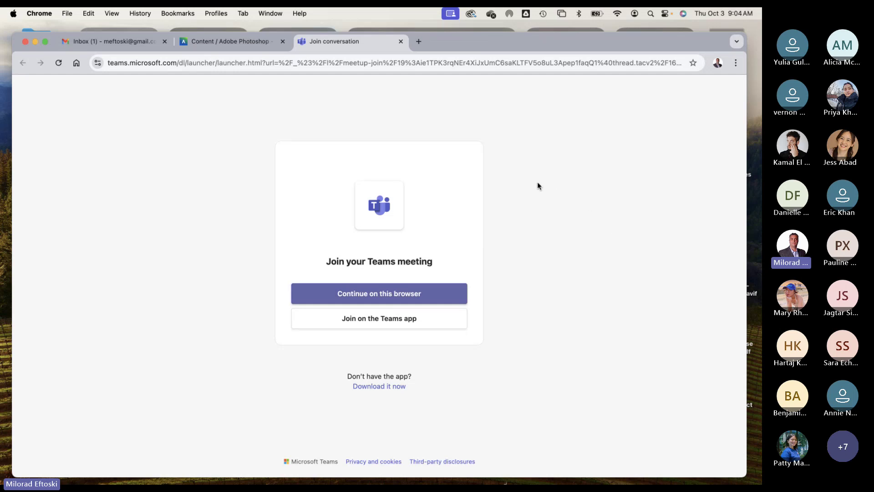
# Step: Close the Teams meeting page and open Composite Assignment 01 from the course calendar's due dates
pyautogui.click(401, 41)
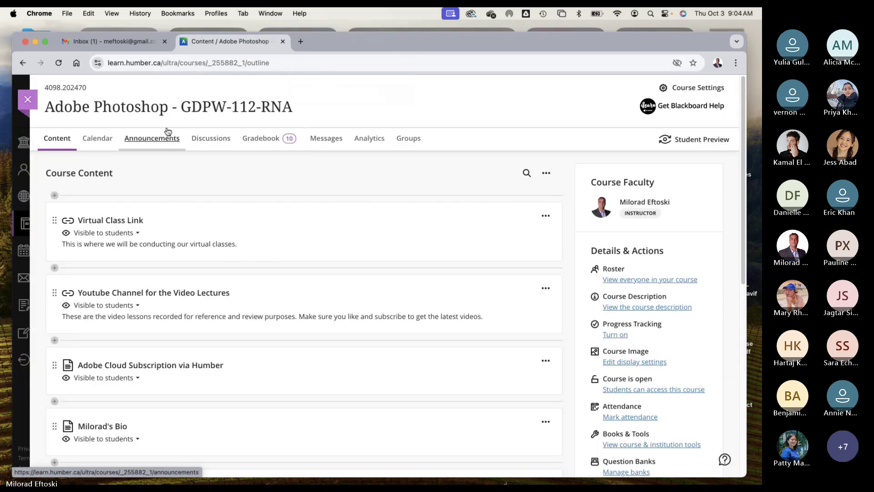
pyautogui.click(106, 145)
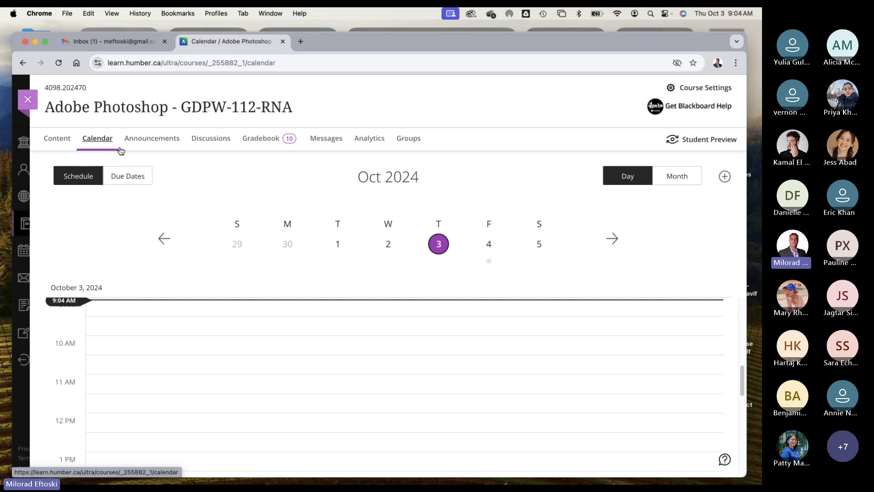
pyautogui.click(116, 175)
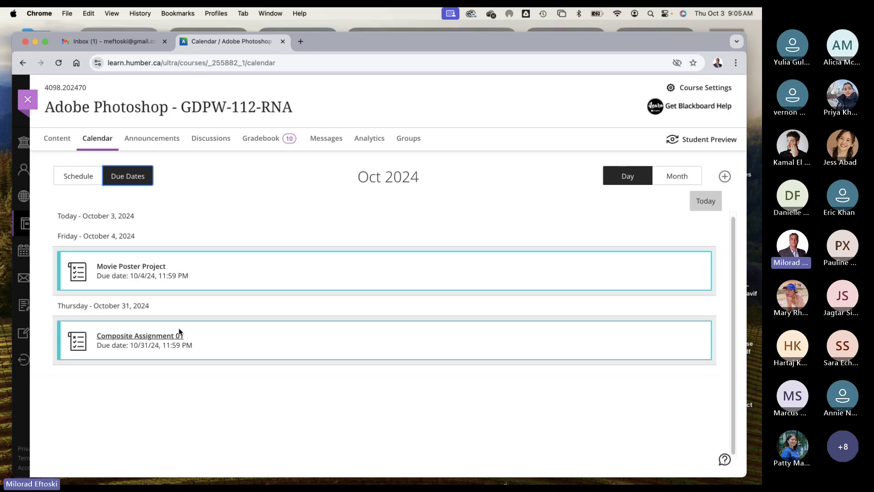
pyautogui.click(159, 339)
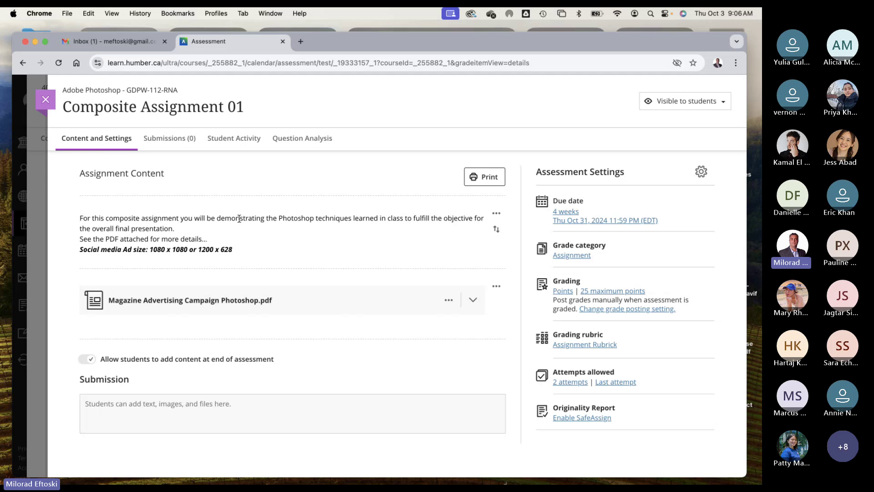
# Step: Highlight the assignment's introductory sentence and its phrase about Photoshop techniques while reading the brief
pyautogui.tripleClick(293, 218)
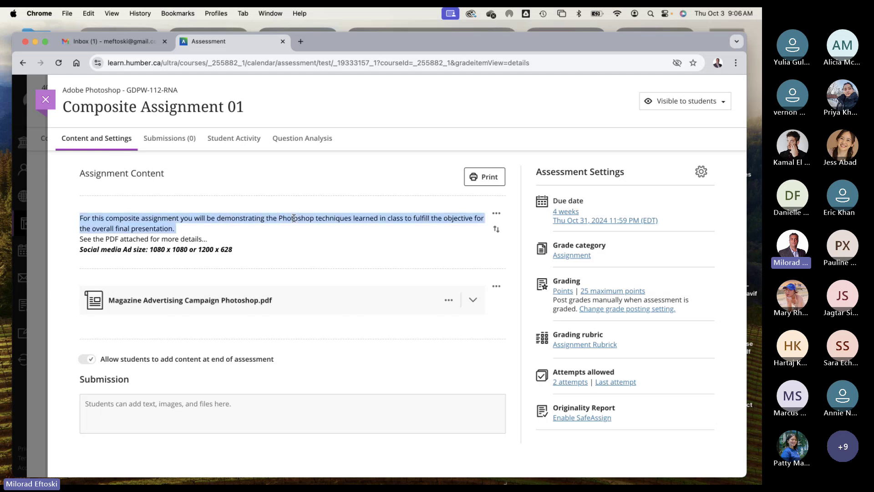
pyautogui.click(288, 219)
pyautogui.moveTo(278, 218); pyautogui.dragTo(359, 219)
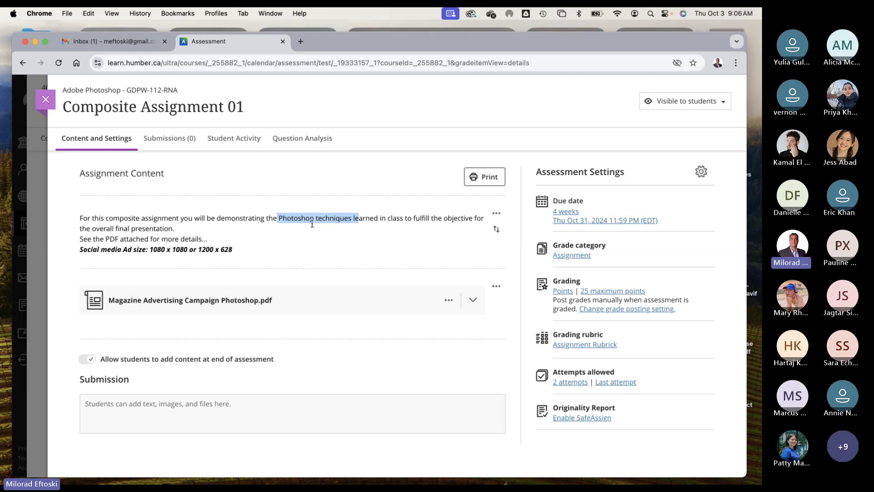
pyautogui.click(312, 223)
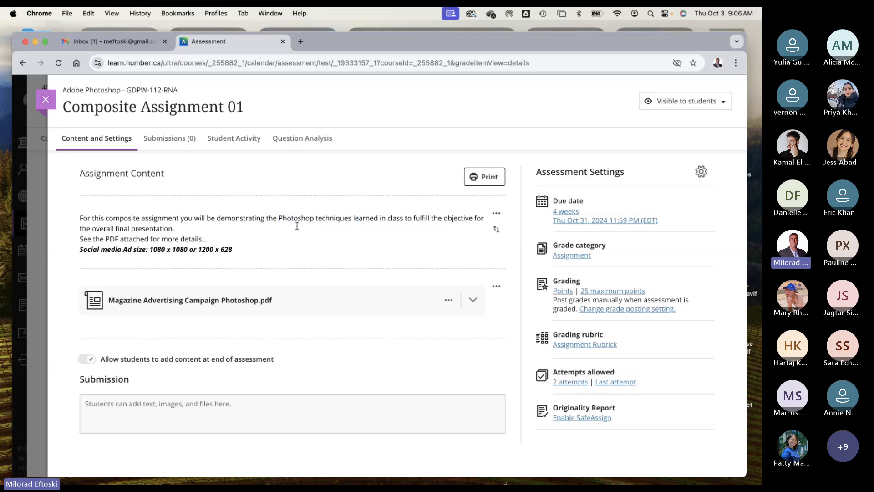
pyautogui.moveTo(278, 218); pyautogui.dragTo(352, 220)
pyautogui.click(327, 230)
# Step: Highlight the social media ad sizes 1080 x 1080 and 1200 x 628 in the assignment description
pyautogui.moveTo(82, 251); pyautogui.dragTo(222, 255)
pyautogui.click(196, 239)
pyautogui.moveTo(150, 249); pyautogui.dragTo(234, 250)
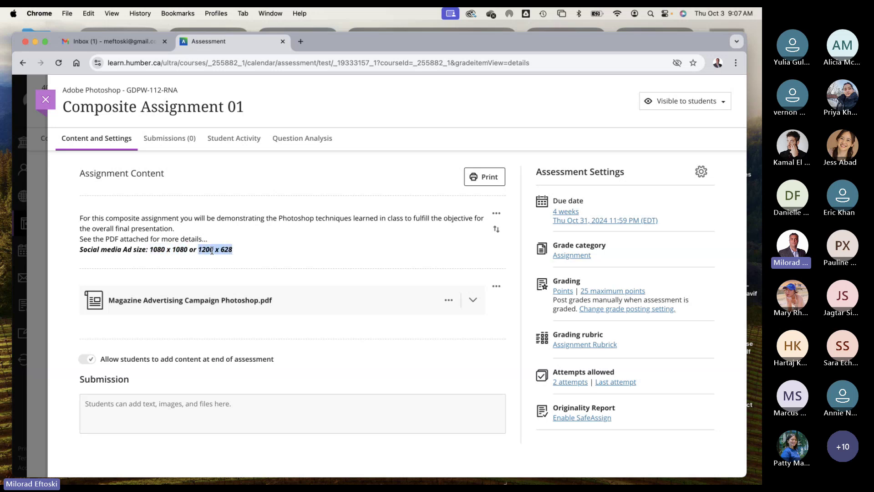
pyautogui.click(150, 250)
pyautogui.moveTo(150, 250); pyautogui.dragTo(234, 251)
pyautogui.click(183, 248)
pyautogui.click(184, 248)
# Step: Preview Magazine Advertising Campaign Photoshop.pdf within the assignment and highlight "Digital Imaging (Photoshop)" in its introduction
pyautogui.click(328, 302)
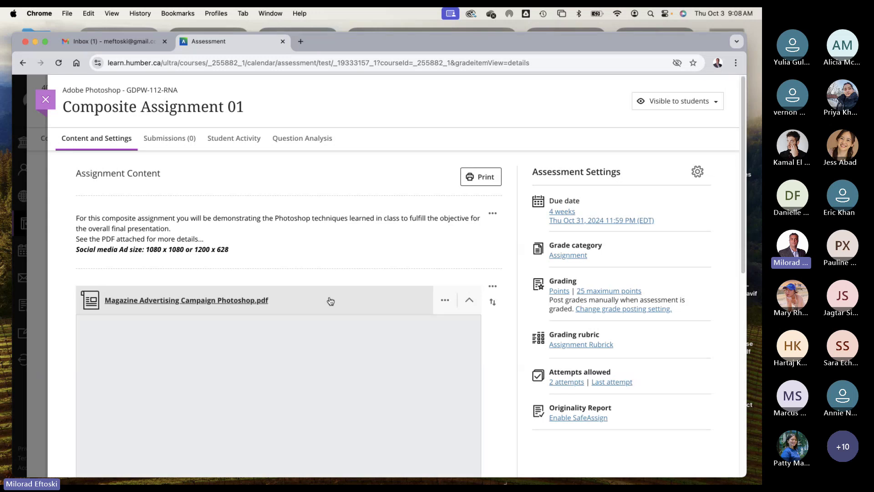
pyautogui.scroll(-3, 374, 302)
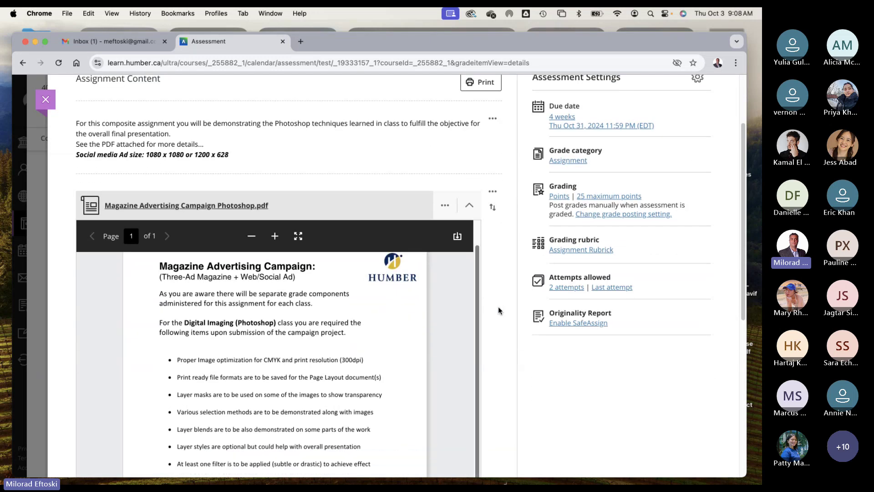
pyautogui.scroll(-10, 501, 307)
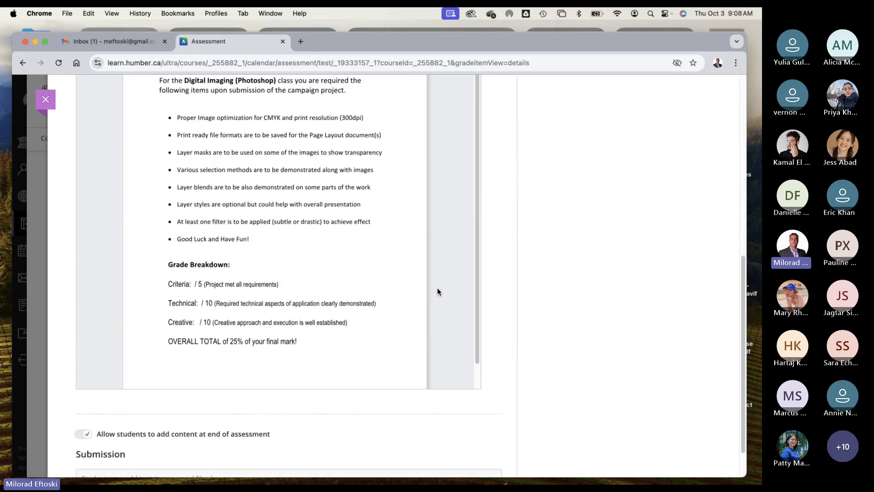
pyautogui.scroll(5, 482, 292)
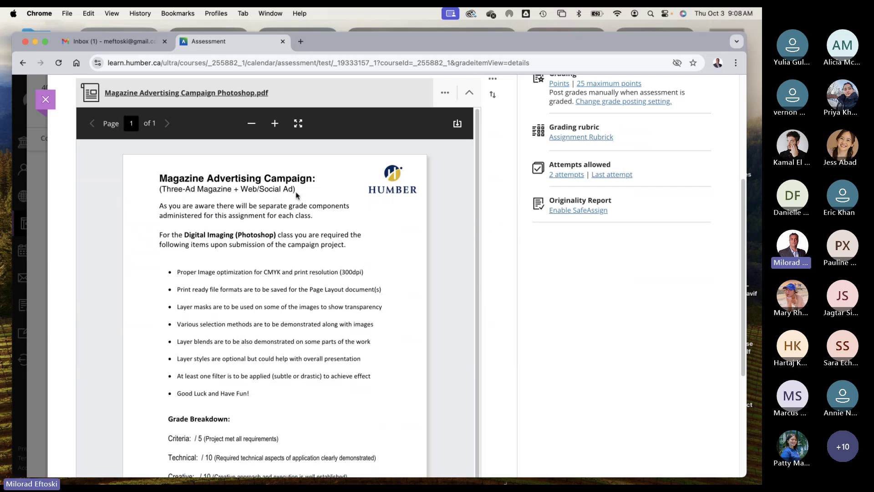
pyautogui.scroll(-1, 295, 196)
pyautogui.scroll(1, 282, 200)
pyautogui.moveTo(276, 235); pyautogui.dragTo(184, 235)
pyautogui.click(316, 242)
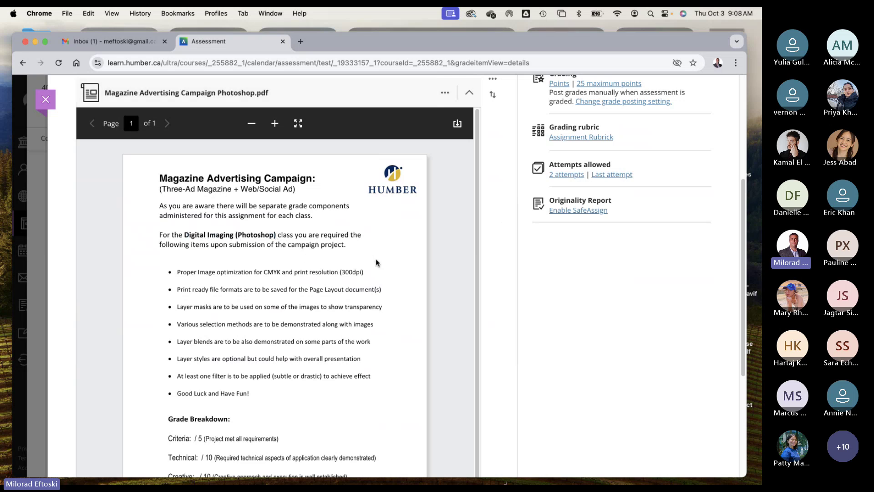
# Step: Highlight the PDF's requirements on CMYK optimization at 300dpi and print-ready file formats while reviewing them
pyautogui.scroll(-1, 462, 285)
pyautogui.scroll(-3, 462, 285)
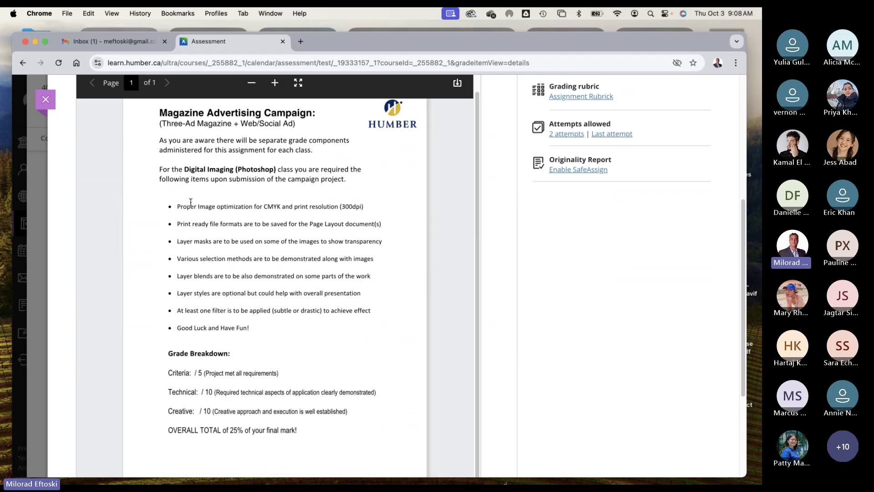
pyautogui.tripleClick(243, 208)
pyautogui.moveTo(335, 206)
pyautogui.mouseDown()
pyautogui.moveTo(368, 211)
pyautogui.moveTo(245, 207)
pyautogui.moveTo(347, 209)
pyautogui.mouseUp()
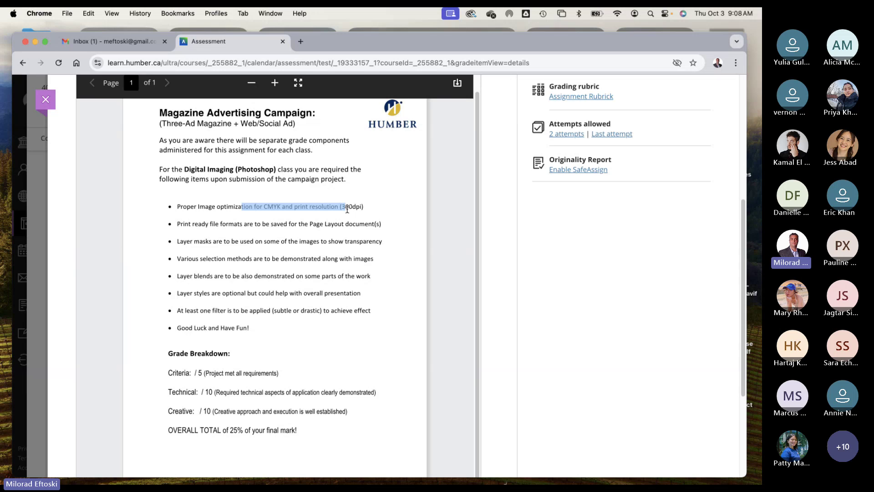
pyautogui.click(408, 217)
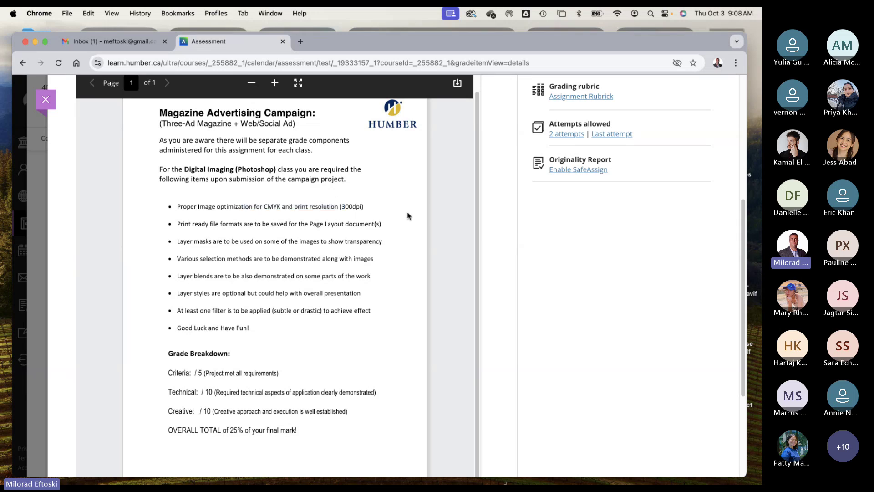
pyautogui.doubleClick(348, 207)
pyautogui.tripleClick(273, 226)
pyautogui.click(365, 223)
# Step: Highlight the PDF's requirements on layer masks, selection methods and layer blends one after another
pyautogui.tripleClick(187, 243)
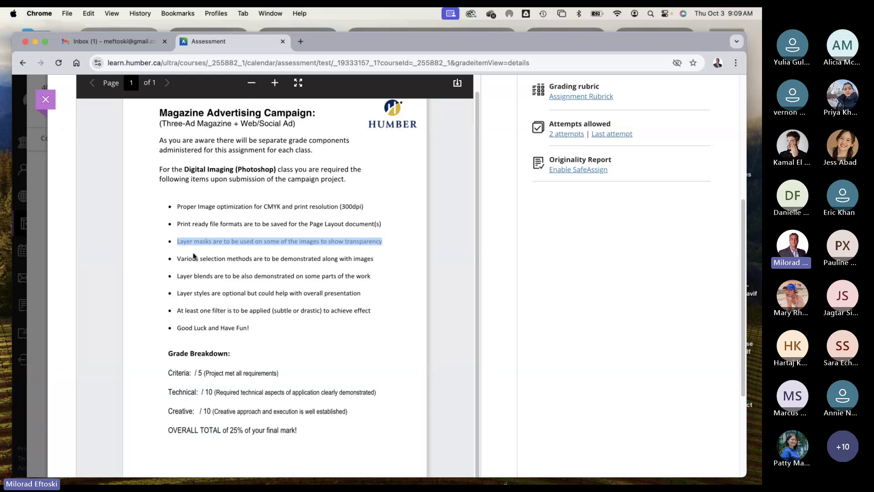
pyautogui.click(320, 258)
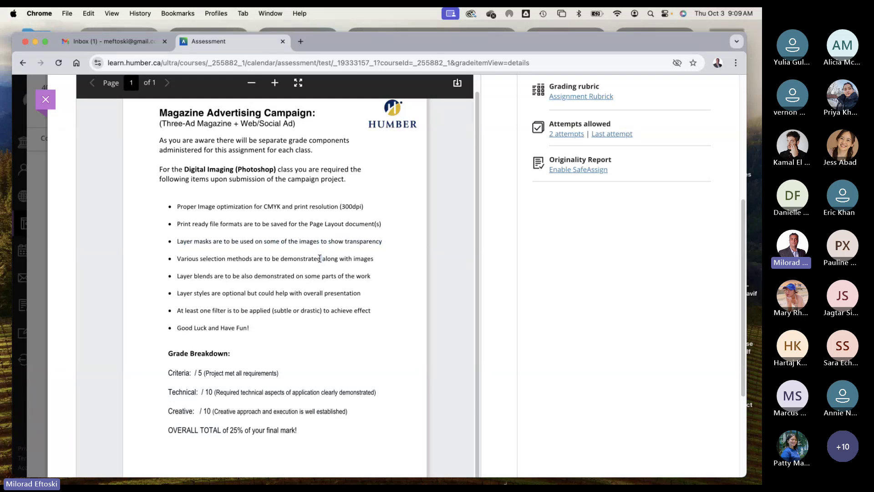
pyautogui.tripleClick(306, 258)
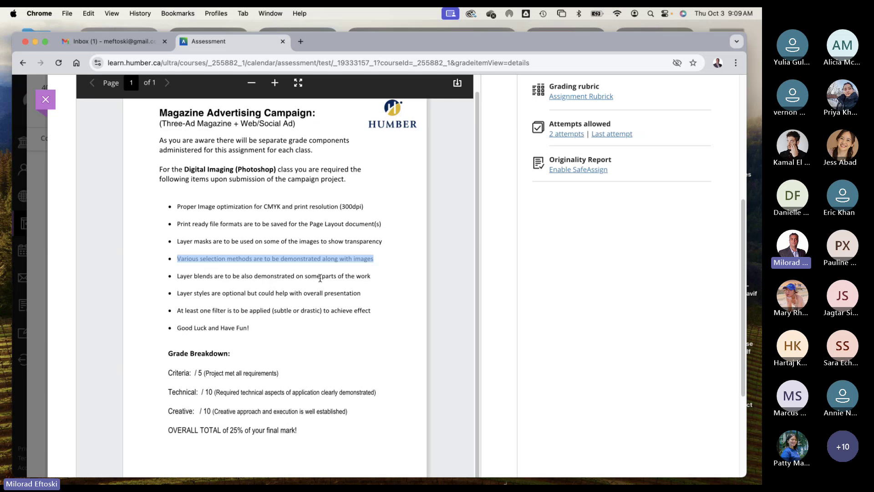
pyautogui.moveTo(363, 275); pyautogui.dragTo(230, 275)
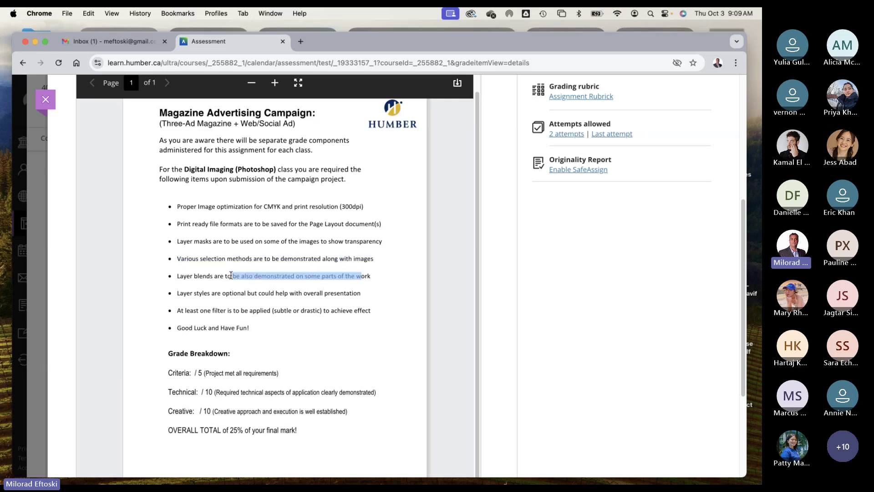
pyautogui.click(256, 278)
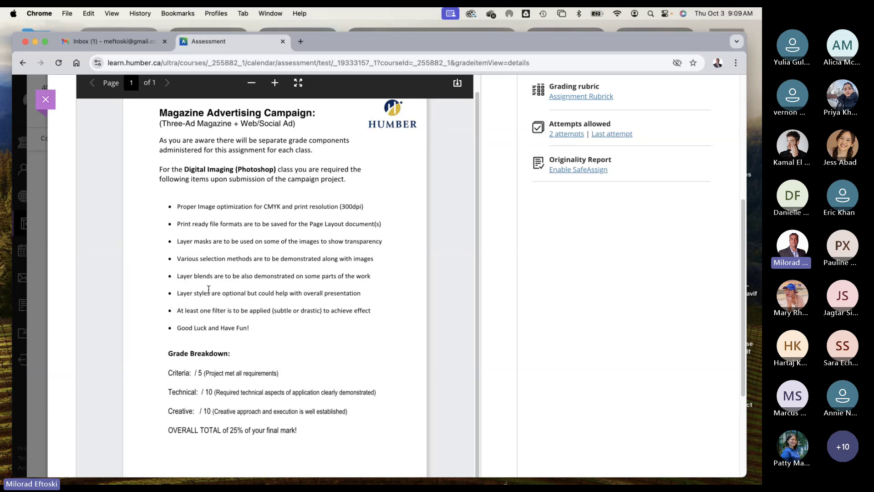
# Step: Highlight the PDF's bullet points on optional layer styles and applying at least one filter
pyautogui.doubleClick(342, 294)
pyautogui.moveTo(210, 293); pyautogui.dragTo(176, 294)
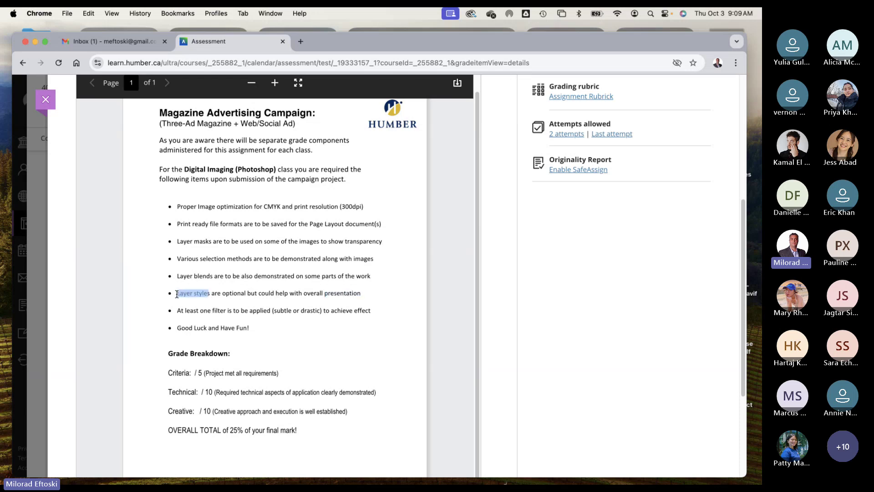
pyautogui.click(200, 295)
pyautogui.doubleClick(227, 294)
pyautogui.tripleClick(228, 295)
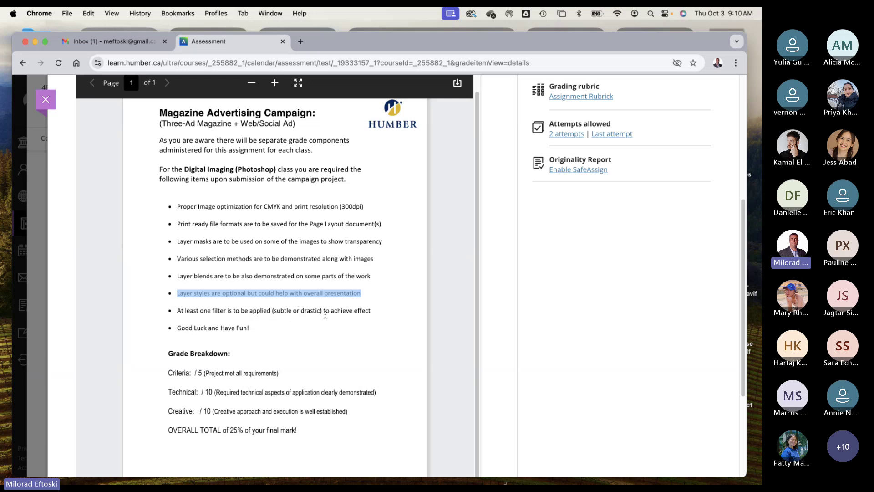
pyautogui.click(344, 312)
pyautogui.tripleClick(344, 312)
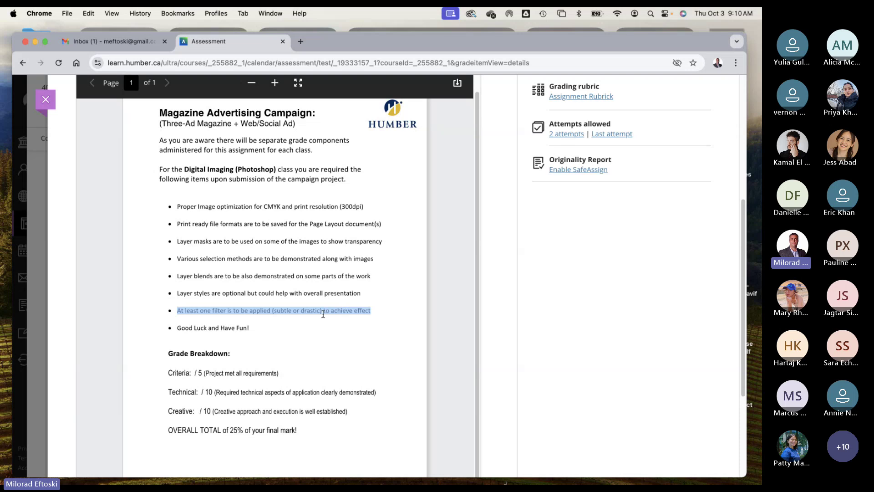
pyautogui.click(295, 312)
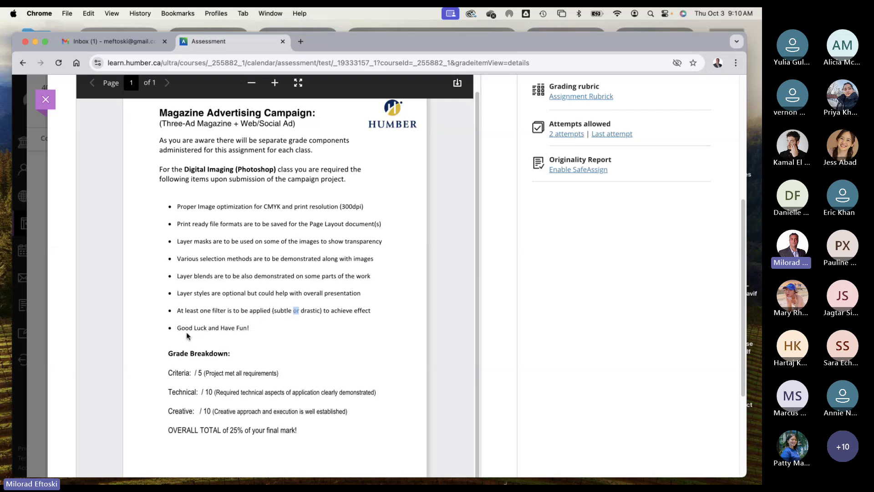
# Step: Highlight the text from "Good Luck and Have Fun!" through the Grade Breakdown and review the grading criteria
pyautogui.moveTo(176, 327); pyautogui.dragTo(253, 339)
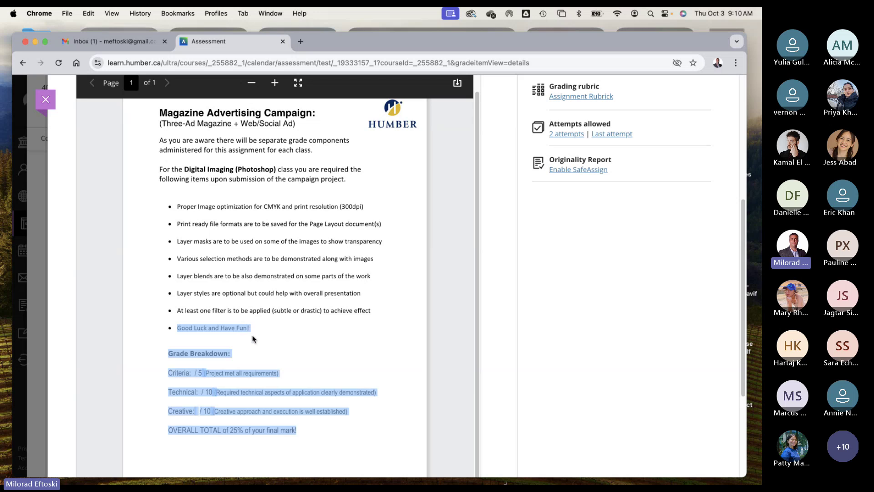
pyautogui.click(231, 325)
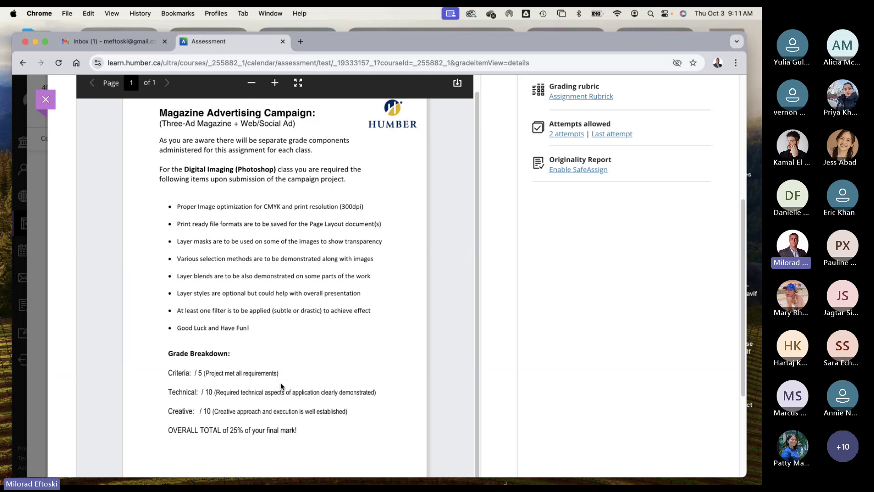
pyautogui.scroll(-1, 286, 383)
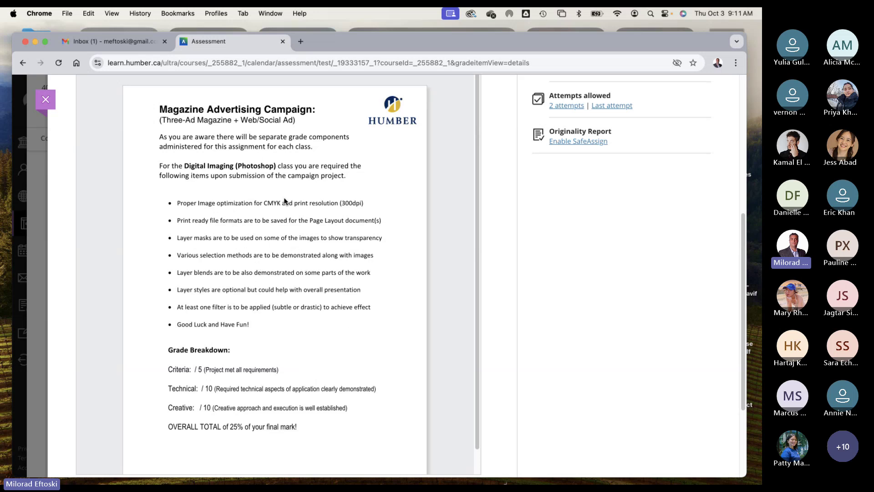
# Step: Return to the course content and expand the Composite Assignments folder to view its assignments, collapsing it when done
pyautogui.click(46, 100)
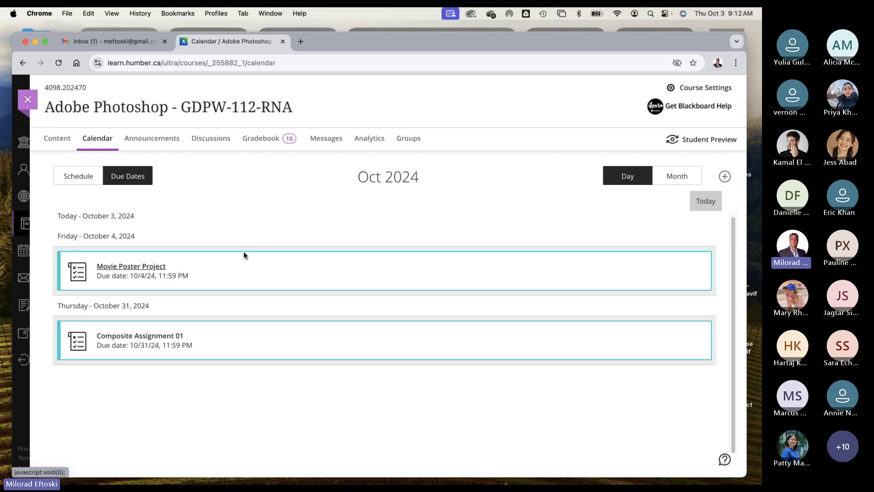
pyautogui.click(59, 138)
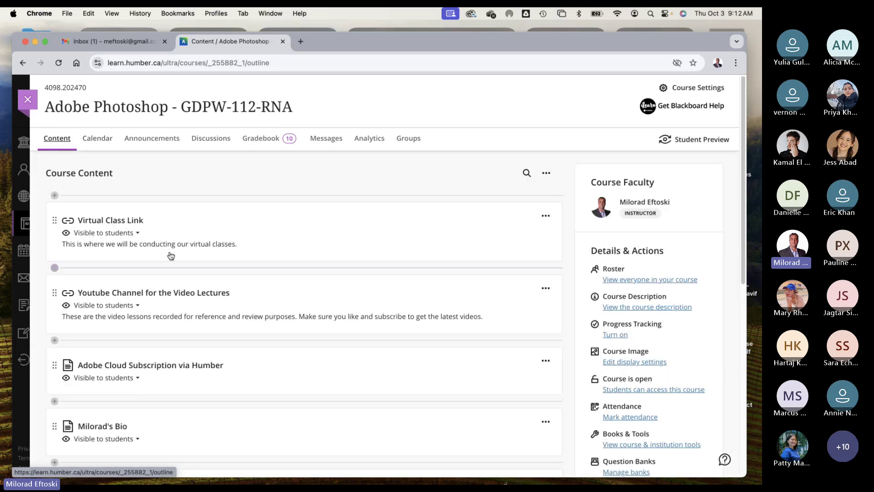
pyautogui.scroll(-5, 380, 336)
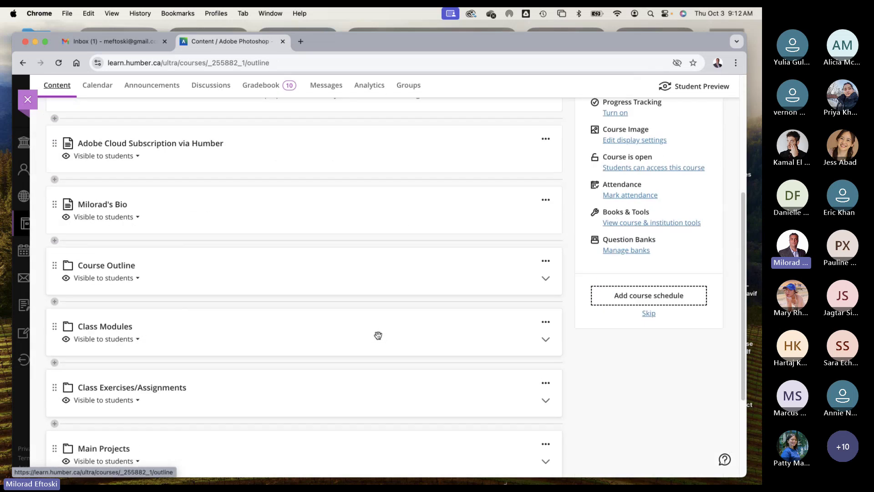
pyautogui.scroll(-2, 378, 335)
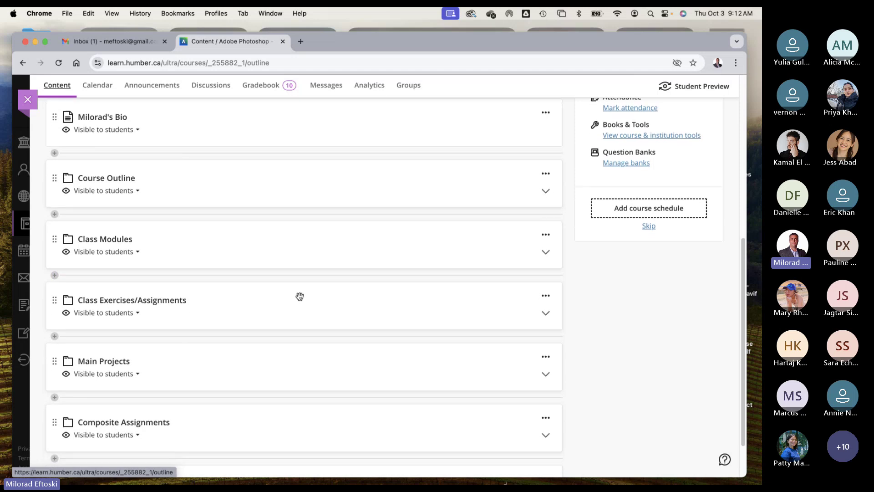
pyautogui.scroll(-1, 298, 297)
pyautogui.click(249, 375)
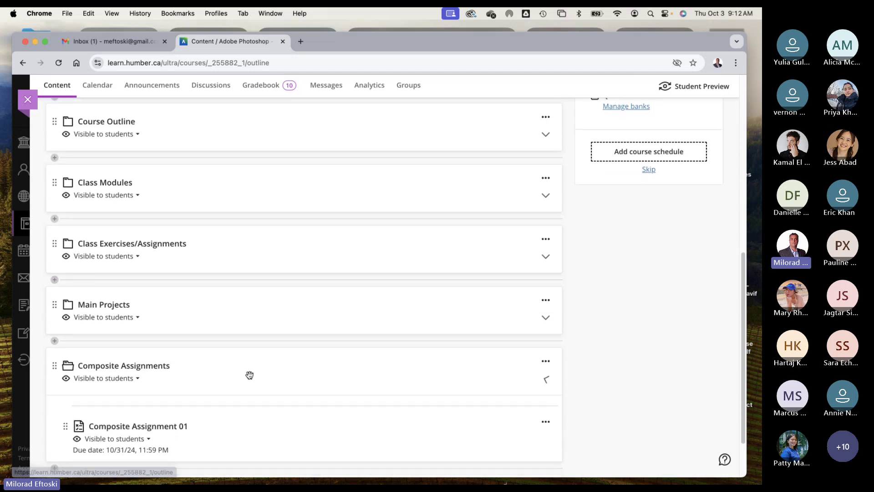
pyautogui.scroll(-3, 282, 375)
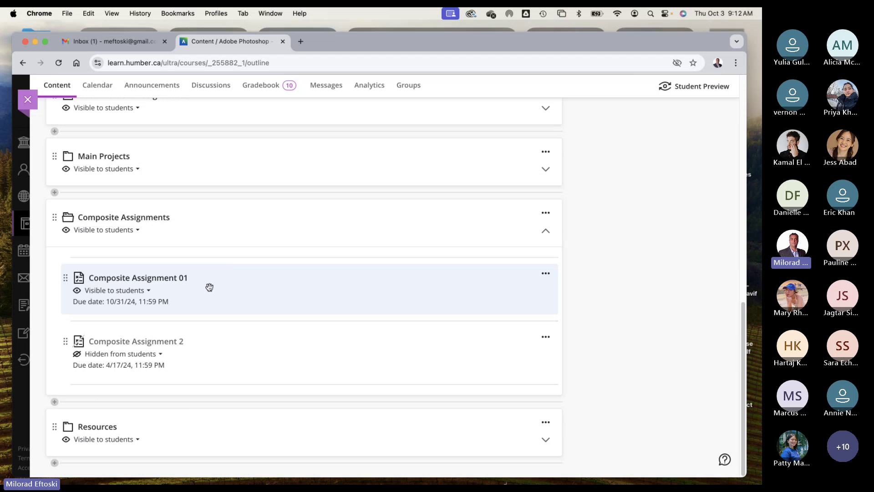
pyautogui.click(256, 235)
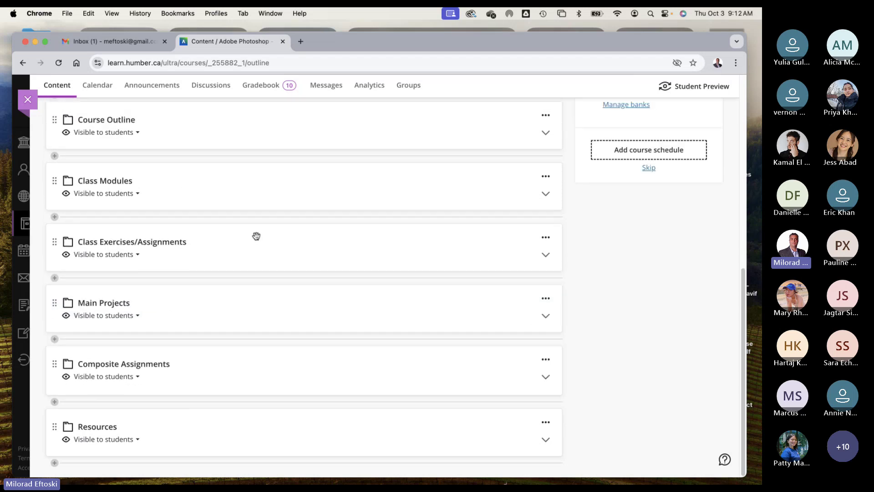
# Step: Open the Movie Poster Project from the Main Projects folder, close it and collapse the folder again
pyautogui.click(264, 311)
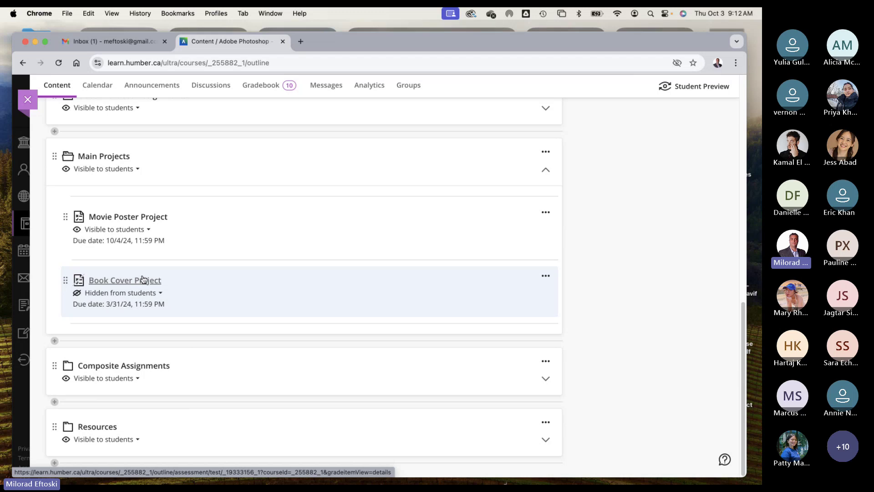
pyautogui.click(285, 236)
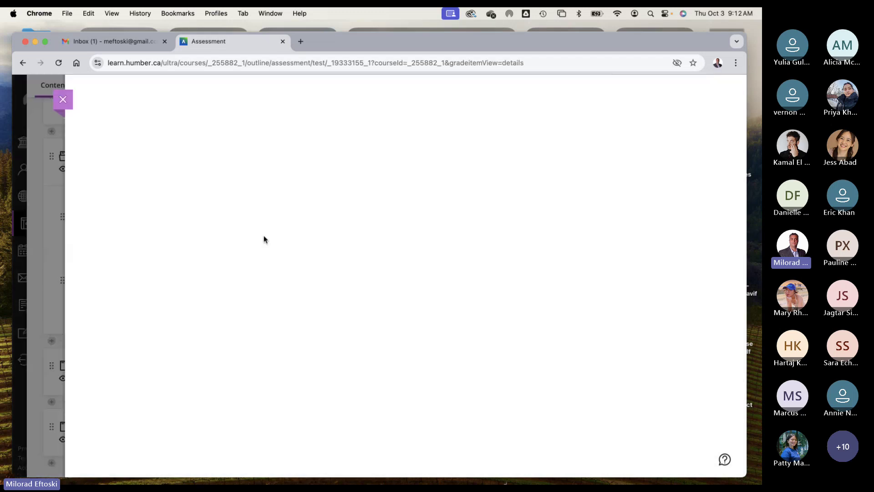
pyautogui.click(45, 99)
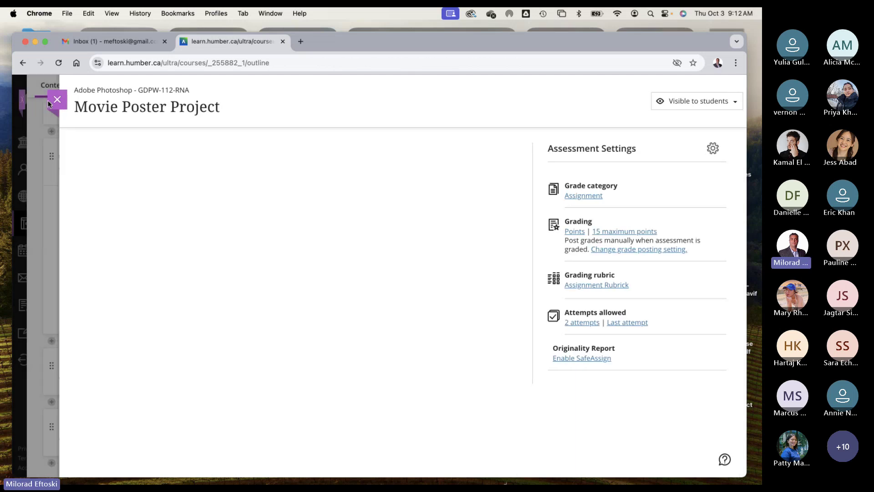
pyautogui.scroll(3, 296, 218)
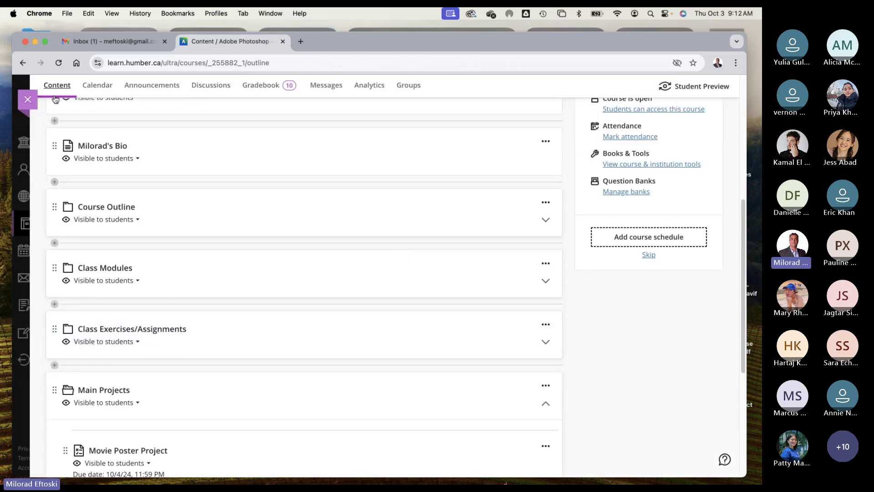
pyautogui.scroll(6, 226, 165)
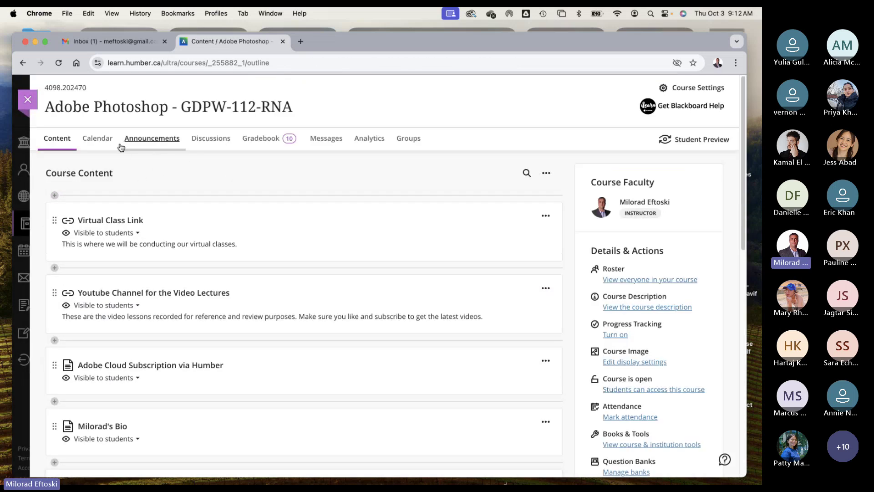
pyautogui.scroll(-8, 341, 250)
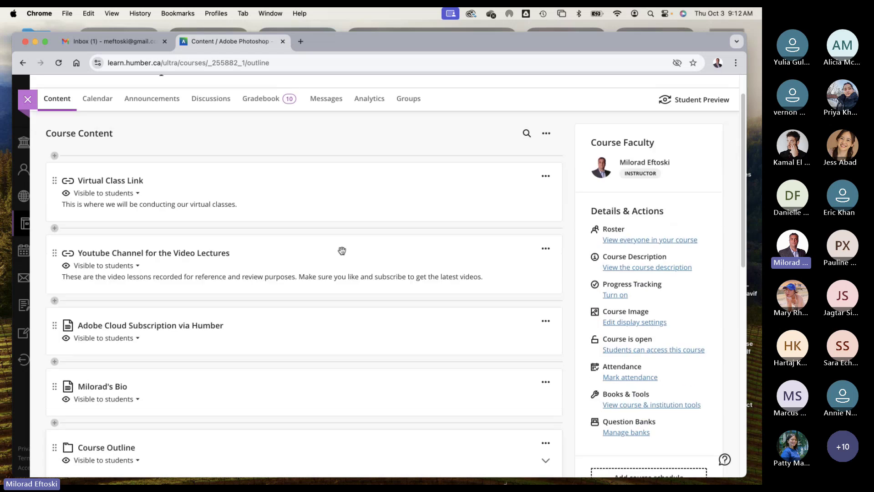
pyautogui.click(264, 169)
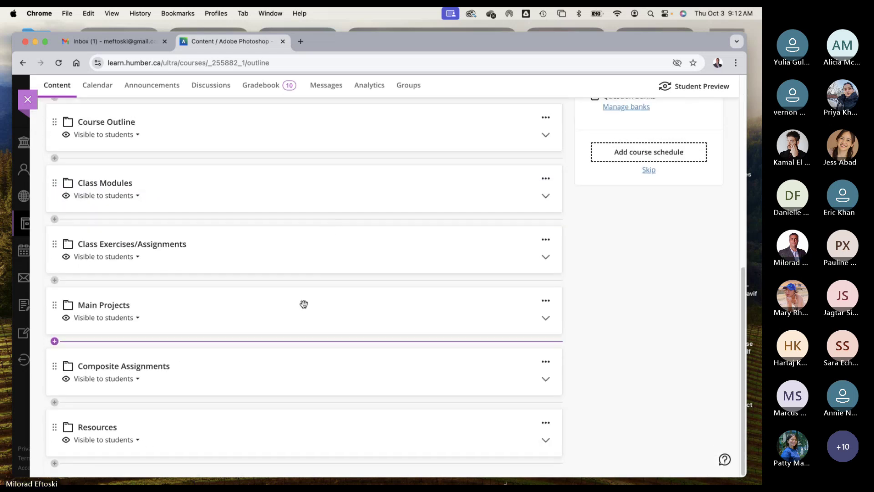
# Step: Make Module 5 Review in the Class Modules folder visible to students and expand it to show its exercise
pyautogui.click(293, 206)
pyautogui.scroll(-3, 343, 230)
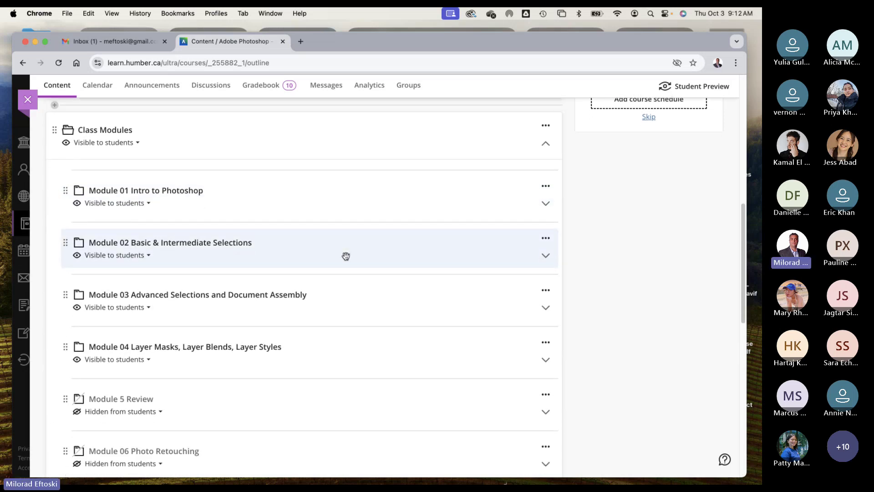
pyautogui.click(145, 381)
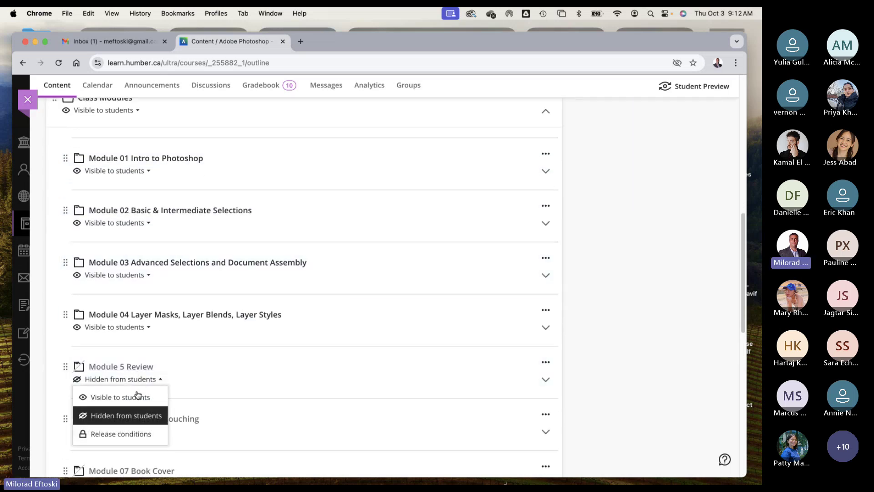
pyautogui.click(123, 397)
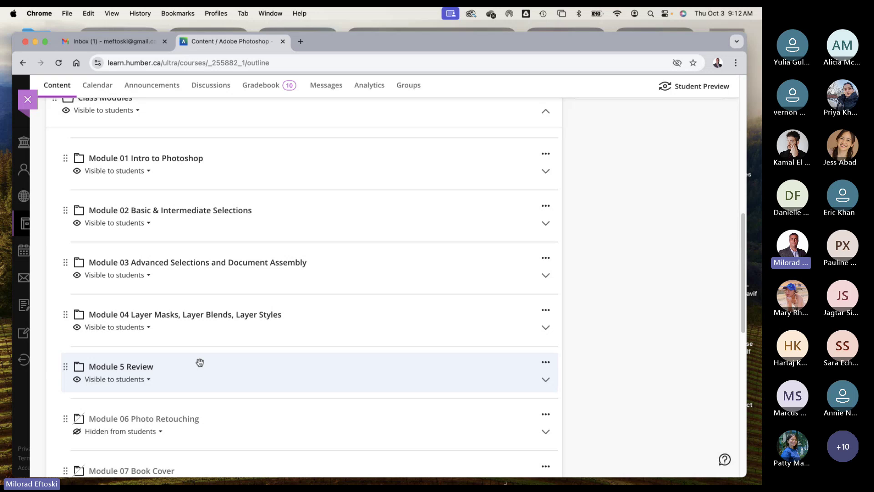
pyautogui.click(248, 367)
pyautogui.scroll(-3, 285, 342)
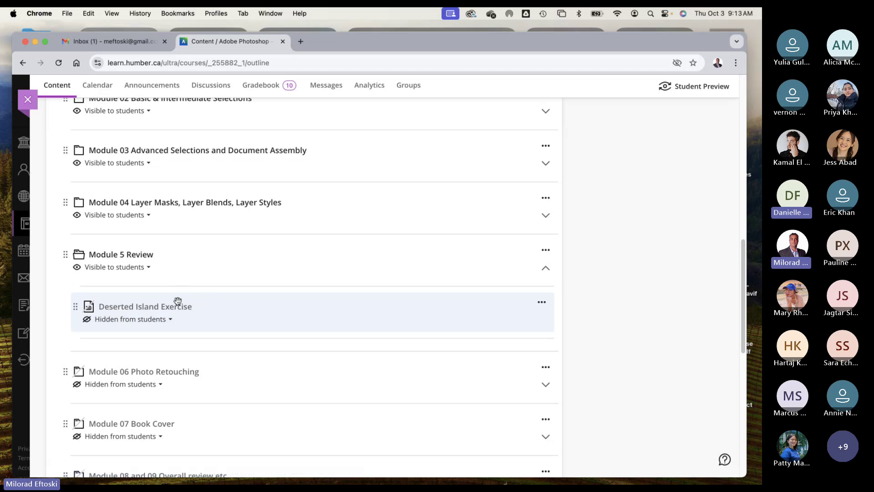
# Step: Switch to Microsoft Teams, bring the General meeting window forward, and dismiss its recording and transcription notice
pyautogui.moveTo(464, 481)
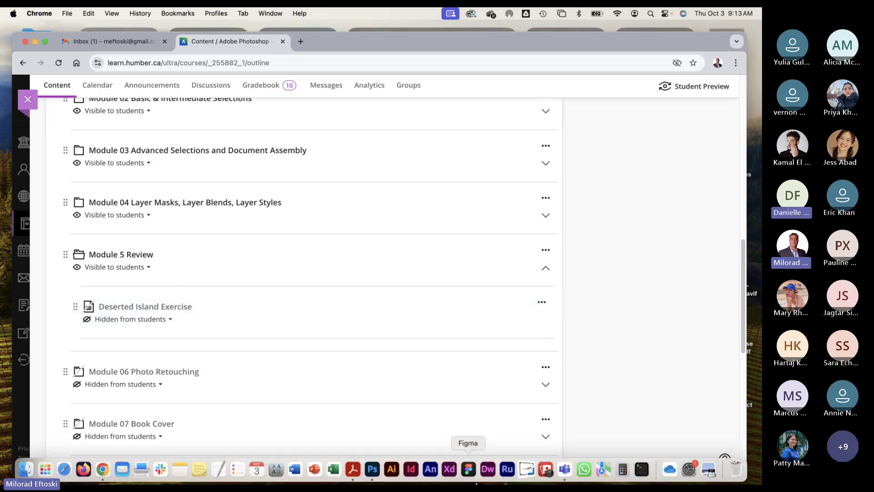
pyautogui.click(564, 469)
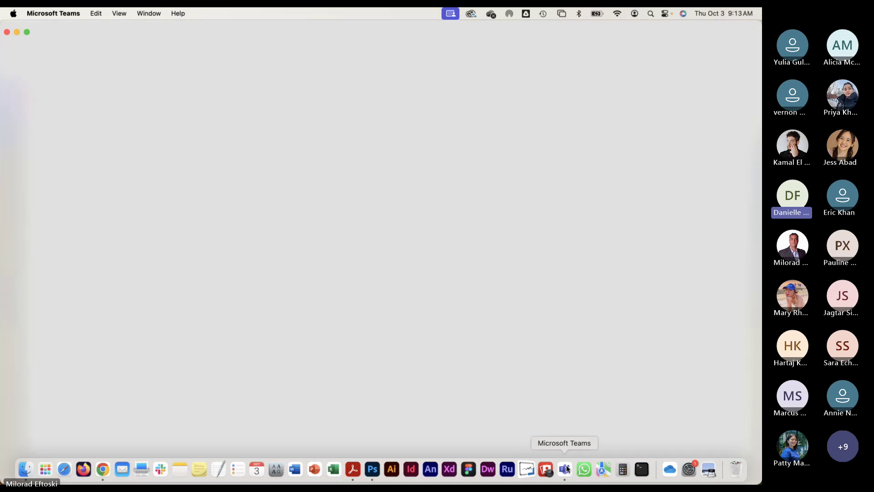
pyautogui.click(149, 11)
pyautogui.click(176, 148)
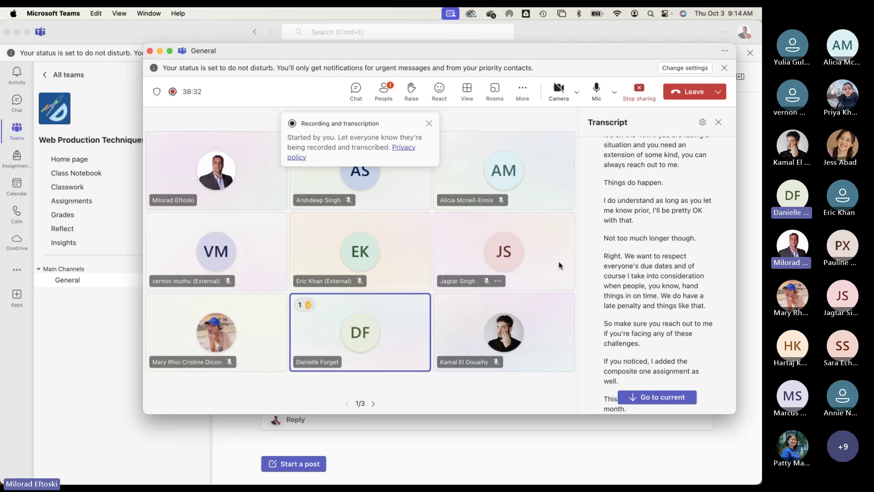
pyautogui.click(429, 124)
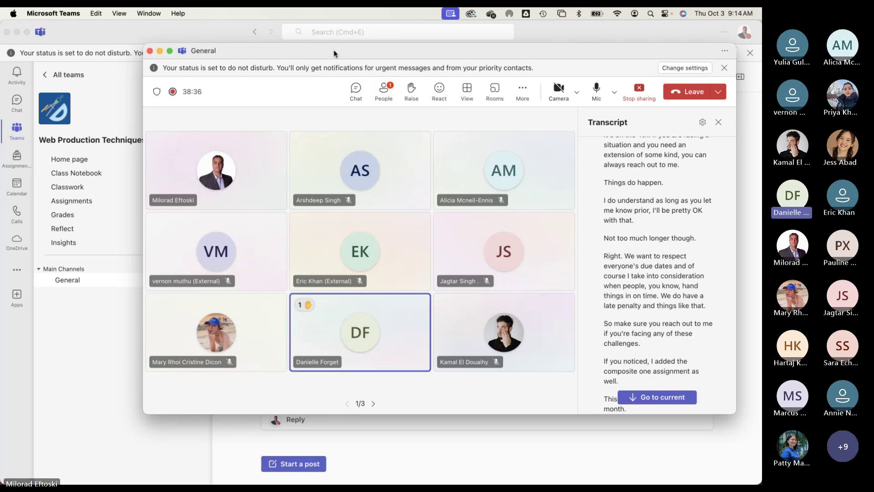
pyautogui.moveTo(333, 54)
pyautogui.mouseDown()
pyautogui.moveTo(319, 71)
pyautogui.moveTo(325, 66)
pyautogui.mouseUp()
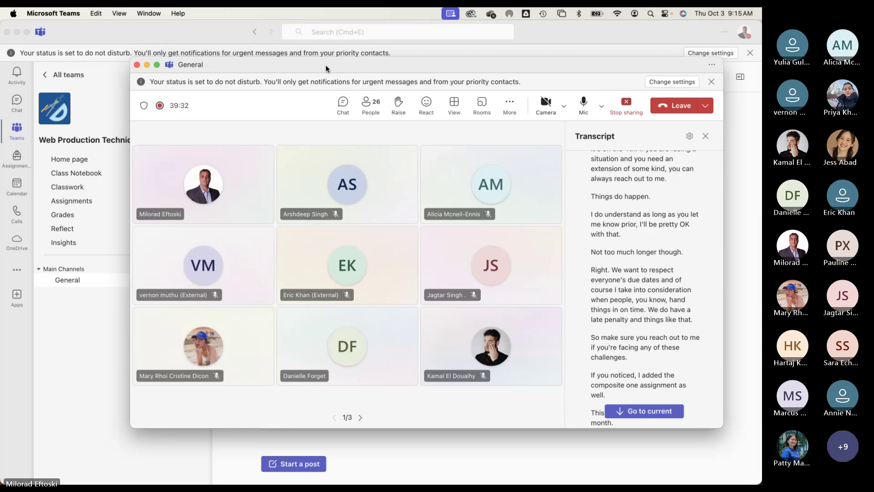
# Step: Minimize the main Teams window and rearrange the meeting and browser windows to uncover the desktop folders
pyautogui.click(136, 65)
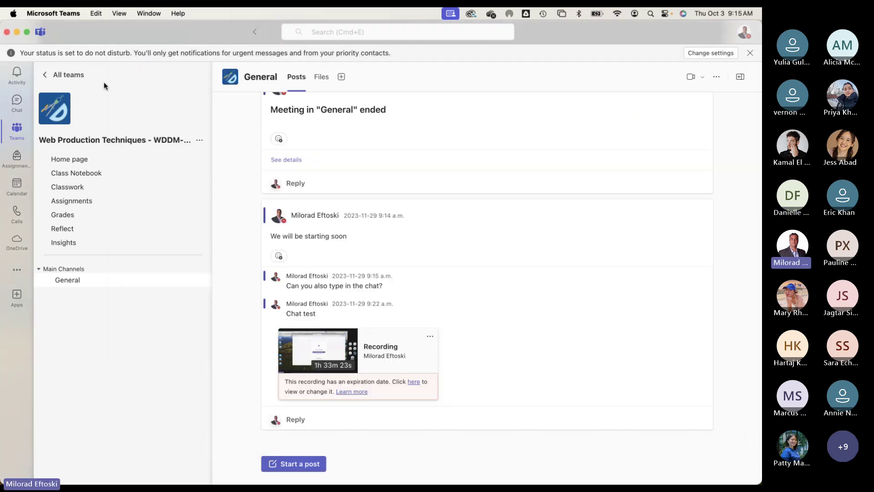
pyautogui.click(17, 32)
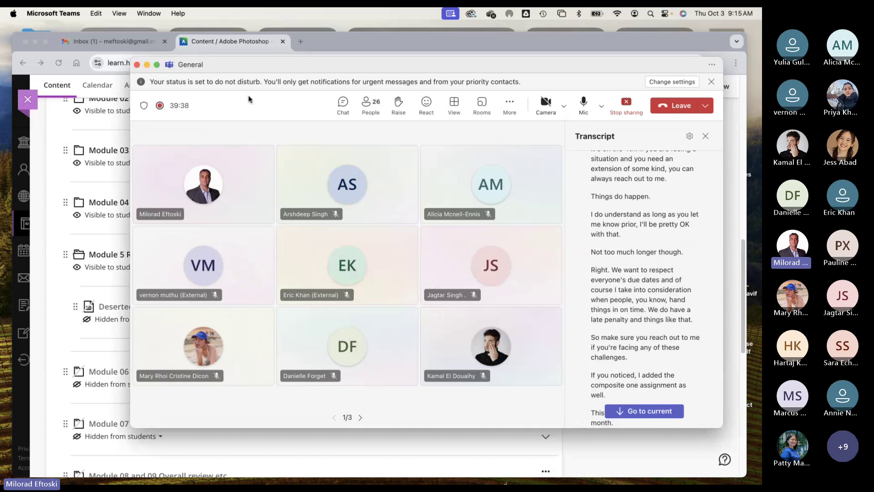
pyautogui.moveTo(272, 70); pyautogui.dragTo(309, 60)
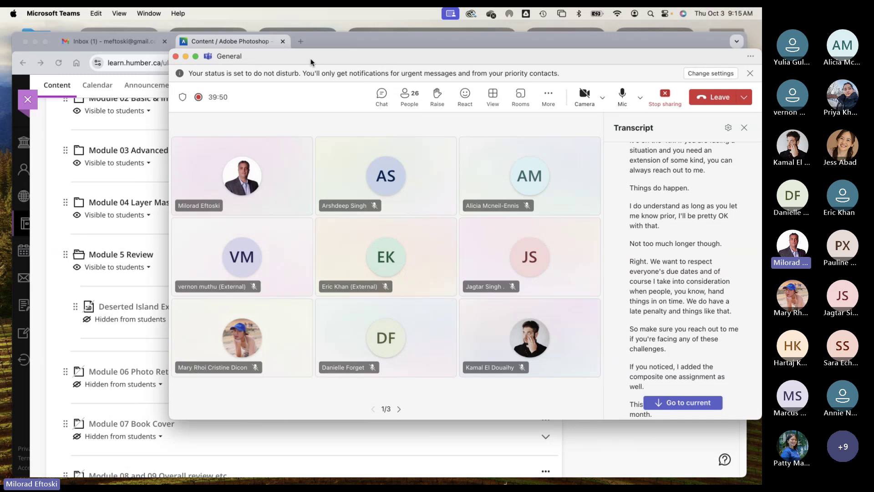
pyautogui.click(485, 42)
pyautogui.moveTo(485, 42); pyautogui.dragTo(438, 35)
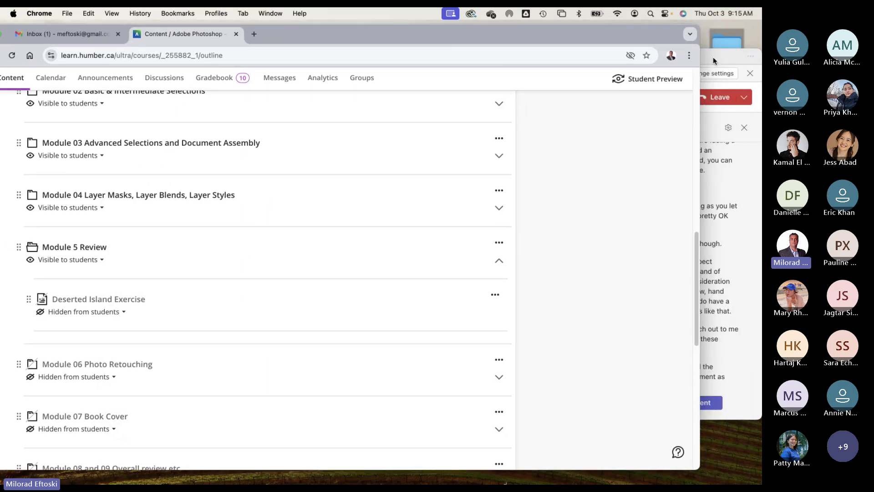
pyautogui.moveTo(713, 60); pyautogui.dragTo(636, 62)
# Step: Open the SNF folder on the desktop and go through SNF 2024 and New Ads to the June Adverts folder
pyautogui.click(736, 98)
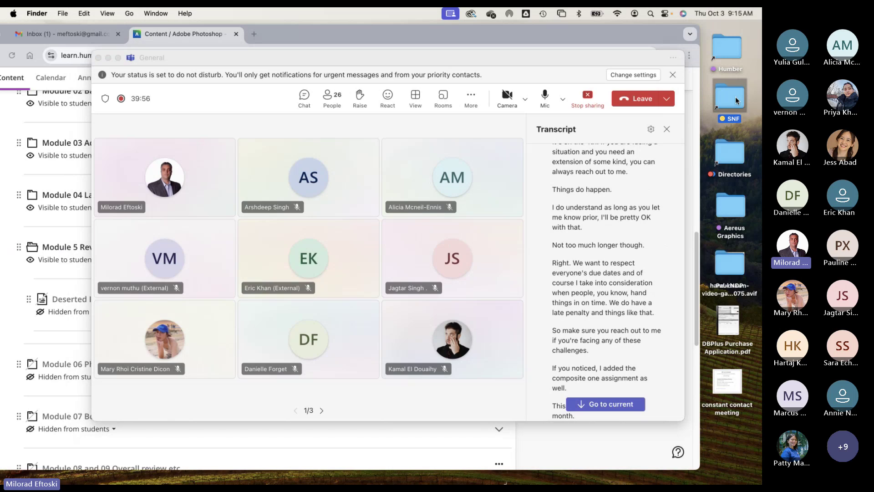
pyautogui.doubleClick(736, 97)
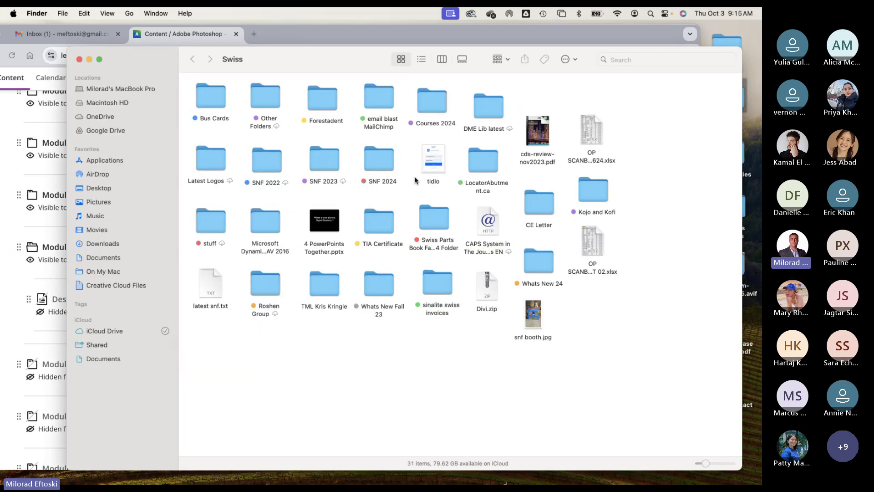
pyautogui.doubleClick(390, 166)
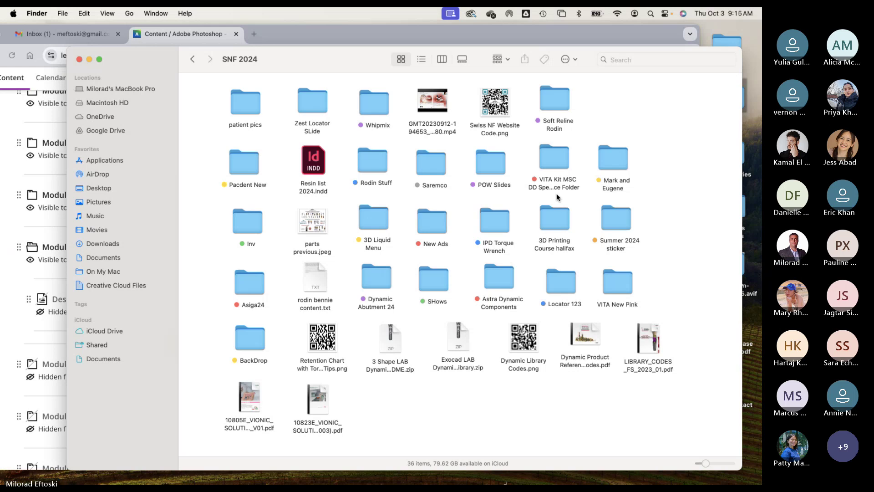
pyautogui.doubleClick(435, 224)
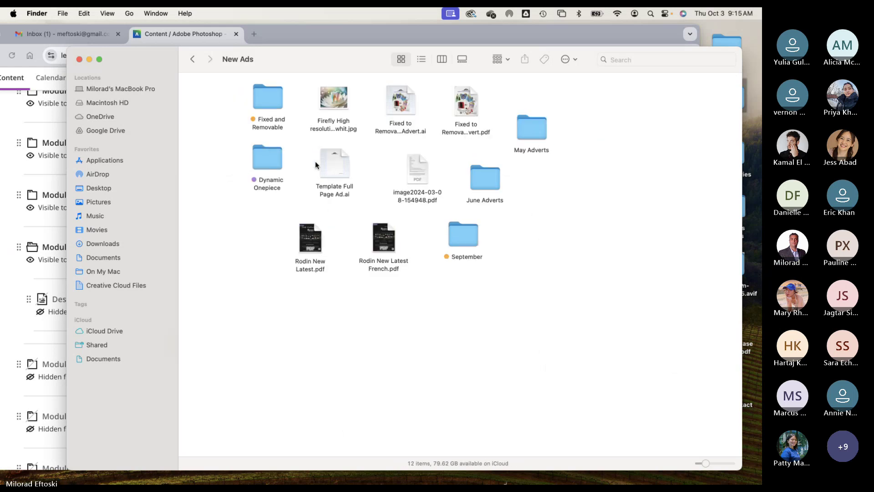
pyautogui.doubleClick(484, 175)
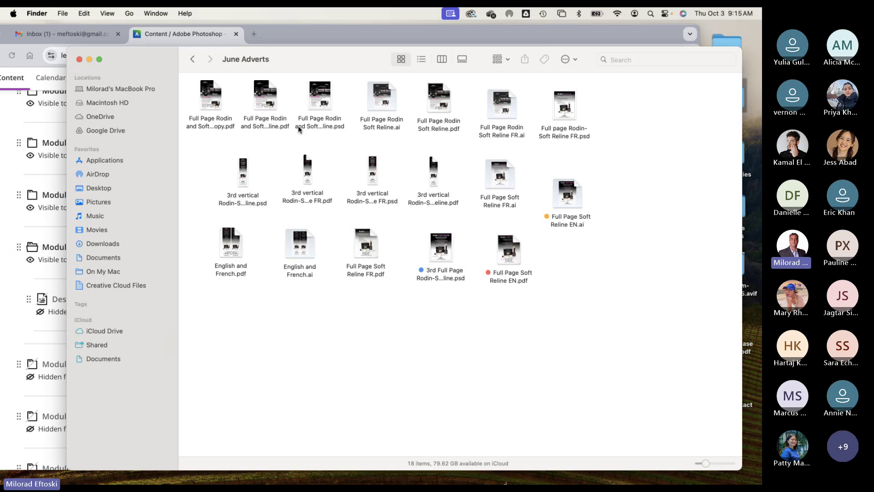
# Step: Preview Full Page Rodin and Soft Reline copy.pdf, review the full-page ad design and close the preview
pyautogui.click(212, 96)
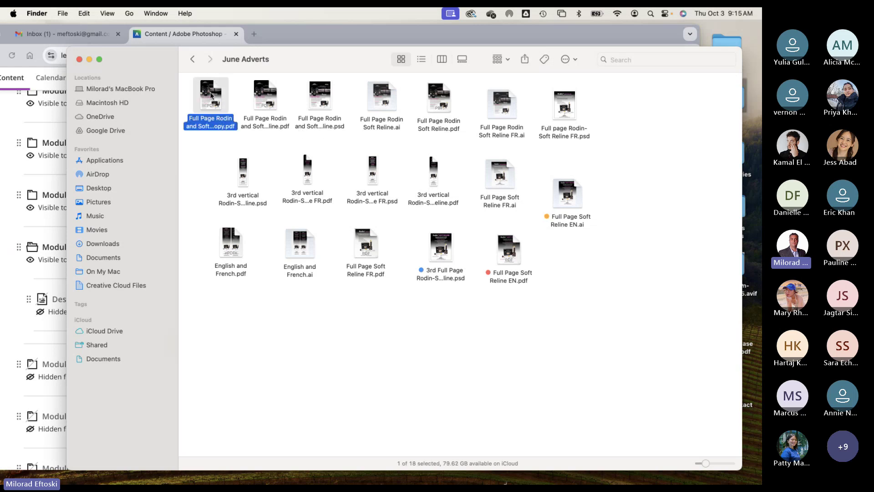
pyautogui.press('space')
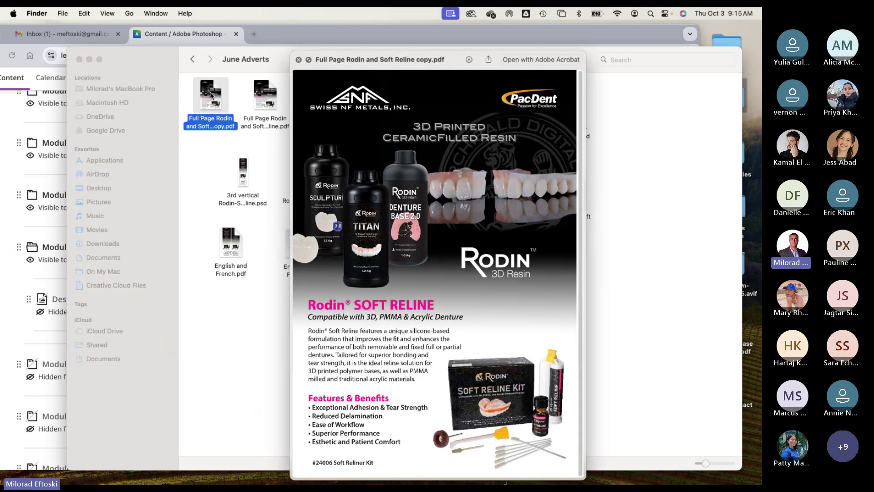
pyautogui.moveTo(369, 64); pyautogui.dragTo(310, 46)
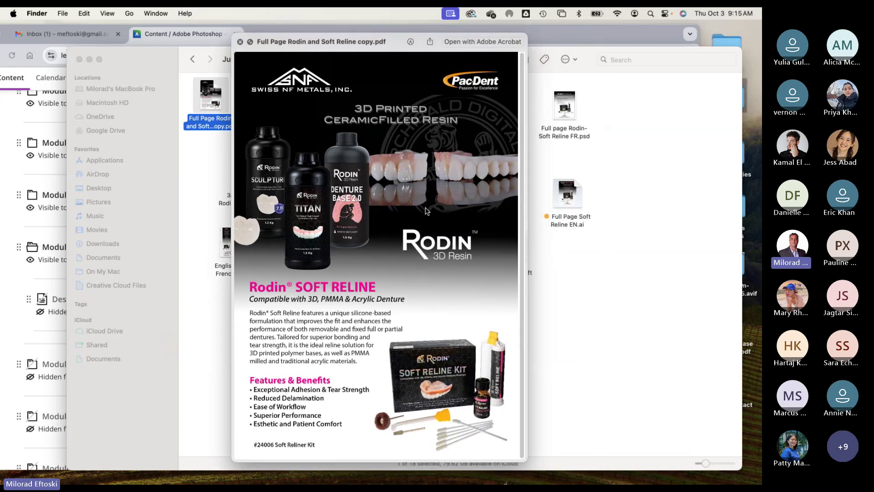
pyautogui.click(240, 42)
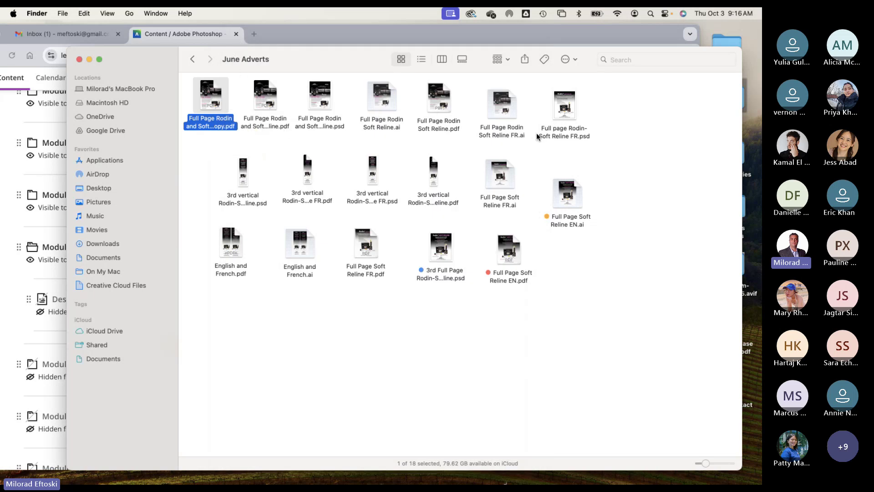
# Step: Preview the first 3rd vertical Rodin PSD, English and French.pdf, and Full Page Soft Reline FR.pdf one after another
pyautogui.click(241, 170)
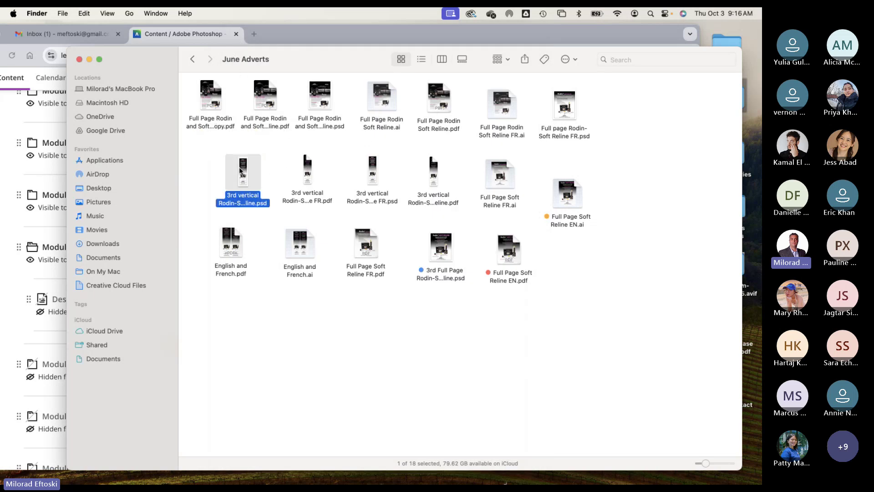
pyautogui.press('space')
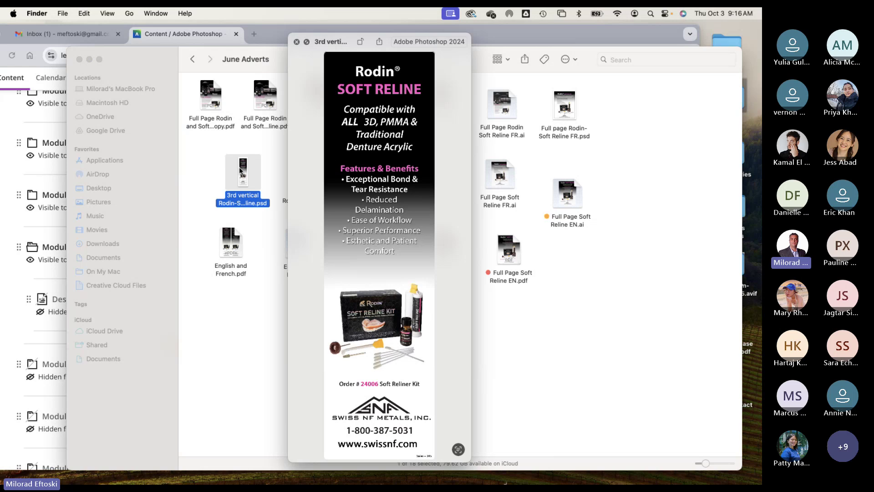
pyautogui.press('space')
pyautogui.click(232, 252)
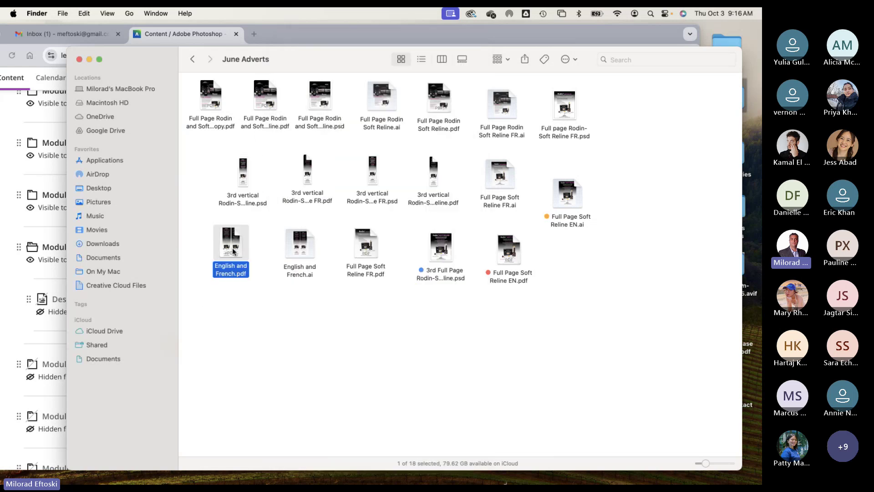
pyautogui.press('space')
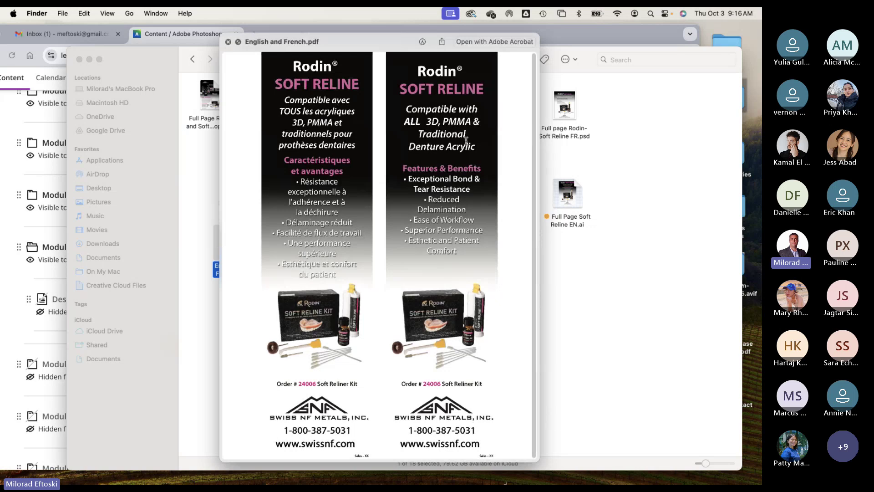
pyautogui.press('space')
pyautogui.click(378, 246)
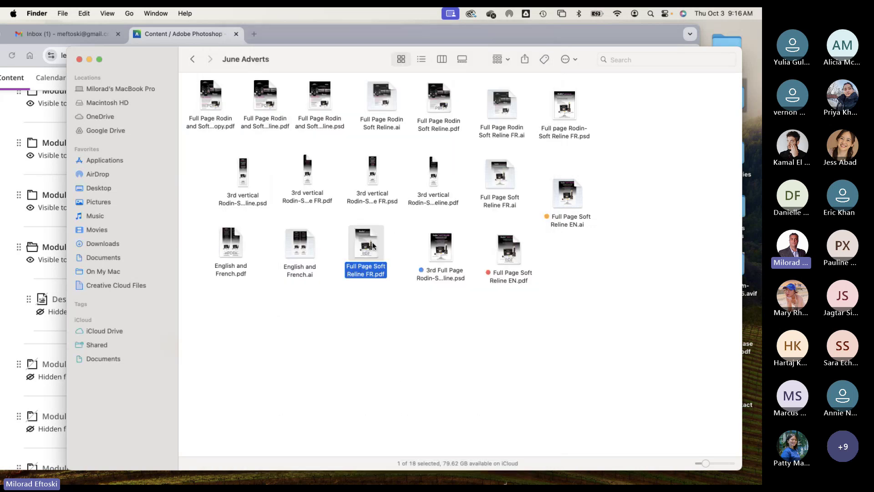
pyautogui.press('space')
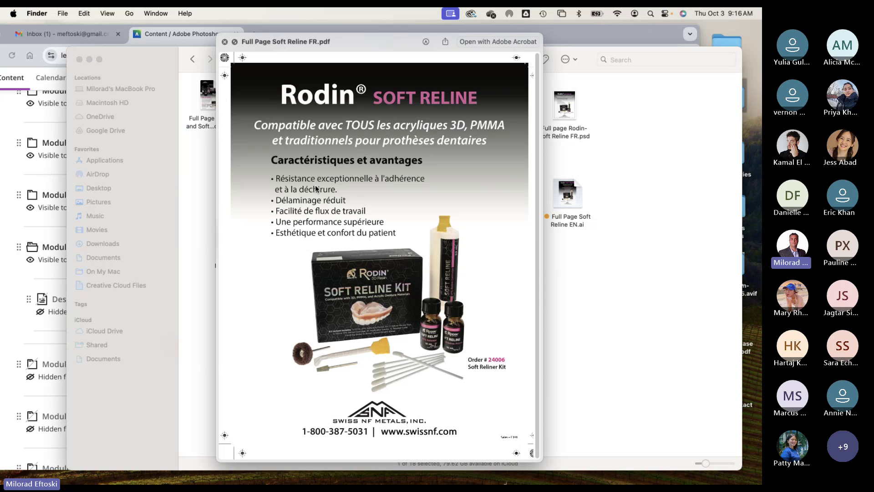
# Step: Close the French Soft Reline preview, preview Full Page Rodin and Soft Reline.psd to show the full-page English ad, and close it
pyautogui.press('space')
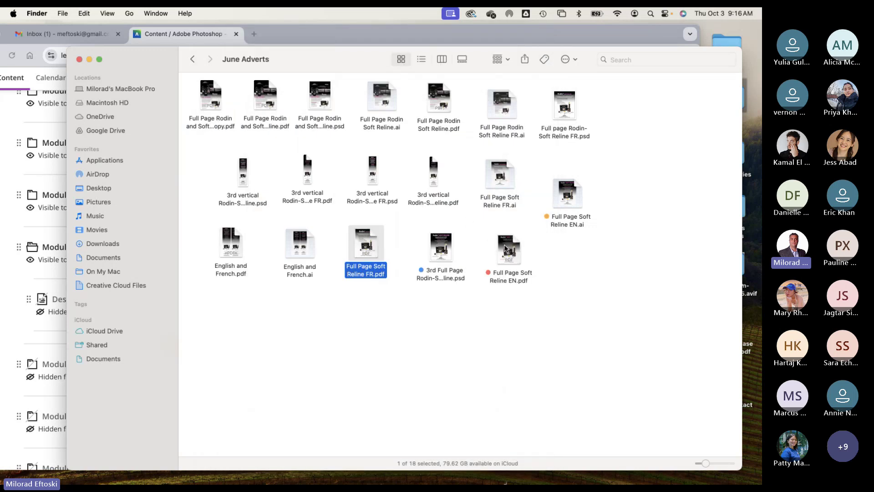
pyautogui.click(507, 248)
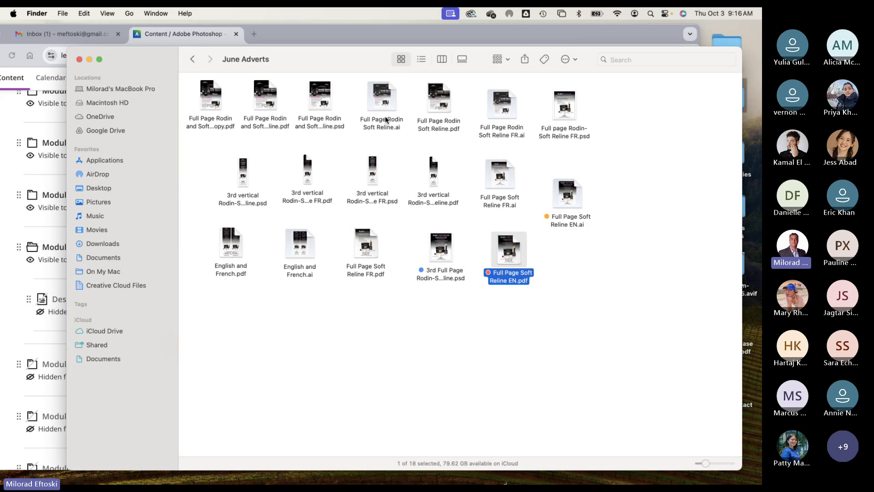
pyautogui.click(321, 101)
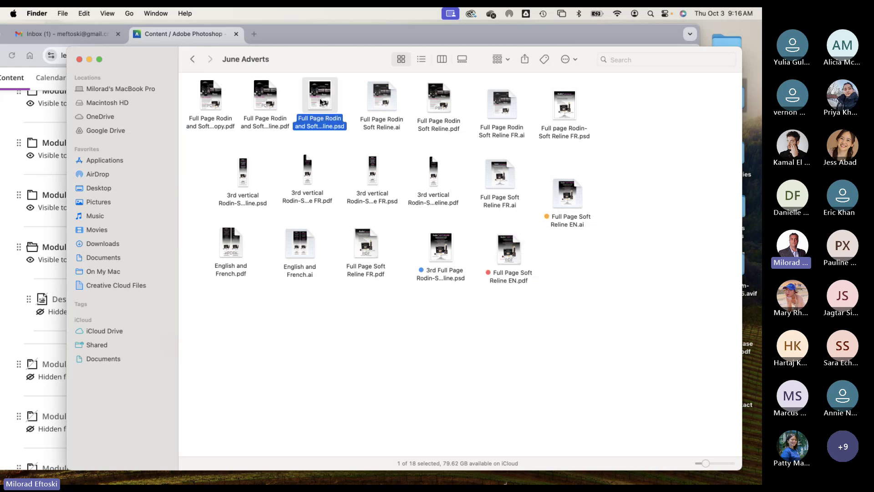
pyautogui.press('space')
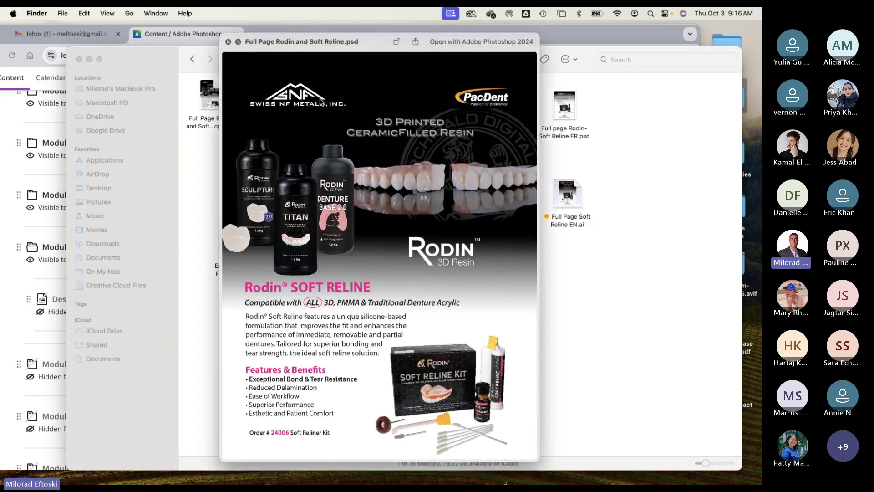
pyautogui.press('space')
# Step: Preview the French 3rd vertical Rodin PDF, examine the tall ad layout from top to bottom and close the preview
pyautogui.click(308, 173)
pyautogui.press('space')
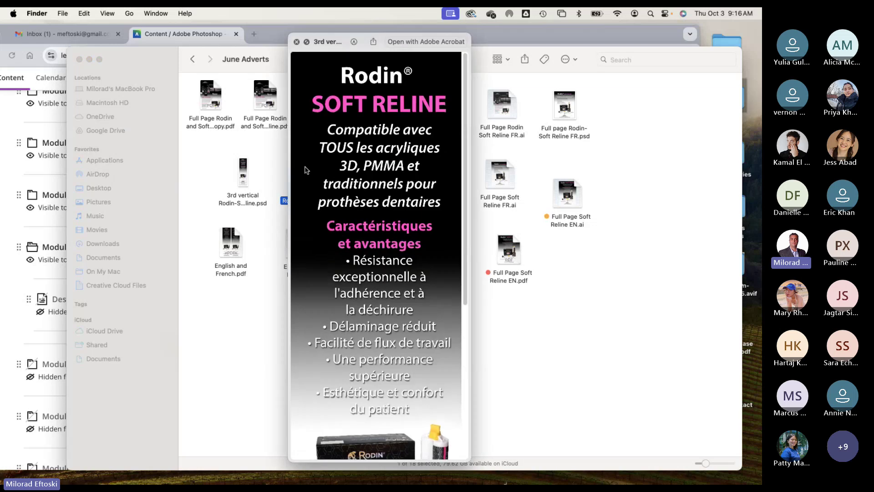
pyautogui.scroll(-10, 389, 226)
pyautogui.scroll(10, 388, 226)
pyautogui.scroll(-10, 403, 213)
pyautogui.scroll(10, 400, 210)
pyautogui.press('space')
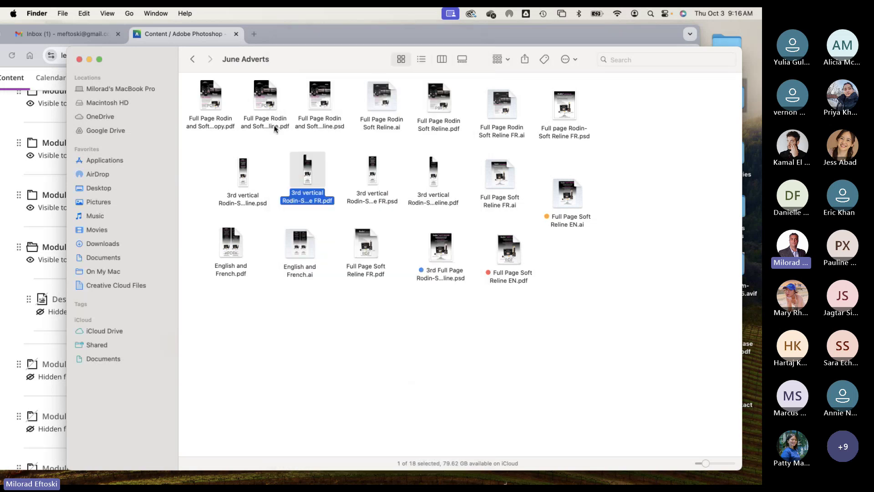
# Step: Go back to New Ads, open the Fixed and Removable folder and preview Locator Fixed Advert FR.ai
pyautogui.click(193, 59)
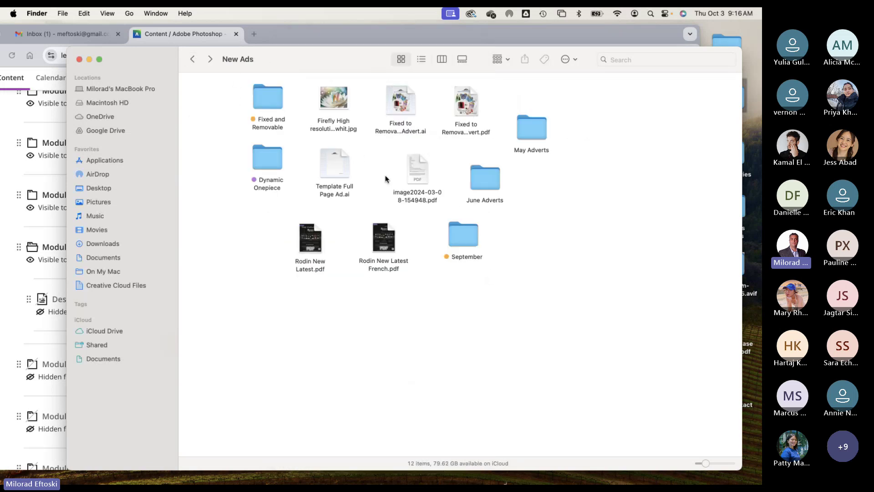
pyautogui.click(263, 102)
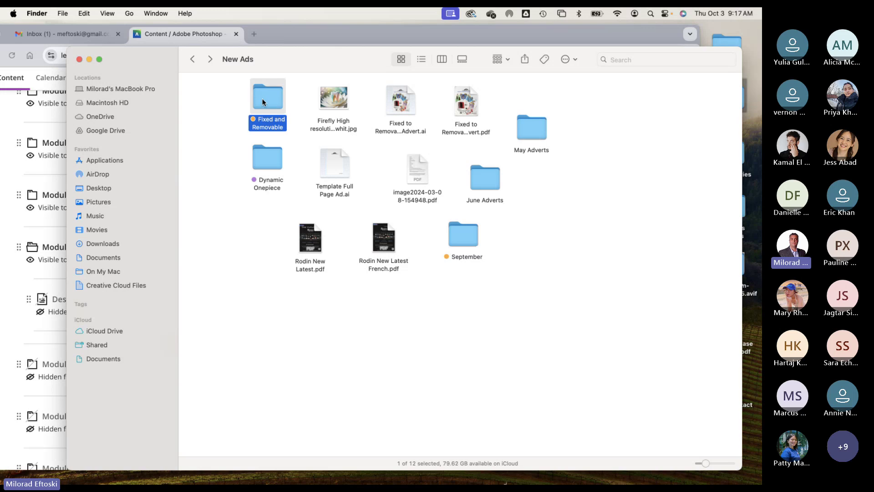
pyautogui.doubleClick(263, 102)
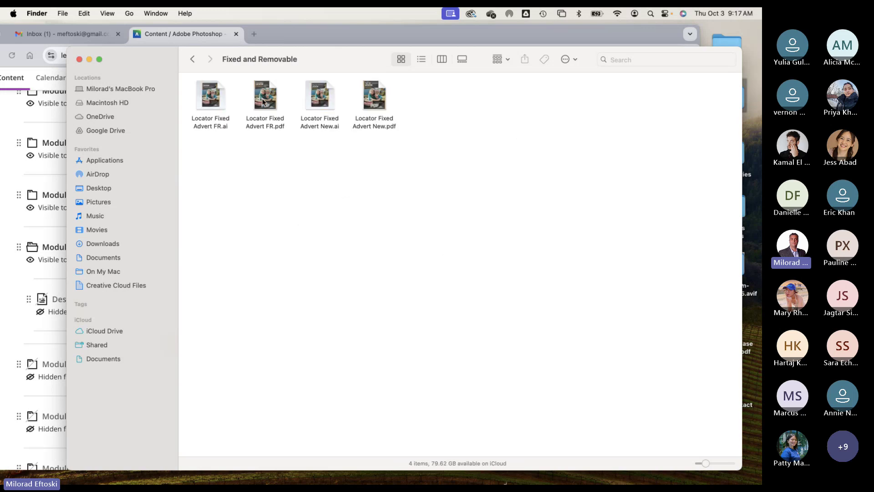
pyautogui.click(209, 98)
pyautogui.press('space')
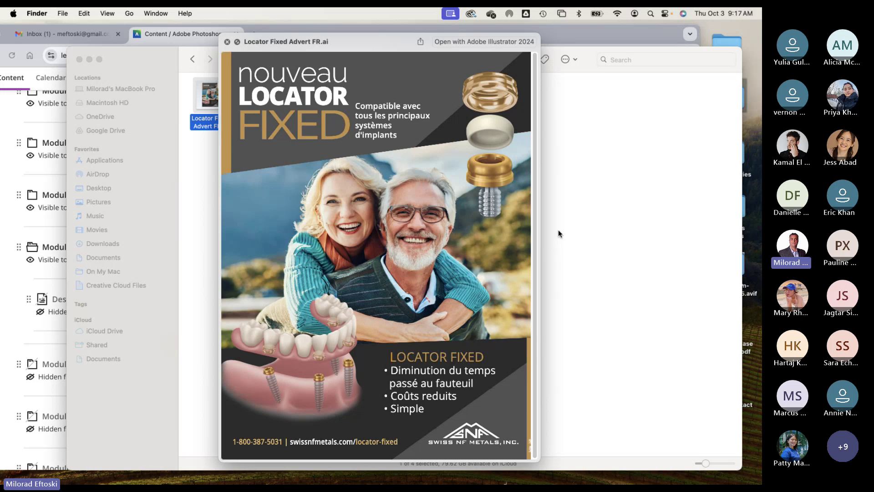
pyautogui.press('space')
# Step: Preview Locator Fixed Advert FR.pdf and the English Locator Fixed Advert New.ai in succession to compare the two language versions
pyautogui.click(265, 101)
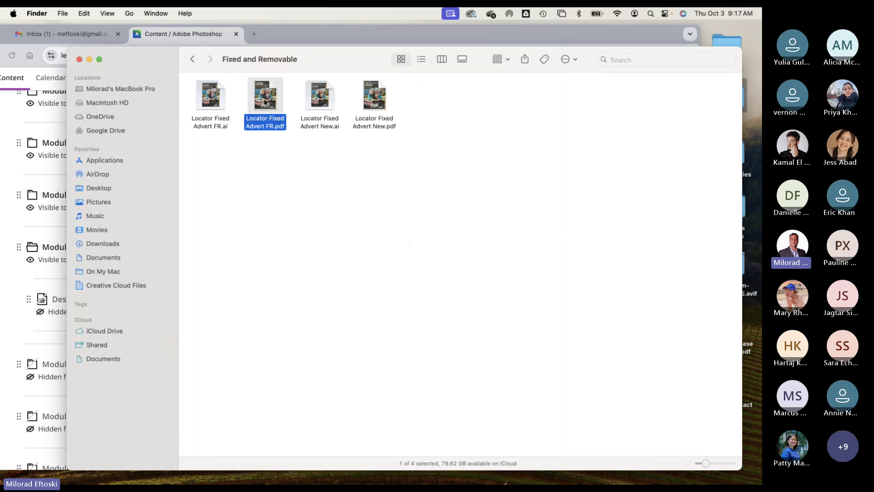
pyautogui.press('space')
pyautogui.press('Right')
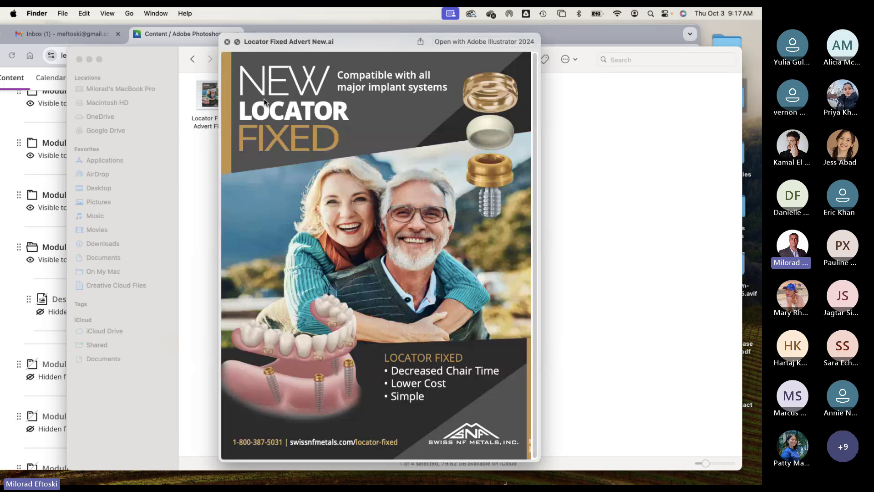
pyautogui.press('Right')
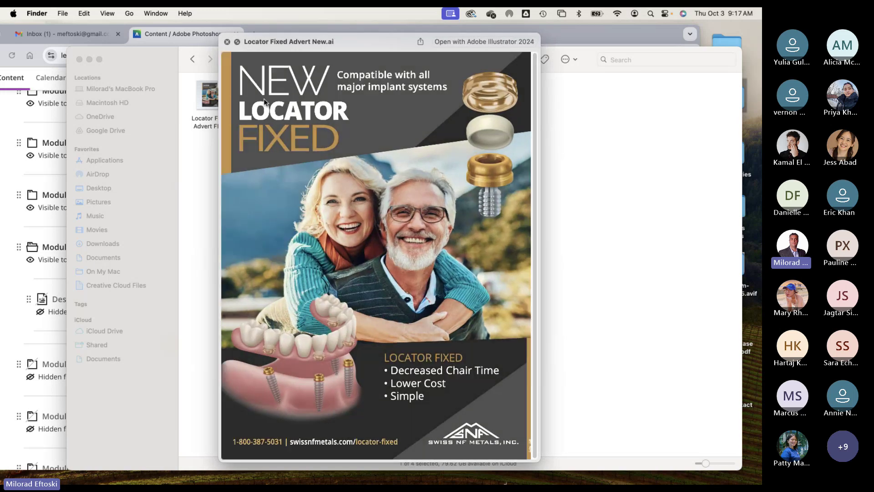
pyautogui.press('space')
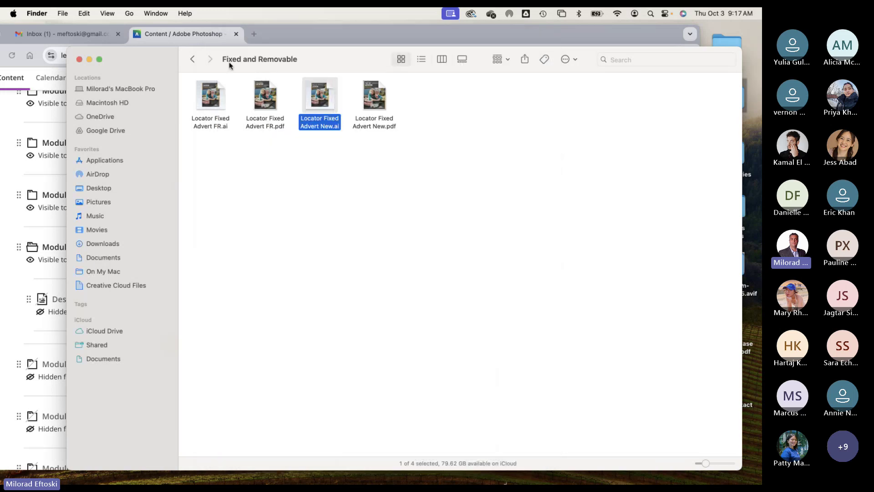
# Step: Open the May Adverts folder in New Ads and review the FR 3rd size Fixed to Removable PDF over its full height
pyautogui.click(192, 61)
pyautogui.doubleClick(529, 133)
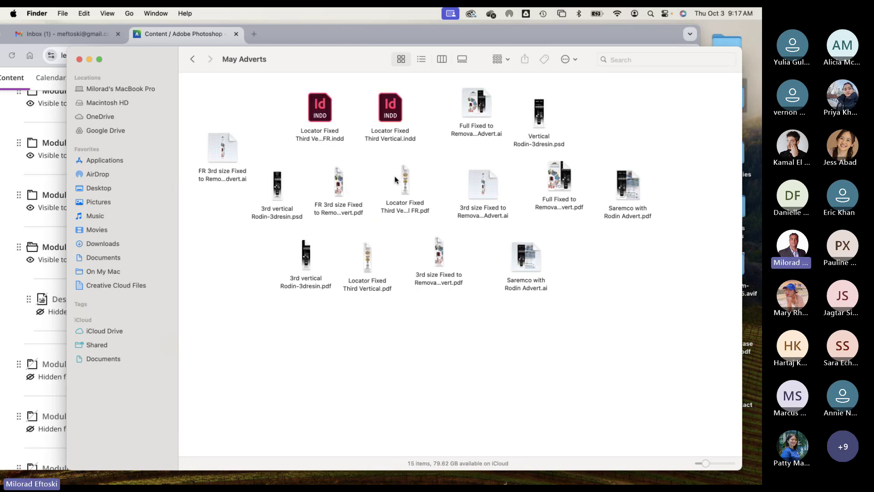
pyautogui.click(337, 185)
pyautogui.press('space')
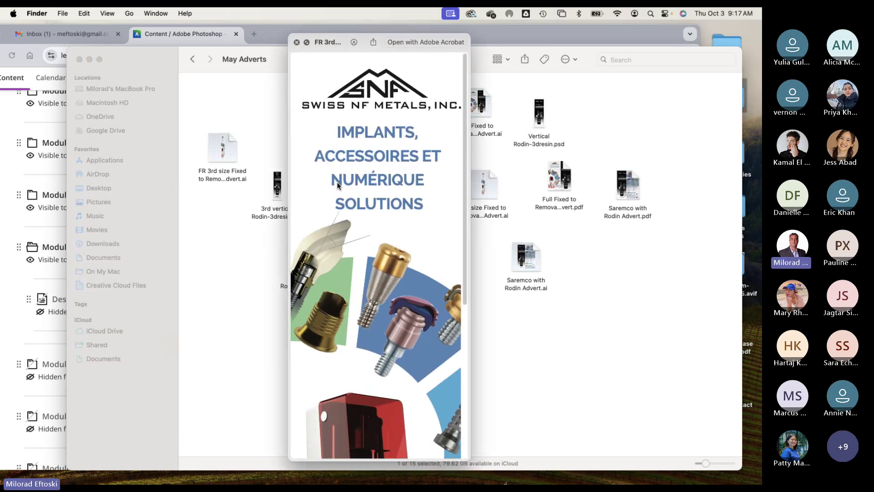
pyautogui.scroll(-10, 409, 182)
pyautogui.scroll(10, 405, 201)
pyautogui.scroll(-7, 403, 202)
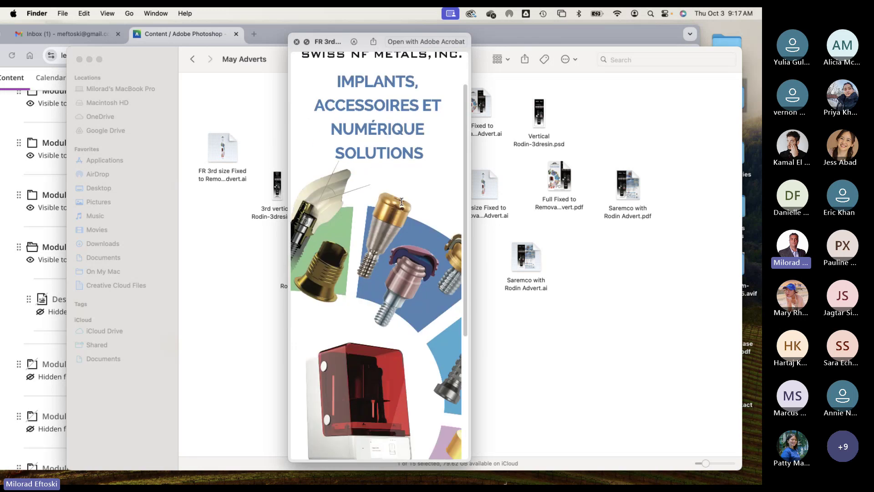
pyautogui.scroll(10, 402, 202)
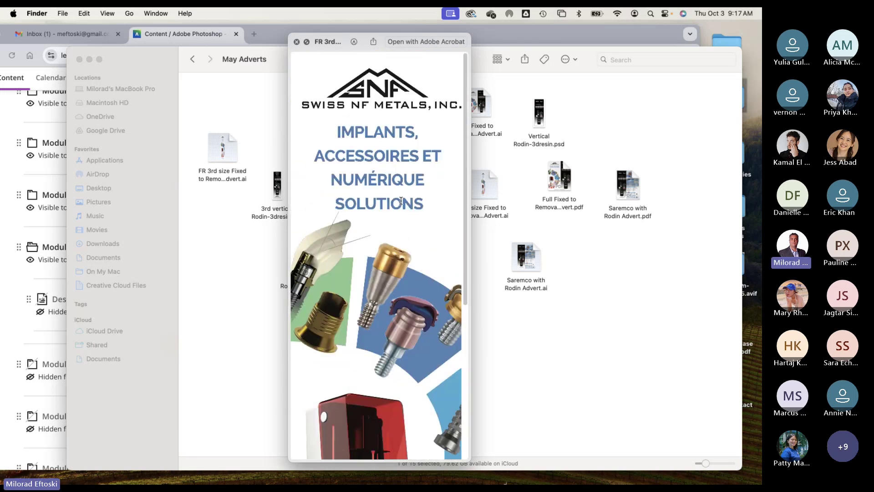
pyautogui.press('space')
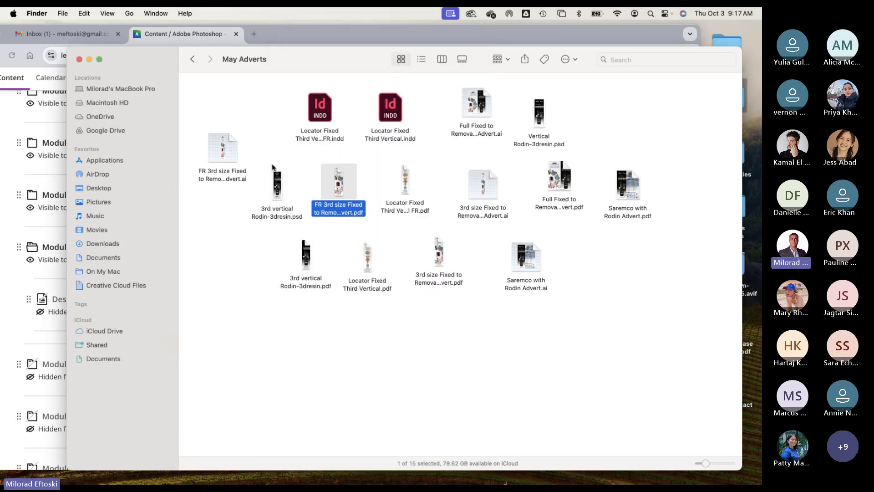
# Step: Return to the New Ads folder and preview Fixed to Removable Advert.pdf to show the full-page version, closing it when done
pyautogui.click(192, 59)
pyautogui.doubleClick(485, 179)
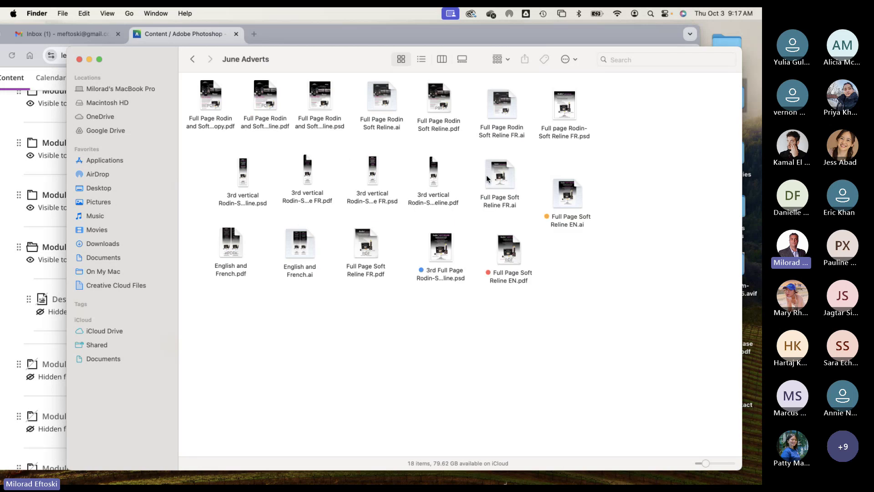
pyautogui.click(193, 59)
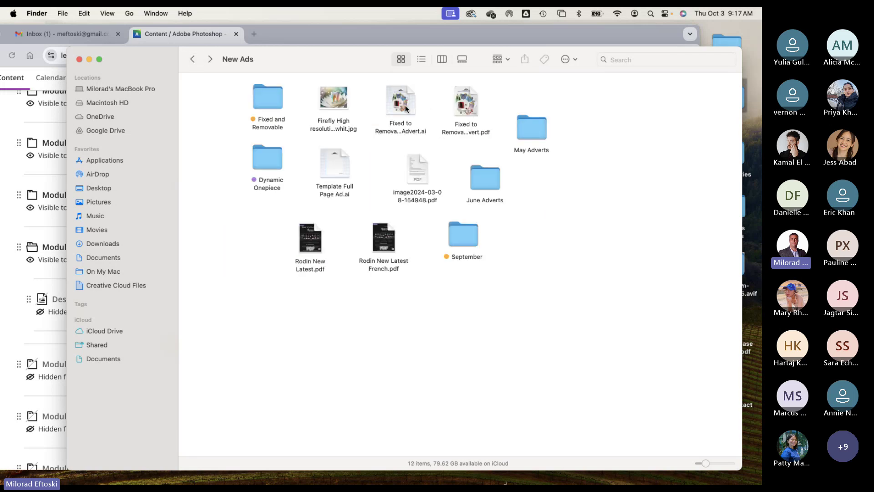
pyautogui.click(470, 104)
pyautogui.press('space')
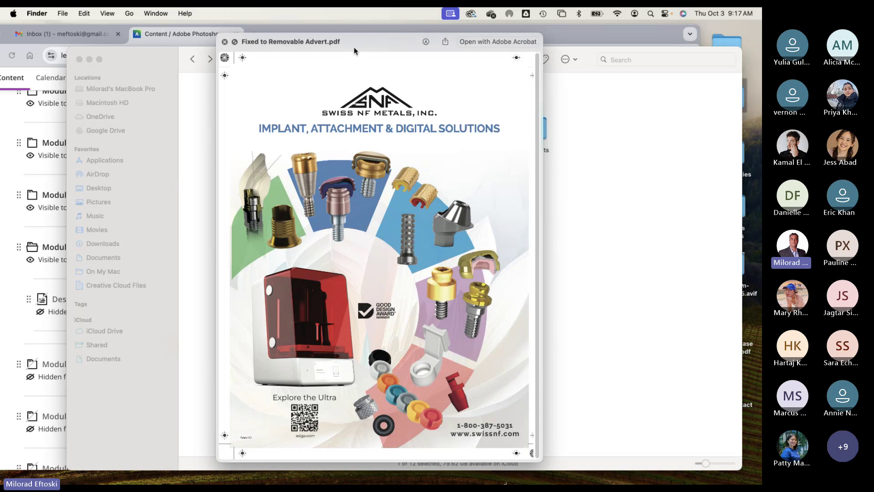
pyautogui.moveTo(354, 48); pyautogui.dragTo(364, 44)
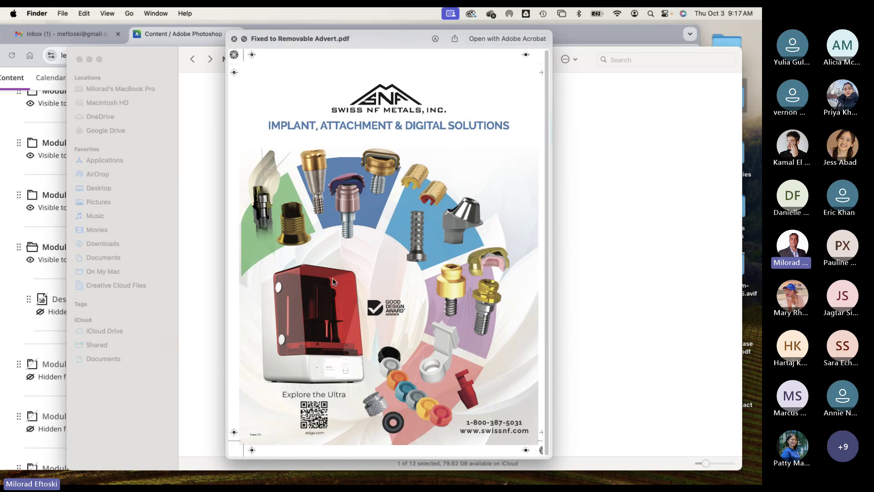
pyautogui.press('space')
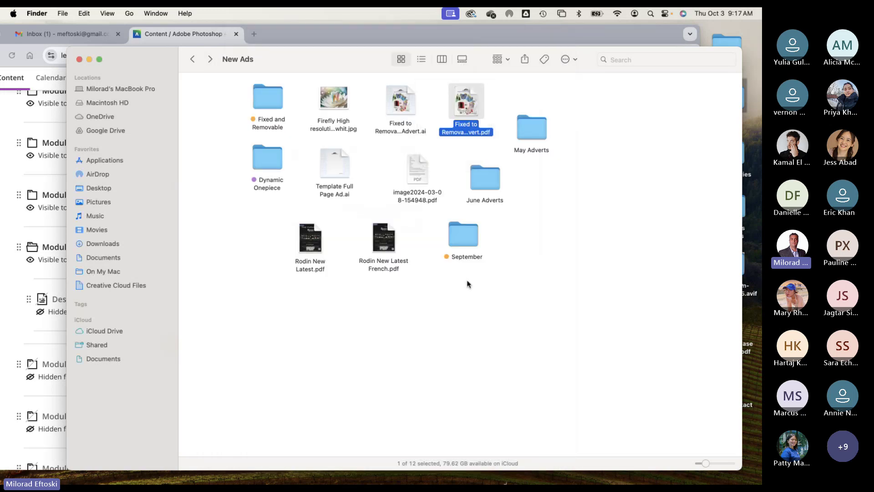
# Step: Look briefly into the June Adverts and May Adverts folders and return to New Ads
pyautogui.doubleClick(482, 177)
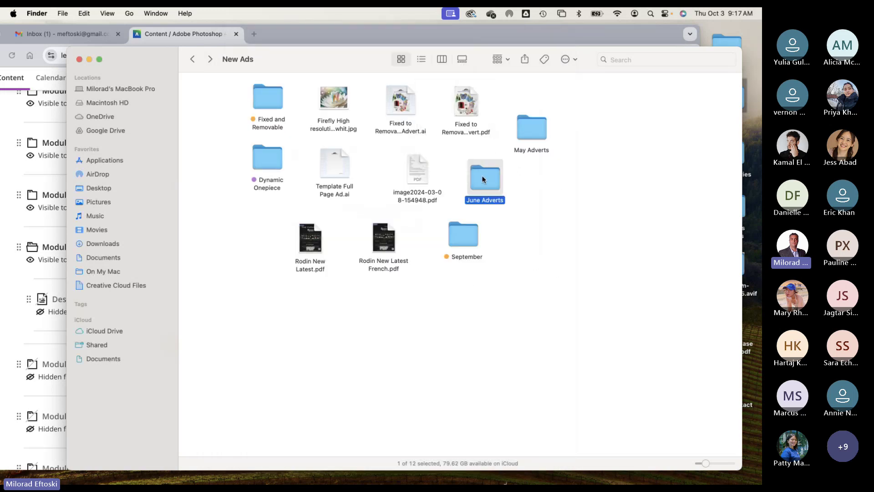
pyautogui.click(192, 59)
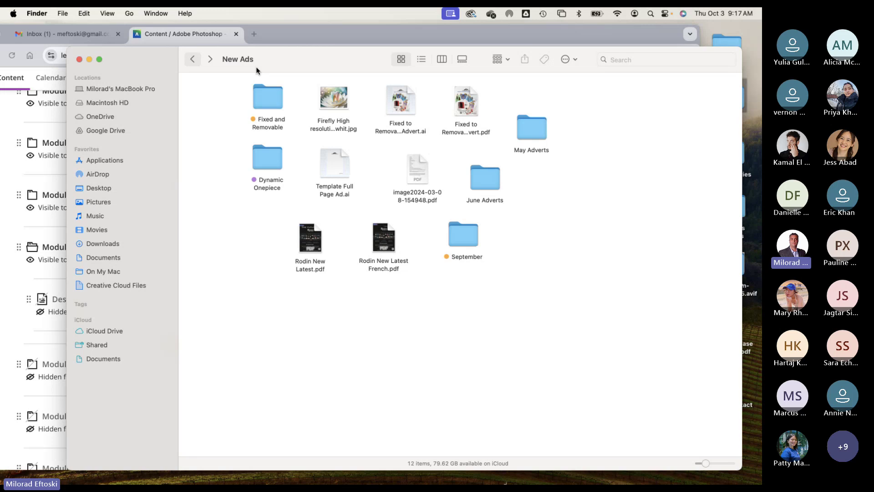
pyautogui.click(524, 128)
pyautogui.doubleClick(524, 129)
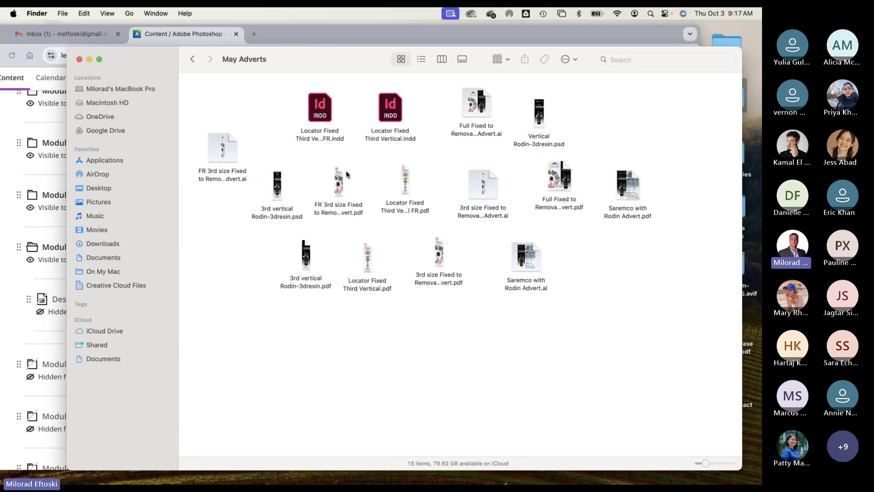
pyautogui.click(192, 59)
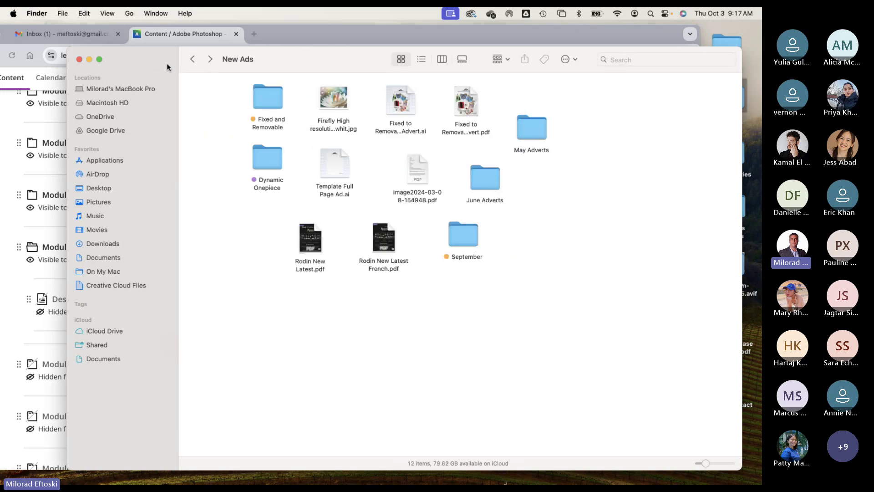
# Step: Open the Dynamic Onepiece folder and preview the first POST-REFERENCE-SCANBODY-EN PNG, the copy ending in (1)
pyautogui.doubleClick(255, 155)
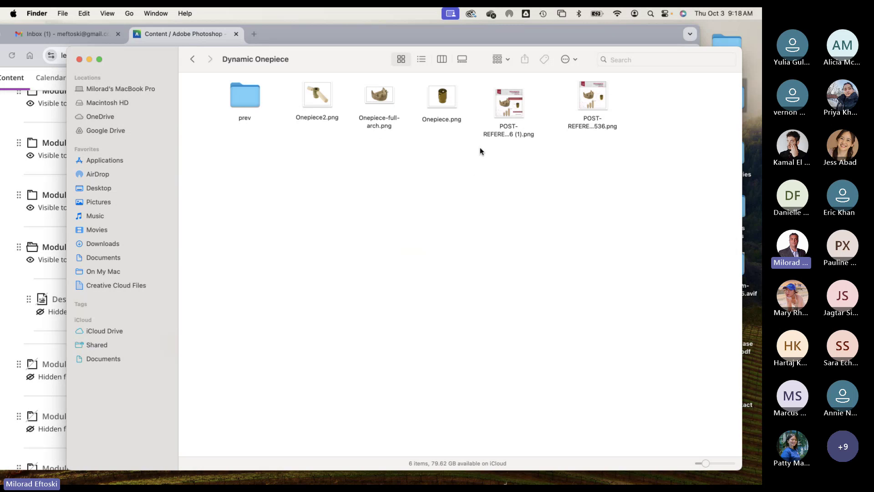
pyautogui.click(521, 119)
pyautogui.press('space')
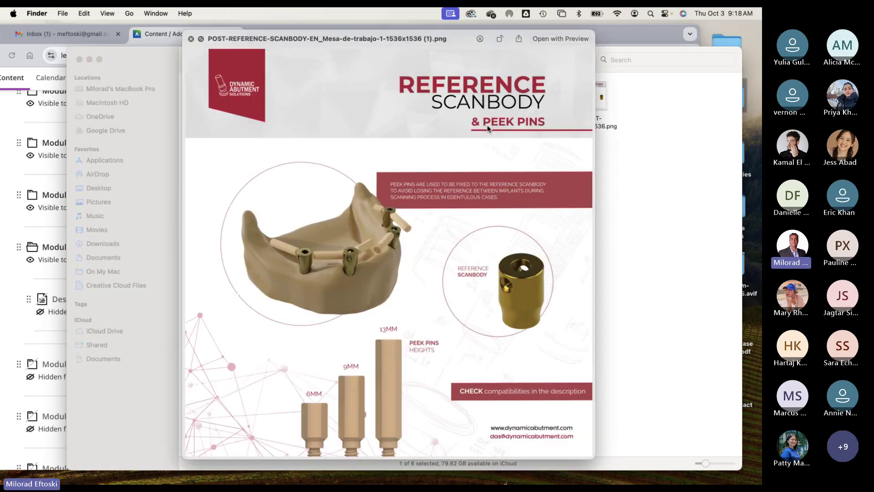
pyautogui.press('space')
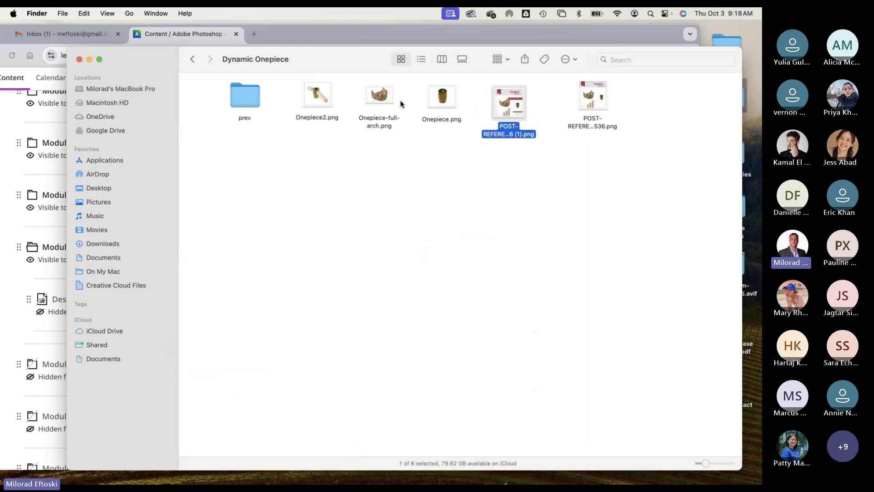
# Step: Browse previews of Onepiece2.png and the neighbouring Onepiece images, close the preview and go back up to the SNF 2024 folder
pyautogui.click(309, 99)
pyautogui.press('space')
pyautogui.press('Right')
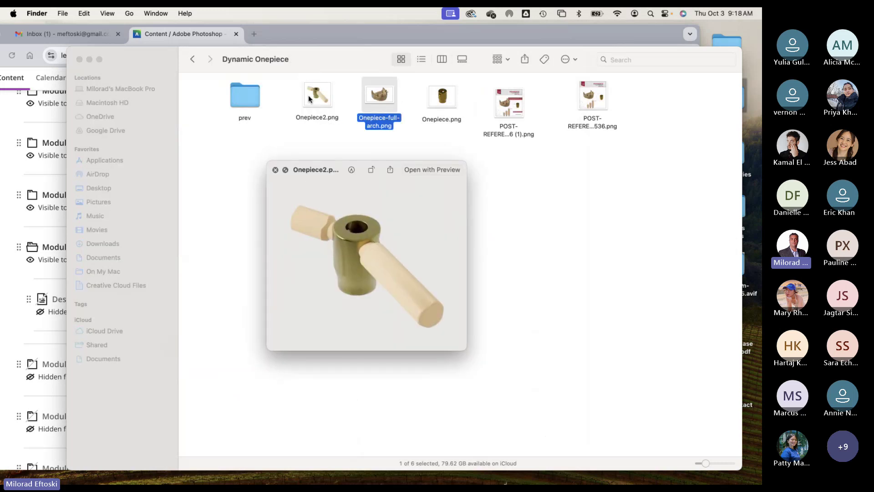
pyautogui.press('Right')
pyautogui.press('Left')
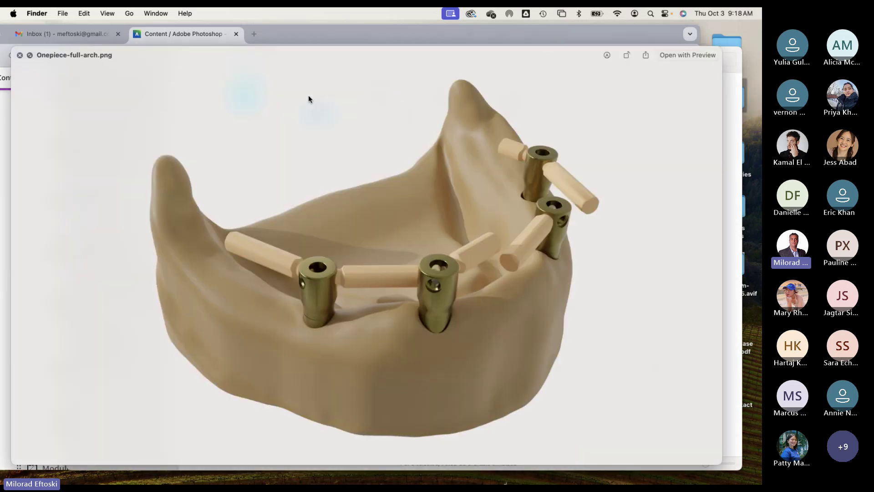
pyautogui.press('Left')
pyautogui.click(388, 214)
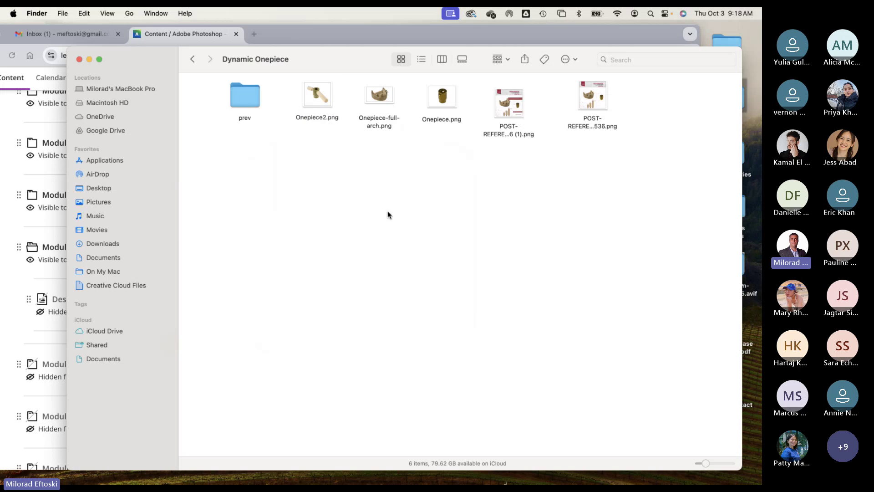
pyautogui.click(195, 60)
pyautogui.click(194, 60)
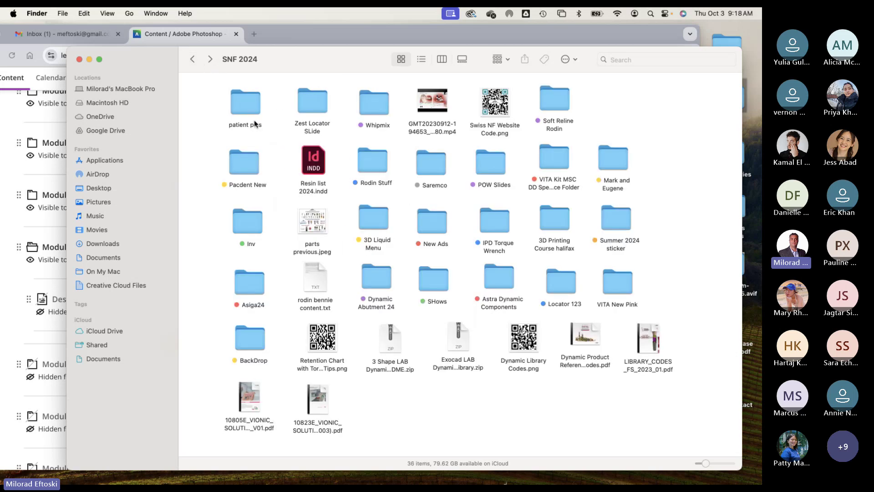
# Step: Close the SNF 2024 window and open the GDPW folder inside Fall 2024
pyautogui.click(80, 60)
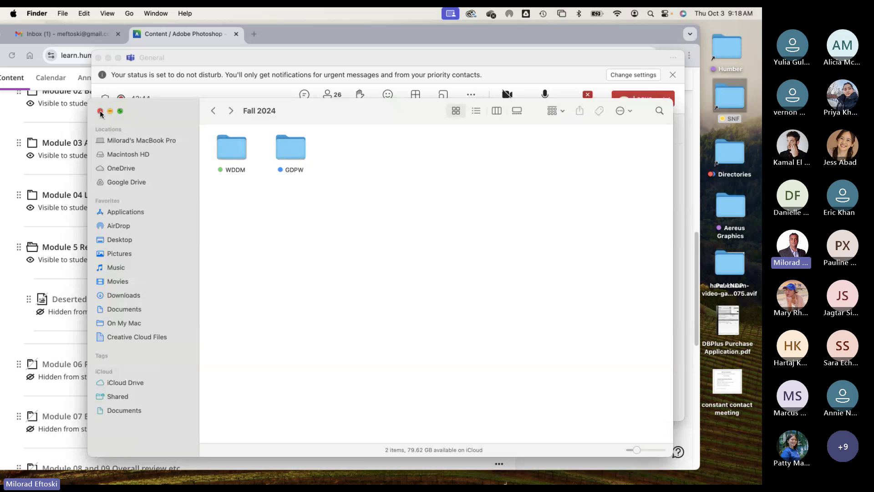
pyautogui.click(287, 148)
pyautogui.doubleClick(287, 148)
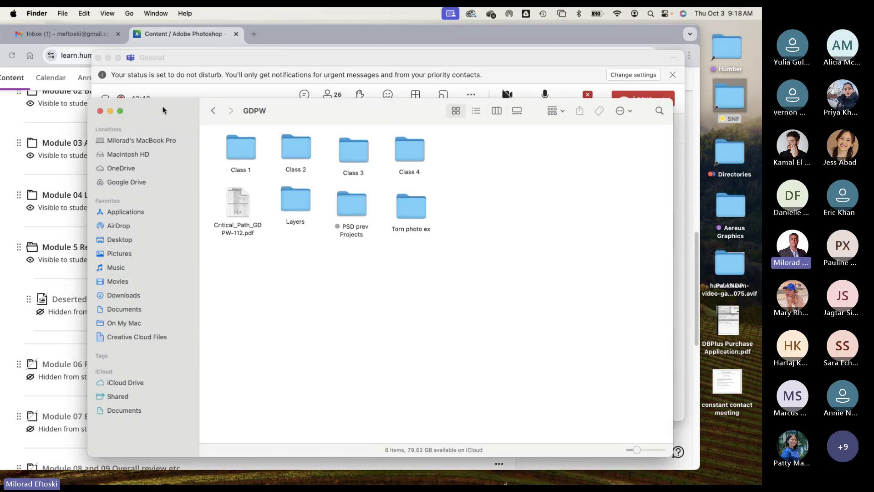
pyautogui.moveTo(155, 102); pyautogui.dragTo(177, 116)
# Step: Switch back to the course page in Chrome and make the Deserted Island Exercise visible to students
pyautogui.click(192, 92)
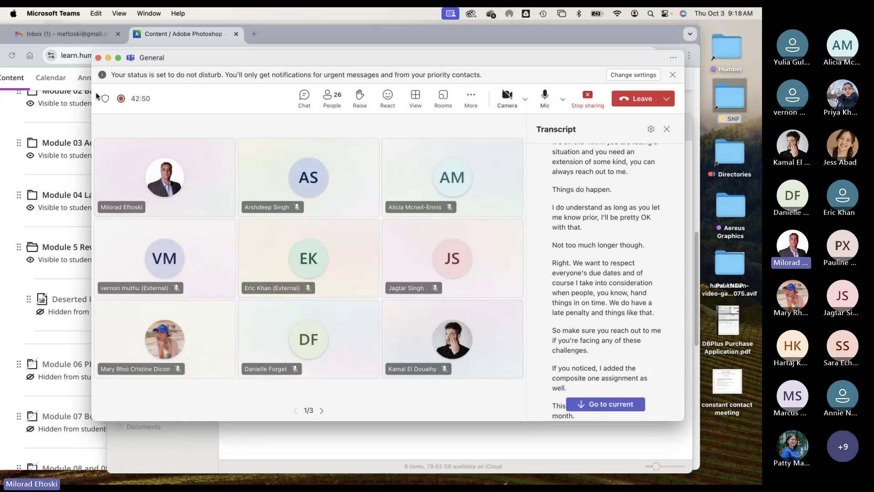
pyautogui.click(294, 35)
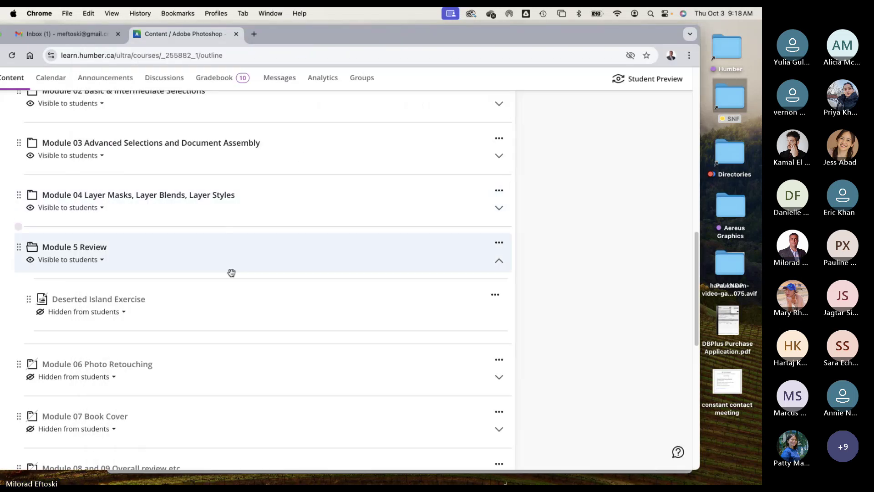
pyautogui.click(106, 312)
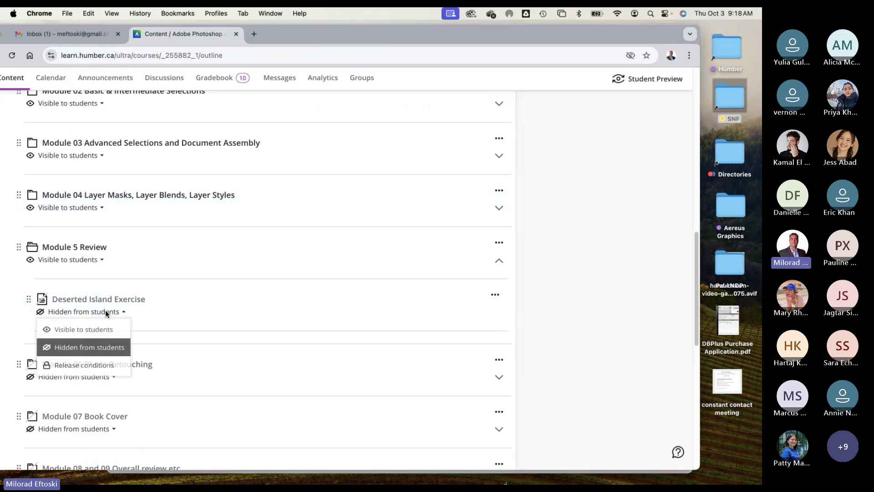
pyautogui.click(97, 329)
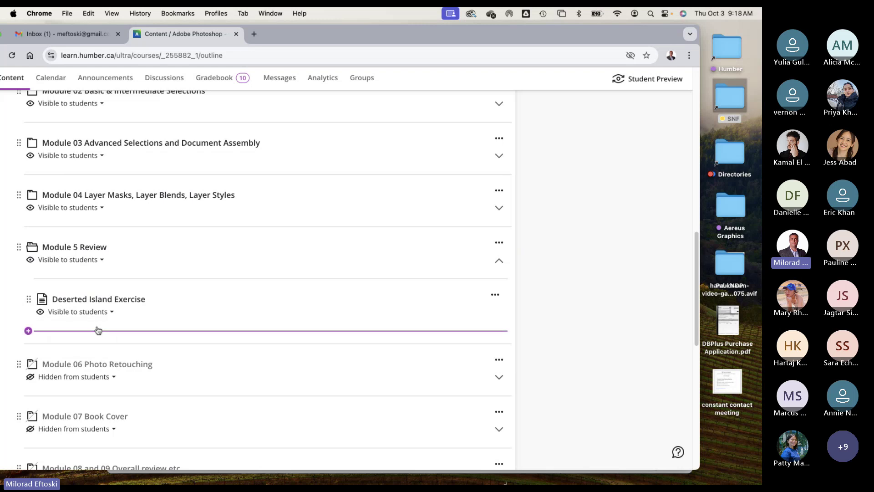
# Step: Open the Deserted Island Exercise and download its buildings.zip attachment to the Desktop
pyautogui.click(112, 299)
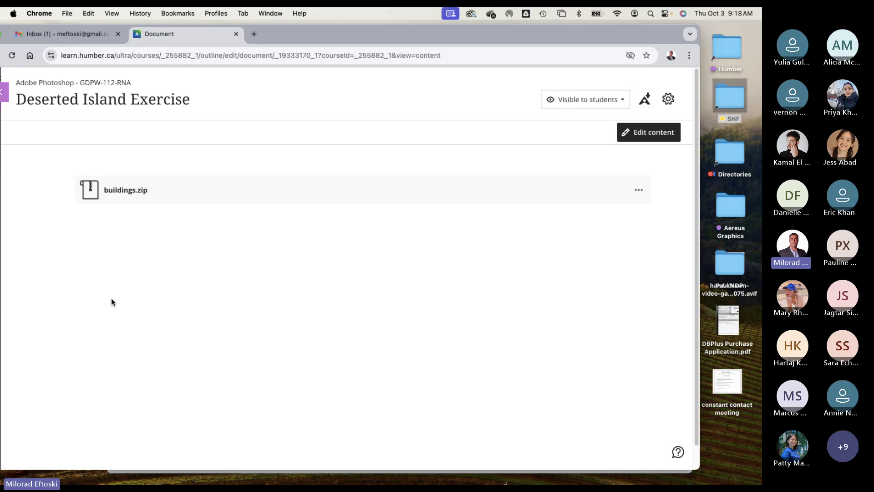
pyautogui.click(639, 190)
pyautogui.click(601, 214)
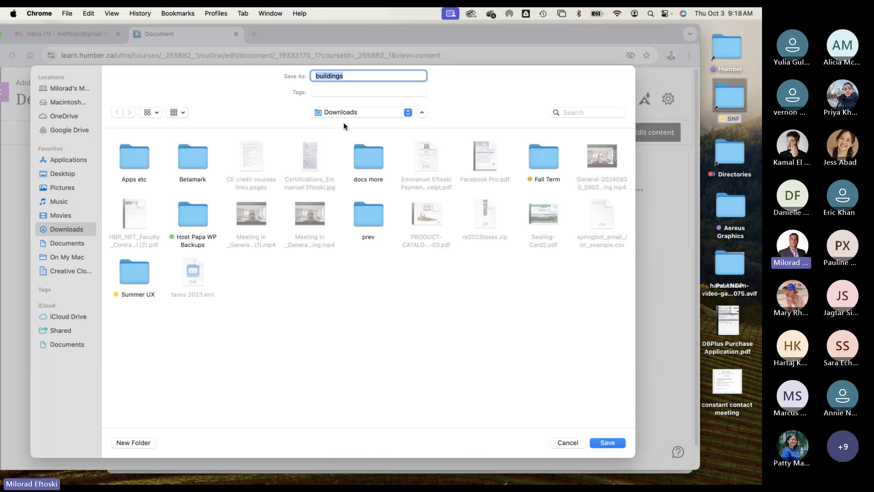
pyautogui.press('super+shift+d')
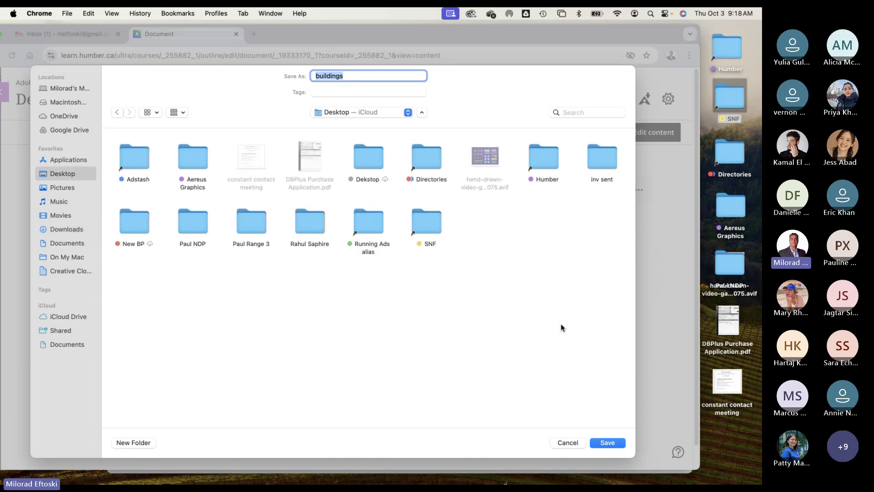
pyautogui.click(609, 443)
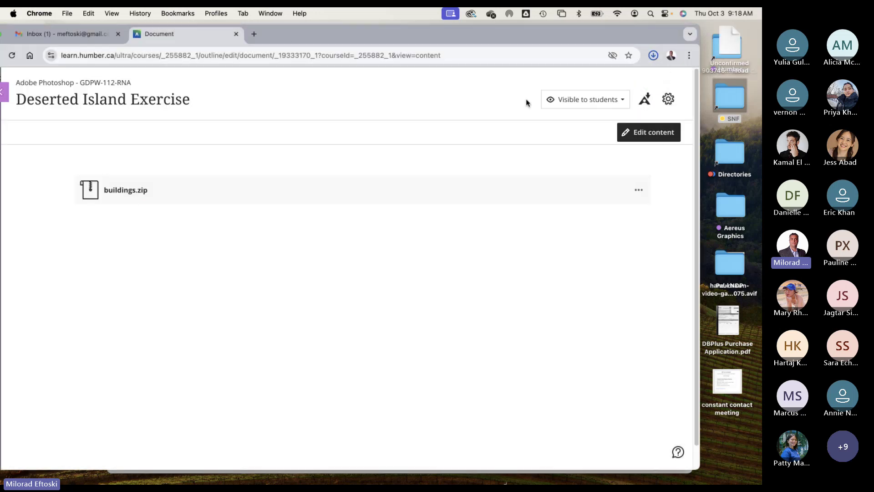
# Step: Minimize the Chrome and Teams windows and move buildings.zip to an empty spot on the desktop beside the GDPW window
pyautogui.moveTo(566, 37); pyautogui.dragTo(562, 38)
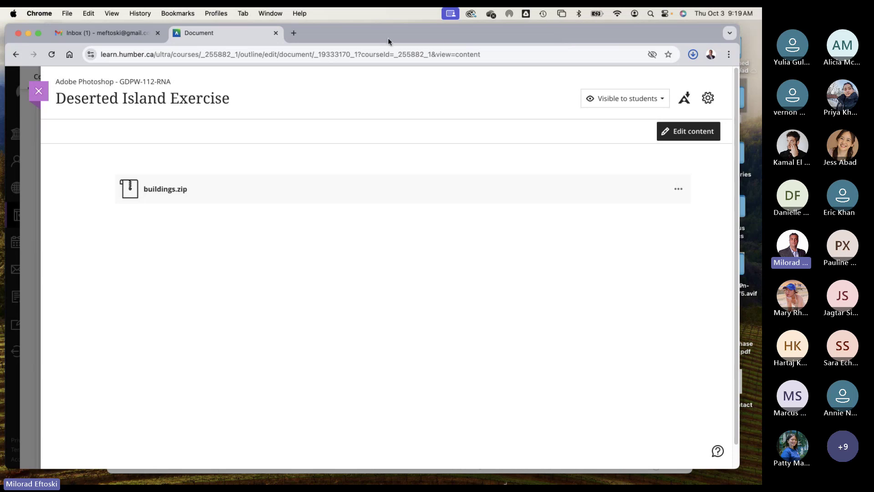
pyautogui.press('super+m')
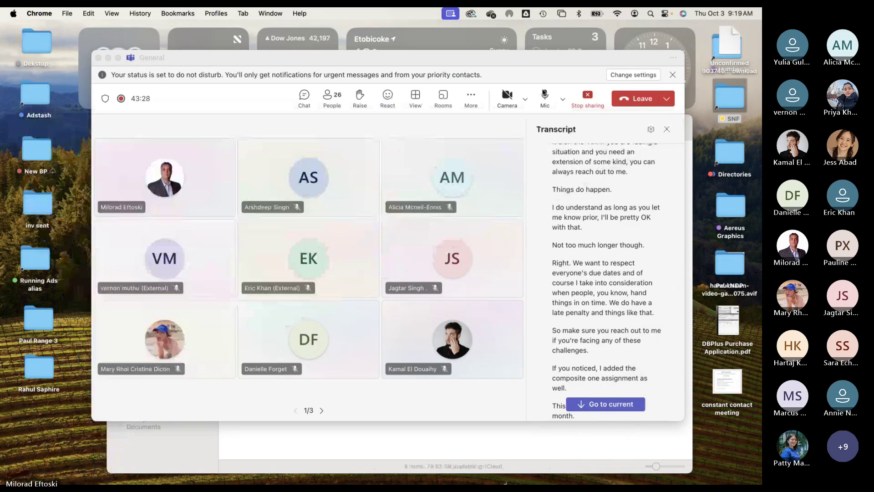
pyautogui.click(108, 59)
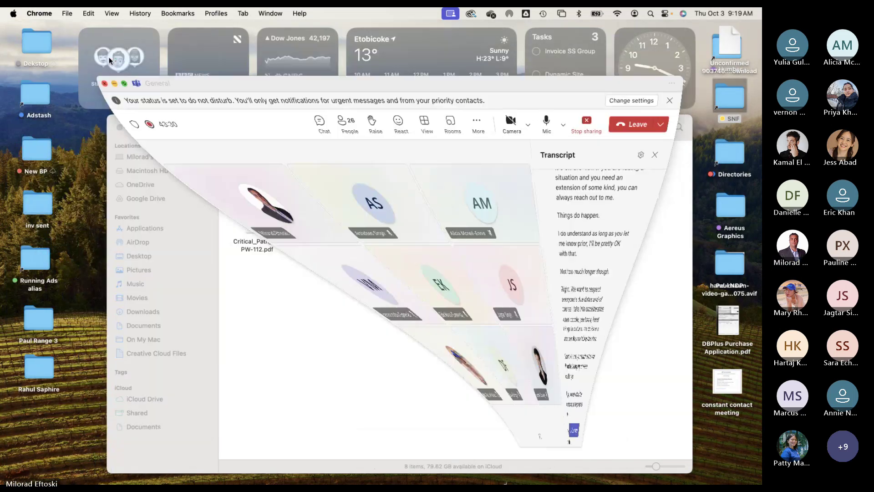
pyautogui.moveTo(376, 130); pyautogui.dragTo(295, 89)
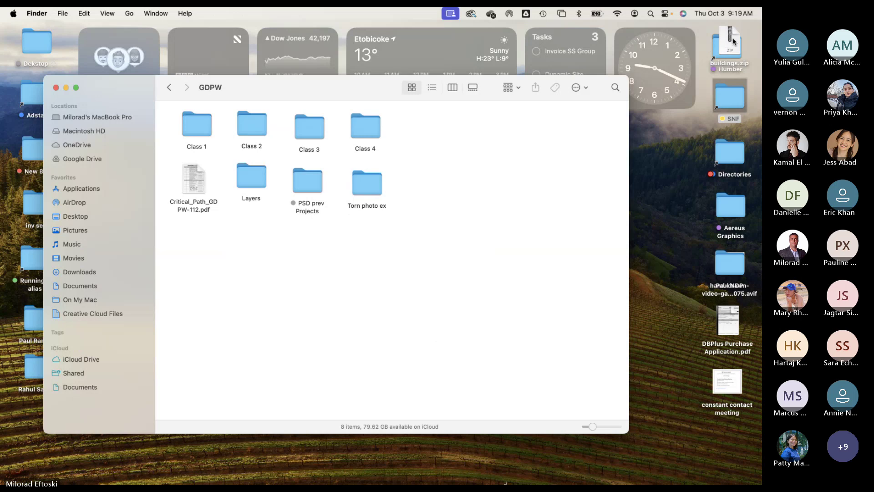
pyautogui.moveTo(734, 41); pyautogui.dragTo(682, 145)
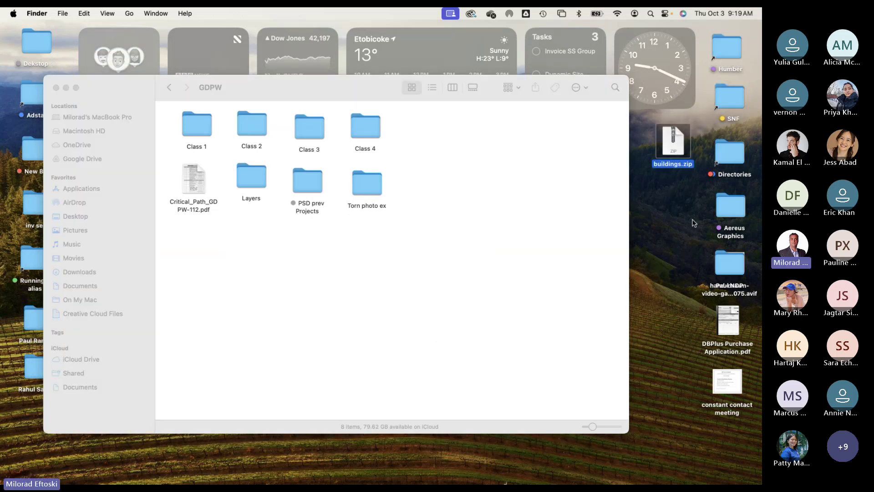
# Step: Extract buildings.zip, place the extracted buildings folder below the archive on the desktop and open it
pyautogui.doubleClick(673, 150)
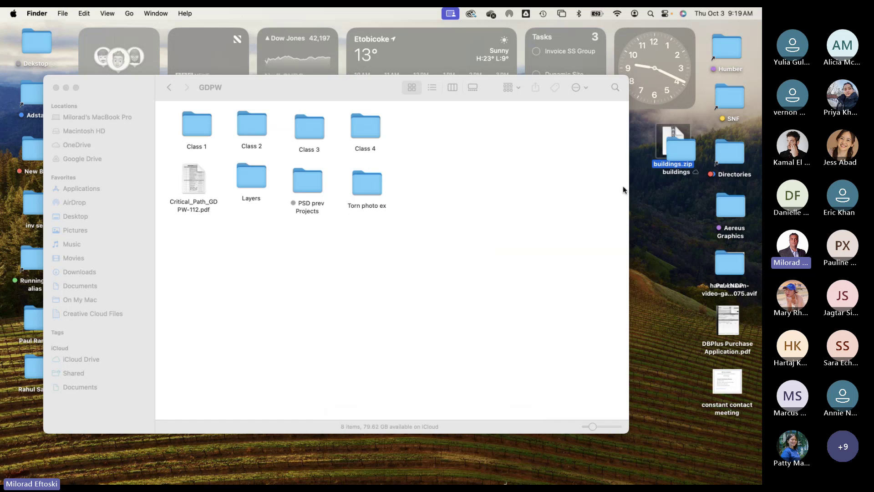
pyautogui.click(683, 237)
pyautogui.moveTo(679, 156); pyautogui.dragTo(674, 202)
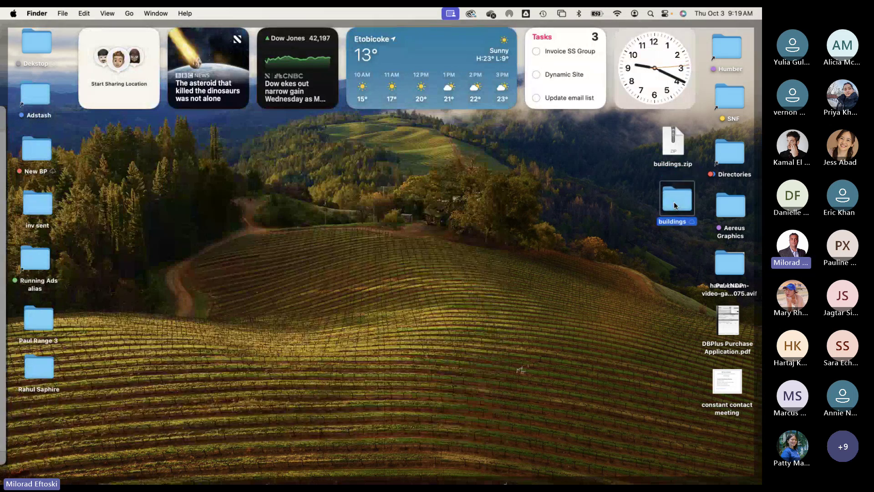
pyautogui.doubleClick(674, 201)
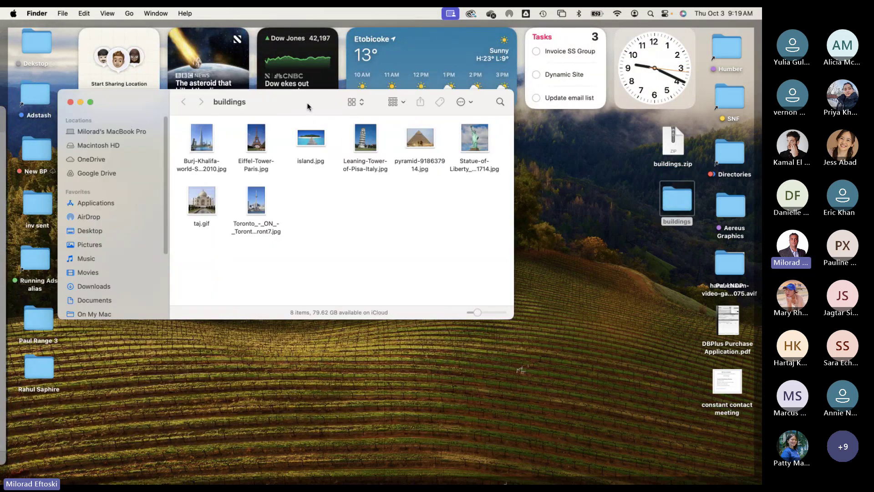
pyautogui.moveTo(282, 111); pyautogui.dragTo(351, 149)
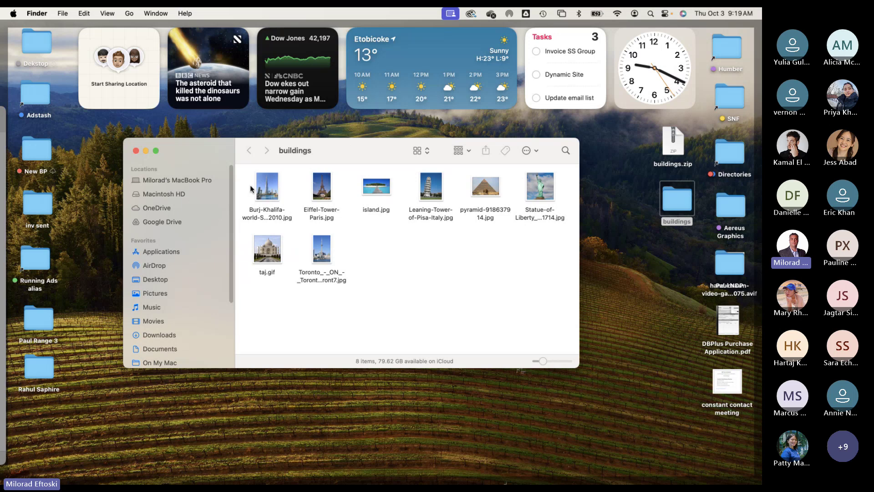
# Step: Preview the landmark and island images from the Burj Khalifa through the Statue of Liberty, closing the preview when done
pyautogui.click(272, 189)
pyautogui.press('space')
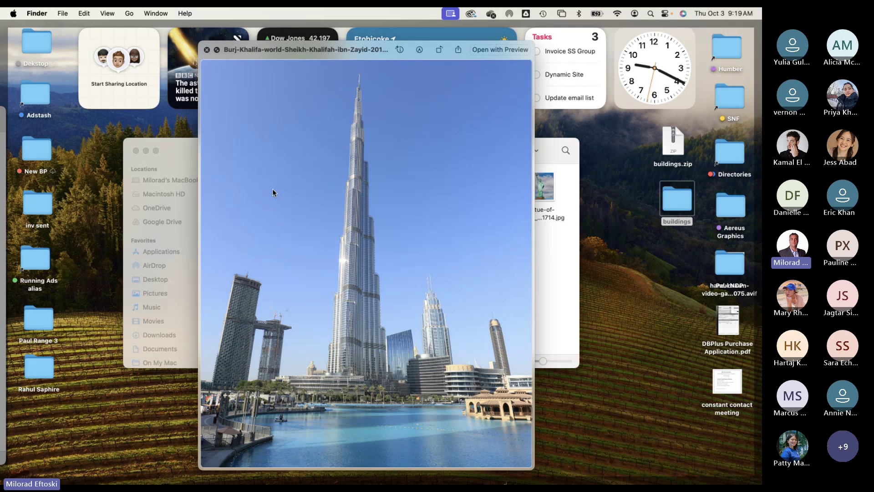
pyautogui.press('Right')
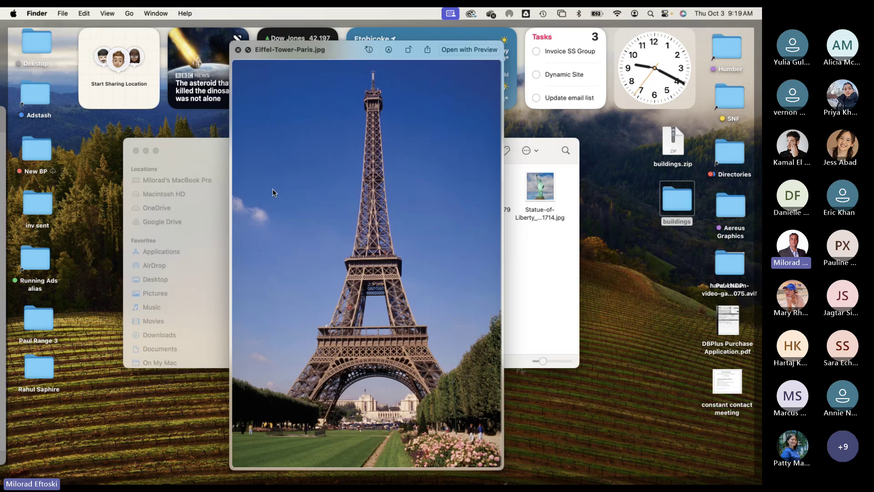
pyautogui.press('Right')
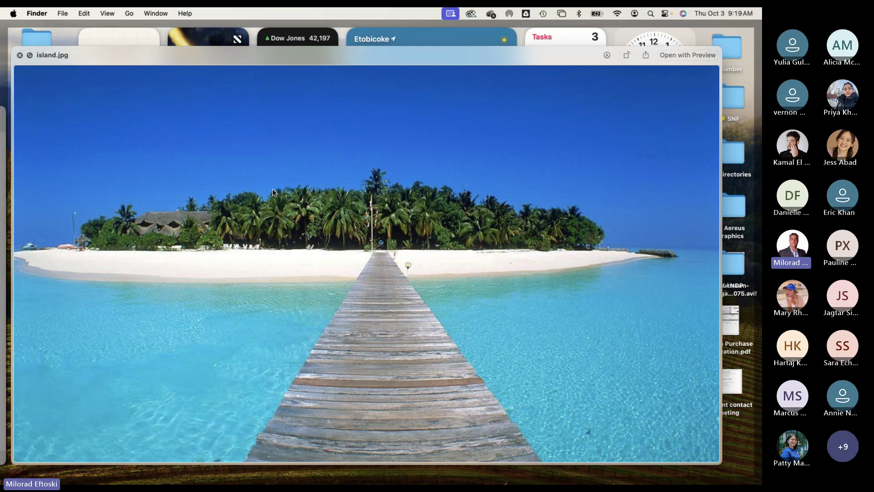
pyautogui.moveTo(314, 59); pyautogui.dragTo(331, 53)
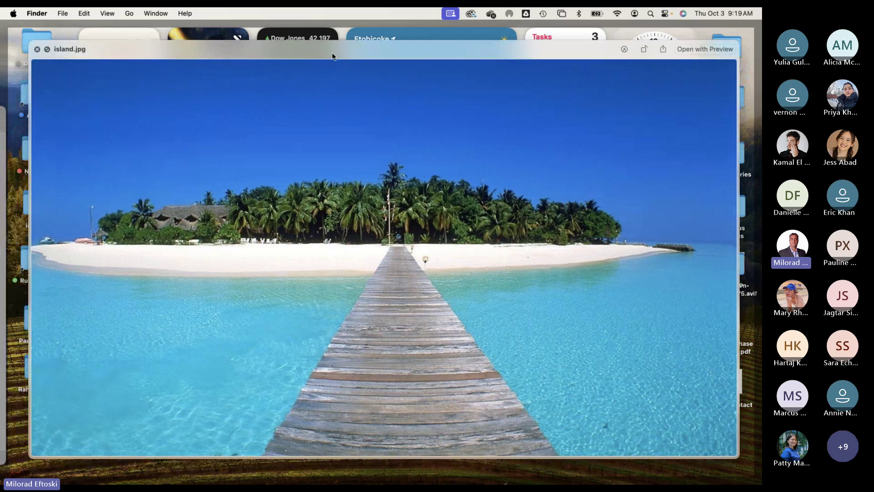
pyautogui.press('Right')
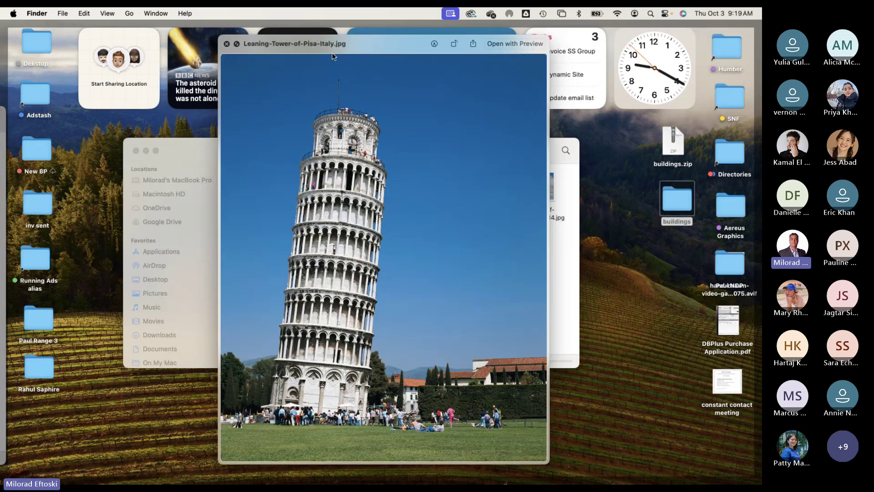
pyautogui.press('Right')
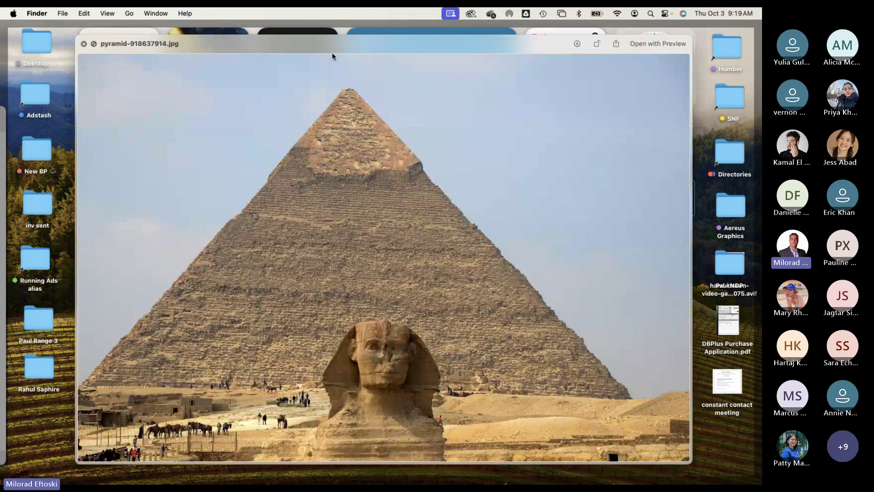
pyautogui.press('Right')
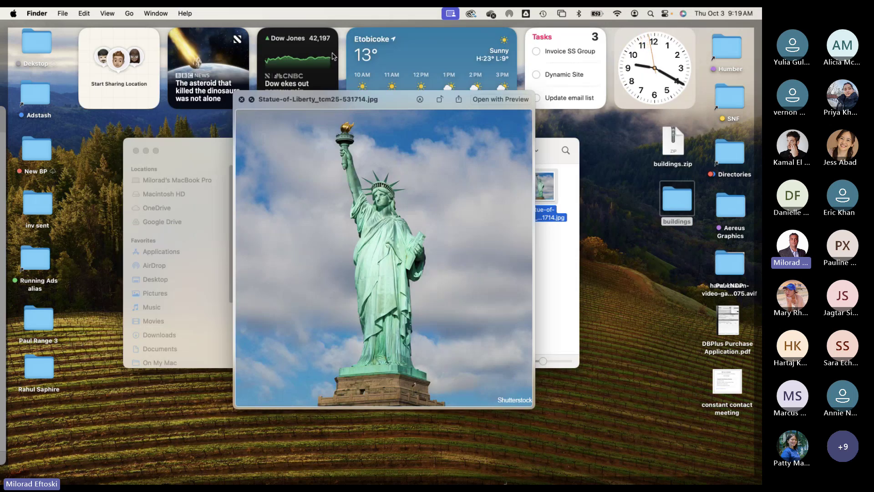
pyautogui.press('space')
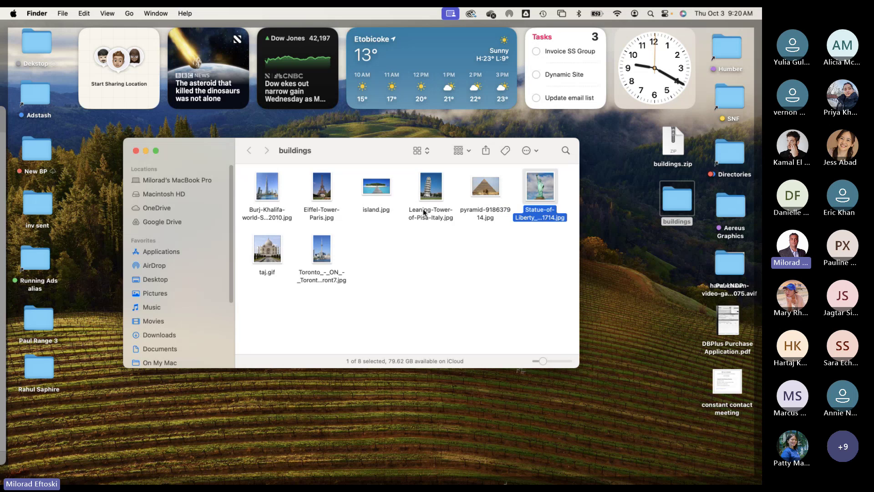
# Step: Preview taj.gif and the Toronto image, then close the preview and deselect the files
pyautogui.click(271, 246)
pyautogui.press('space')
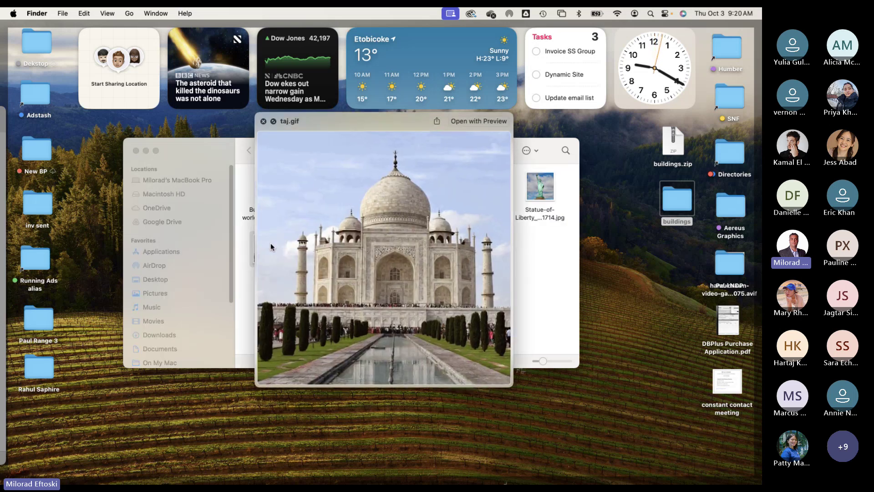
pyautogui.press('space')
pyautogui.press('Right')
pyautogui.press('space')
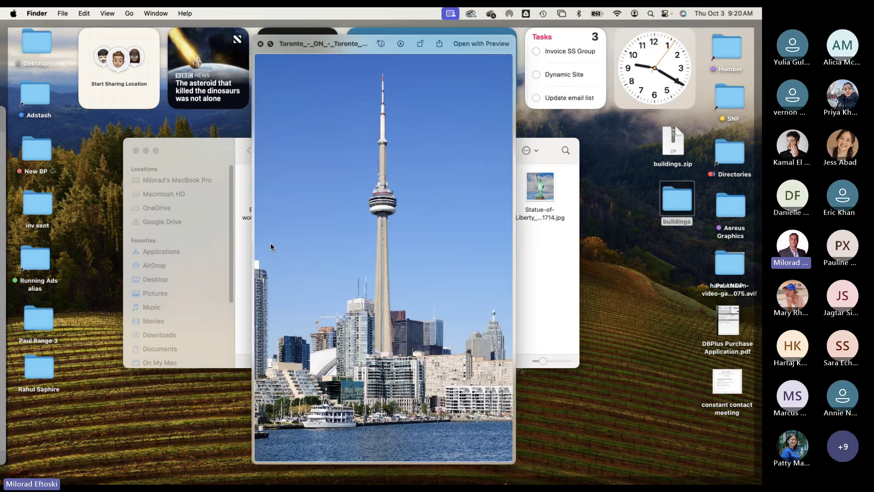
pyautogui.press('space')
pyautogui.click(391, 284)
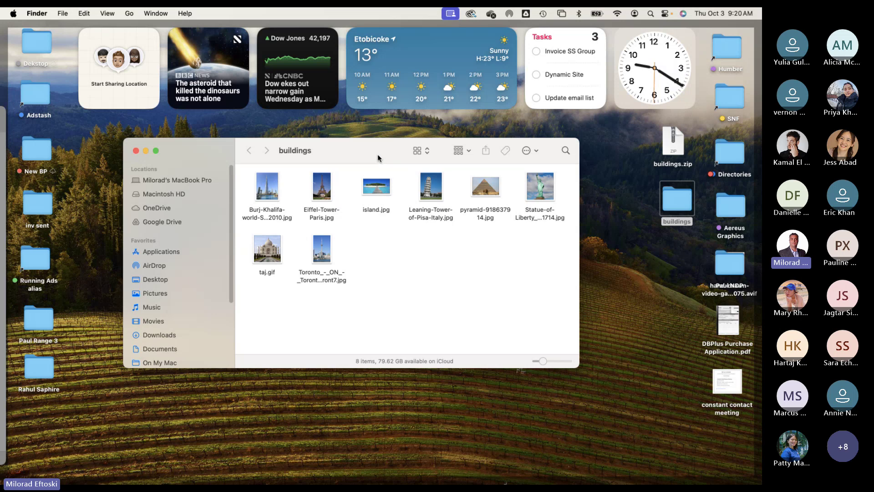
# Step: Reposition the buildings folder window on the desktop and enlarge it
pyautogui.moveTo(378, 155); pyautogui.dragTo(387, 161)
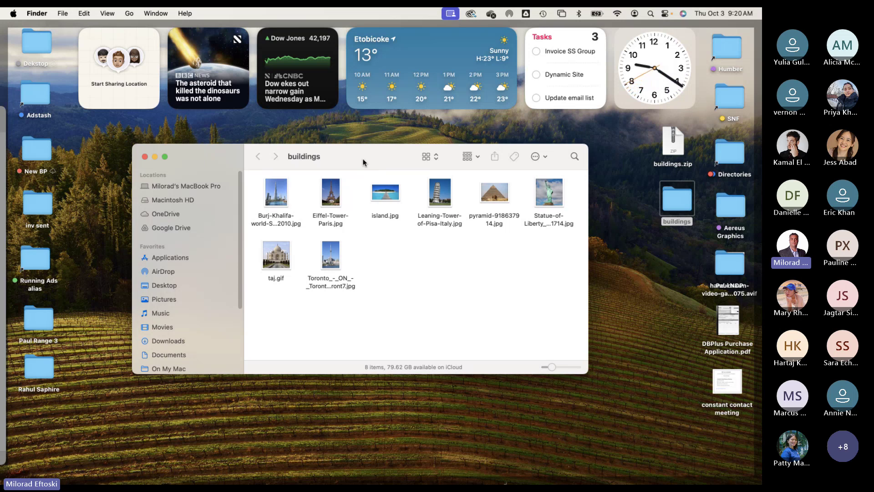
pyautogui.moveTo(363, 161)
pyautogui.mouseDown()
pyautogui.moveTo(353, 162)
pyautogui.moveTo(372, 167)
pyautogui.mouseUp()
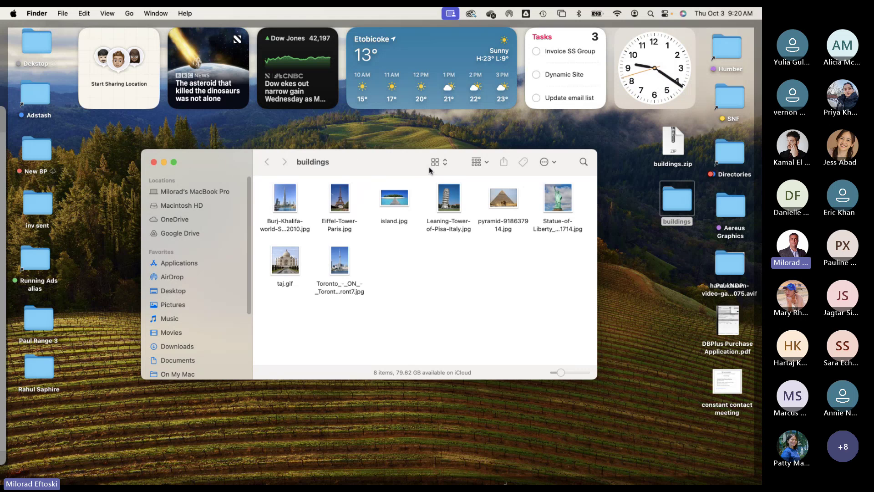
pyautogui.moveTo(596, 379); pyautogui.dragTo(620, 415)
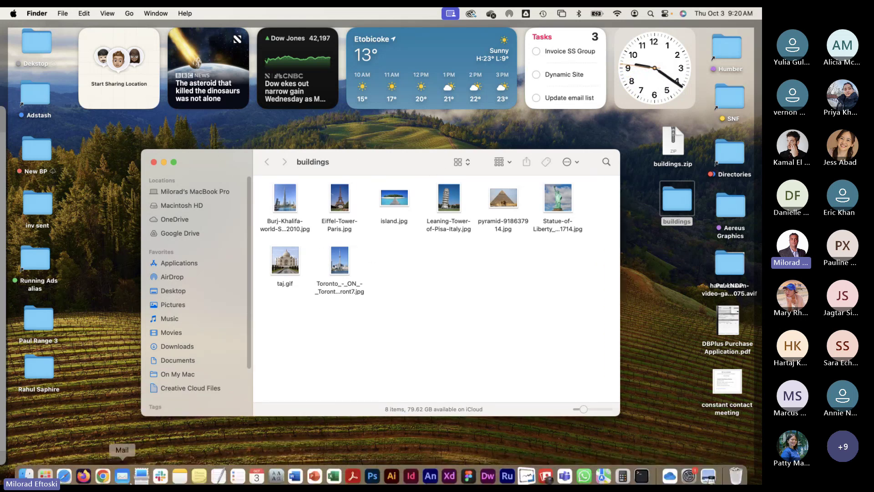
# Step: Switch to Chrome and close the Deserted Island Exercise page to return to the course content list
pyautogui.click(111, 473)
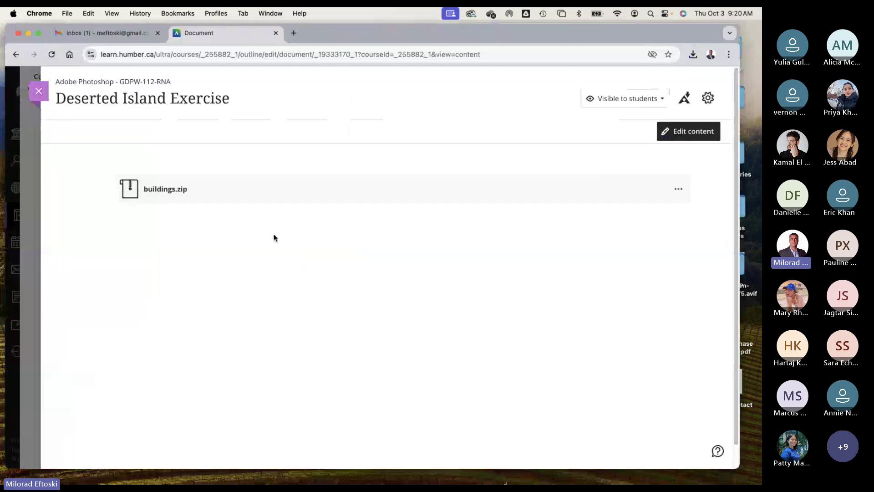
pyautogui.click(40, 92)
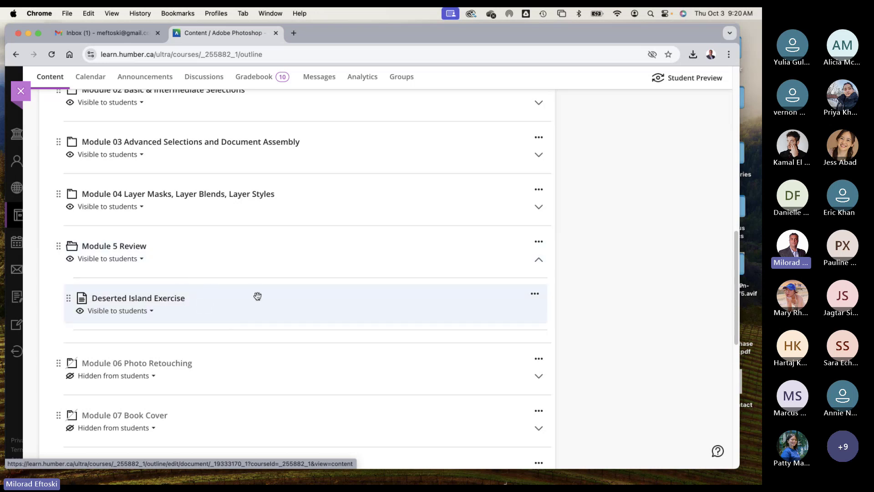
# Step: Collapse the Module 5 Review folder and close the Adobe Photoshop course to return to the course list
pyautogui.click(209, 252)
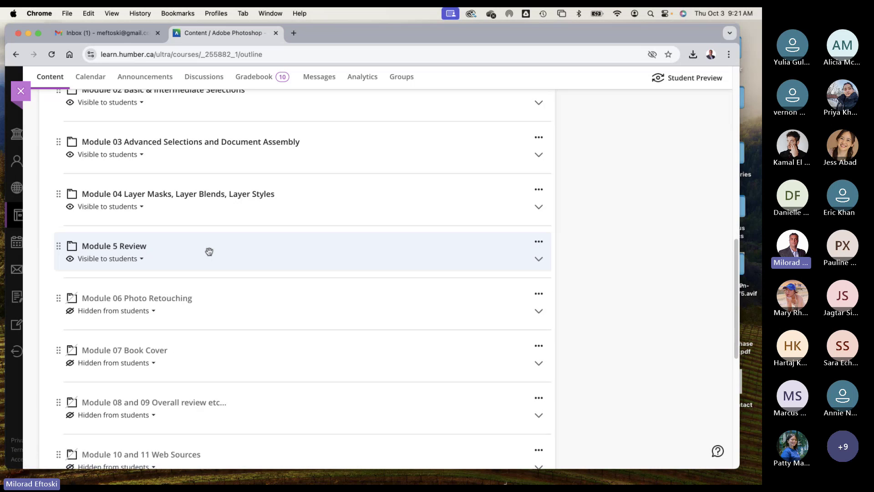
pyautogui.click(219, 252)
pyautogui.click(219, 252)
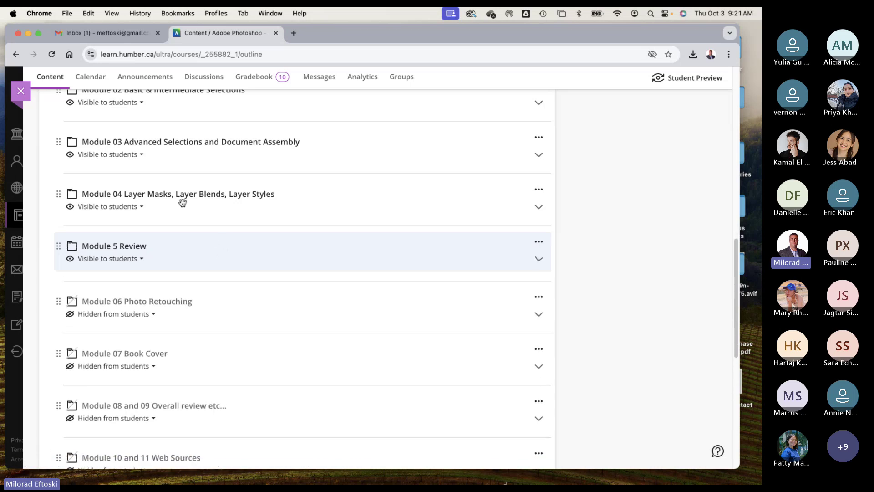
pyautogui.click(21, 92)
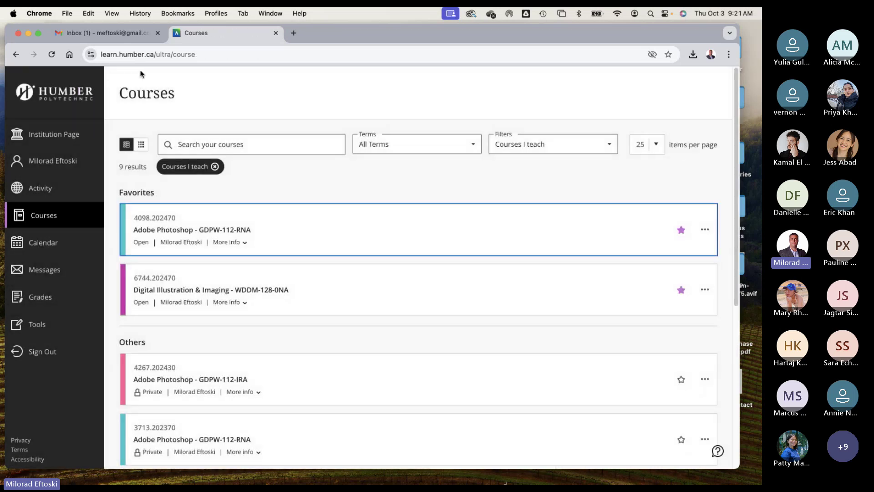
# Step: Minimize the browser and reposition the buildings folder window lower on the desktop
pyautogui.click(28, 33)
pyautogui.click(501, 345)
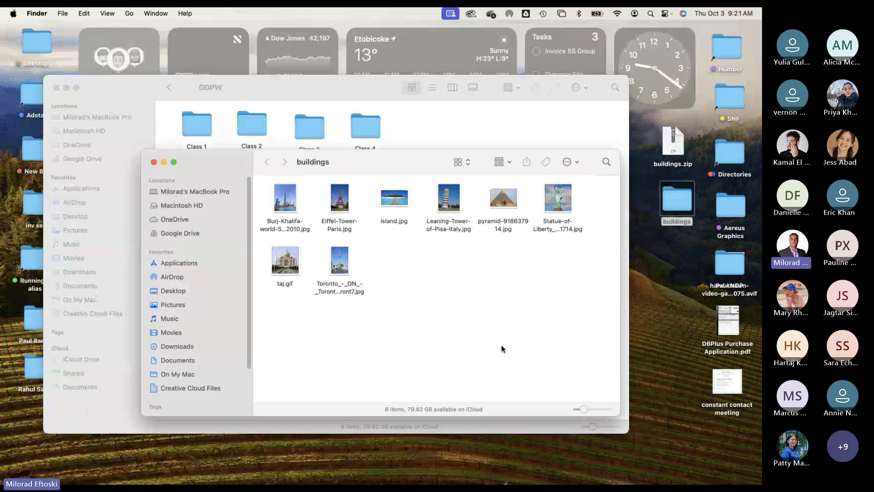
pyautogui.moveTo(375, 162); pyautogui.dragTo(435, 190)
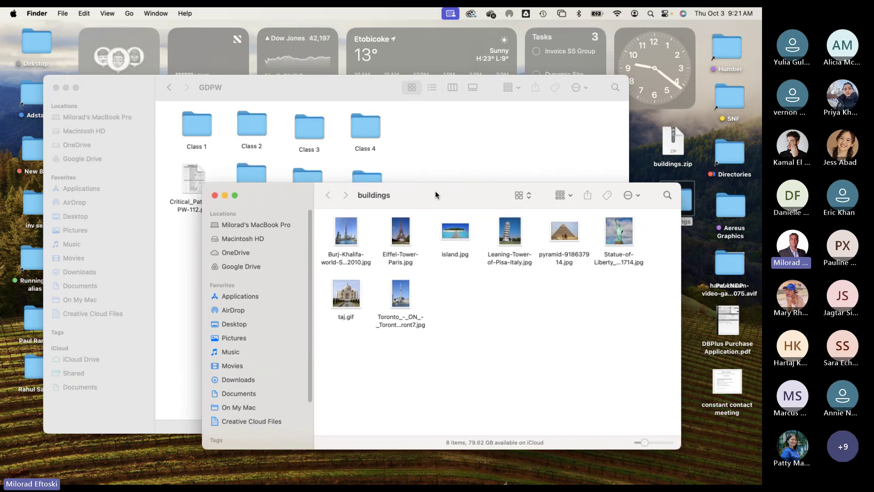
pyautogui.moveTo(435, 190)
pyautogui.mouseDown()
pyautogui.moveTo(409, 187)
pyautogui.moveTo(444, 195)
pyautogui.mouseUp()
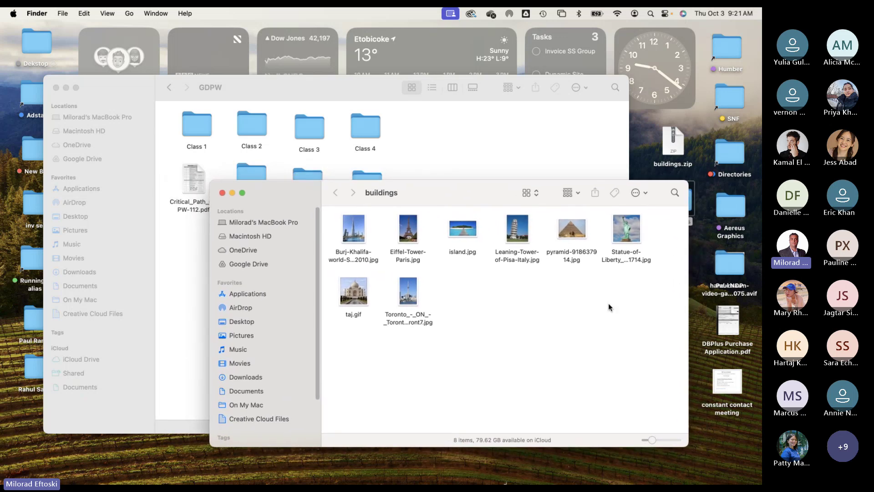
pyautogui.moveTo(632, 343); pyautogui.dragTo(517, 302)
pyautogui.moveTo(629, 351); pyautogui.dragTo(493, 297)
pyautogui.moveTo(462, 199); pyautogui.dragTo(443, 194)
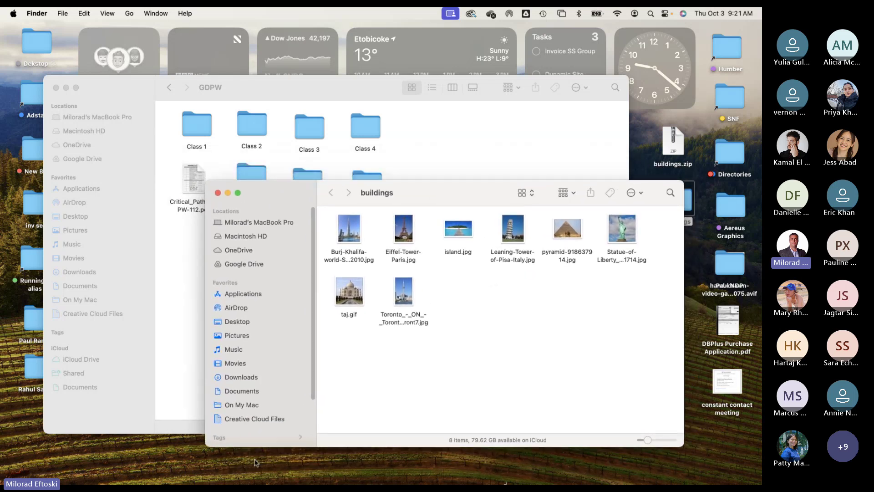
# Step: Switch back to Chrome and open the Movie Poster Project from the due dates calendar of the Adobe Photoshop - GDPW-112-RNA course
pyautogui.click(102, 471)
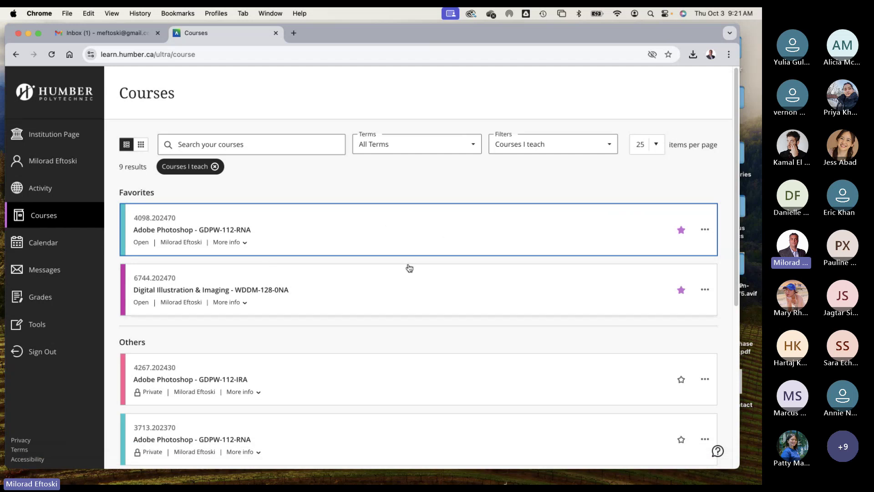
pyautogui.click(375, 232)
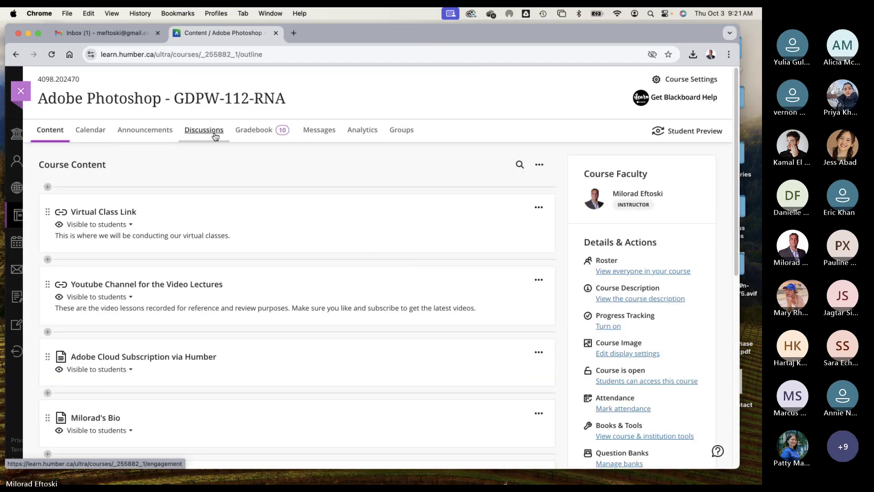
pyautogui.click(92, 132)
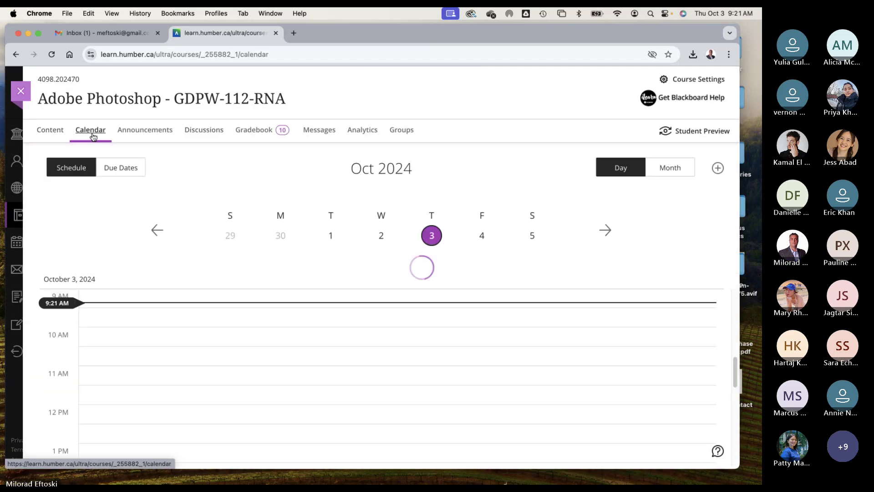
pyautogui.click(121, 168)
pyautogui.click(224, 265)
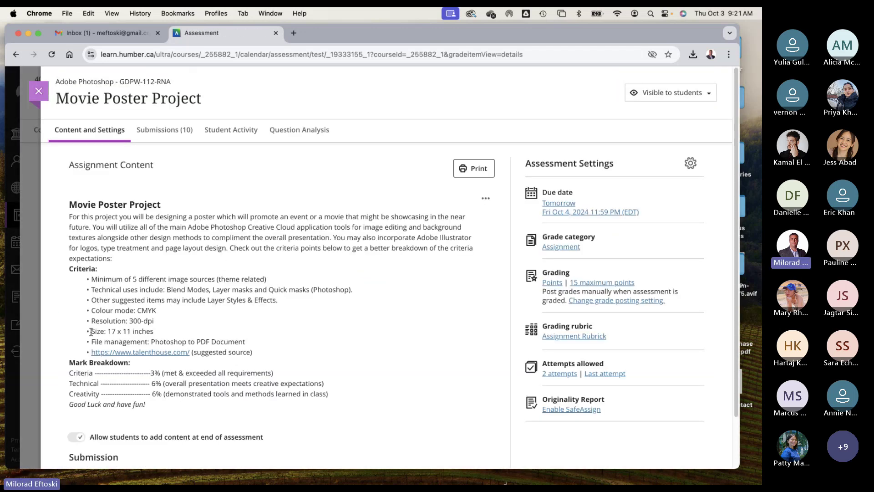
# Step: Highlight the colour mode, resolution and size lines in the Movie Poster Project criteria
pyautogui.moveTo(91, 332); pyautogui.dragTo(159, 332)
pyautogui.click(129, 319)
pyautogui.moveTo(92, 311); pyautogui.dragTo(155, 329)
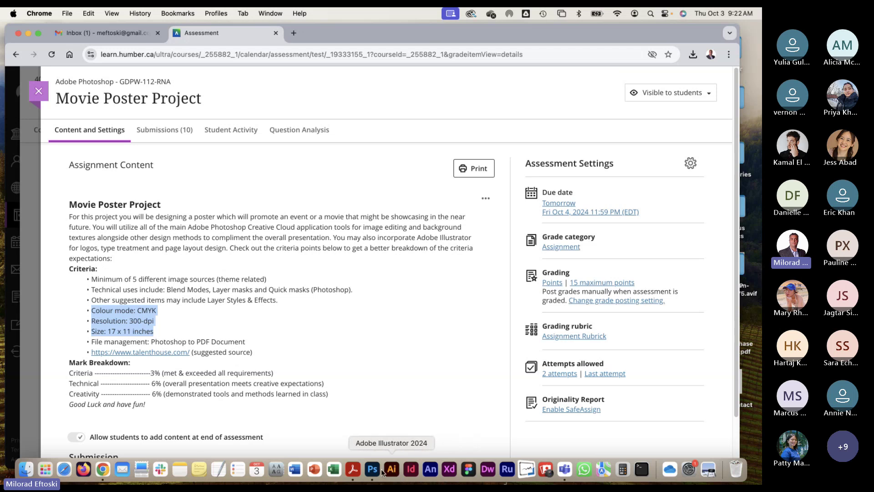
# Step: Switch to Photoshop and start a new document based on the Tabloid print preset
pyautogui.click(375, 471)
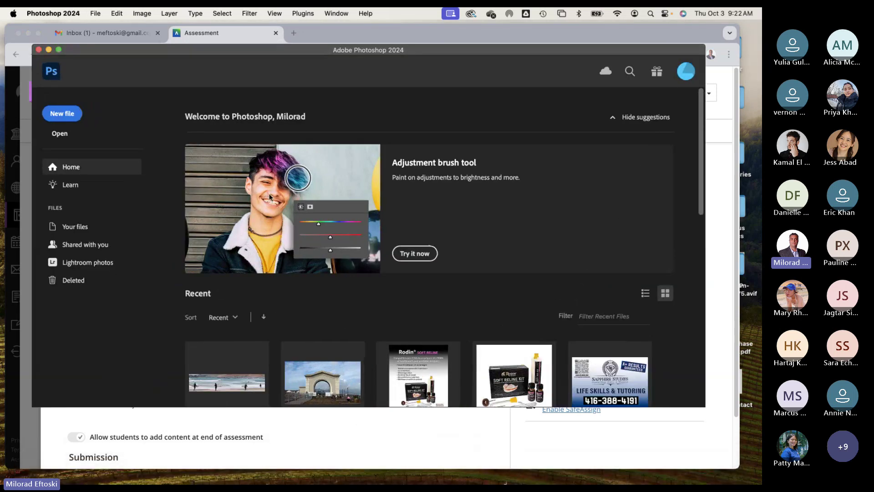
pyautogui.click(94, 12)
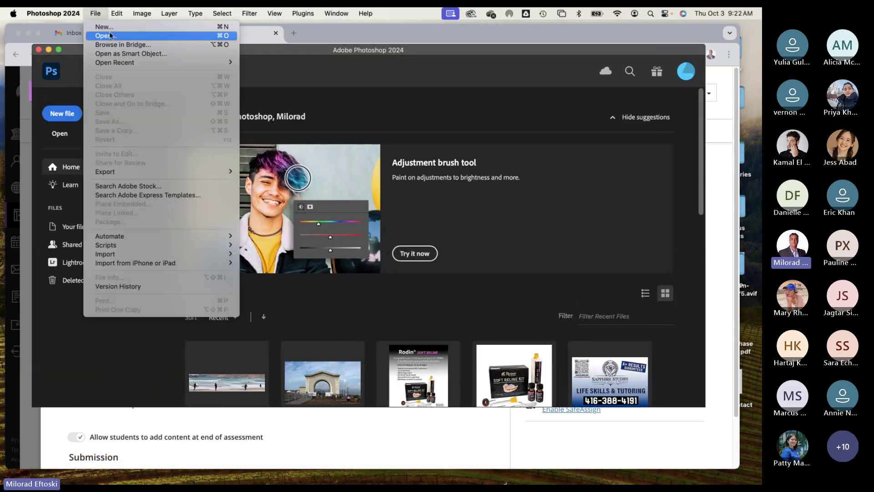
pyautogui.click(108, 25)
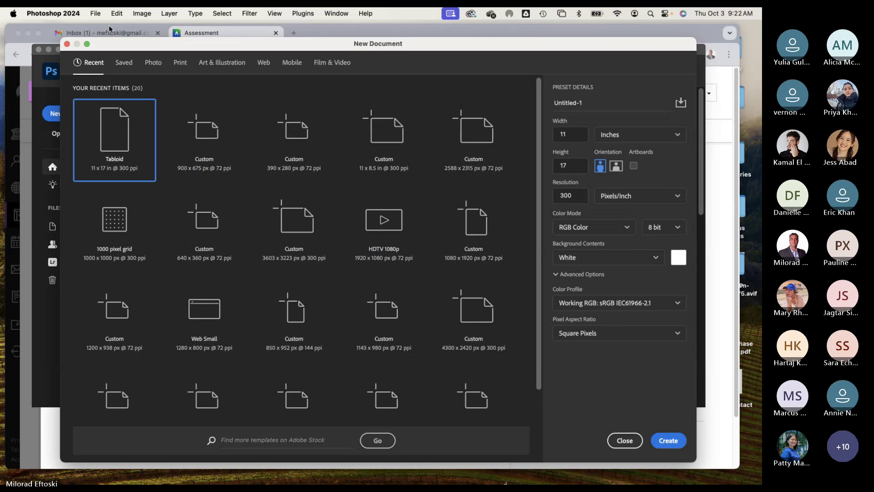
pyautogui.click(181, 66)
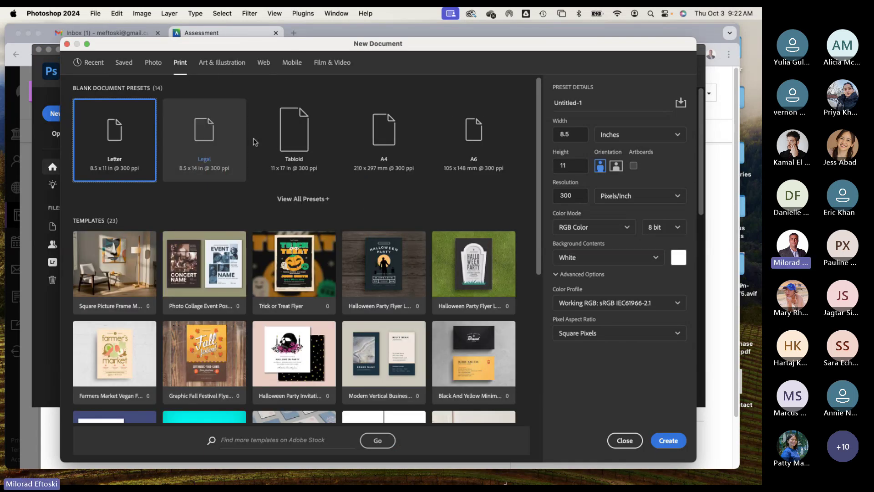
pyautogui.click(283, 117)
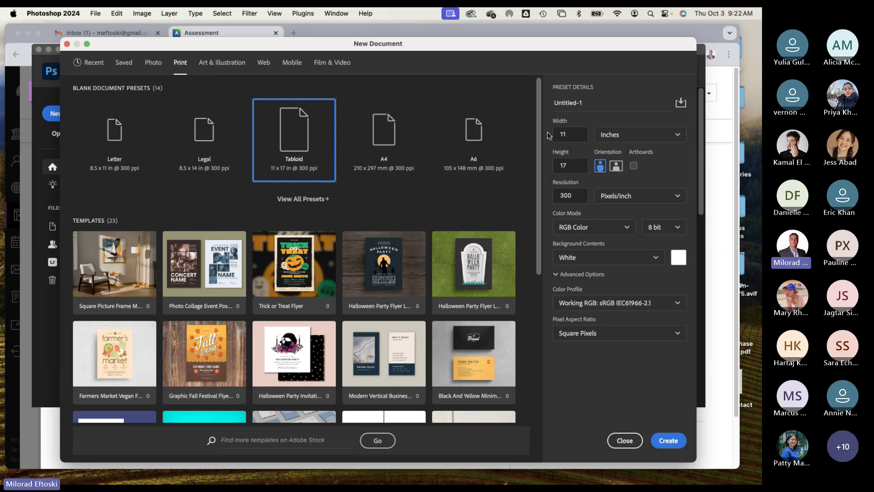
# Step: Compare portrait and landscape orientation, settling on landscape, and change the new document's size units to pixels
pyautogui.click(568, 134)
pyautogui.click(552, 163)
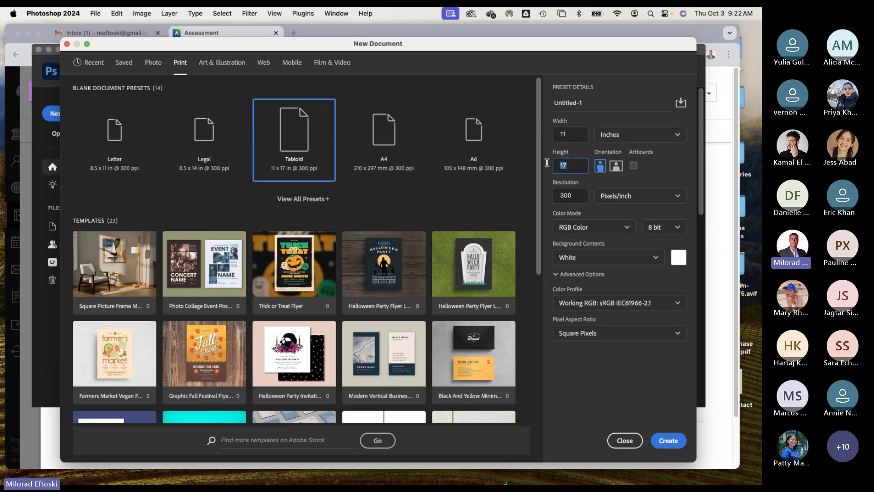
pyautogui.click(617, 167)
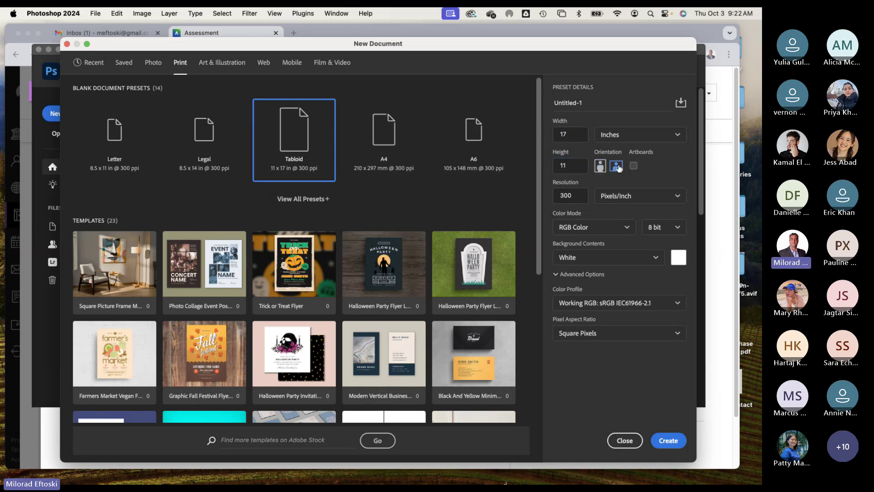
pyautogui.click(601, 166)
pyautogui.click(614, 166)
pyautogui.click(628, 136)
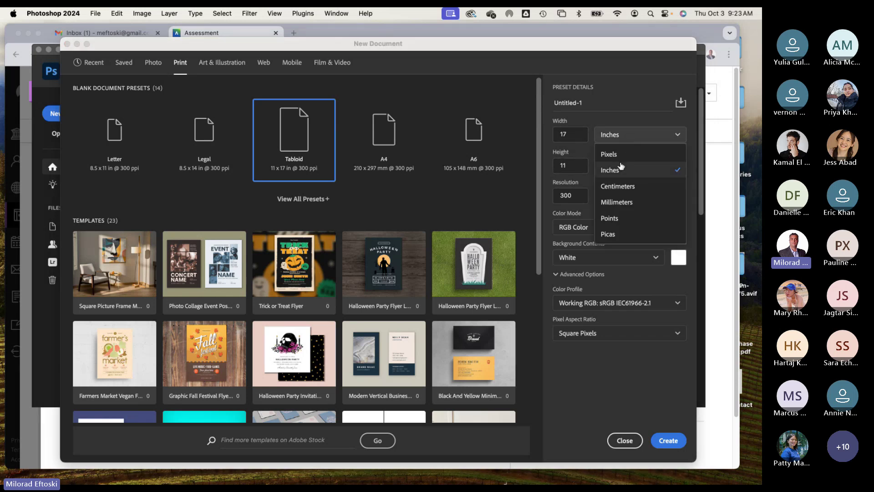
pyautogui.click(619, 155)
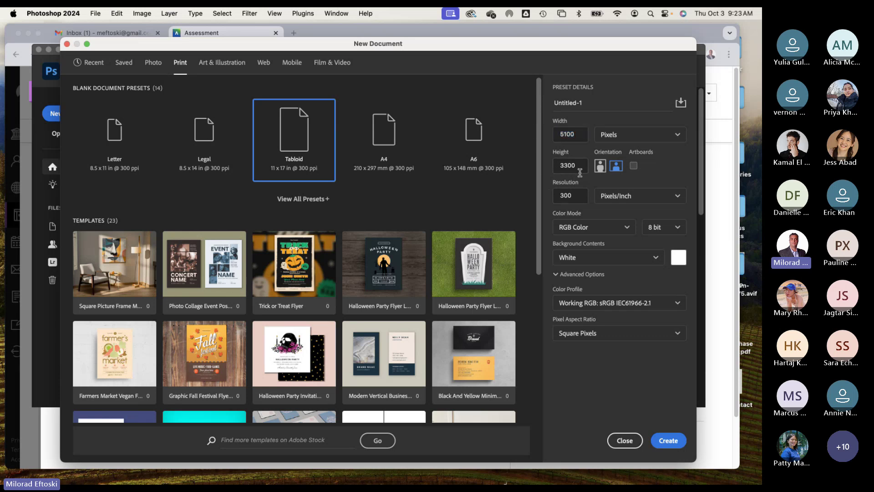
# Step: Set the new document's resolution to 72 pixels/inch and change its size units to inches
pyautogui.click(578, 196)
pyautogui.write('72')
pyautogui.hotkey('shift', 'Tab')
pyautogui.click(570, 195)
pyautogui.click(575, 133)
pyautogui.click(576, 165)
pyautogui.click(574, 197)
pyautogui.click(620, 136)
pyautogui.click(628, 172)
pyautogui.click(567, 196)
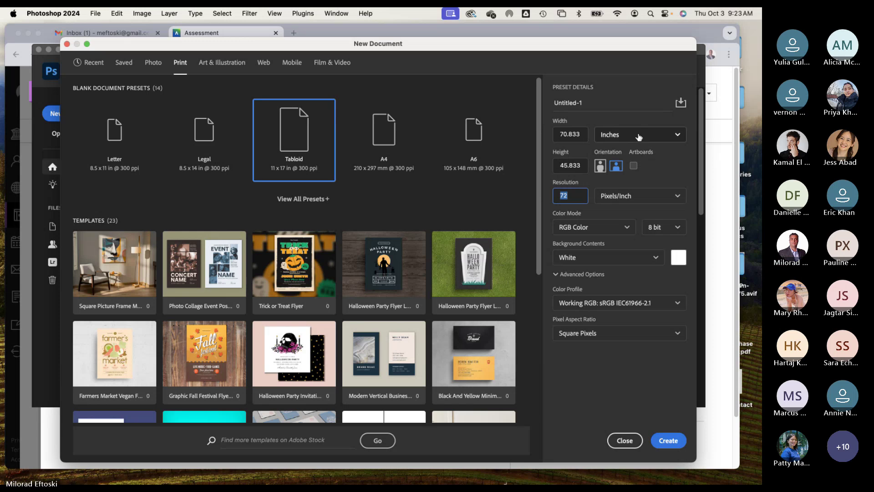
pyautogui.click(639, 135)
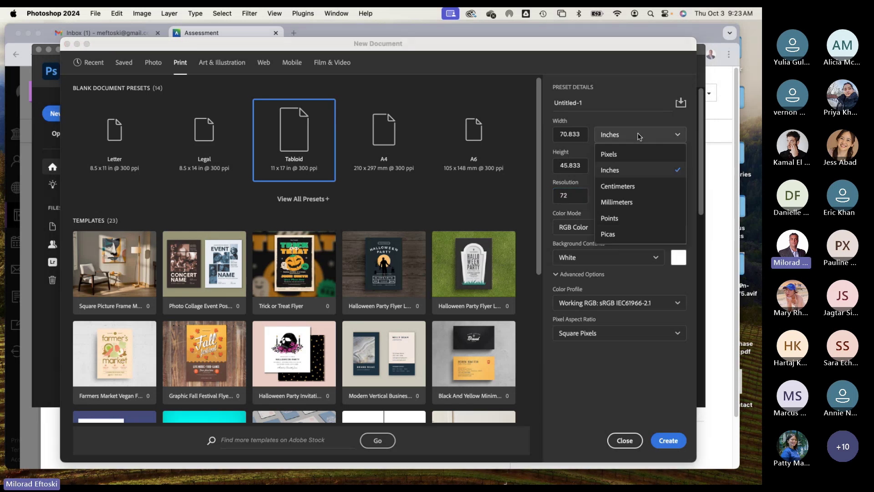
pyautogui.click(615, 170)
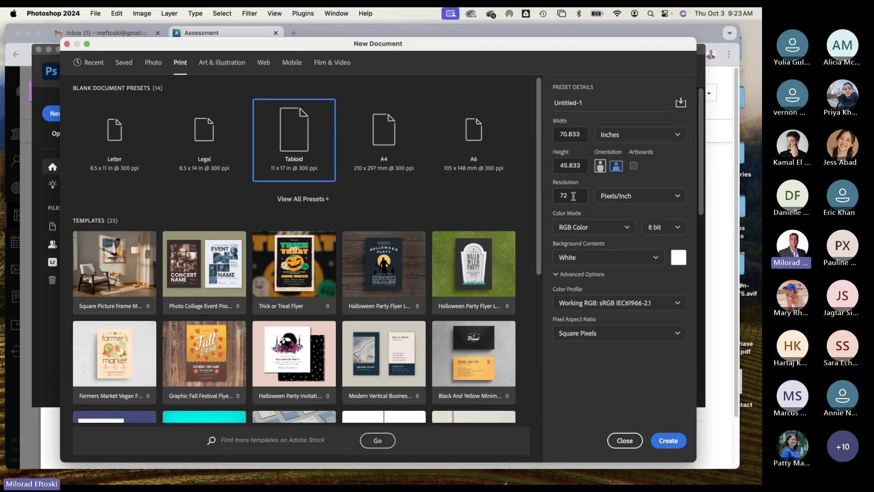
# Step: Set the new document to 300 pixels/inch, 11 inches wide and 17 inches high
pyautogui.click(573, 196)
pyautogui.click(576, 134)
pyautogui.click(566, 132)
pyautogui.write('11')
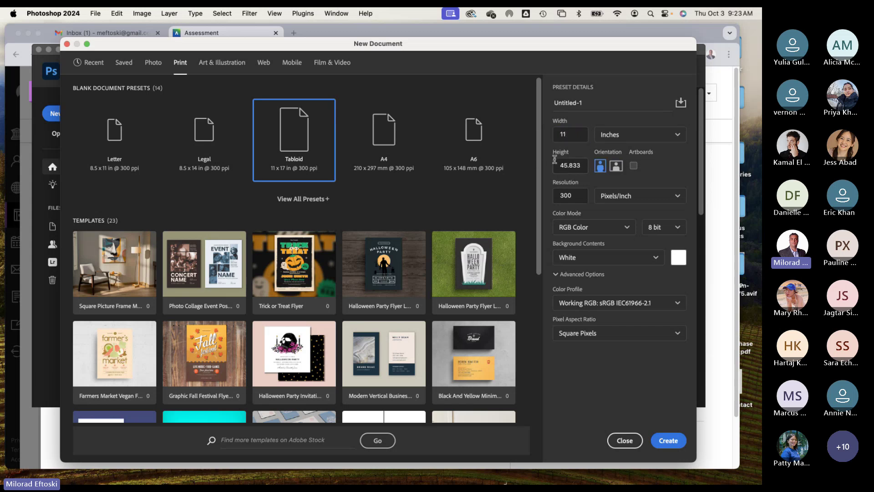
pyautogui.click(564, 163)
pyautogui.write('17')
pyautogui.click(624, 412)
# Step: Review the width, height and resolution values of the new document
pyautogui.click(556, 134)
pyautogui.press('Tab')
pyautogui.click(578, 133)
pyautogui.press('Tab')
pyautogui.press('Tab')
pyautogui.click(580, 198)
pyautogui.doubleClick(569, 195)
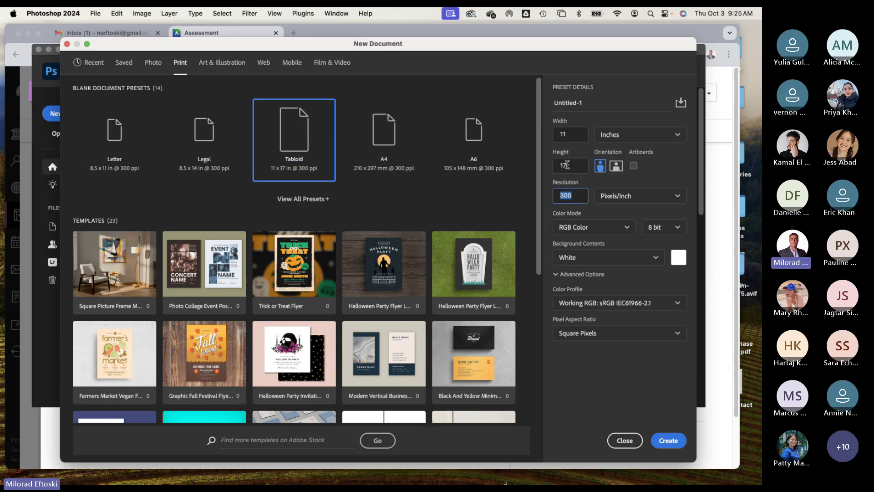
# Step: Set the new document's color mode to CMYK Color and move the New Document dialog slightly
pyautogui.click(617, 227)
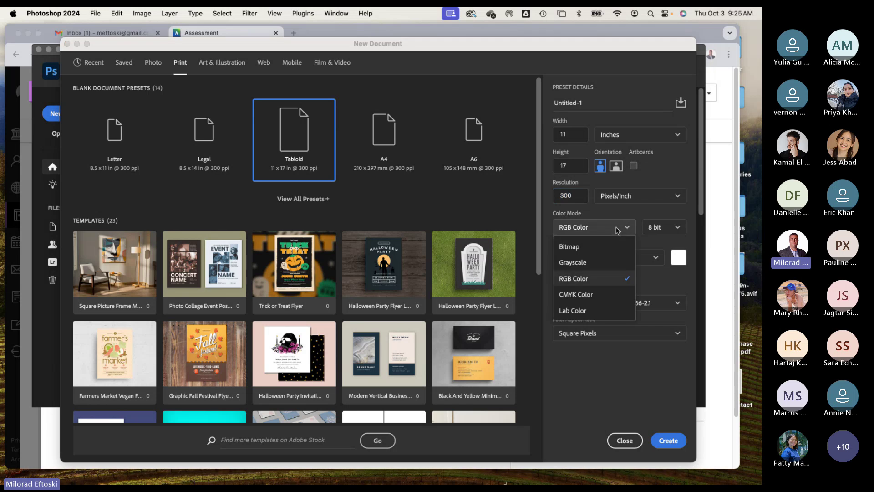
pyautogui.click(596, 295)
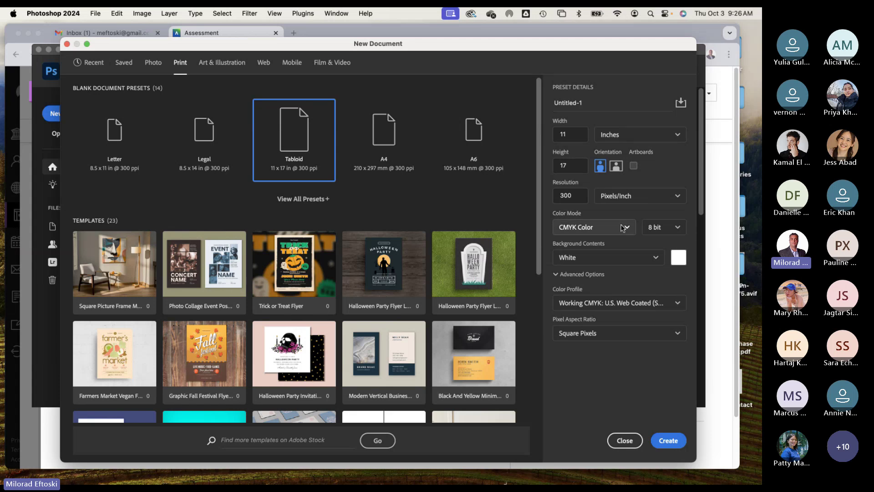
pyautogui.click(621, 227)
pyautogui.click(592, 294)
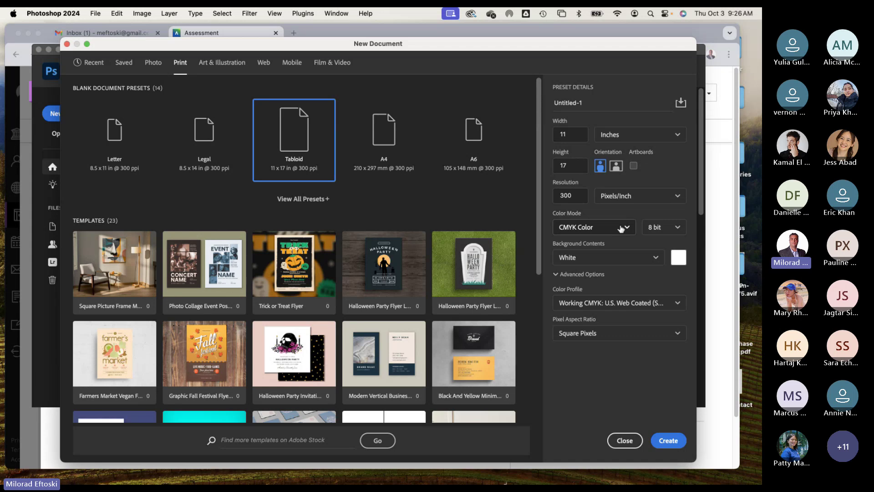
pyautogui.moveTo(464, 46); pyautogui.dragTo(471, 41)
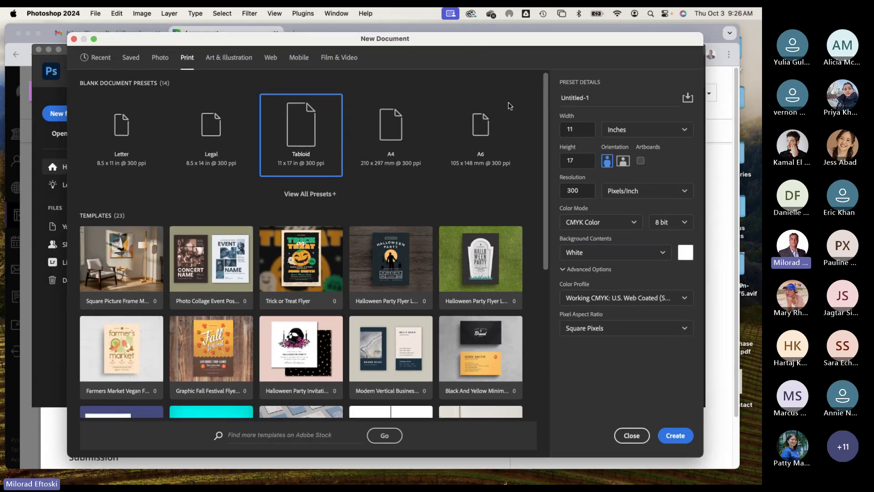
pyautogui.click(619, 221)
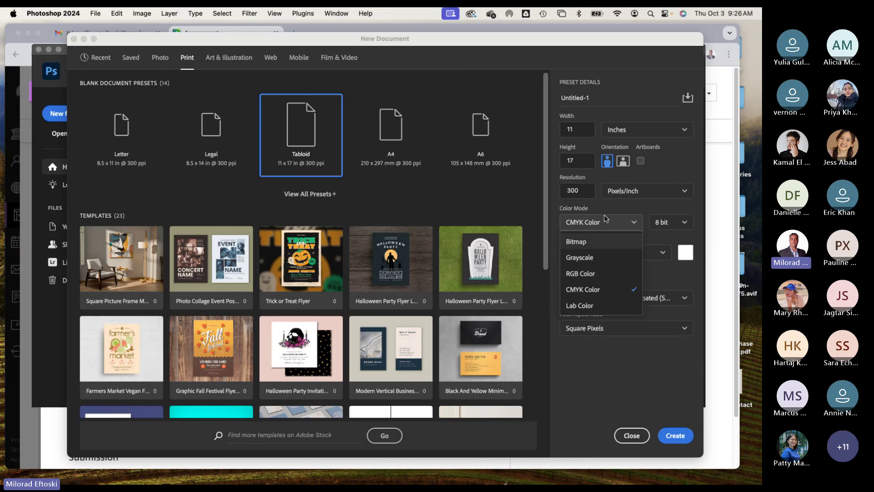
pyautogui.click(606, 220)
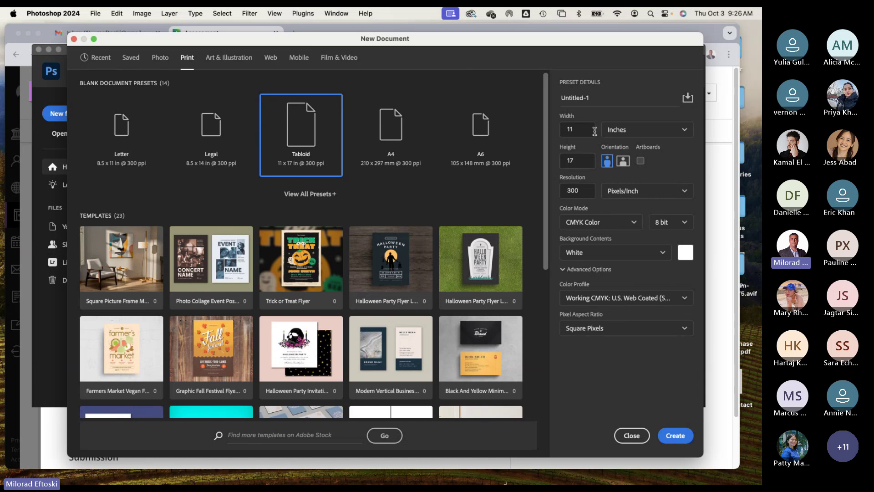
# Step: Create the document, then enlarge and reposition the Photoshop window
pyautogui.click(675, 436)
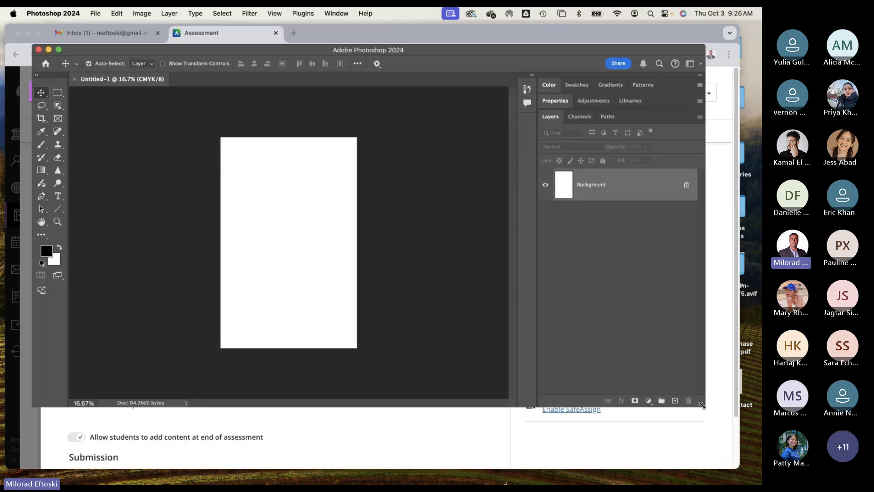
pyautogui.moveTo(705, 407); pyautogui.dragTo(716, 451)
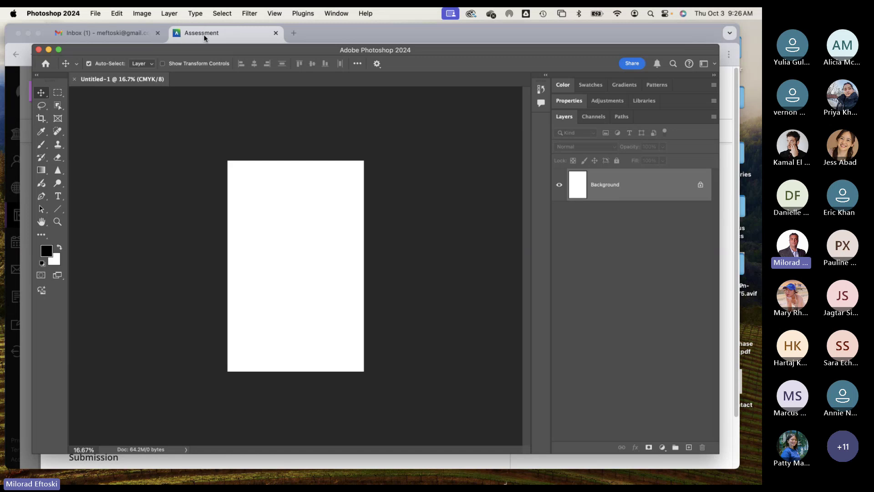
pyautogui.moveTo(203, 47)
pyautogui.mouseDown()
pyautogui.moveTo(225, 34)
pyautogui.moveTo(207, 40)
pyautogui.mouseUp()
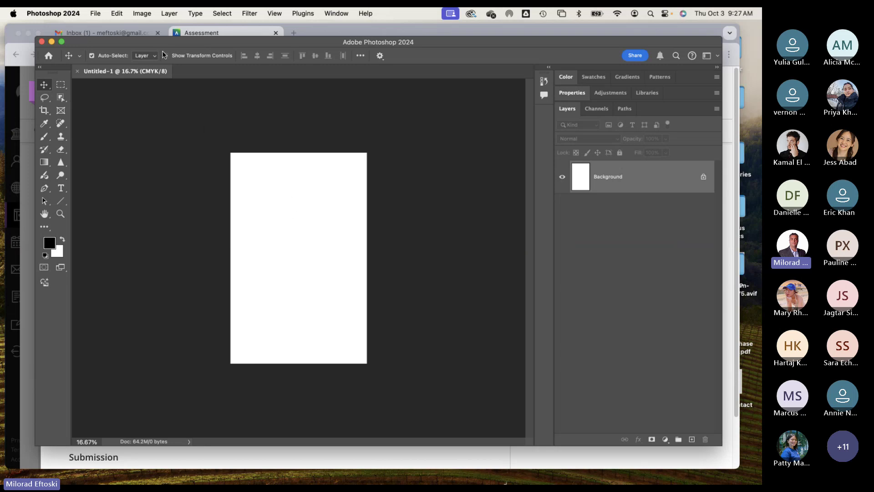
pyautogui.click(103, 13)
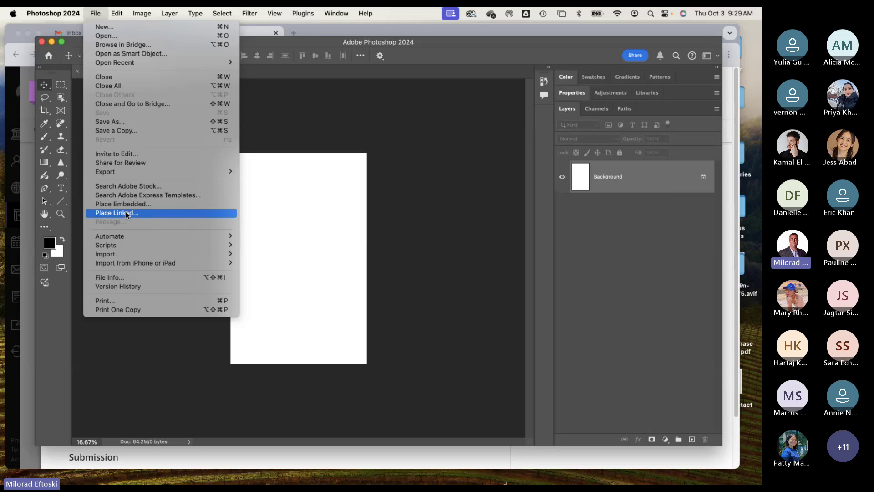
pyautogui.click(132, 205)
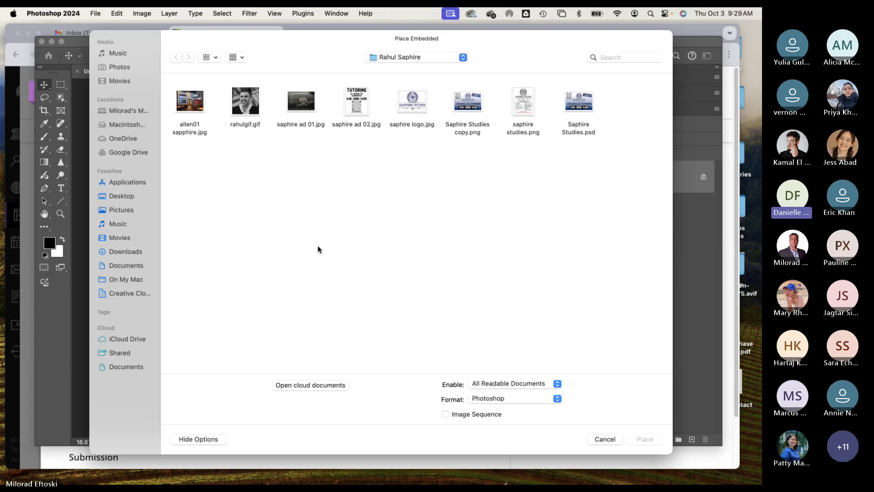
pyautogui.click(115, 197)
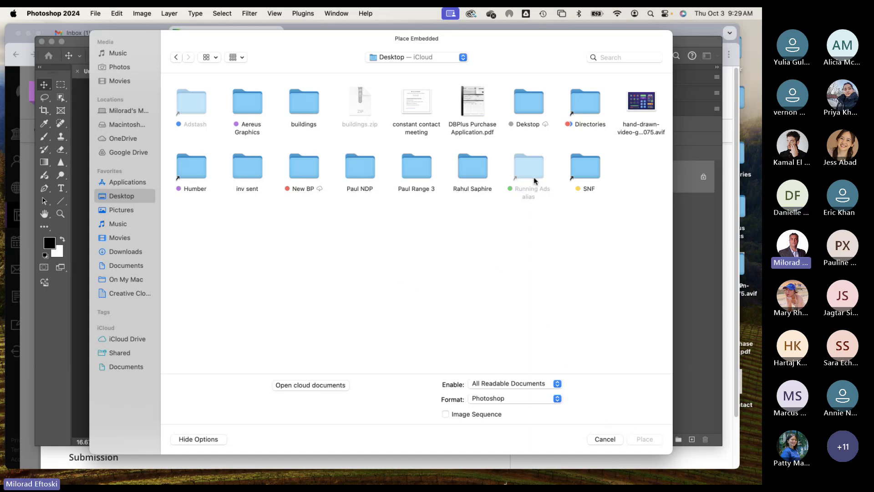
pyautogui.doubleClick(636, 105)
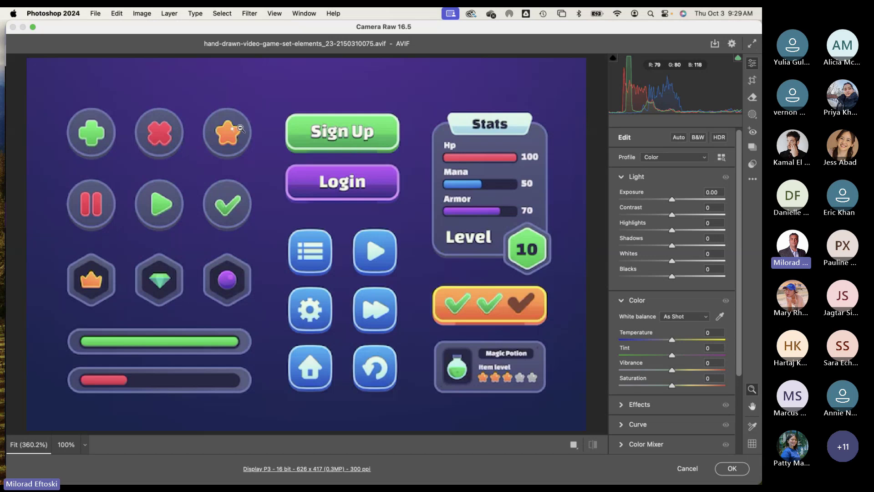
pyautogui.moveTo(48, 30)
pyautogui.mouseDown()
pyautogui.moveTo(67, 46)
pyautogui.moveTo(42, 42)
pyautogui.mouseUp()
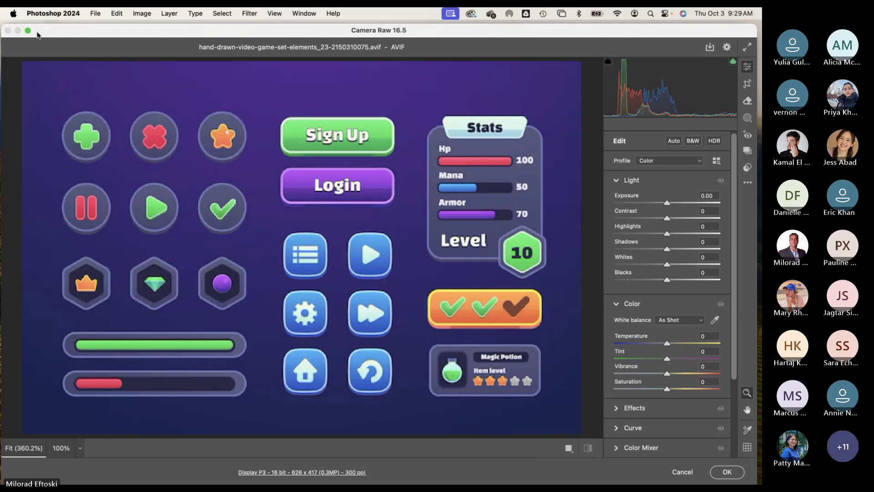
pyautogui.click(682, 472)
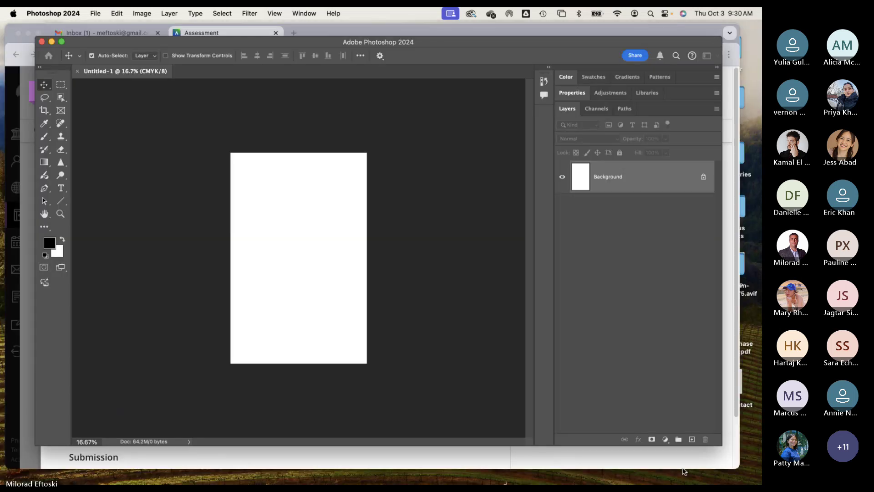
# Step: Minimize the Photoshop and browser windows, then bring the buildings folder window forward and reposition it on the desktop
pyautogui.click(52, 41)
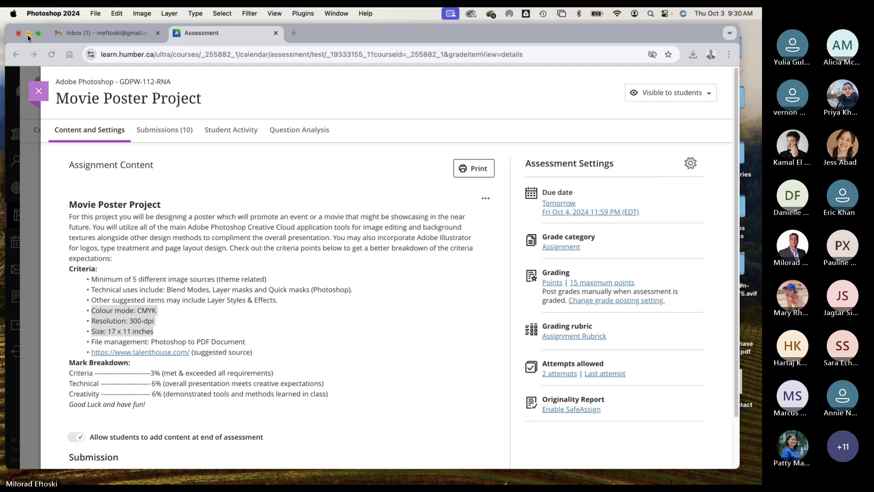
pyautogui.click(28, 33)
pyautogui.click(586, 397)
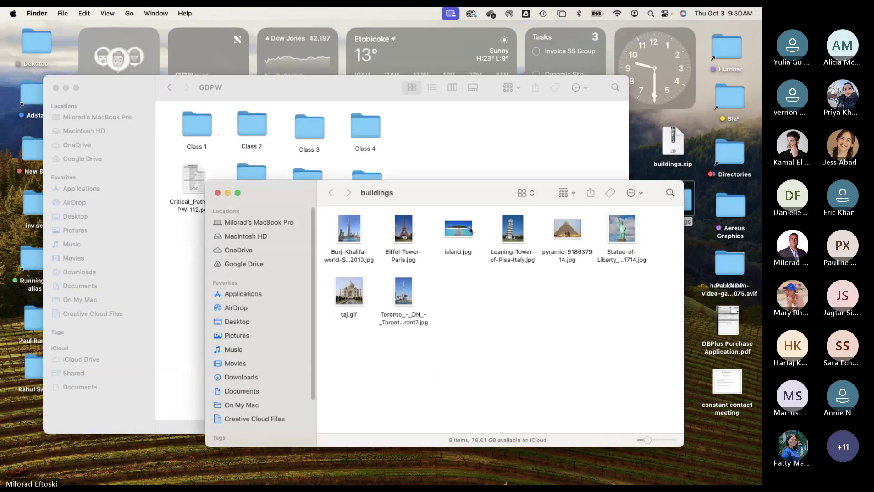
pyautogui.moveTo(416, 194); pyautogui.dragTo(493, 136)
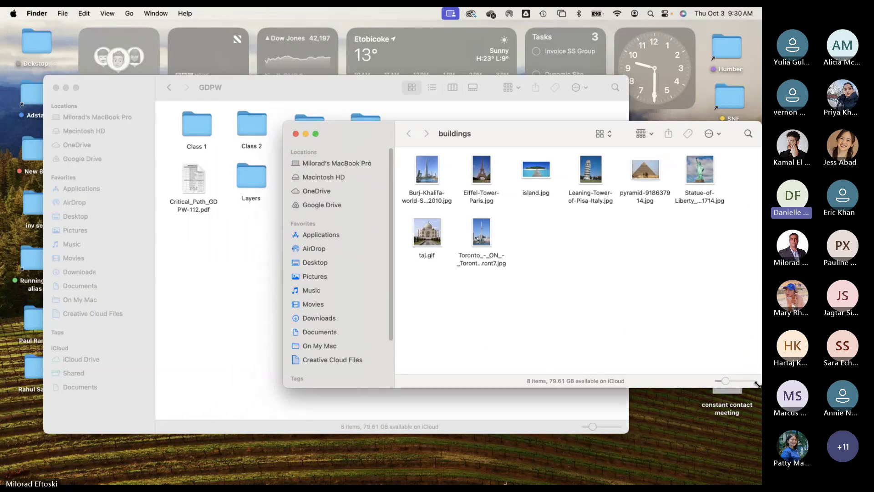
pyautogui.moveTo(749, 393)
pyautogui.mouseDown()
pyautogui.moveTo(741, 411)
pyautogui.moveTo(737, 396)
pyautogui.mouseUp()
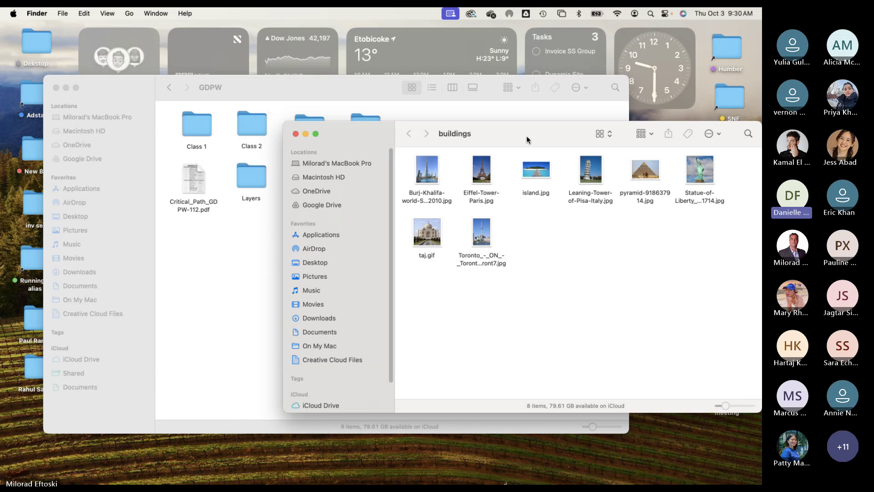
pyautogui.moveTo(523, 134); pyautogui.dragTo(500, 66)
pyautogui.moveTo(690, 344); pyautogui.dragTo(689, 394)
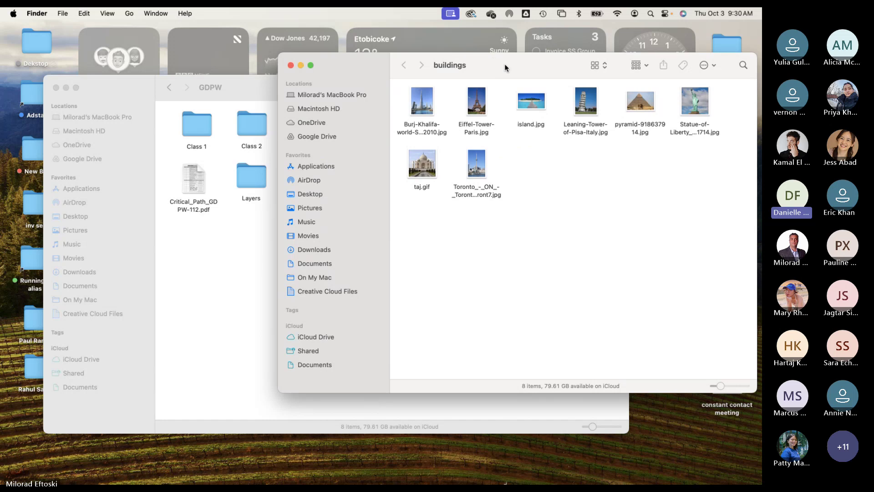
pyautogui.moveTo(505, 64); pyautogui.dragTo(503, 55)
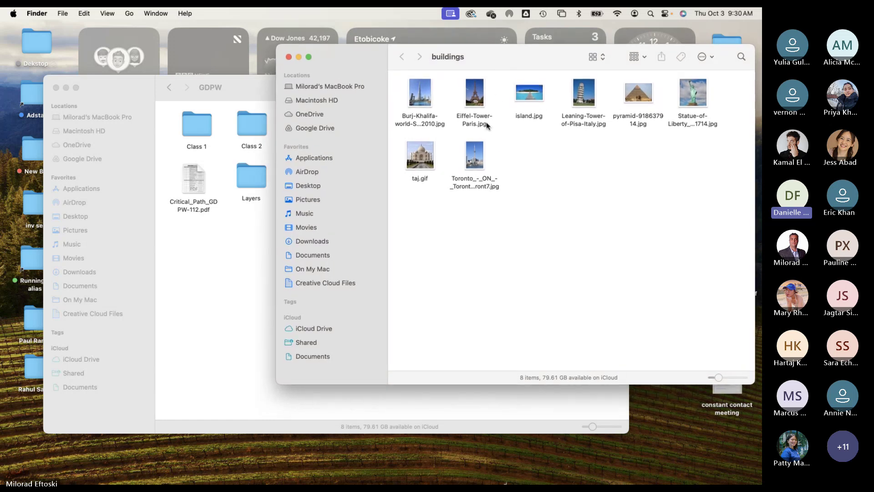
pyautogui.moveTo(496, 61); pyautogui.dragTo(495, 65)
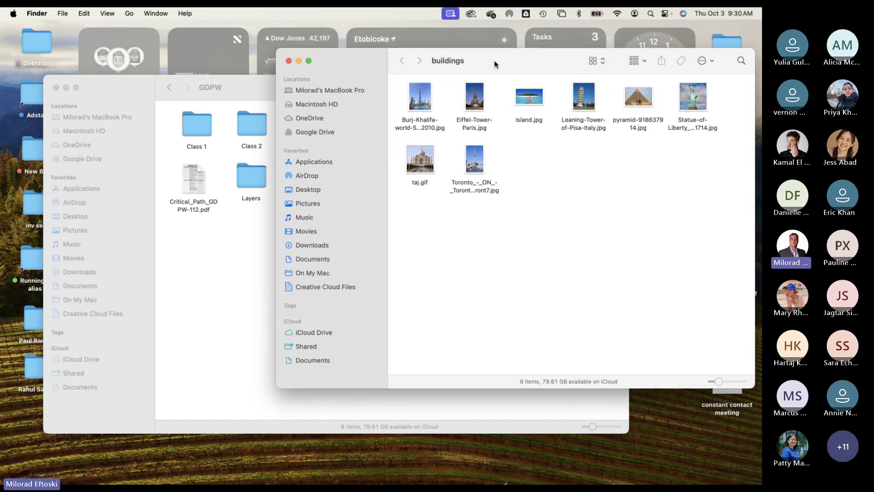
# Step: Switch to Photoshop and place island.jpg from the buildings folder across the blank page, slightly below its centre
pyautogui.moveTo(453, 476)
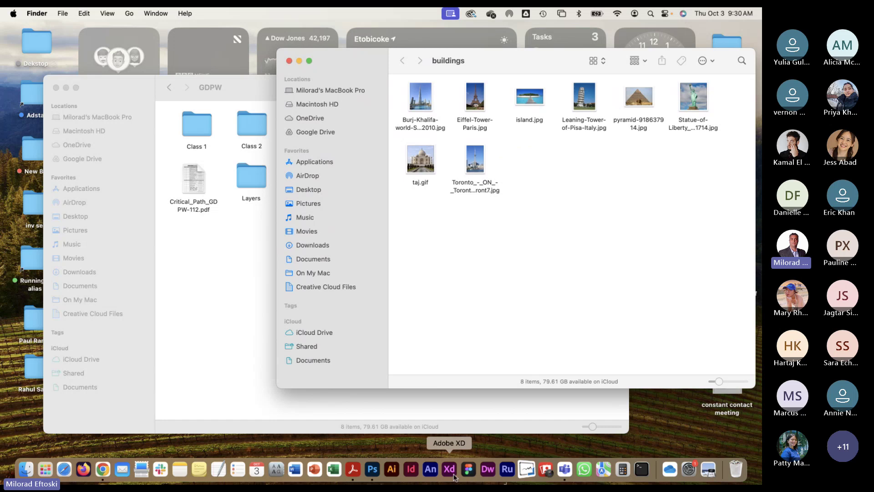
pyautogui.click(372, 469)
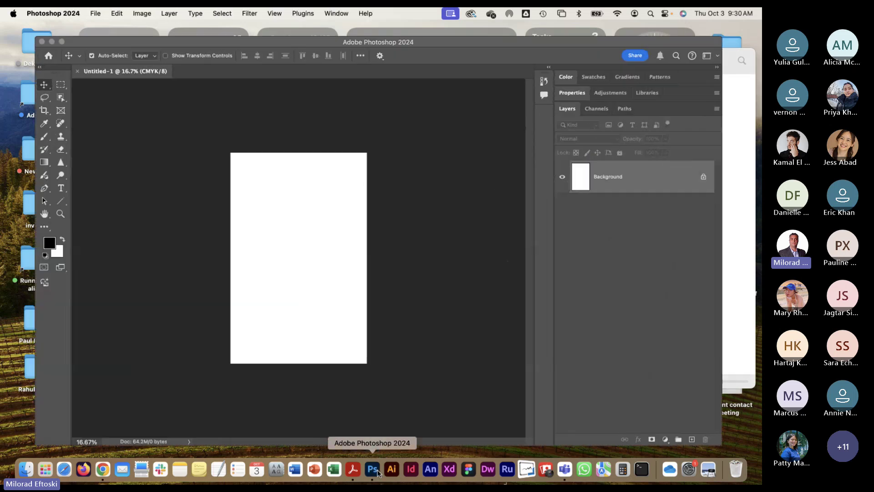
pyautogui.click(726, 304)
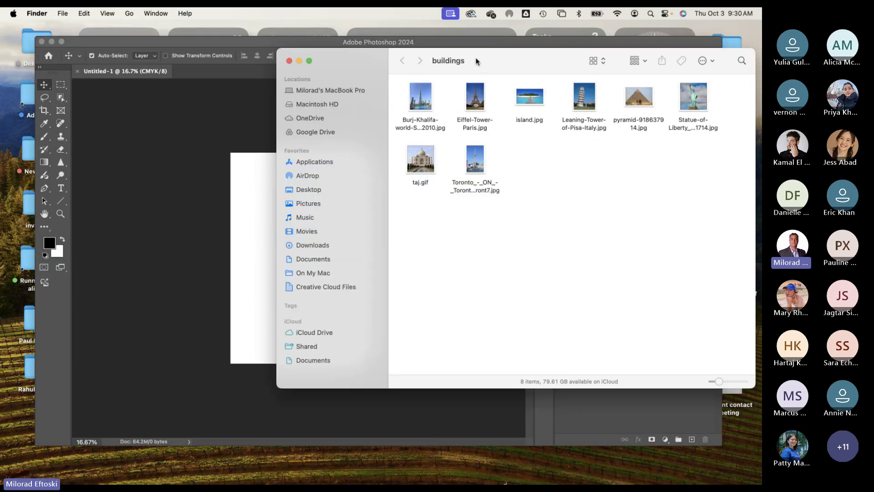
pyautogui.moveTo(476, 60); pyautogui.dragTo(530, 74)
pyautogui.moveTo(577, 109); pyautogui.dragTo(293, 249)
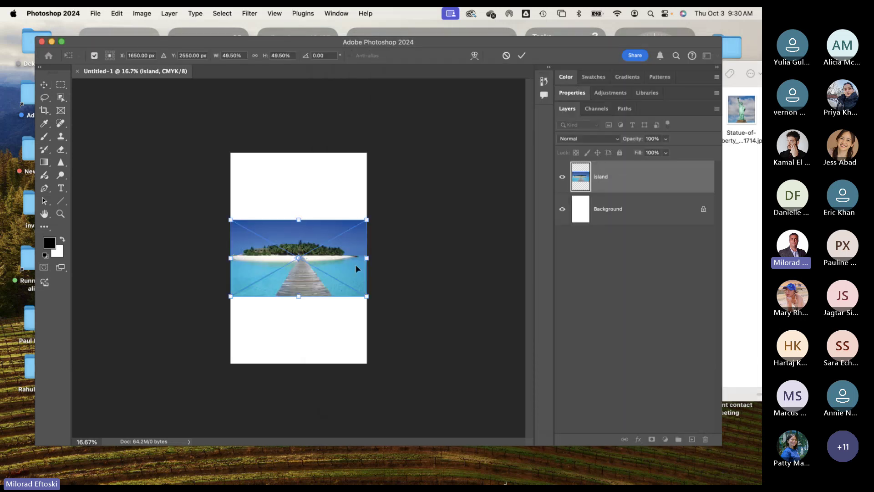
pyautogui.moveTo(356, 266); pyautogui.dragTo(355, 268)
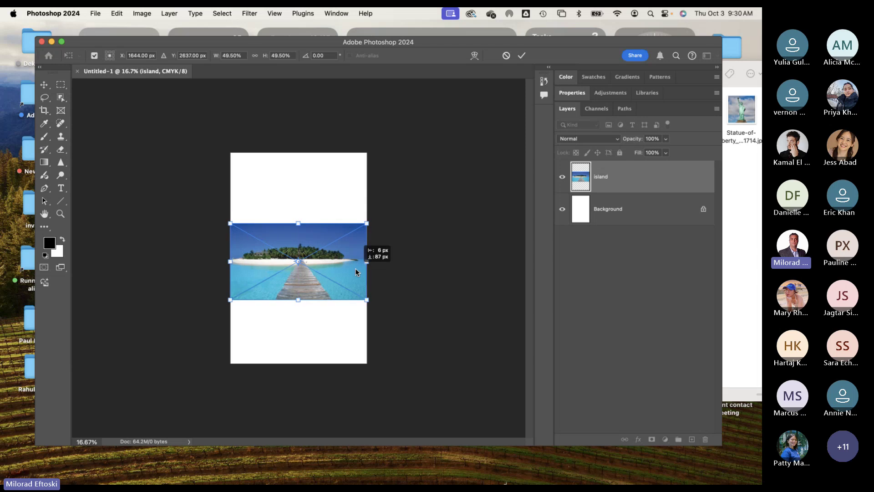
pyautogui.press('Return')
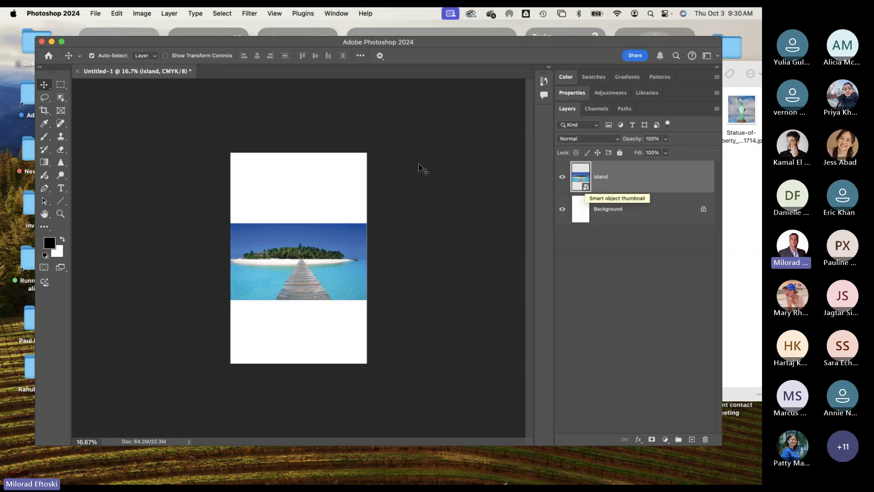
# Step: Place the Statue of Liberty image from the desktop's buildings folder as an embedded file at 100% scale
pyautogui.click(96, 13)
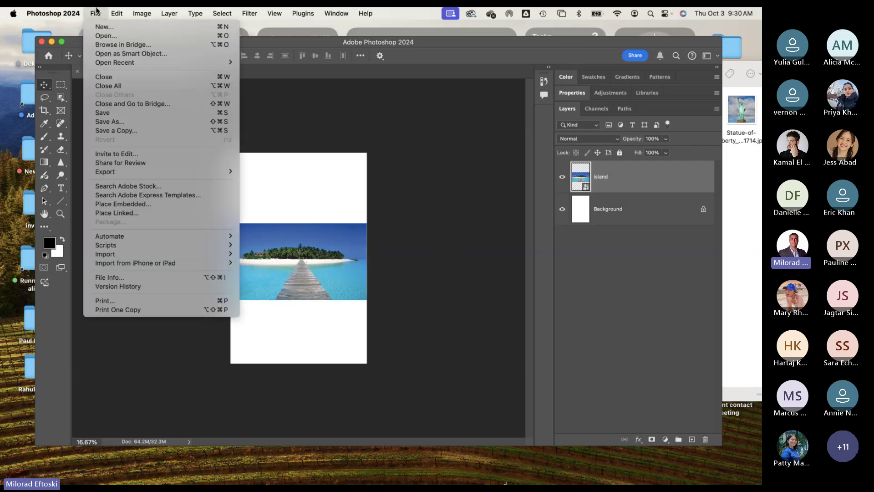
pyautogui.click(148, 206)
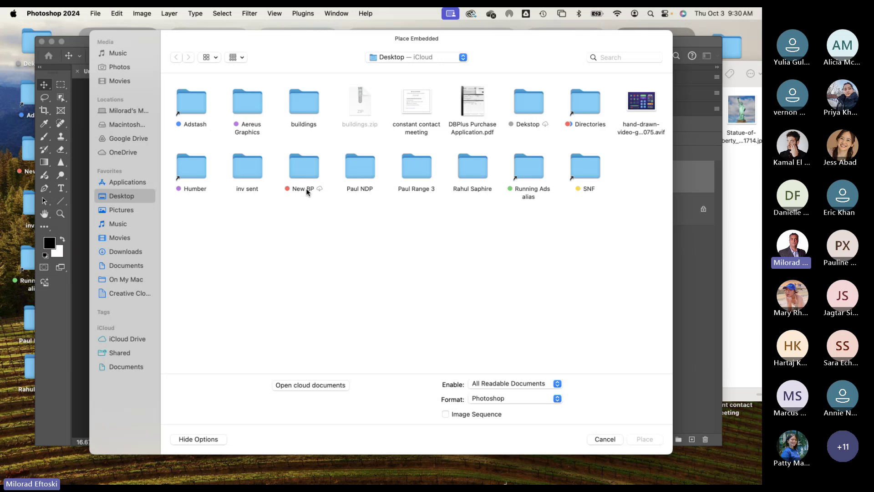
pyautogui.doubleClick(304, 108)
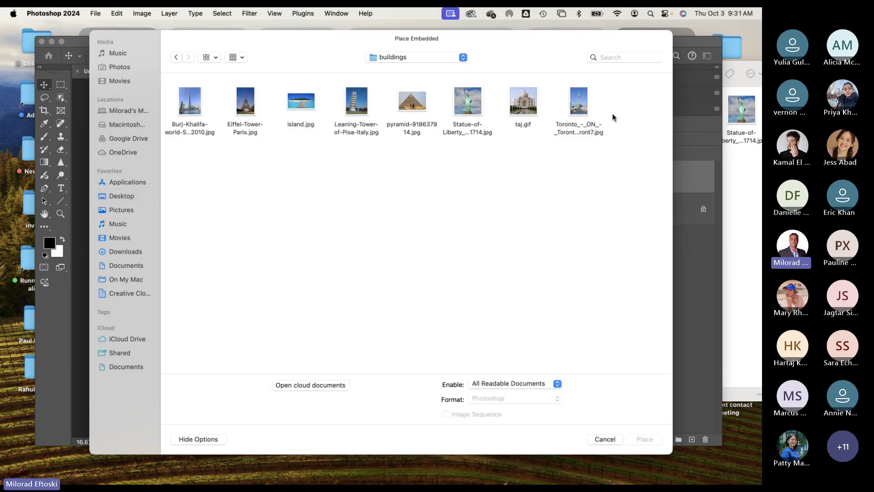
pyautogui.doubleClick(467, 101)
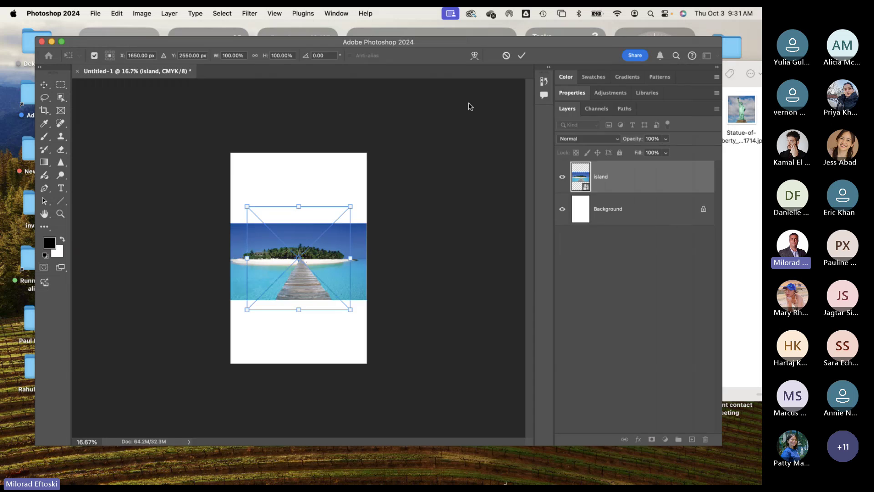
pyautogui.press('Return')
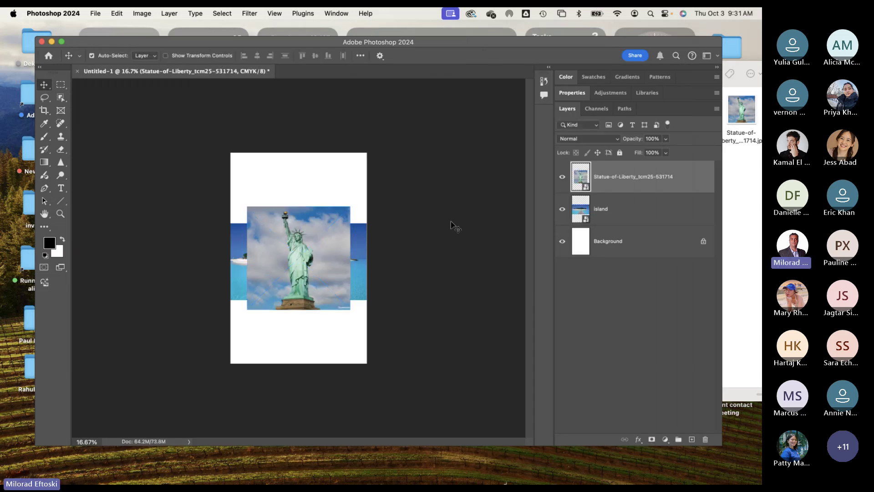
# Step: Move the Statue of Liberty image to the upper part of the page and the island image directly below it
pyautogui.click(586, 214)
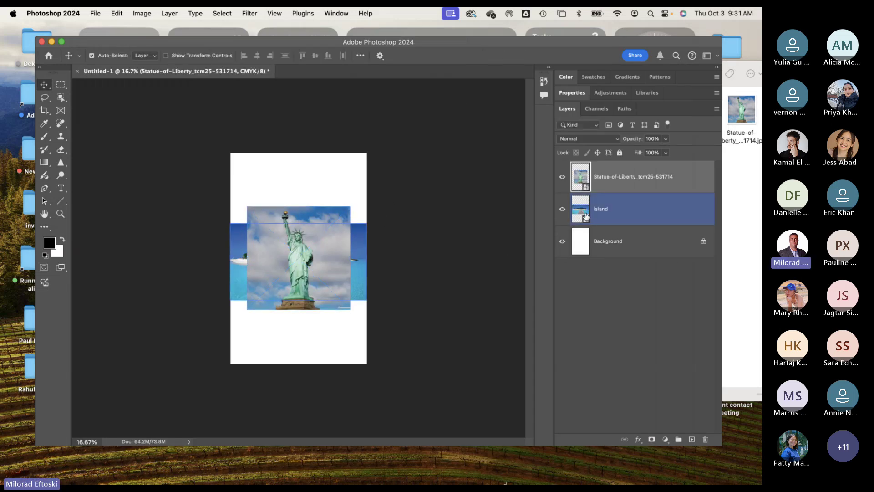
pyautogui.click(587, 182)
pyautogui.moveTo(319, 246); pyautogui.dragTo(320, 202)
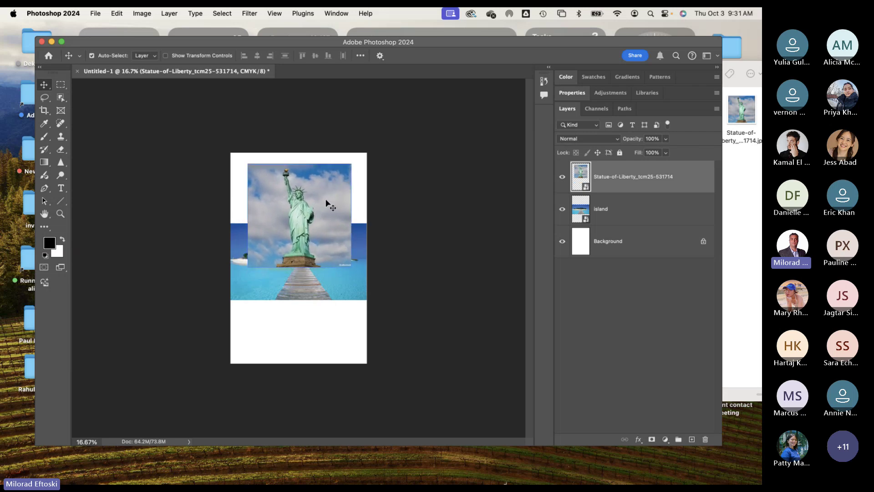
pyautogui.moveTo(325, 283); pyautogui.dragTo(321, 321)
# Step: Scale the island image down to about 21.5% and apply it, then enlarge it to about 47.4%
pyautogui.press('super+t')
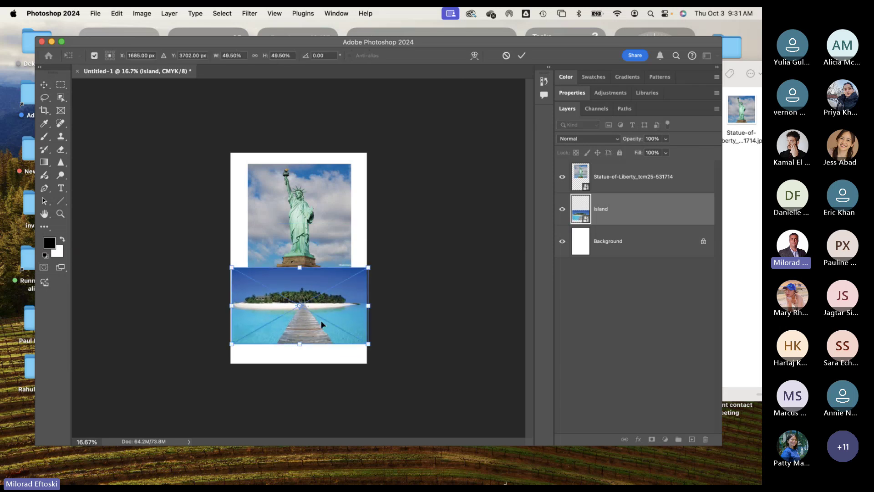
pyautogui.moveTo(368, 344); pyautogui.dragTo(291, 300)
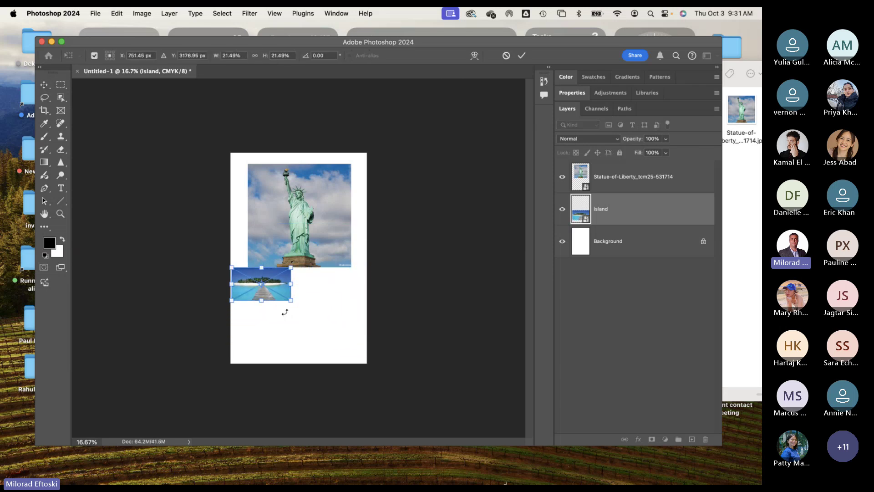
pyautogui.press('Return')
pyautogui.press('super+t')
pyautogui.moveTo(291, 299); pyautogui.dragTo(362, 340)
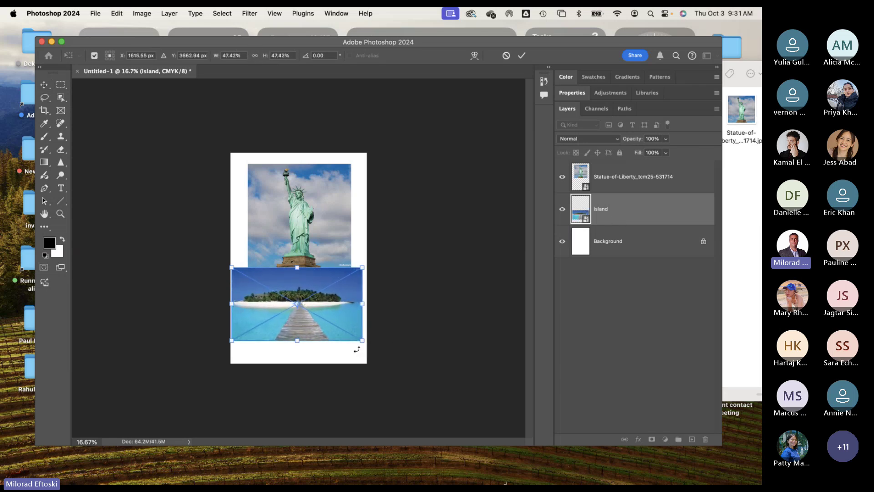
pyautogui.press('Return')
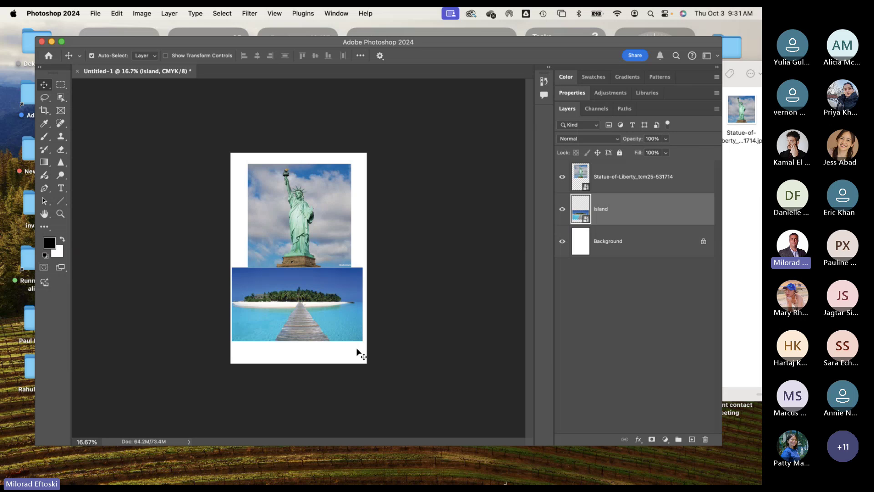
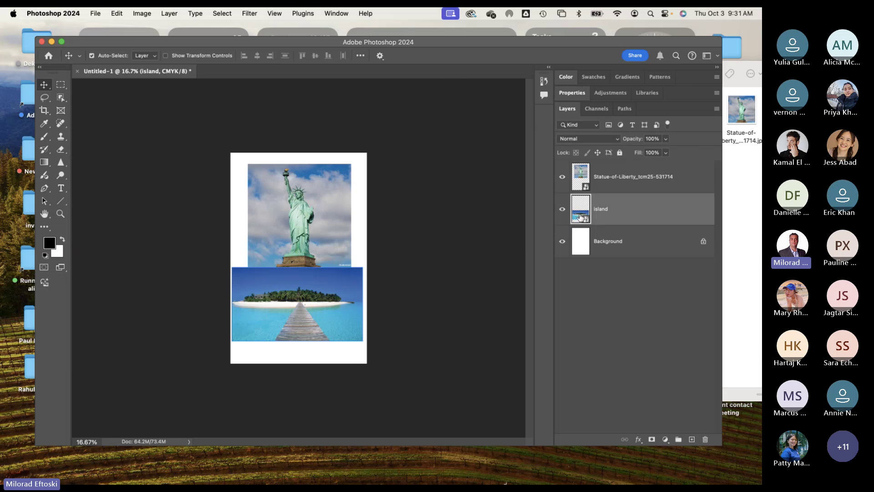
# Step: Move the island image up to the middle of the page and delete the Statue of Liberty layer
pyautogui.moveTo(296, 308); pyautogui.dragTo(286, 267)
pyautogui.click(609, 178)
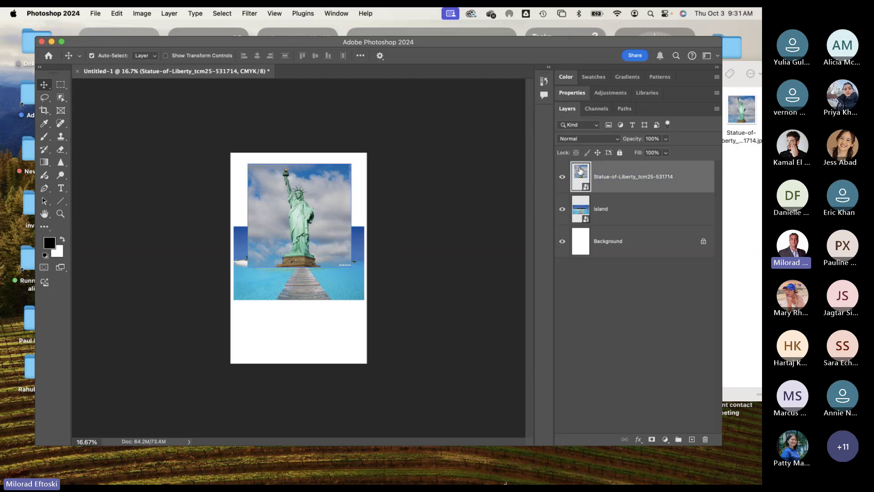
pyautogui.press('BackSpace')
# Step: Place the Leaning Tower of Pisa image from the buildings folder into the poster as a linked file
pyautogui.click(736, 208)
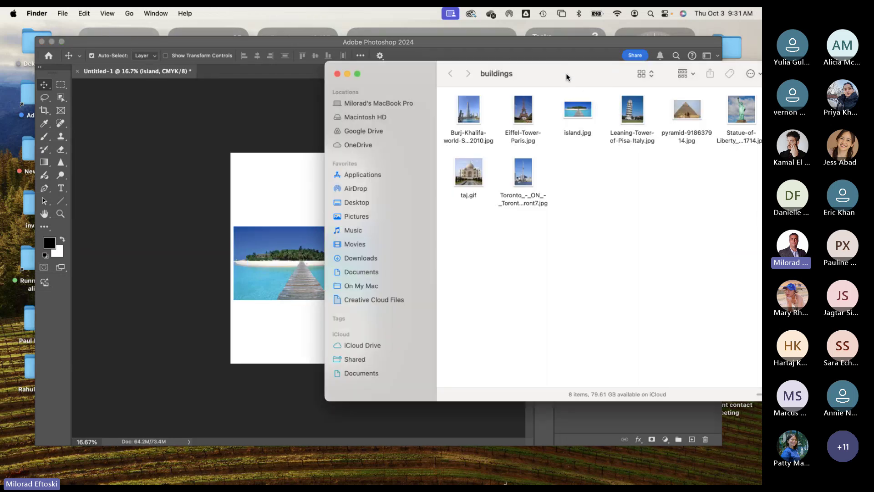
pyautogui.moveTo(567, 76); pyautogui.dragTo(510, 97)
pyautogui.click(97, 46)
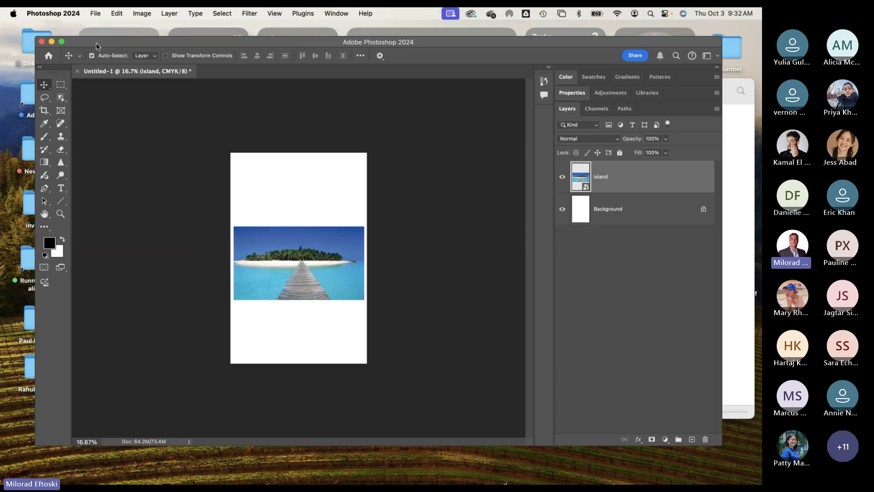
pyautogui.click(95, 13)
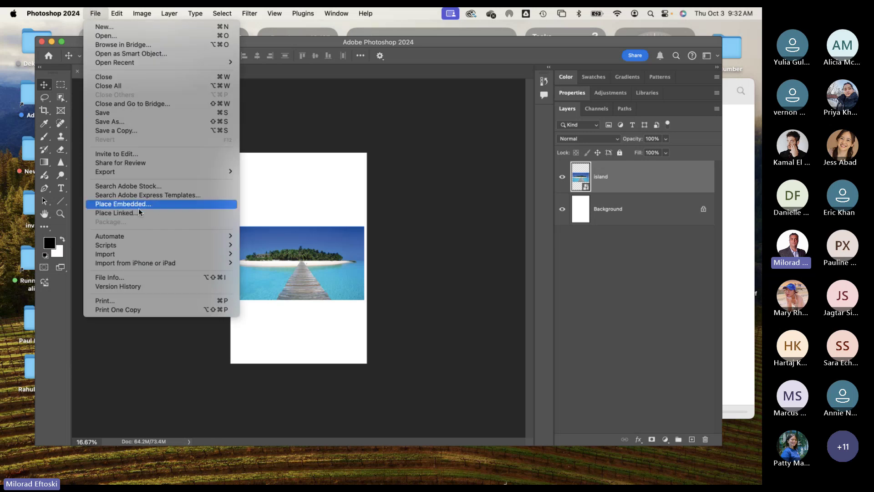
pyautogui.click(137, 212)
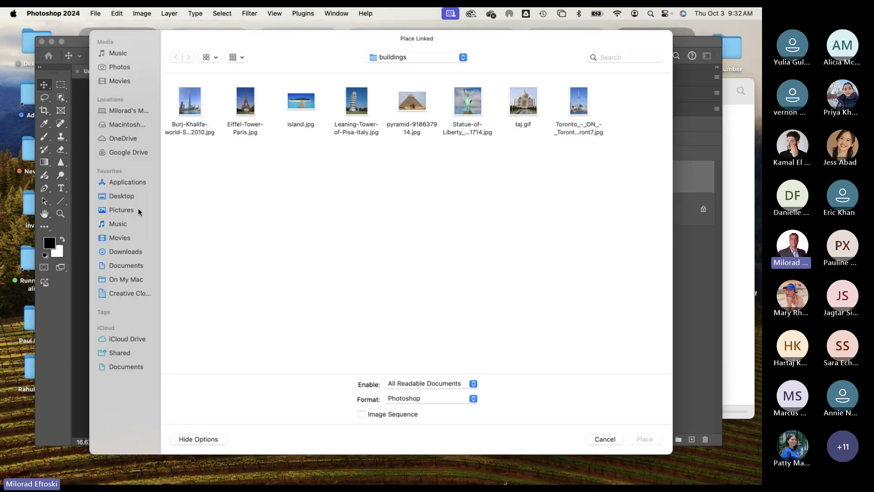
pyautogui.click(366, 110)
pyautogui.doubleClick(367, 111)
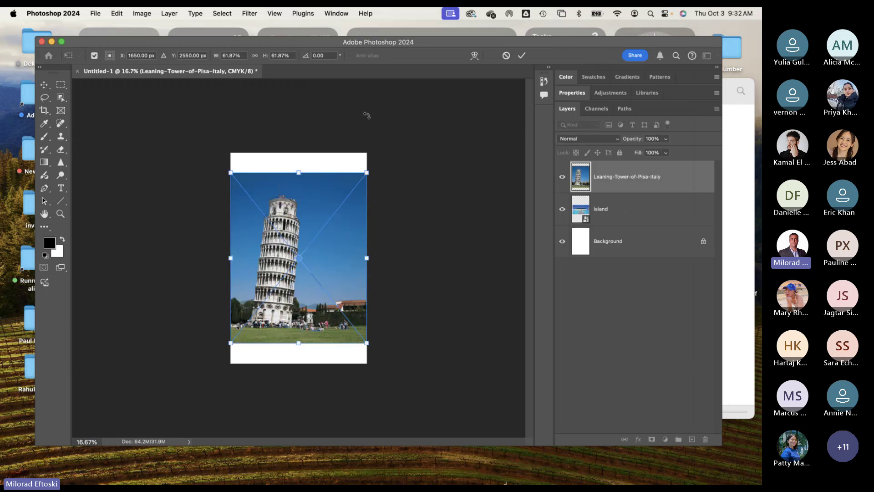
# Step: Scale the tower image down proportionally, apply it, and move it to the middle of the page over the island
pyautogui.moveTo(367, 343); pyautogui.dragTo(336, 296)
pyautogui.press('Return')
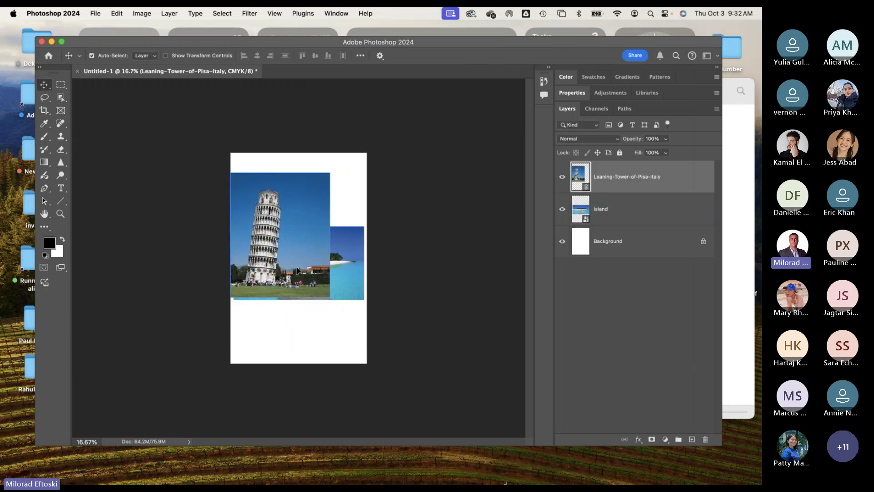
pyautogui.moveTo(332, 239); pyautogui.dragTo(346, 255)
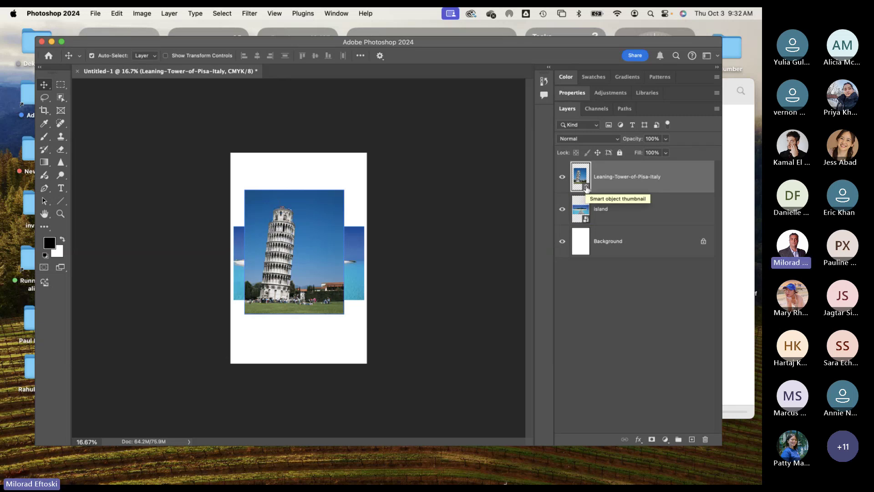
# Step: Open the linked tower image's source file and paint a thick black brush stroke arching over the tower
pyautogui.doubleClick(327, 225)
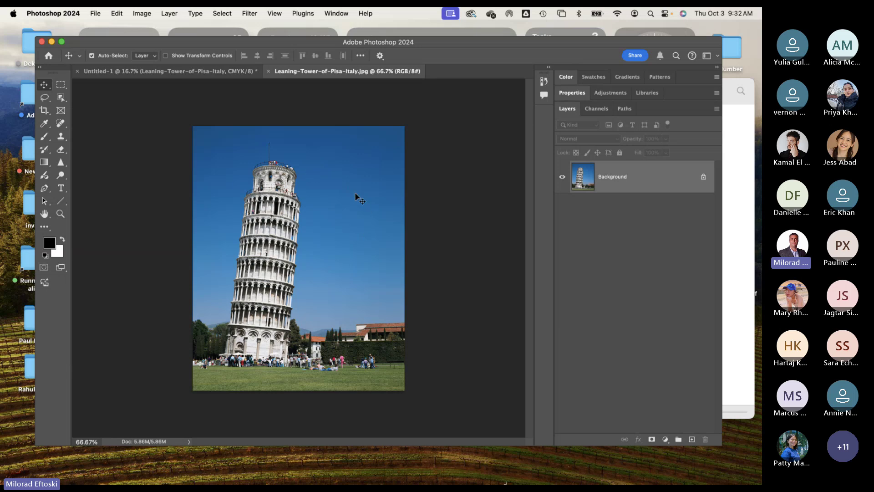
pyautogui.click(61, 99)
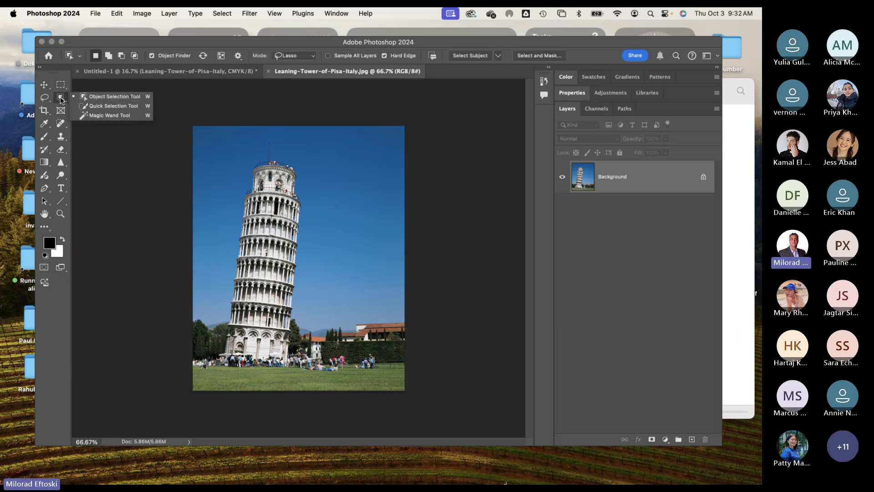
pyautogui.click(44, 136)
pyautogui.moveTo(225, 195)
pyautogui.mouseDown()
pyautogui.moveTo(250, 143)
pyautogui.moveTo(293, 142)
pyautogui.moveTo(323, 151)
pyautogui.moveTo(329, 223)
pyautogui.mouseUp()
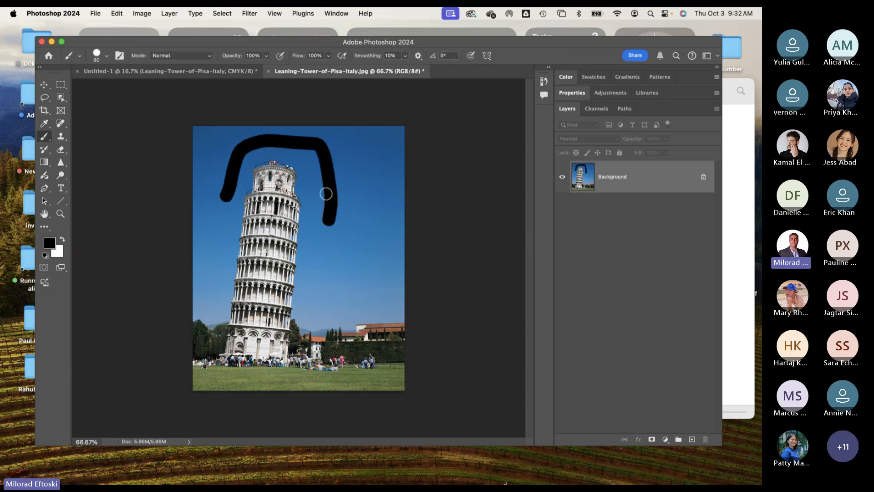
# Step: Save the painted tower JPEG at Maximum quality 12 and compare it with its linked copy in the poster
pyautogui.click(194, 73)
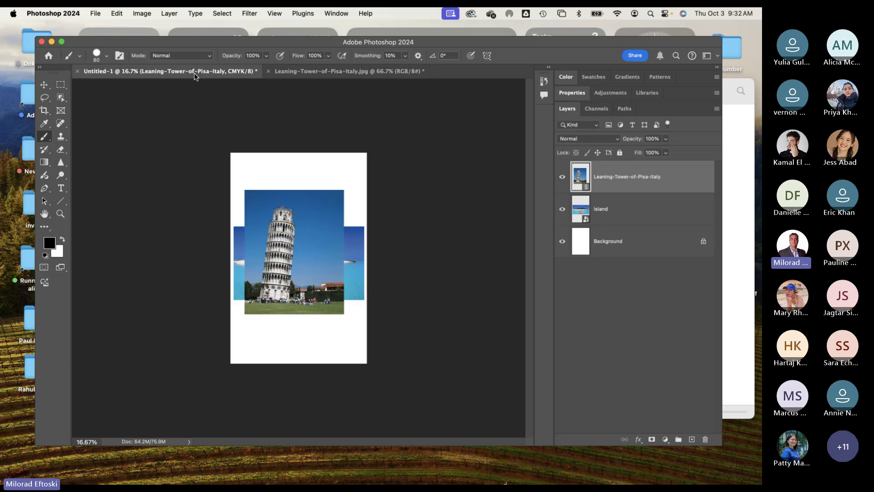
pyautogui.click(291, 72)
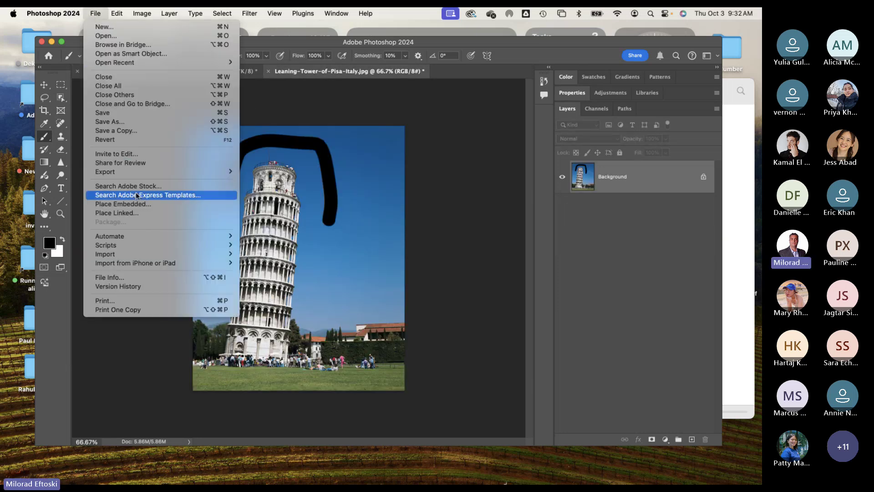
pyautogui.click(117, 113)
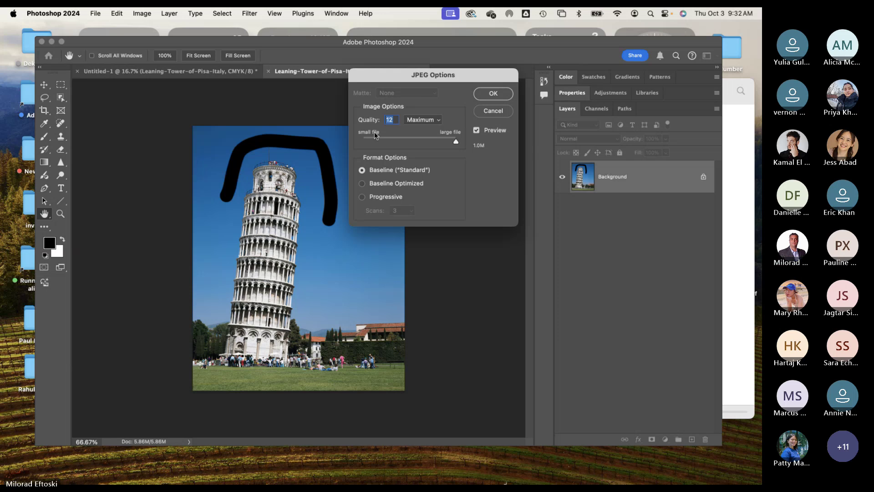
pyautogui.click(494, 94)
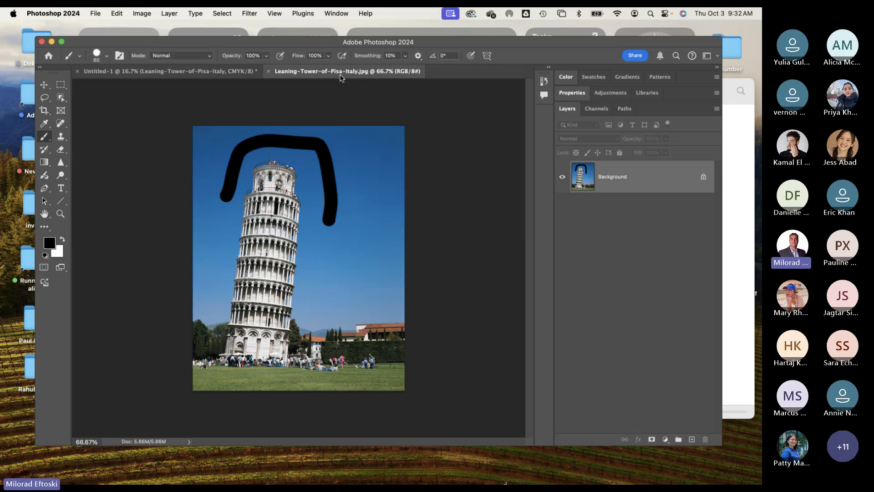
pyautogui.click(225, 76)
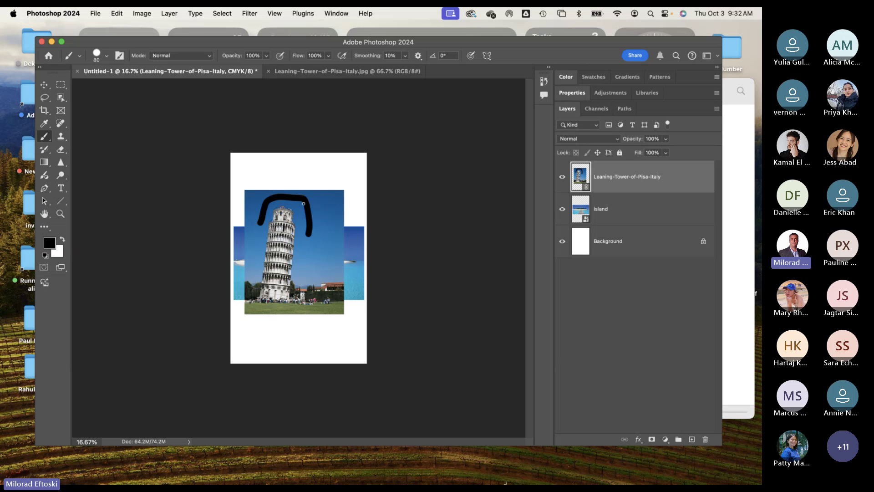
pyautogui.click(298, 71)
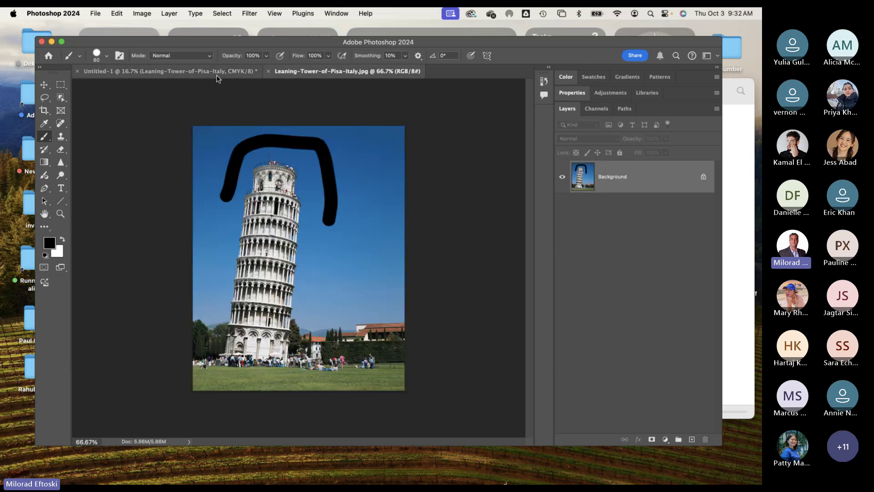
pyautogui.click(216, 75)
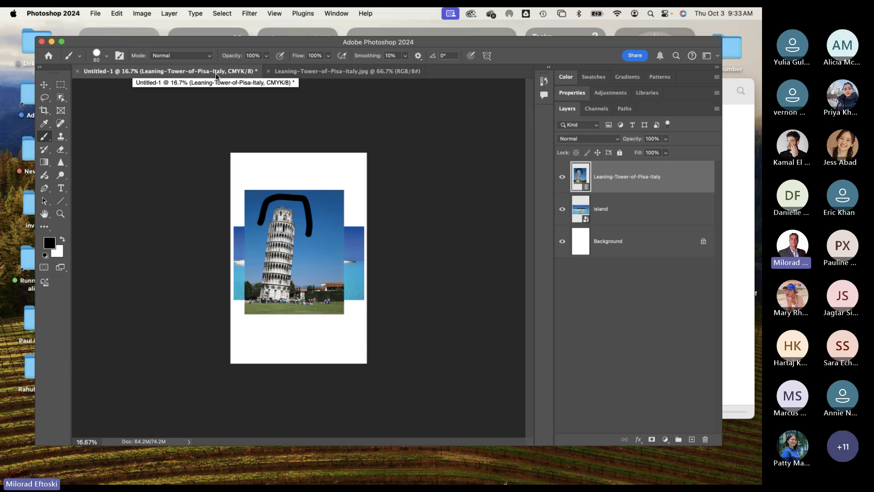
# Step: Delete the Leaning Tower of Pisa JPEG from the buildings folder in Finder and return to Photoshop
pyautogui.click(743, 234)
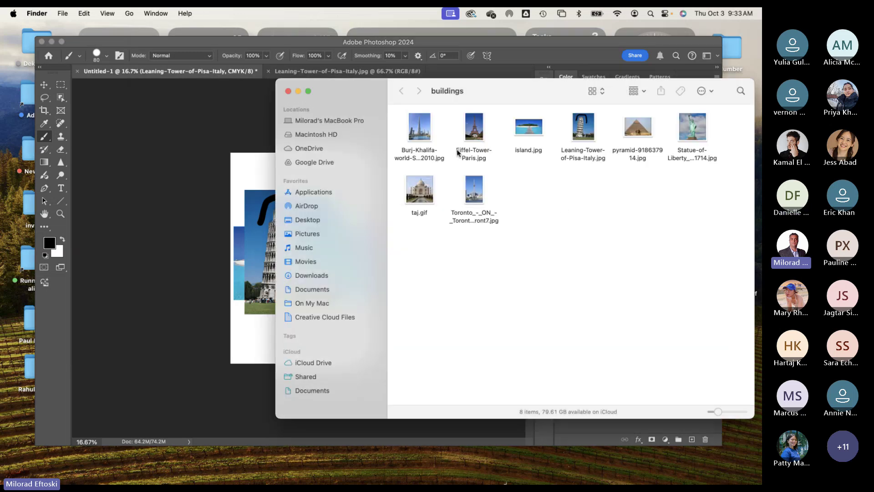
pyautogui.click(576, 136)
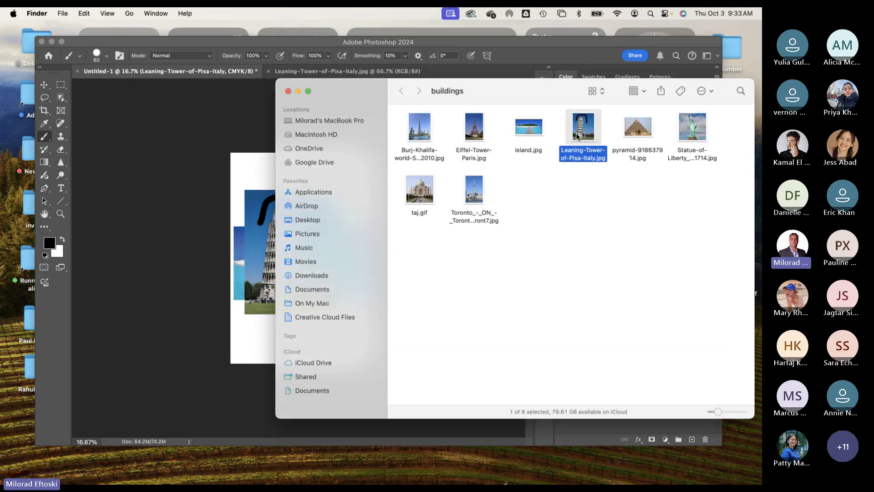
pyautogui.press('super+BackSpace')
pyautogui.click(229, 112)
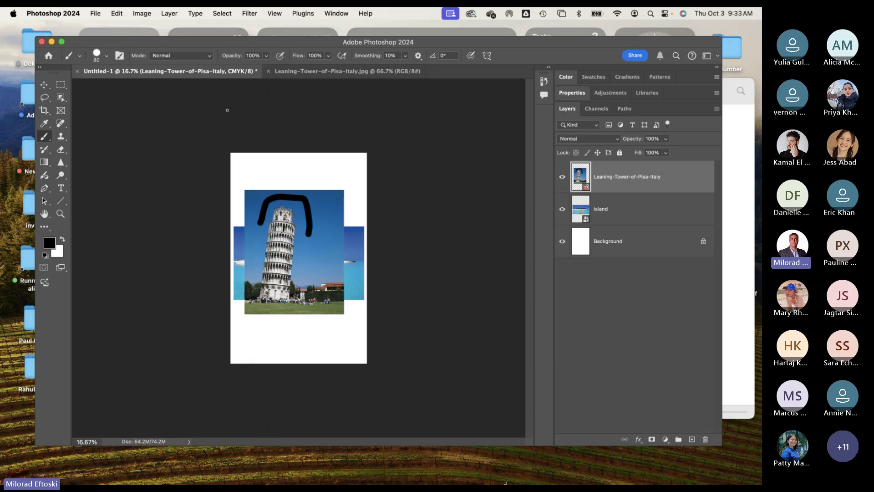
pyautogui.press('super+shift+alt+n')
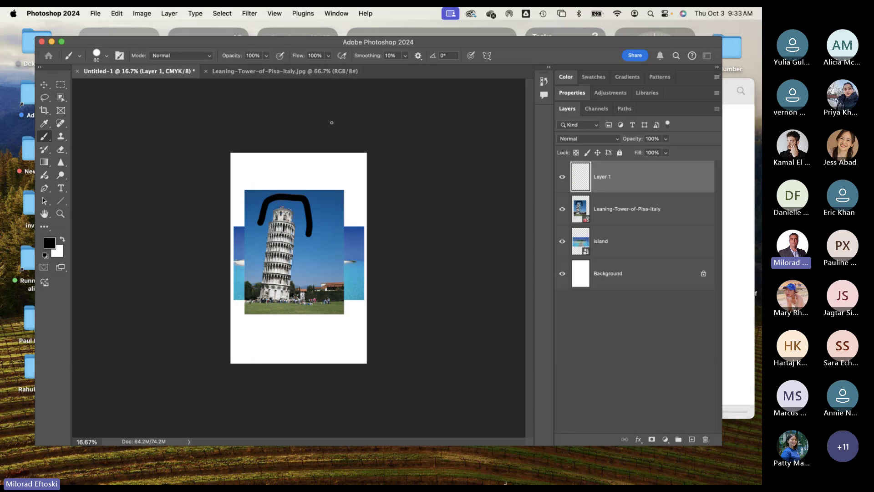
pyautogui.click(589, 220)
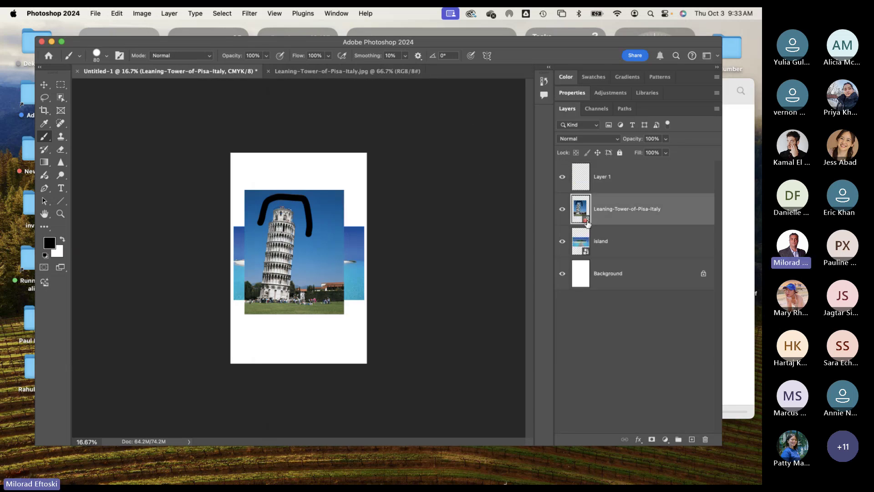
pyautogui.click(592, 176)
pyautogui.press('BackSpace')
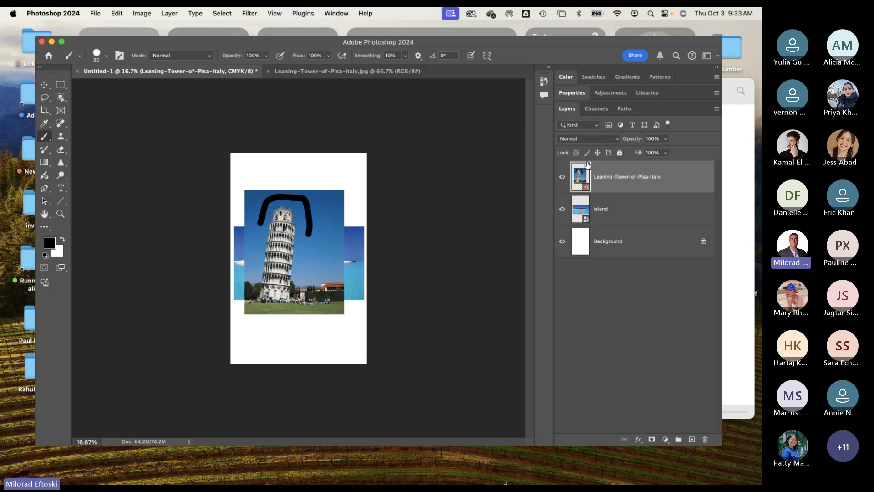
# Step: Close the tower JPEG document, try to open the linked tower layer's contents, and cancel locating the missing file
pyautogui.click(348, 72)
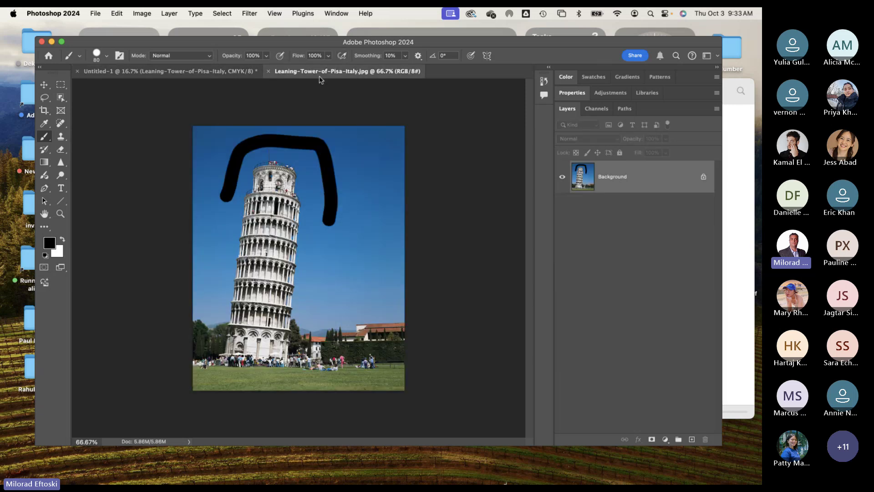
pyautogui.click(269, 71)
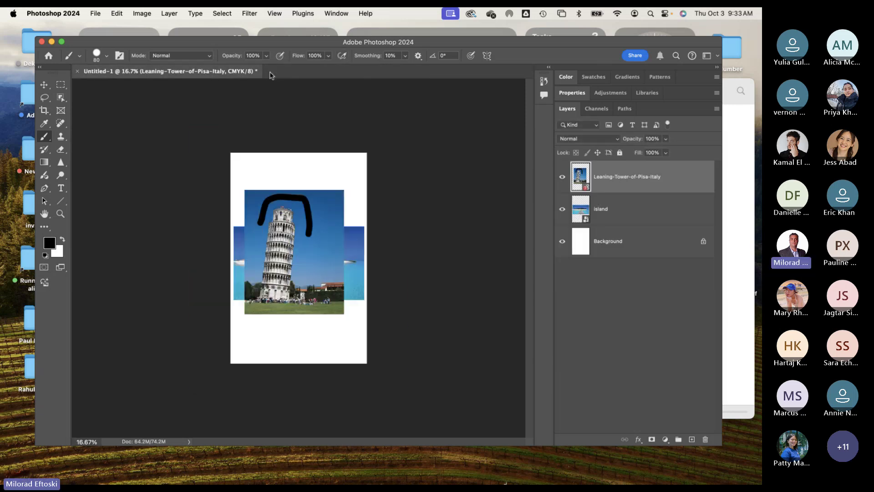
pyautogui.doubleClick(580, 177)
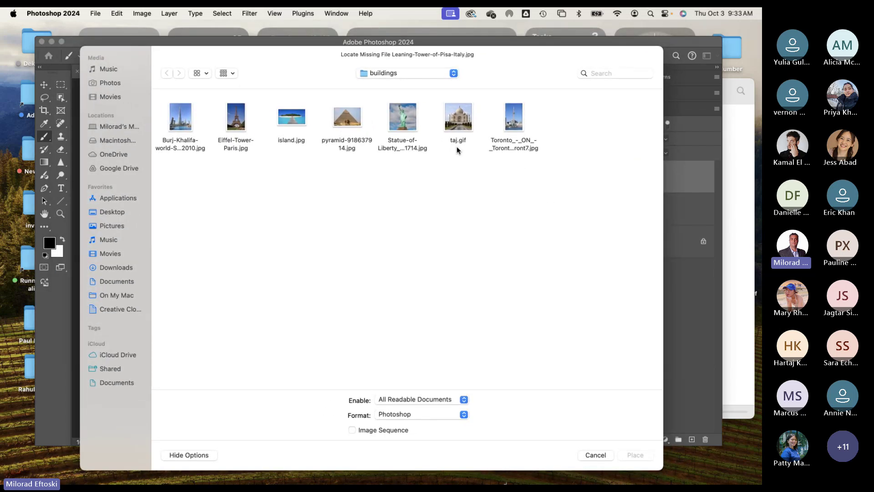
pyautogui.click(589, 455)
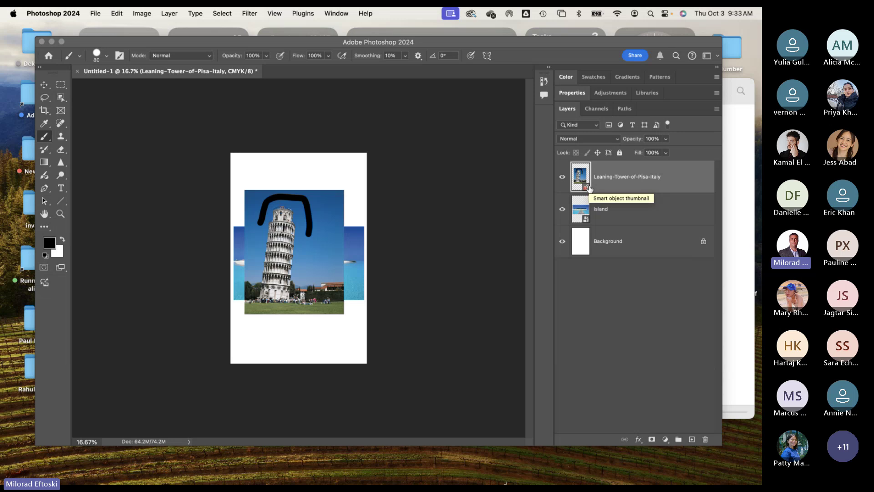
# Step: Restore the deleted Leaning Tower of Pisa JPEG to the buildings folder in Finder and return to the poster in Photoshop
pyautogui.click(730, 205)
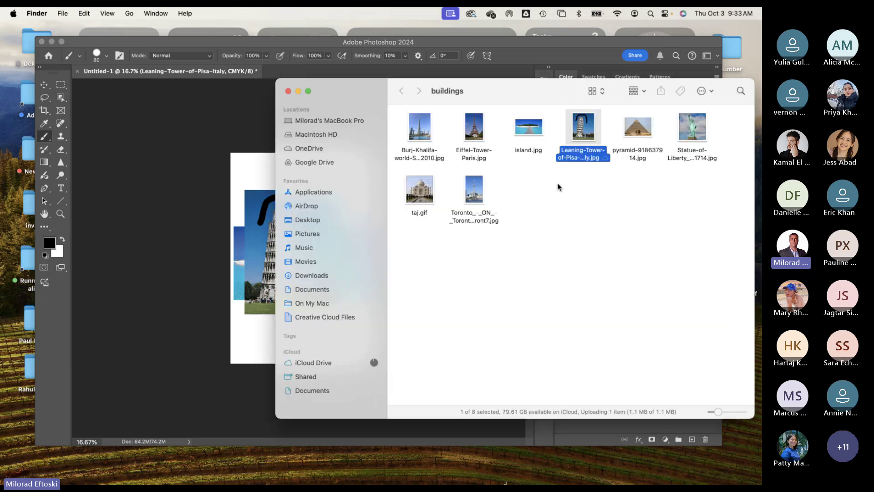
pyautogui.click(215, 126)
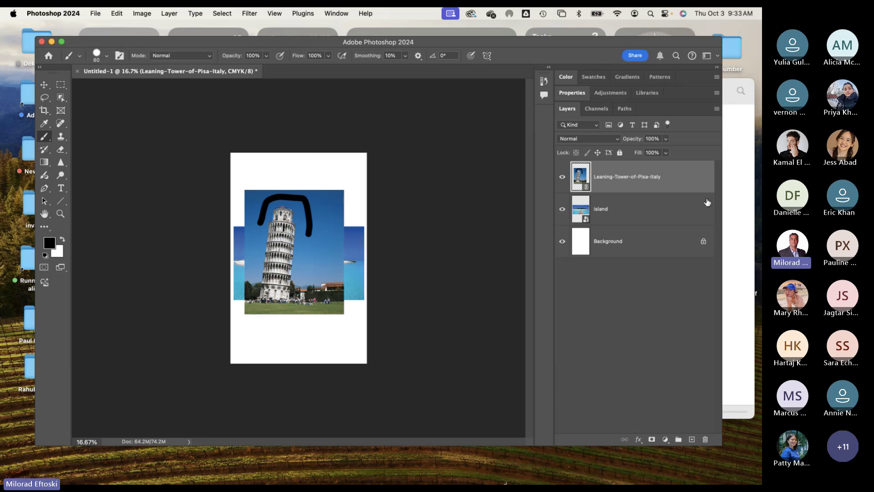
pyautogui.click(729, 207)
pyautogui.click(197, 141)
# Step: Open the embedded island layer's contents to view them as a separate document, and close it unedited
pyautogui.doubleClick(579, 214)
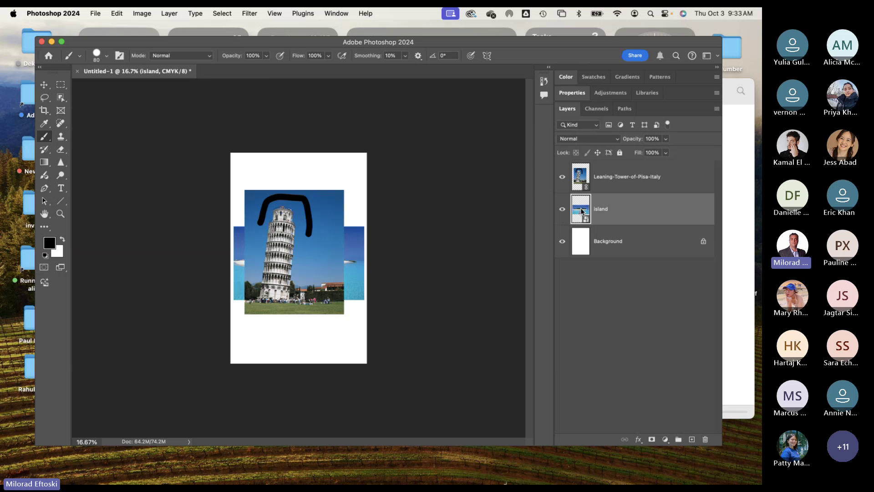
pyautogui.click(161, 71)
pyautogui.hotkey('ctrl', 'Tab')
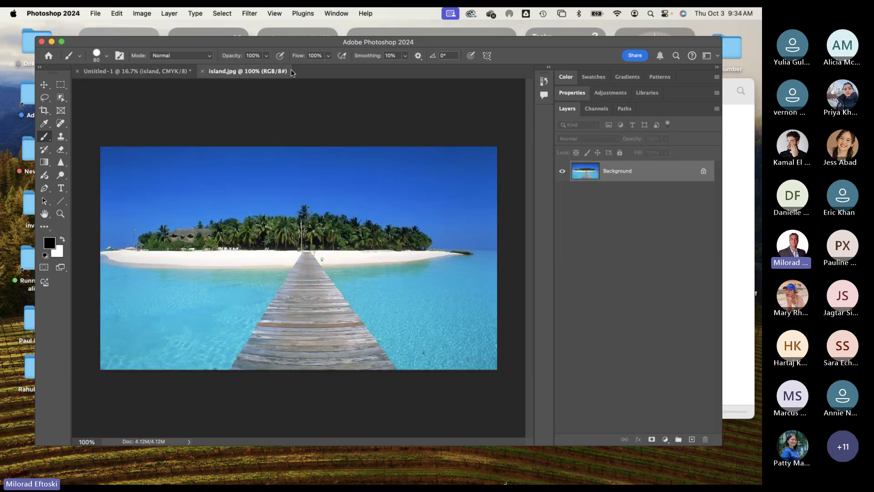
pyautogui.click(203, 72)
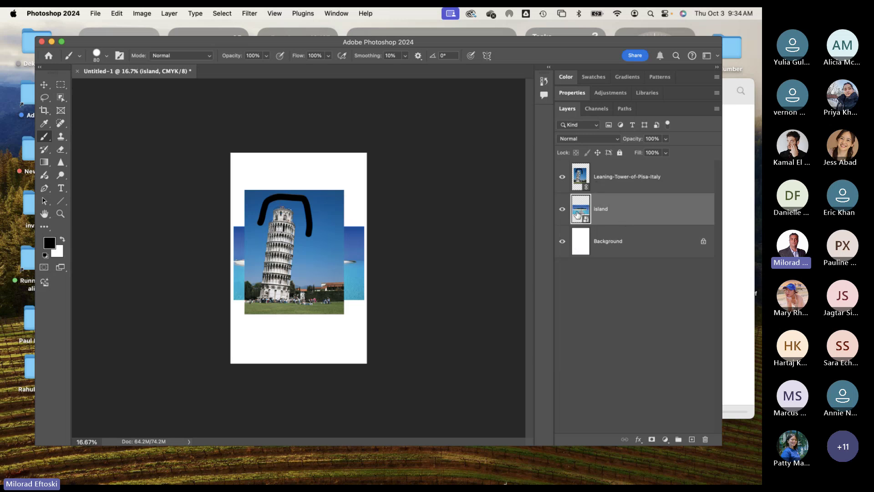
# Step: Paint a thick black stroke across the sky in the embedded island contents, save at Maximum quality 12, and return to the poster
pyautogui.doubleClick(582, 211)
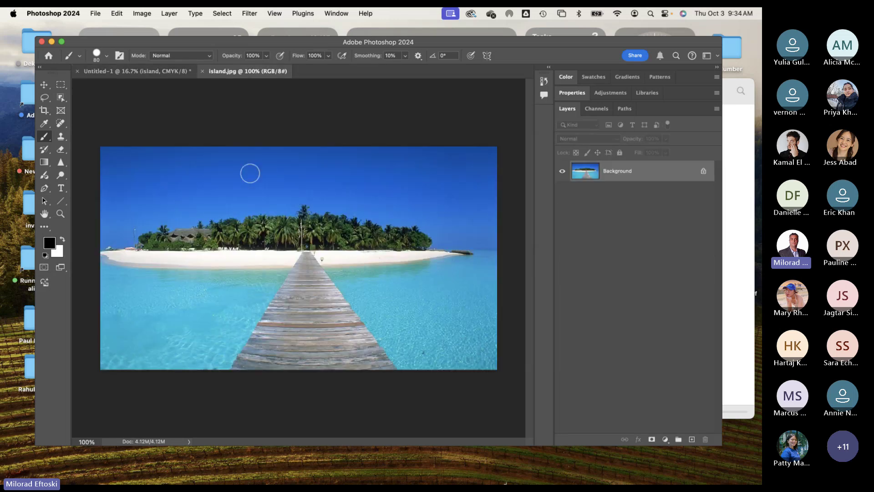
pyautogui.moveTo(142, 192); pyautogui.dragTo(421, 175)
pyautogui.press('super+s')
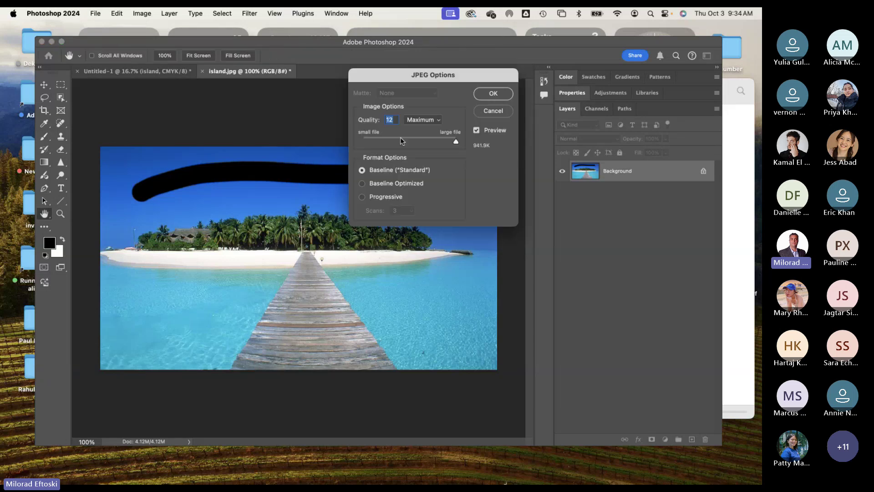
pyautogui.click(492, 94)
pyautogui.click(156, 72)
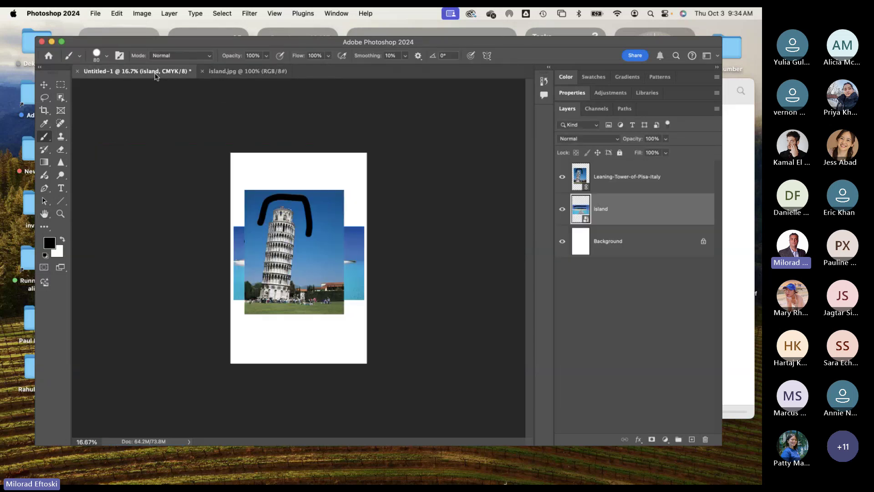
# Step: Hide the Leaning Tower layer to view the edited island, check the buildings folder in Finder, and return to the poster
pyautogui.click(562, 178)
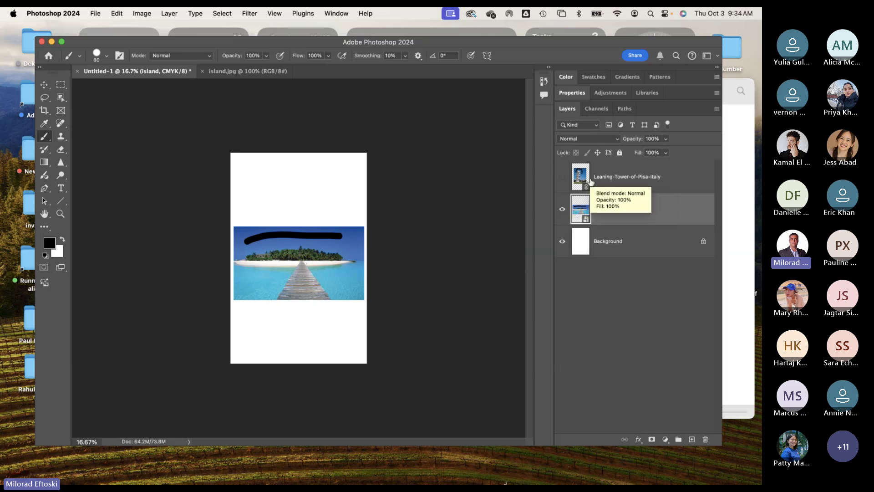
pyautogui.click(572, 178)
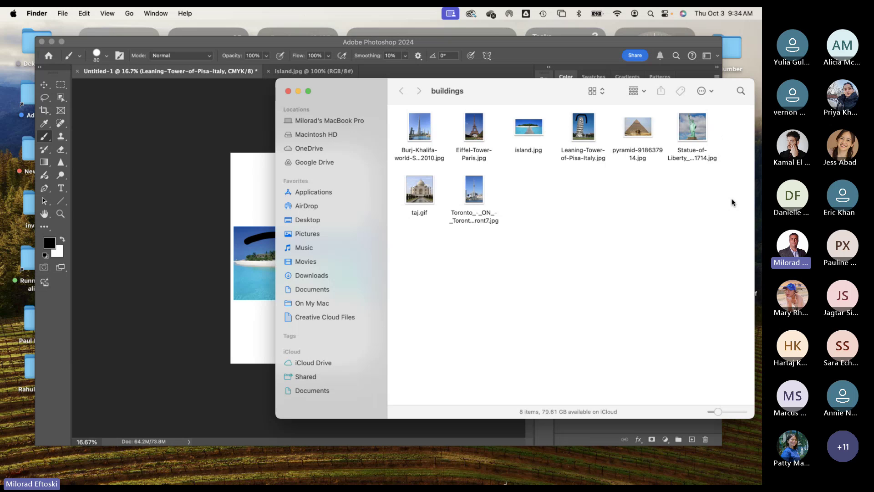
pyautogui.click(740, 214)
pyautogui.click(185, 141)
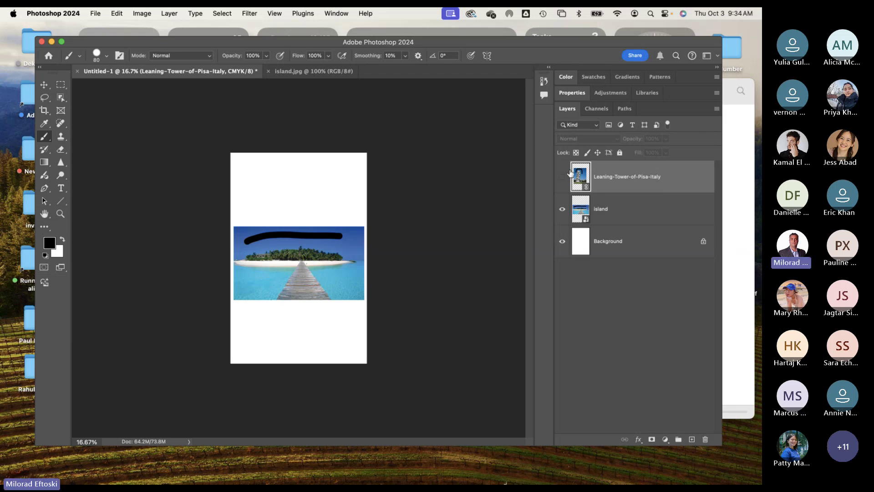
# Step: Undo the black sky stroke in the embedded island contents, save them, and return to the poster
pyautogui.click(314, 71)
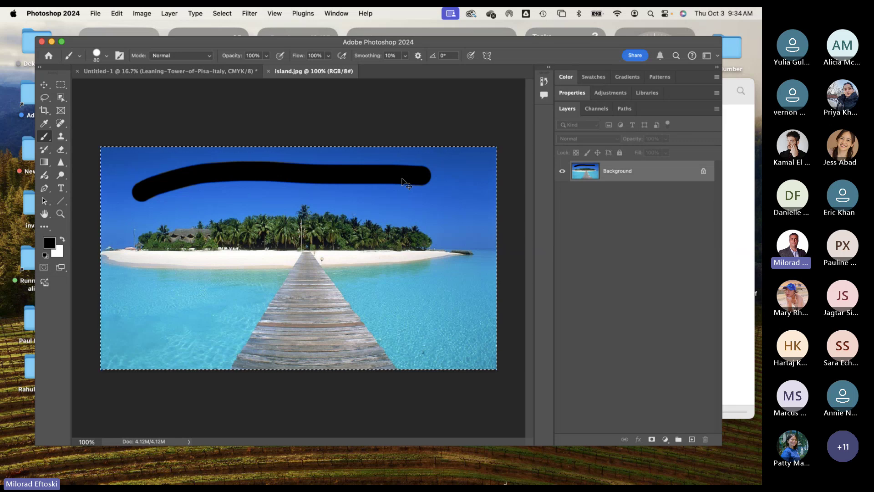
pyautogui.press('super+z')
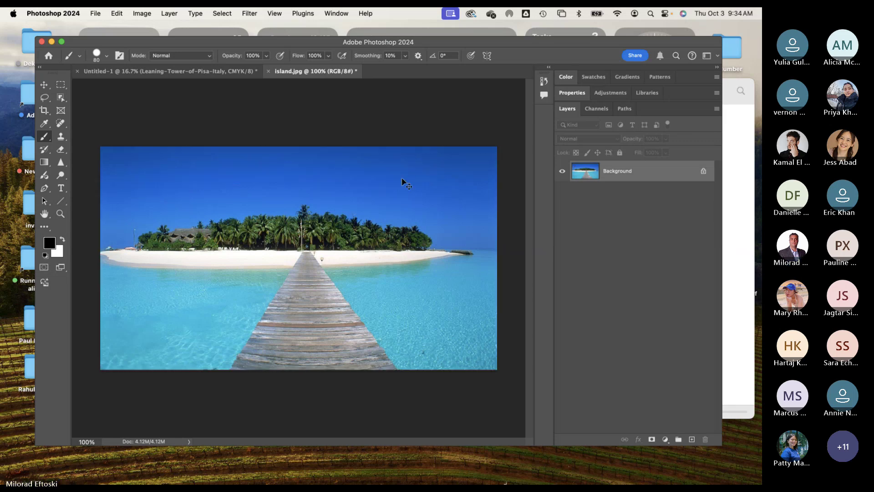
pyautogui.click(171, 71)
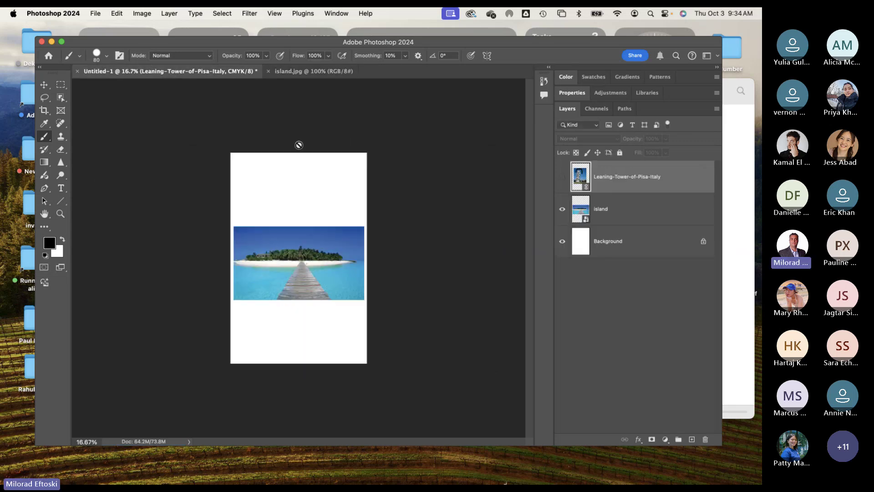
# Step: Delete the hidden Leaning Tower layer and move the island image slightly upward on the poster
pyautogui.click(44, 85)
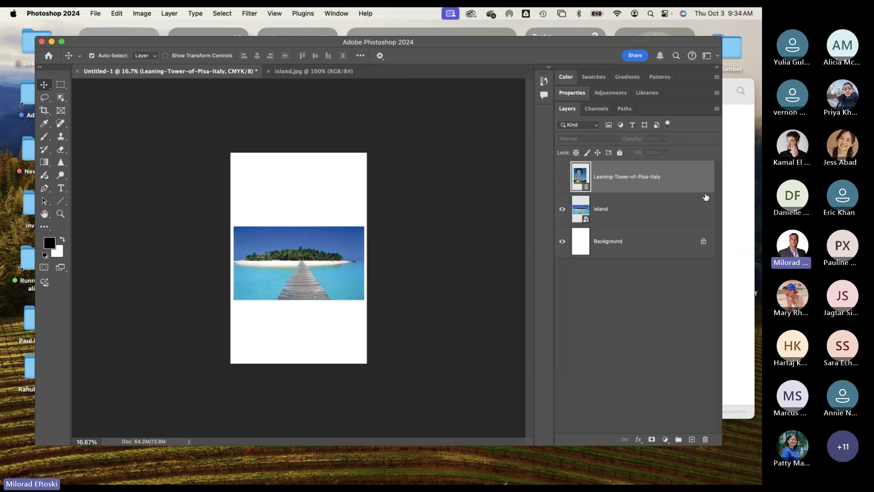
pyautogui.press('BackSpace')
pyautogui.moveTo(332, 268)
pyautogui.mouseDown()
pyautogui.moveTo(345, 275)
pyautogui.moveTo(331, 264)
pyautogui.mouseUp()
pyautogui.moveTo(351, 237); pyautogui.dragTo(329, 259)
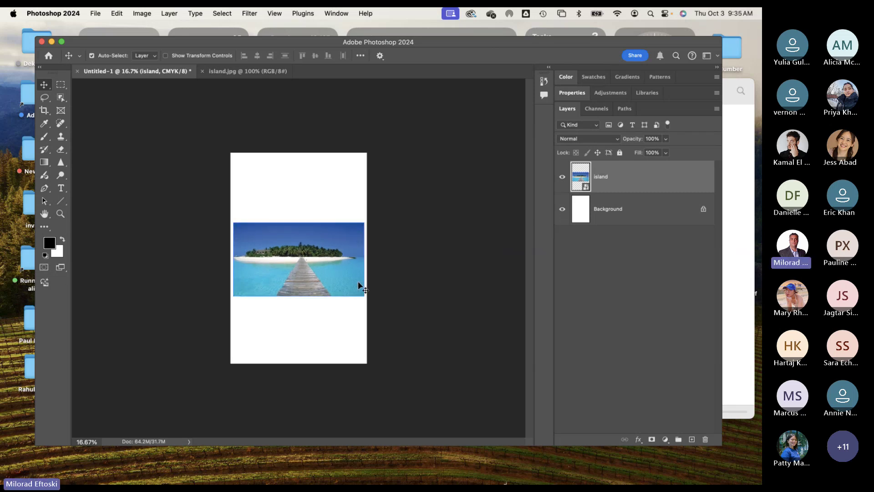
pyautogui.moveTo(334, 291); pyautogui.dragTo(334, 275)
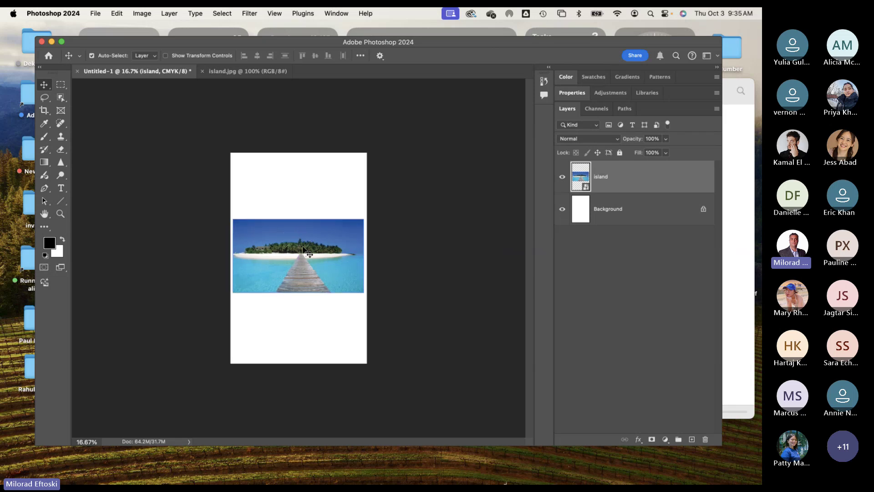
pyautogui.moveTo(302, 248); pyautogui.dragTo(304, 250)
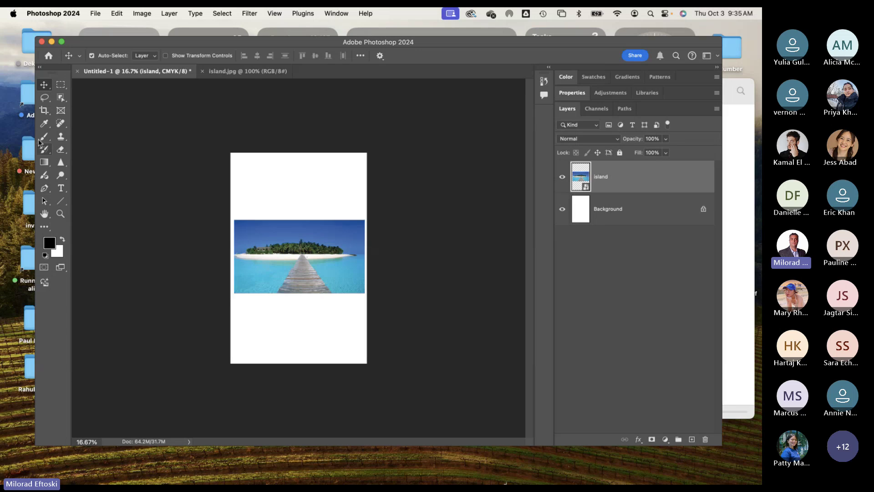
# Step: Sample the blue at the top of the island's sky, rasterize the island layer, and fill the Background layer with that blue
pyautogui.click(44, 123)
pyautogui.click(246, 225)
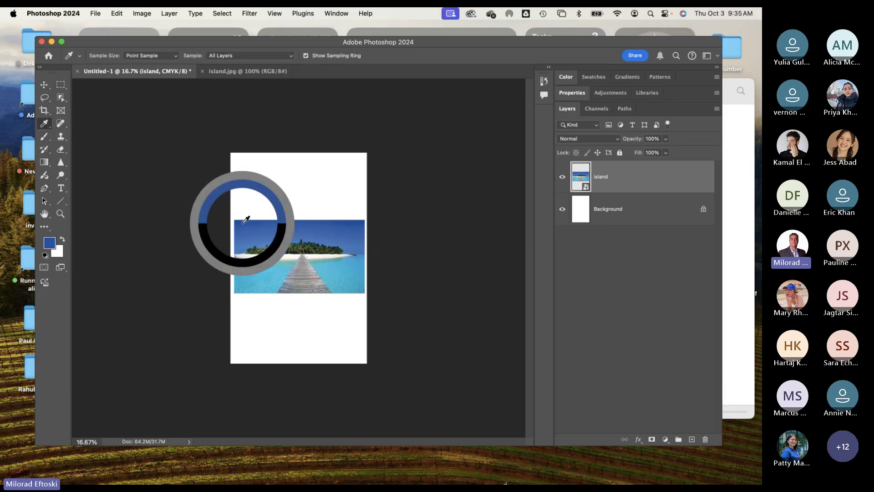
pyautogui.click(248, 224)
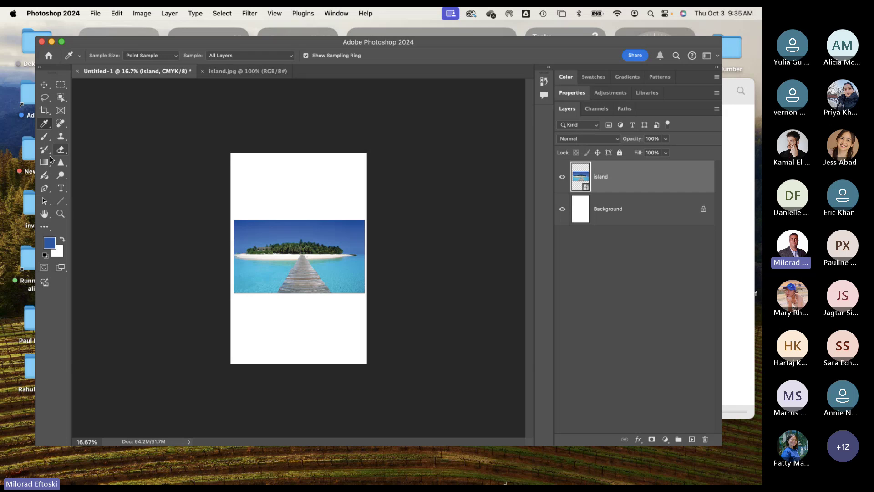
pyautogui.moveTo(49, 160); pyautogui.dragTo(77, 170)
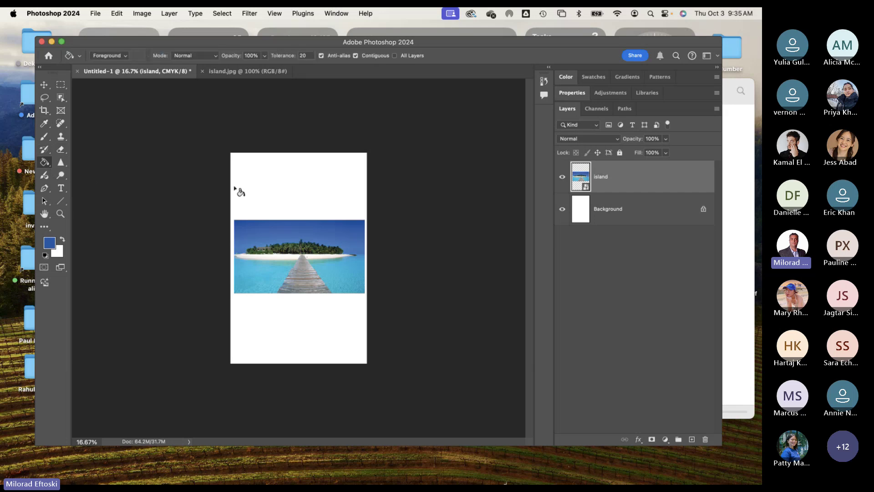
pyautogui.click(243, 179)
pyautogui.click(359, 202)
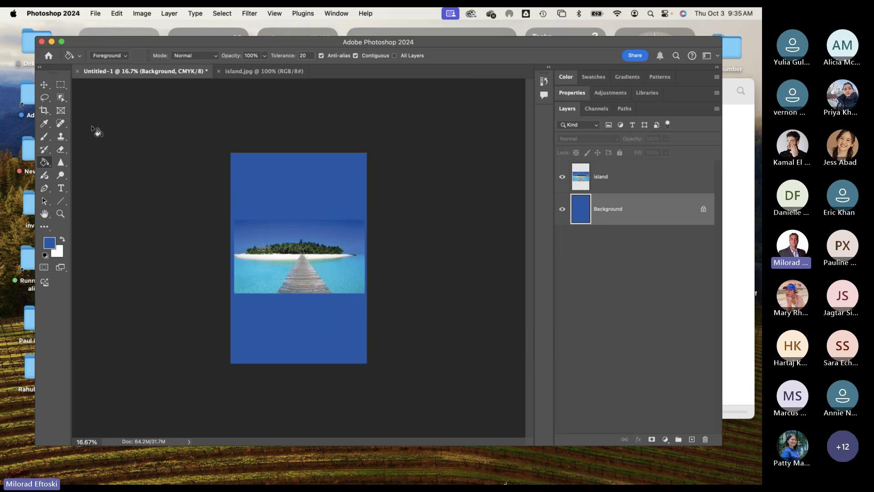
# Step: Select the upper strip of sky on the island layer across the full poster width with the Rectangular Marquee tool
pyautogui.click(629, 181)
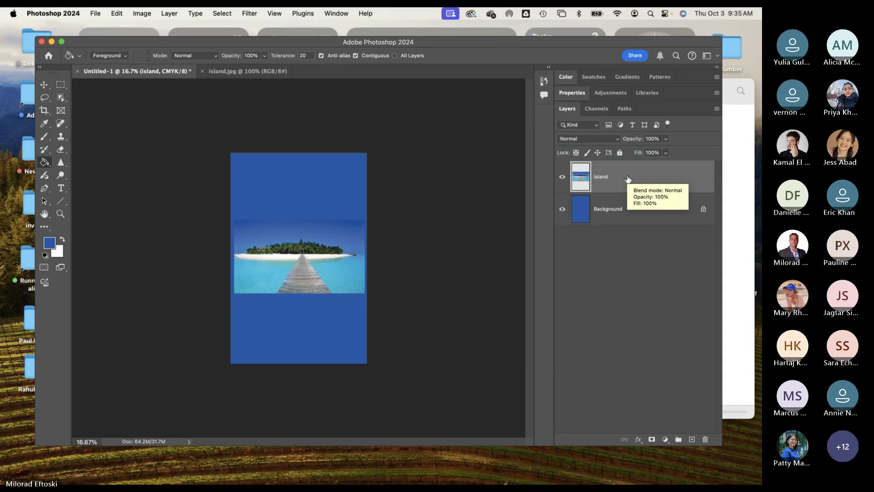
pyautogui.click(61, 86)
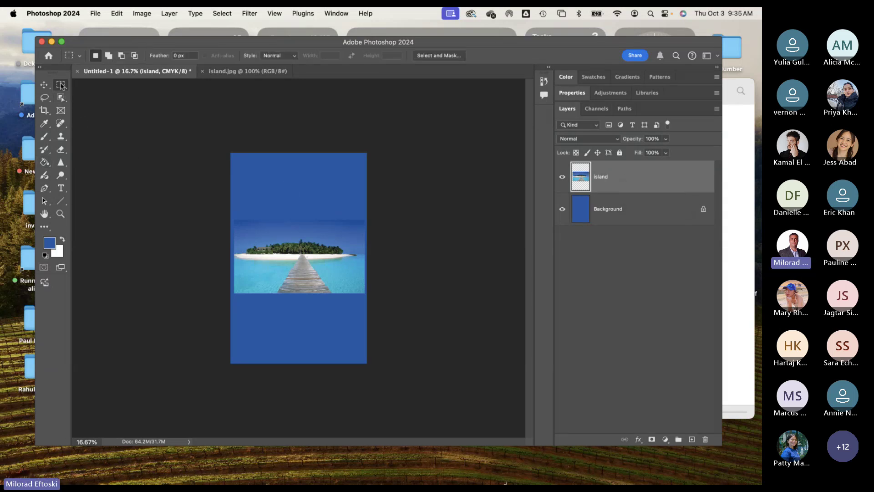
pyautogui.rightClick(60, 89)
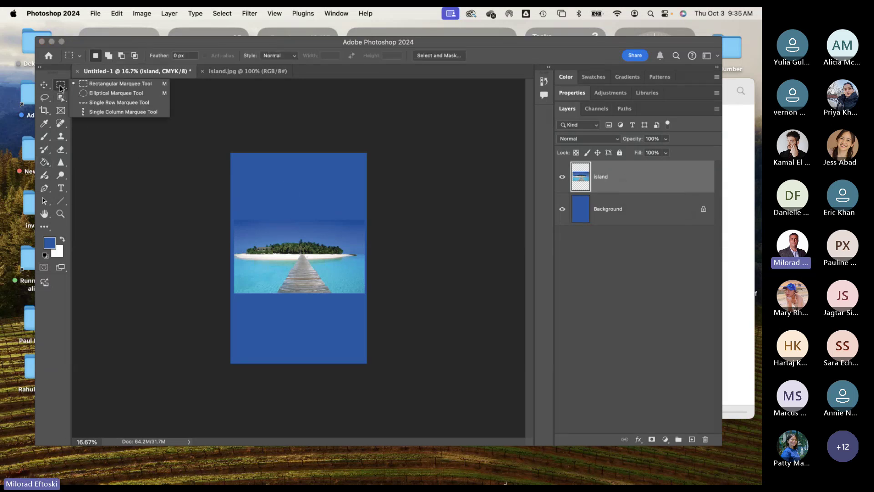
pyautogui.click(98, 85)
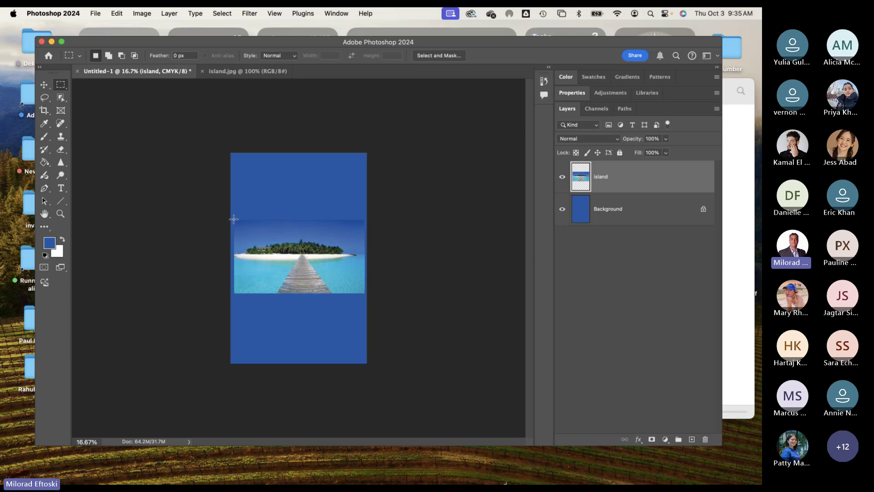
pyautogui.moveTo(233, 219); pyautogui.dragTo(364, 231)
pyautogui.click(238, 216)
pyautogui.moveTo(229, 216); pyautogui.dragTo(372, 239)
# Step: Stretch the selected sky strip upward to about 519% height, beyond the poster's top edge, and deselect it
pyautogui.press('cmd+t')
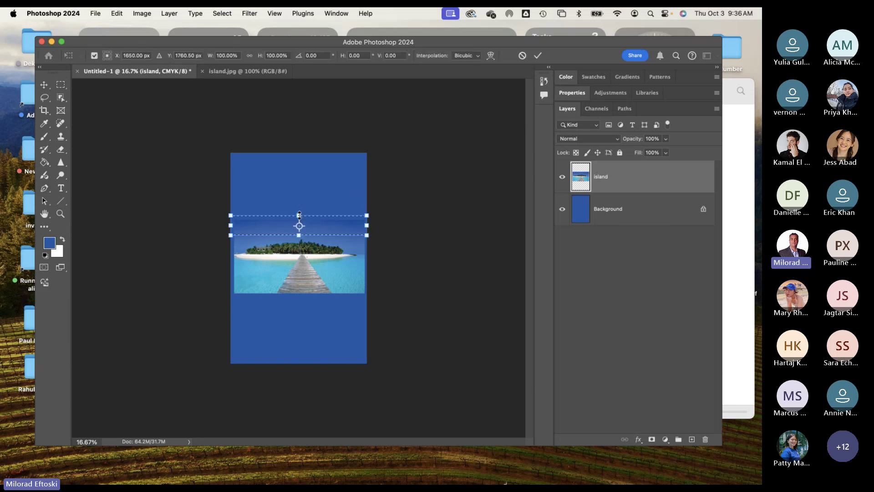
pyautogui.moveTo(299, 215); pyautogui.dragTo(302, 139)
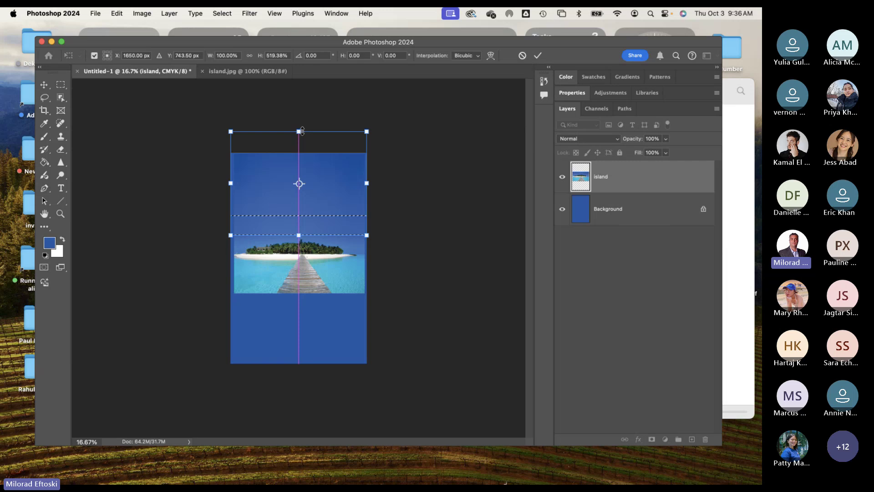
pyautogui.press('Return')
pyautogui.press('super+d')
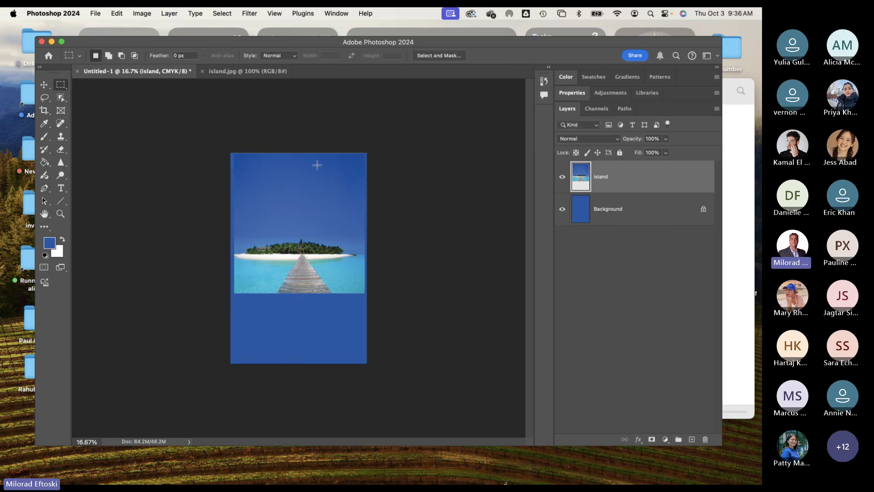
pyautogui.scroll(2, 302, 223)
pyautogui.scroll(3, 302, 224)
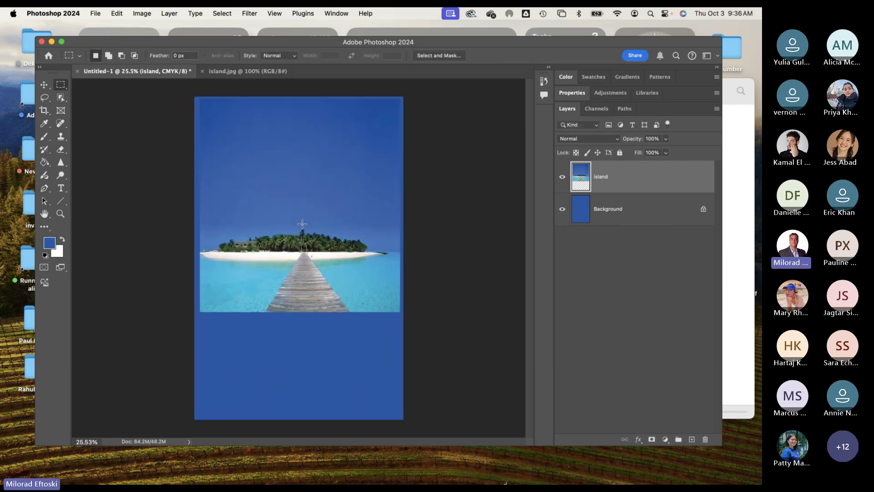
# Step: Select the water and lower pier across the poster's width, stretch them downward to about 252% height, and deselect
pyautogui.scroll(-3, 278, 202)
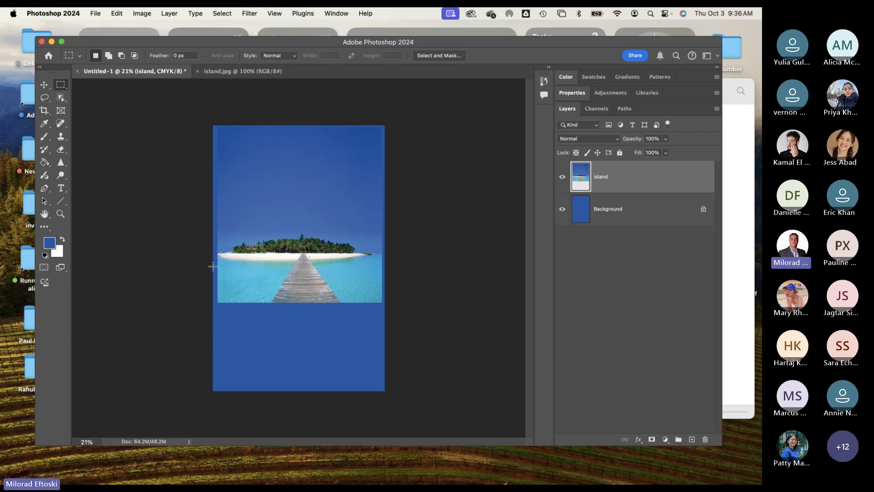
pyautogui.moveTo(213, 266); pyautogui.dragTo(385, 306)
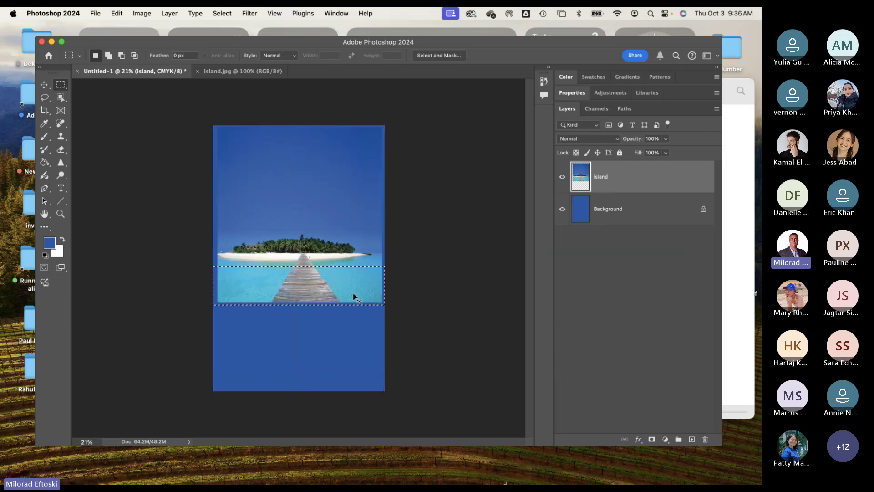
pyautogui.press('super+t')
pyautogui.moveTo(299, 305); pyautogui.dragTo(301, 365)
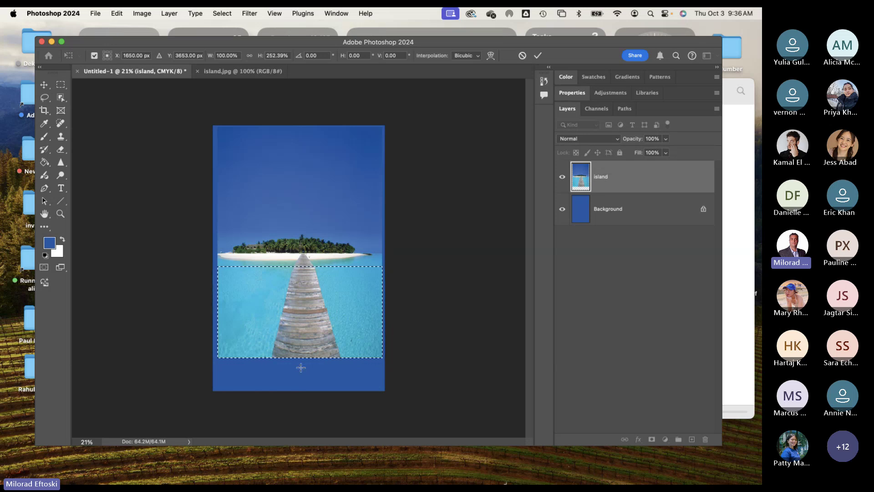
pyautogui.press('Return')
pyautogui.press('super+d')
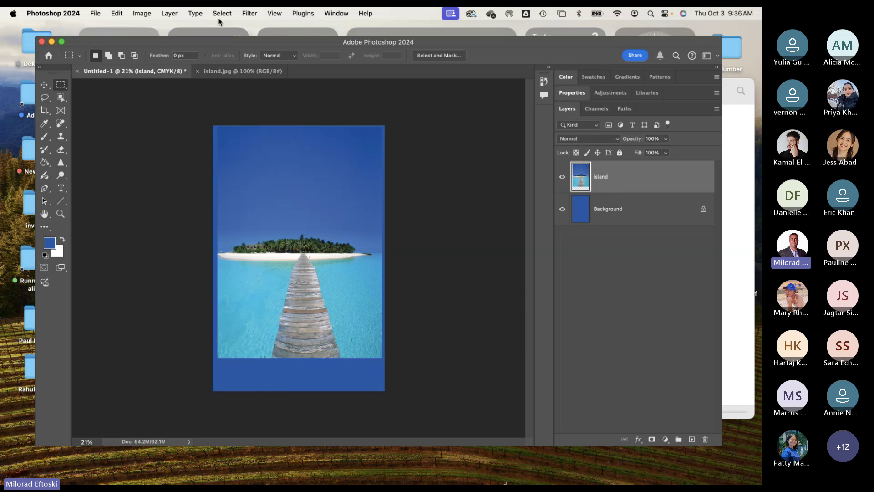
# Step: Add a white layer mask that reveals the whole island layer
pyautogui.click(162, 13)
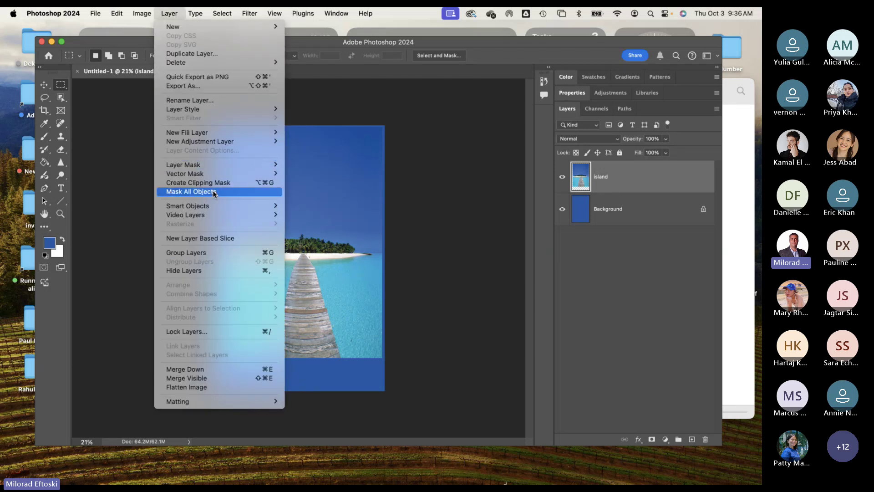
pyautogui.moveTo(213, 166)
pyautogui.click(310, 165)
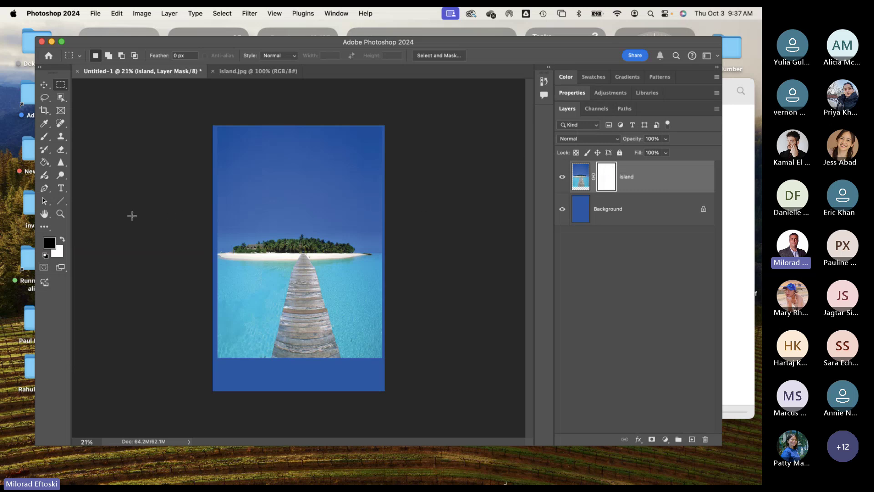
# Step: Set the Gradient tool to the black-to-white gradient from the Basics presets
pyautogui.click(46, 166)
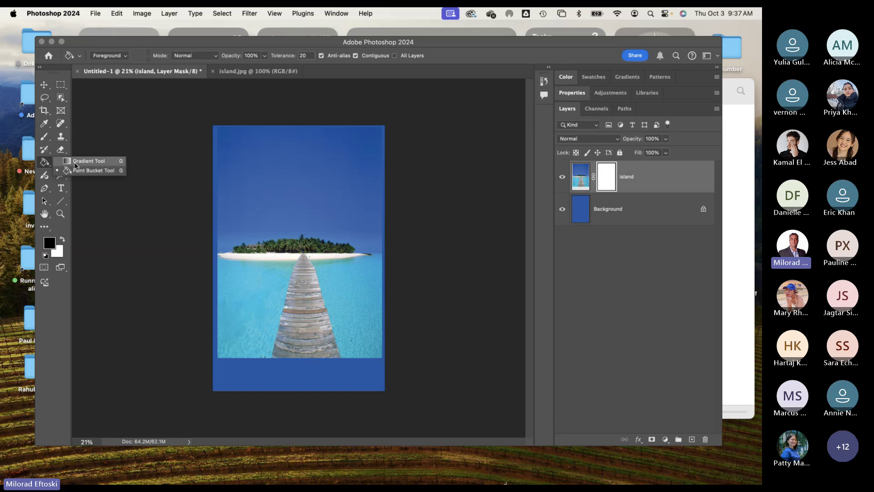
pyautogui.click(92, 161)
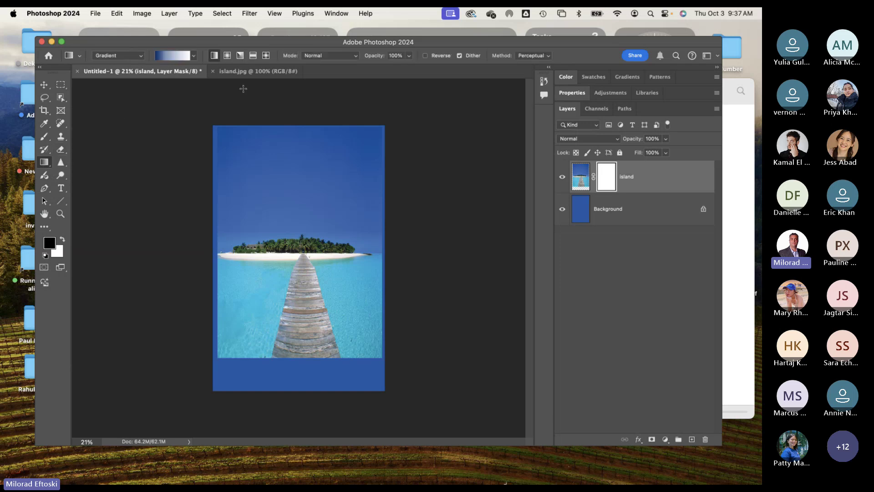
pyautogui.click(193, 55)
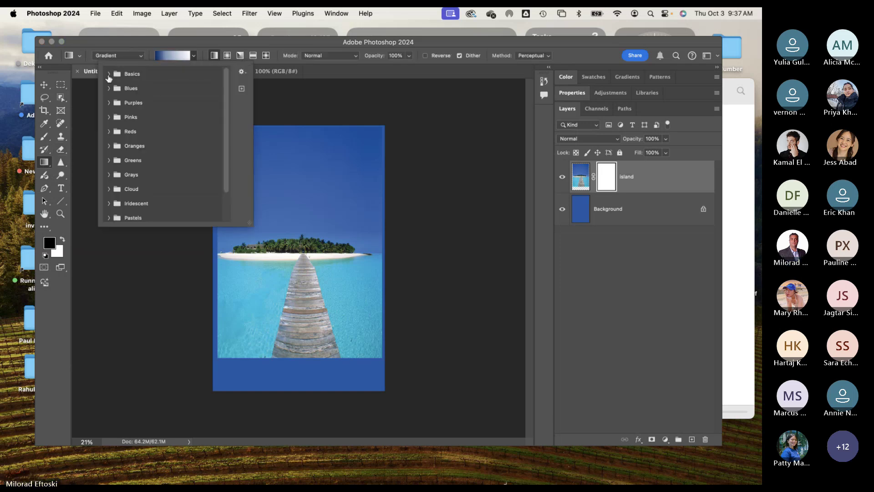
pyautogui.click(108, 74)
pyautogui.click(123, 91)
pyautogui.click(179, 42)
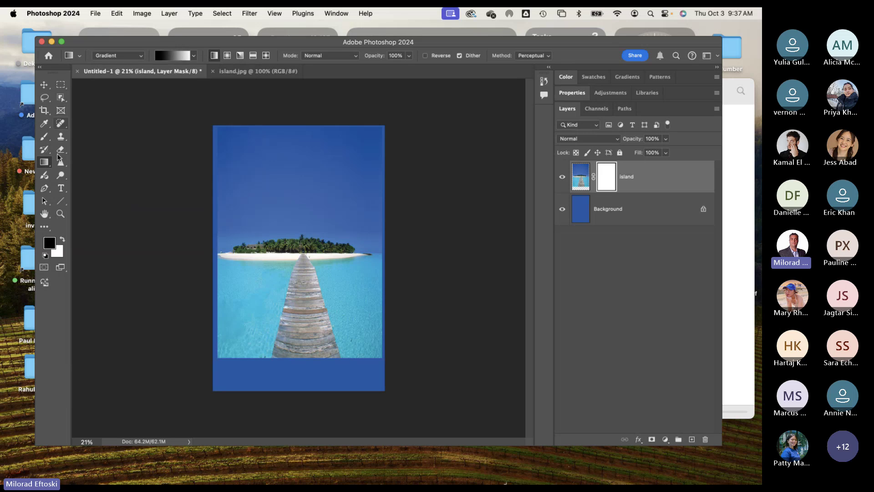
# Step: Paint black on the island's mask with a 400 px brush to hide the lower water, and restore part of the pier in white
pyautogui.click(44, 136)
pyautogui.press(']')
pyautogui.press(']')
pyautogui.press(']')
pyautogui.press(']')
pyautogui.press(']')
pyautogui.press(']')
pyautogui.press(']')
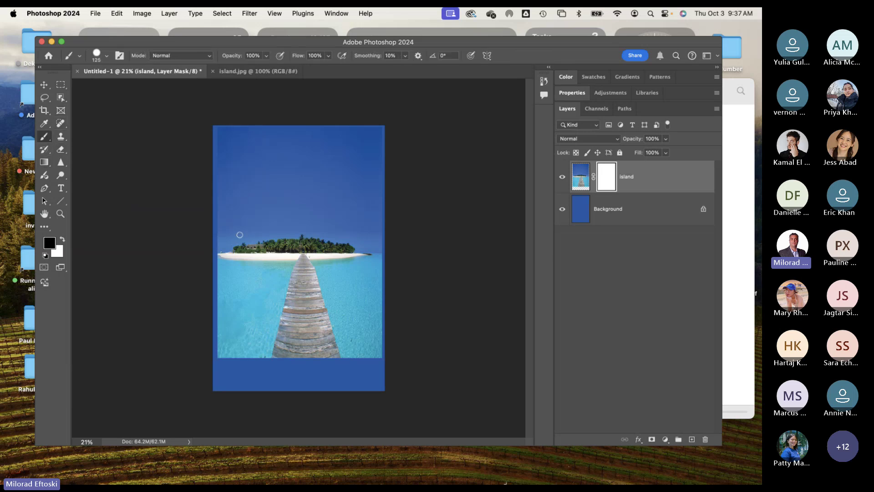
pyautogui.moveTo(286, 330)
pyautogui.mouseDown()
pyautogui.moveTo(244, 347)
pyautogui.moveTo(267, 337)
pyautogui.moveTo(293, 346)
pyautogui.moveTo(291, 334)
pyautogui.moveTo(305, 323)
pyautogui.moveTo(268, 305)
pyautogui.moveTo(267, 325)
pyautogui.moveTo(284, 348)
pyautogui.moveTo(310, 332)
pyautogui.mouseUp()
pyautogui.press('x')
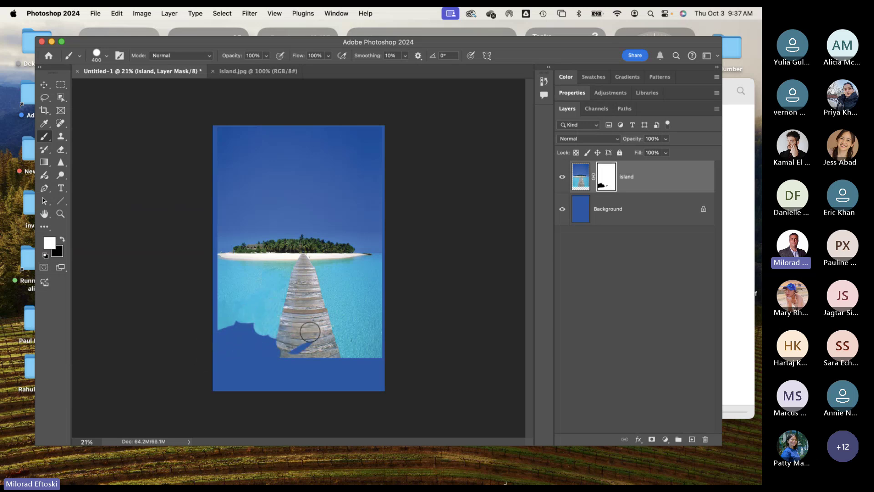
# Step: Undo the mask painting and the adding of the island's layer mask
pyautogui.press('super+z')
pyautogui.press('super+z')
pyautogui.press('super+z')
pyautogui.press('super+z')
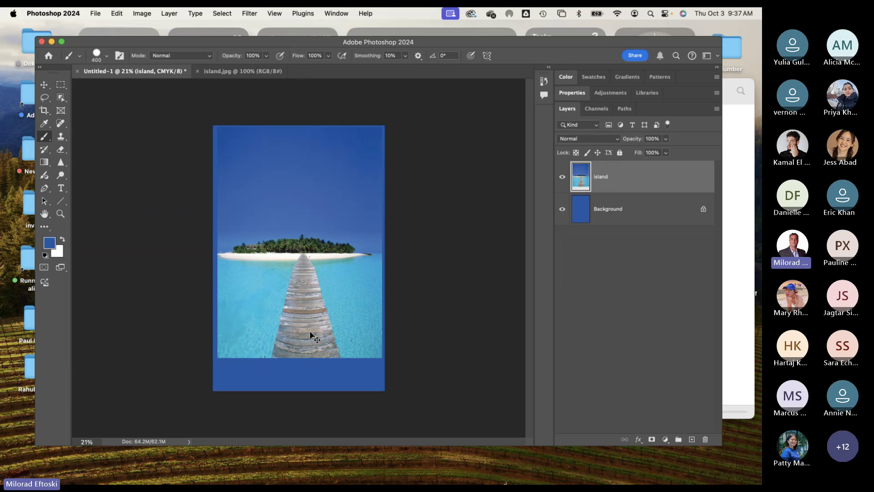
# Step: Restore the island's white layer mask and apply a vertical white-to-black linear gradient from below the beach to below the photo's lower edge
pyautogui.press('super+shift+z')
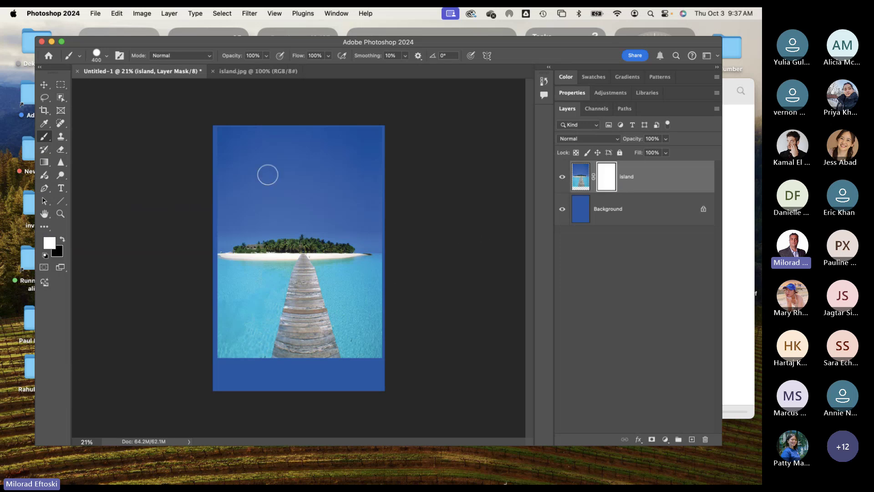
pyautogui.click(44, 162)
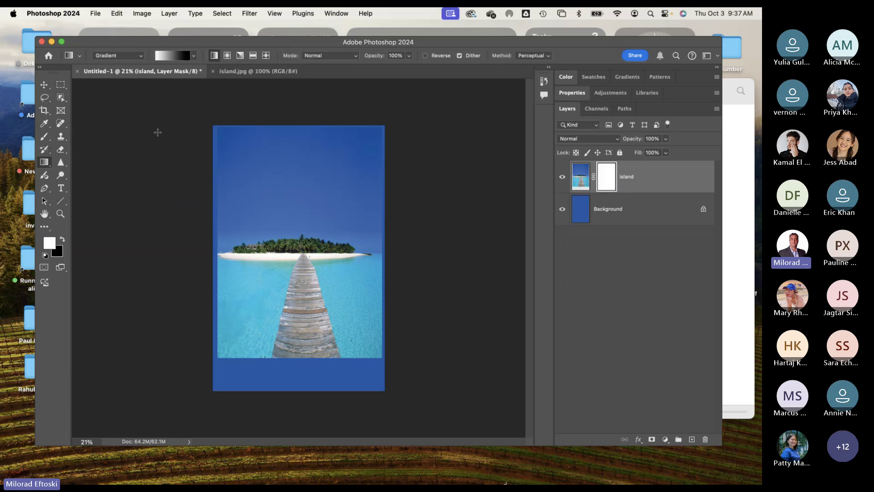
pyautogui.click(193, 56)
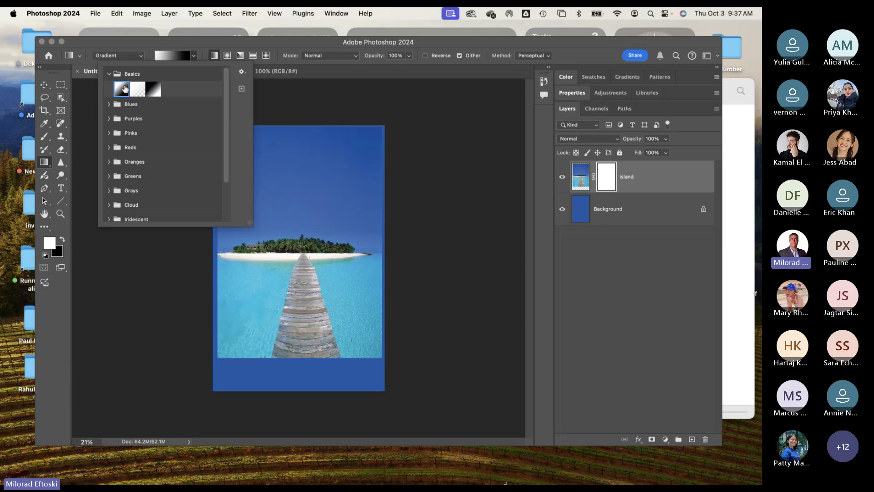
pyautogui.click(154, 46)
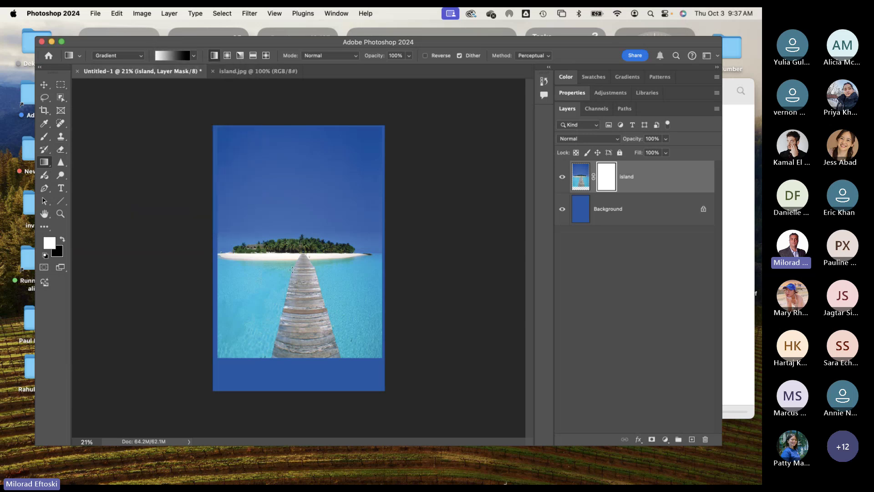
pyautogui.moveTo(295, 271); pyautogui.dragTo(295, 370)
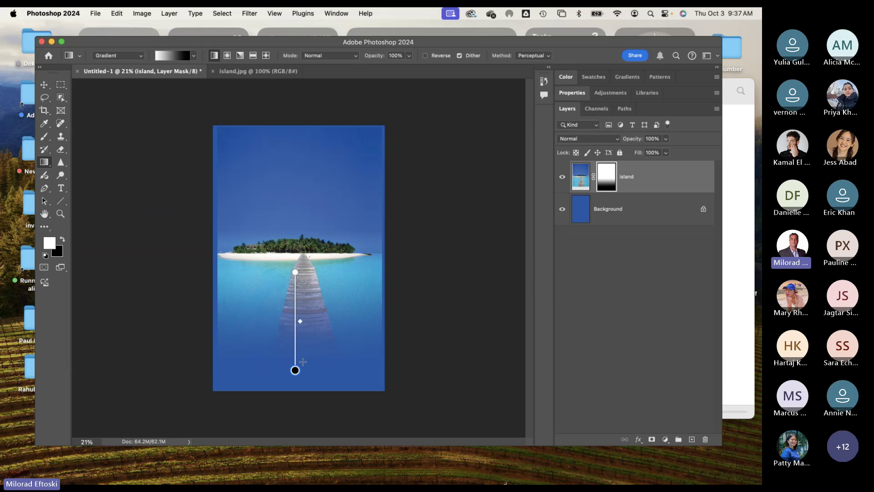
# Step: Shorten the mask gradient by moving its white end lower on the pier and its black end slightly up
pyautogui.moveTo(295, 272); pyautogui.dragTo(296, 287)
pyautogui.moveTo(295, 370)
pyautogui.mouseDown()
pyautogui.moveTo(293, 384)
pyautogui.moveTo(297, 361)
pyautogui.mouseUp()
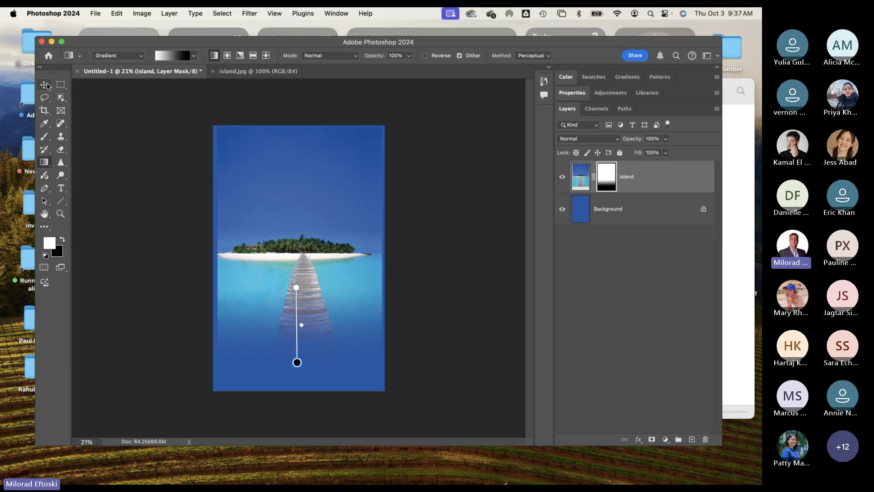
pyautogui.click(45, 84)
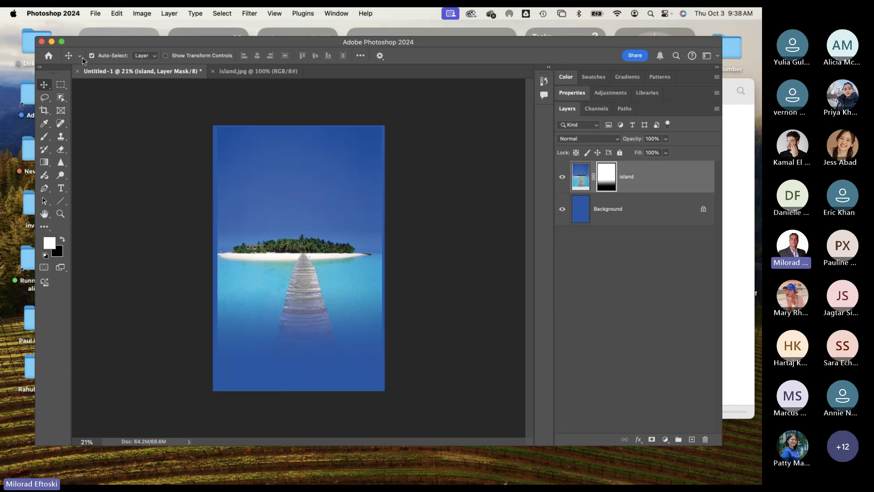
# Step: Check the poster's image dimensions in inches without resizing it
pyautogui.click(137, 11)
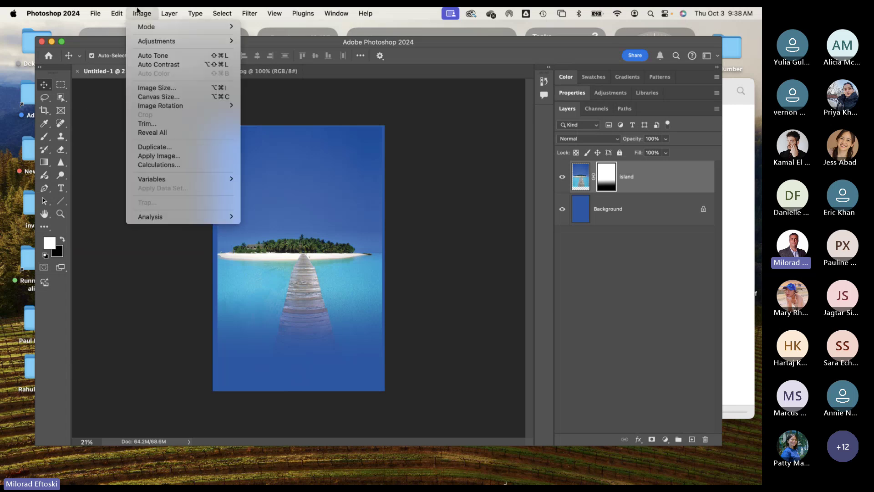
pyautogui.click(156, 88)
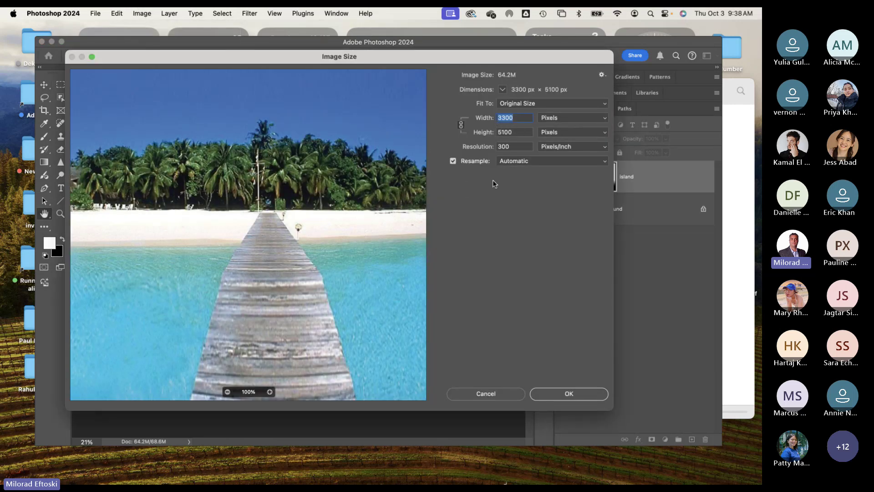
pyautogui.click(575, 116)
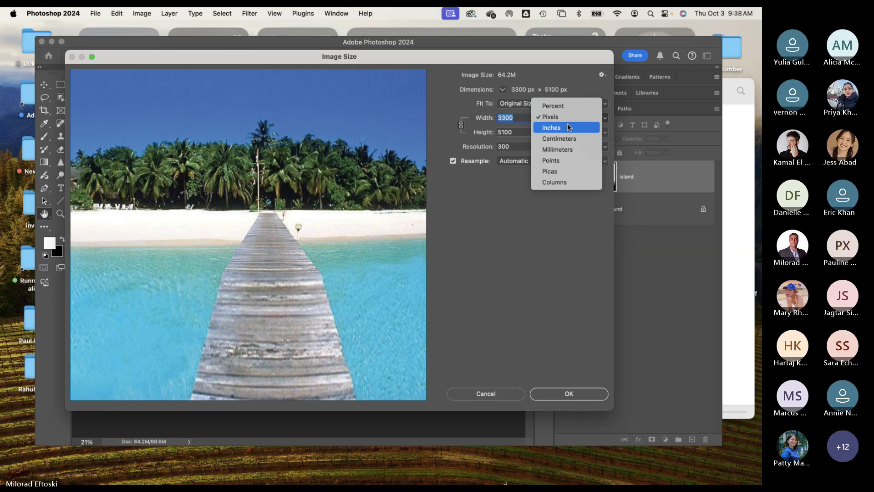
pyautogui.click(566, 128)
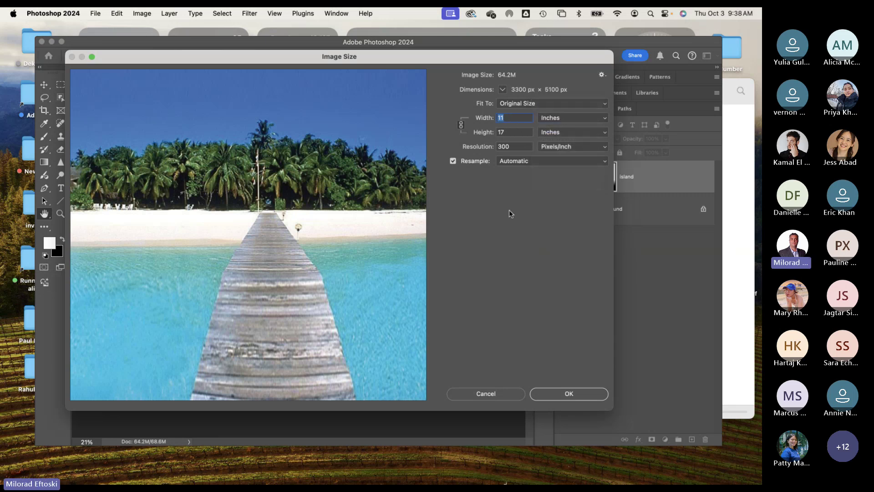
pyautogui.click(486, 393)
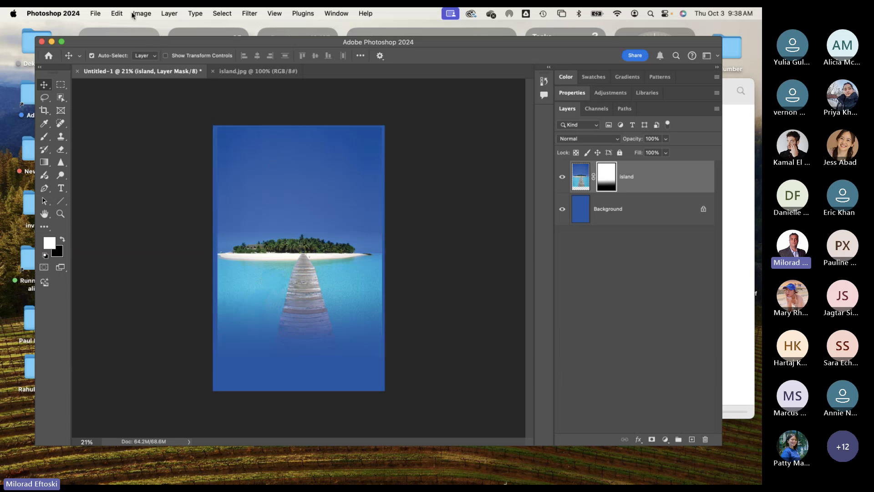
# Step: Save the document on the computer in the buildings folder as "Poster size world structures.psd" in Photoshop format
pyautogui.click(97, 14)
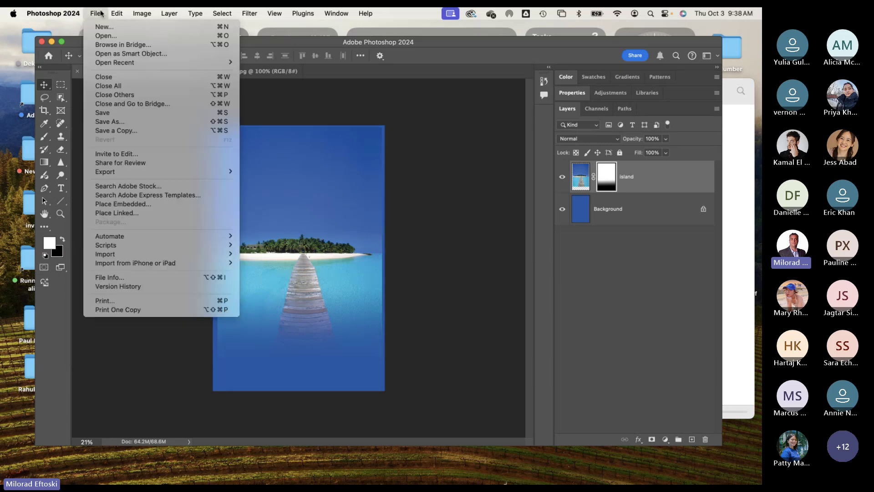
pyautogui.click(139, 122)
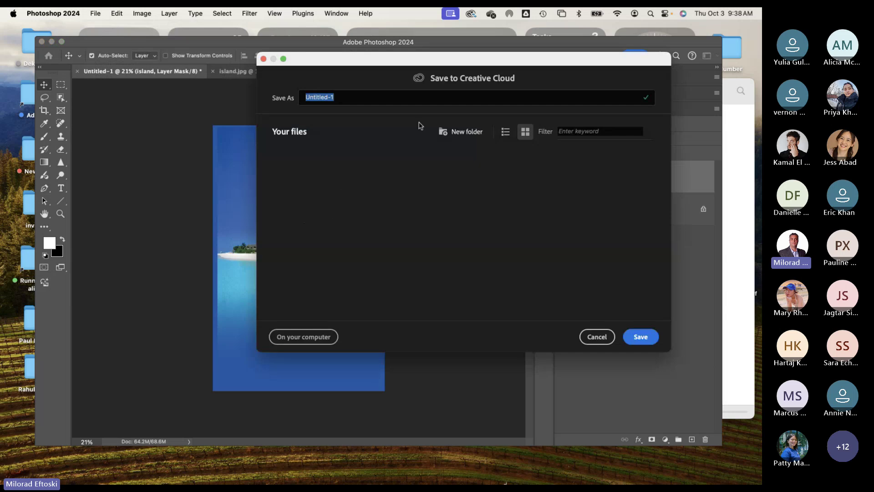
pyautogui.write('Poster')
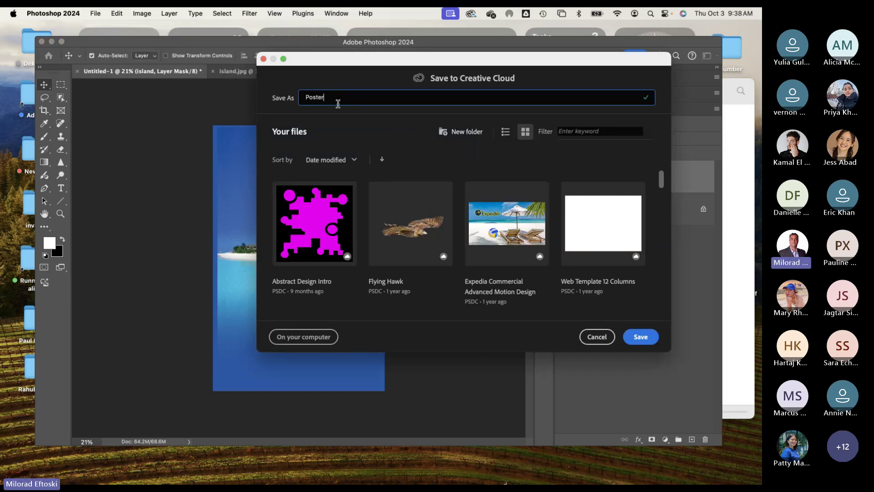
pyautogui.write(' size')
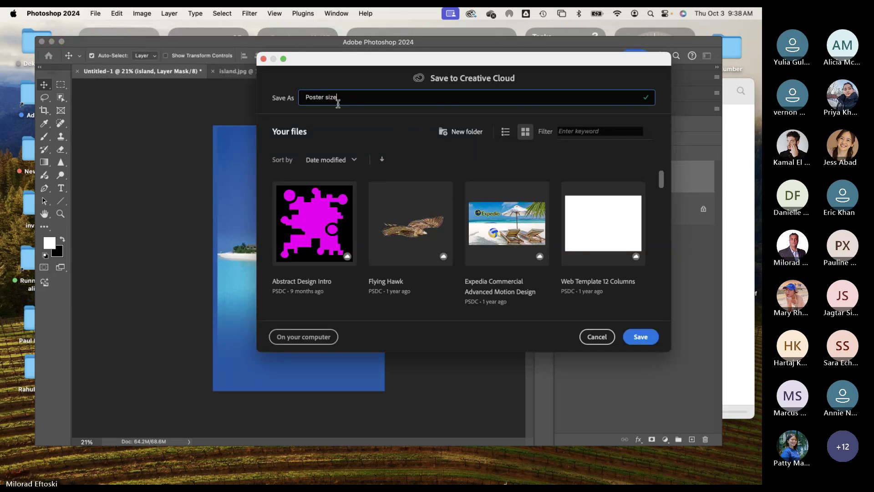
pyautogui.write(' world structures')
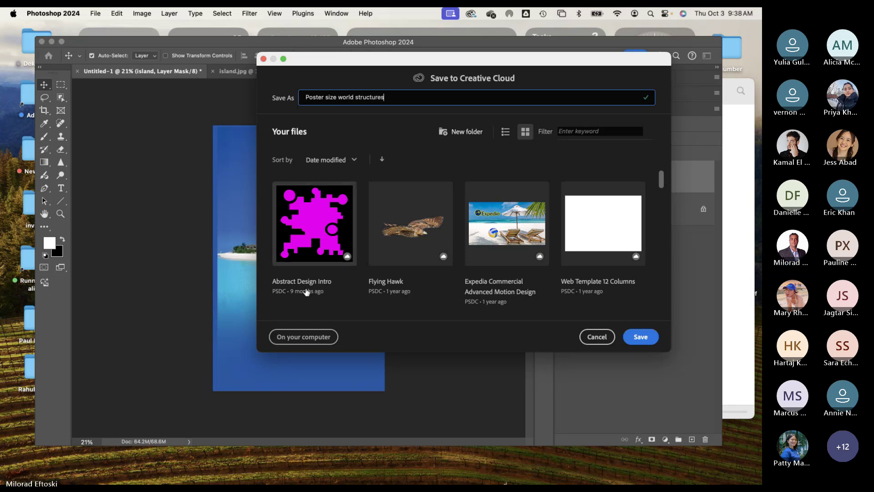
pyautogui.click(315, 331)
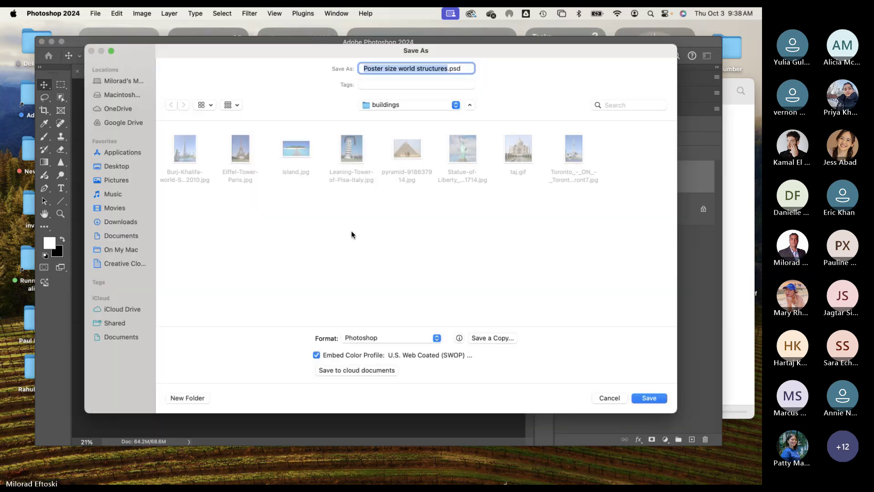
pyautogui.click(645, 395)
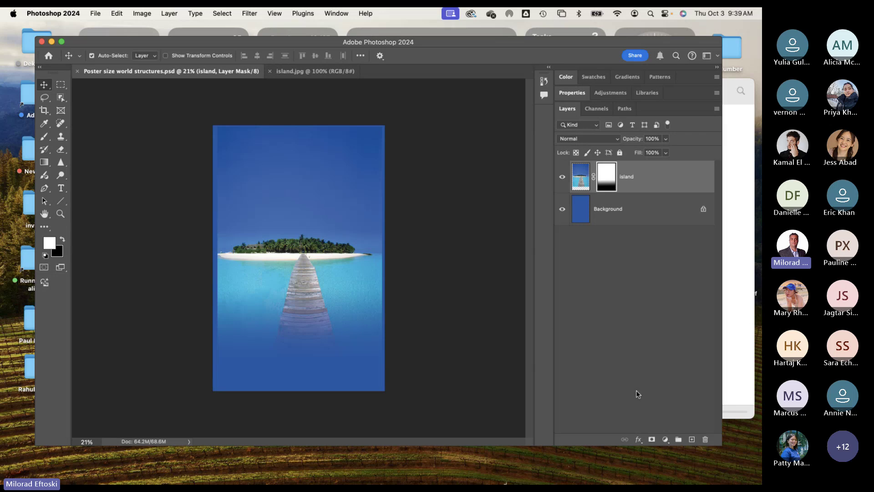
# Step: Change the canvas size to 17 inches wide by 11 inches high with a centred anchor, accepting the clipping
pyautogui.click(141, 13)
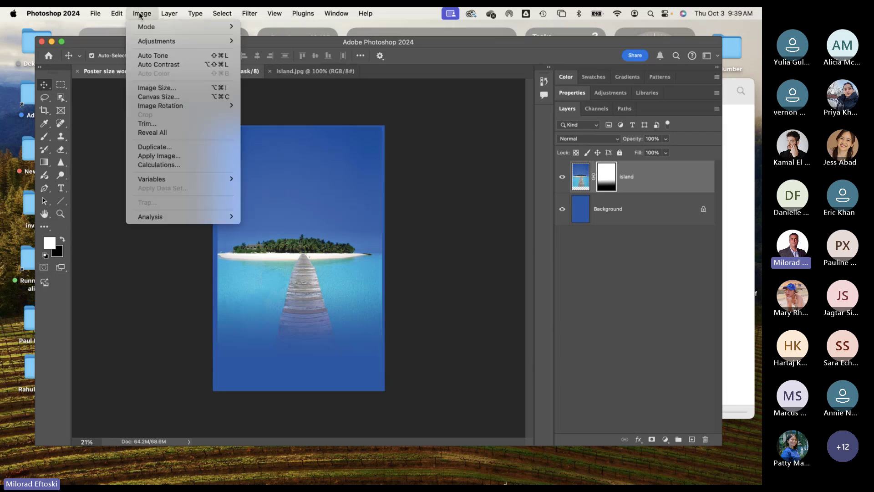
pyautogui.click(177, 100)
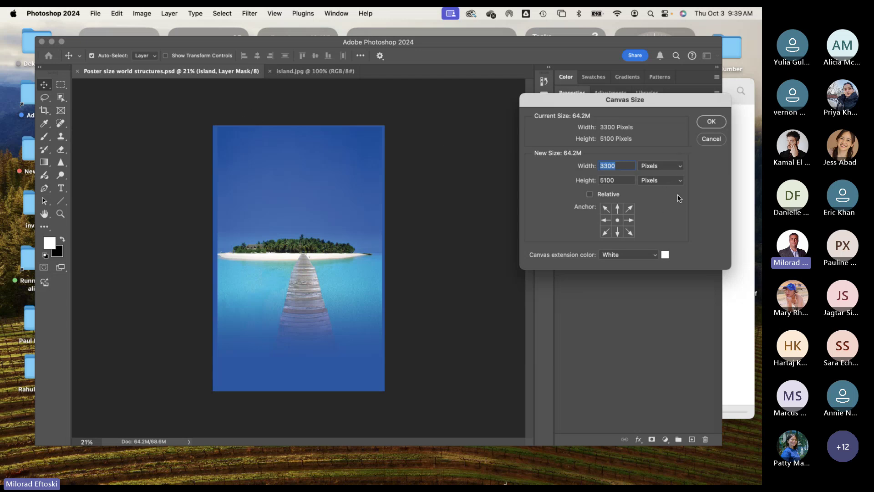
pyautogui.click(655, 170)
pyautogui.click(655, 181)
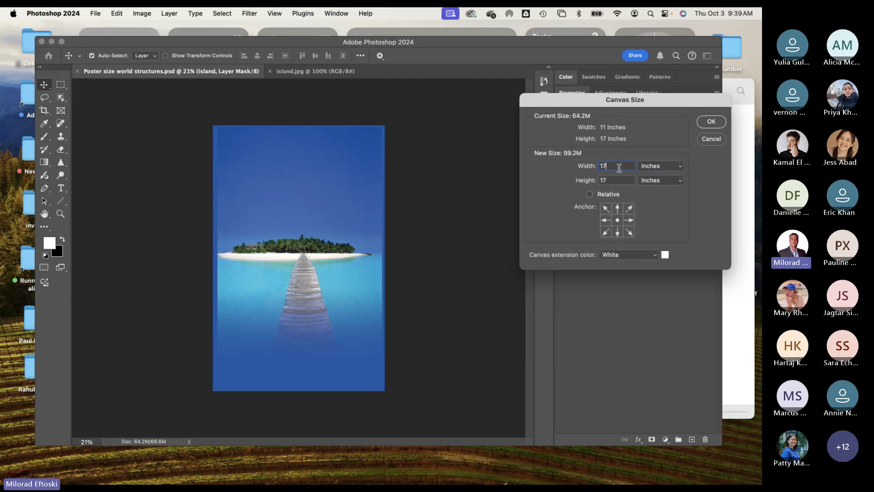
pyautogui.write('17')
pyautogui.press('Tab')
pyautogui.write('11')
pyautogui.press('Return')
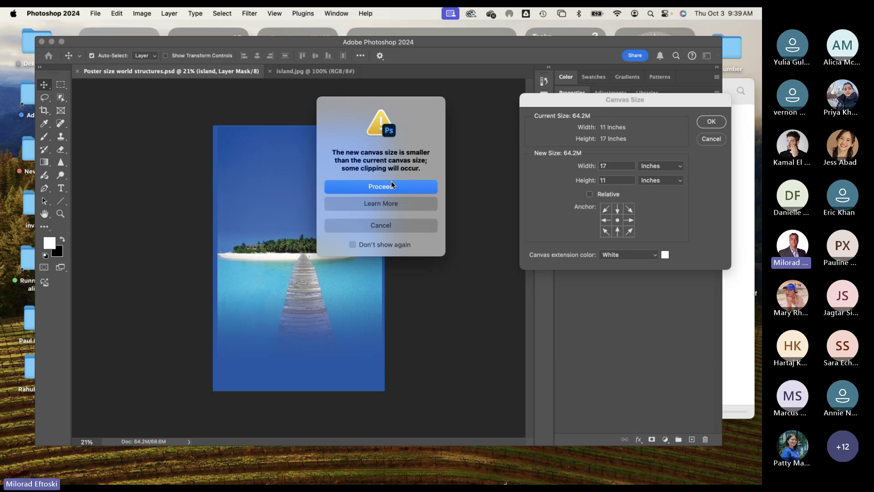
pyautogui.click(359, 184)
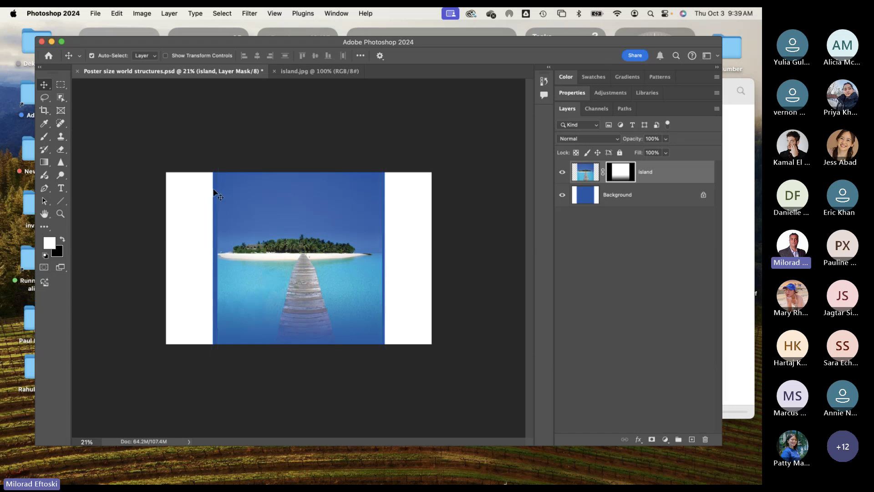
# Step: Unlock the Background layer and stretch it horizontally beyond both canvas sides so its blue covers the white strips
pyautogui.click(628, 196)
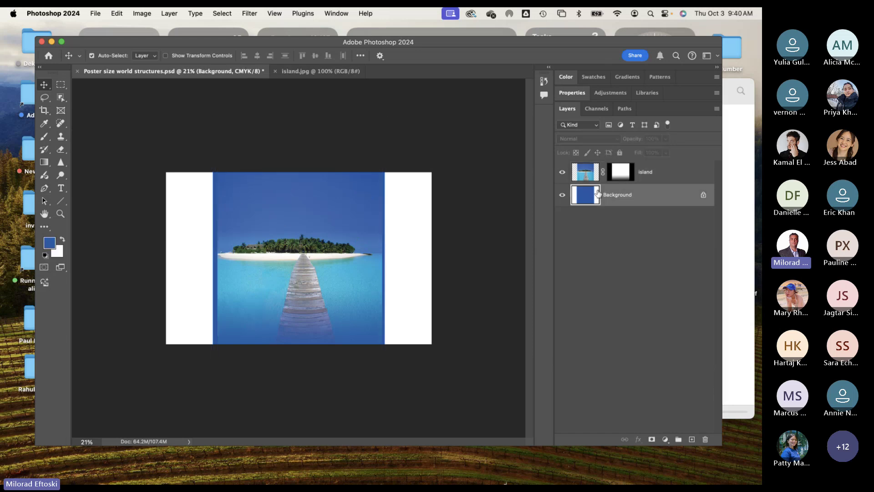
pyautogui.click(703, 197)
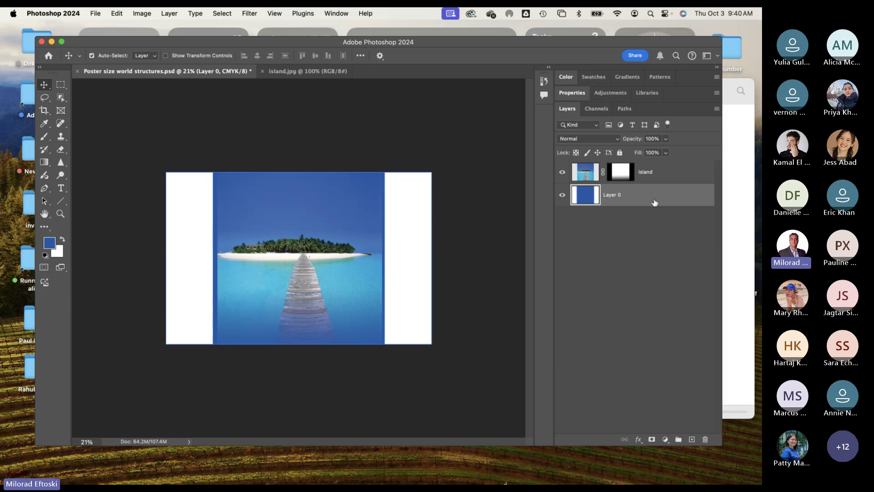
pyautogui.click(350, 197)
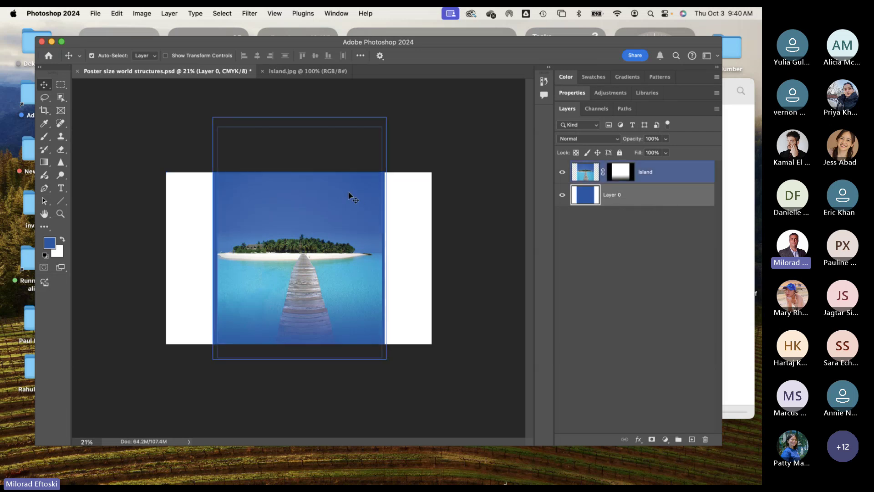
pyautogui.click(348, 195)
pyautogui.press('super+t')
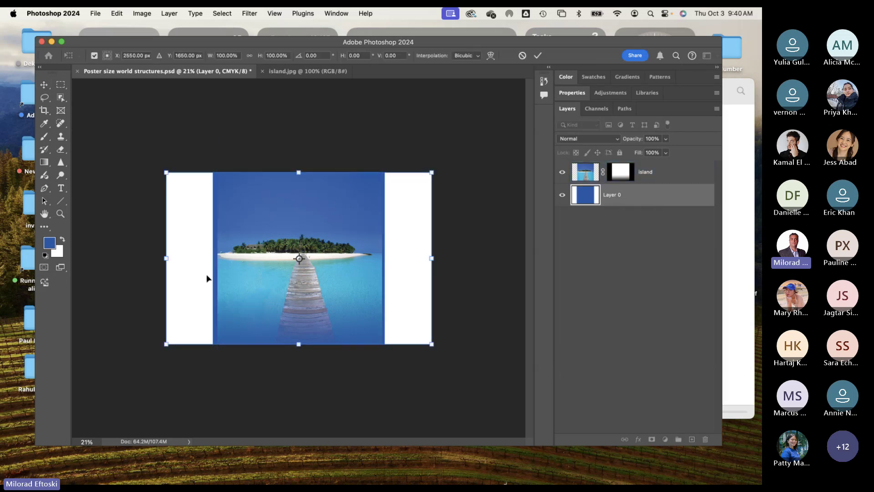
pyautogui.moveTo(166, 258); pyautogui.dragTo(99, 261)
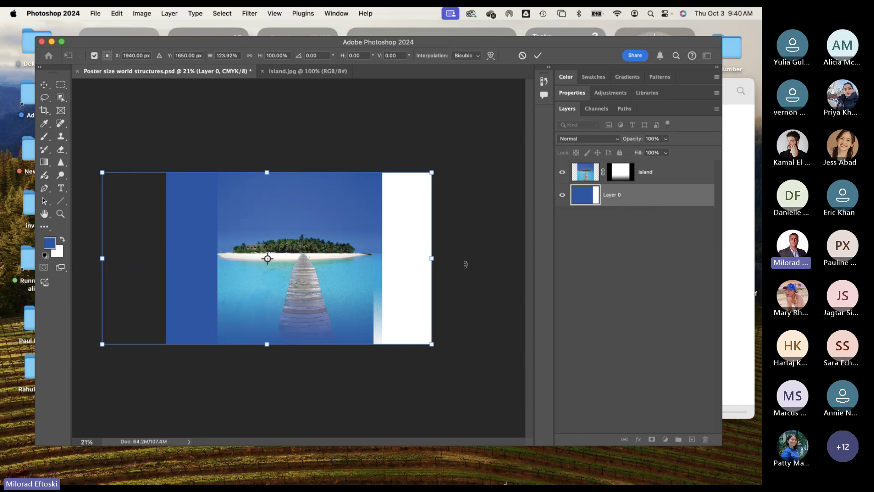
pyautogui.moveTo(431, 258); pyautogui.dragTo(512, 258)
pyautogui.moveTo(100, 260); pyautogui.dragTo(80, 259)
pyautogui.press('Return')
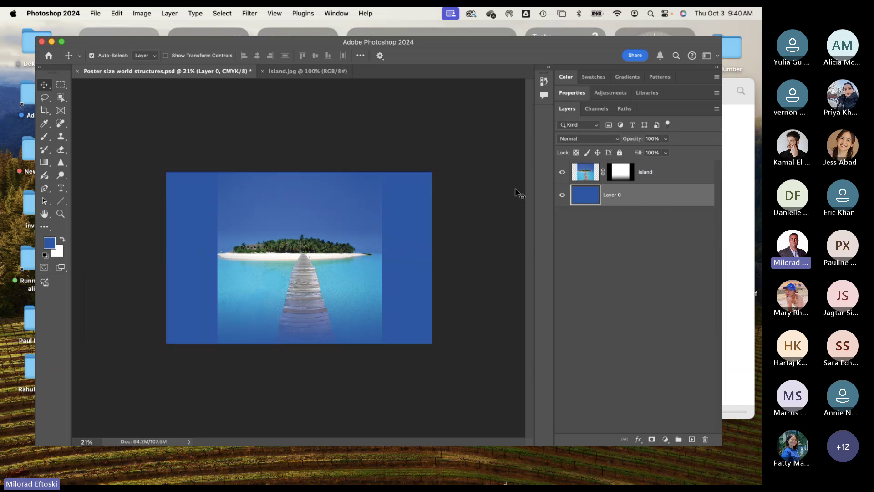
# Step: Replace the stretched blue layer with a new layer below the island, filled with the blue foreground color
pyautogui.press('Delete')
pyautogui.click(690, 439)
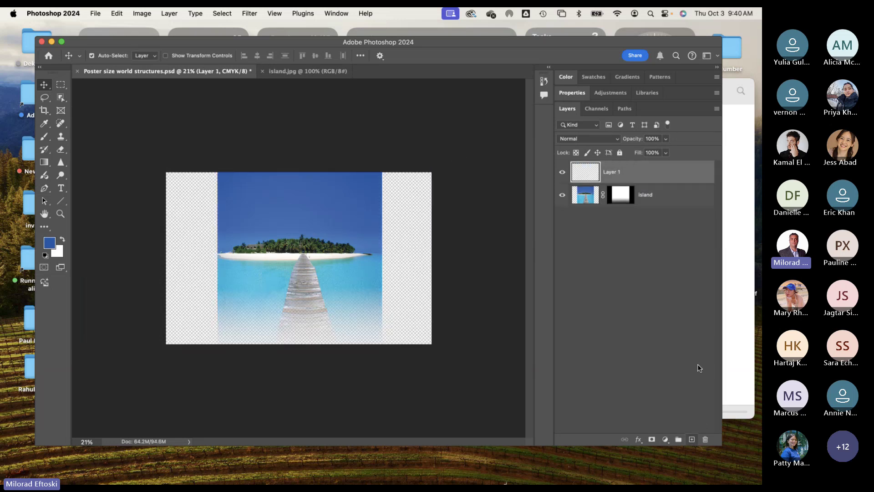
pyautogui.moveTo(659, 176); pyautogui.dragTo(655, 203)
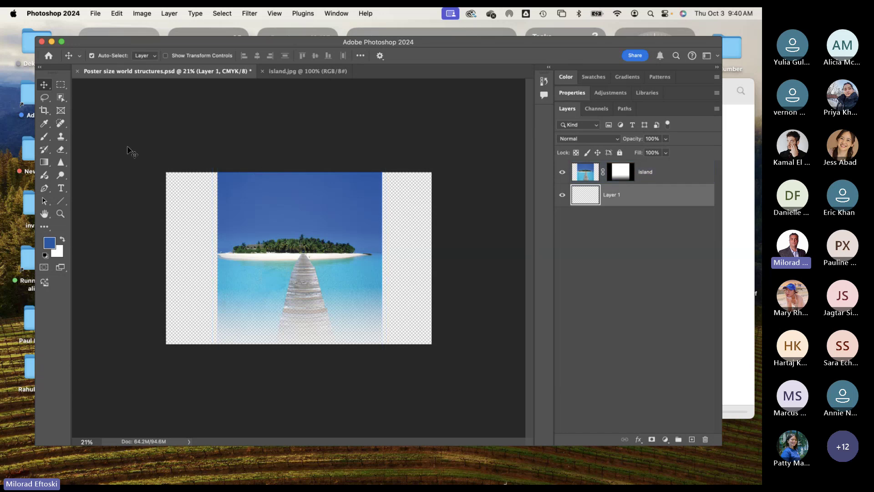
pyautogui.click(41, 161)
pyautogui.click(80, 171)
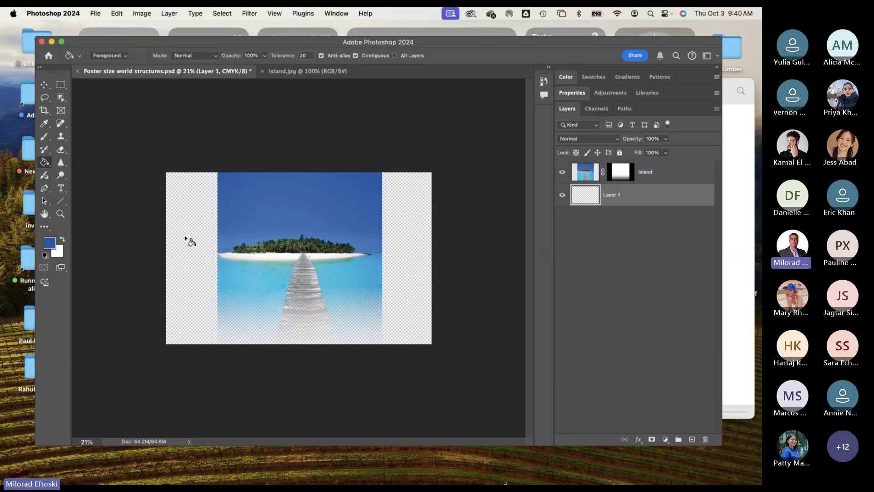
pyautogui.click(197, 234)
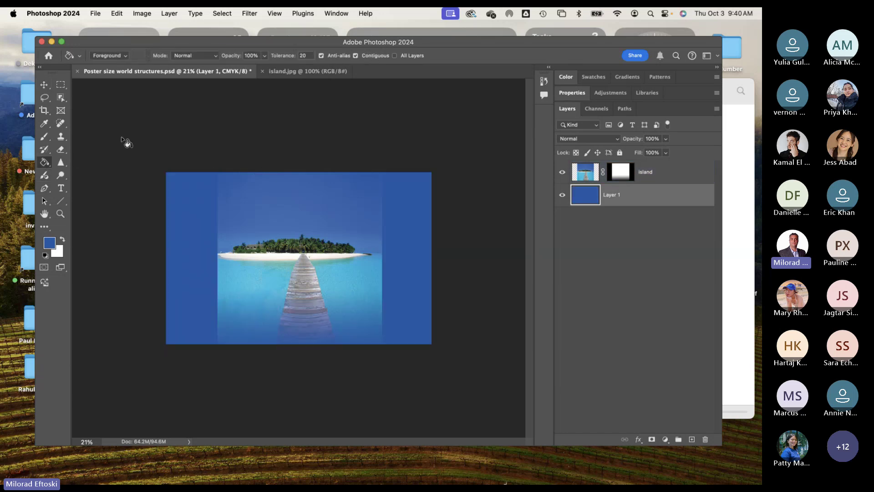
# Step: Try moving the island layer slightly lower on the canvas with the Move tool, and undo the move
pyautogui.click(44, 85)
pyautogui.click(279, 256)
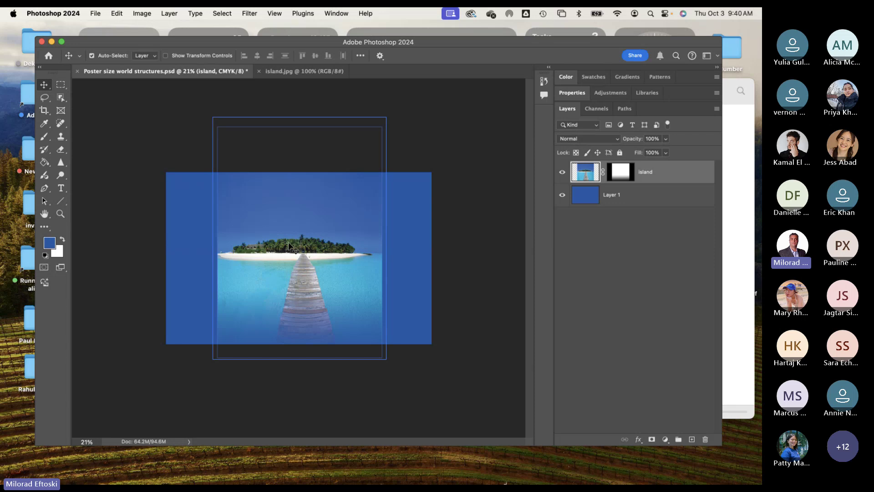
pyautogui.moveTo(291, 244)
pyautogui.mouseDown()
pyautogui.moveTo(278, 268)
pyautogui.moveTo(287, 257)
pyautogui.mouseUp()
pyautogui.press('super+z')
# Step: Scale the island layer up proportionally until it nearly spans the canvas width, and move it higher on the canvas
pyautogui.click(626, 176)
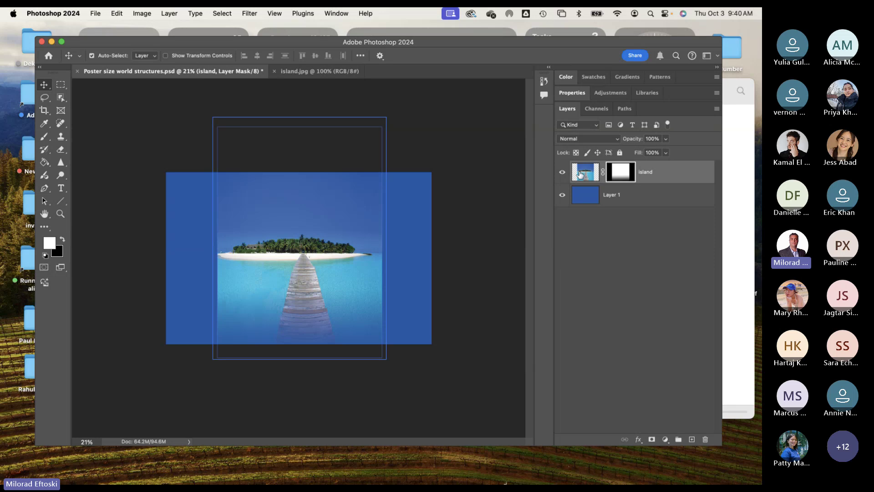
pyautogui.moveTo(578, 175); pyautogui.dragTo(608, 189)
pyautogui.press('super+t')
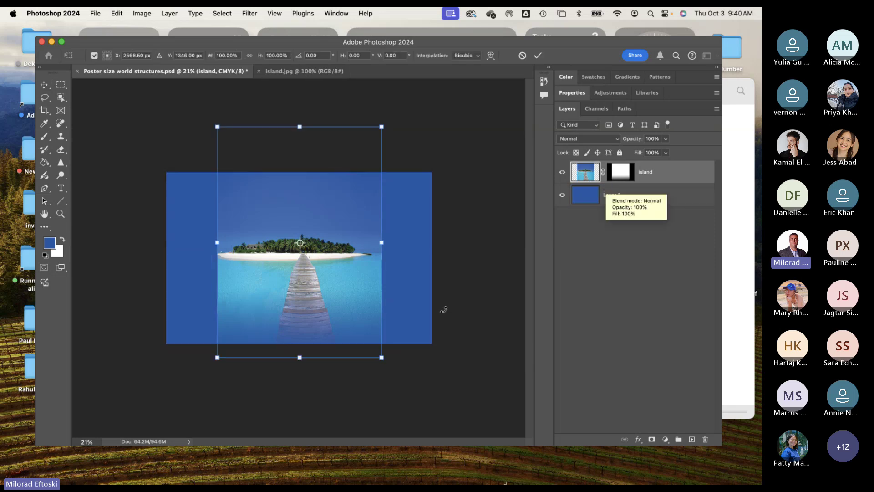
pyautogui.moveTo(216, 358); pyautogui.dragTo(183, 405)
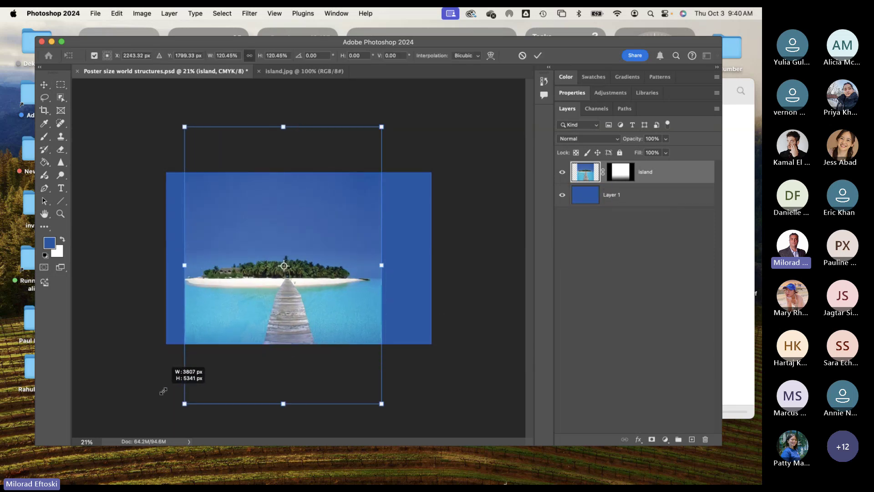
pyautogui.moveTo(401, 268); pyautogui.dragTo(456, 268)
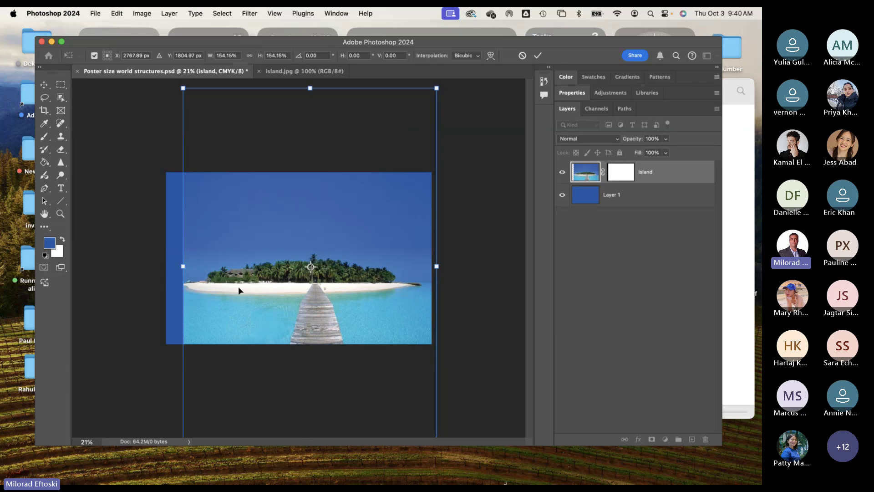
pyautogui.moveTo(180, 266)
pyautogui.mouseDown()
pyautogui.moveTo(163, 266)
pyautogui.moveTo(172, 267)
pyautogui.mouseUp()
pyautogui.press('Return')
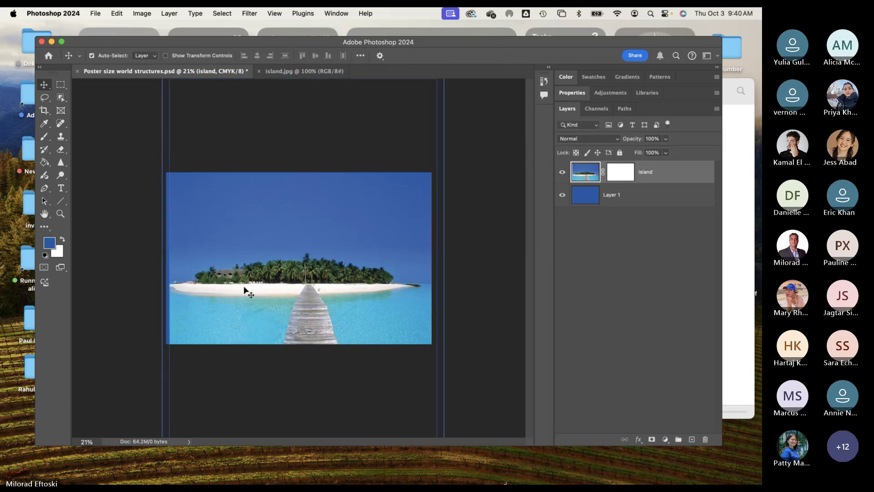
pyautogui.moveTo(244, 288); pyautogui.dragTo(243, 269)
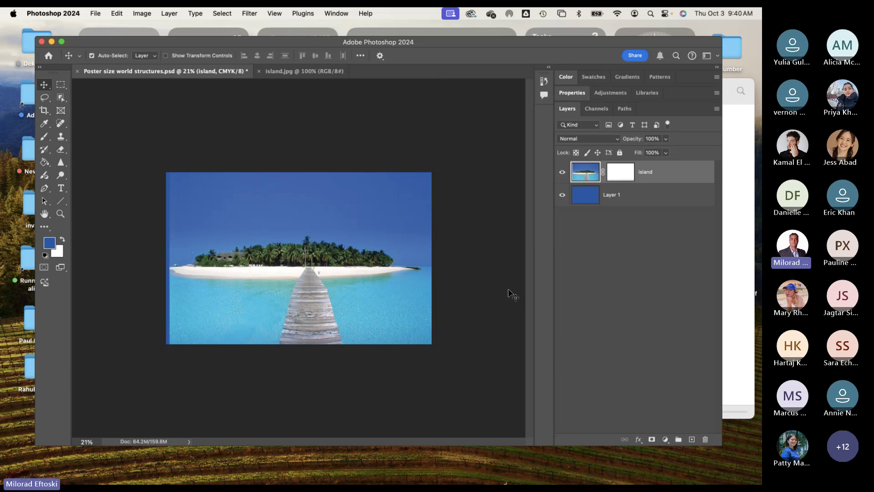
# Step: Scale the island layer down to about 81%, leaving blue strips on both sides of the photo
pyautogui.press('super+t')
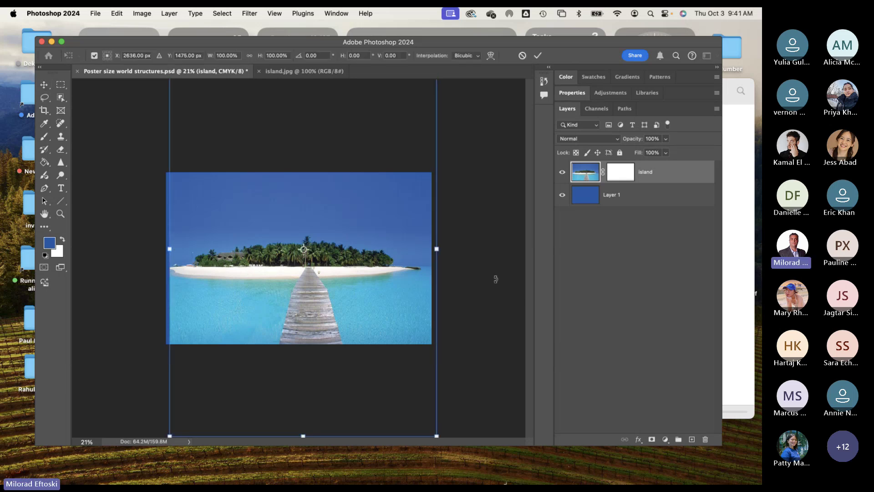
pyautogui.moveTo(440, 252); pyautogui.dragTo(410, 249)
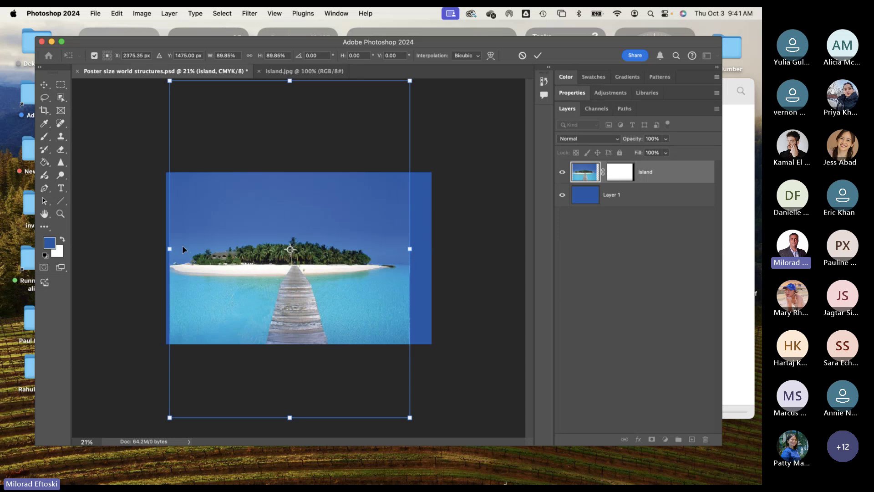
pyautogui.moveTo(169, 249); pyautogui.dragTo(191, 249)
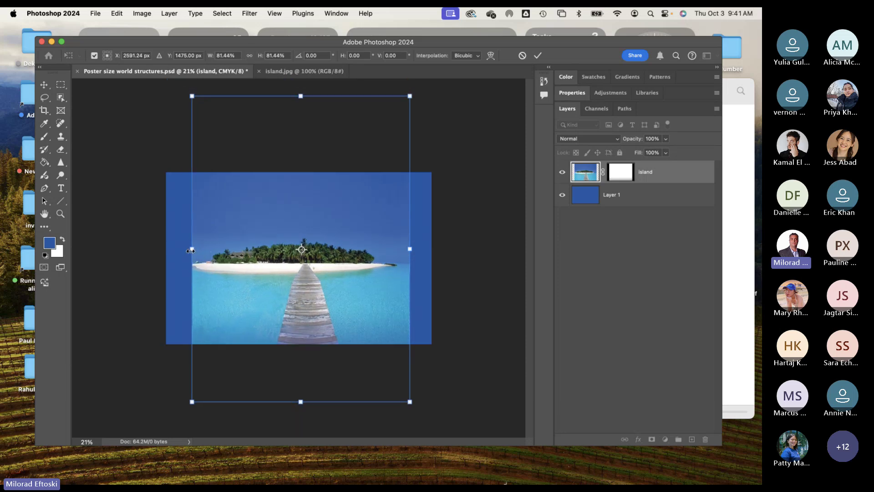
pyautogui.press('Return')
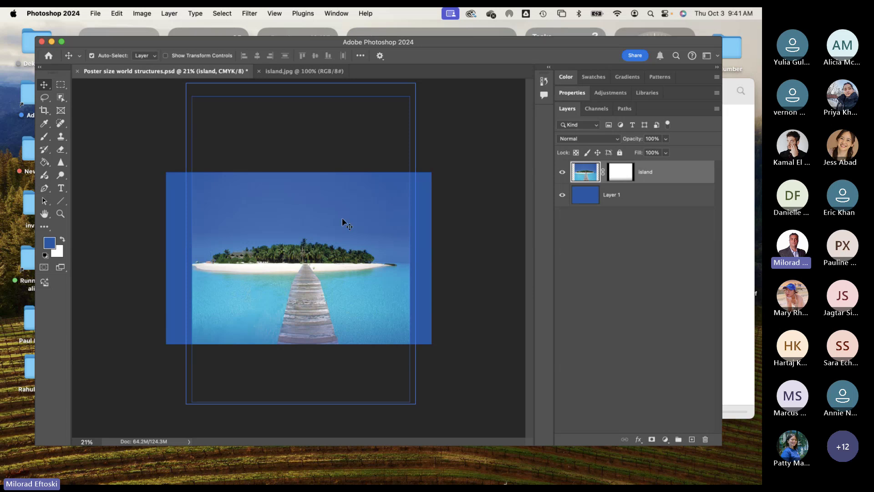
# Step: Toggle the island layer's visibility to compare it with the blue fill, and delete its layer mask
pyautogui.click(562, 172)
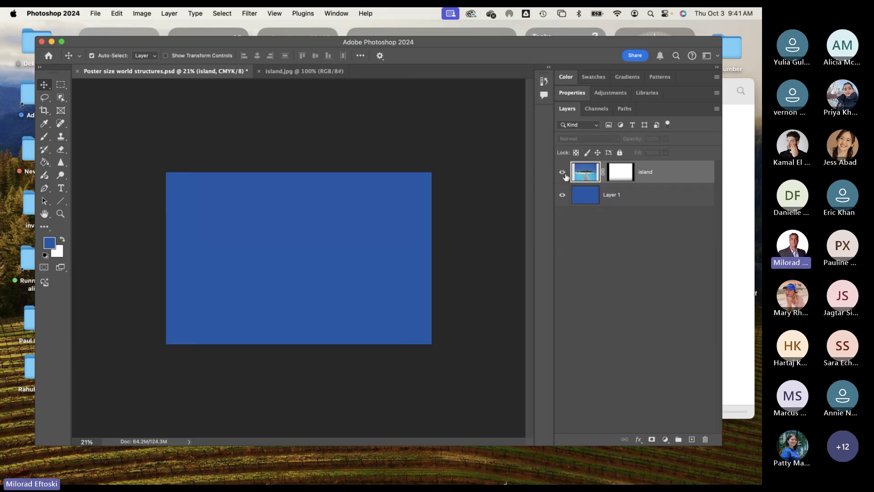
pyautogui.click(563, 173)
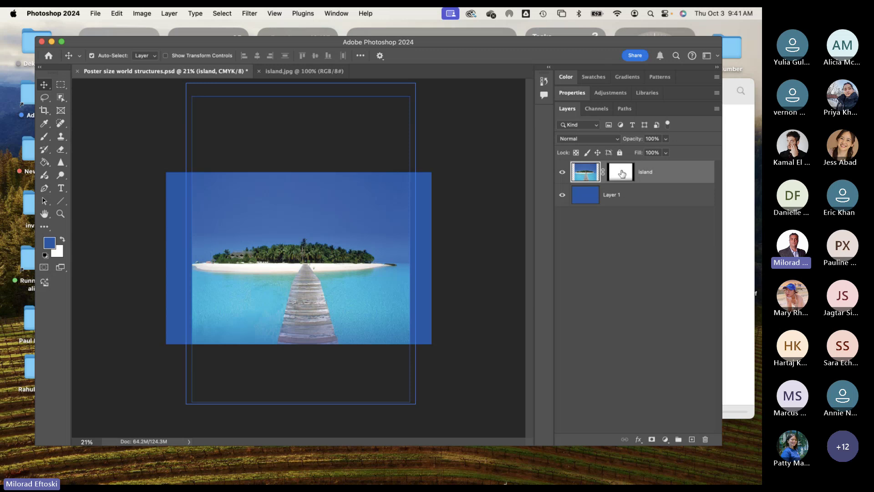
pyautogui.press('Delete')
pyautogui.click(398, 198)
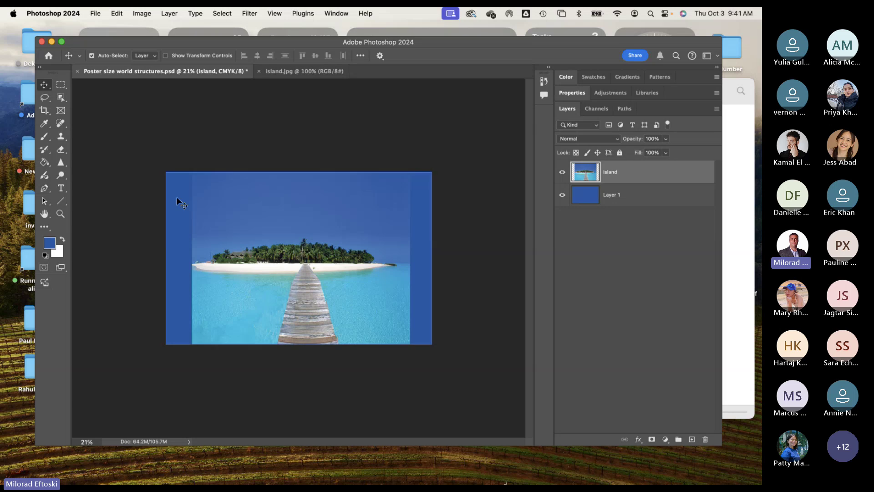
# Step: Select a narrow full-height strip at the island photo's right edge, stretch it to about 314% width past the canvas edge, and deselect
pyautogui.click(61, 84)
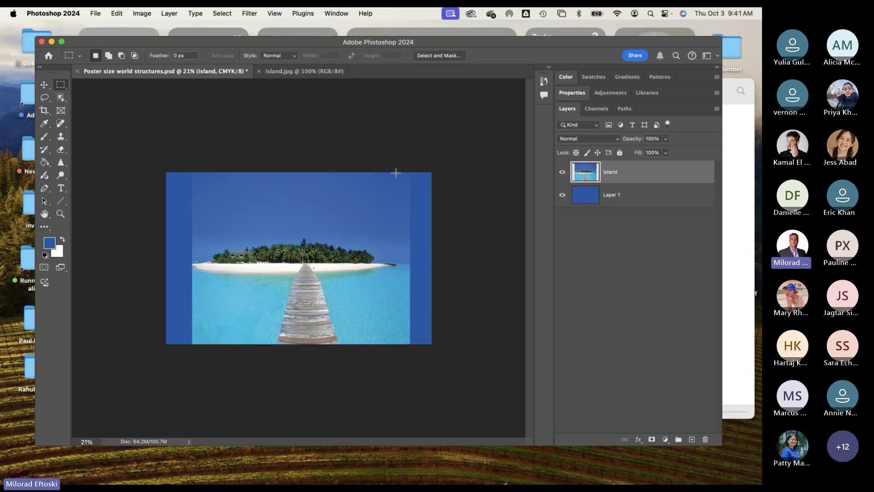
pyautogui.moveTo(395, 173); pyautogui.dragTo(417, 354)
pyautogui.hotkey('shift', 'Right')
pyautogui.hotkey('shift', 'Right')
pyautogui.hotkey('shift', 'Right')
pyautogui.press('super+t')
pyautogui.moveTo(423, 259); pyautogui.dragTo(471, 263)
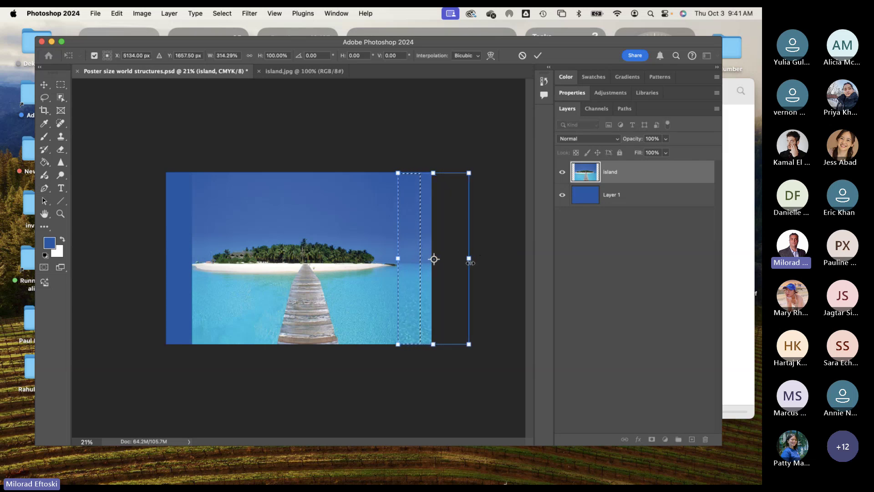
pyautogui.press('Return')
pyautogui.press('super+d')
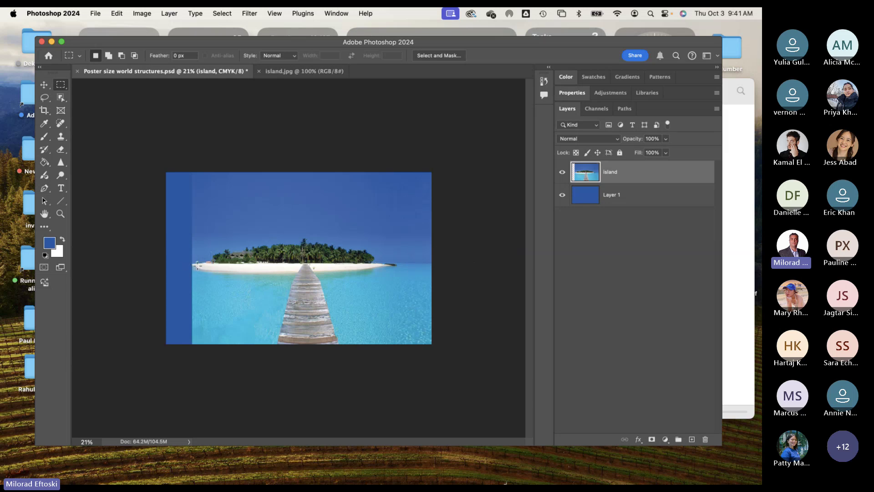
# Step: Try covering the left blue gap with a copy of the right sea-and-sky strip on a new layer, and delete that layer
pyautogui.scroll(5, 194, 266)
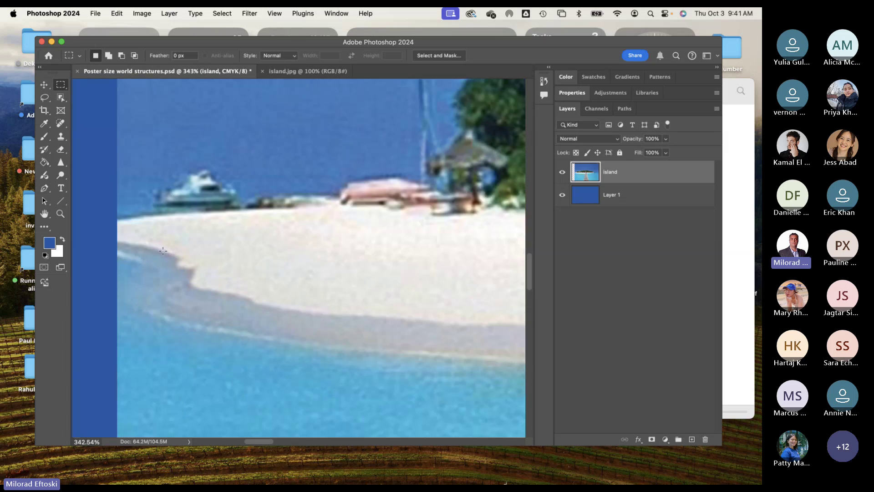
pyautogui.scroll(-3, 161, 252)
pyautogui.scroll(-3, 162, 252)
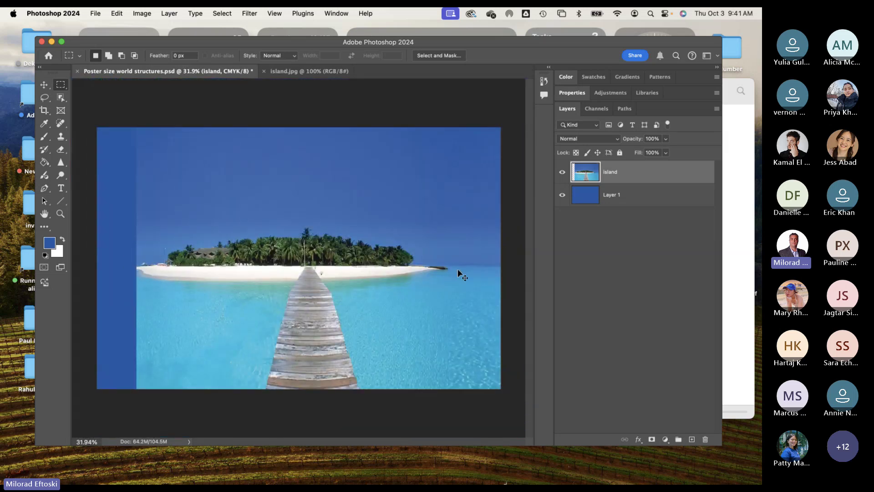
pyautogui.press('super+shift+d')
pyautogui.press('super+j')
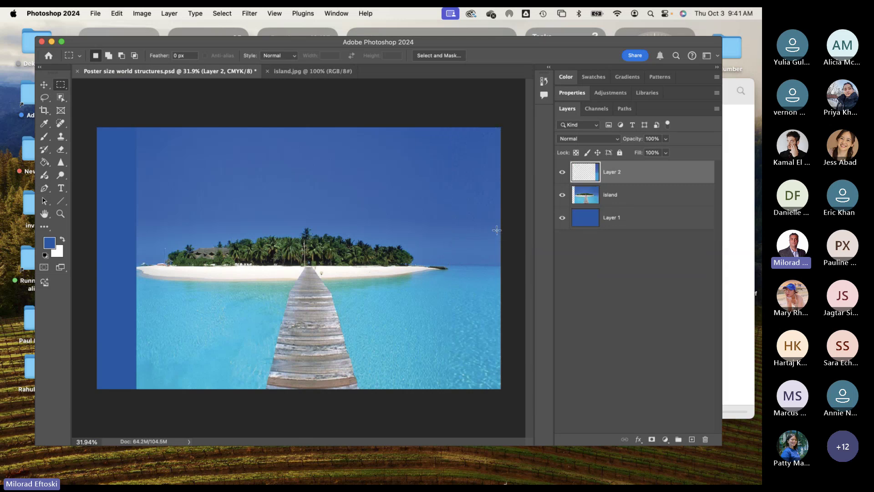
pyautogui.press('v')
pyautogui.moveTo(460, 241); pyautogui.dragTo(117, 232)
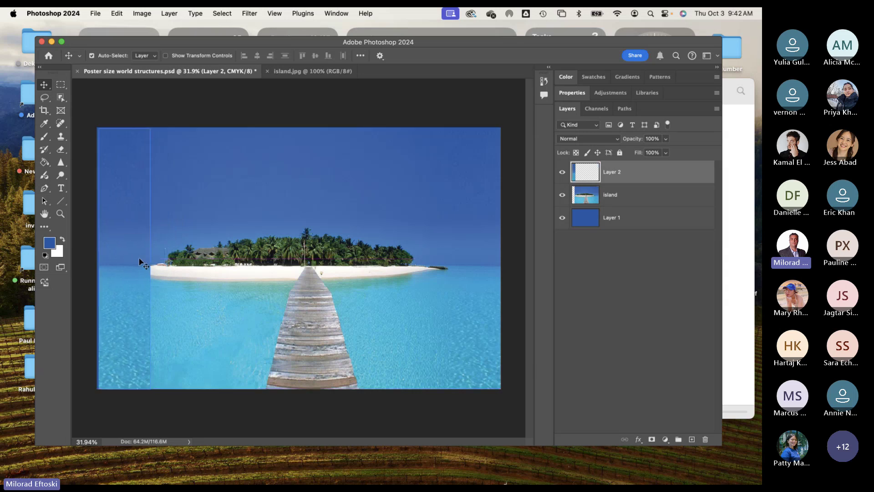
pyautogui.press('BackSpace')
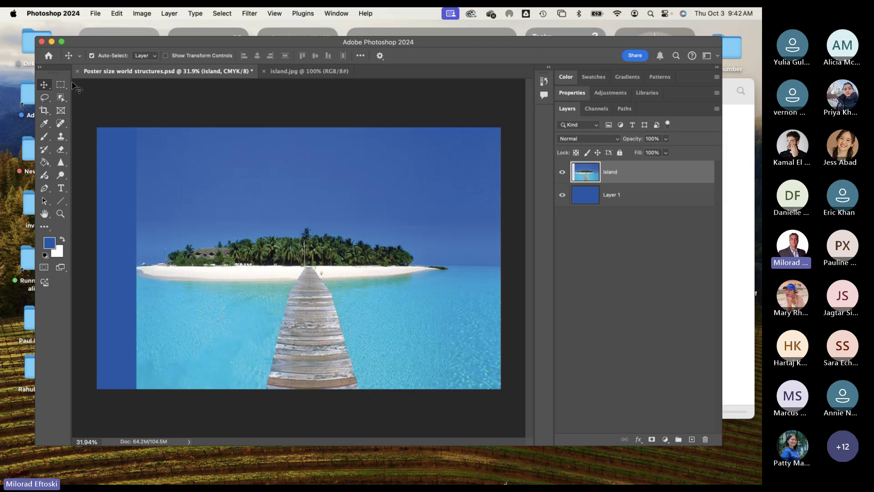
# Step: Select a narrow full-height strip at the island photo's left edge and stretch it to about 304% width, up to the left canvas edge
pyautogui.press('m')
pyautogui.moveTo(136, 126); pyautogui.dragTo(154, 453)
pyautogui.press('super+t')
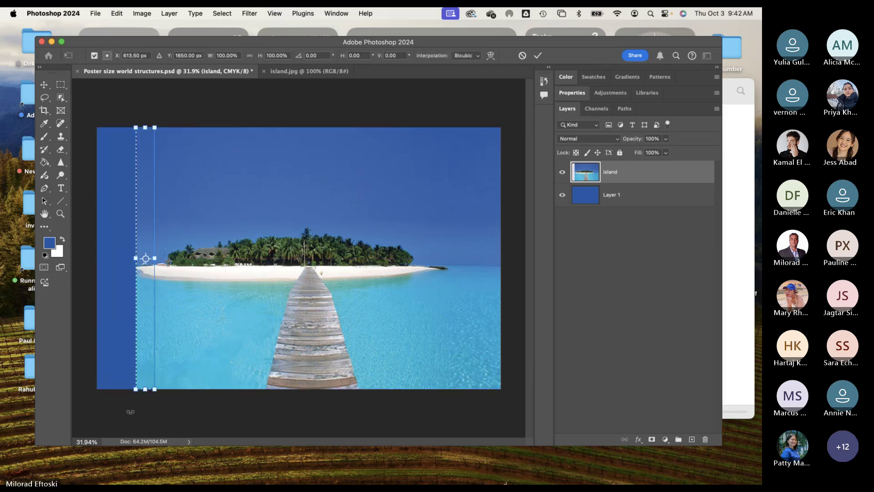
pyautogui.moveTo(136, 257); pyautogui.dragTo(95, 260)
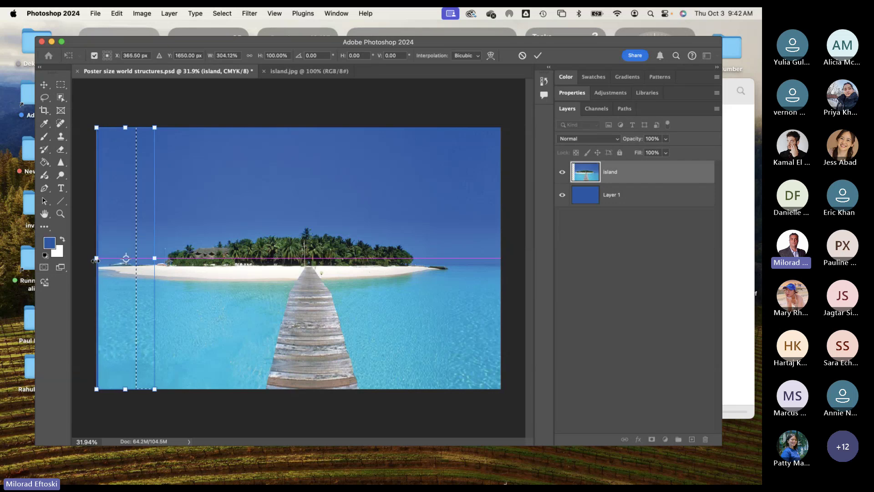
pyautogui.press('Return')
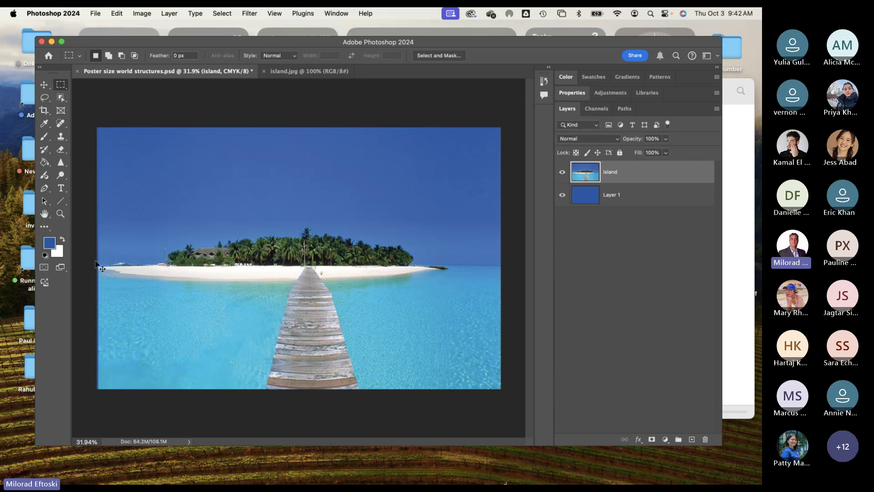
pyautogui.press('super+minus')
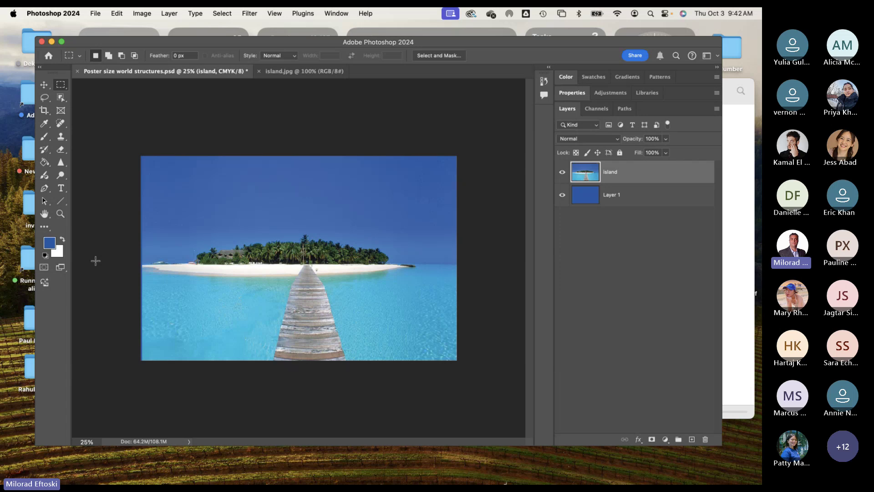
# Step: Preview the saved "Poster size world structures.psd" from the buildings folder in Finder, and return to Photoshop
pyautogui.click(282, 74)
pyautogui.click(217, 72)
pyautogui.click(43, 86)
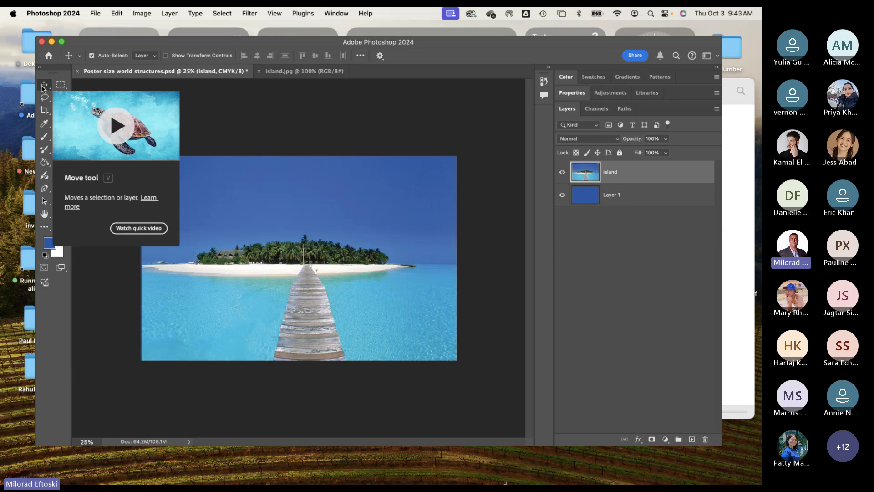
pyautogui.click(739, 224)
pyautogui.click(529, 191)
pyautogui.press('space')
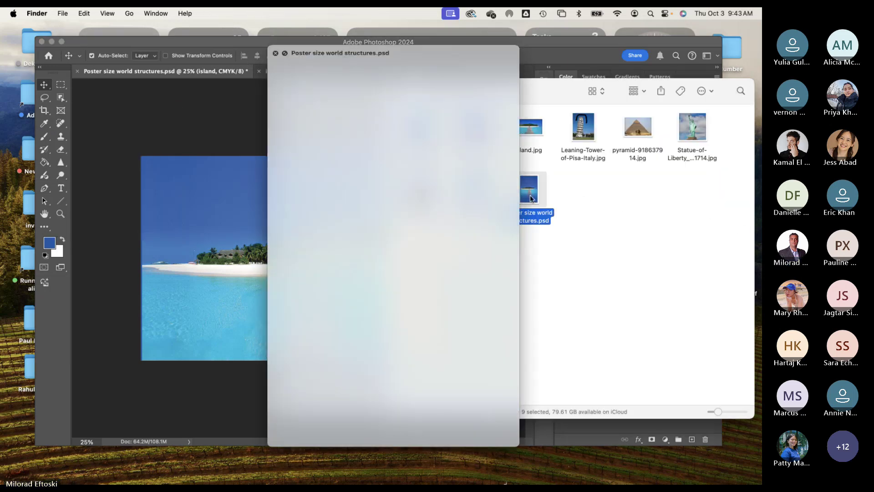
pyautogui.click(156, 122)
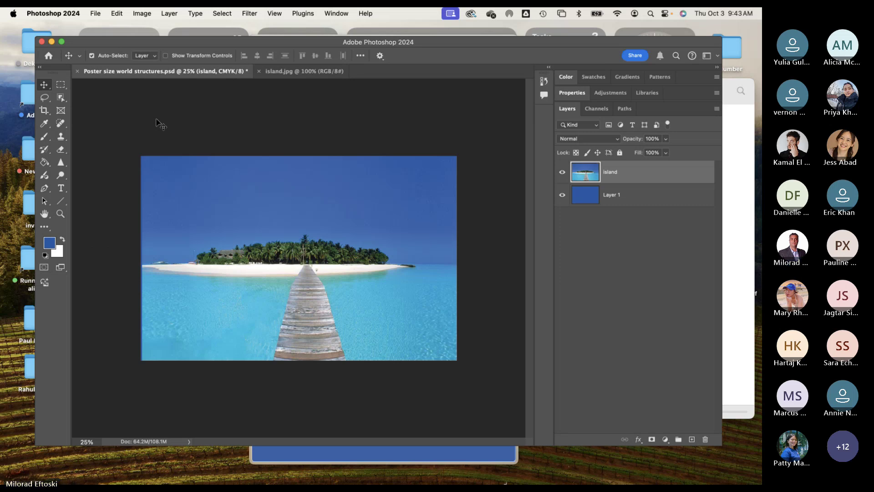
# Step: Close the poster without saving its changes, close island.jpg and the file preview, and reopen "Poster size world structures.psd" from the buildings folder
pyautogui.press('super+w')
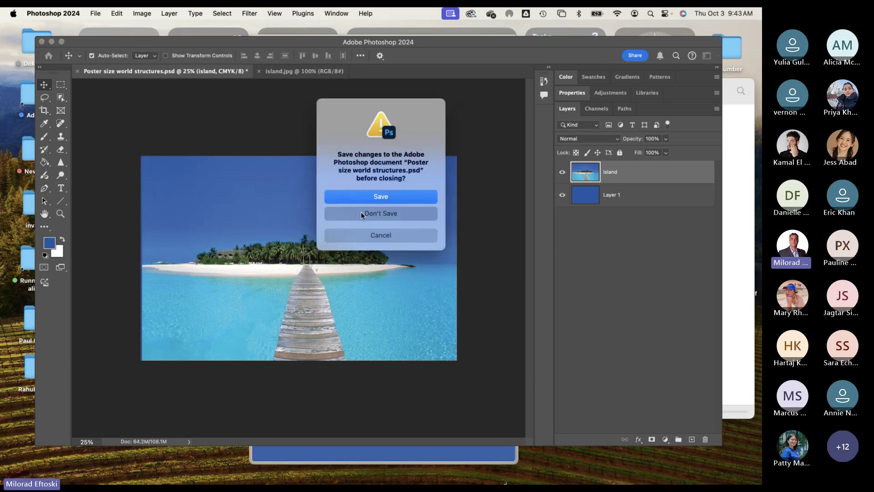
pyautogui.click(371, 213)
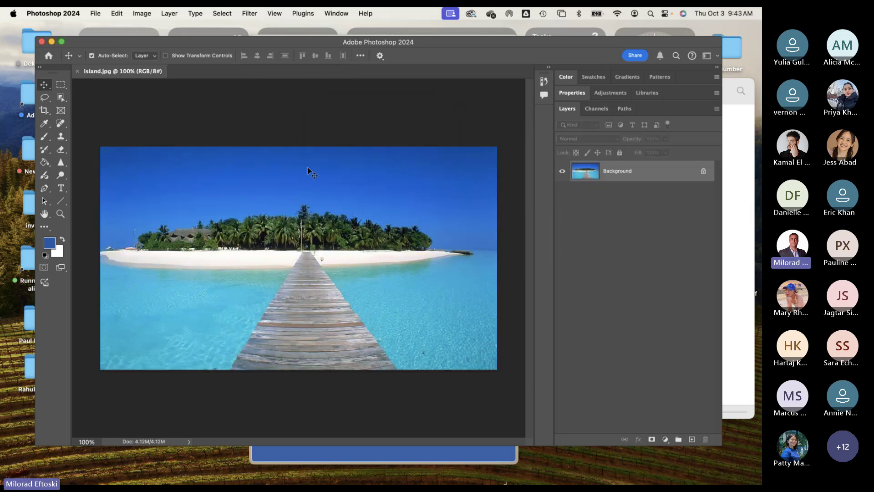
pyautogui.click(77, 71)
pyautogui.press('super+Tab')
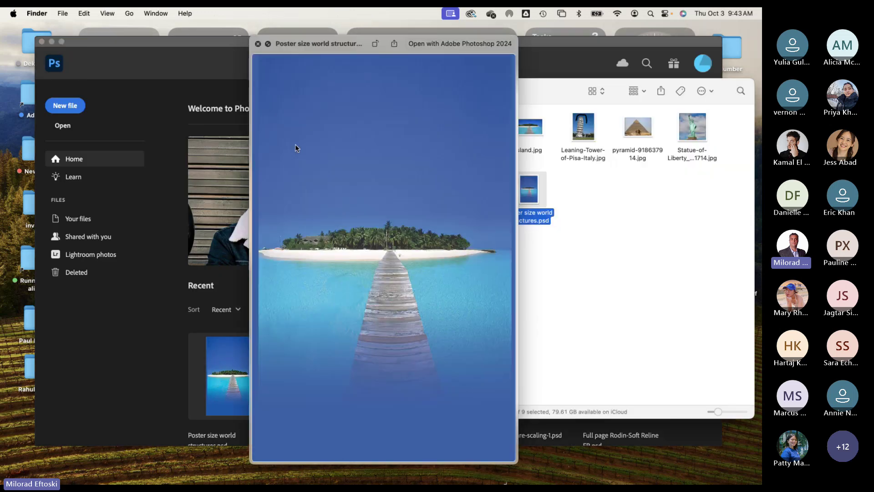
pyautogui.click(258, 44)
pyautogui.click(569, 326)
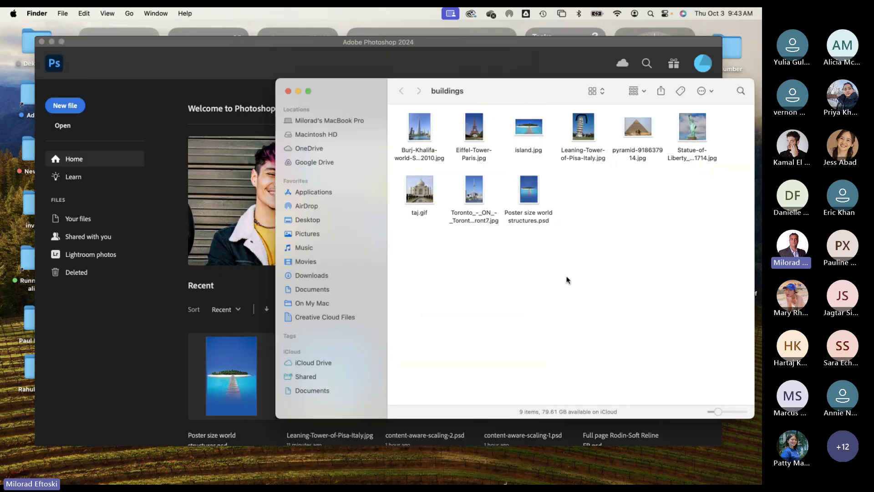
pyautogui.doubleClick(529, 197)
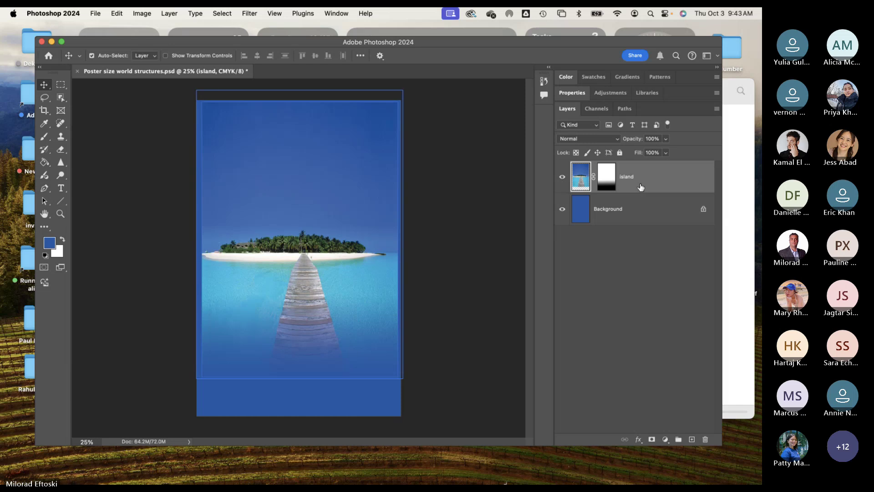
# Step: Nudge the island layer downward in large increments on the reopened portrait poster
pyautogui.hotkey('shift', 'Down')
pyautogui.hotkey('shift', 'Down')
pyautogui.hotkey('shift', 'Down')
pyautogui.hotkey('shift', 'Down')
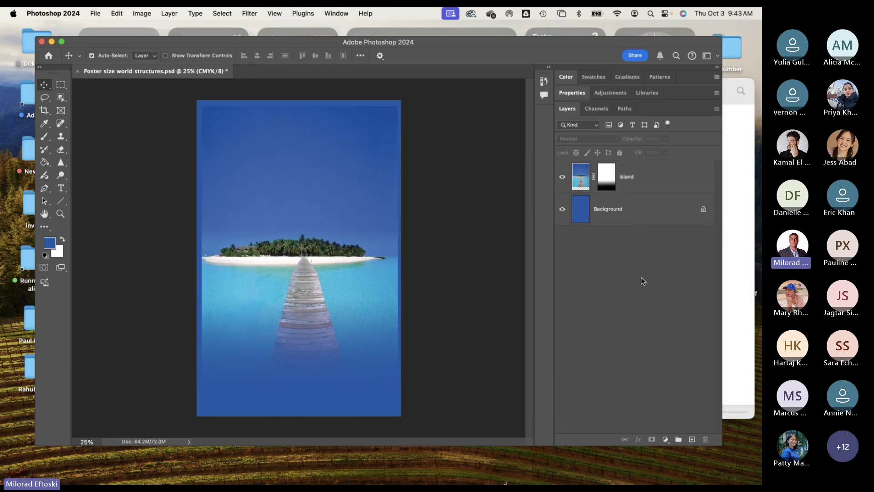
# Step: Nudge the island layer slightly left and up in large increments on the portrait poster, and save the file
pyautogui.hotkey('shift', 'Left')
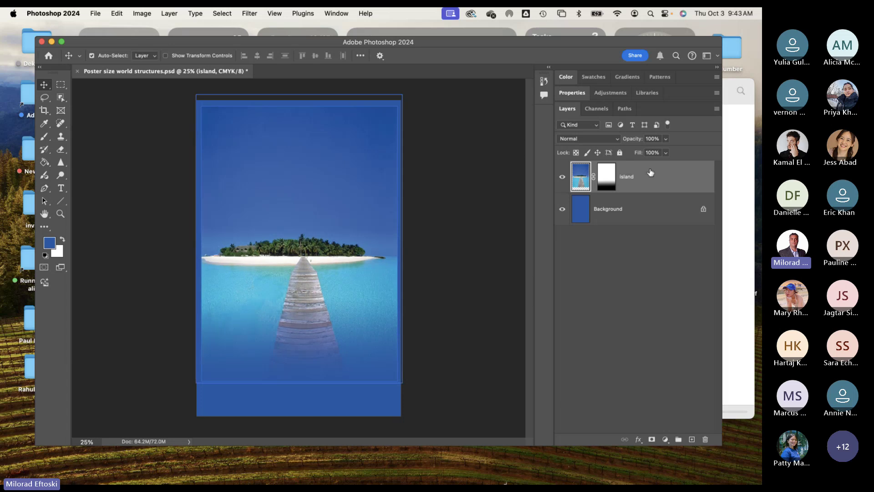
pyautogui.hotkey('shift', 'Up')
pyautogui.hotkey('shift', 'Up')
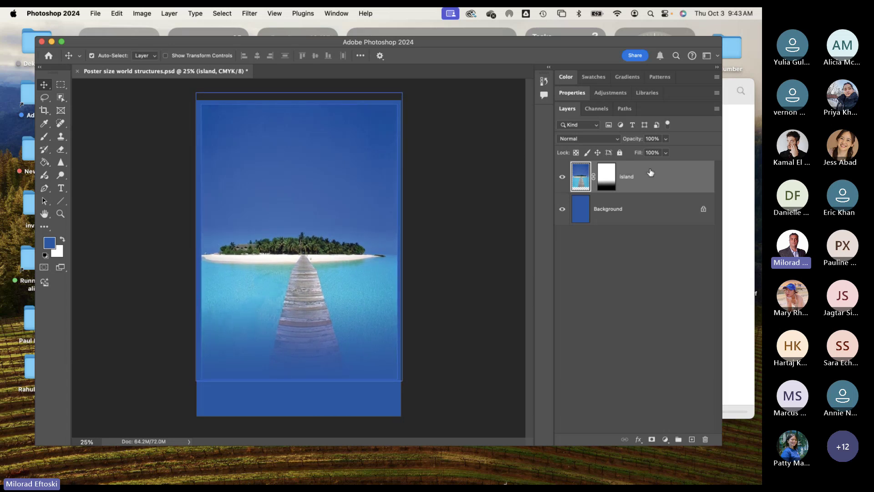
pyautogui.click(609, 300)
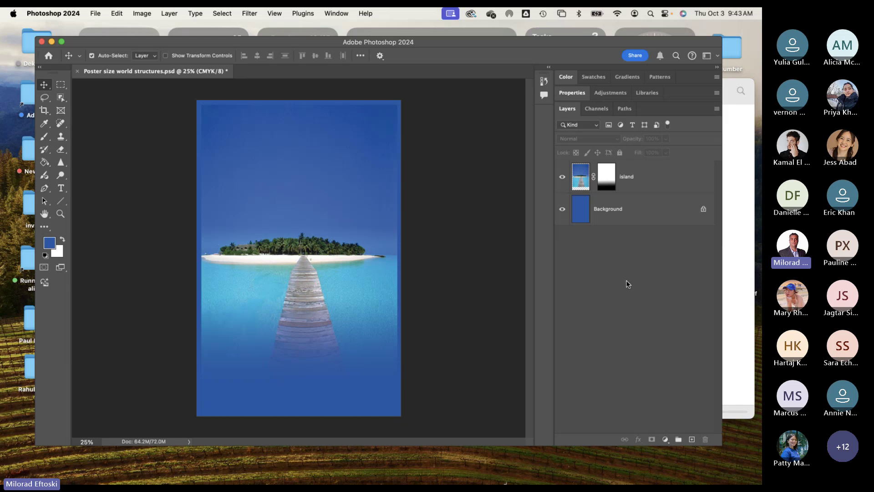
pyautogui.click(655, 184)
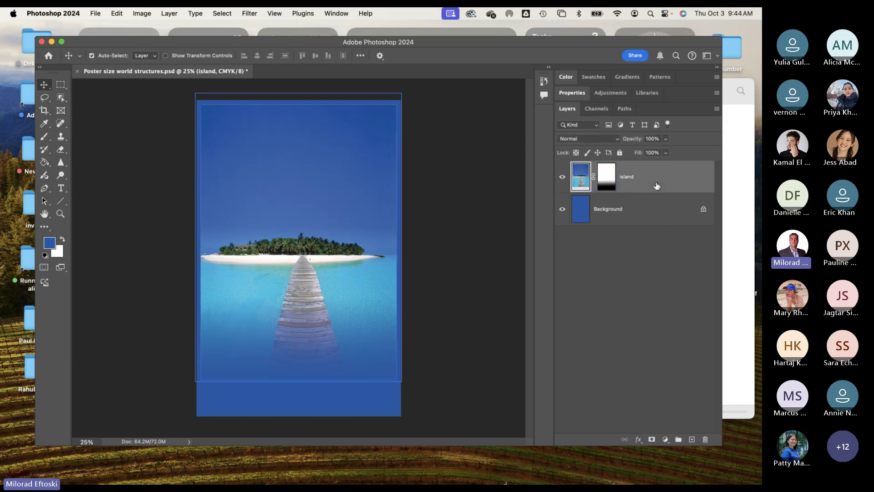
pyautogui.click(622, 278)
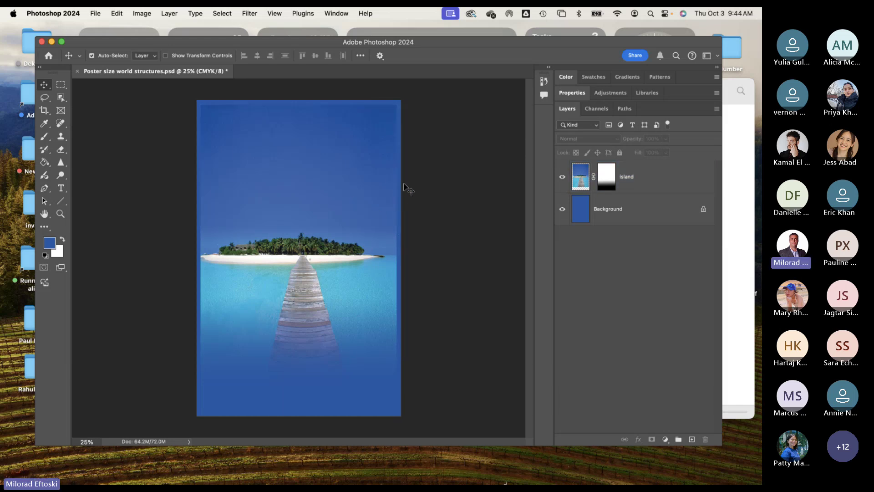
pyautogui.press('super+s')
# Step: Place Leaning-Tower-of-Pisa-Italy.jpg from the buildings folder onto the poster, scaled to 19.26% and positioned over the island's right end
pyautogui.click(733, 252)
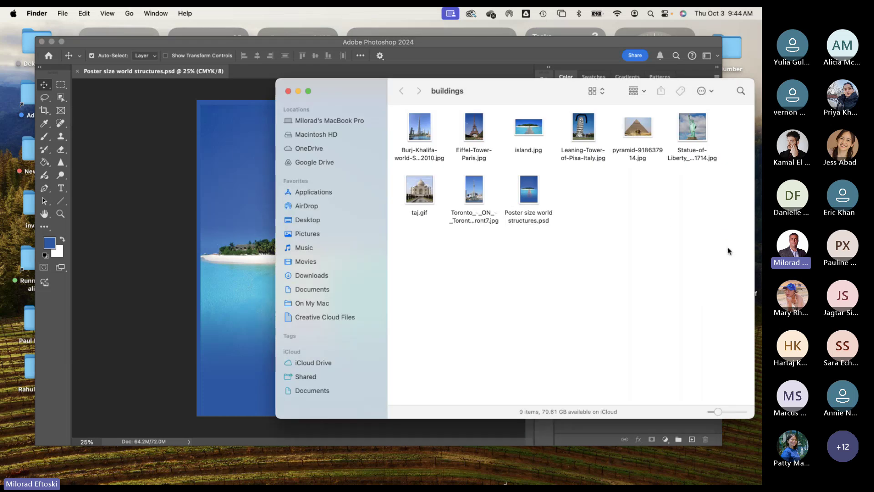
pyautogui.moveTo(471, 93); pyautogui.dragTo(528, 110)
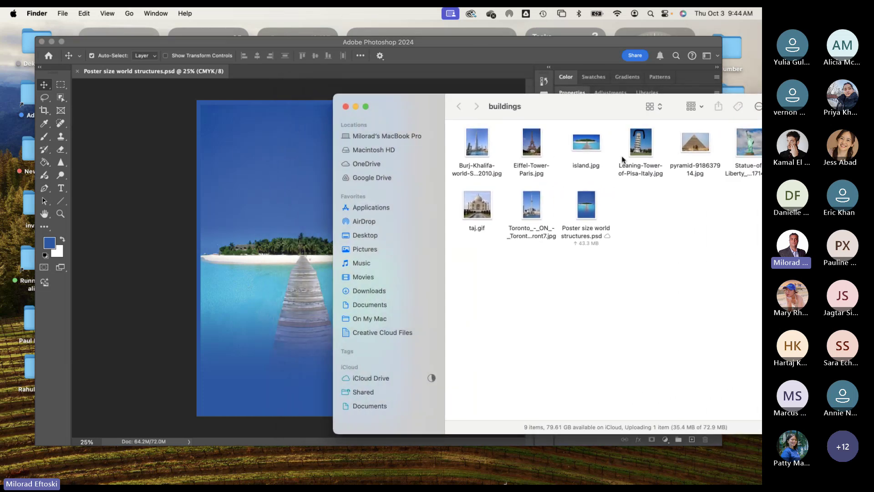
pyautogui.moveTo(642, 145); pyautogui.dragTo(301, 273)
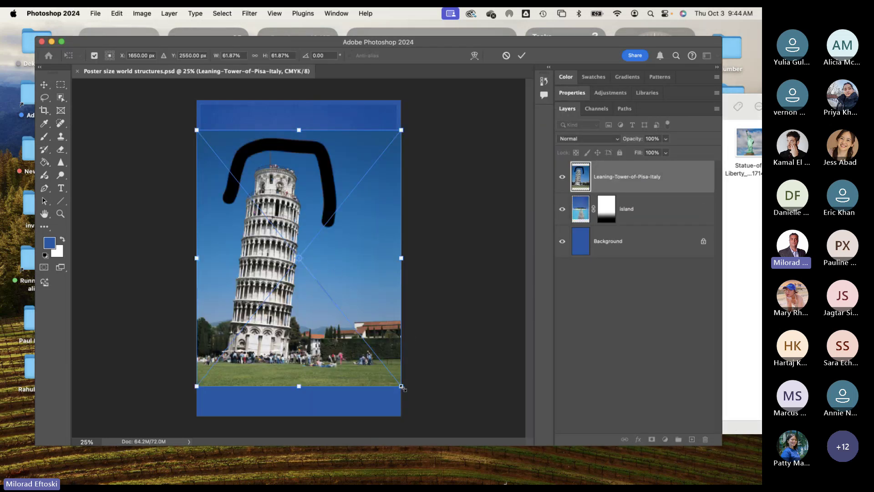
pyautogui.moveTo(402, 386); pyautogui.dragTo(293, 237)
pyautogui.moveTo(283, 176); pyautogui.dragTo(376, 223)
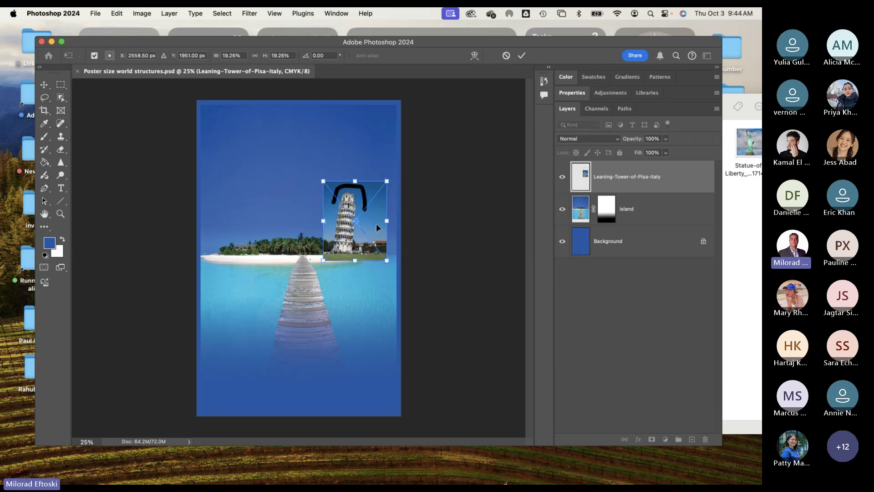
pyautogui.press('Return')
# Step: Activate the Eraser tool for the placed tower photo and enlarge its brush to 200 px
pyautogui.scroll(5, 361, 234)
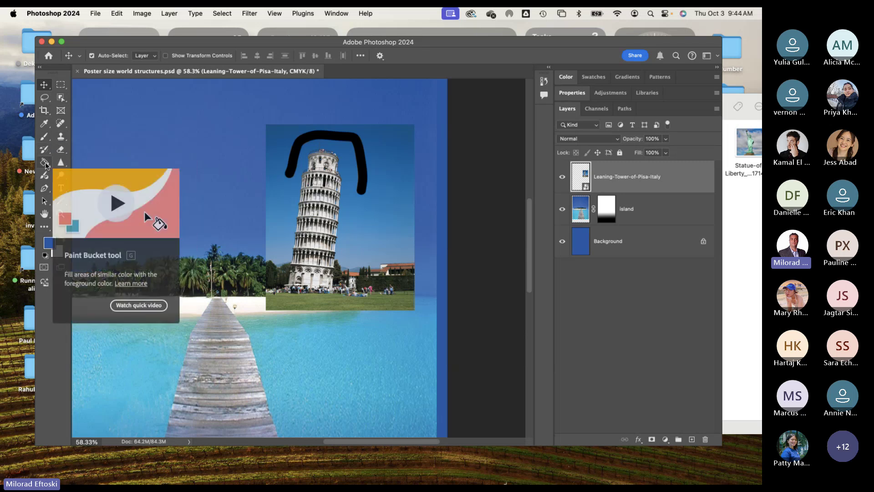
pyautogui.click(60, 150)
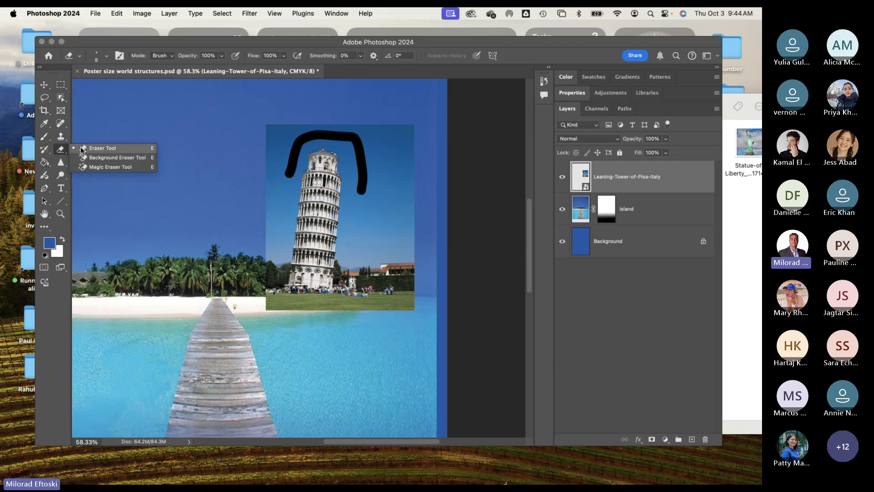
pyautogui.click(102, 147)
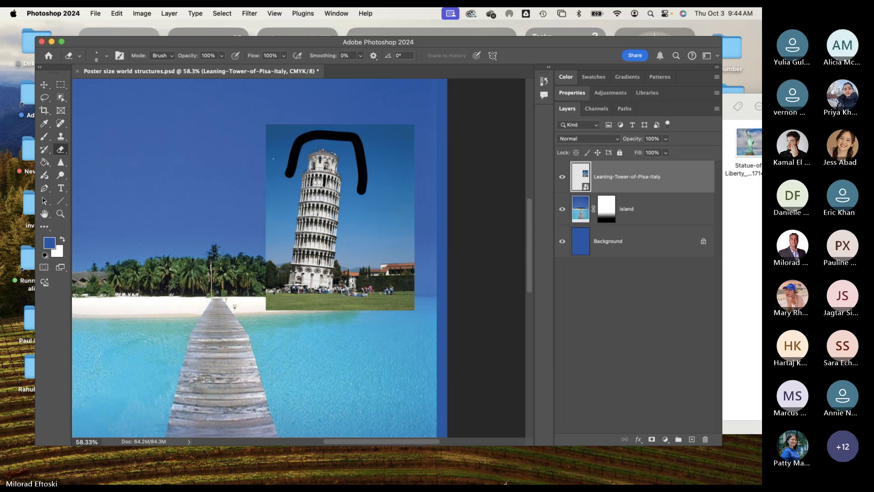
pyautogui.press(']')
pyautogui.press(']')
pyautogui.press(']')
pyautogui.press(']')
pyautogui.press(']')
pyautogui.press(']')
pyautogui.press(']')
pyautogui.press(']')
pyautogui.press(']')
pyautogui.press(']')
pyautogui.press(']')
pyautogui.press(']')
pyautogui.press(']')
pyautogui.press(']')
pyautogui.press(']')
pyautogui.press(']')
pyautogui.press(']')
pyautogui.press(']')
# Step: Try to erase the sky near the tower photo's upper-left corner, declining to rasterize the smart object
pyautogui.click(270, 142)
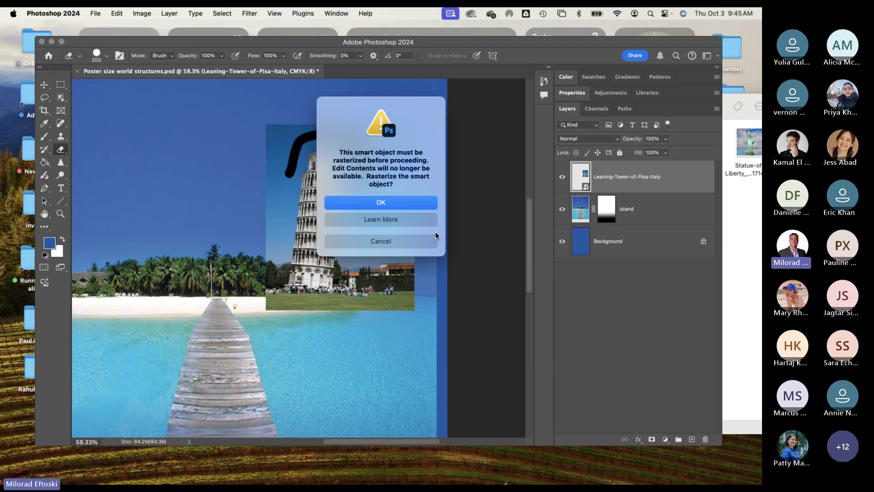
pyautogui.click(420, 241)
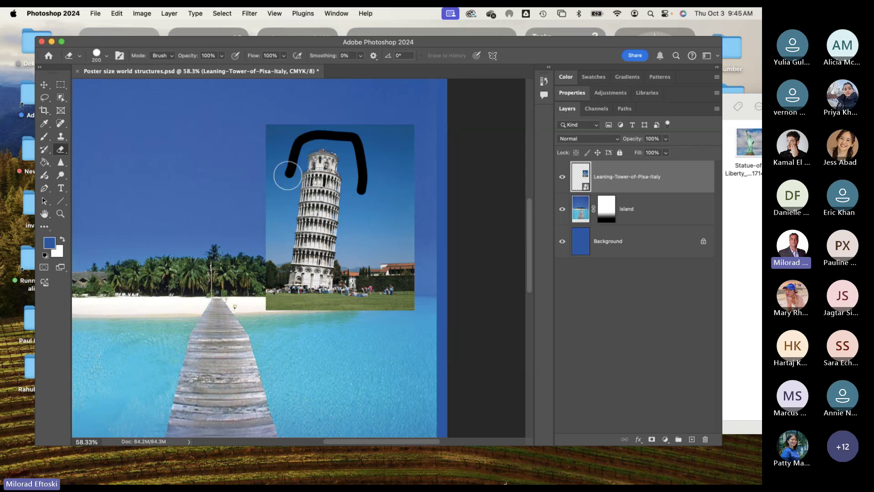
pyautogui.click(264, 158)
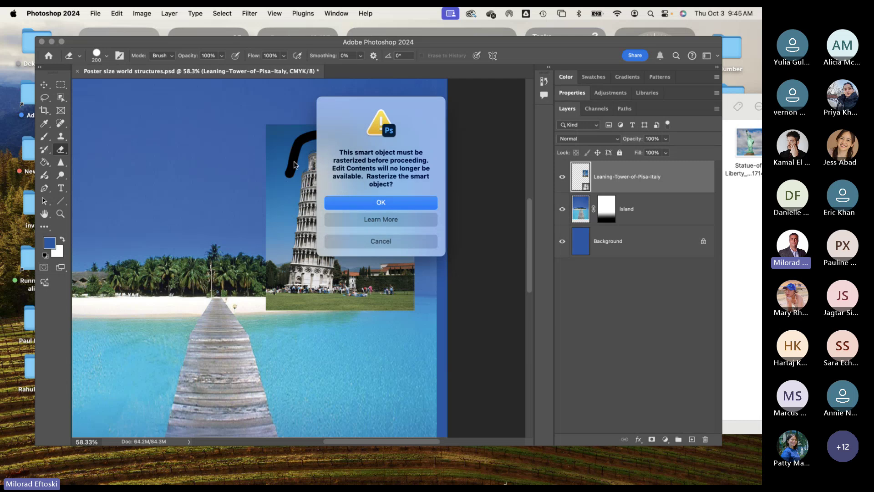
pyautogui.click(349, 245)
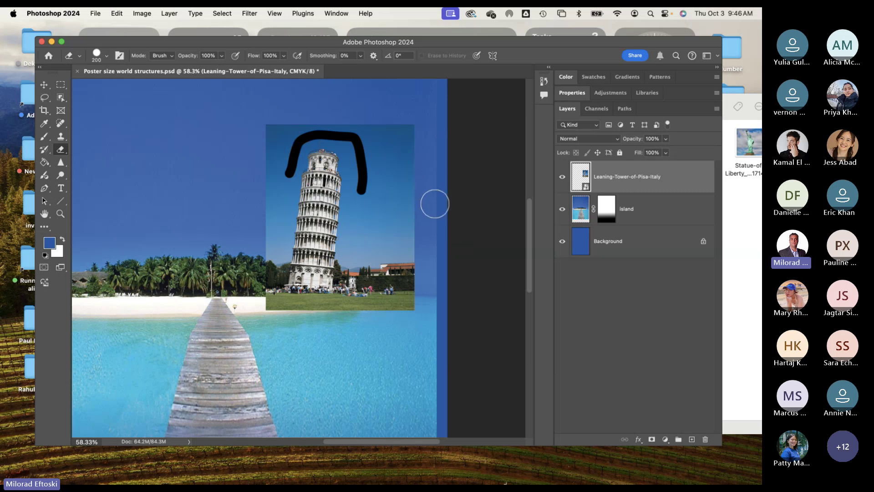
pyautogui.click(273, 131)
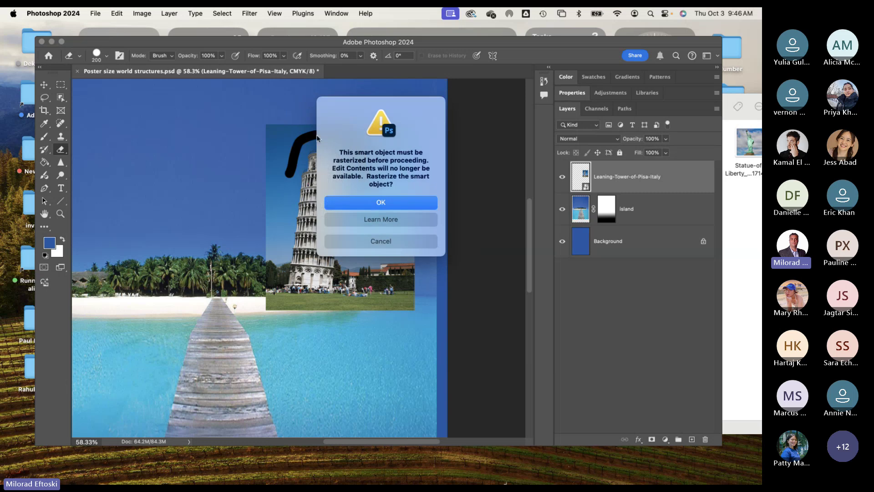
# Step: Rasterize the Leaning-Tower-of-Pisa-Italy layer and erase the sky and grounds surrounding the tower
pyautogui.click(394, 208)
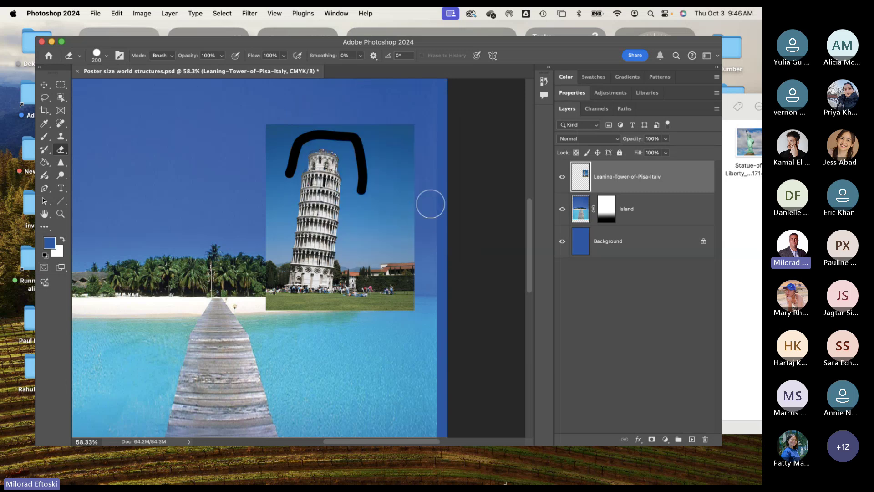
pyautogui.moveTo(285, 115)
pyautogui.mouseDown()
pyautogui.moveTo(322, 96)
pyautogui.moveTo(325, 114)
pyautogui.moveTo(369, 120)
pyautogui.moveTo(346, 136)
pyautogui.moveTo(406, 188)
pyautogui.moveTo(386, 206)
pyautogui.moveTo(367, 173)
pyautogui.moveTo(383, 292)
pyautogui.moveTo(357, 189)
pyautogui.moveTo(352, 264)
pyautogui.moveTo(402, 210)
pyautogui.moveTo(421, 206)
pyautogui.moveTo(419, 284)
pyautogui.moveTo(413, 244)
pyautogui.moveTo(417, 269)
pyautogui.moveTo(308, 308)
pyautogui.moveTo(270, 296)
pyautogui.moveTo(287, 226)
pyautogui.moveTo(289, 153)
pyautogui.moveTo(286, 196)
pyautogui.moveTo(325, 111)
pyautogui.moveTo(377, 143)
pyautogui.mouseUp()
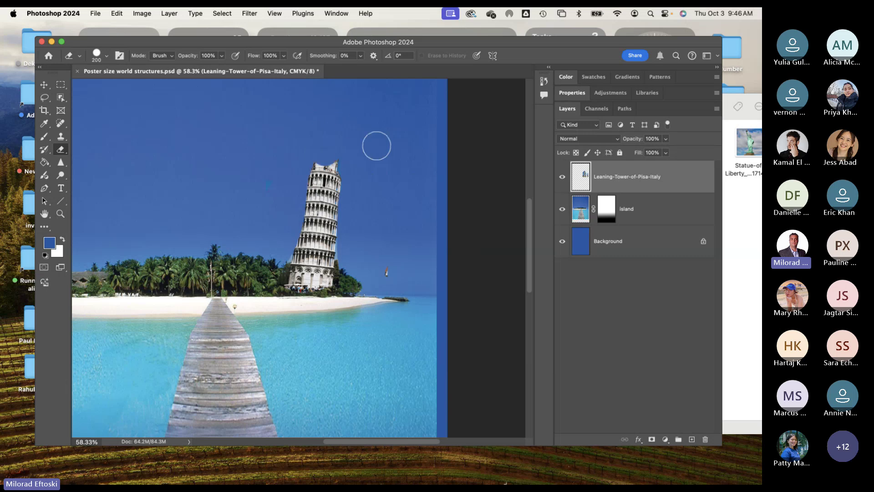
# Step: Delete the Leaning-Tower-of-Pisa-Italy layer from the world structures poster
pyautogui.click(44, 84)
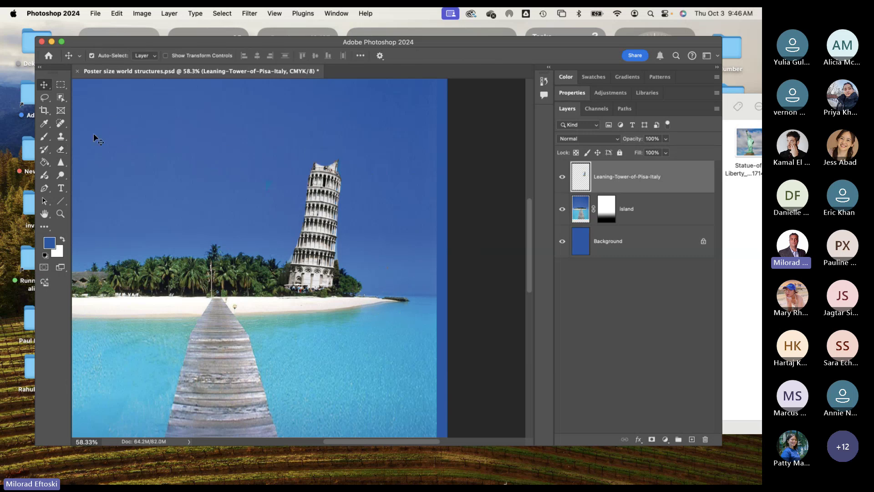
pyautogui.moveTo(314, 225); pyautogui.dragTo(304, 214)
pyautogui.press('Delete')
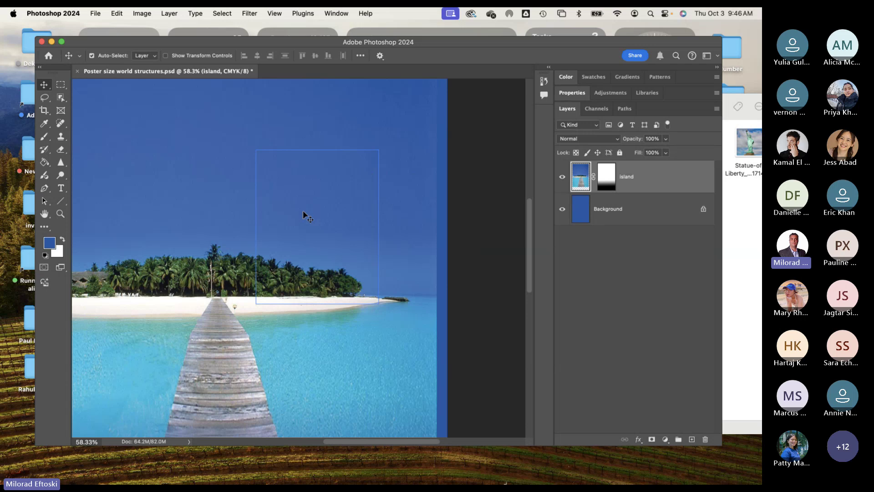
# Step: Switch to Finder, put away the buildings window and open the Layers folder inside Class 4
pyautogui.click(732, 212)
pyautogui.moveTo(572, 111); pyautogui.dragTo(443, 154)
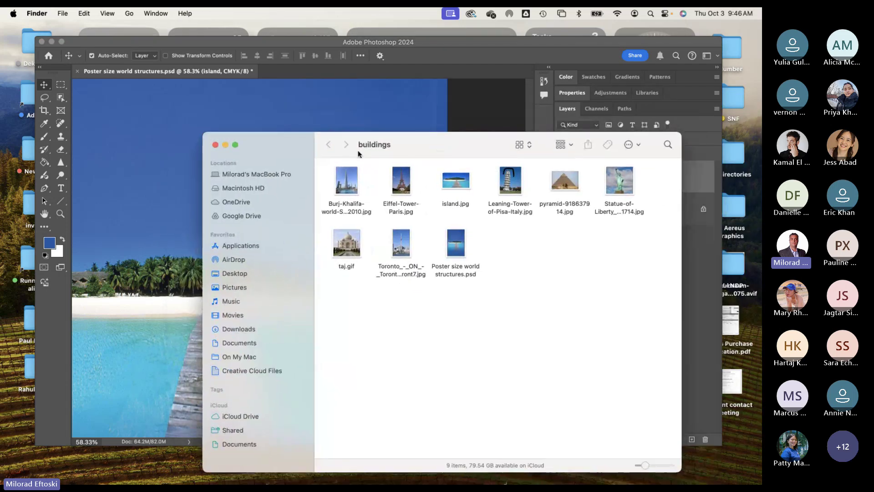
pyautogui.click(226, 145)
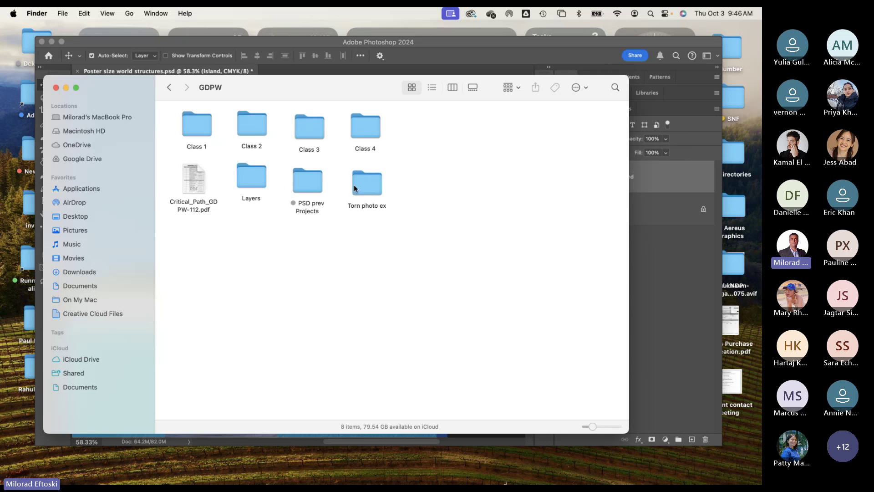
pyautogui.doubleClick(366, 128)
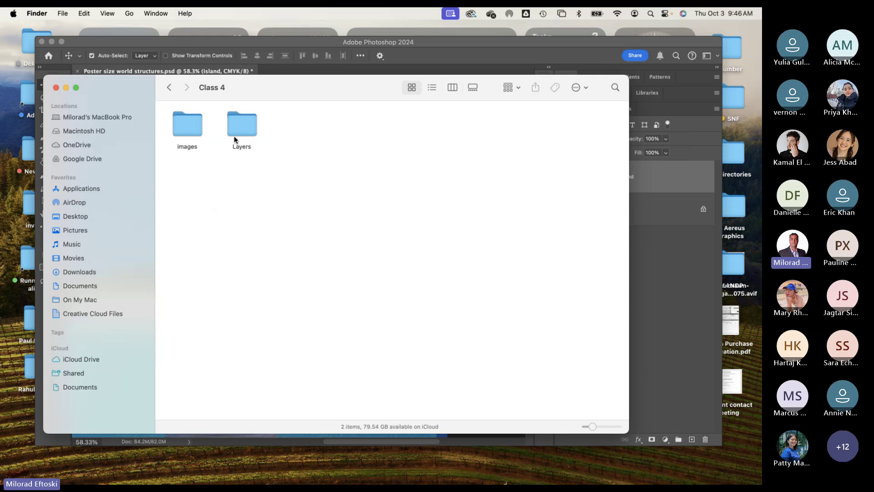
pyautogui.click(241, 131)
pyautogui.doubleClick(241, 131)
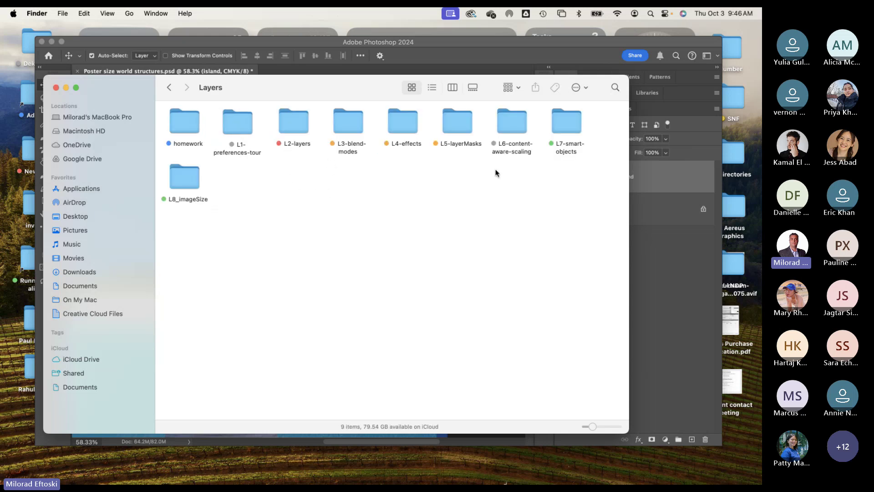
# Step: Look through the L6-content-aware-scaling and L1-preferences-tour lesson folders, returning to the Layers folder
pyautogui.click(506, 122)
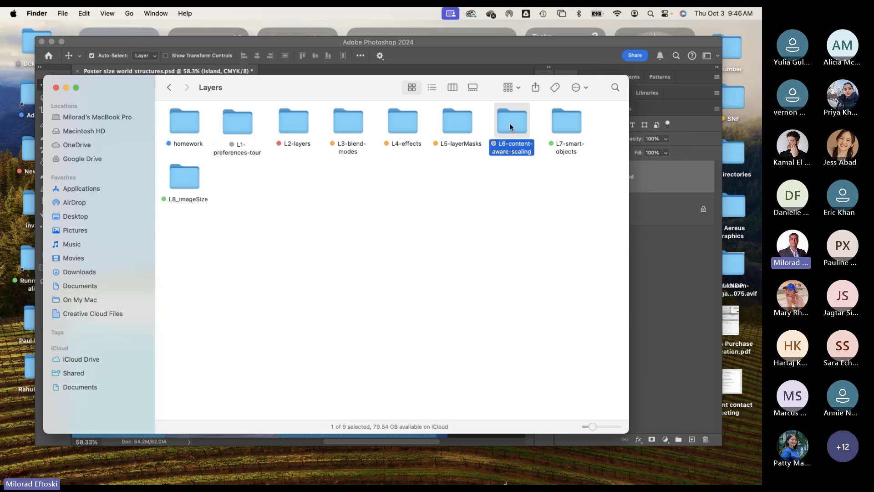
pyautogui.moveTo(385, 90); pyautogui.dragTo(439, 112)
pyautogui.doubleClick(564, 145)
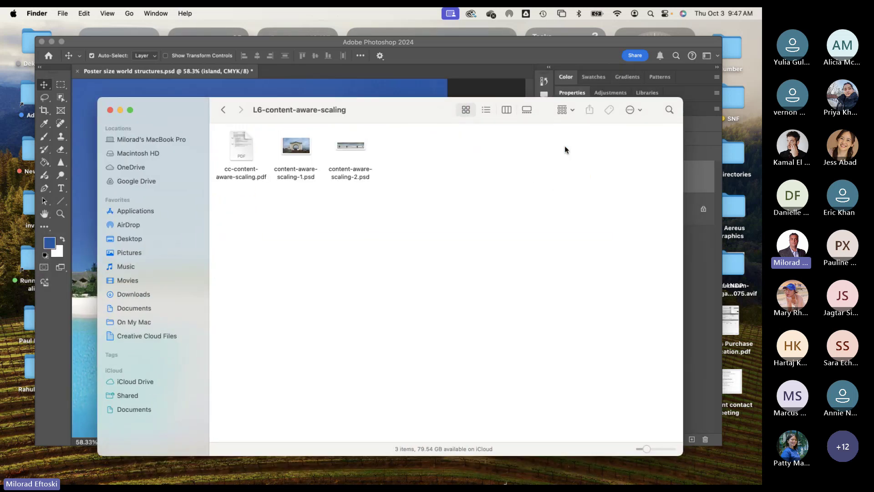
pyautogui.click(222, 110)
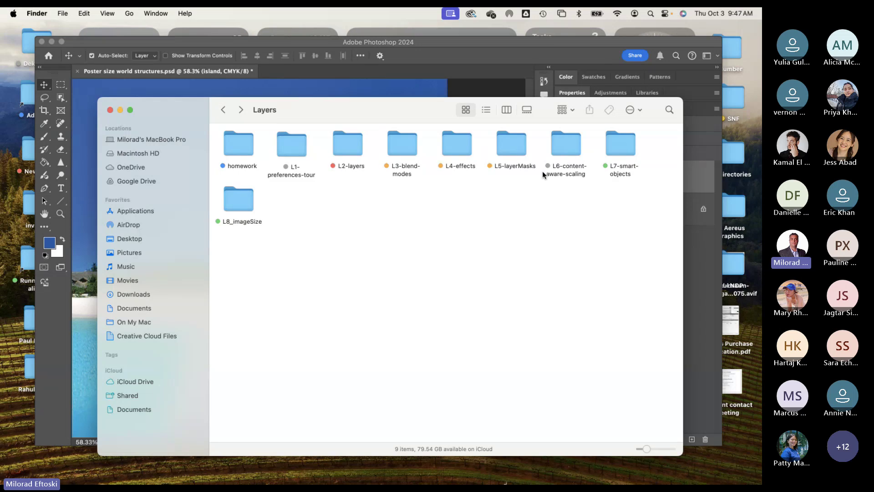
pyautogui.doubleClick(563, 145)
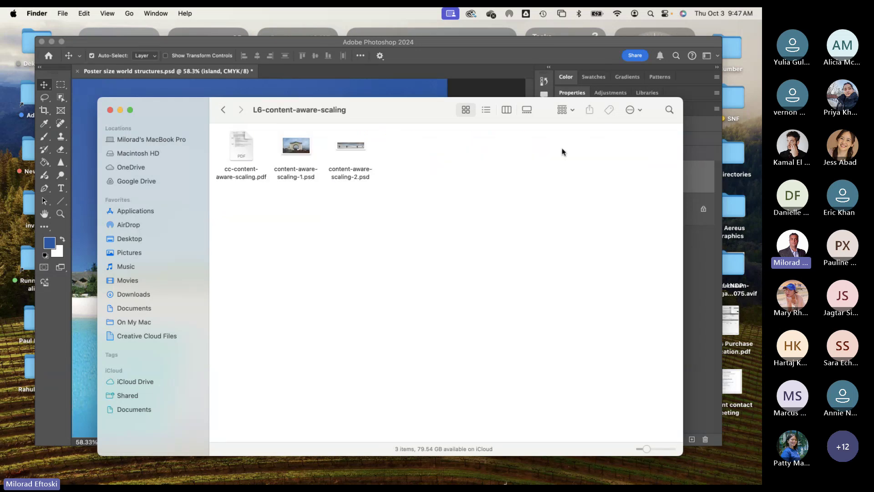
pyautogui.click(223, 110)
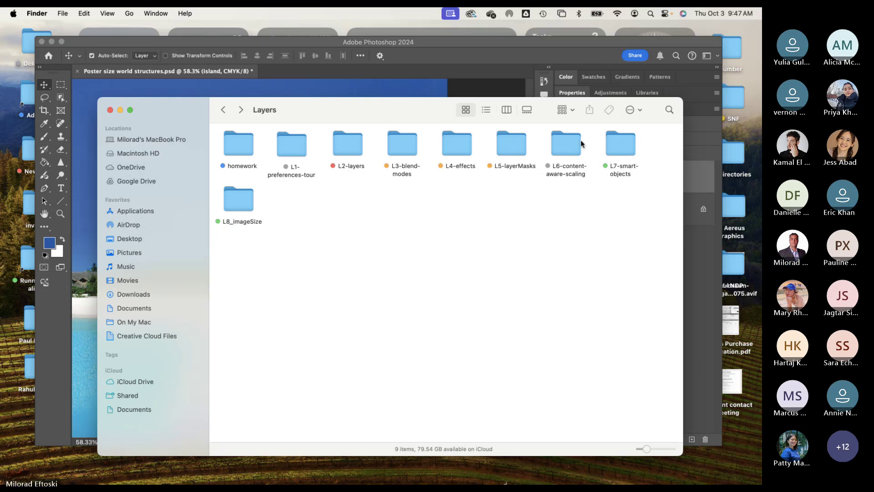
pyautogui.doubleClick(306, 147)
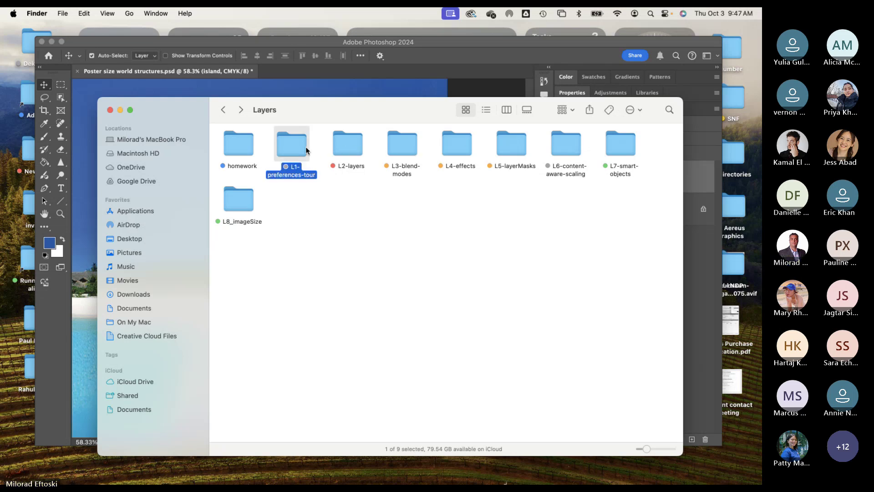
pyautogui.click(224, 112)
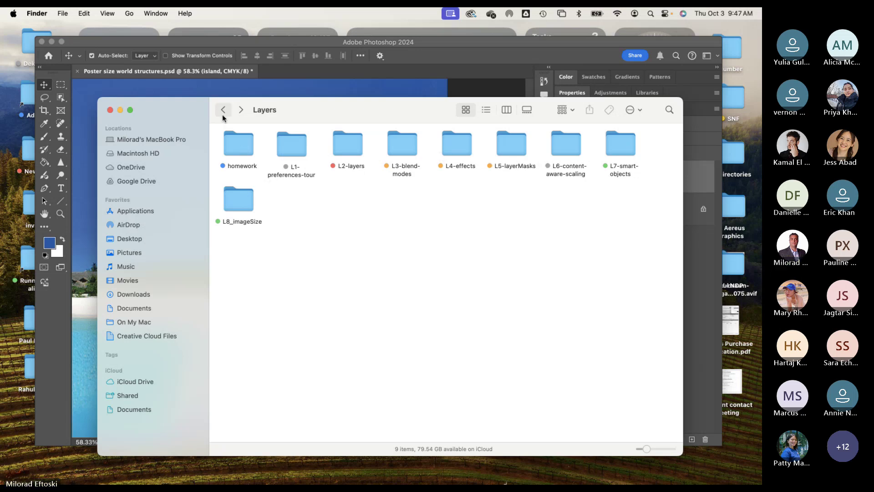
pyautogui.moveTo(319, 115); pyautogui.dragTo(335, 121)
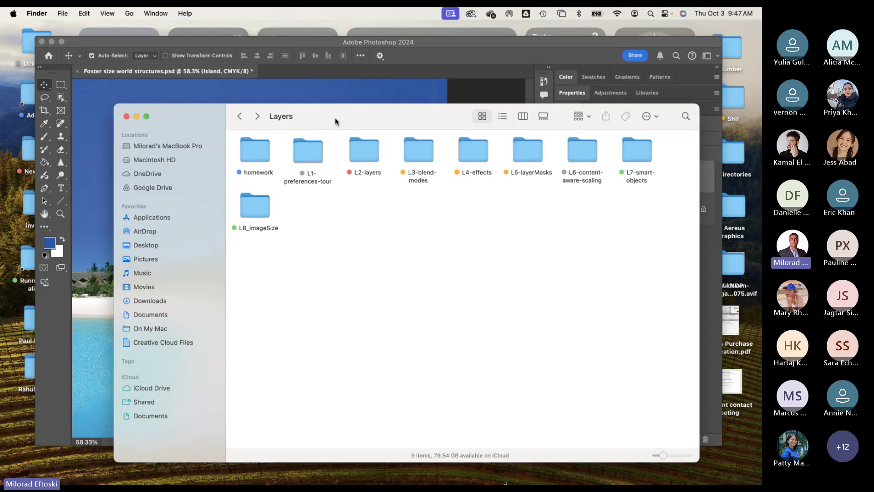
pyautogui.doubleClick(585, 162)
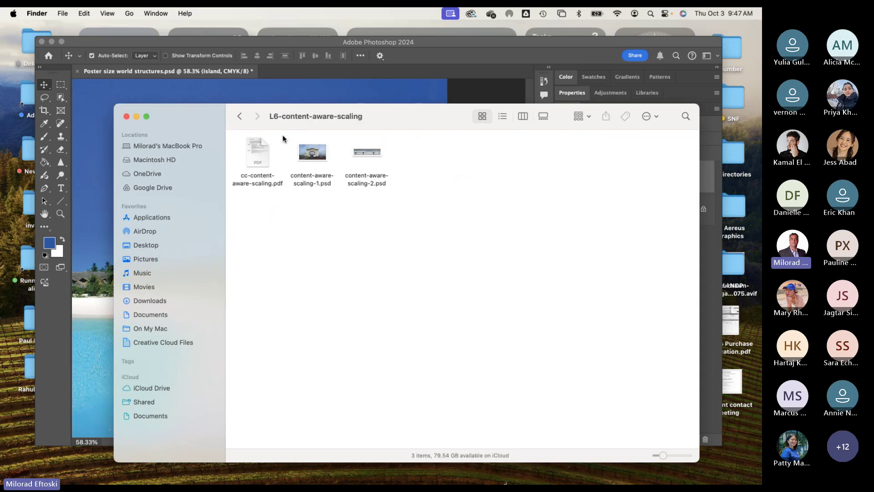
pyautogui.click(239, 116)
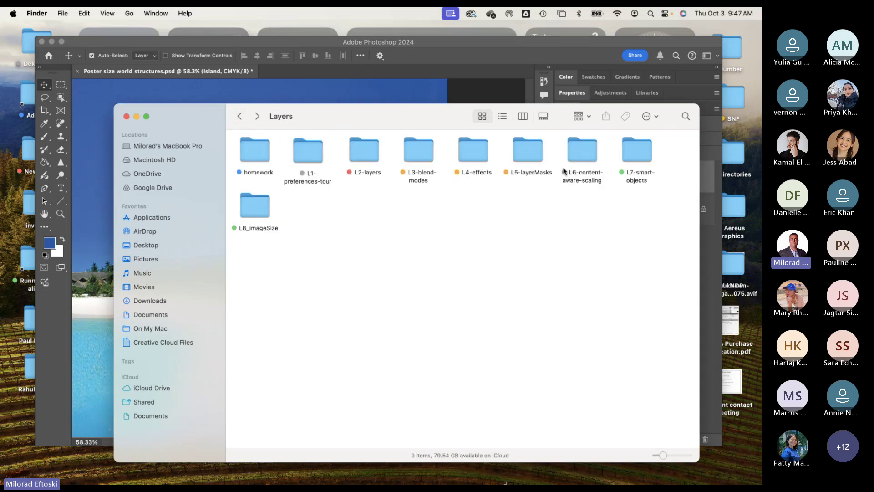
# Step: Open the L7-smart-objects folder and read through the cc-smartobjects.pdf instructions in a quick preview
pyautogui.click(638, 159)
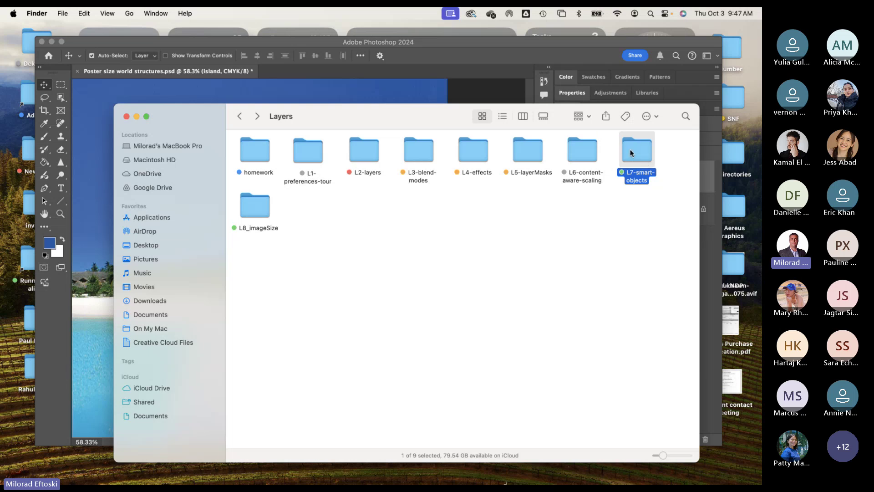
pyautogui.doubleClick(631, 153)
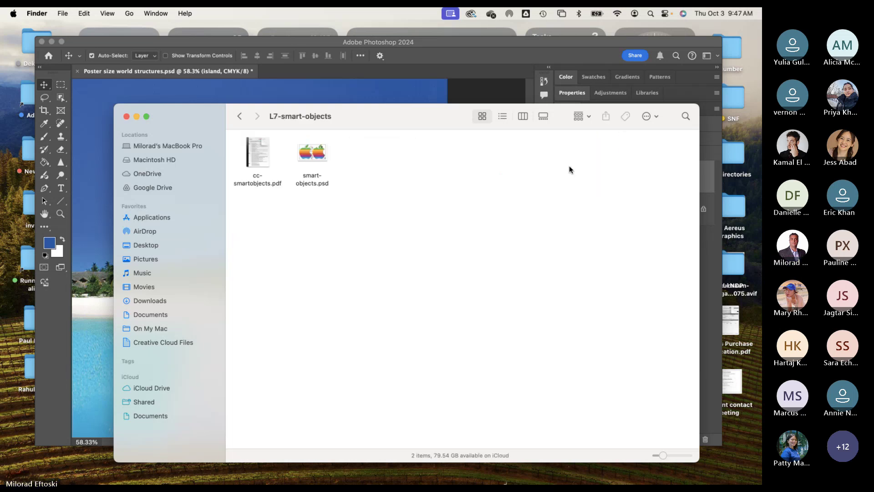
pyautogui.click(255, 152)
pyautogui.press('space')
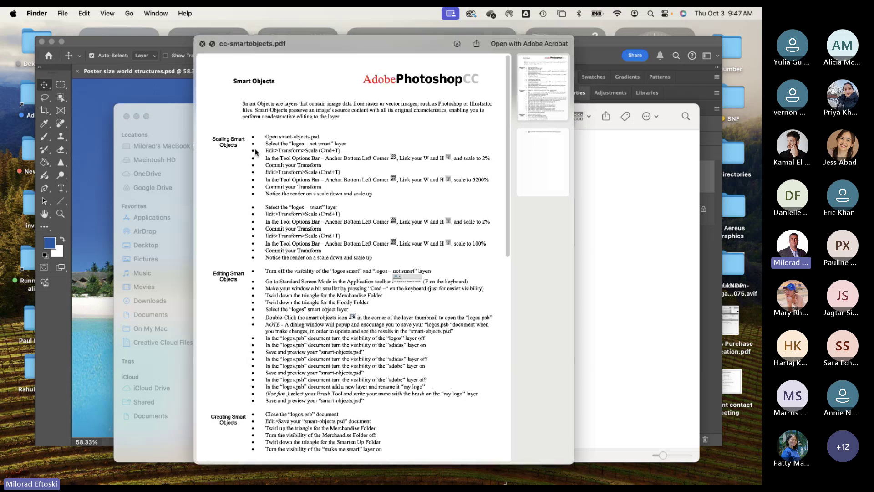
pyautogui.scroll(-10, 381, 267)
pyautogui.scroll(9, 375, 261)
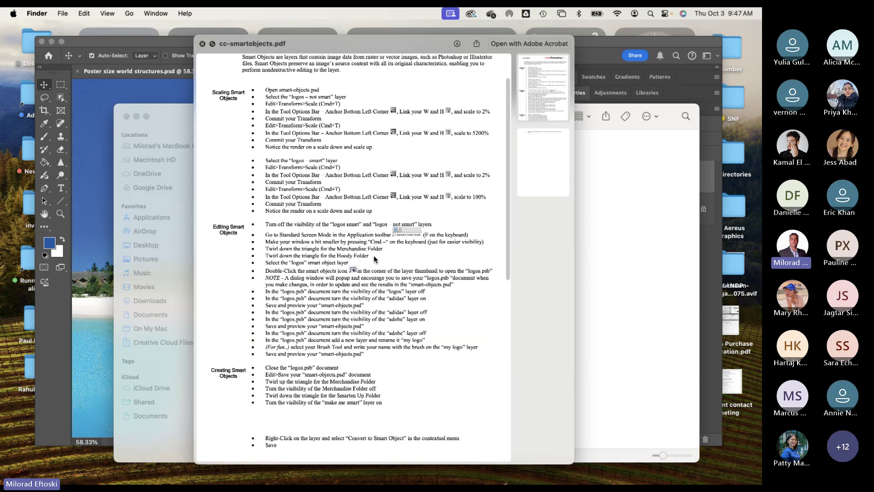
pyautogui.press('space')
# Step: Open smart-objects.psd in Photoshop and select both the "logos - not smart" and "logos - smart" layers
pyautogui.click(318, 155)
pyautogui.doubleClick(318, 155)
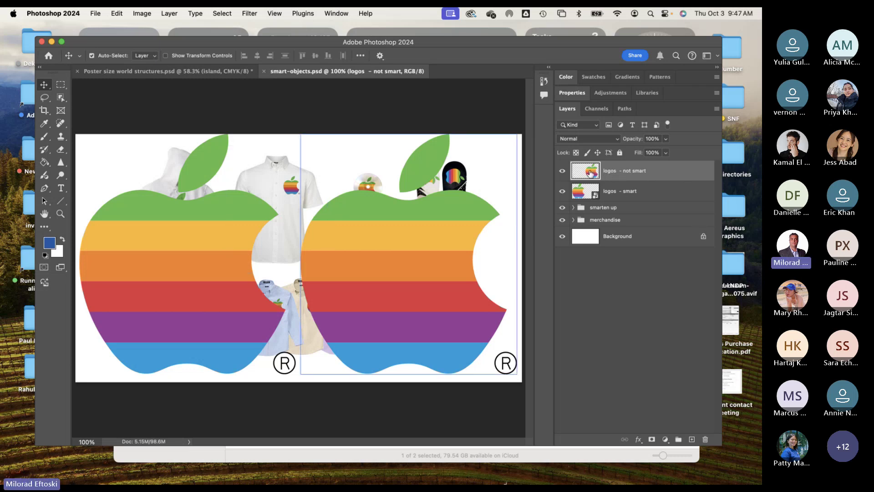
pyautogui.click(600, 191)
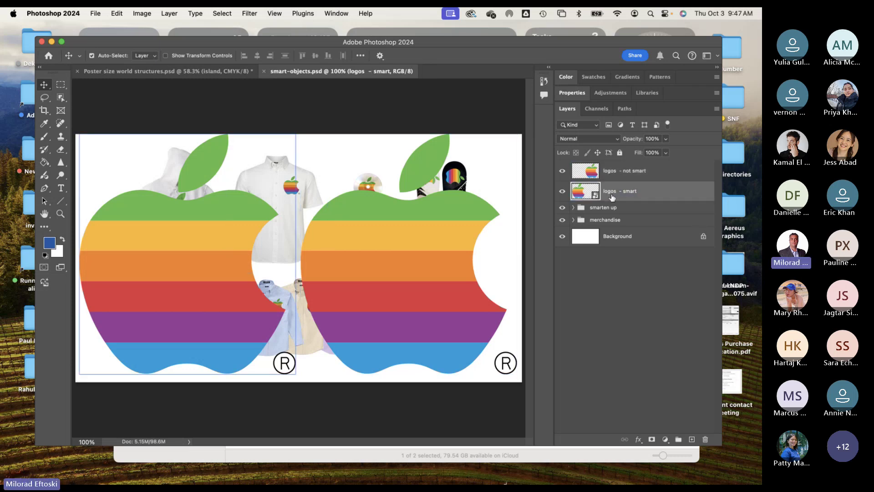
pyautogui.click(569, 206)
pyautogui.click(606, 193)
pyautogui.click(609, 178)
pyautogui.click(611, 191)
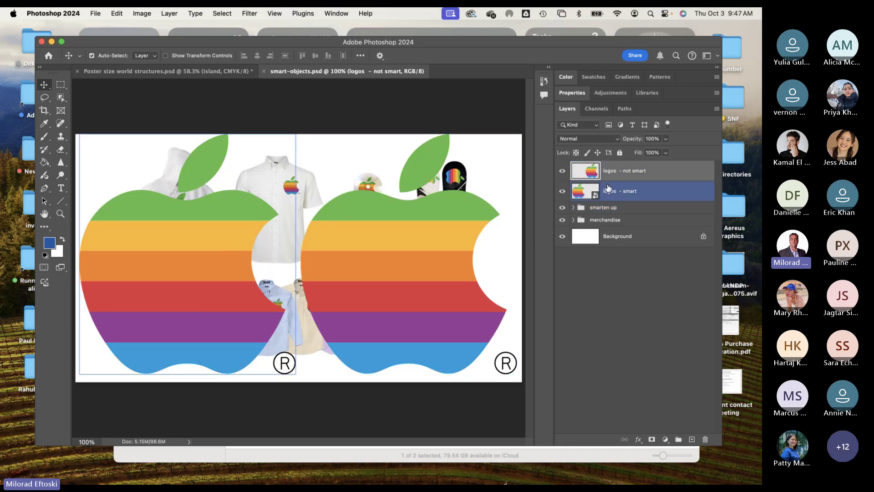
pyautogui.click(610, 175)
pyautogui.click(612, 192)
pyautogui.keyDown('super'); pyautogui.click(612, 193); pyautogui.keyUp('super')
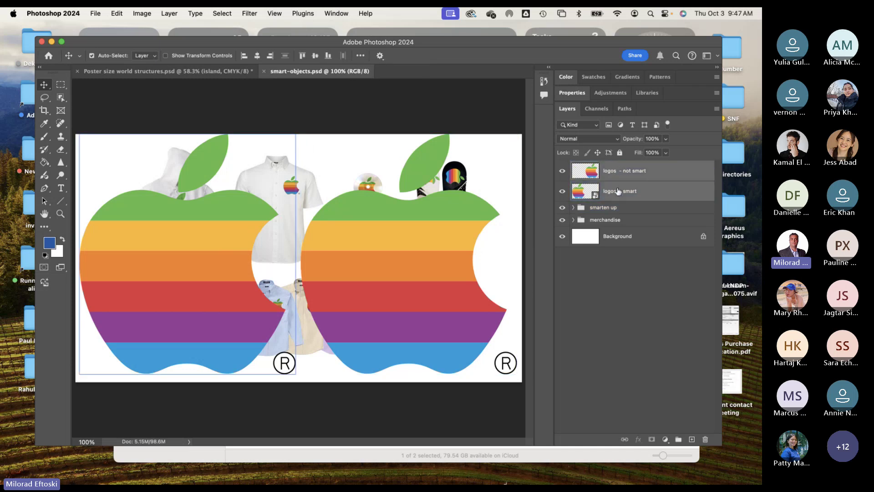
# Step: Scale both selected logos layers down together to about 14.5%, keeping their lower-left corner in place
pyautogui.press('super+y')
pyautogui.click(473, 221)
pyautogui.press('super+t')
pyautogui.moveTo(517, 134); pyautogui.dragTo(177, 327)
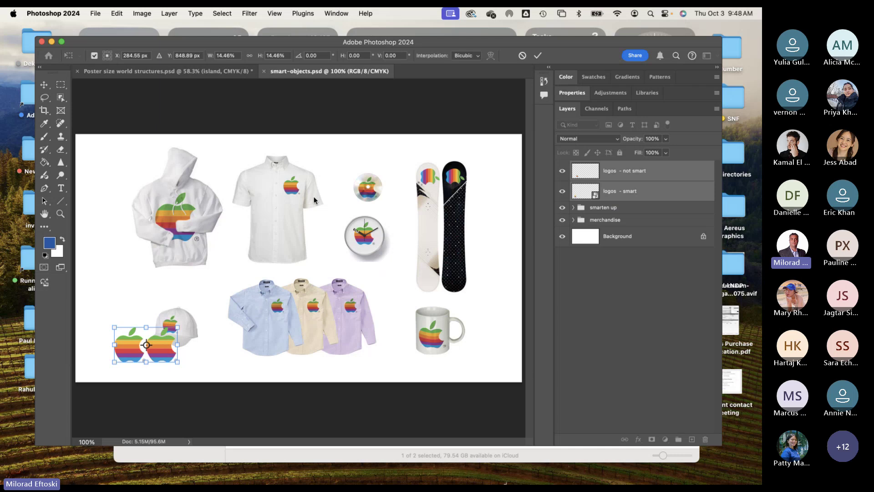
pyautogui.press('Return')
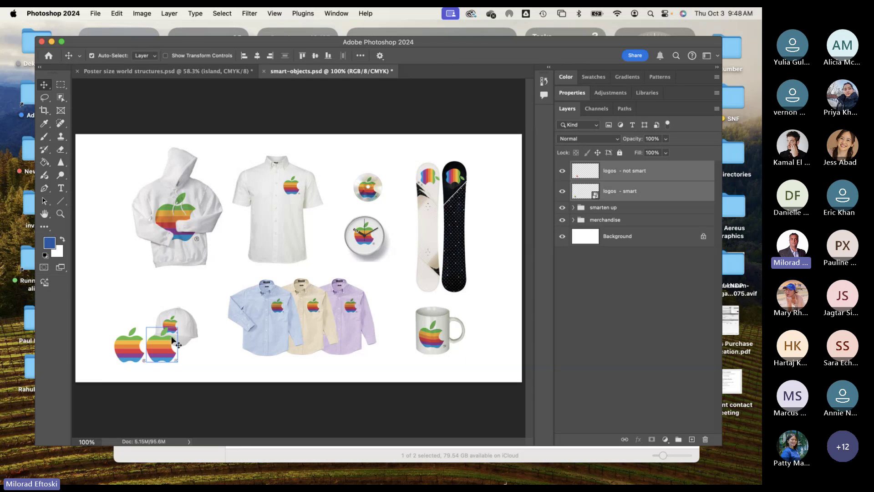
# Step: Scale the two small logos back up together until they nearly fill the canvas
pyautogui.press('super+t')
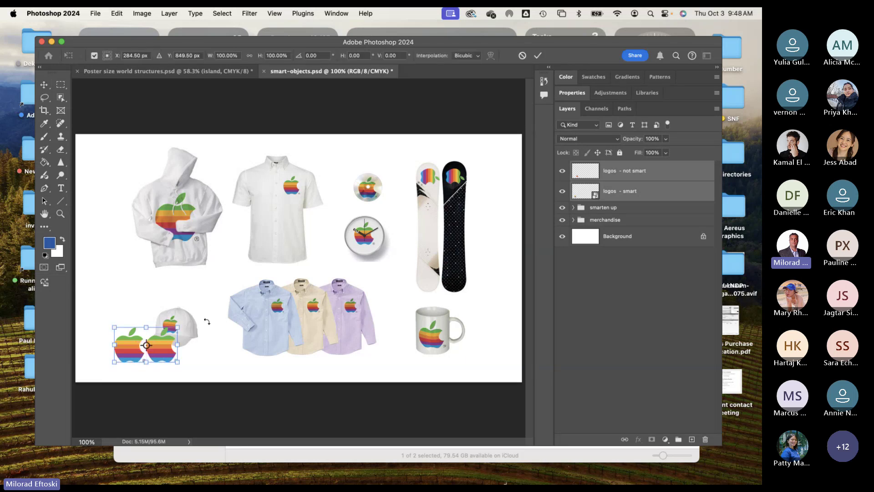
pyautogui.moveTo(179, 327); pyautogui.dragTo(520, 158)
pyautogui.press('Return')
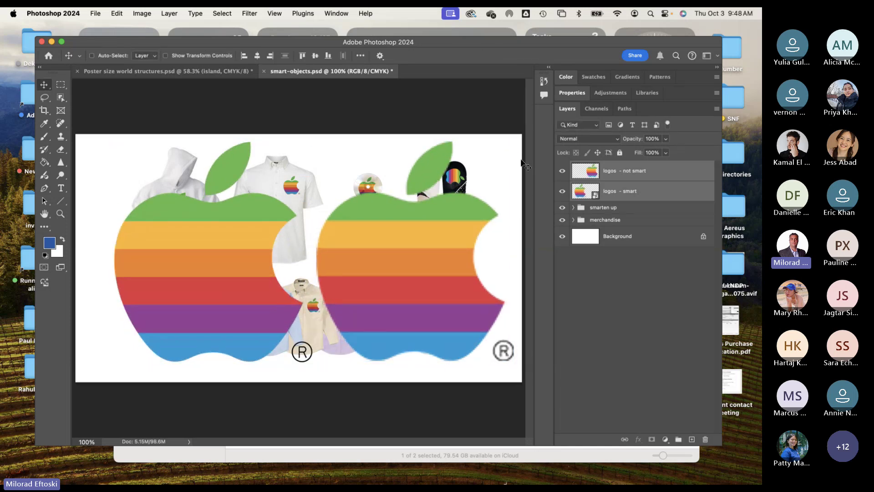
# Step: Shrink both logos together to a tiny pair just below and left of the white cap
pyautogui.press('super+t')
pyautogui.moveTo(515, 141); pyautogui.dragTo(165, 374)
pyautogui.press('Return')
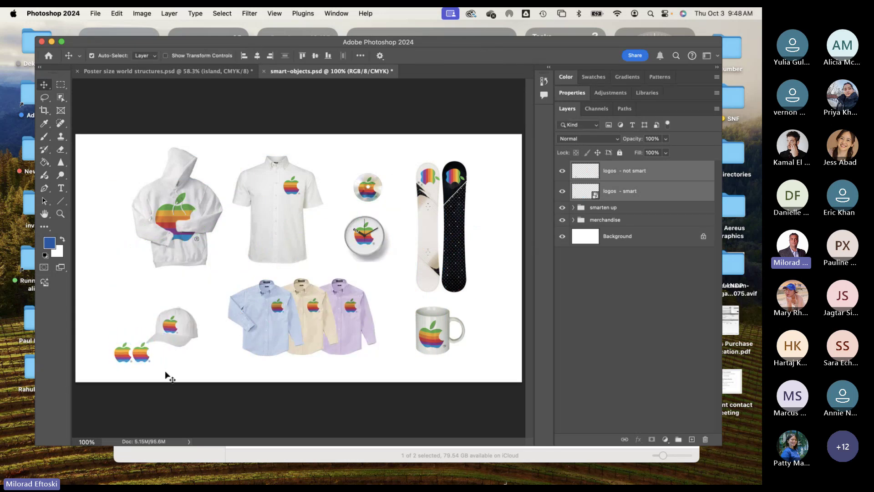
# Step: Enlarge the tiny pair of logos together to about 1104%, roughly 1601 by 894 px
pyautogui.press('super+t')
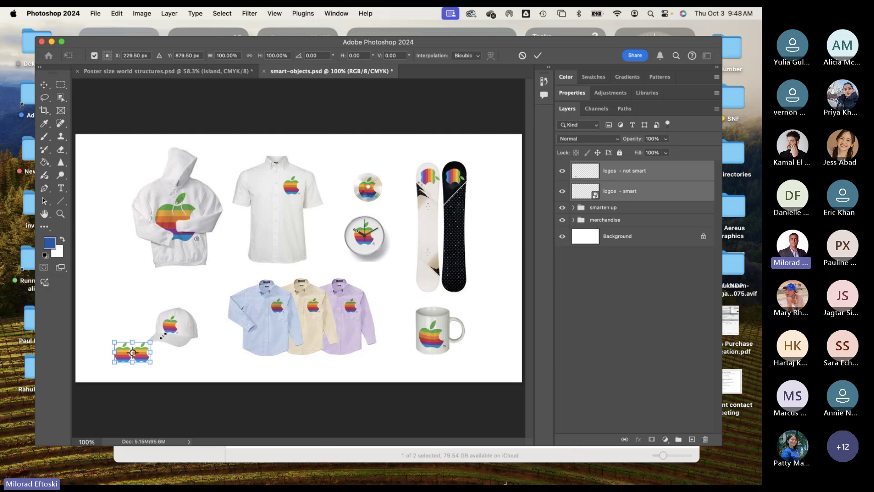
pyautogui.moveTo(163, 336); pyautogui.dragTo(510, 162)
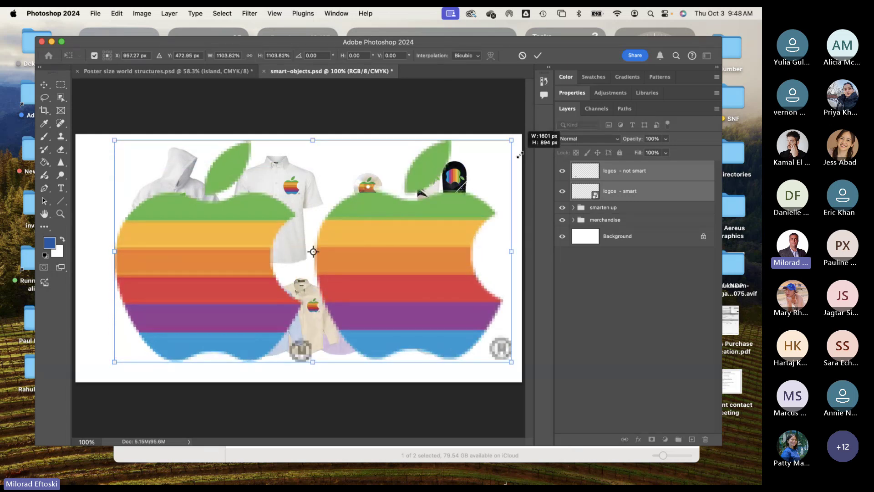
pyautogui.press('Return')
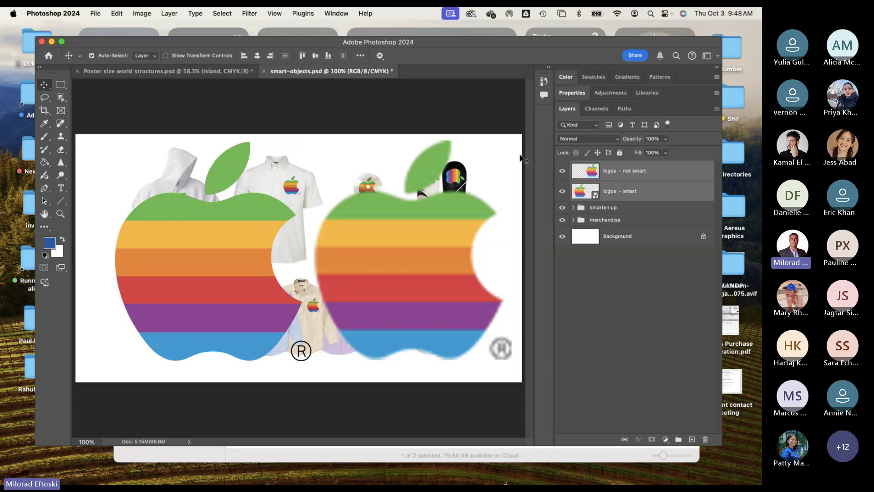
# Step: Enlarge both selected logos slightly from their upper-right corner and move the pair a little to the left
pyautogui.press('super+t')
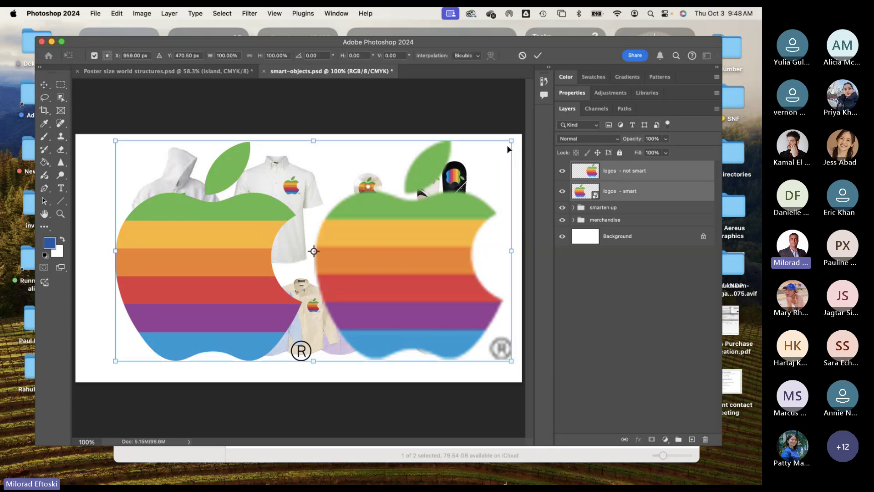
pyautogui.moveTo(510, 140)
pyautogui.mouseDown()
pyautogui.moveTo(168, 327)
pyautogui.moveTo(155, 351)
pyautogui.moveTo(209, 302)
pyautogui.moveTo(518, 135)
pyautogui.mouseUp()
pyautogui.press('Return')
pyautogui.press('super+t')
pyautogui.press('Return')
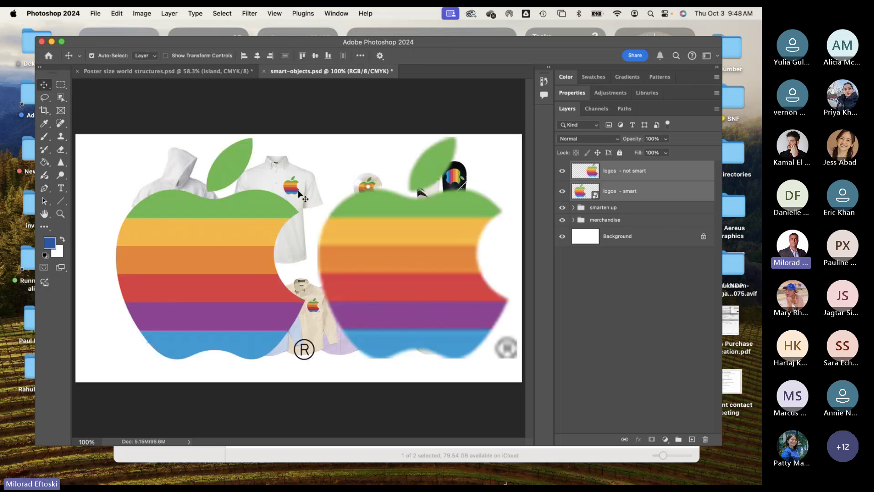
pyautogui.moveTo(221, 250); pyautogui.dragTo(188, 253)
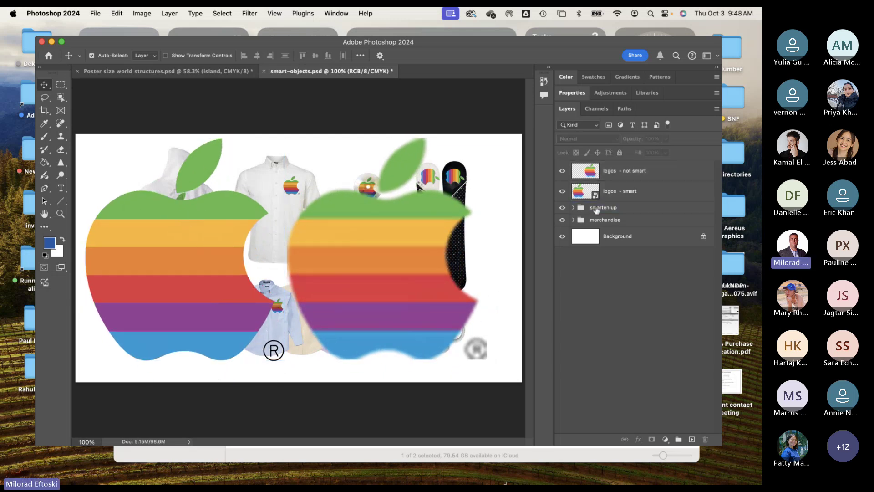
# Step: Shift only the "logos - not smart" layer slightly to the right, away from the smart logo
pyautogui.click(612, 193)
pyautogui.click(620, 180)
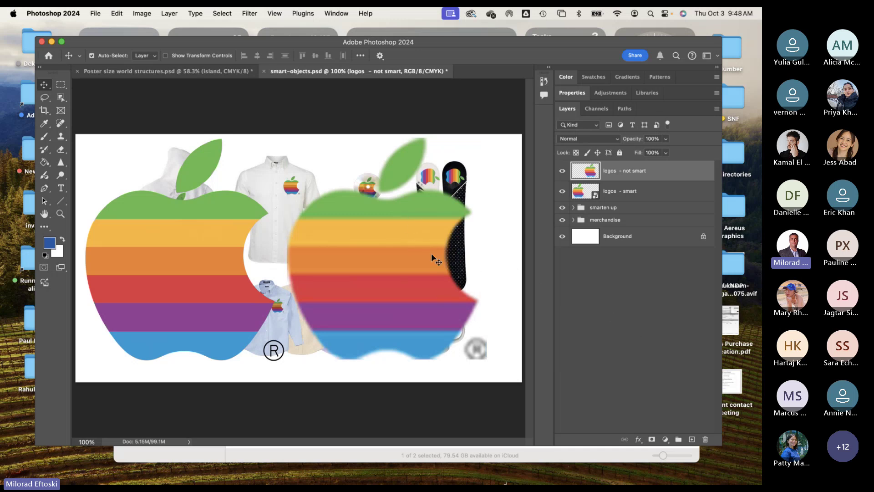
pyautogui.moveTo(403, 252); pyautogui.dragTo(503, 213)
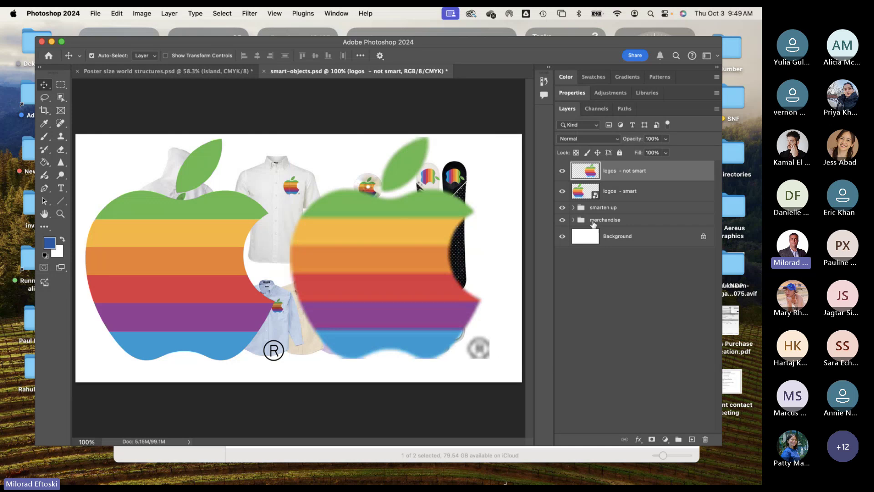
# Step: Revert smart-objects.psd to its last saved version
pyautogui.click(609, 191)
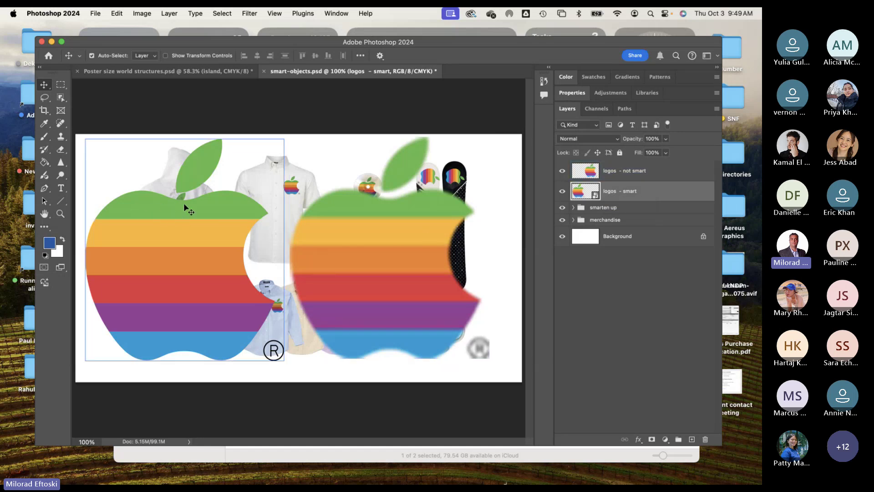
pyautogui.click(388, 216)
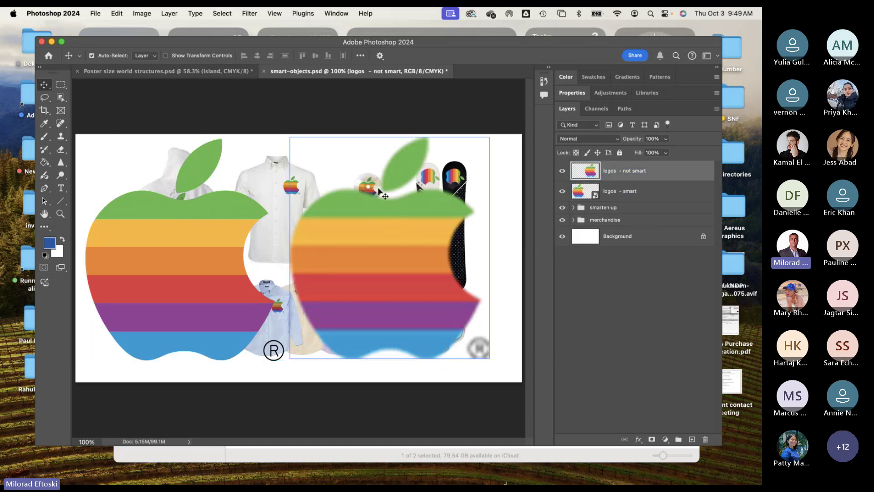
pyautogui.click(94, 13)
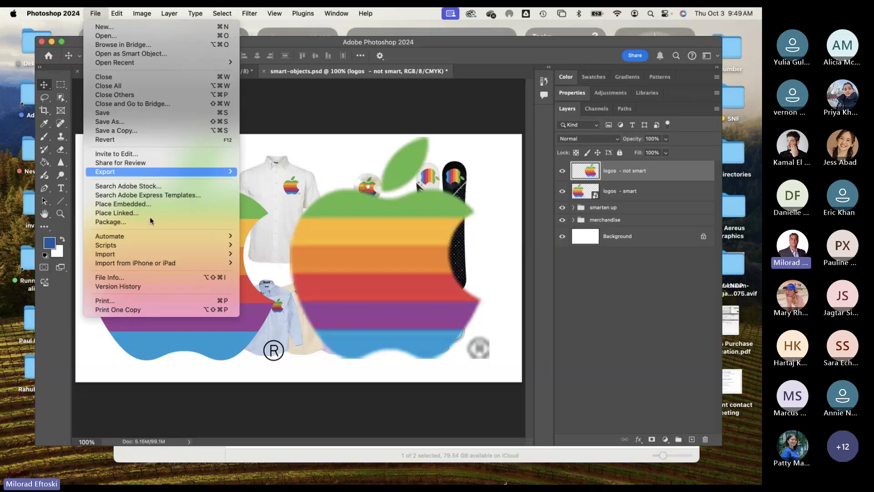
pyautogui.click(121, 139)
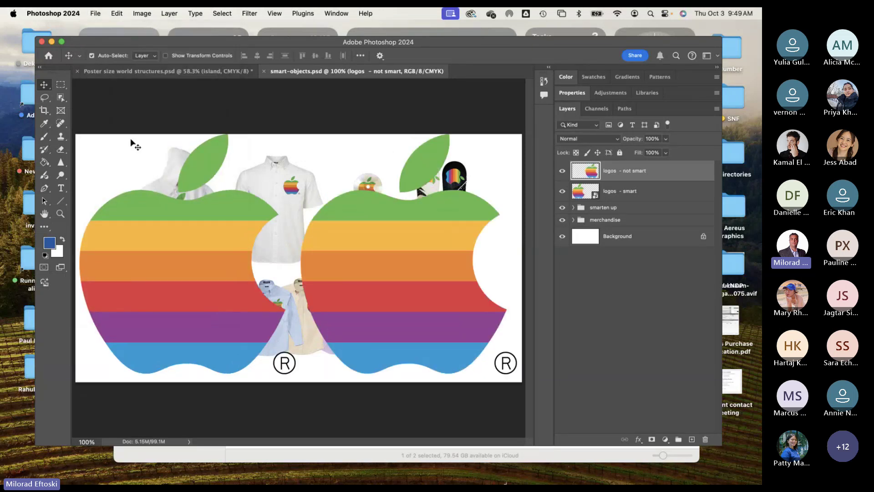
# Step: Fill the yellow, orange and red stripes of the "logos - not smart" apple with the blue foreground color using the Paint Bucket
pyautogui.click(225, 233)
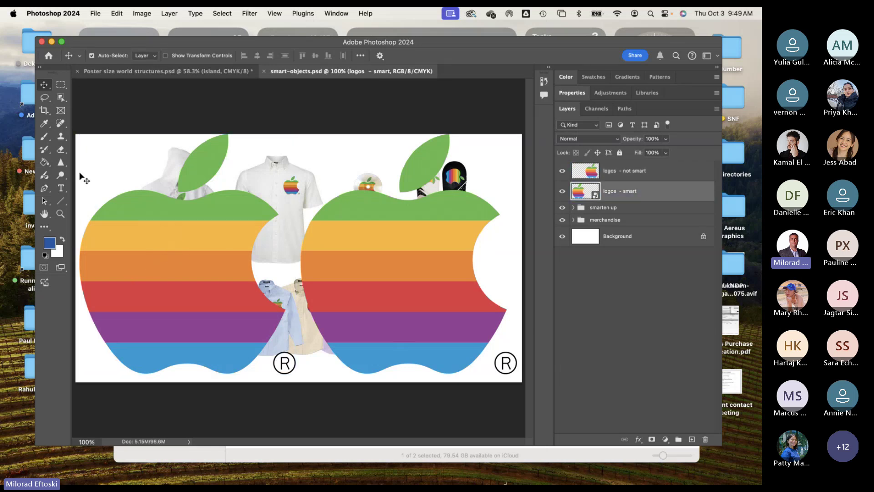
pyautogui.click(46, 163)
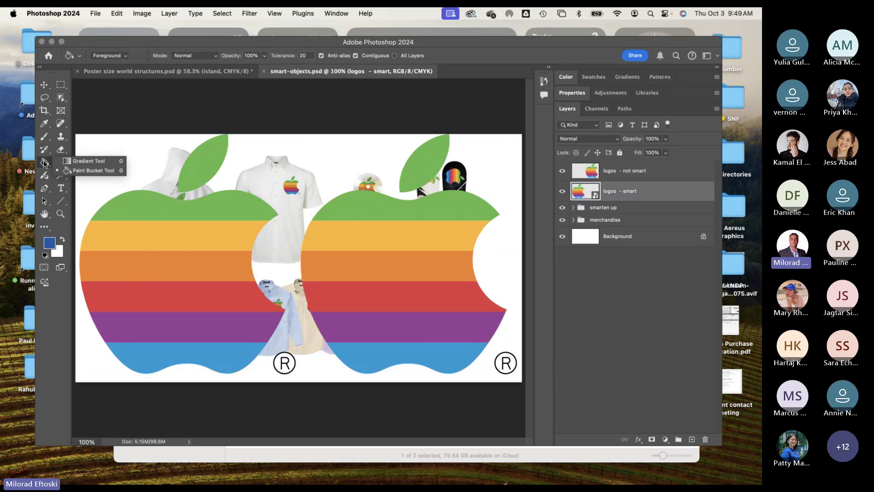
pyautogui.click(44, 163)
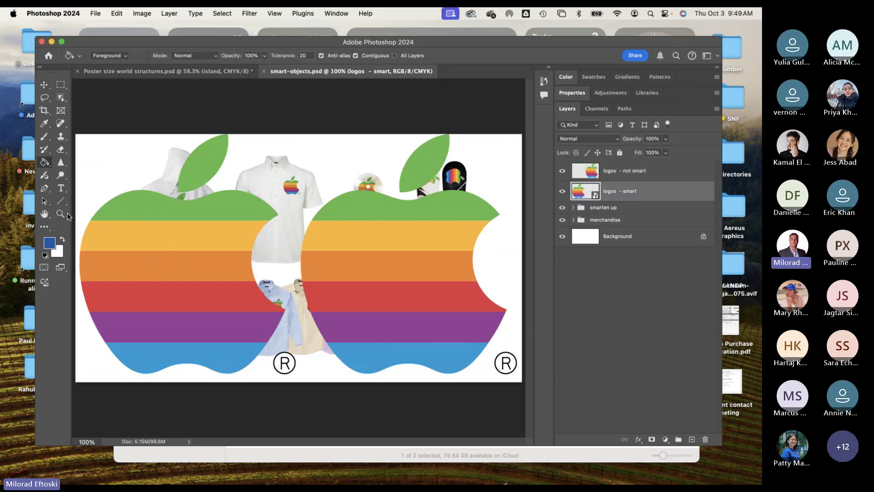
pyautogui.click(140, 234)
pyautogui.click(381, 242)
pyautogui.click(609, 177)
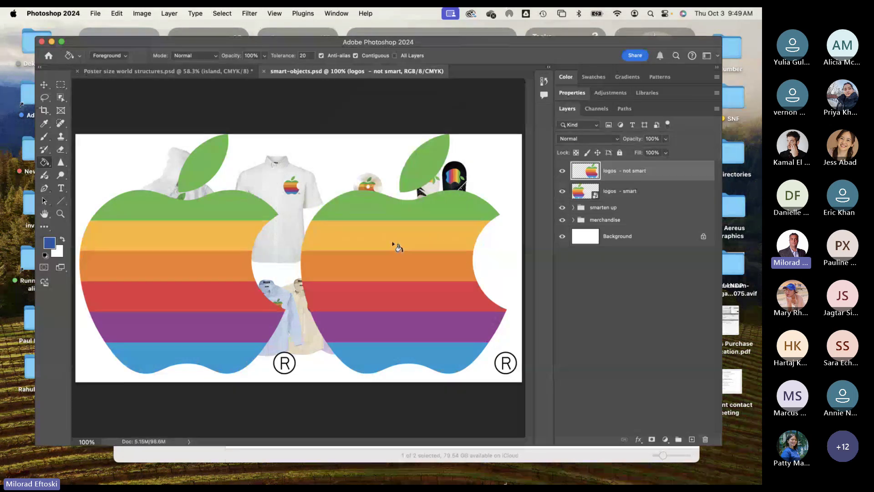
pyautogui.click(396, 248)
pyautogui.click(398, 276)
pyautogui.click(401, 298)
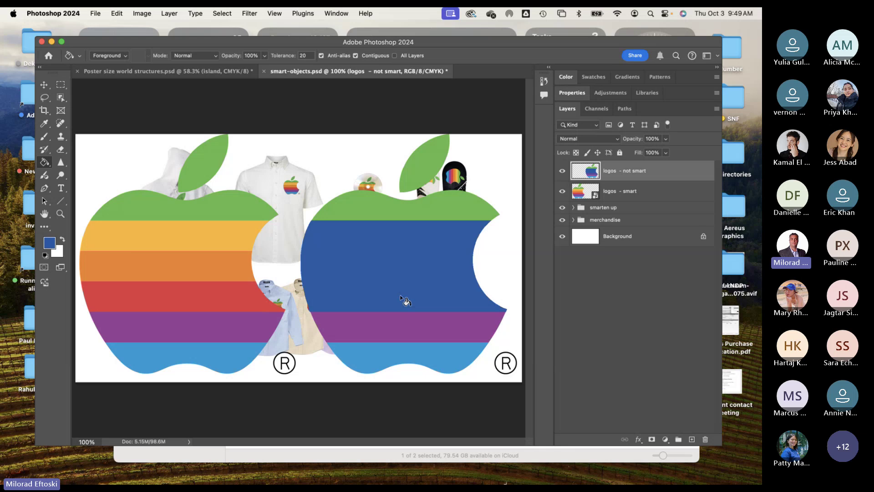
# Step: Try to fill the yellow stripe of the "logos - smart" apple with blue, declining to rasterize the smart object
pyautogui.click(628, 191)
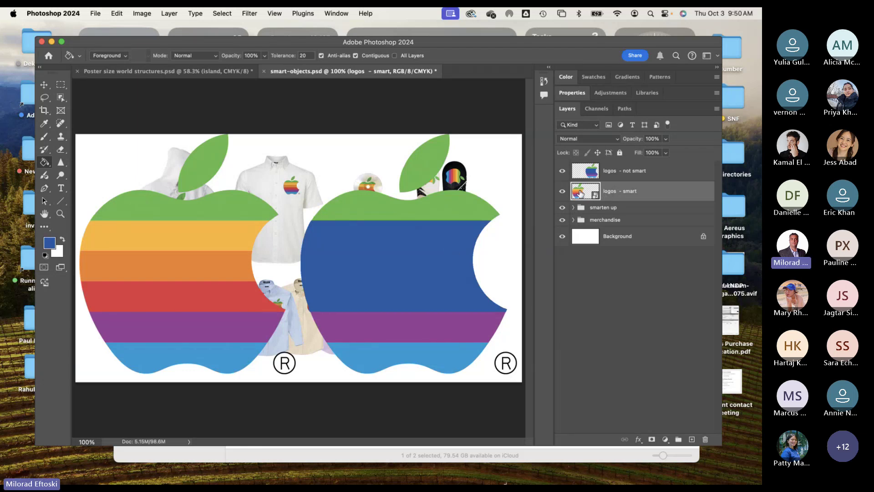
pyautogui.click(222, 225)
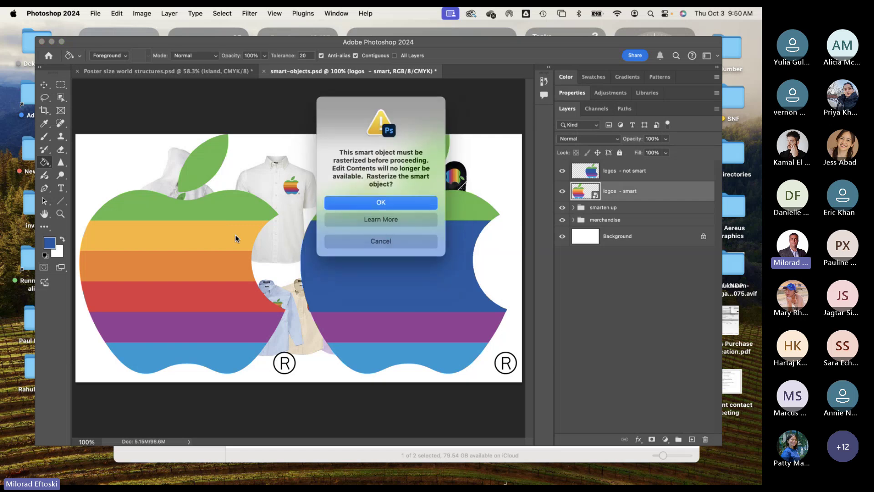
pyautogui.click(348, 242)
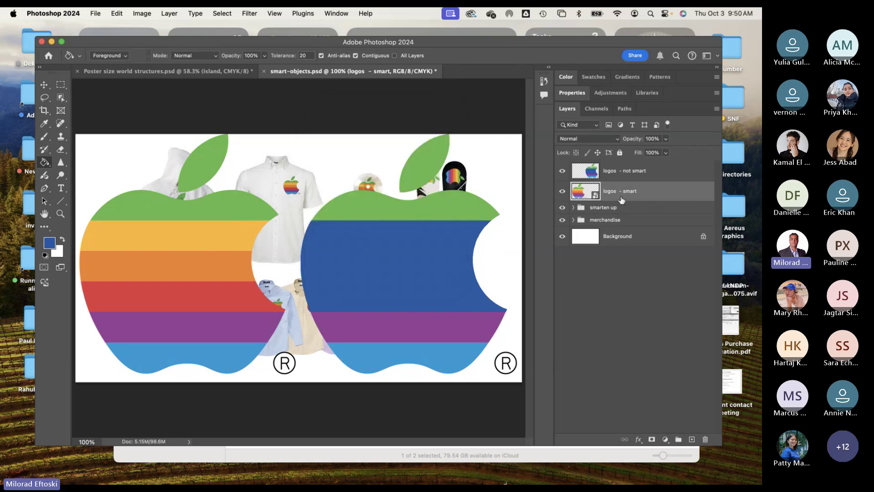
# Step: Convert the "logos - not smart" layer to a smart object
pyautogui.click(613, 177)
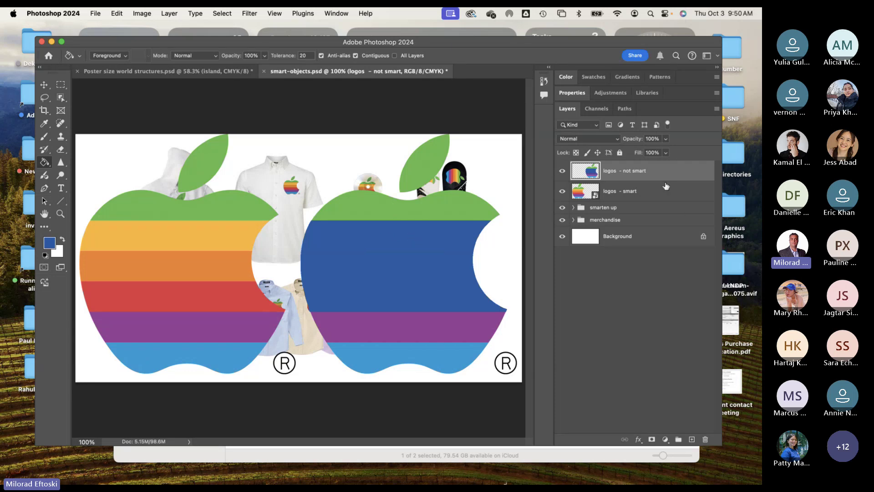
pyautogui.rightClick(667, 175)
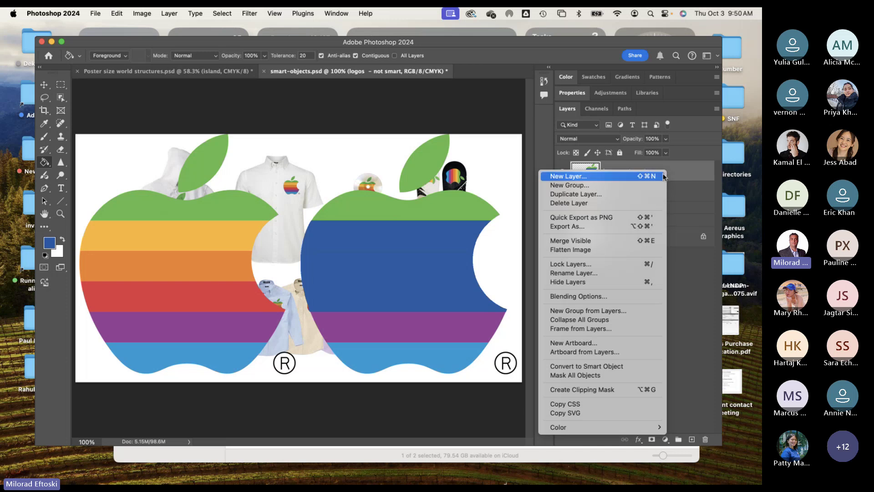
pyautogui.click(624, 367)
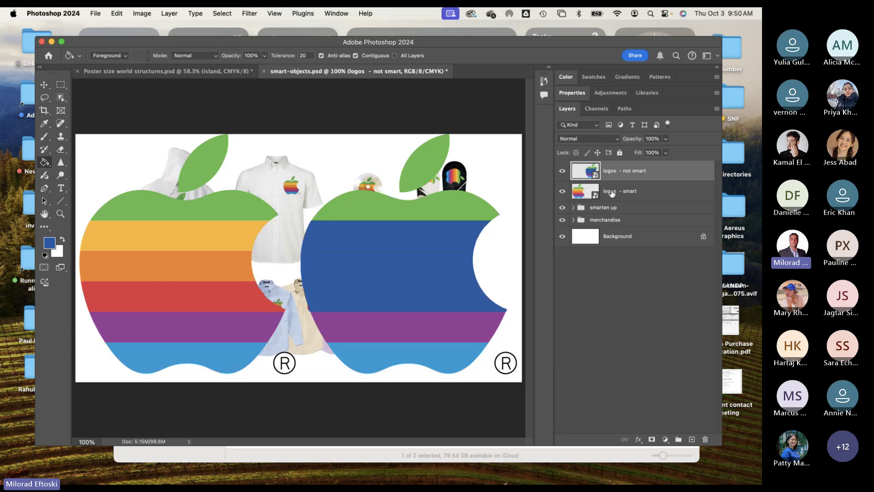
# Step: Scale both logo layers down together to about 25.81%, roughly 455 by 250 px, keeping their lower-left corner in place
pyautogui.keyDown('shift'); pyautogui.click(617, 195); pyautogui.keyUp('shift')
pyautogui.press('super+t')
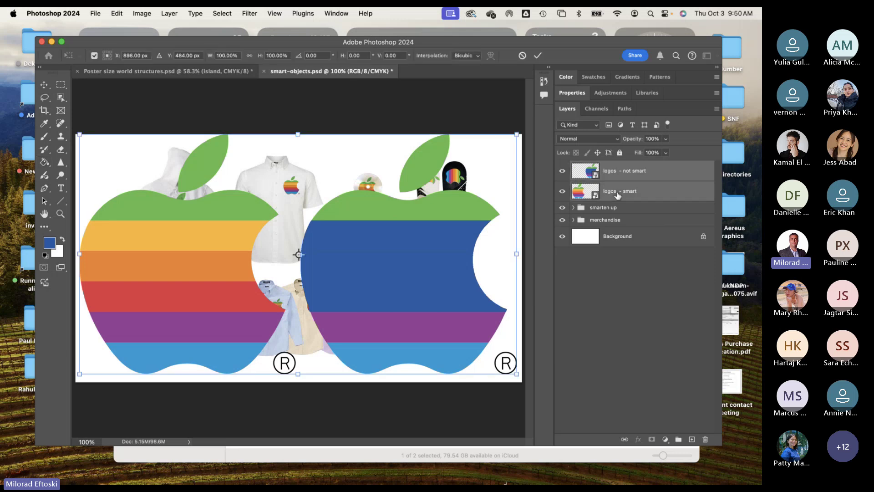
pyautogui.moveTo(521, 134); pyautogui.dragTo(217, 349)
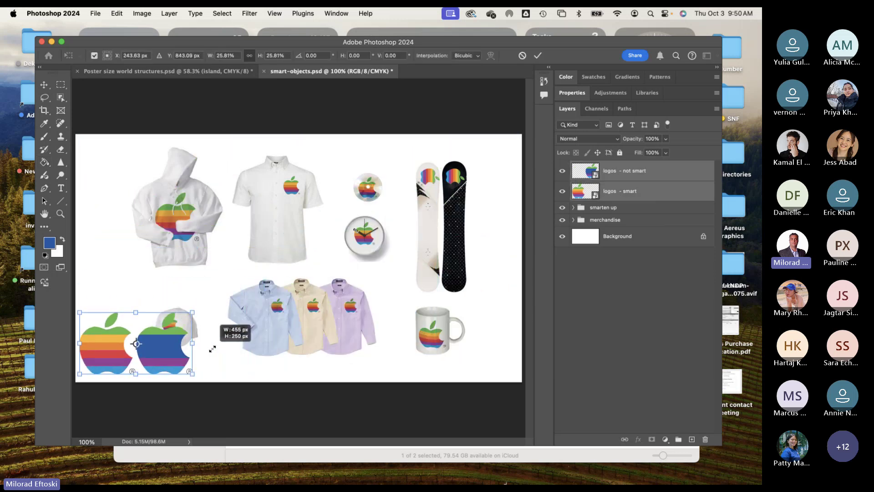
pyautogui.press('Return')
pyautogui.press('g')
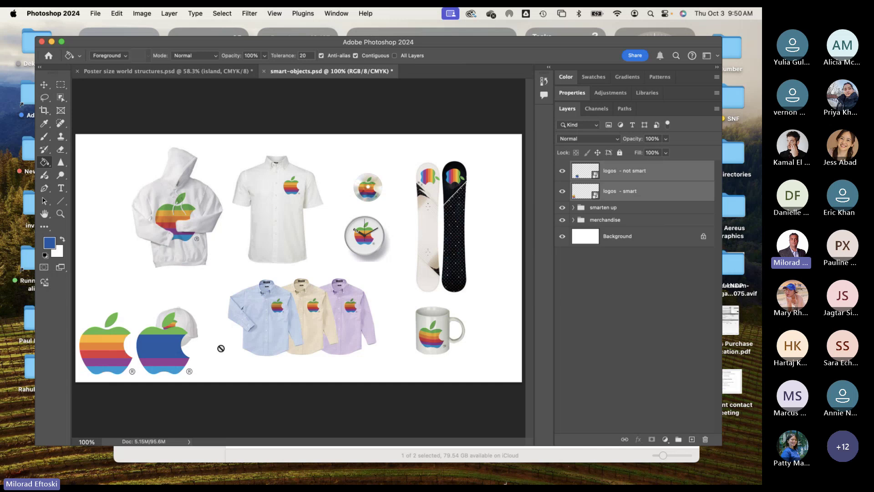
# Step: Enlarge the small pair of smart object logos together from their upper-right corner until they nearly fill the canvas
pyautogui.press('super+t')
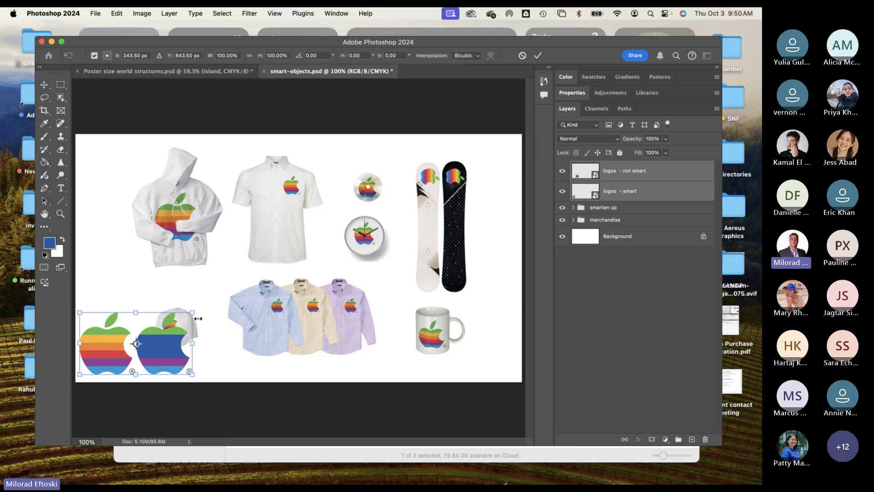
pyautogui.moveTo(200, 313)
pyautogui.mouseDown()
pyautogui.moveTo(396, 212)
pyautogui.moveTo(528, 176)
pyautogui.mouseUp()
pyautogui.press('Return')
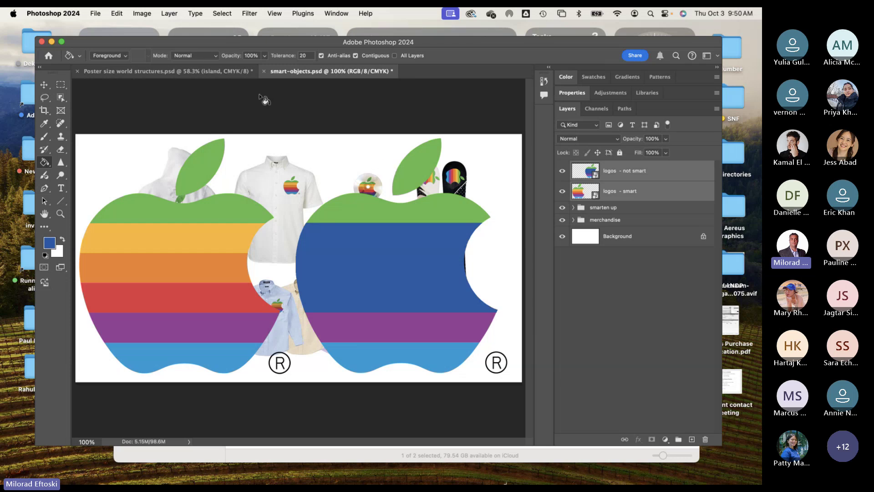
# Step: Close smart-objects.psd without saving its changes and minimize the remaining Photoshop window
pyautogui.click(264, 74)
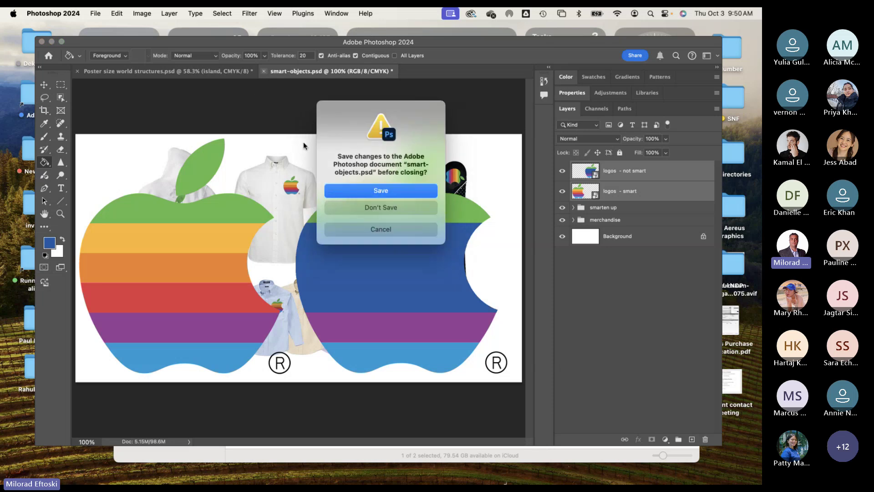
pyautogui.click(351, 207)
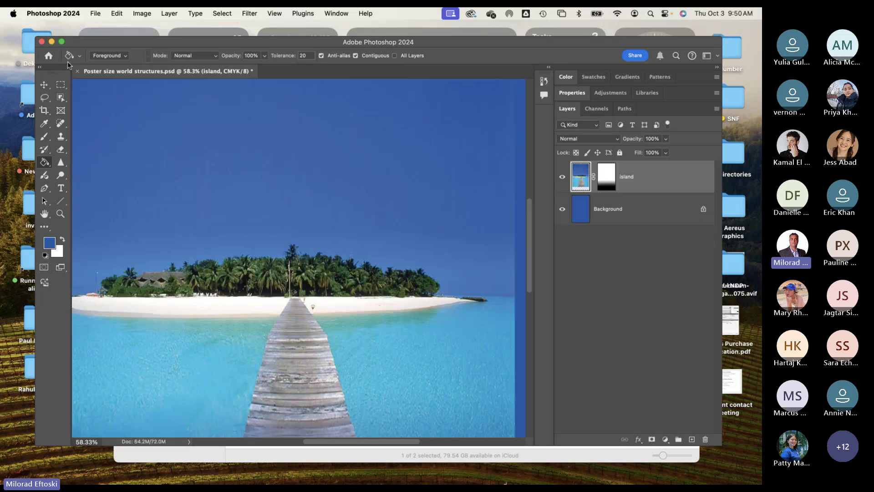
pyautogui.click(52, 42)
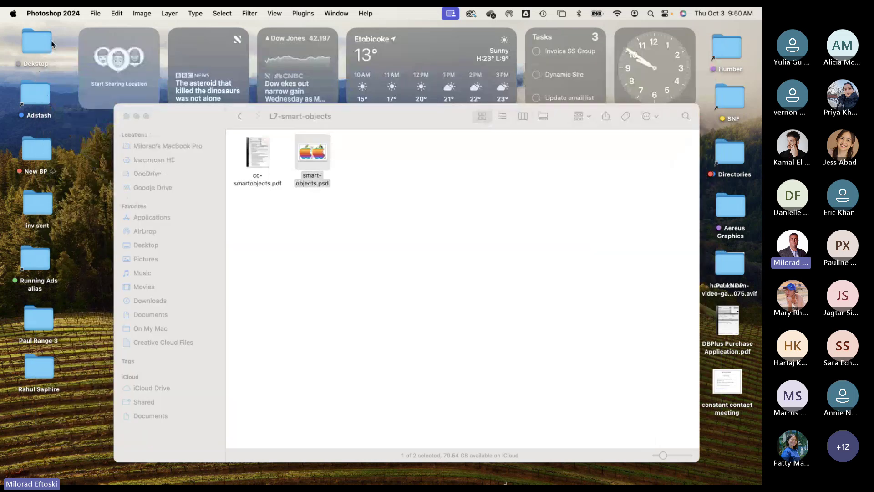
# Step: Switch to Finder, go back to the Layers folder and open its L8_imageSize folder
pyautogui.click(472, 217)
pyautogui.moveTo(433, 128); pyautogui.dragTo(419, 121)
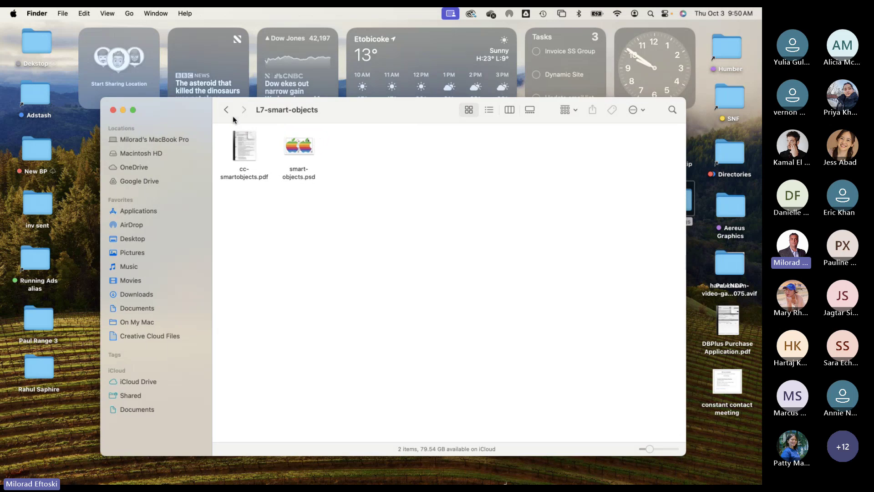
pyautogui.click(226, 110)
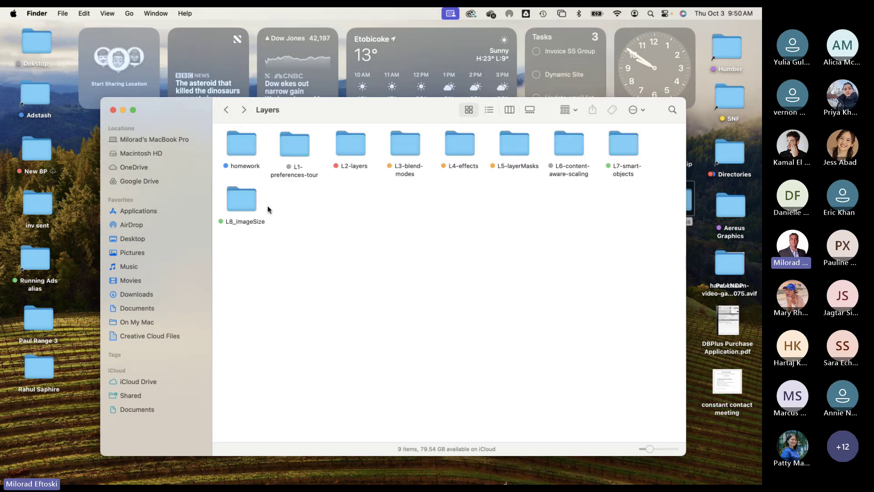
pyautogui.doubleClick(248, 202)
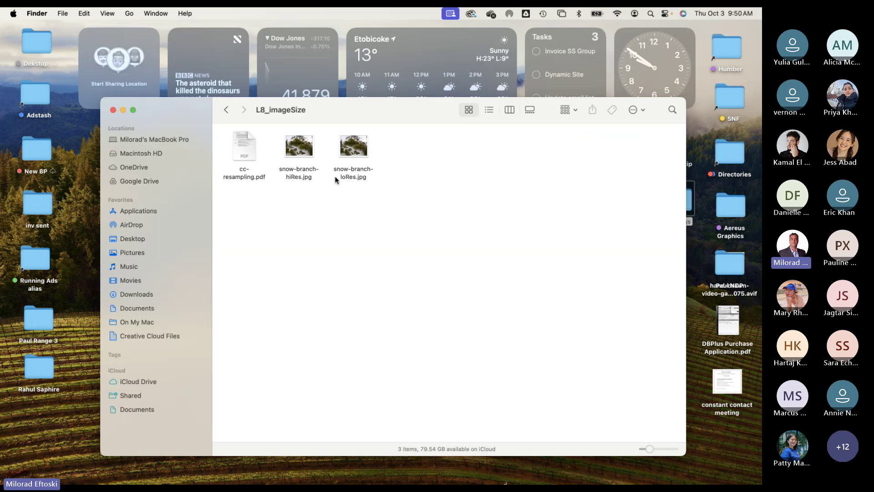
# Step: Preview snow-branch-hiRes.jpg and snow-branch-loRes.jpg alternately to compare the two images
pyautogui.click(309, 148)
pyautogui.press('space')
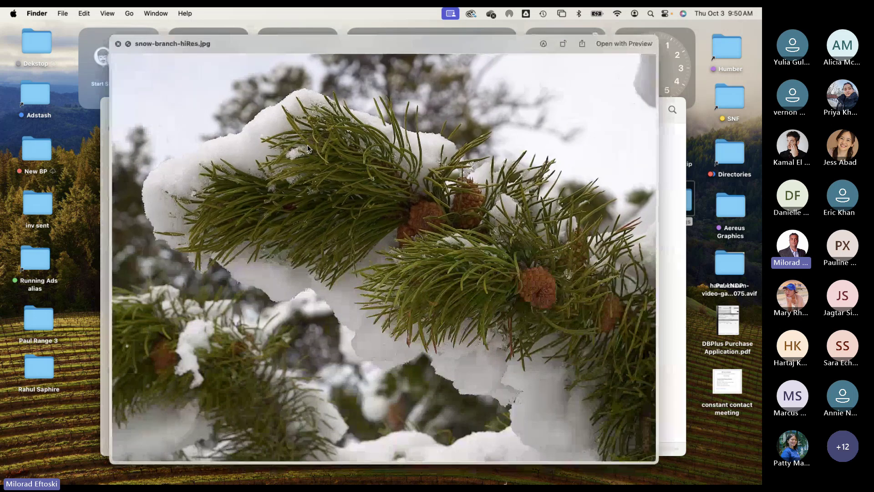
pyautogui.press('Right')
pyautogui.press('Left')
pyautogui.press('Right')
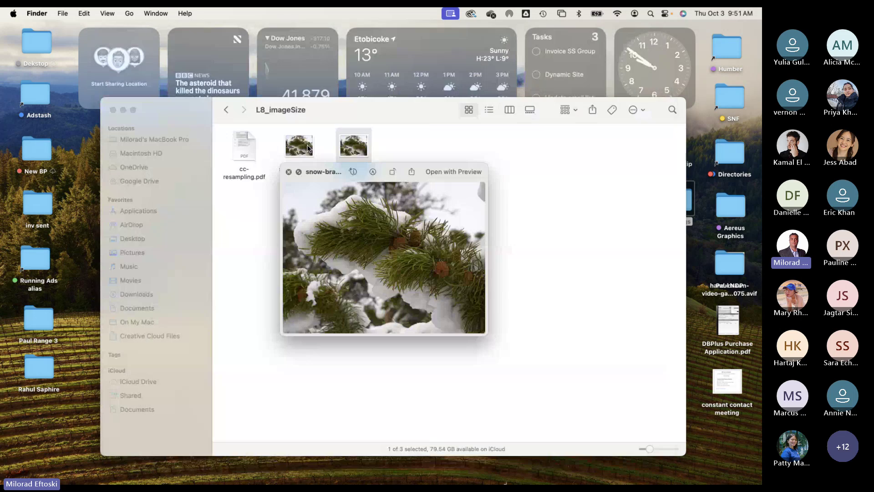
pyautogui.press('Left')
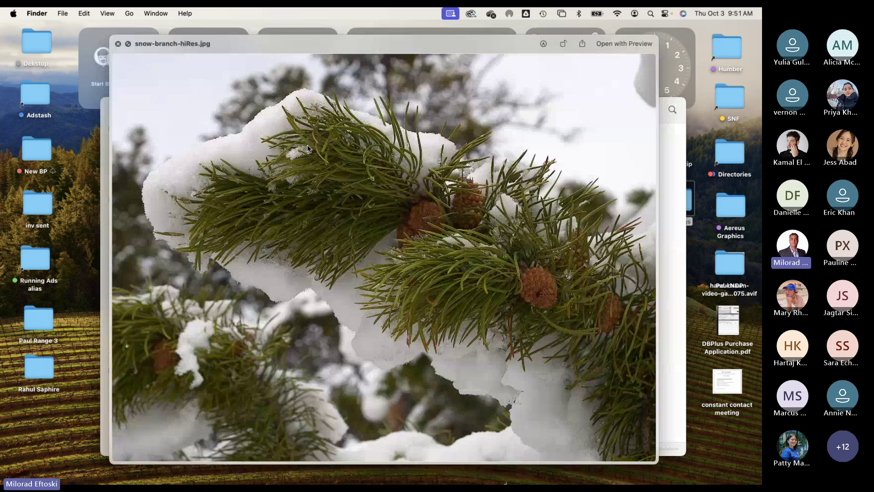
pyautogui.press('space')
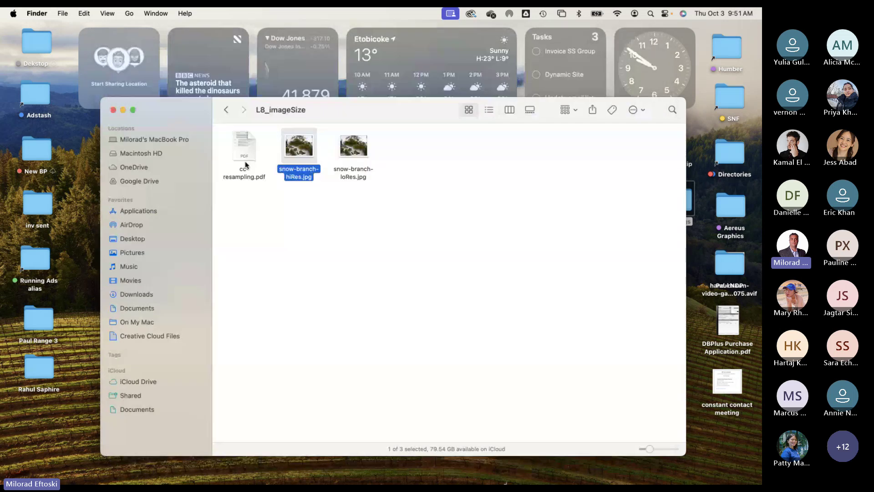
# Step: Preview cc-resampling.pdf in the L8_imageSize folder and read its sizing up and sizing down instructions
pyautogui.click(250, 151)
pyautogui.press('space')
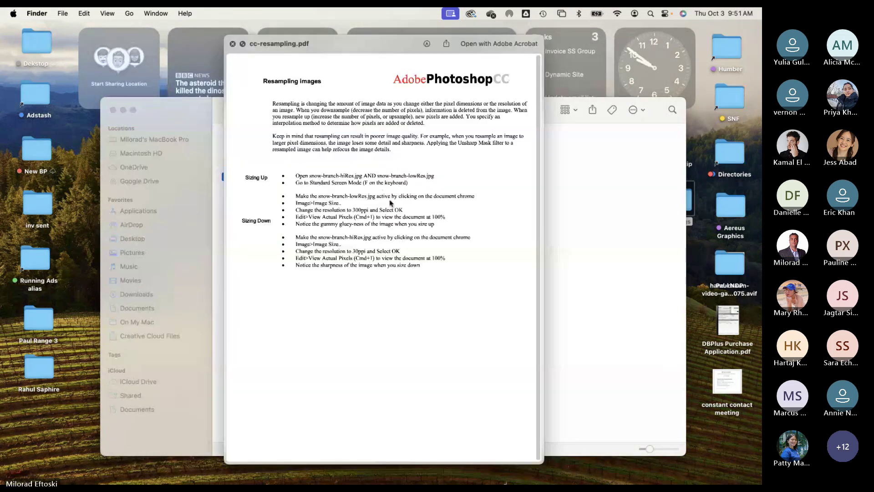
pyautogui.moveTo(299, 197); pyautogui.dragTo(371, 270)
pyautogui.press('space')
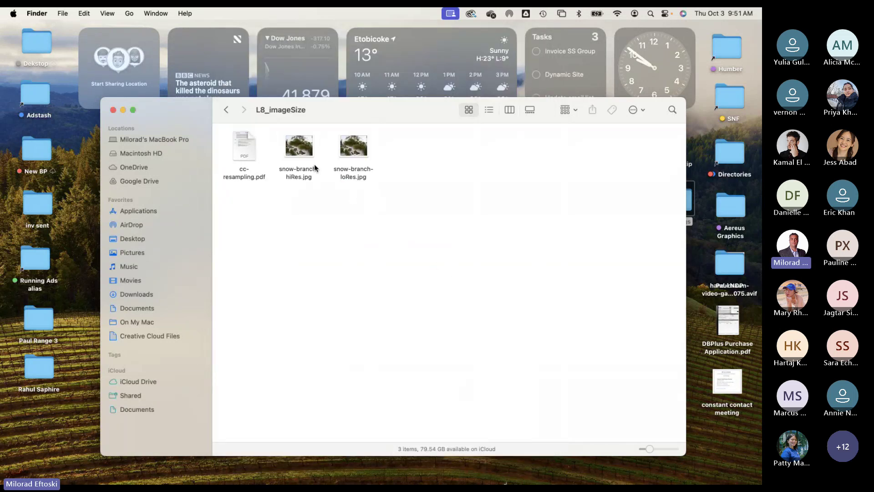
# Step: Open snow-branch-hiRes.jpg and snow-branch-loRes.jpg together in Photoshop
pyautogui.moveTo(381, 179); pyautogui.dragTo(300, 148)
pyautogui.rightClick(301, 148)
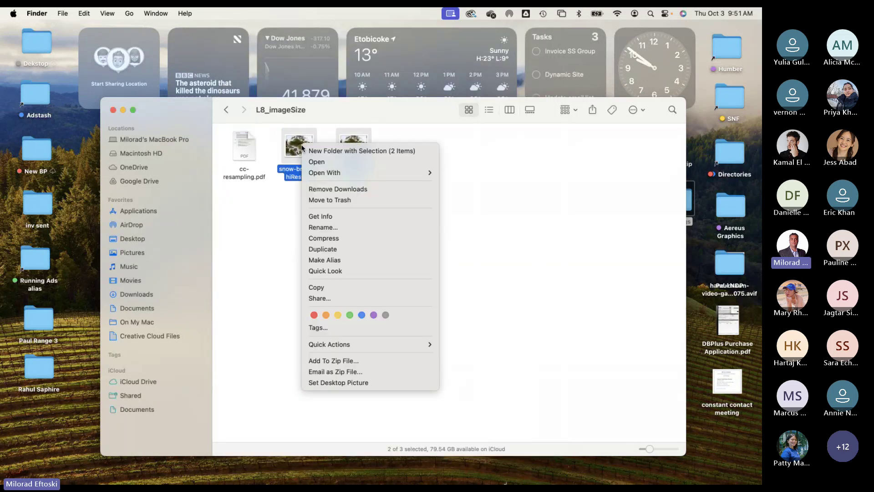
pyautogui.moveTo(341, 172)
pyautogui.click(487, 209)
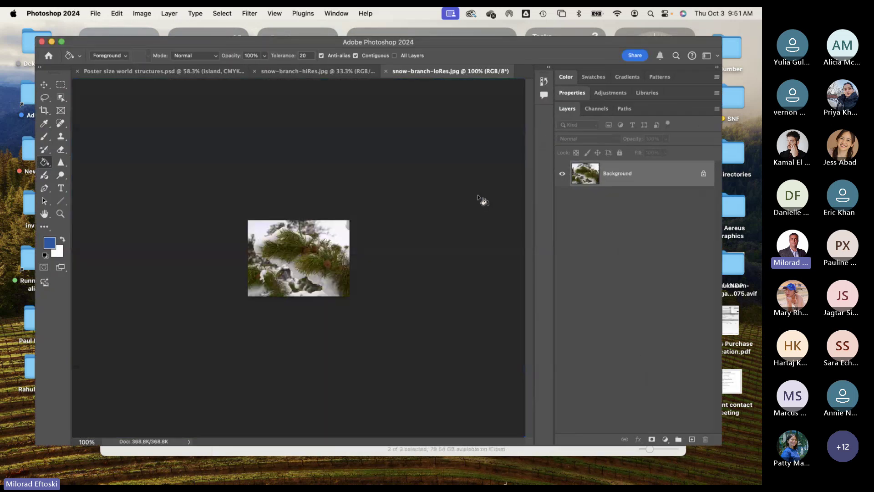
# Step: Switch back and forth between the open snow-branch-hiRes.jpg and snow-branch-loRes.jpg documents to compare their displayed sizes
pyautogui.click(331, 74)
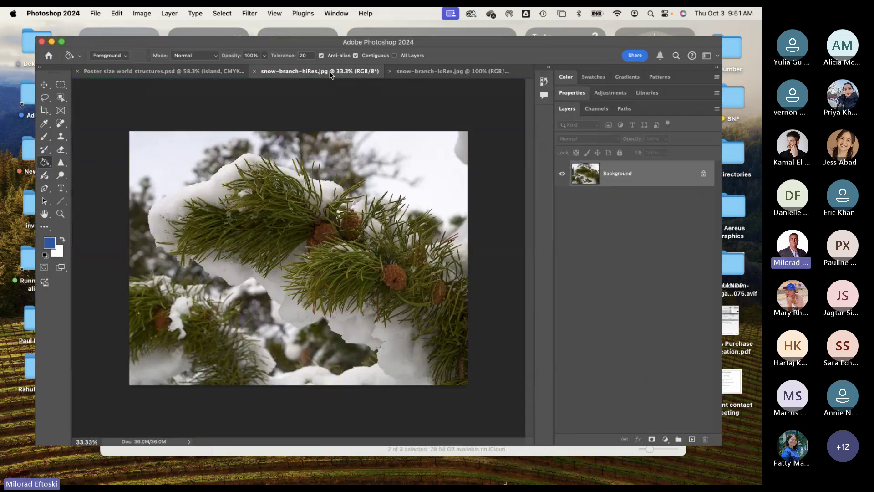
pyautogui.click(413, 74)
pyautogui.click(354, 74)
pyautogui.click(429, 73)
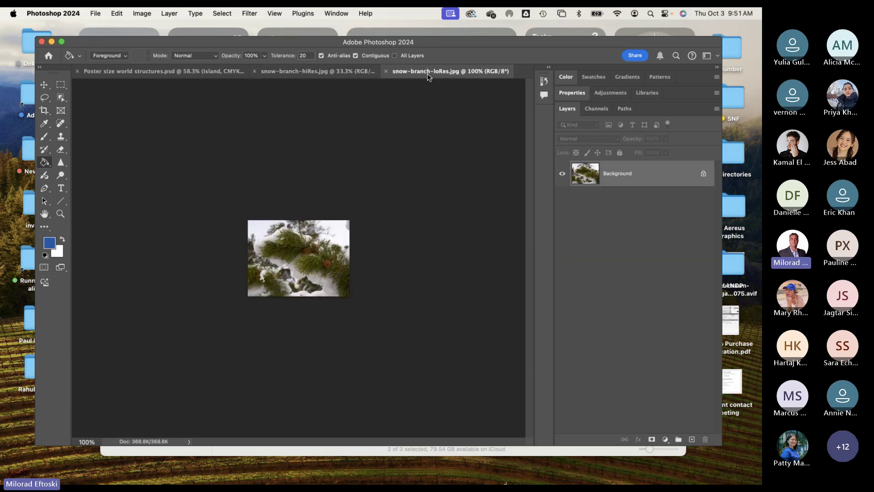
pyautogui.click(353, 72)
pyautogui.click(402, 73)
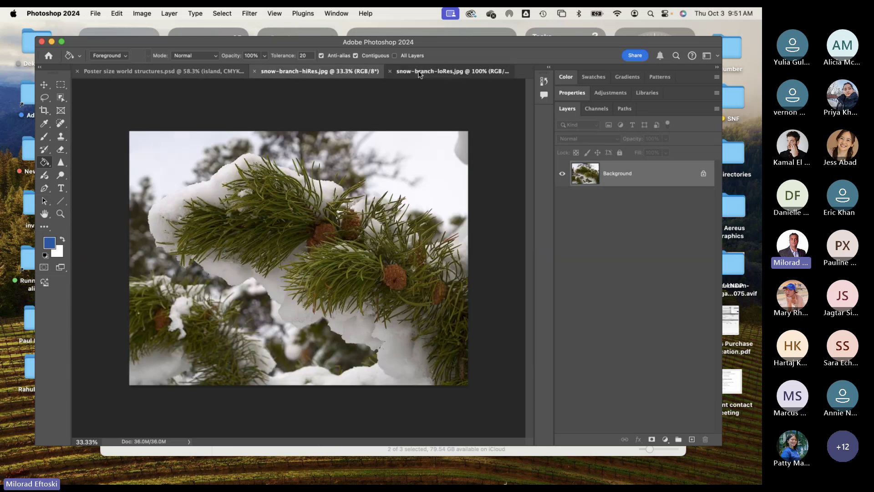
pyautogui.click(345, 74)
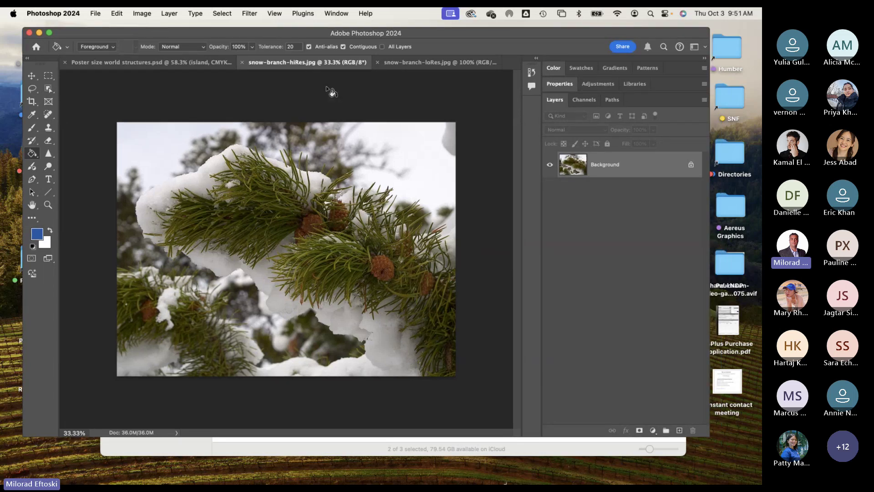
# Step: Move the Photoshop window to the screen's upper-left corner, enlarge it to fill the screen and narrow the panel column
pyautogui.moveTo(283, 40); pyautogui.dragTo(271, 31)
pyautogui.moveTo(93, 33); pyautogui.dragTo(78, 31)
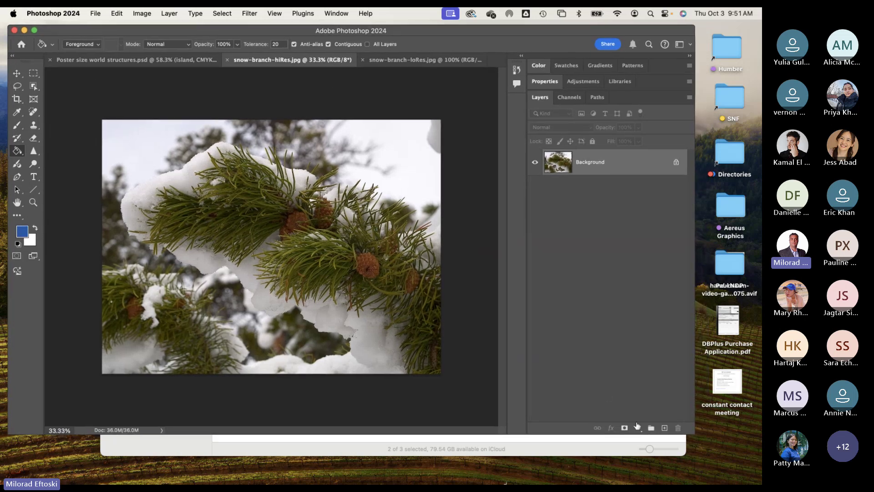
pyautogui.doubleClick(714, 443)
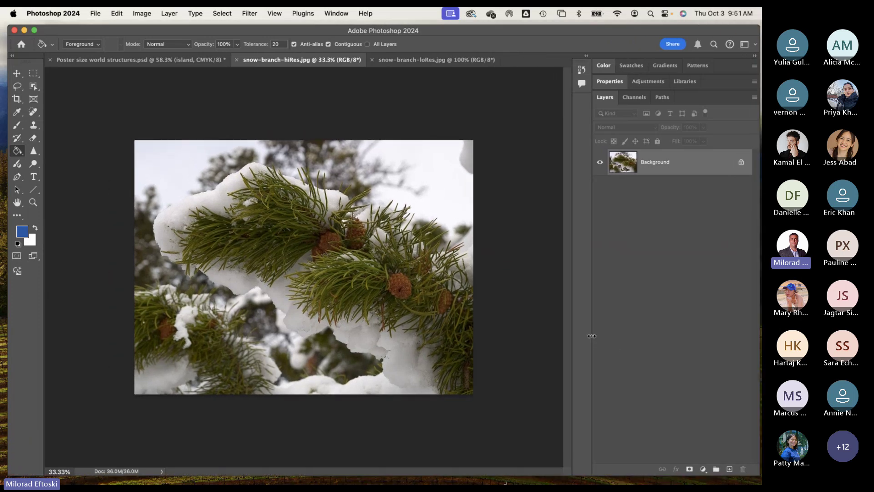
pyautogui.moveTo(601, 337); pyautogui.dragTo(673, 340)
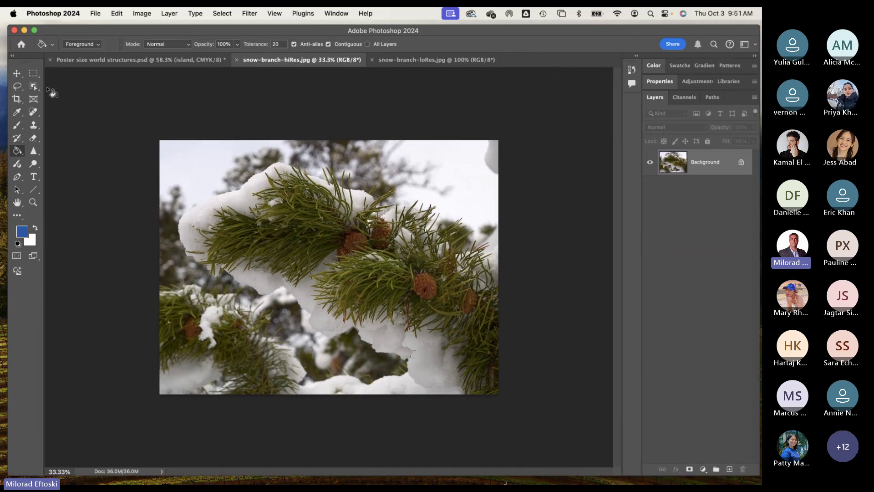
# Step: Examine the needle and pine cone detail of snow-branch-hiRes.jpg at 100% magnification across different areas of the image
pyautogui.click(17, 72)
pyautogui.press('super+plus')
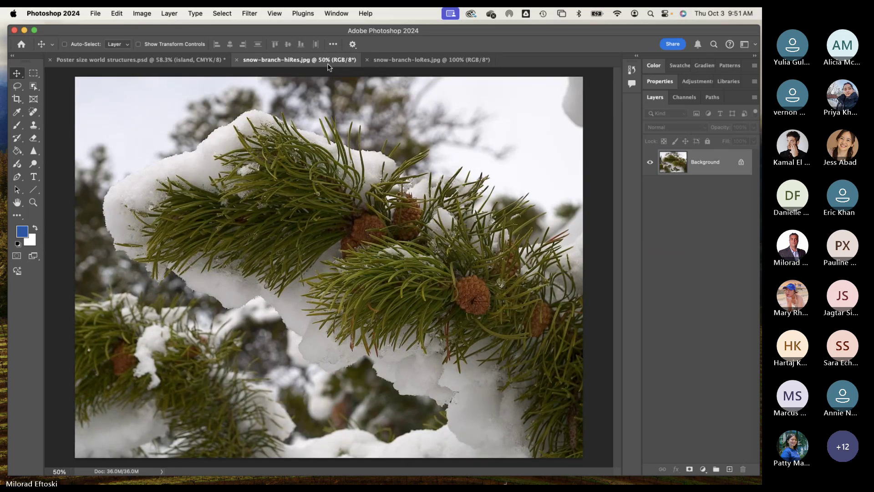
pyautogui.press('super+plus')
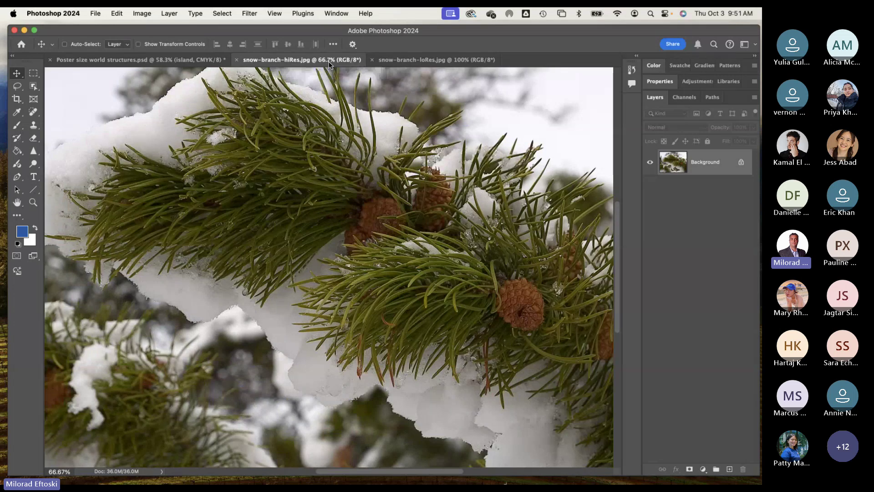
pyautogui.press('super+plus')
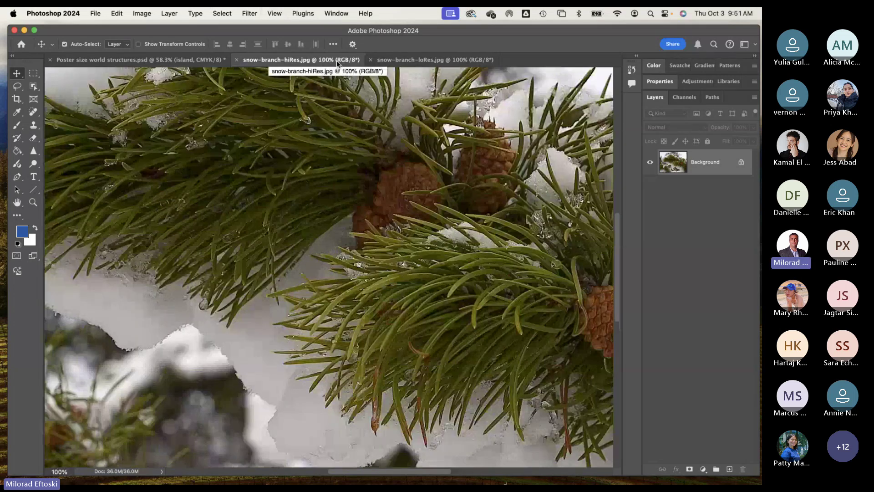
pyautogui.click(17, 202)
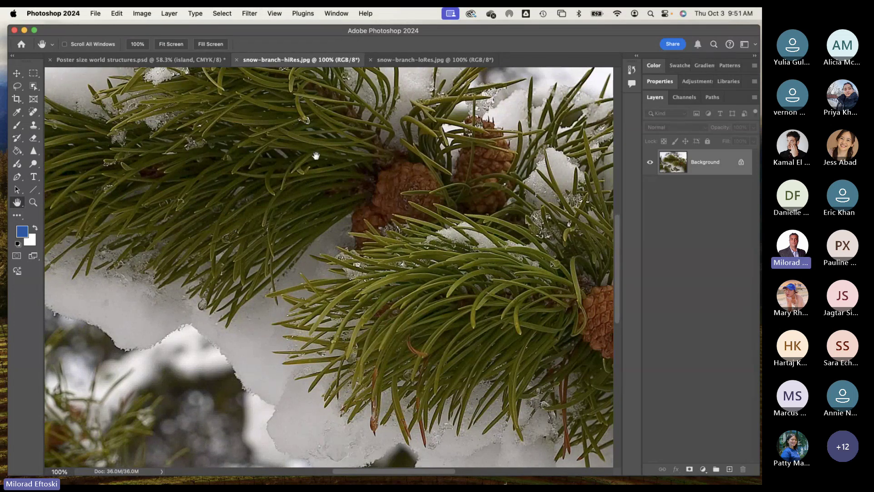
pyautogui.hscroll(2, 316, 156)
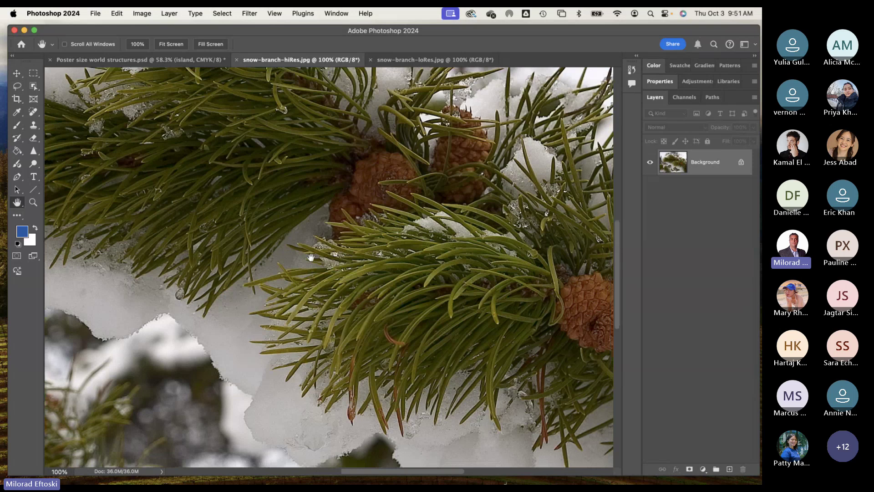
pyautogui.moveTo(469, 355); pyautogui.dragTo(302, 276)
pyautogui.hscroll(-5, 384, 255)
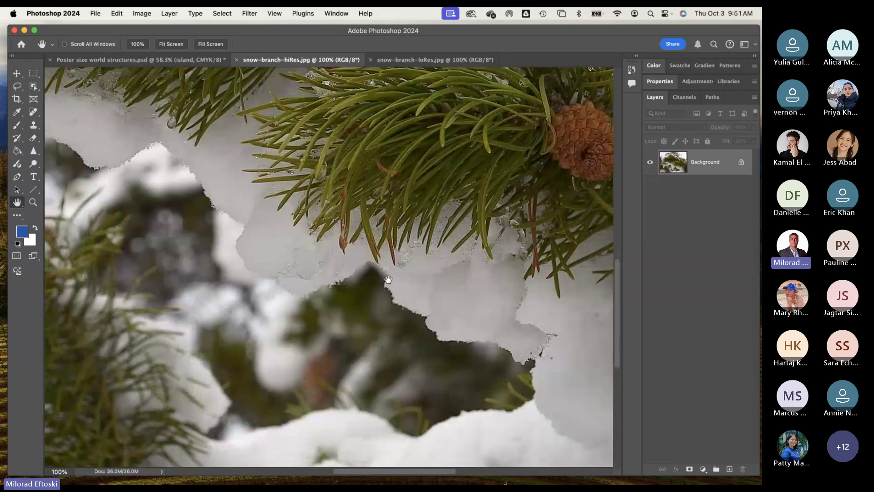
pyautogui.scroll(4, 384, 285)
pyautogui.hscroll(5, 357, 347)
pyautogui.scroll(2, 322, 341)
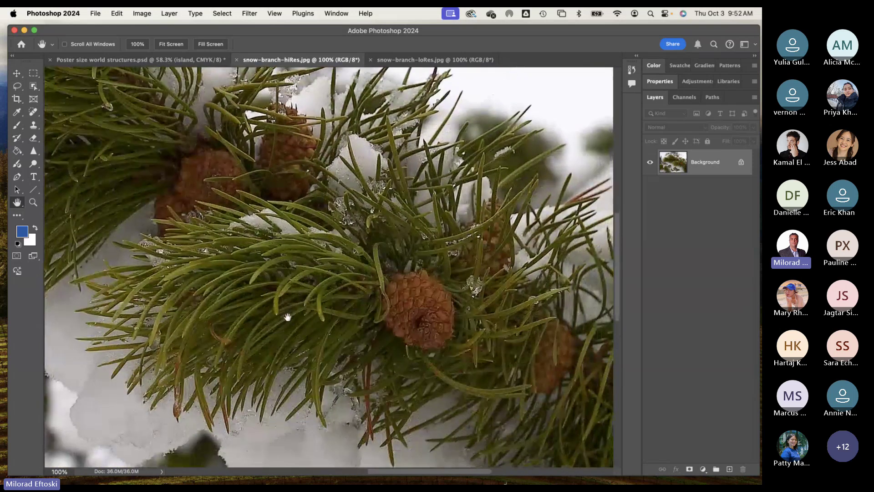
pyautogui.scroll(-2, 312, 303)
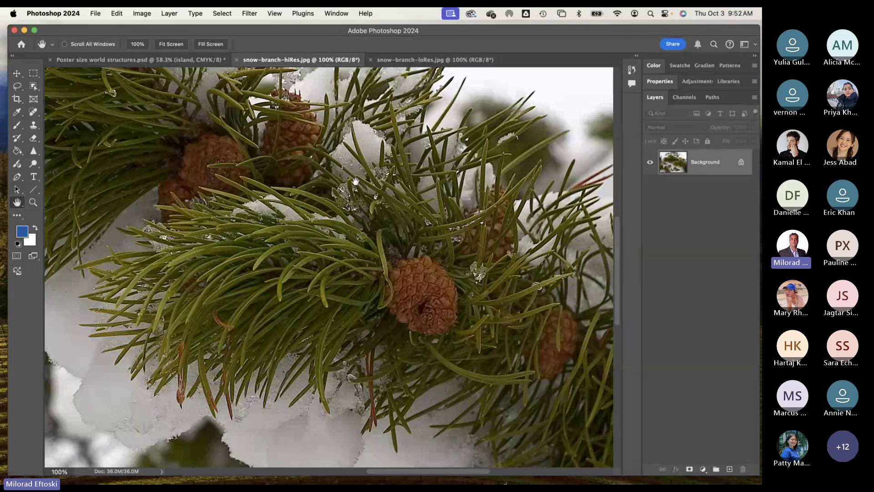
# Step: Show the Image Size dimensions of snow-branch-hiRes.jpg in inches, check its resolution and accept the dialog
pyautogui.click(137, 12)
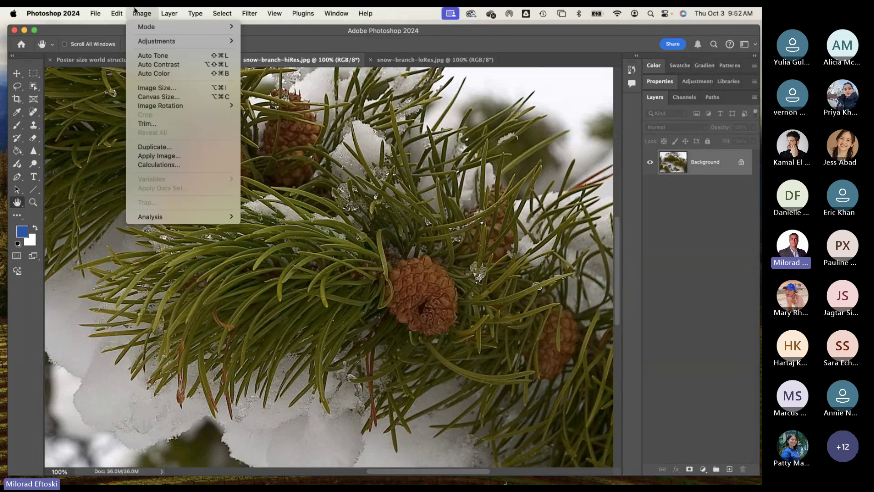
pyautogui.click(157, 87)
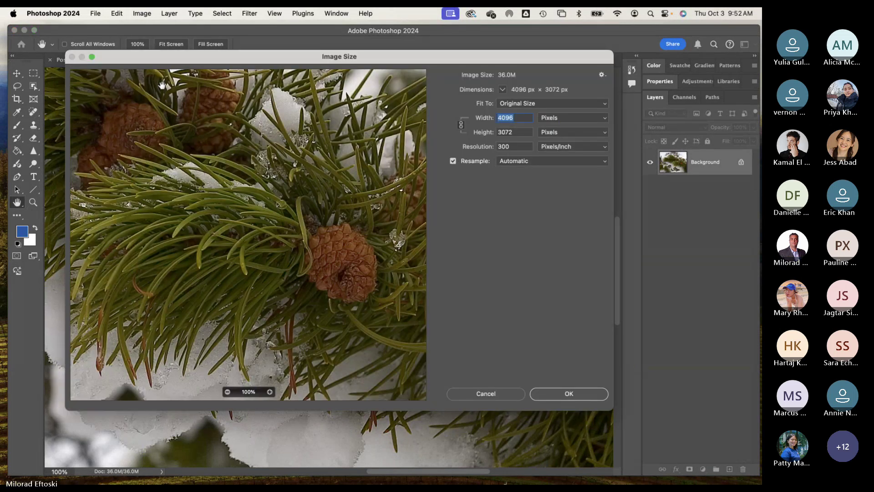
pyautogui.doubleClick(512, 146)
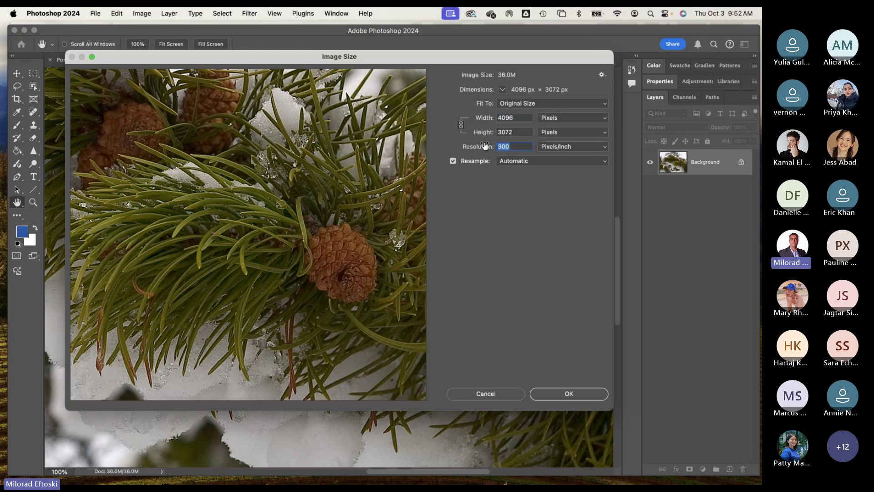
pyautogui.click(580, 120)
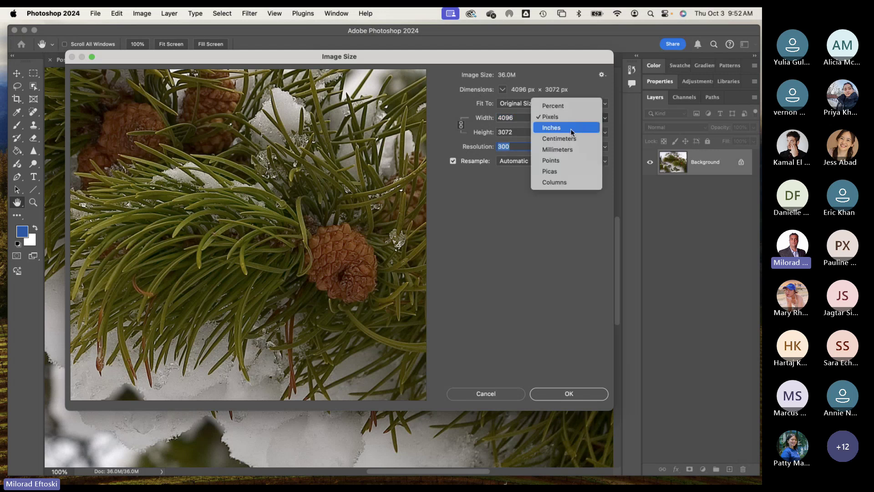
pyautogui.click(560, 128)
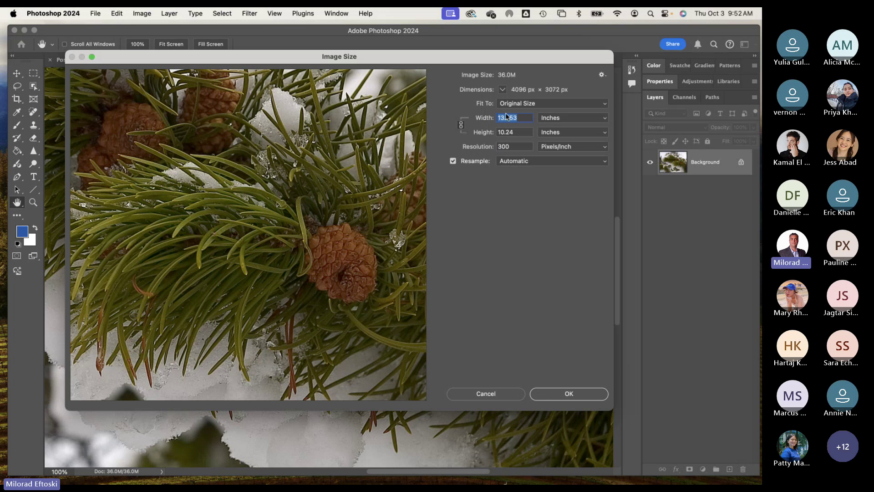
pyautogui.doubleClick(507, 146)
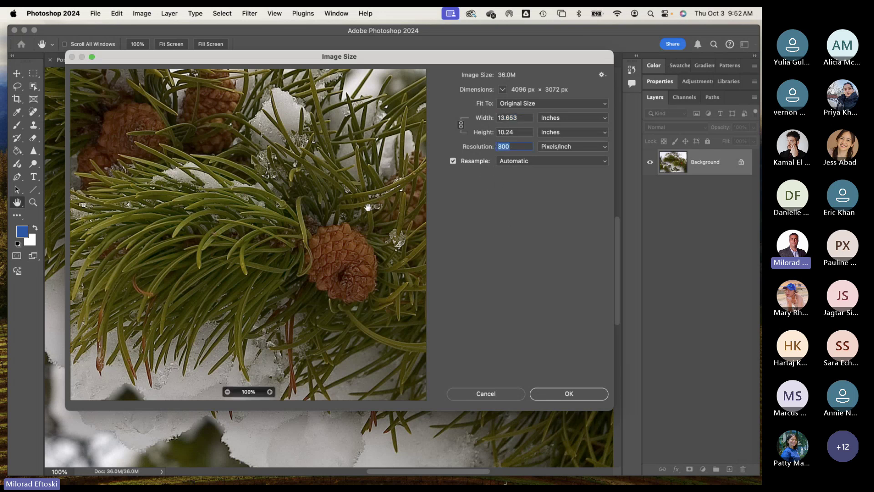
pyautogui.click(569, 394)
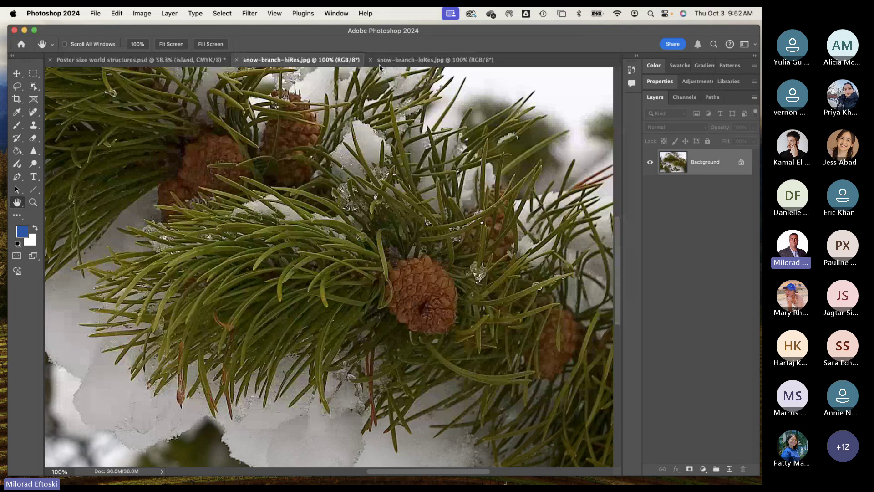
# Step: Examine snow-branch-loRes.jpg at magnifications up to 1600% to inspect its pixels, ending at 800%
pyautogui.click(398, 62)
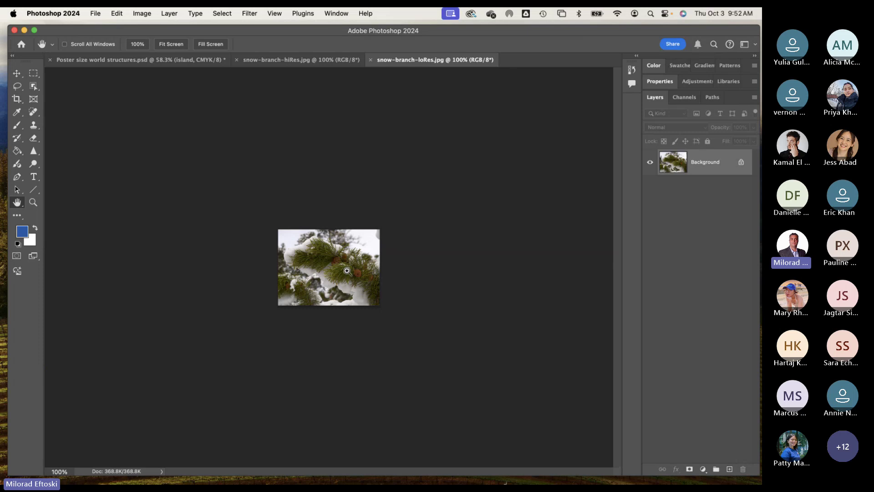
pyautogui.press('super+equal')
pyautogui.press('super+equal')
pyautogui.press('super+equal')
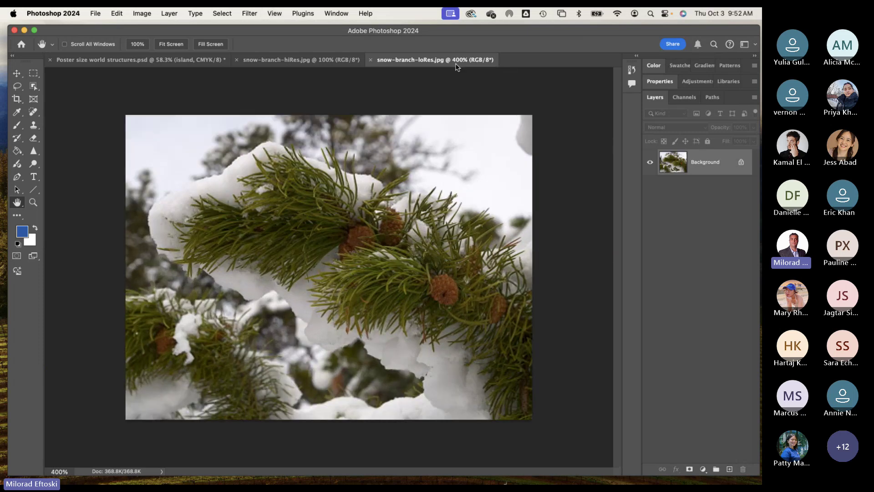
pyautogui.press('super+equal')
pyautogui.press('super+equal')
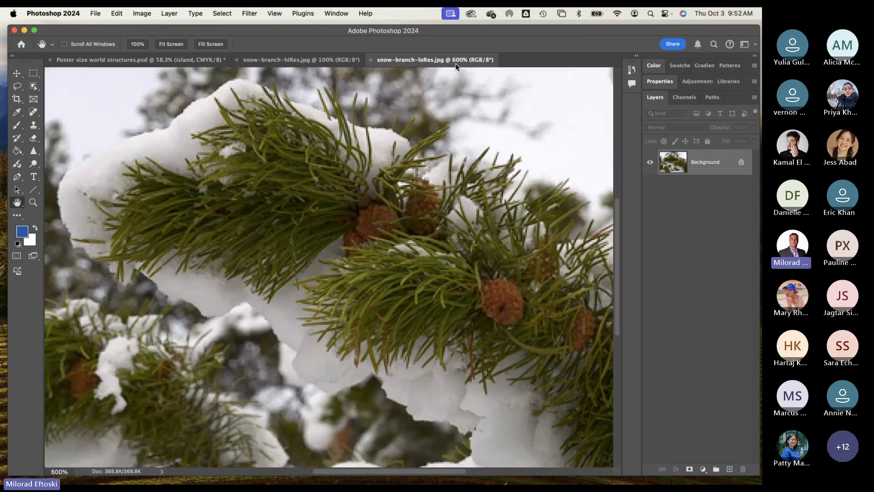
pyautogui.press('super+equal')
pyautogui.press('super+equal')
pyautogui.press('super+equal')
pyautogui.press('super+equal')
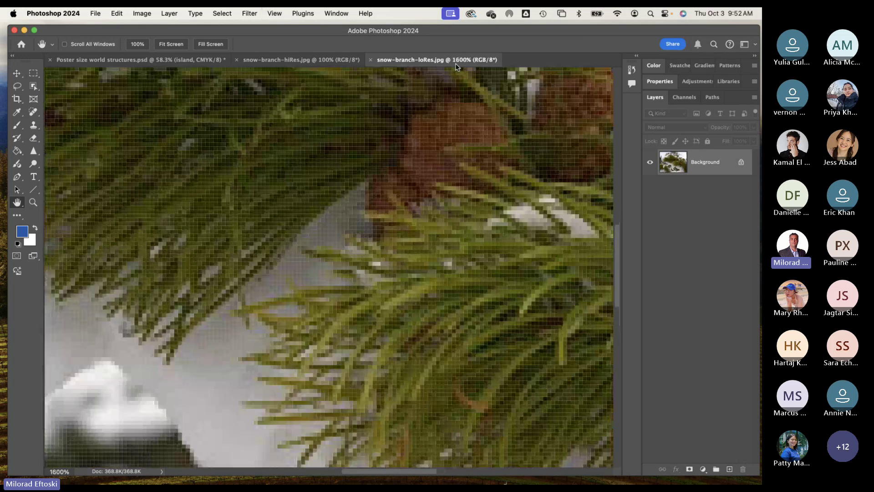
pyautogui.press('super+minus')
pyautogui.press('super+minus')
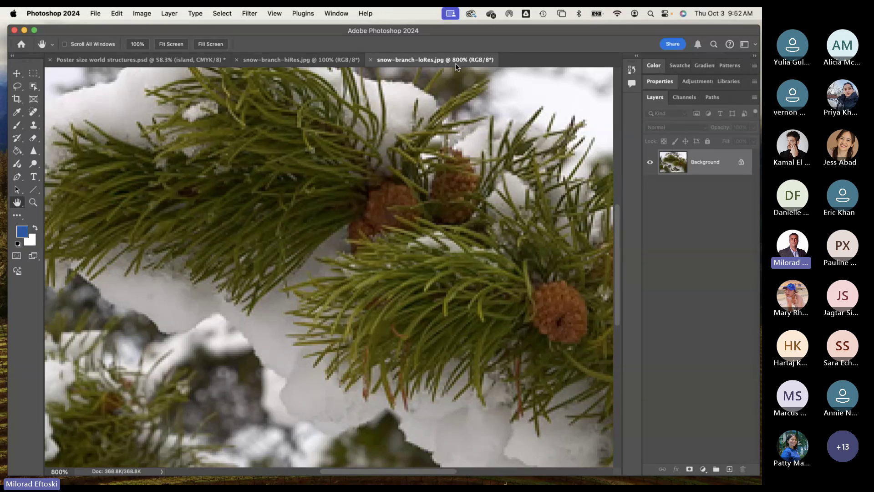
# Step: Resample snow-branch-loRes.jpg to a resolution of 300 pixels/inch in Image Size, using Automatic resampling
pyautogui.click(399, 64)
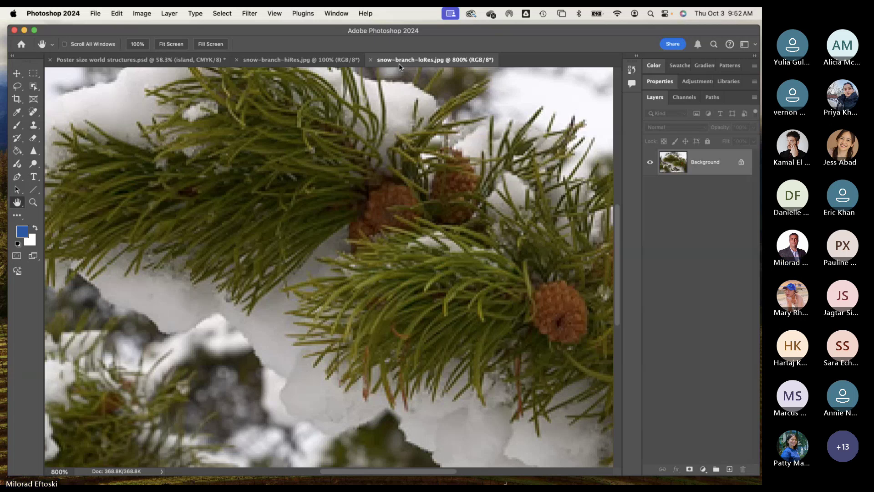
pyautogui.press('super+minus')
pyautogui.press('super+minus')
pyautogui.press('super+minus')
pyautogui.press('super+minus')
pyautogui.press('super+minus')
pyautogui.press('super+minus')
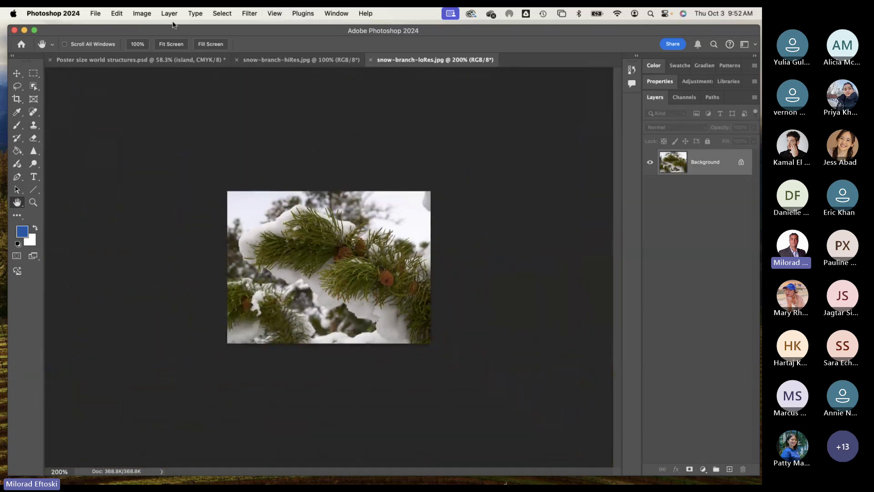
pyautogui.click(142, 13)
pyautogui.click(161, 88)
pyautogui.click(513, 147)
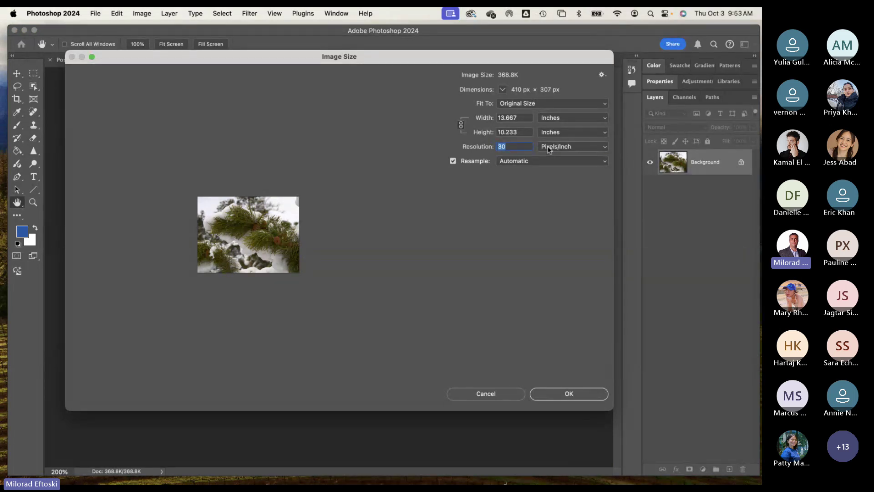
pyautogui.click(517, 145)
pyautogui.write('0')
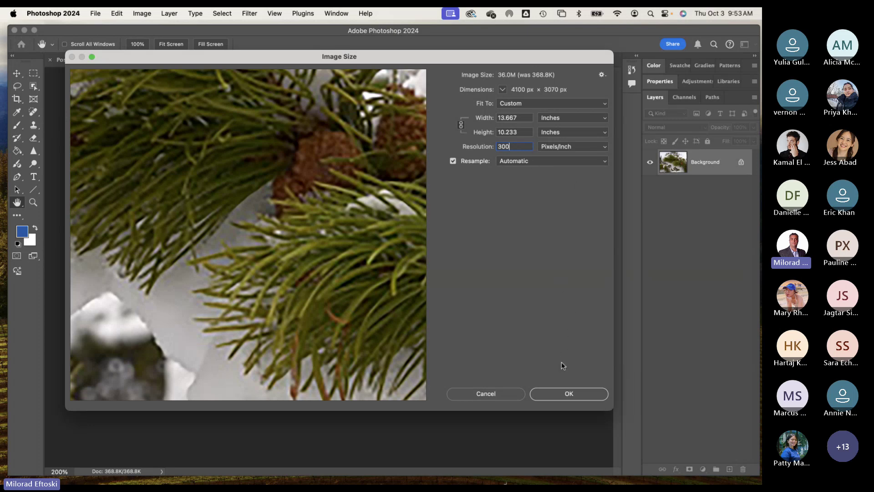
pyautogui.click(562, 392)
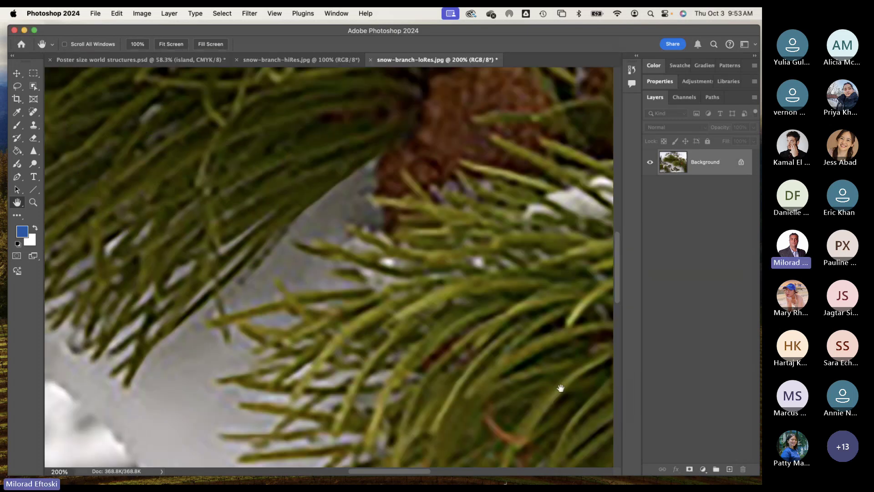
# Step: View the whole resampled snow-branch-loRes.jpg at 33.3% and bring up snow-branch-hiRes.jpg for comparison
pyautogui.press('super+minus')
pyautogui.press('super+minus')
pyautogui.press('super+minus')
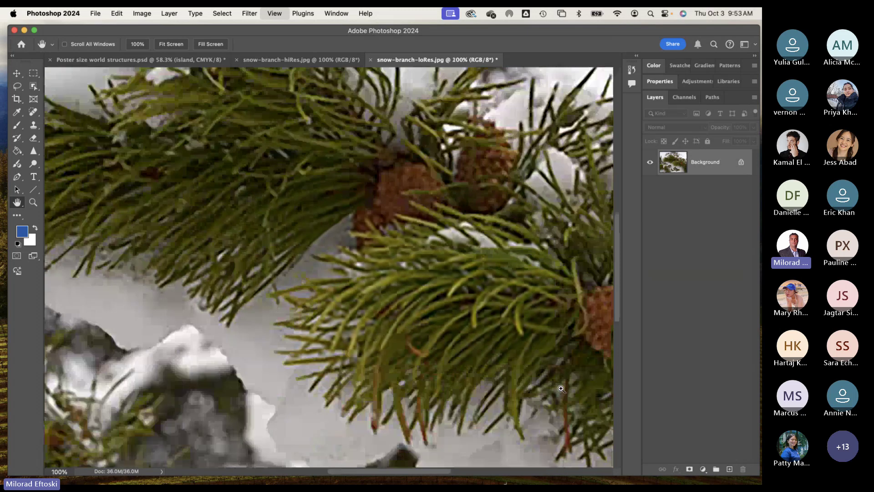
pyautogui.press('super+minus')
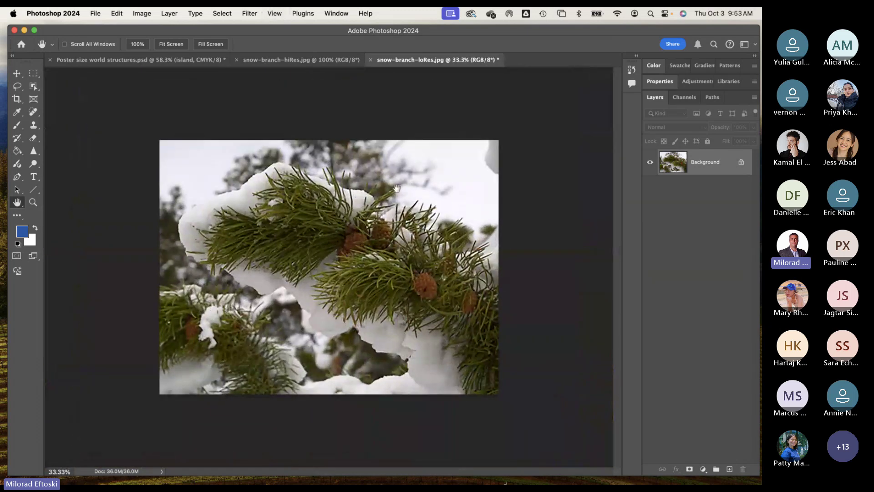
pyautogui.click(326, 60)
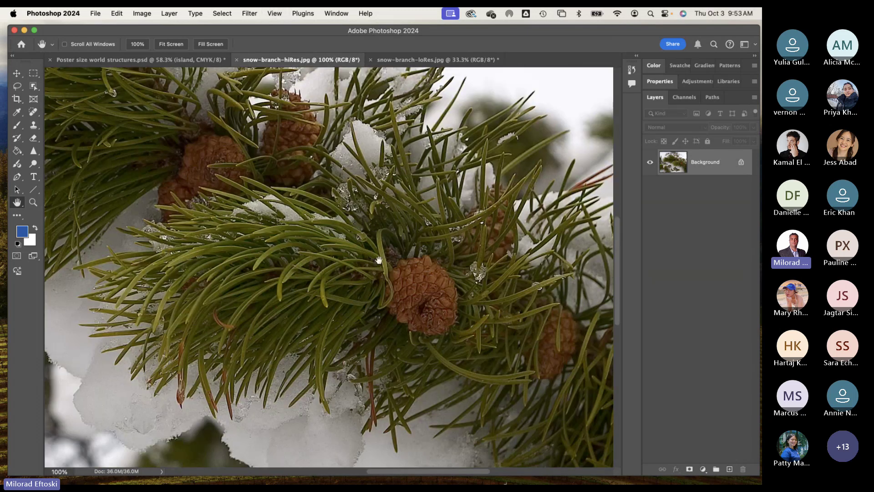
# Step: Compare needle and pine cone detail in the resampled snow-branch-loRes.jpg at 100% with the same areas of snow-branch-hiRes.jpg
pyautogui.click(408, 59)
pyautogui.press('super+plus')
pyautogui.press('super+plus')
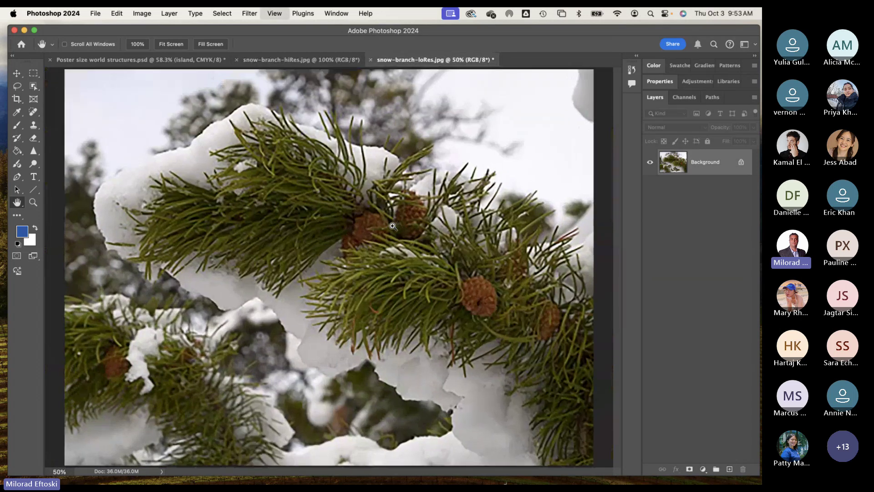
pyautogui.press('super+plus')
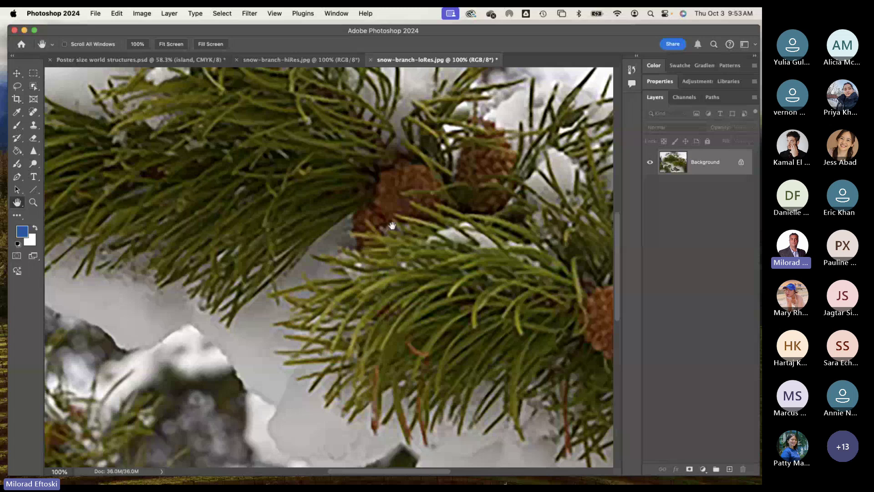
pyautogui.moveTo(338, 191); pyautogui.dragTo(389, 244)
pyautogui.click(299, 59)
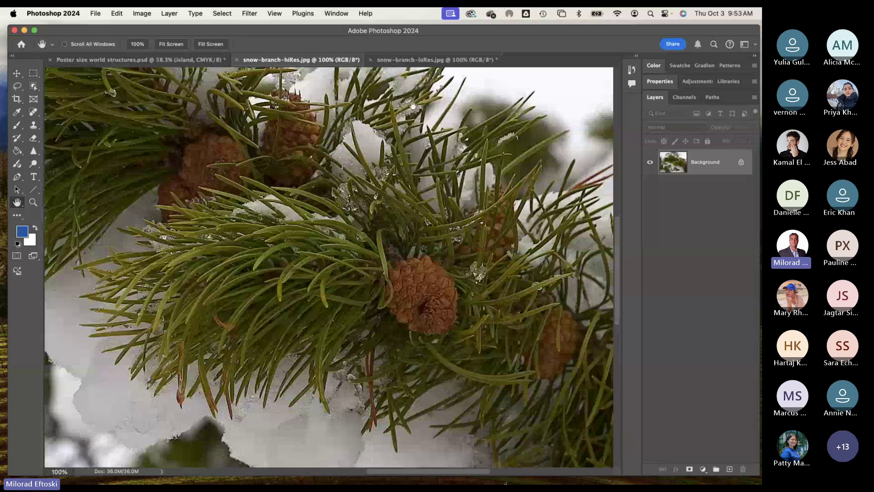
pyautogui.click(412, 60)
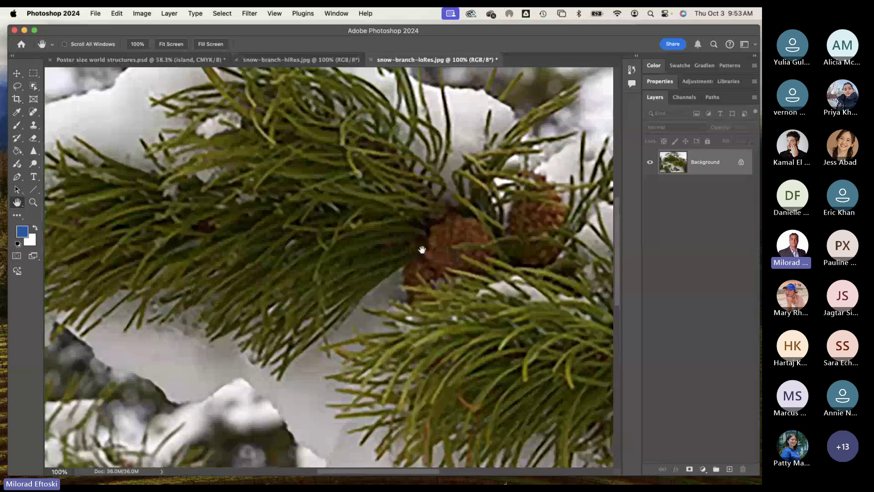
pyautogui.scroll(3, 386, 266)
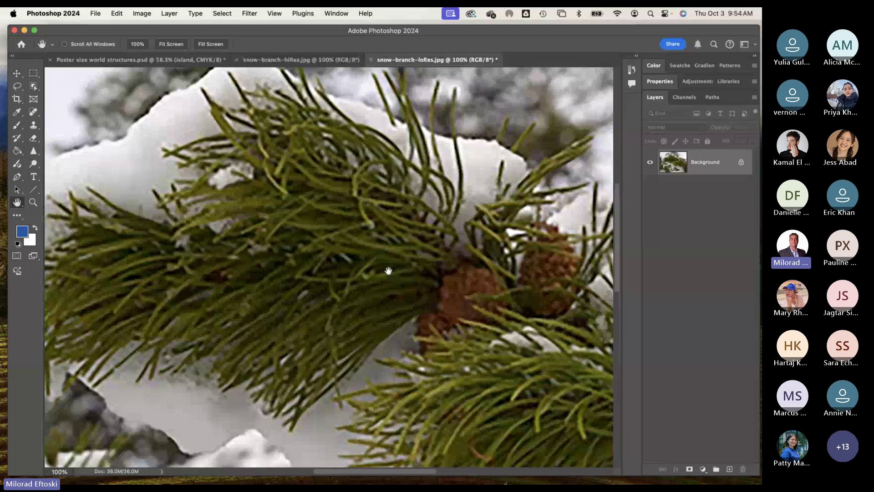
pyautogui.click(302, 61)
pyautogui.scroll(-2, 423, 275)
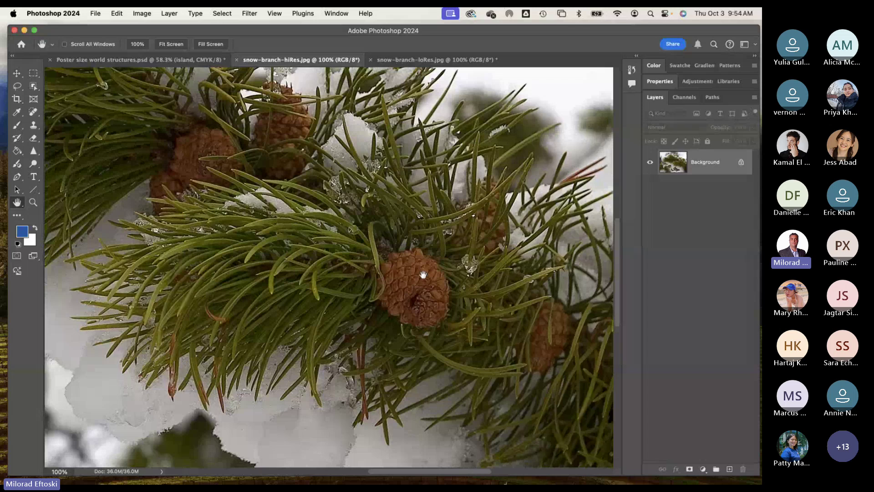
pyautogui.click(403, 59)
pyautogui.moveTo(505, 246); pyautogui.dragTo(382, 246)
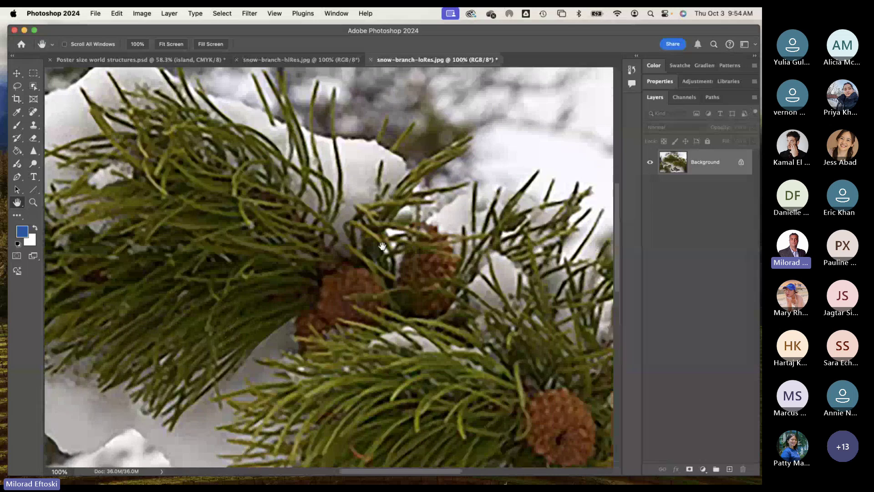
pyautogui.press('super+minus')
pyautogui.press('super+minus')
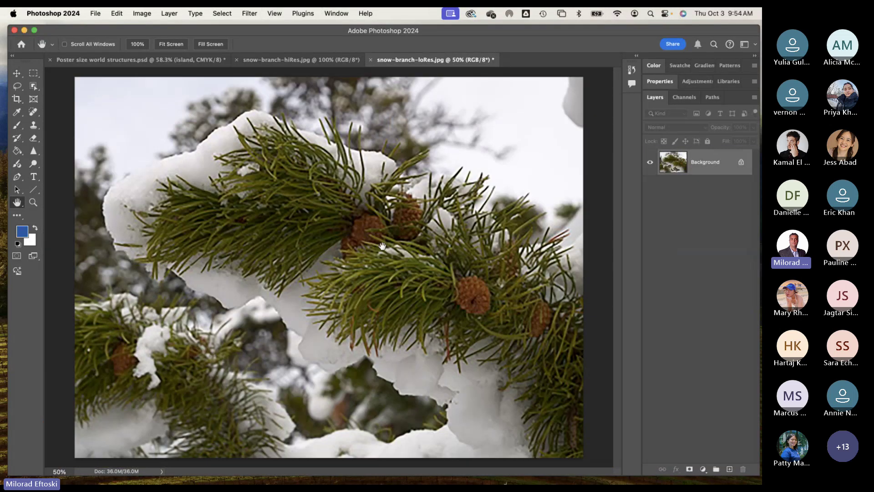
# Step: Close snow-branch-loRes.jpg without saving, close snow-branch-hiRes.jpg, and fit the island poster in the window
pyautogui.click(370, 60)
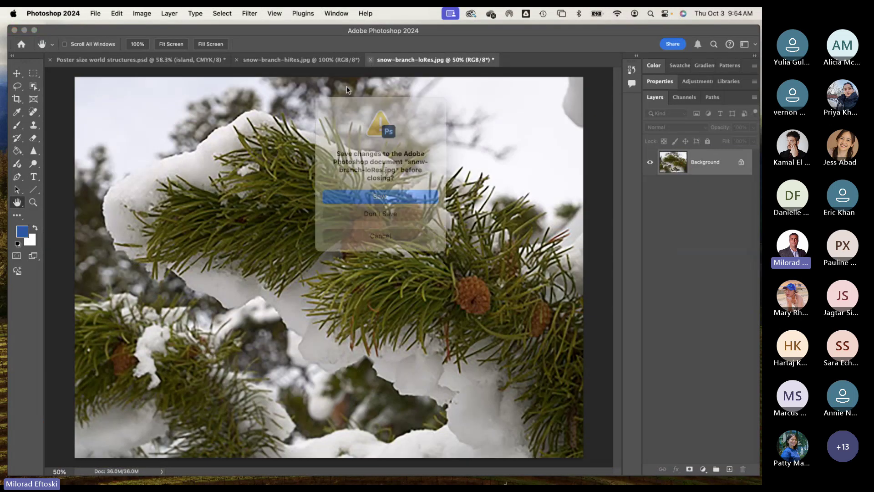
pyautogui.click(373, 213)
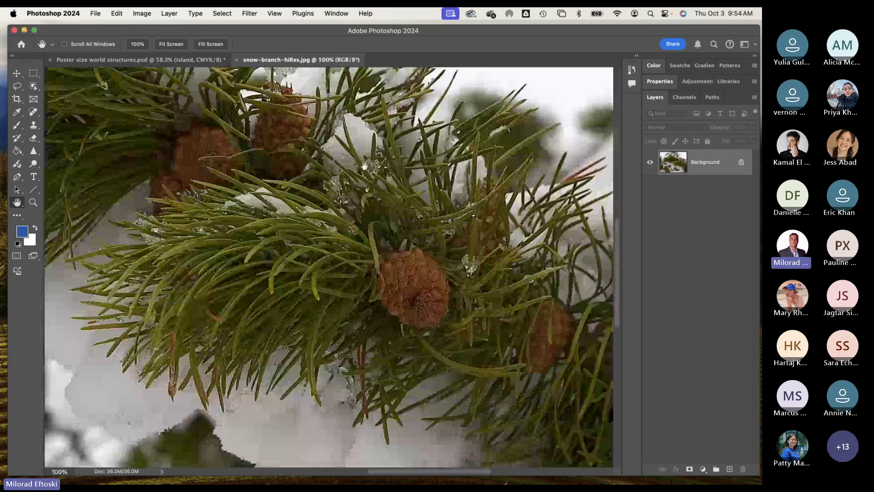
pyautogui.click(237, 59)
pyautogui.press('super+0')
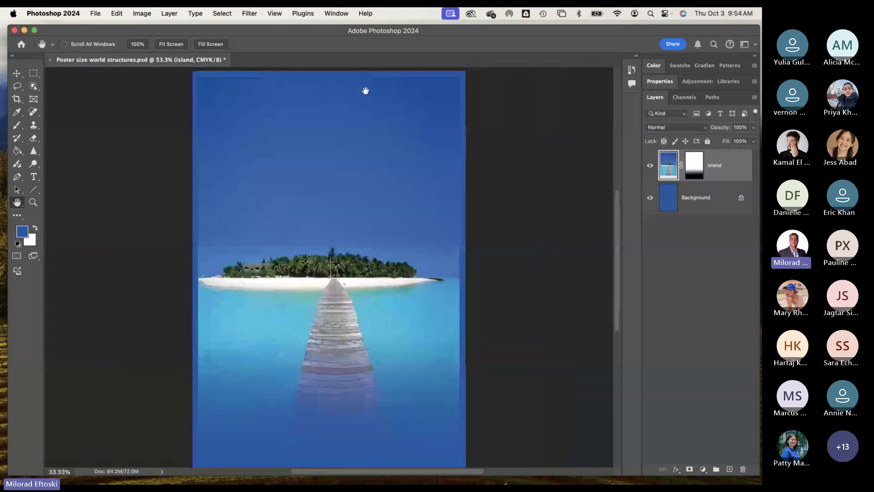
# Step: Go up from the Layers folder to the GDPW folder in Finder, close that window and return to Photoshop
pyautogui.click(24, 30)
pyautogui.click(227, 113)
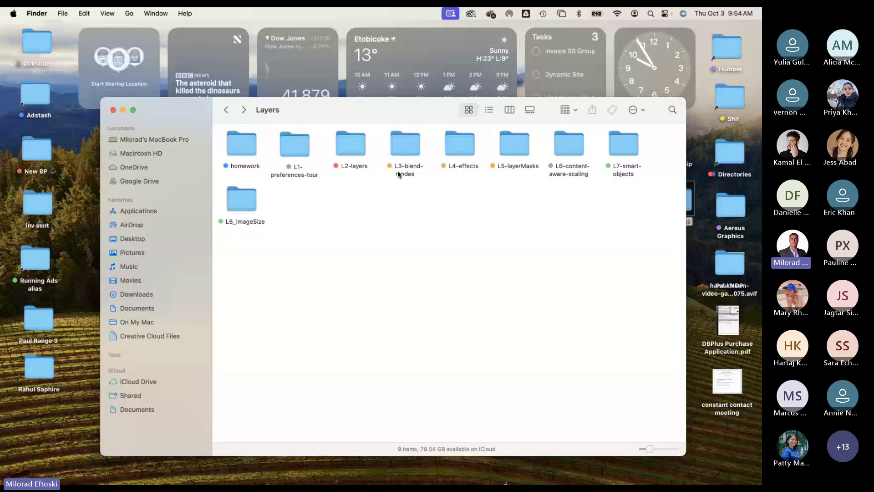
pyautogui.moveTo(326, 114); pyautogui.dragTo(306, 111)
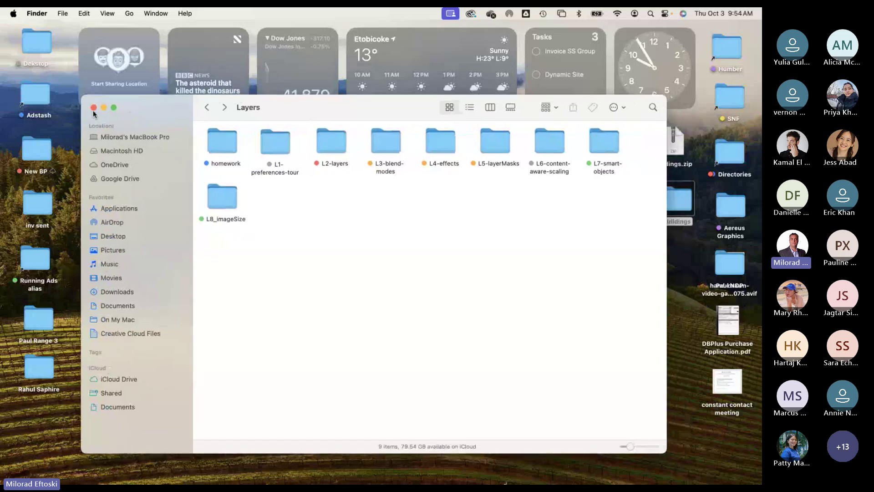
pyautogui.click(207, 108)
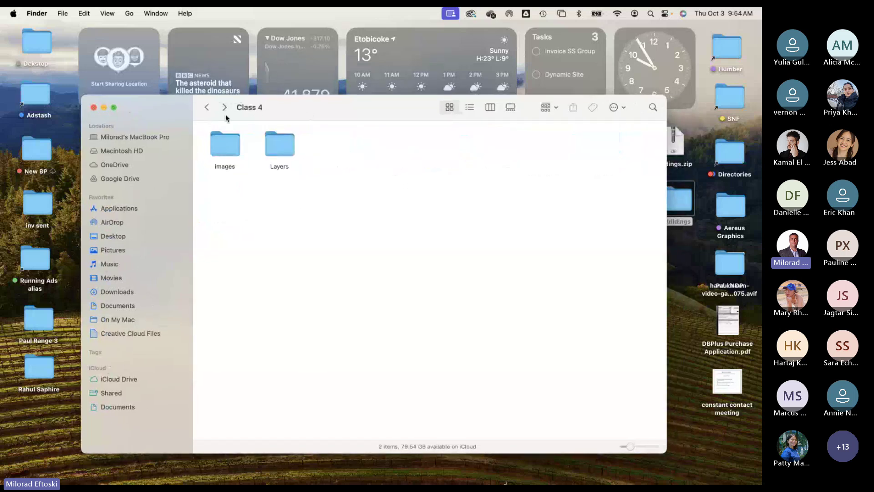
pyautogui.click(207, 107)
pyautogui.click(399, 147)
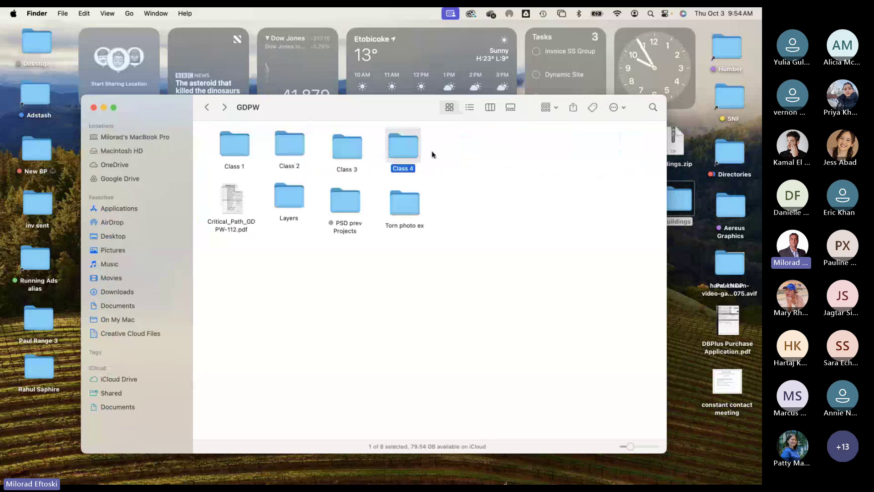
pyautogui.click(94, 108)
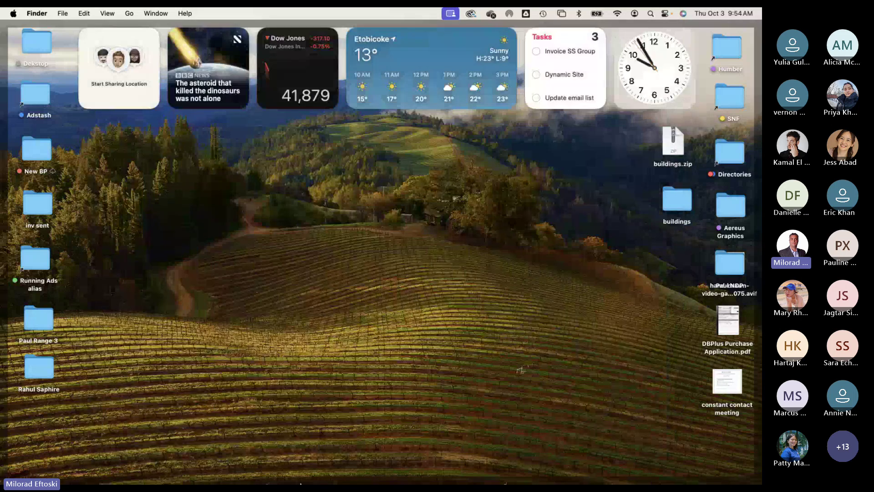
pyautogui.moveTo(293, 480)
pyautogui.click(373, 471)
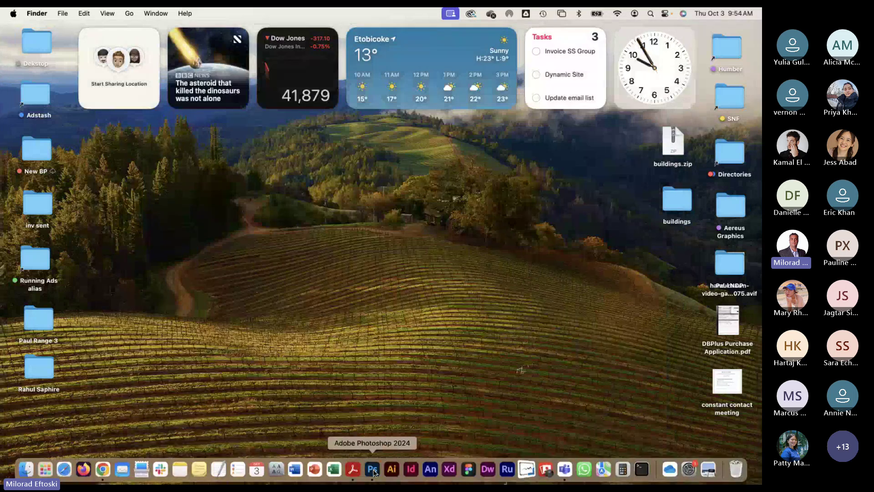
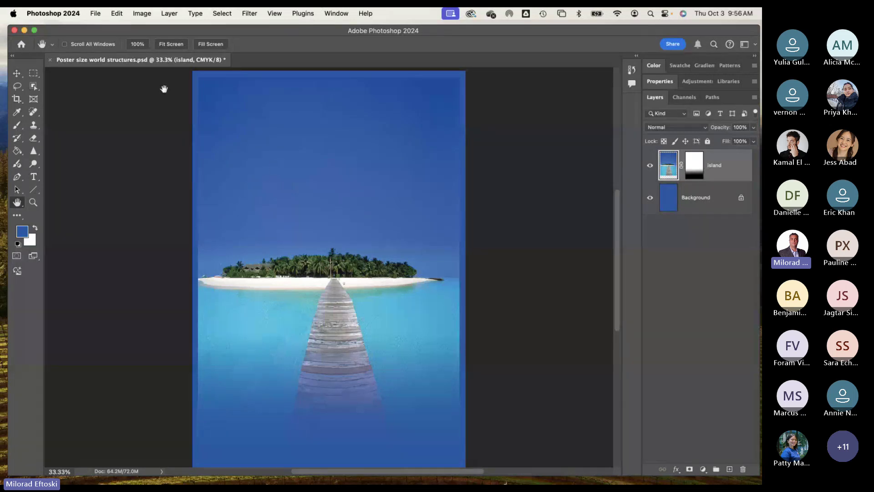
# Step: Preview Eiffel-Tower-Paris.jpg from the desktop's buildings folder in Finder and return to Photoshop
pyautogui.click(25, 31)
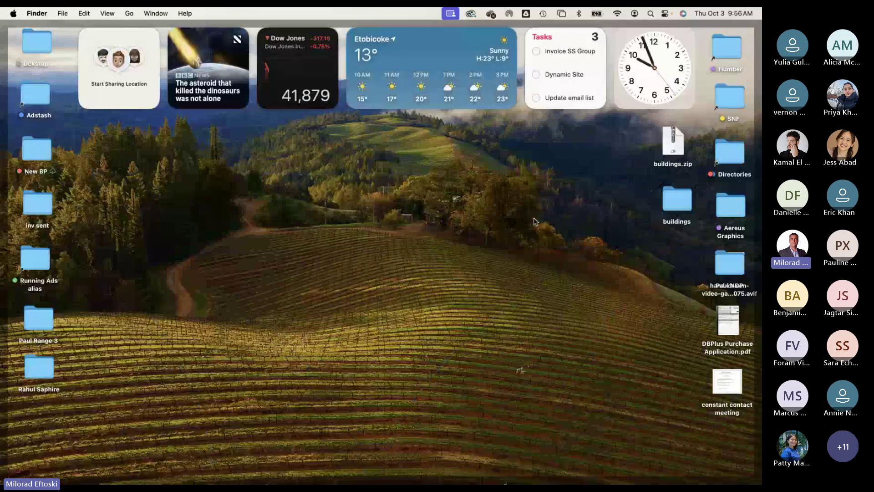
pyautogui.doubleClick(672, 200)
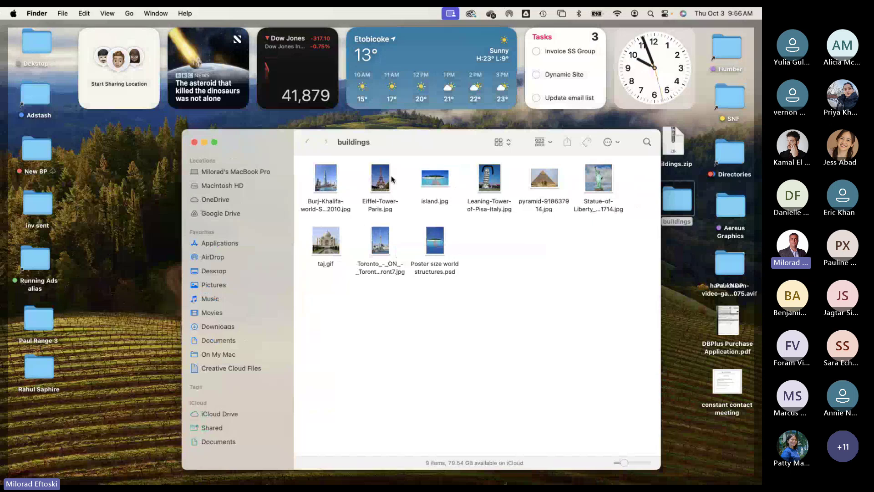
pyautogui.click(381, 181)
pyautogui.press('space')
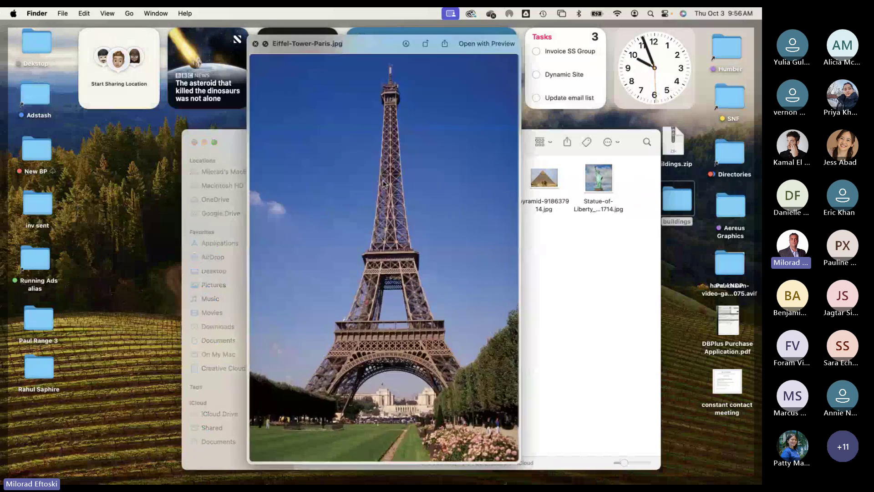
pyautogui.press('space')
pyautogui.click(410, 230)
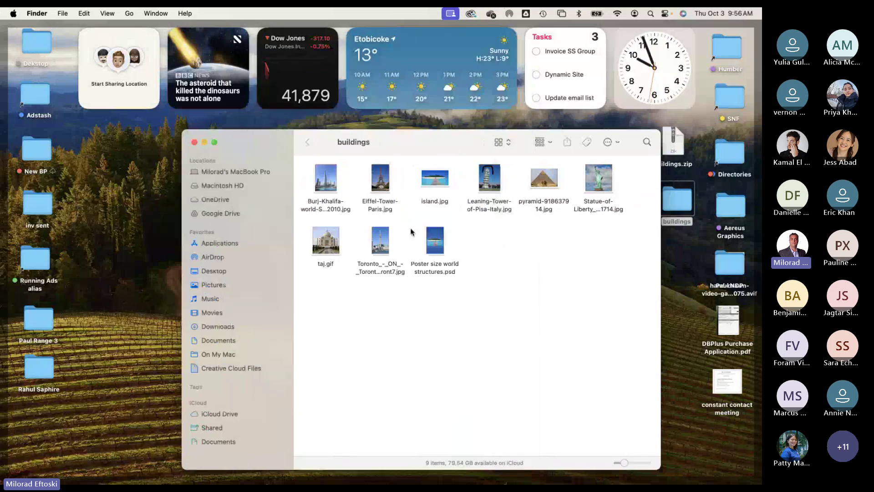
pyautogui.moveTo(387, 483)
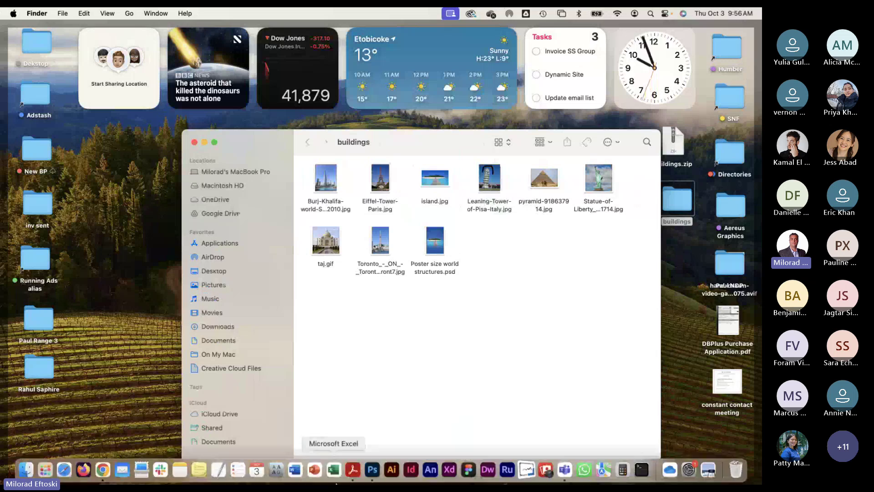
pyautogui.click(372, 469)
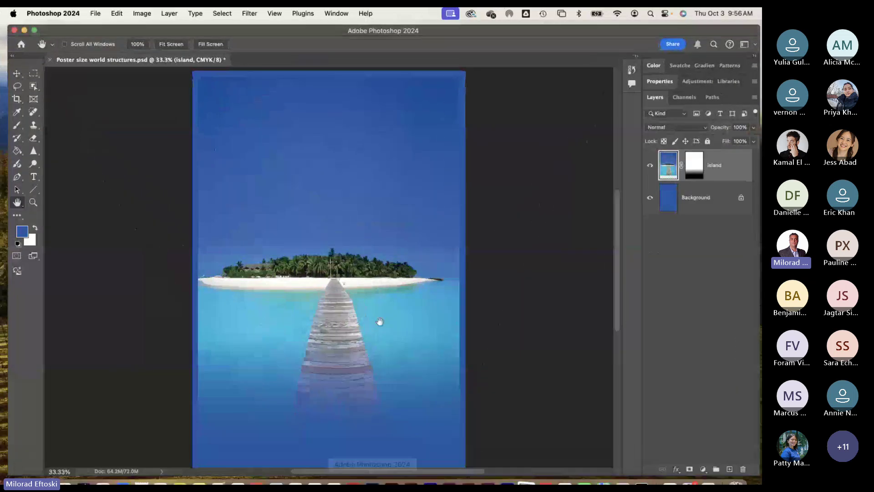
# Step: Open pyramid-918637914.jpg from the buildings folder
pyautogui.click(95, 14)
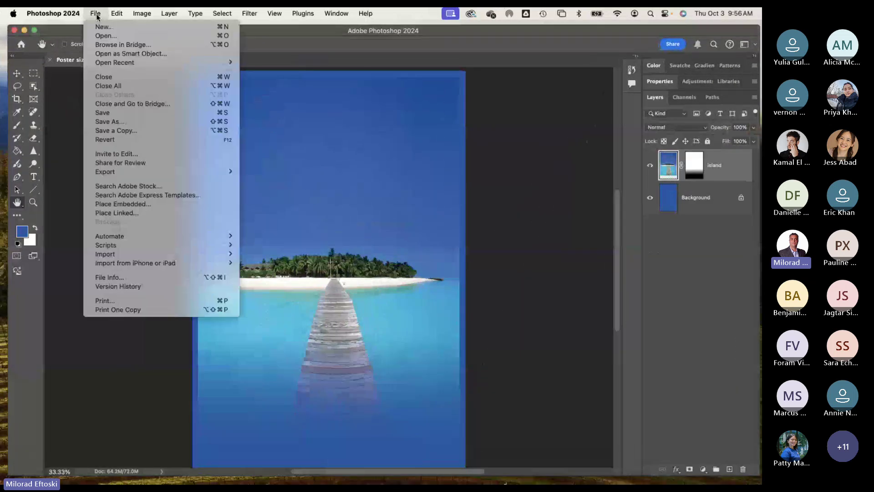
pyautogui.click(110, 37)
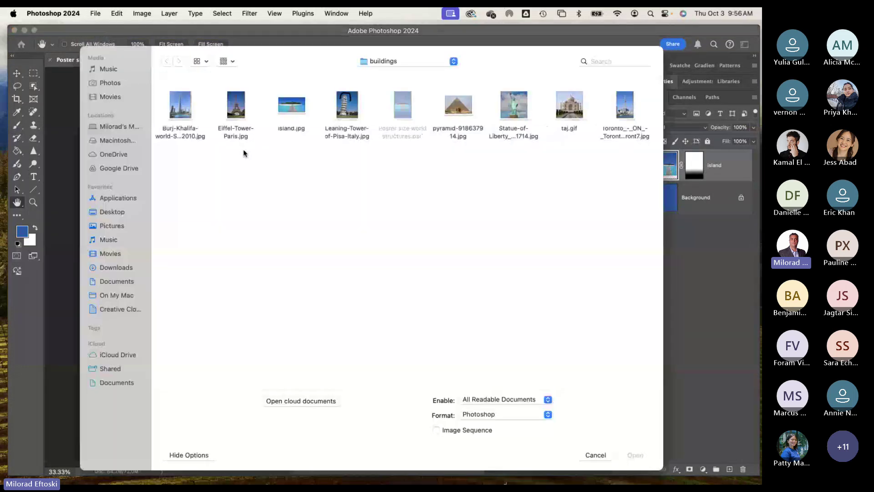
pyautogui.click(230, 109)
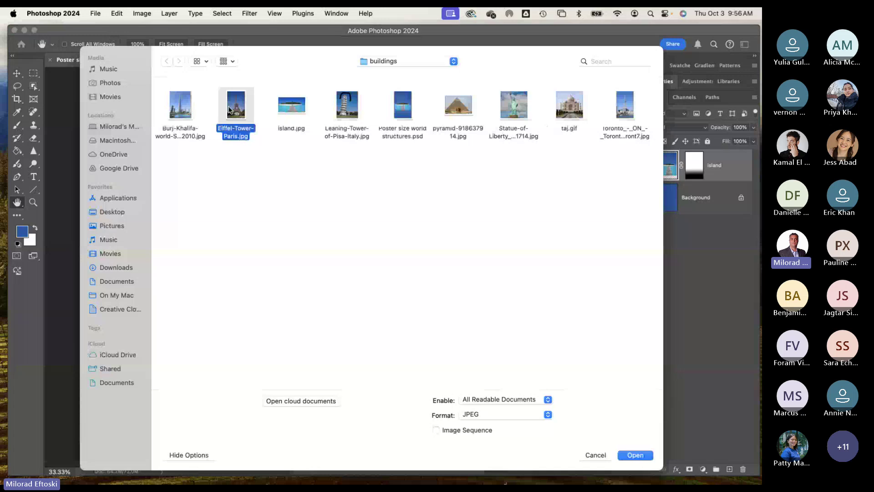
pyautogui.doubleClick(453, 105)
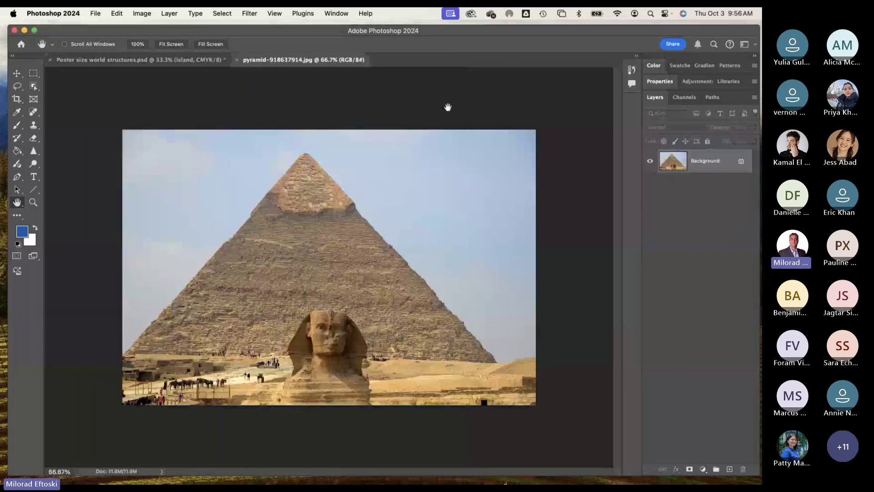
pyautogui.click(155, 61)
pyautogui.click(264, 63)
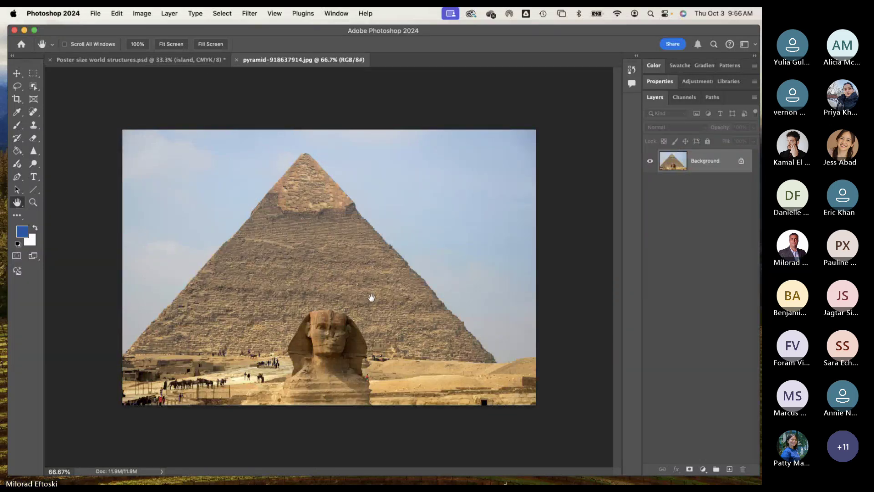
# Step: Outline the pyramid and the Sphinx's head with the Polygonal Lasso, closing the selection at the pyramid's peak
pyautogui.click(17, 88)
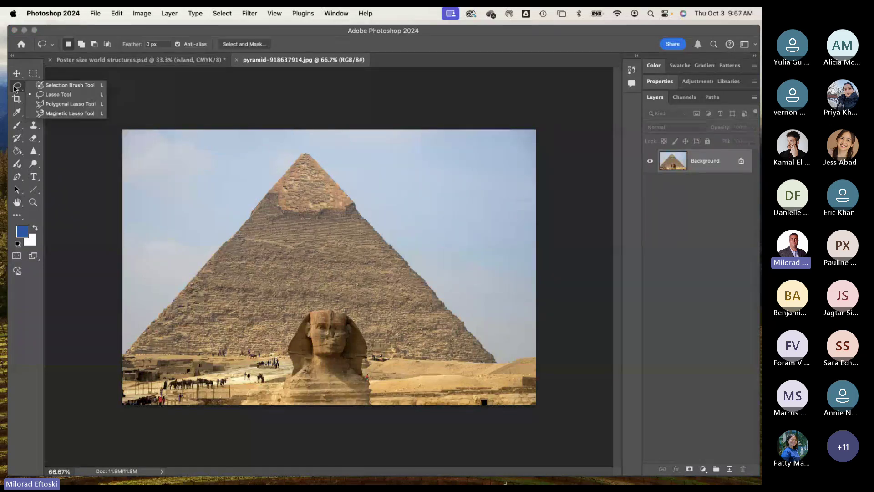
pyautogui.click(73, 104)
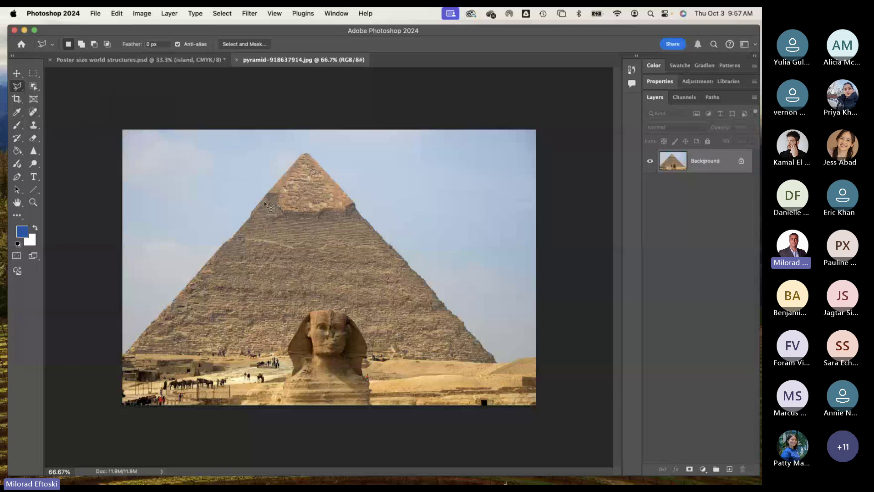
pyautogui.scroll(15, 260, 200)
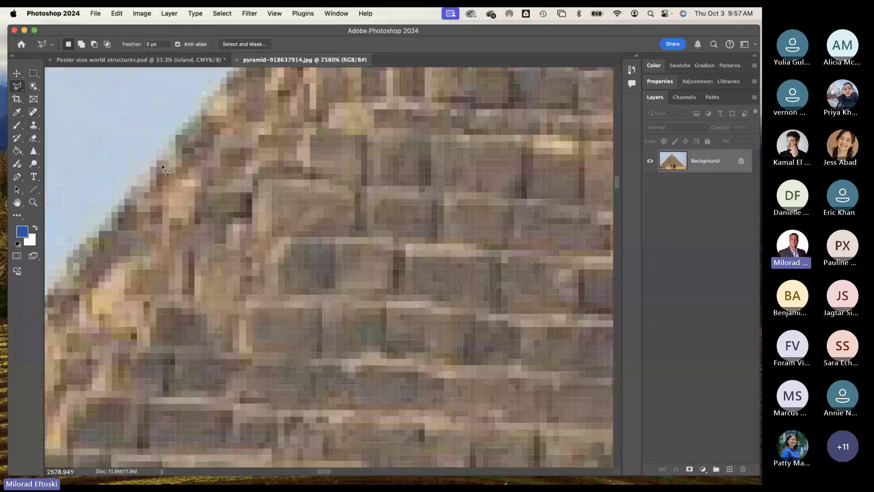
pyautogui.scroll(-8, 157, 167)
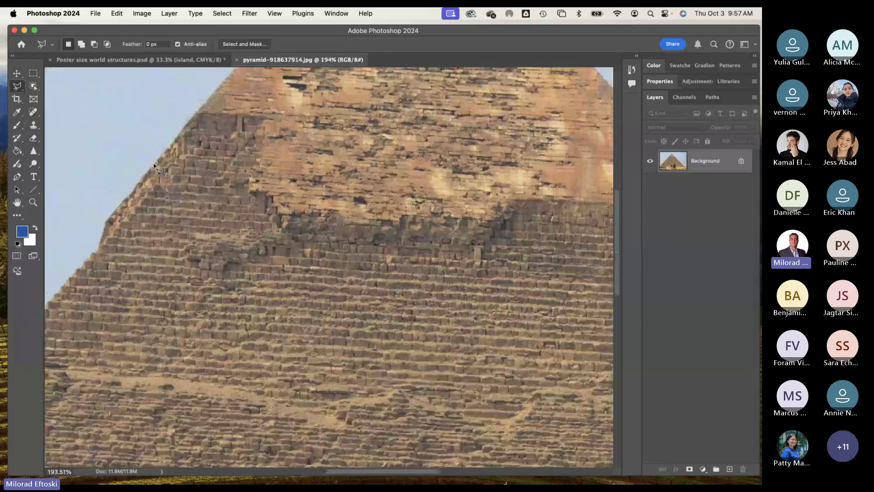
pyautogui.scroll(-4, 157, 167)
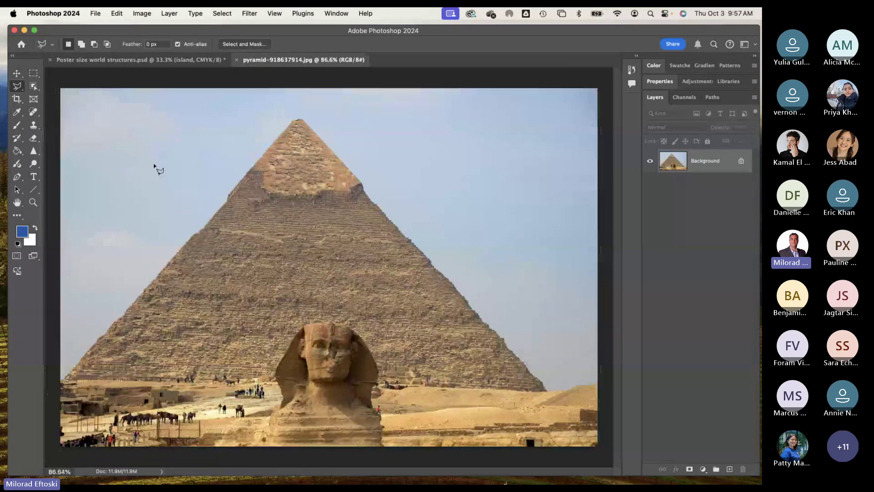
pyautogui.scroll(-2, 157, 166)
pyautogui.scroll(1, 157, 166)
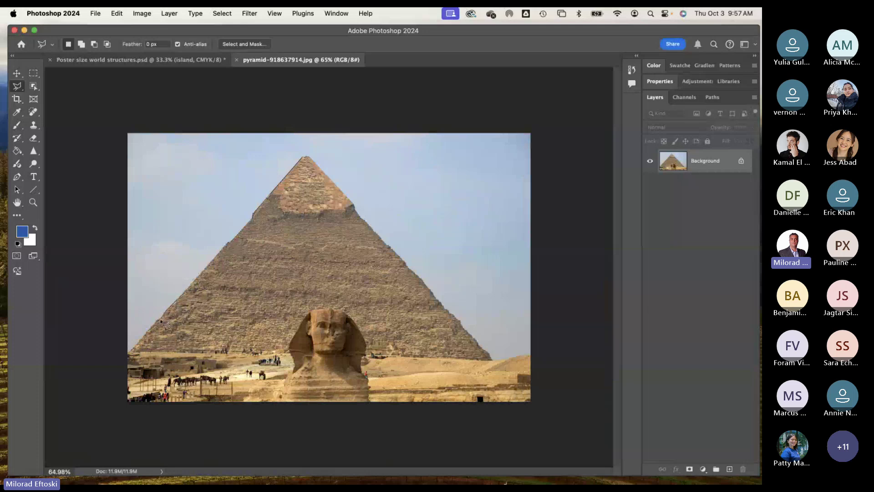
pyautogui.click(129, 373)
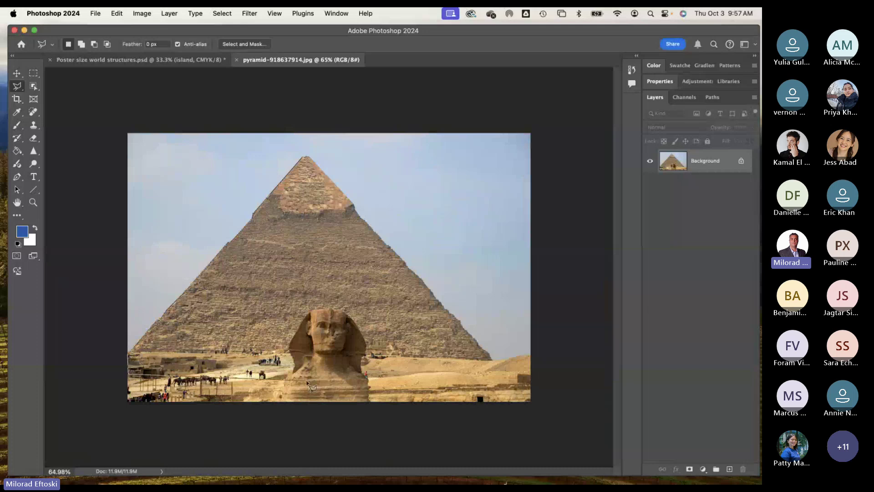
pyautogui.click(508, 375)
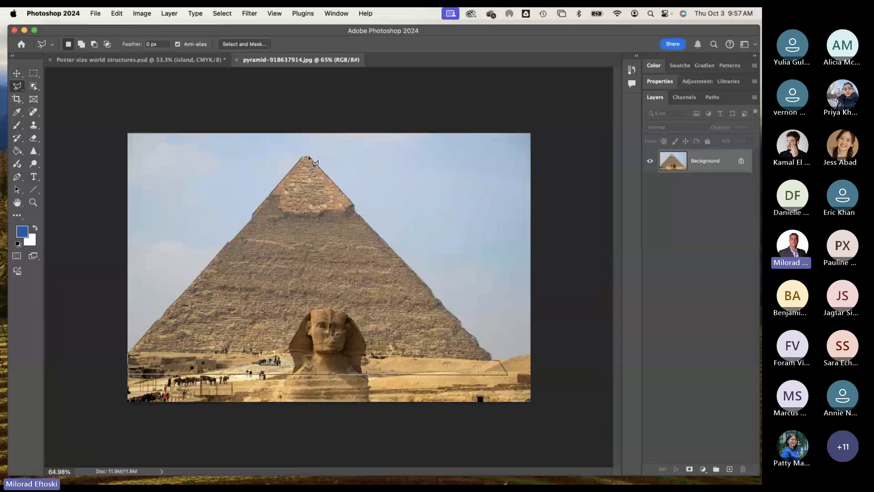
pyautogui.click(304, 157)
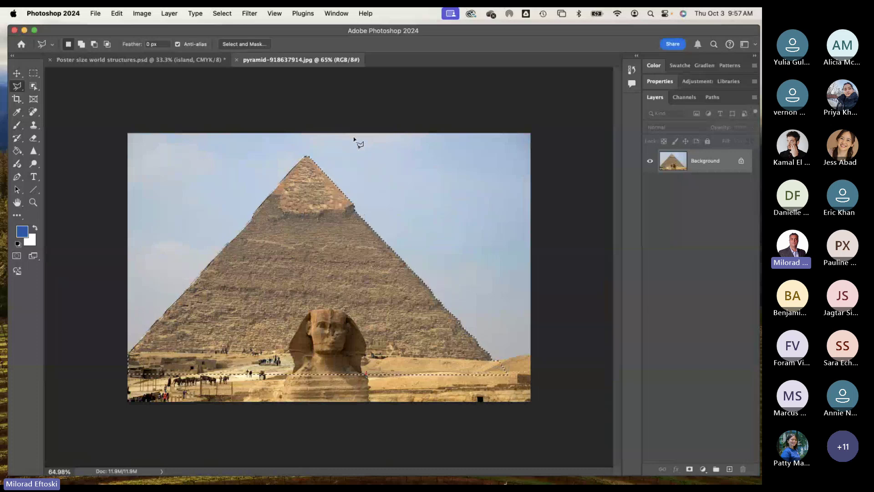
# Step: Copy the selected pyramid into Poster size world structures.psd and move it up so its base rests on the island
pyautogui.click(209, 60)
pyautogui.click(17, 74)
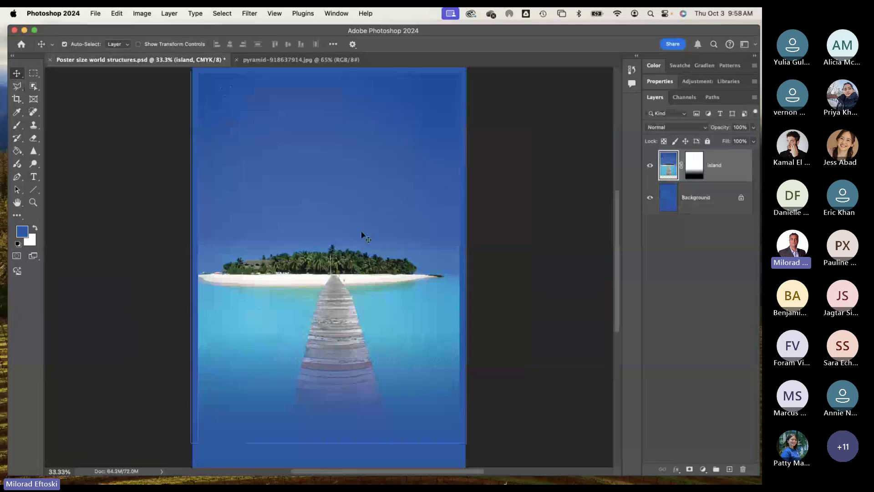
pyautogui.press('super+v')
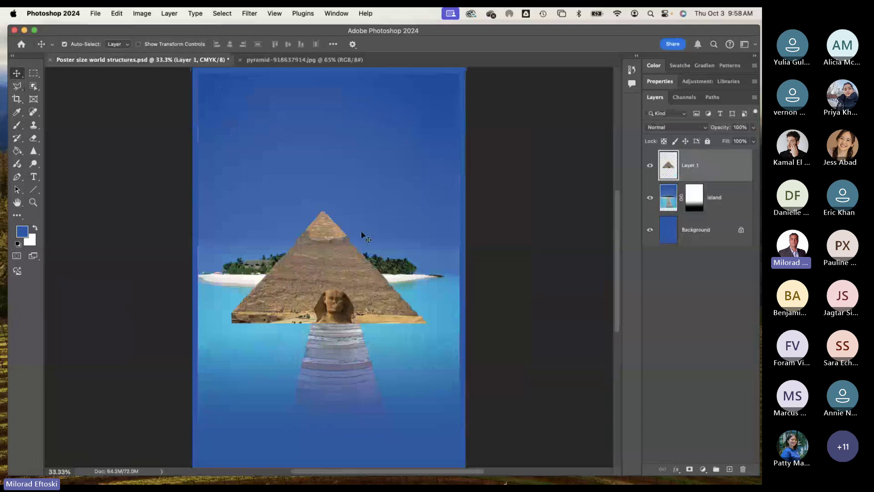
pyautogui.moveTo(318, 286); pyautogui.dragTo(299, 235)
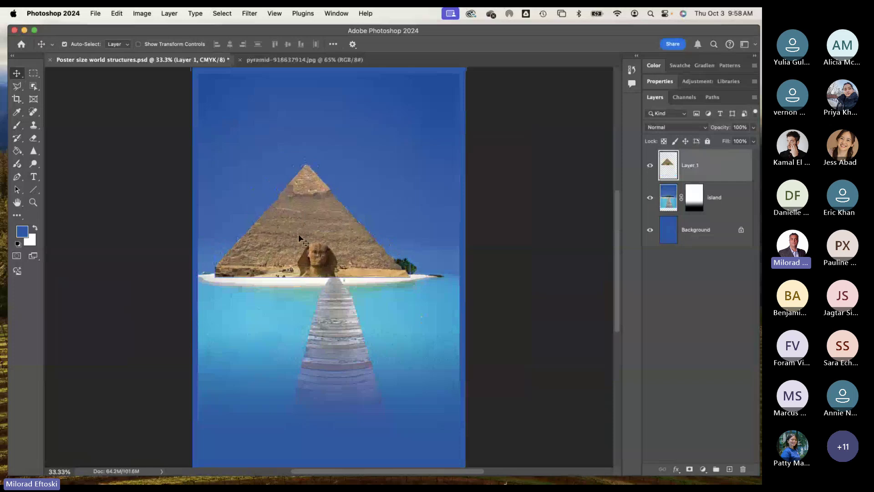
# Step: Scale the pyramid down proportionally to fit the left part of the island, and close the pyramid source image
pyautogui.press('super+t')
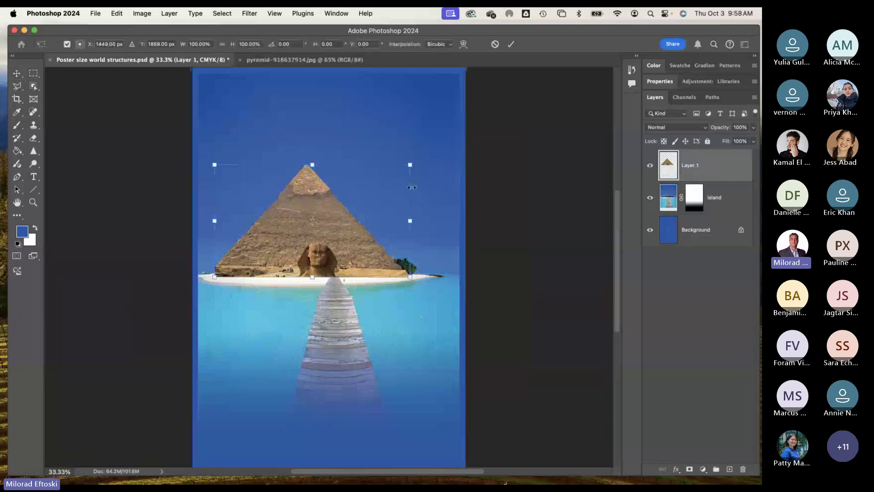
pyautogui.moveTo(410, 164); pyautogui.dragTo(290, 231)
pyautogui.press('Return')
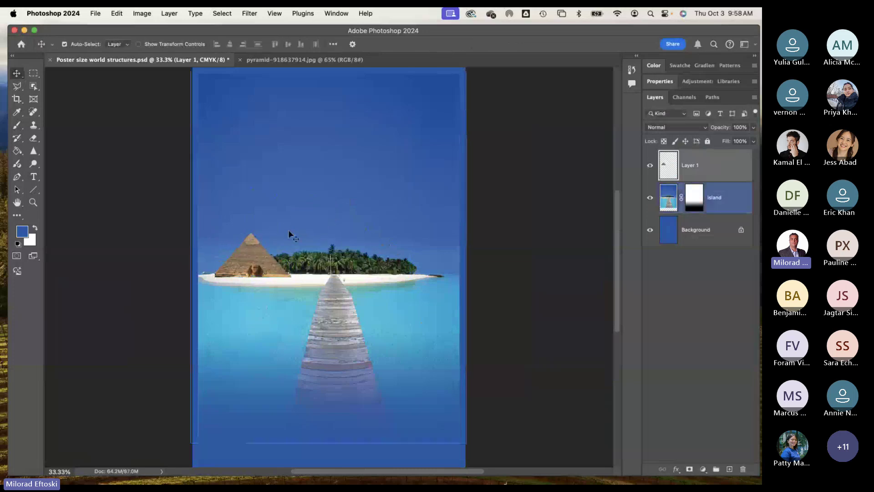
pyautogui.click(312, 59)
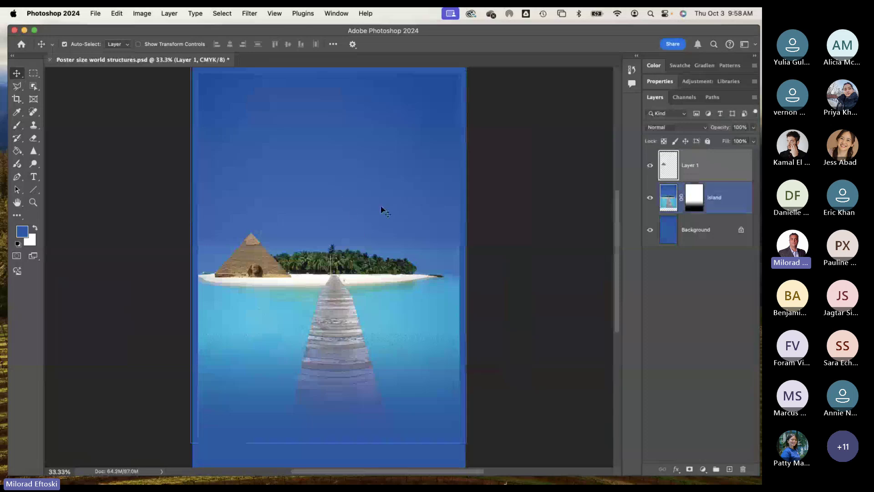
# Step: Switch to Finder and open the Toronto Harbourfront image from the buildings folder in Adobe Photoshop 2024
pyautogui.click(24, 30)
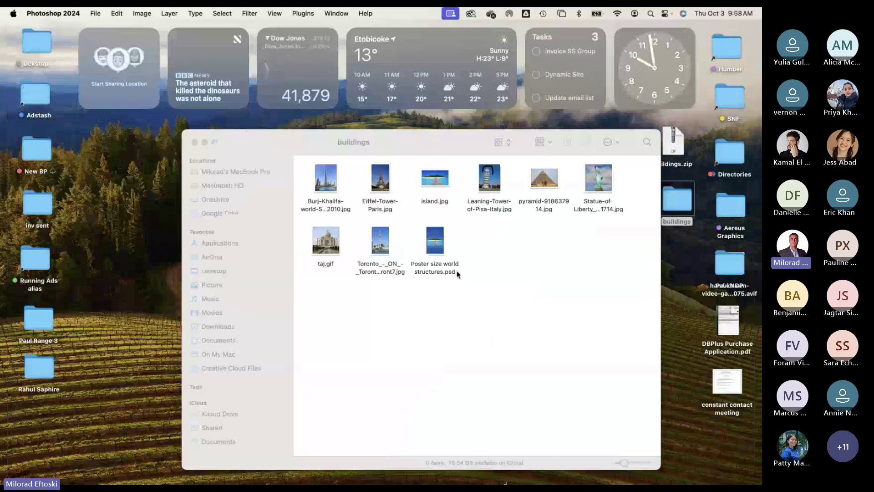
pyautogui.click(464, 271)
pyautogui.click(605, 186)
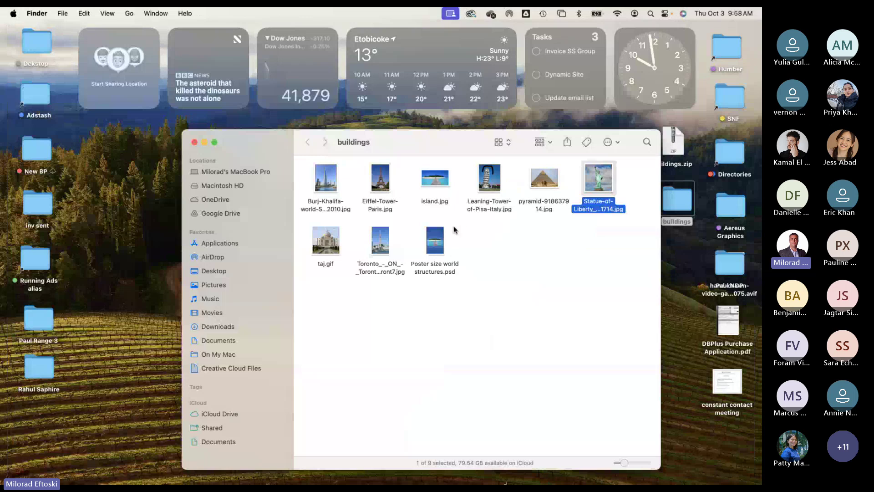
pyautogui.click(382, 243)
pyautogui.rightClick(376, 242)
pyautogui.moveTo(396, 257)
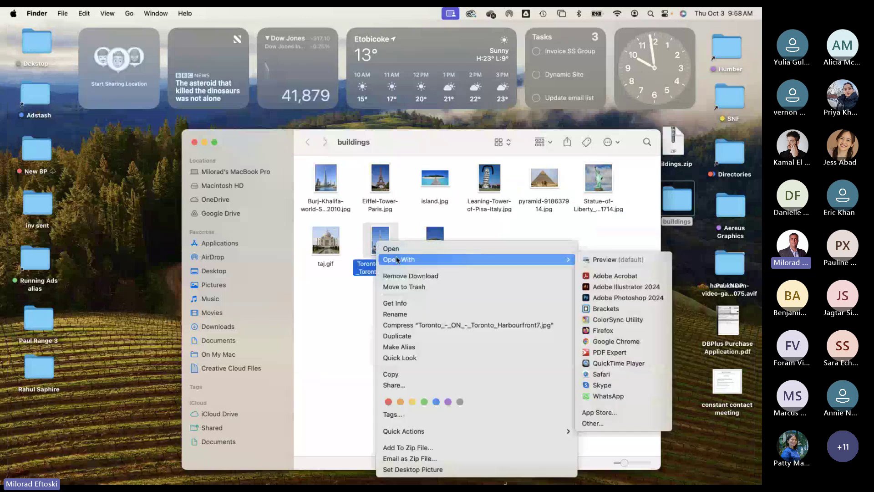
pyautogui.click(608, 298)
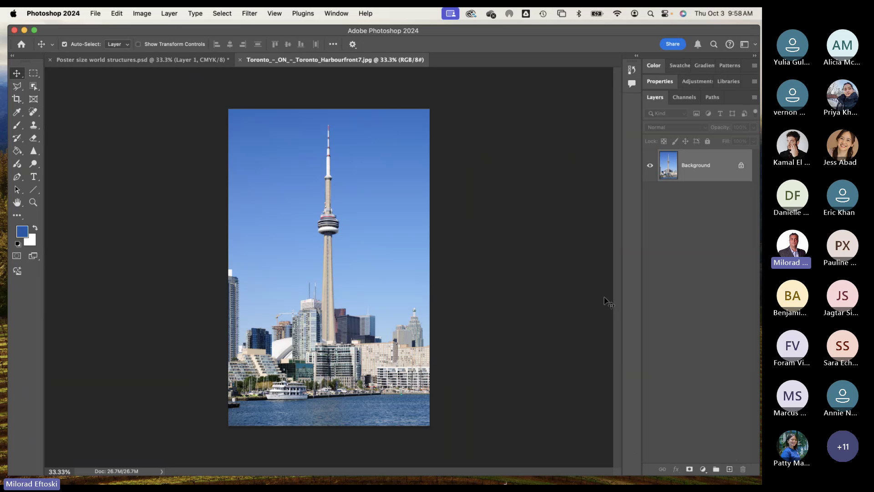
# Step: Crop the Toronto image to a narrow vertical strip around the CN Tower, cutting off the water and the outer buildings
pyautogui.press('super+equal')
pyautogui.press('super+equal')
pyautogui.press('super+equal')
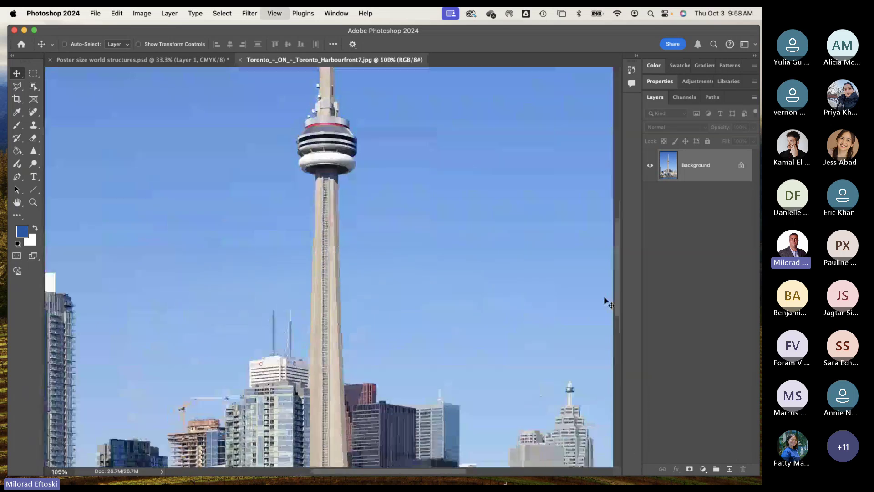
pyautogui.press('super+minus')
pyautogui.press('super+minus')
pyautogui.press('super+minus')
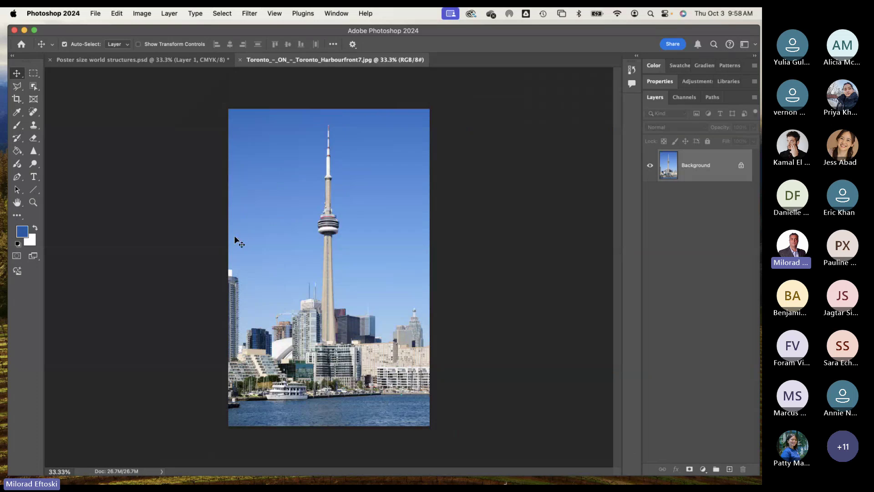
pyautogui.press('c')
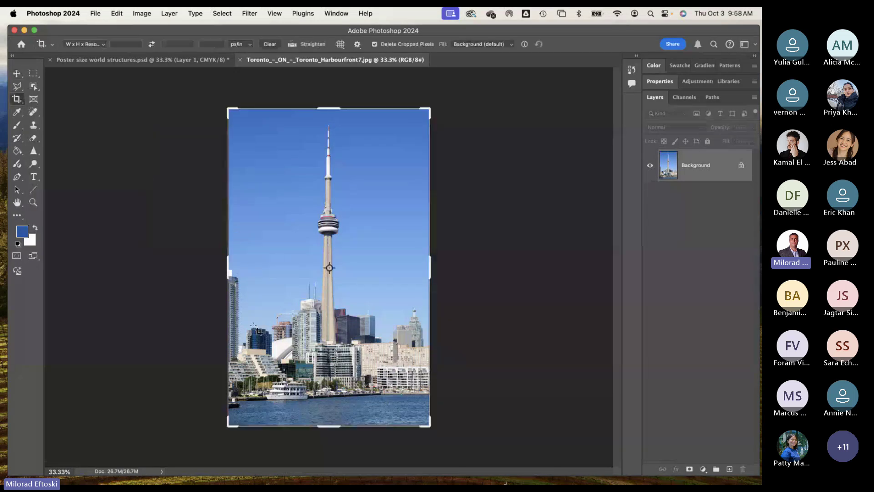
pyautogui.moveTo(227, 265); pyautogui.dragTo(261, 266)
pyautogui.moveTo(397, 269); pyautogui.dragTo(373, 267)
pyautogui.moveTo(331, 427); pyautogui.dragTo(331, 397)
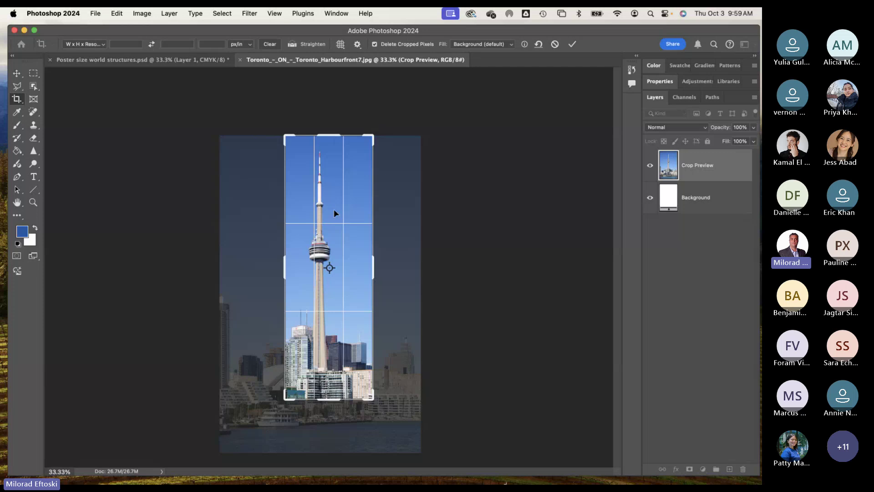
pyautogui.moveTo(285, 268); pyautogui.dragTo(275, 264)
pyautogui.press('Return')
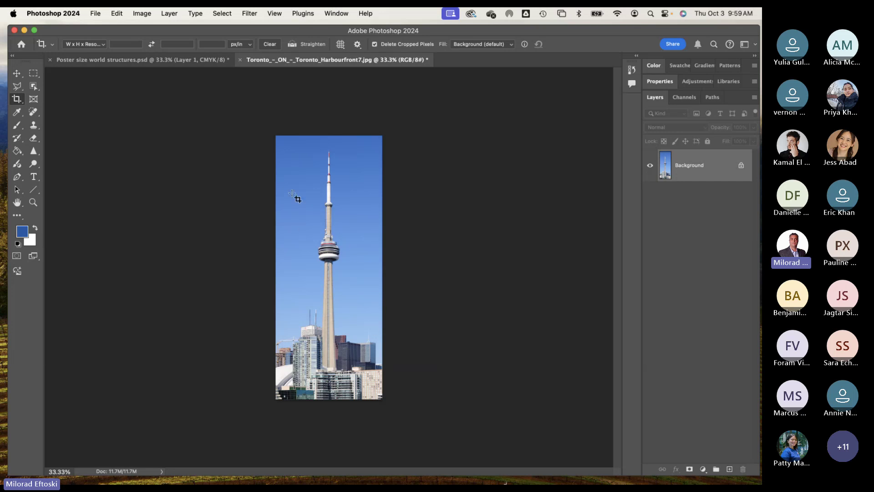
# Step: Select the patch of sky beside the CN Tower's antenna in the Toronto image with the Magic Wand Tool at tolerance 20
pyautogui.click(207, 61)
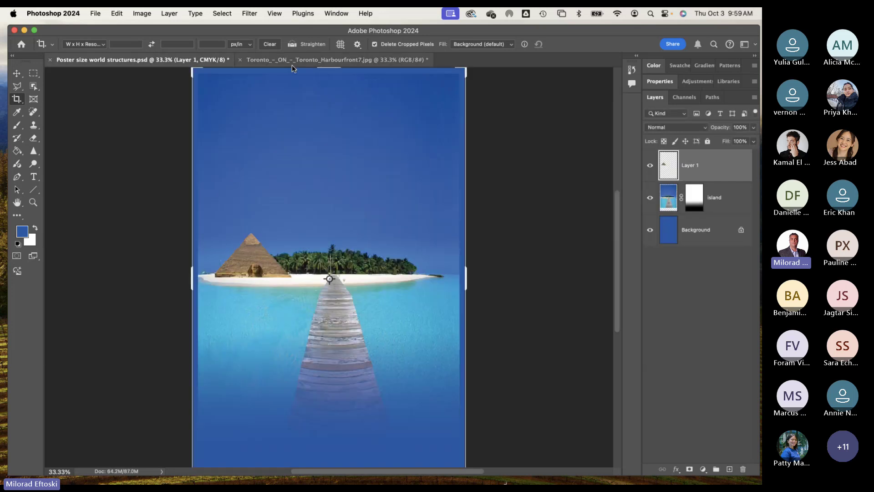
pyautogui.click(293, 60)
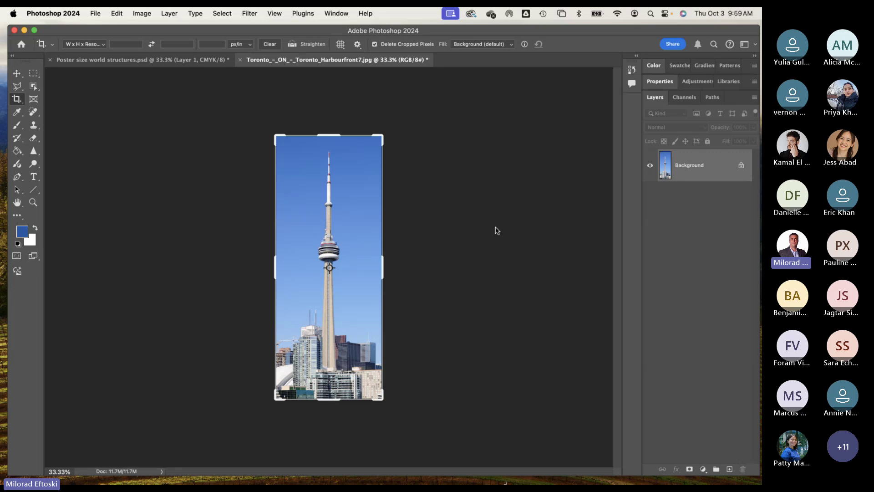
pyautogui.click(18, 87)
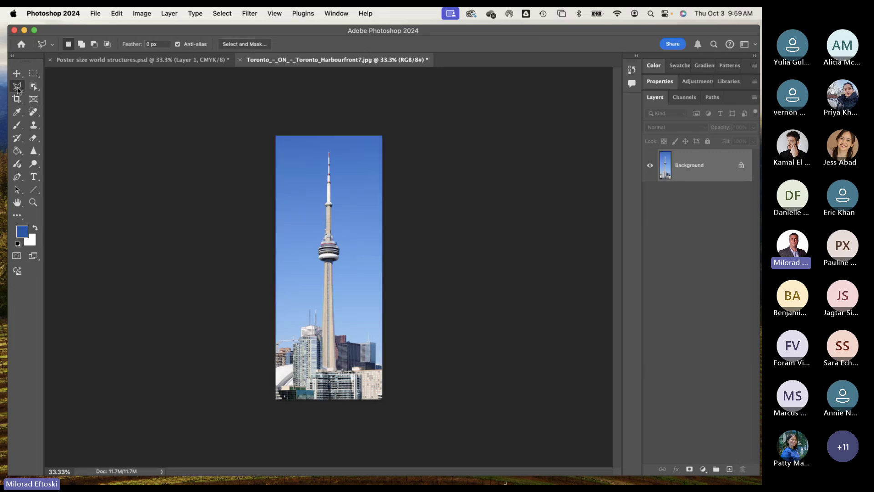
pyautogui.click(25, 88)
pyautogui.click(33, 88)
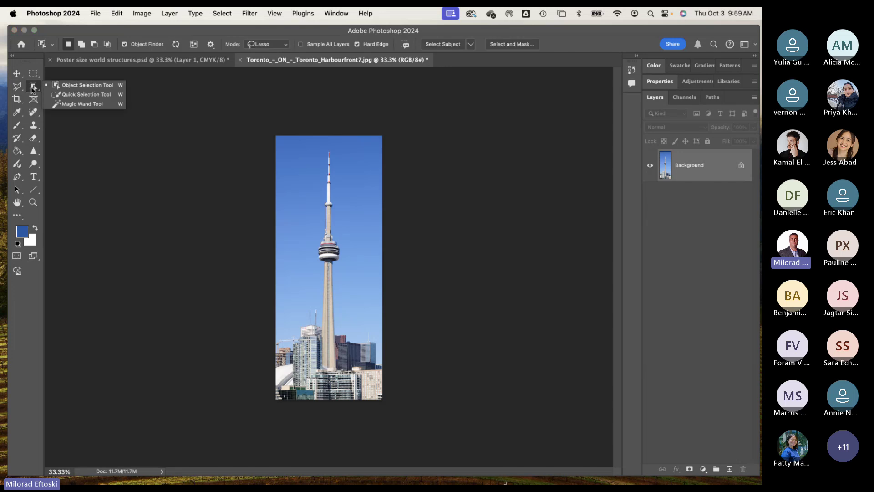
pyautogui.click(72, 105)
pyautogui.click(296, 193)
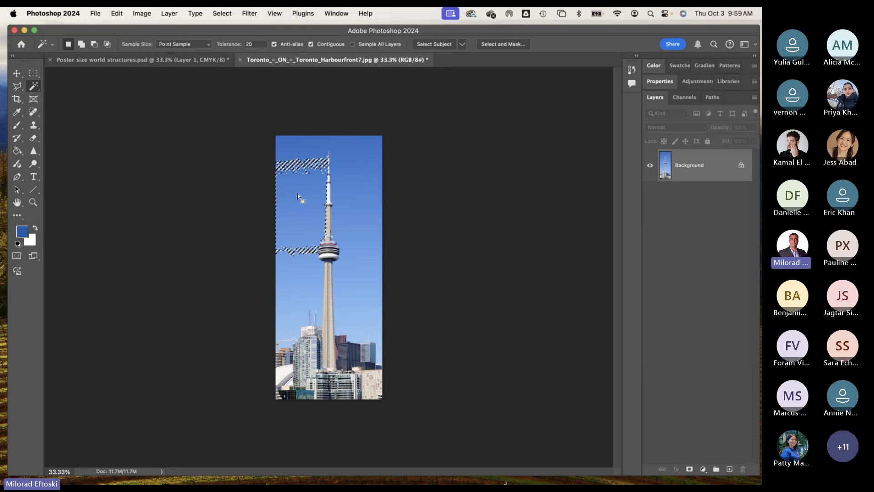
pyautogui.click(225, 39)
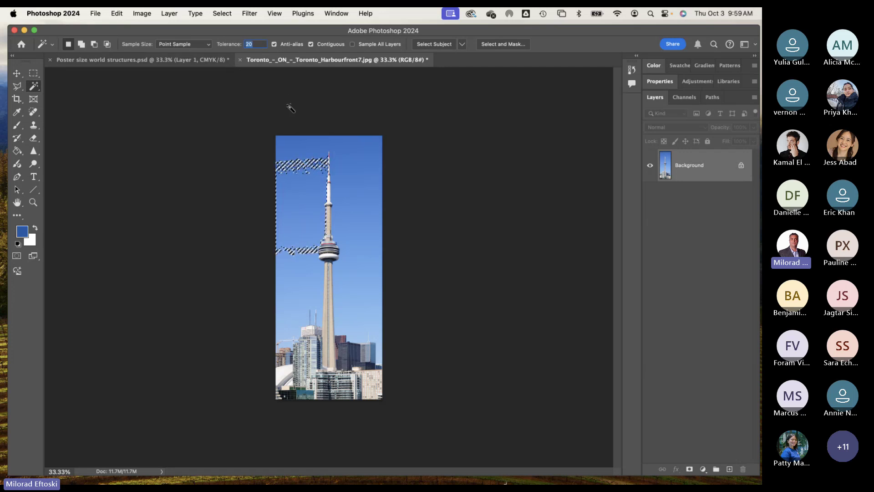
# Step: Add the remaining sky areas around the tower and above the buildings to the Magic Wand selection
pyautogui.keyDown('shift'); pyautogui.click(301, 153); pyautogui.keyUp('shift')
pyautogui.keyDown('shift'); pyautogui.click(371, 239); pyautogui.keyUp('shift')
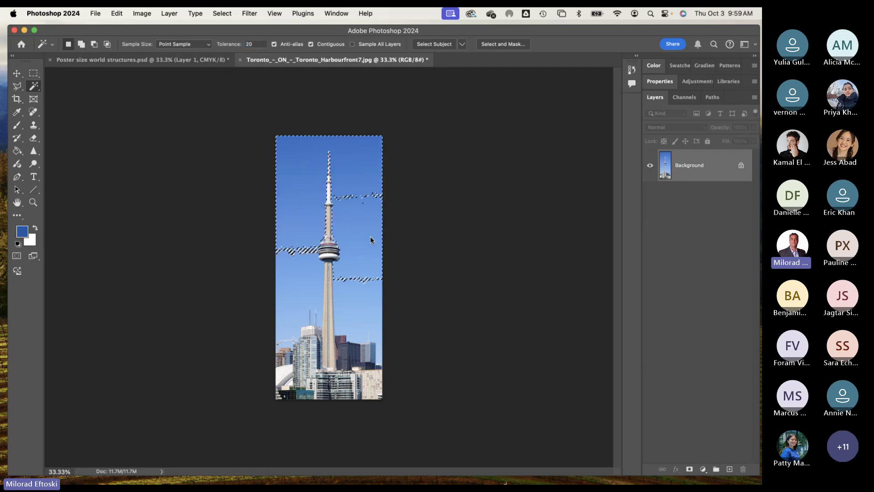
pyautogui.keyDown('shift'); pyautogui.click(374, 306); pyautogui.keyUp('shift')
pyautogui.keyDown('shift'); pyautogui.click(303, 293); pyautogui.keyUp('shift')
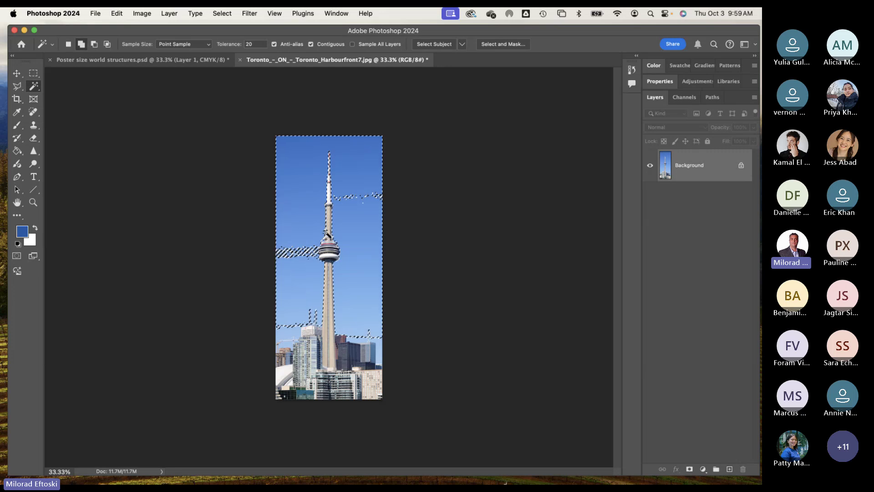
pyautogui.keyDown('shift'); pyautogui.click(348, 200); pyautogui.keyUp('shift')
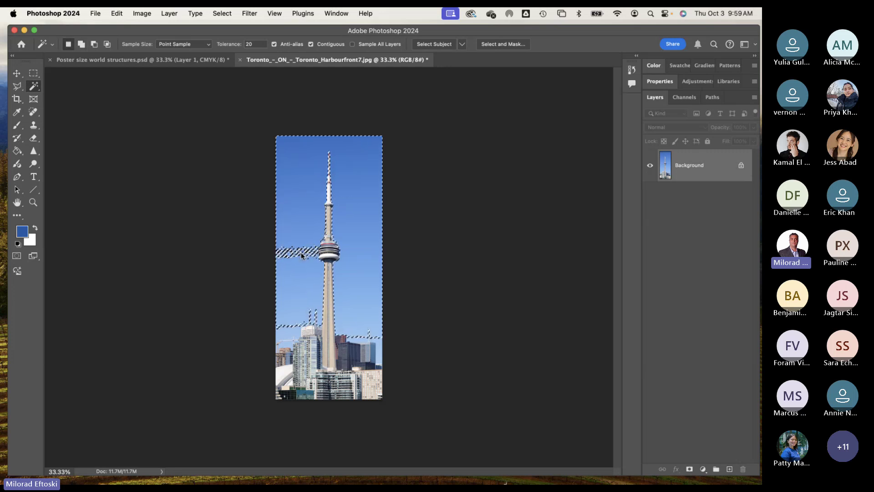
pyautogui.keyDown('shift'); pyautogui.click(281, 250); pyautogui.keyUp('shift')
pyautogui.keyDown('shift'); pyautogui.click(287, 344); pyautogui.keyUp('shift')
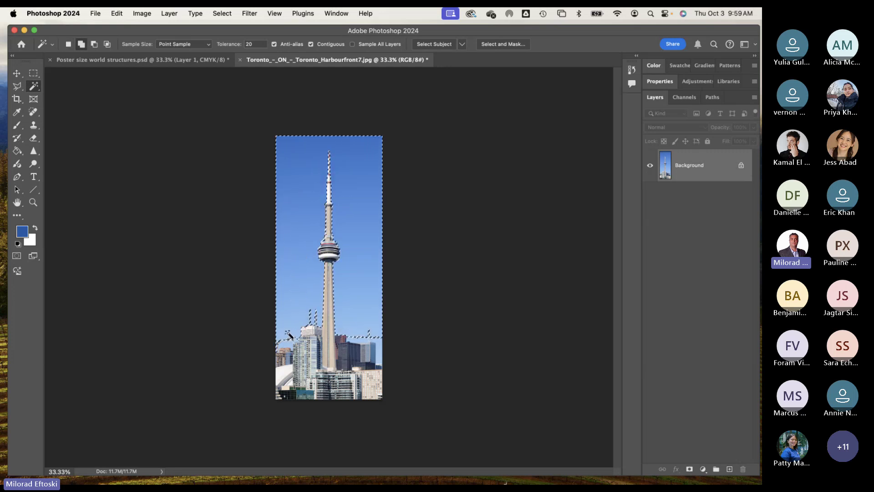
pyautogui.press('shift')
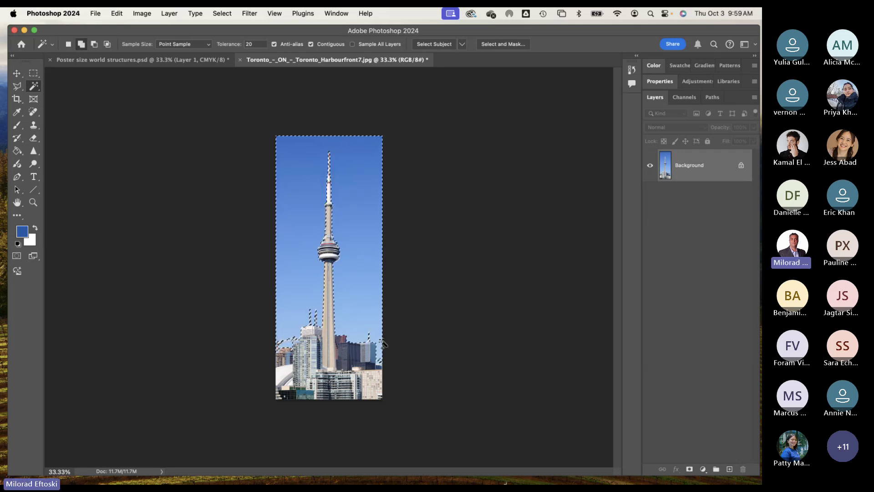
pyautogui.keyDown('shift'); pyautogui.click(380, 361); pyautogui.keyUp('shift')
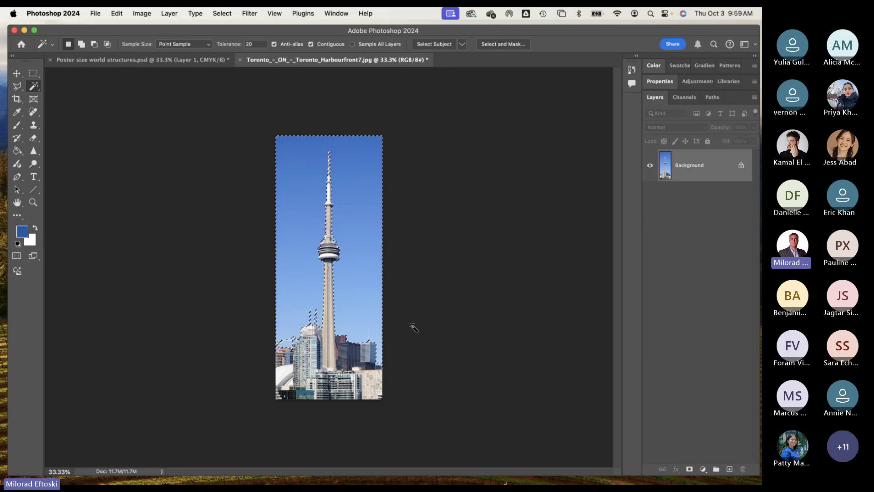
# Step: Show the sky selection as a Quick Mask and check the masked skyline at the tower's base
pyautogui.press('q')
pyautogui.press('q')
pyautogui.press('q')
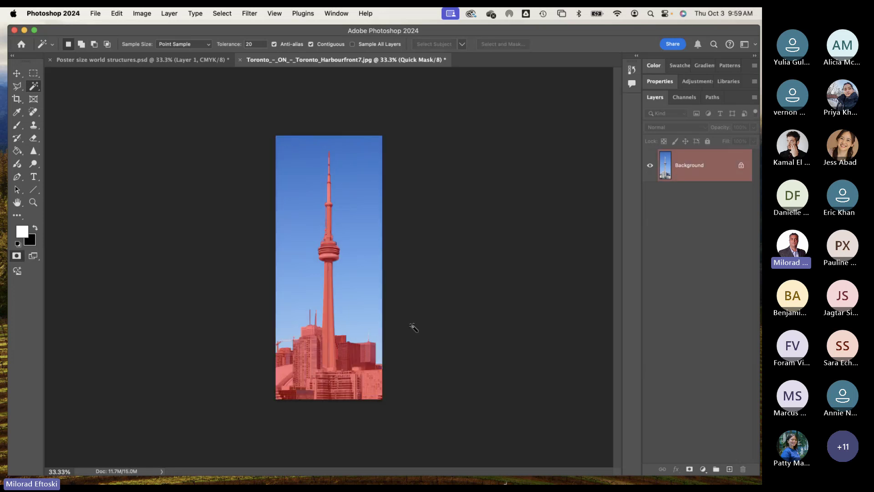
pyautogui.press('q')
pyautogui.press('q')
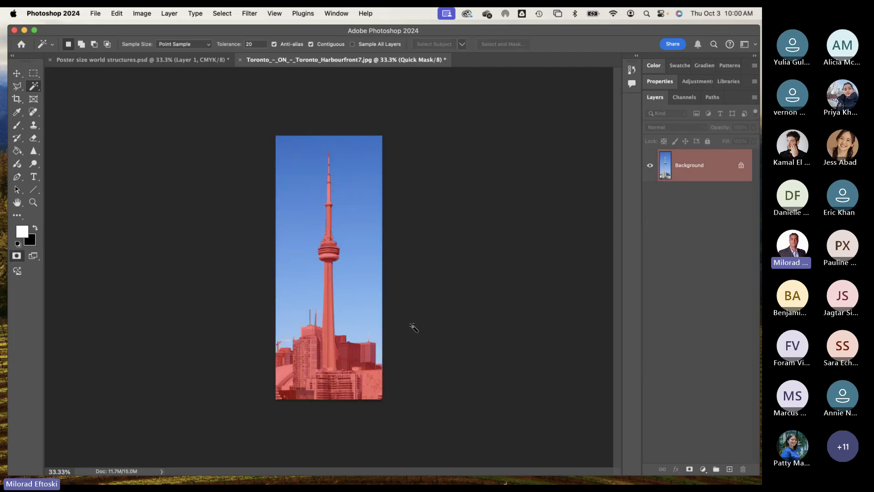
pyautogui.press('super+plus')
pyautogui.press('super+plus')
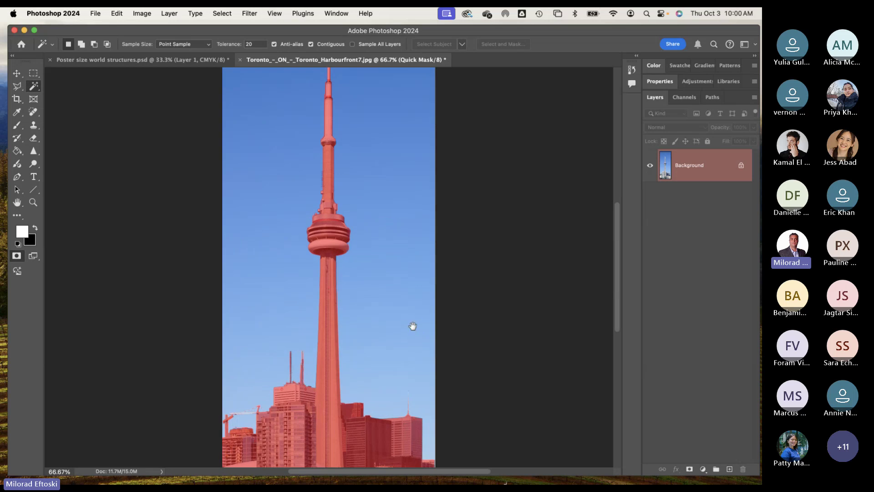
pyautogui.keyDown('space'); pyautogui.moveTo(385, 350); pyautogui.dragTo(413, 275); pyautogui.keyUp('space')
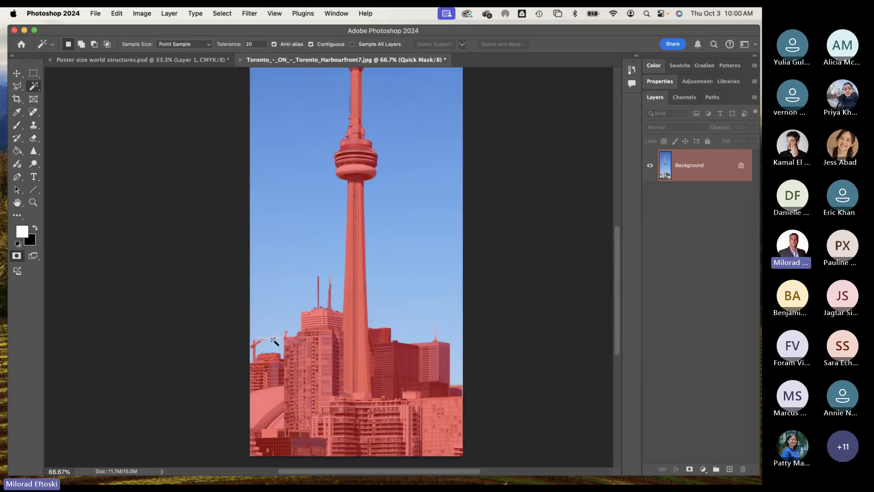
# Step: Paint the crane and the two rooftop antennas out of the Quick Mask with a white 100-pixel brush
pyautogui.press('b')
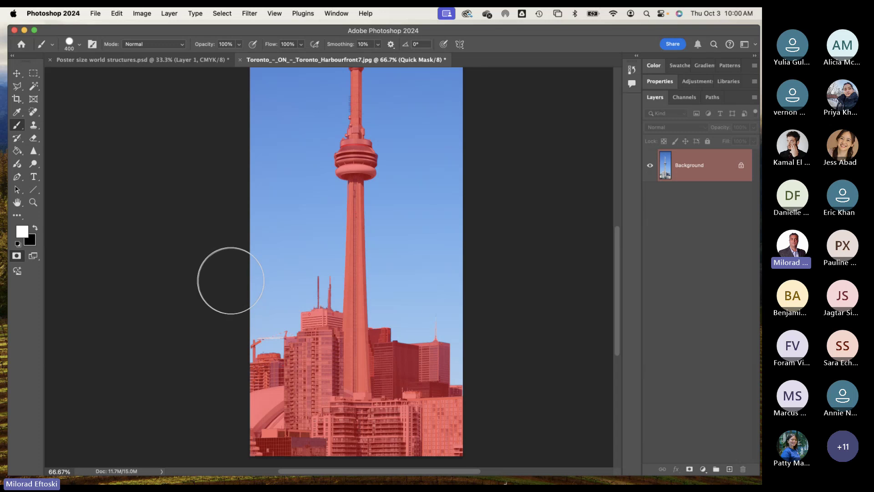
pyautogui.press('[')
pyautogui.press('[')
pyautogui.press('[')
pyautogui.press('[')
pyautogui.press('[')
pyautogui.press('[')
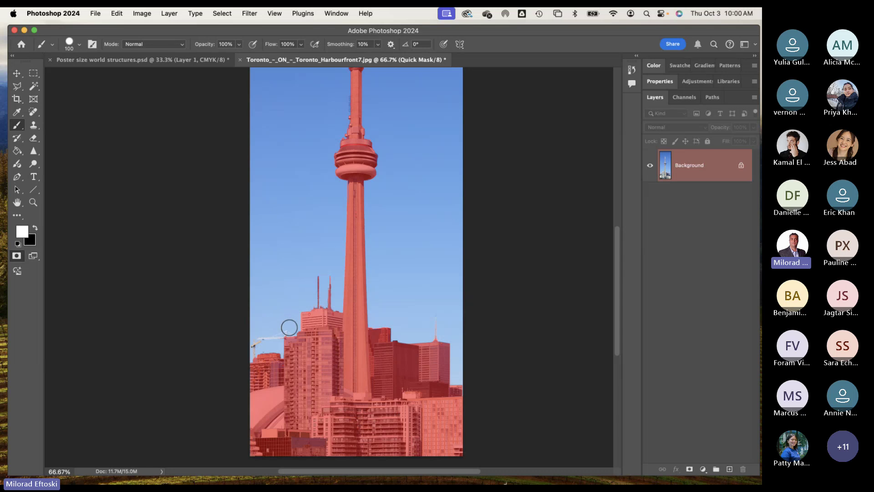
pyautogui.moveTo(289, 327)
pyautogui.mouseDown()
pyautogui.moveTo(253, 347)
pyautogui.moveTo(252, 329)
pyautogui.mouseUp()
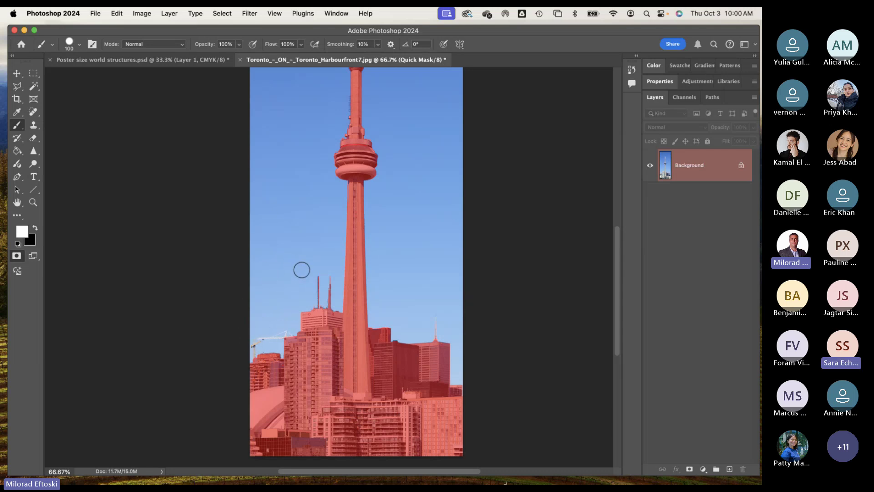
pyautogui.moveTo(327, 279); pyautogui.dragTo(325, 296)
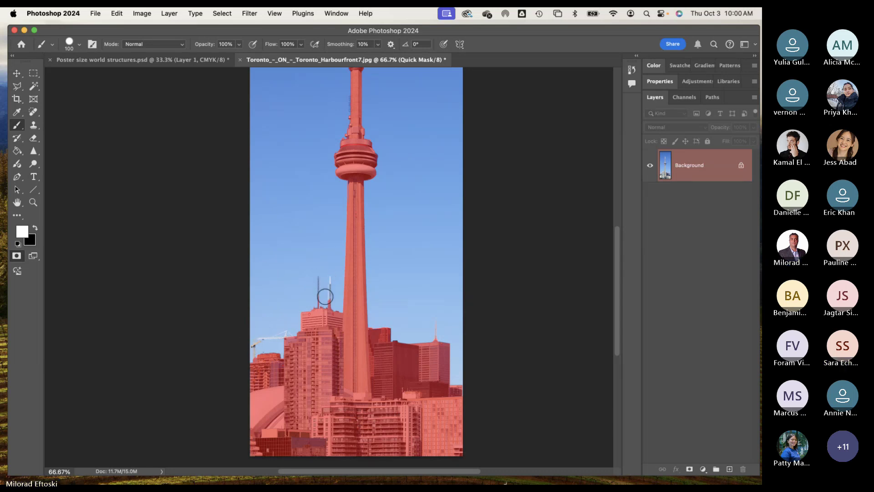
# Step: Compare the Quick Mask overlay with the selection outline around the tower and buildings
pyautogui.press('q')
pyautogui.press('q')
pyautogui.press('q')
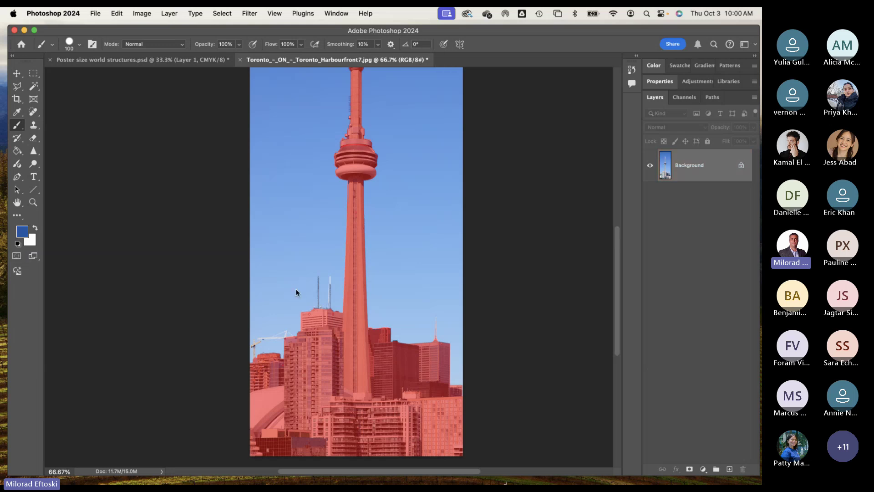
pyautogui.press('q')
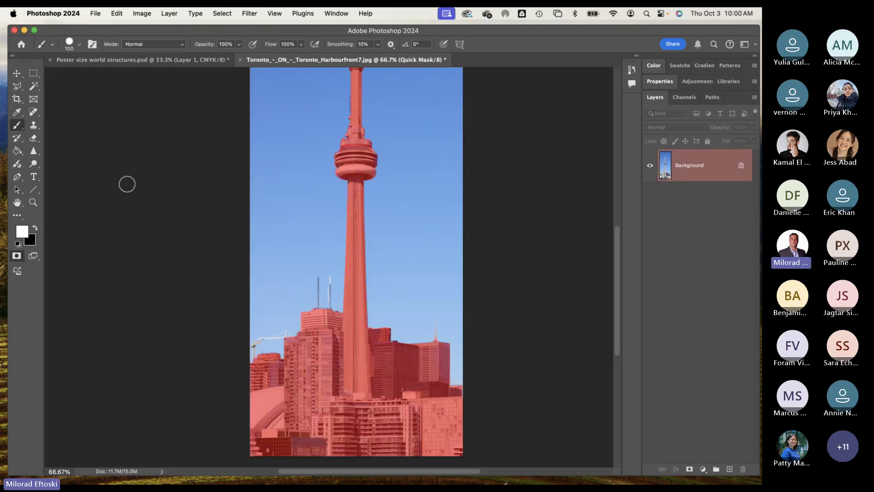
pyautogui.press('q')
pyautogui.press('q')
pyautogui.press('q')
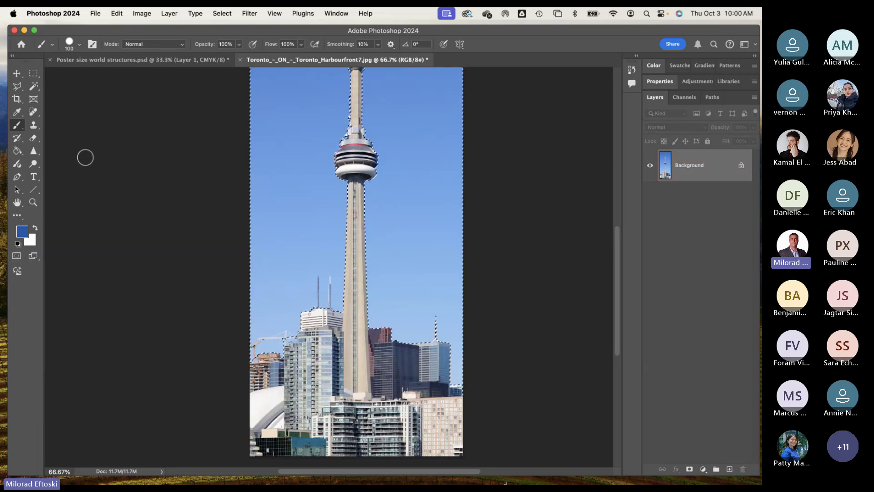
# Step: Reopen the Quick Mask and clean the stray speck in the sky near the image's upper edge with a white 60-pixel brush
pyautogui.click(34, 86)
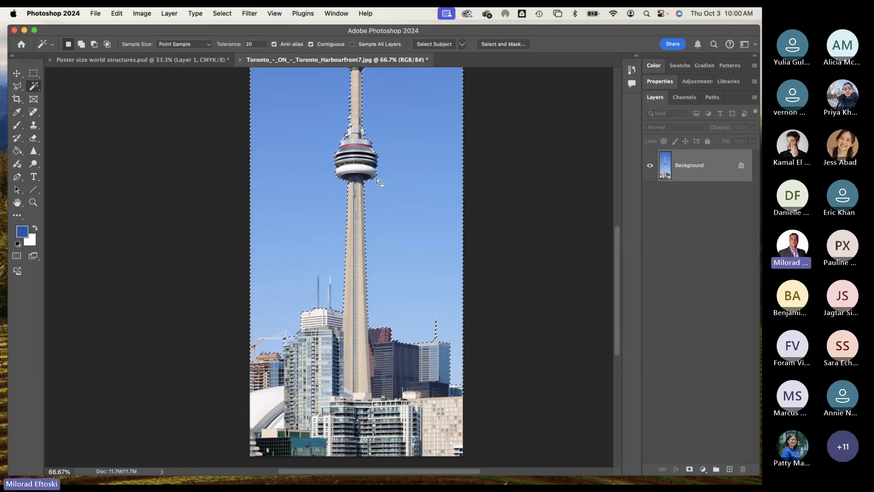
pyautogui.scroll(5, 377, 181)
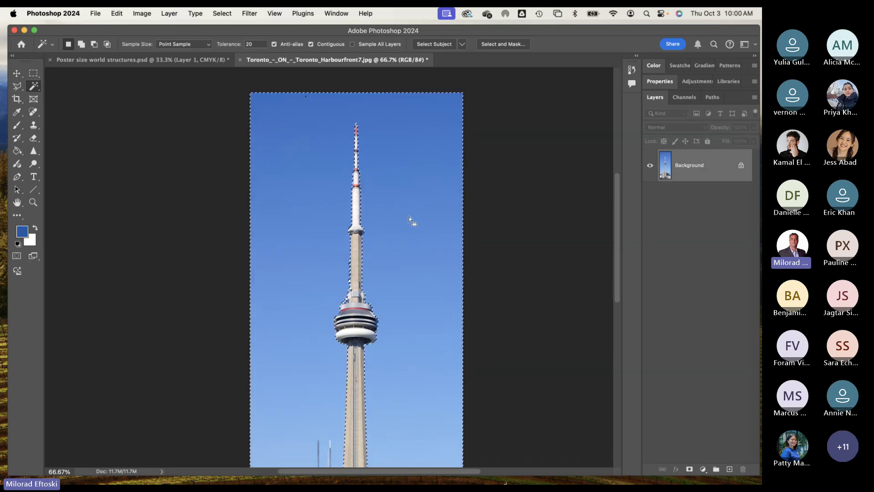
pyautogui.press('q')
pyautogui.scroll(3, 329, 150)
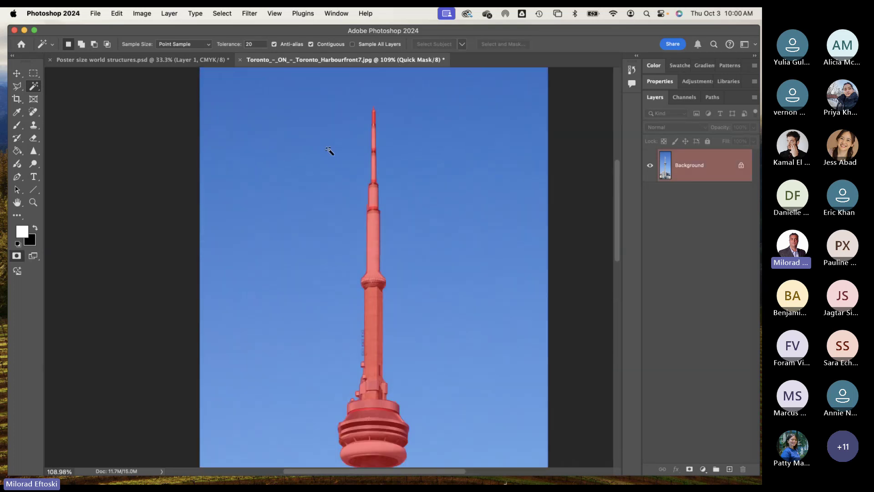
pyautogui.scroll(5, 329, 150)
pyautogui.scroll(10, 401, 175)
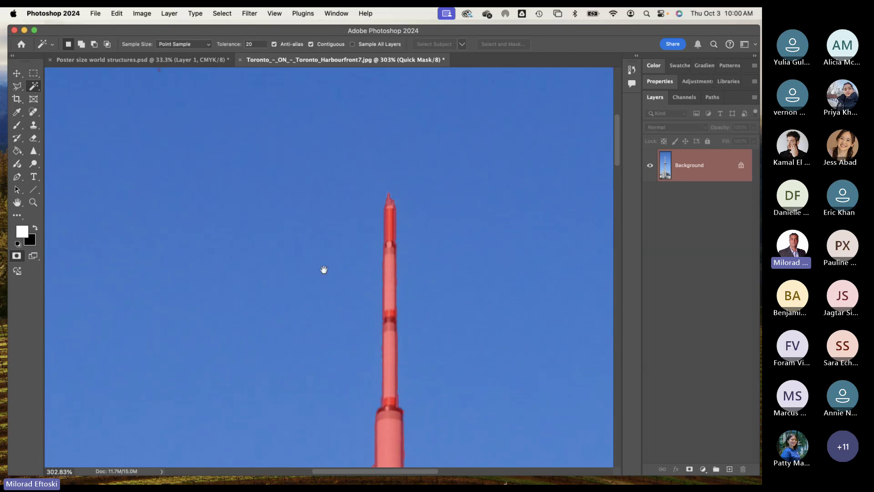
pyautogui.moveTo(369, 305); pyautogui.dragTo(377, 270)
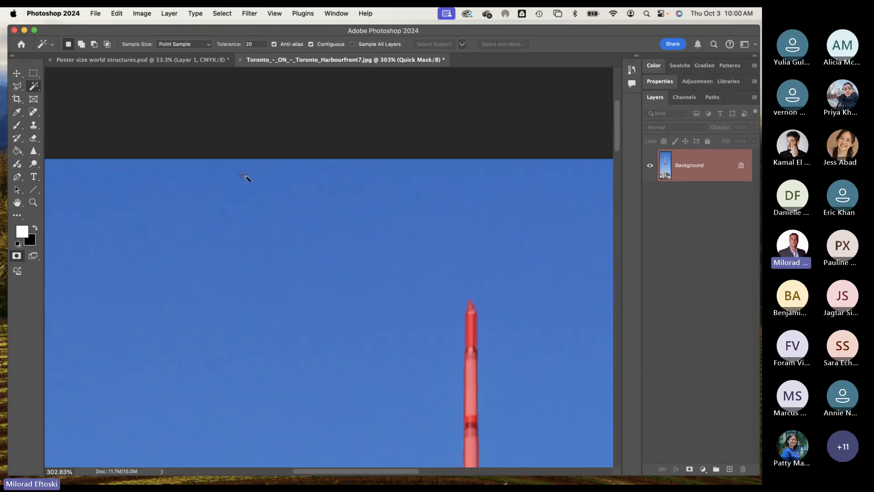
pyautogui.click(17, 125)
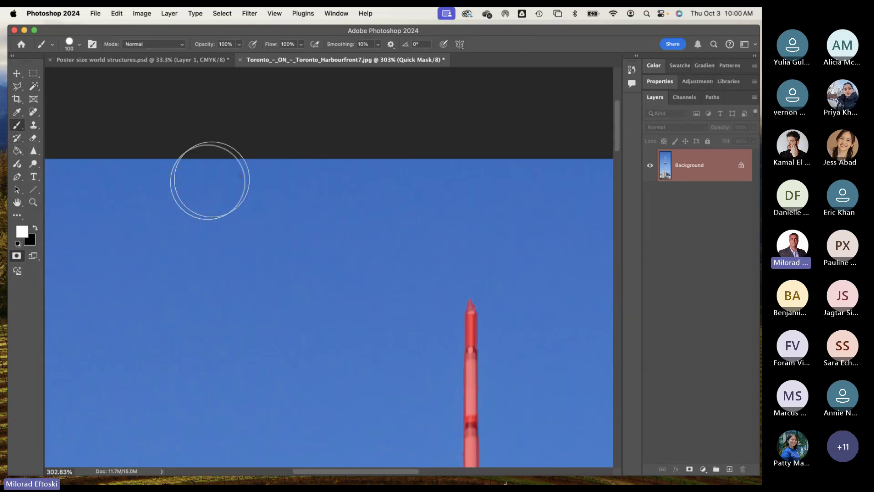
pyautogui.press('[')
pyautogui.press('[')
pyautogui.press('[')
pyautogui.press('[')
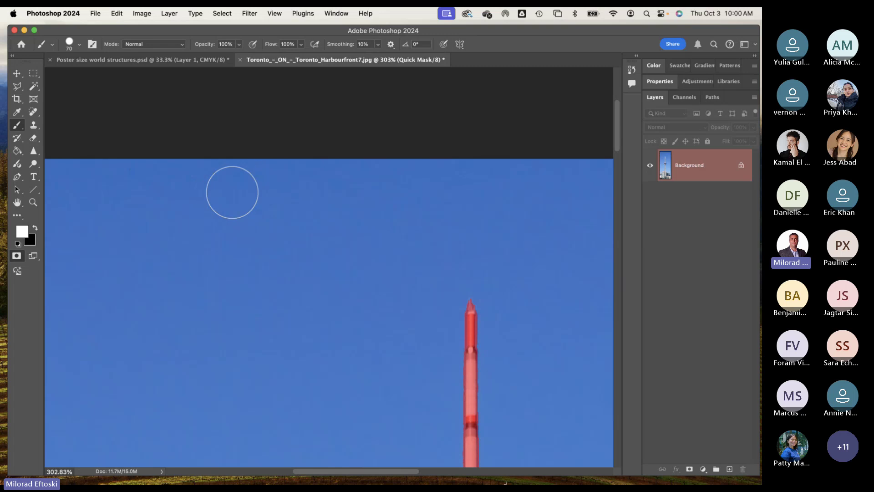
# Step: Examine the Quick Mask edges along the tower from the antenna past the observation pod down to the buildings
pyautogui.press('super+minus')
pyautogui.press('super+minus')
pyautogui.press('super+minus')
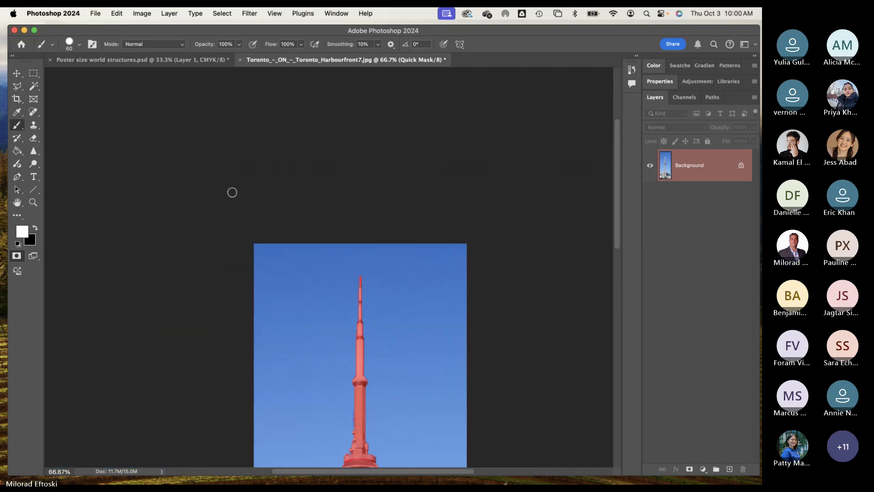
pyautogui.moveTo(396, 332); pyautogui.dragTo(357, 211)
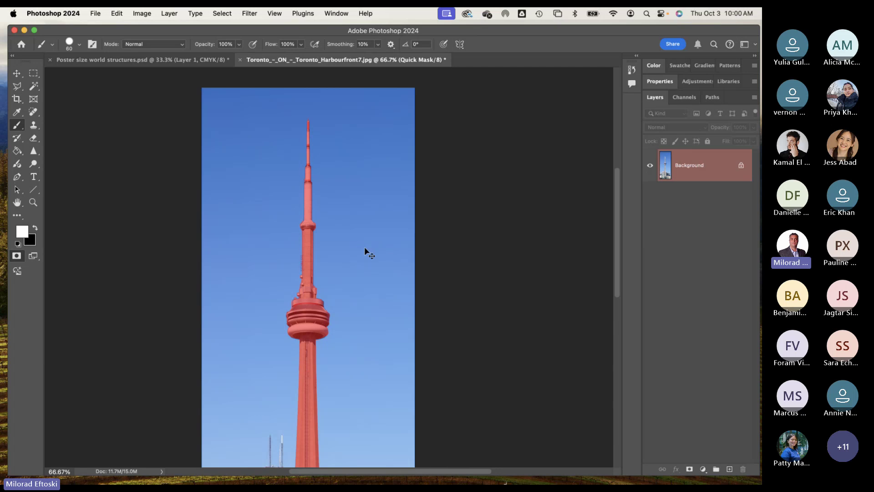
pyautogui.press('super+plus')
pyautogui.press('super+plus')
pyautogui.press('super+plus')
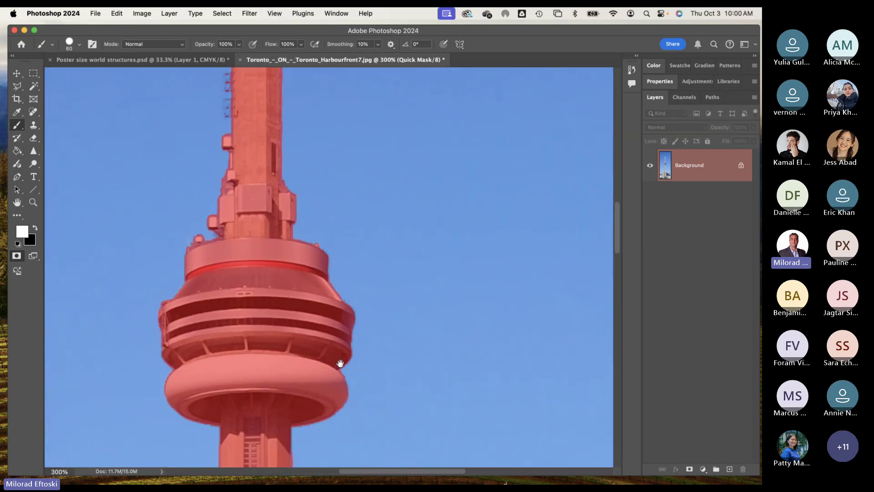
pyautogui.scroll(-8, 340, 363)
pyautogui.press('super+minus')
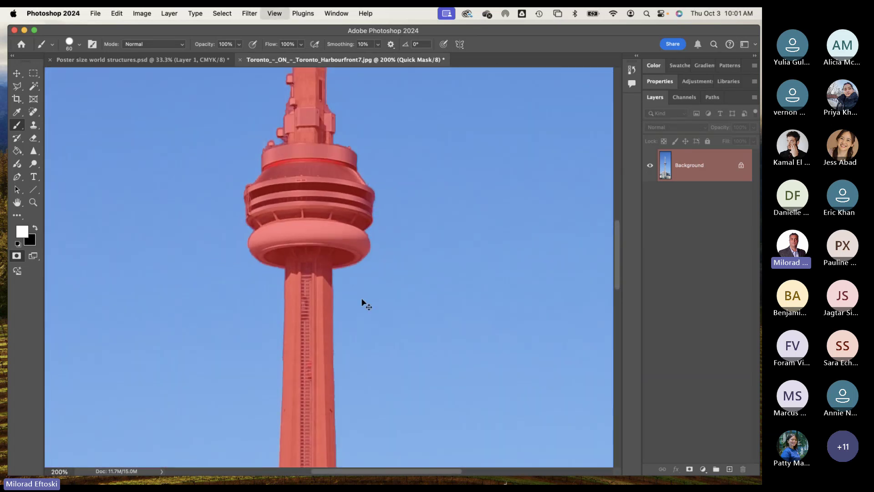
pyautogui.press('super+minus')
pyautogui.scroll(-5, 364, 295)
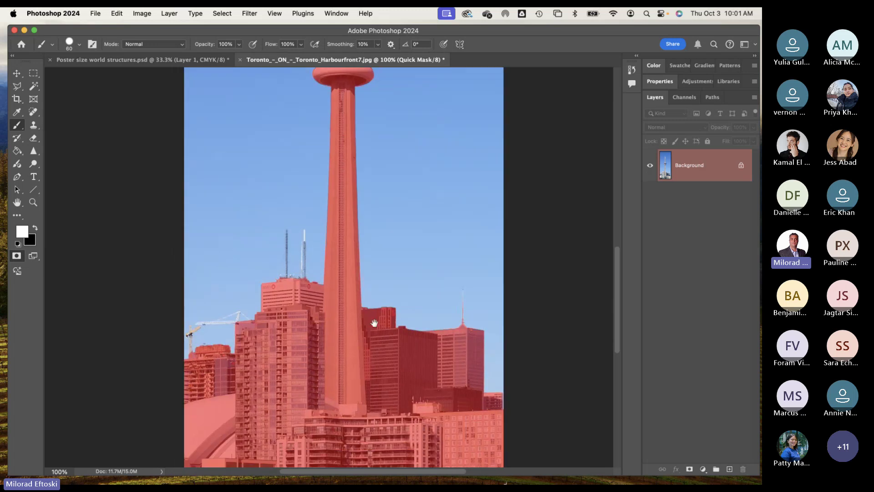
# Step: Paint the Quick Mask off the buildings left of the CN Tower with a white 100-pixel brush
pyautogui.moveTo(374, 323); pyautogui.dragTo(386, 285)
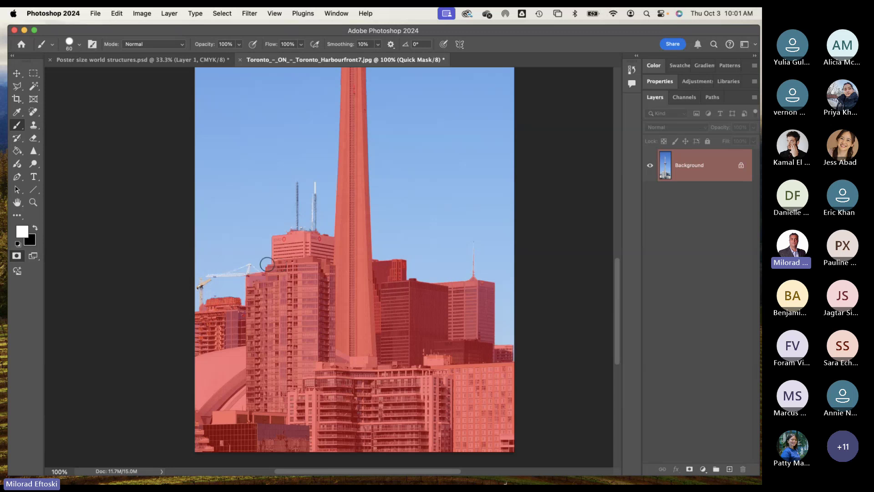
pyautogui.moveTo(273, 272); pyautogui.dragTo(281, 241)
pyautogui.press(']')
pyautogui.press(']')
pyautogui.press(']')
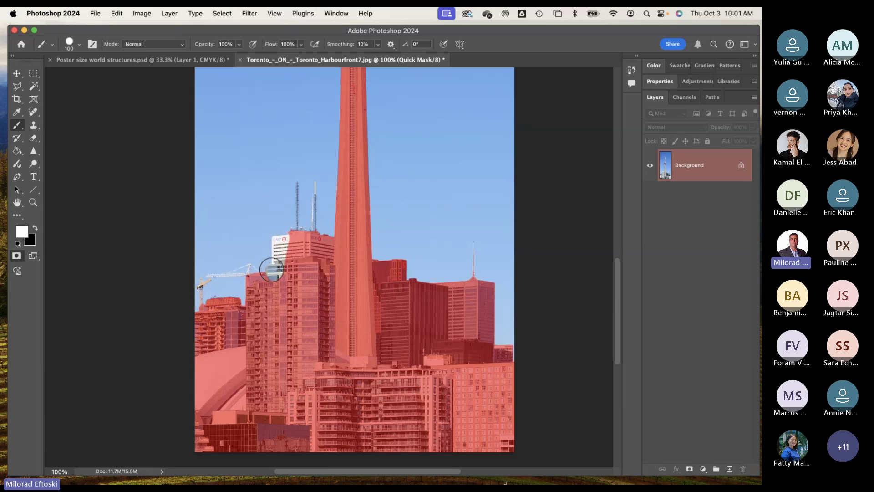
pyautogui.moveTo(263, 290)
pyautogui.mouseDown()
pyautogui.moveTo(198, 296)
pyautogui.moveTo(213, 373)
pyautogui.moveTo(198, 408)
pyautogui.moveTo(206, 437)
pyautogui.moveTo(273, 312)
pyautogui.moveTo(270, 270)
pyautogui.moveTo(299, 226)
pyautogui.moveTo(321, 237)
pyautogui.mouseUp()
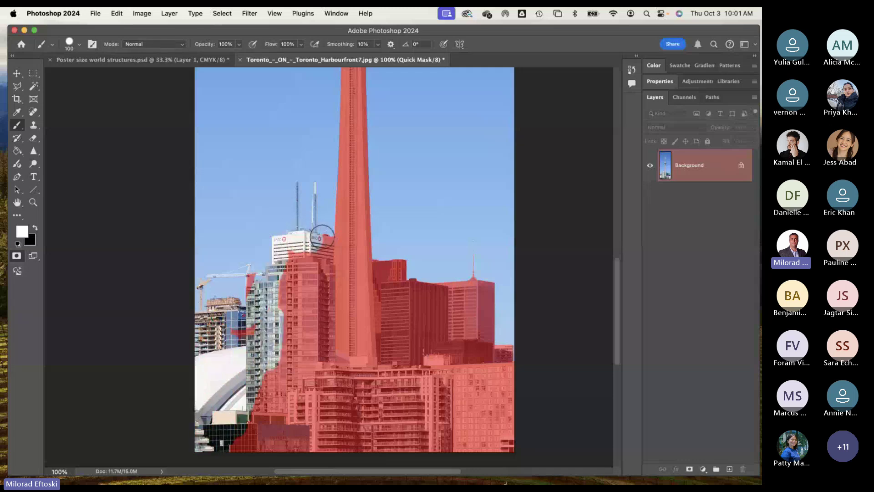
pyautogui.keyDown('shift'); pyautogui.click(319, 367); pyautogui.keyUp('shift')
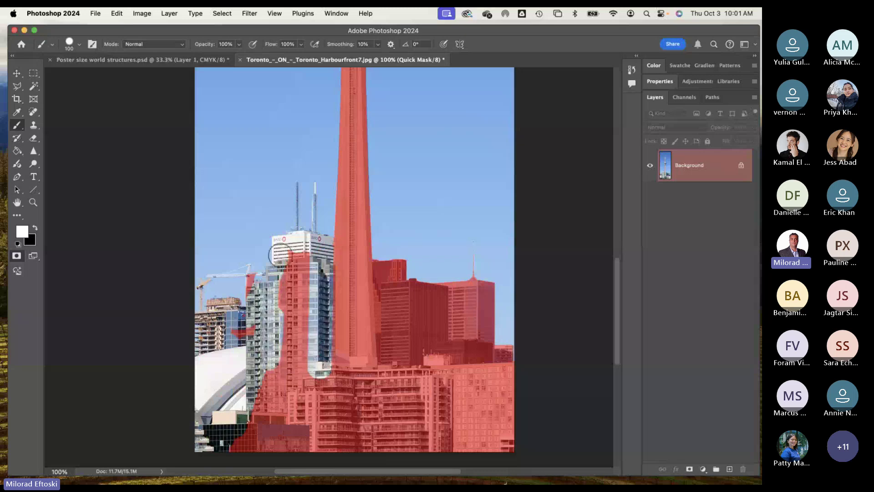
pyautogui.moveTo(279, 255)
pyautogui.mouseDown()
pyautogui.moveTo(274, 278)
pyautogui.moveTo(294, 279)
pyautogui.moveTo(314, 409)
pyautogui.mouseUp()
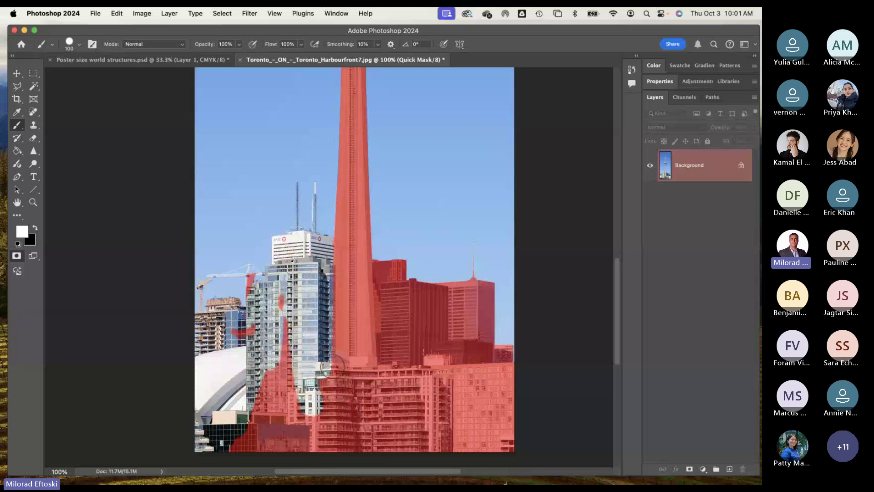
# Step: Clear the Quick Mask from the buildings right of the tower and the remaining foreground patches, enlarging the white brush to 200 pixels
pyautogui.moveTo(370, 365)
pyautogui.mouseDown()
pyautogui.moveTo(392, 367)
pyautogui.moveTo(392, 360)
pyautogui.mouseUp()
pyautogui.moveTo(385, 254)
pyautogui.mouseDown()
pyautogui.moveTo(408, 242)
pyautogui.moveTo(405, 282)
pyautogui.moveTo(433, 319)
pyautogui.moveTo(397, 270)
pyautogui.mouseUp()
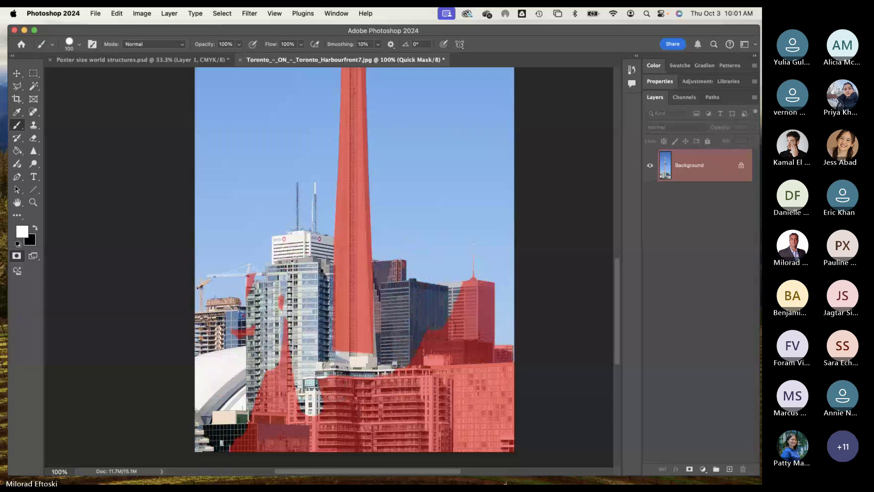
pyautogui.moveTo(469, 282)
pyautogui.mouseDown()
pyautogui.moveTo(482, 359)
pyautogui.moveTo(439, 355)
pyautogui.moveTo(497, 386)
pyautogui.moveTo(460, 432)
pyautogui.moveTo(387, 403)
pyautogui.moveTo(332, 410)
pyautogui.moveTo(302, 433)
pyautogui.moveTo(346, 410)
pyautogui.moveTo(309, 396)
pyautogui.moveTo(220, 448)
pyautogui.moveTo(238, 452)
pyautogui.moveTo(266, 387)
pyautogui.moveTo(258, 291)
pyautogui.mouseUp()
pyautogui.press(']')
pyautogui.press(']')
pyautogui.press(']')
pyautogui.press(']')
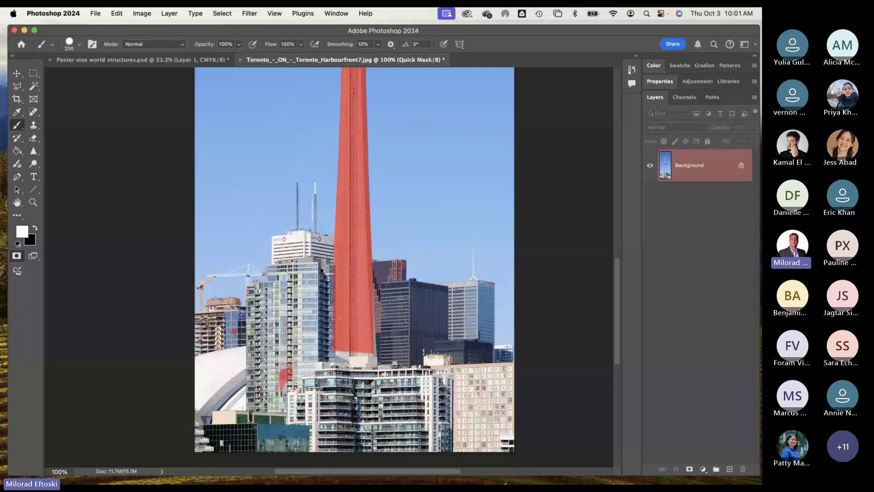
pyautogui.moveTo(283, 378)
pyautogui.mouseDown()
pyautogui.moveTo(234, 309)
pyautogui.moveTo(196, 327)
pyautogui.mouseUp()
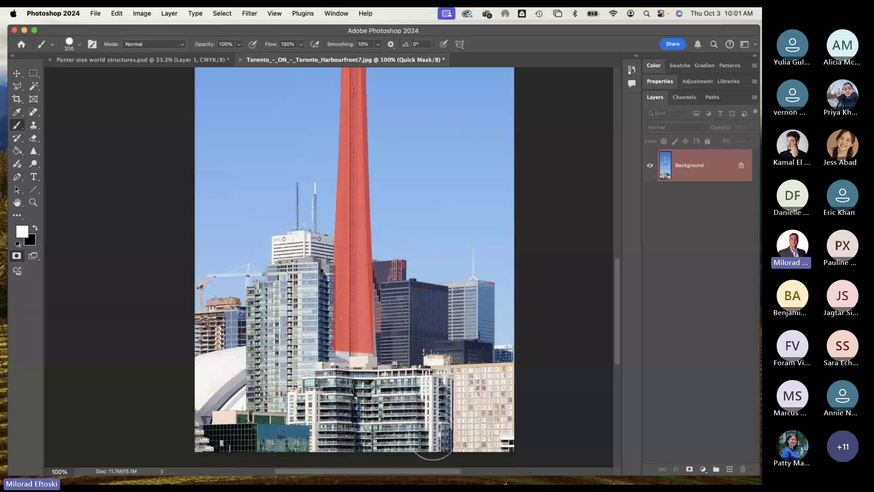
# Step: Change the Quick Mask overlay color to bright green, 00ff2a
pyautogui.press('super+minus')
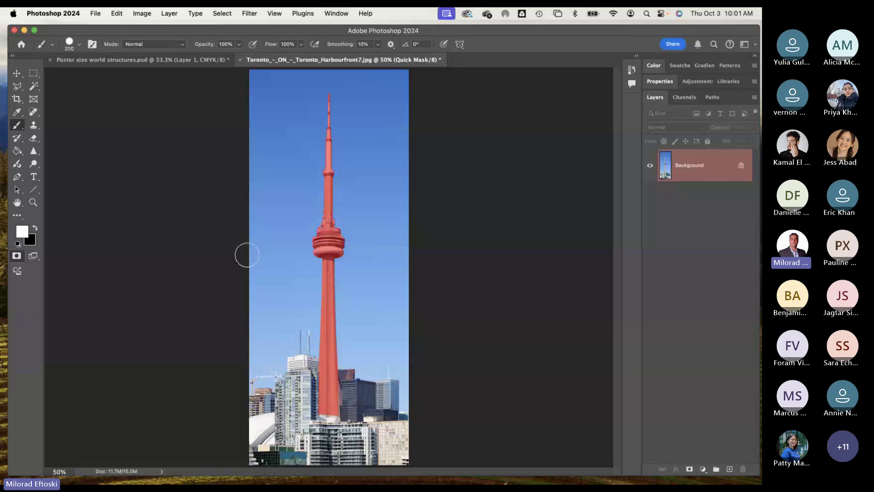
pyautogui.doubleClick(16, 256)
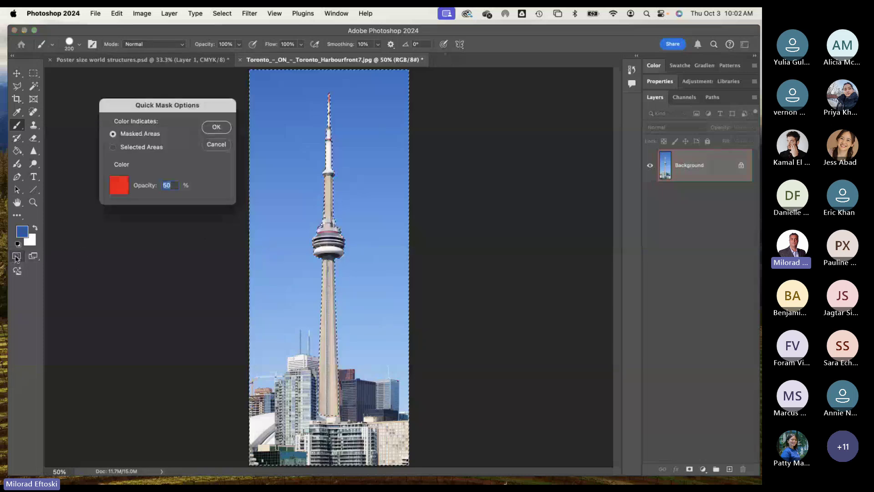
pyautogui.click(116, 187)
pyautogui.click(559, 202)
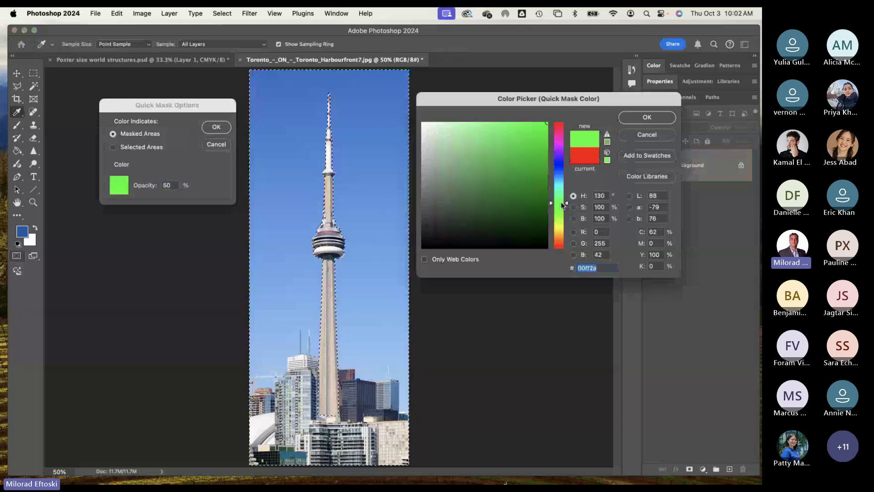
pyautogui.click(643, 119)
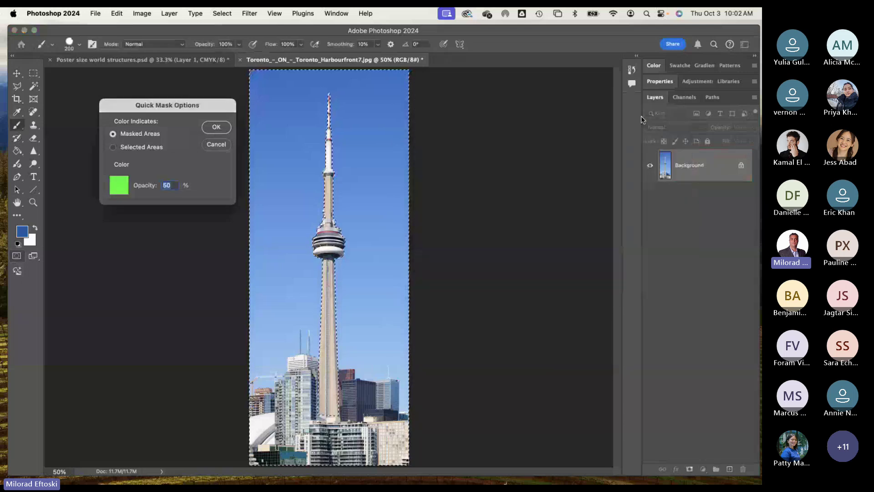
pyautogui.click(216, 127)
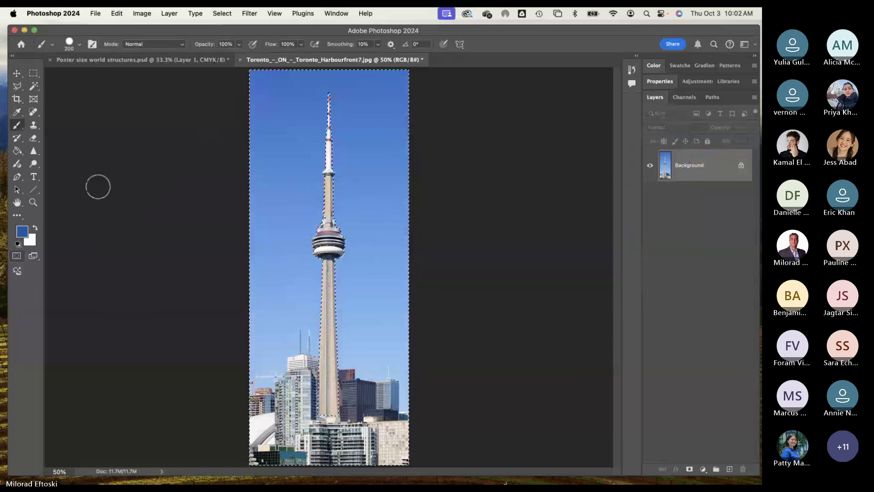
# Step: Compare the green Quick Mask overlay on the tower with the matching selection outline
pyautogui.press('q')
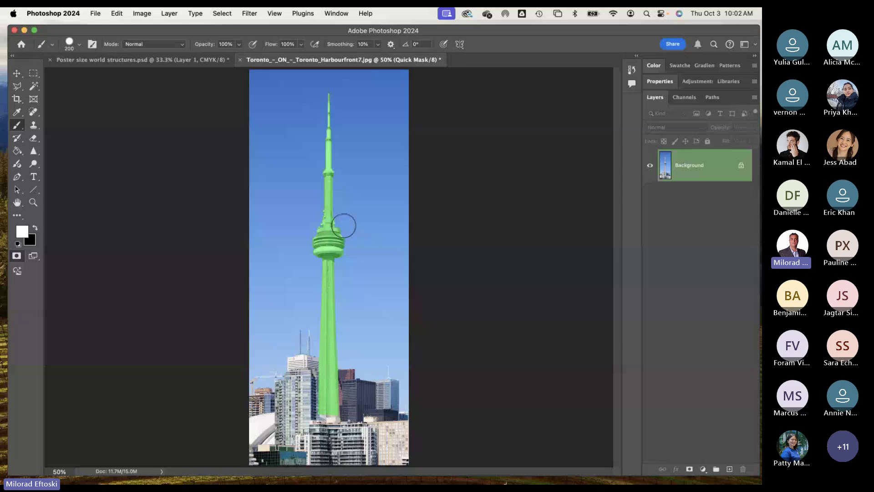
pyautogui.press('q')
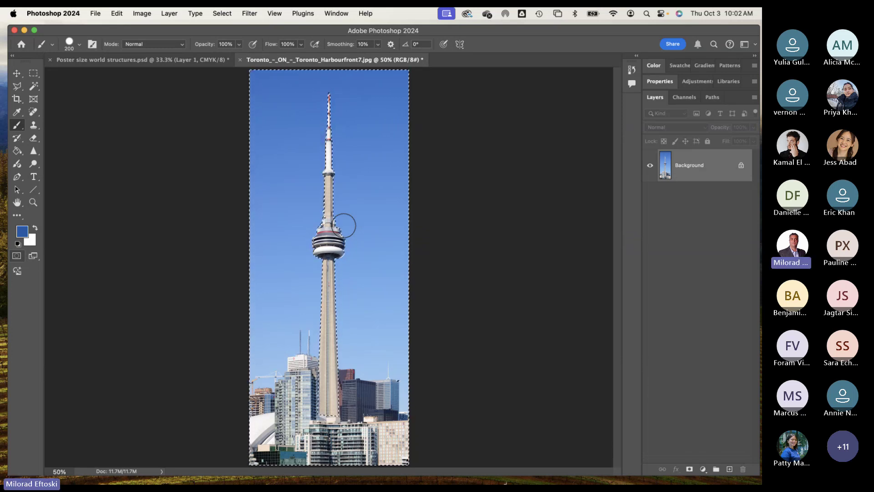
pyautogui.press('q')
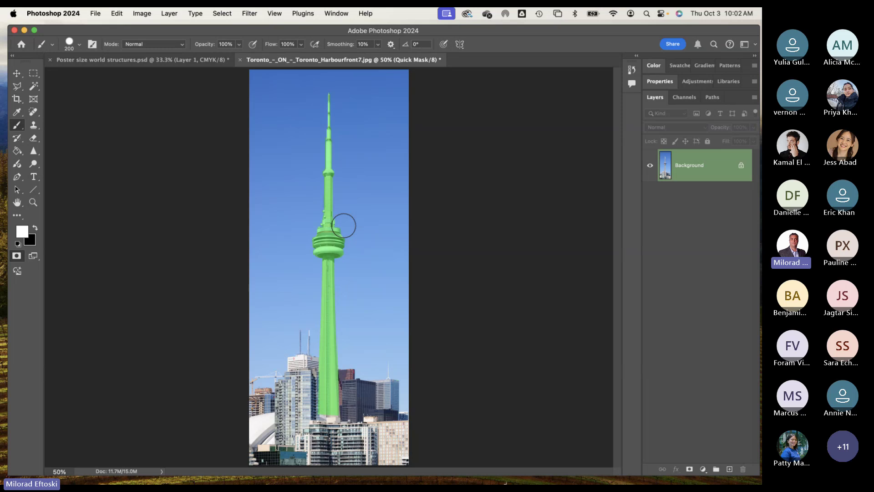
pyautogui.press('q')
pyautogui.press('q')
pyautogui.press('q')
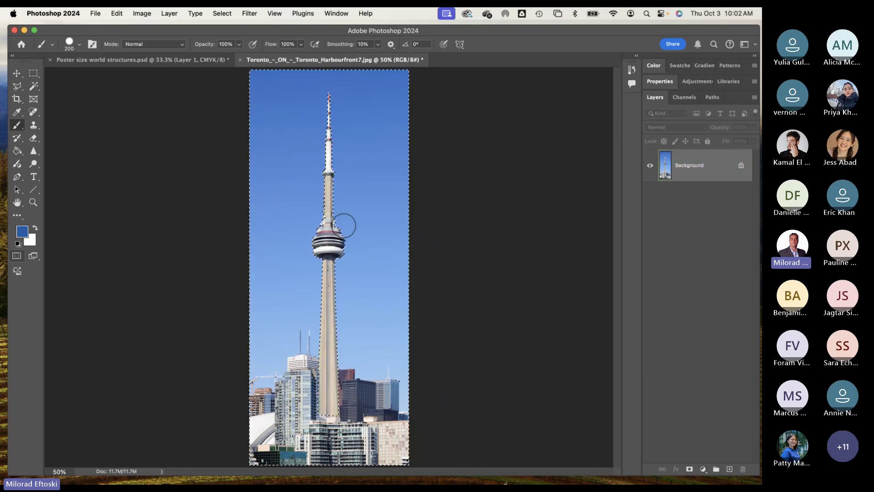
pyautogui.press('q')
pyautogui.press('q')
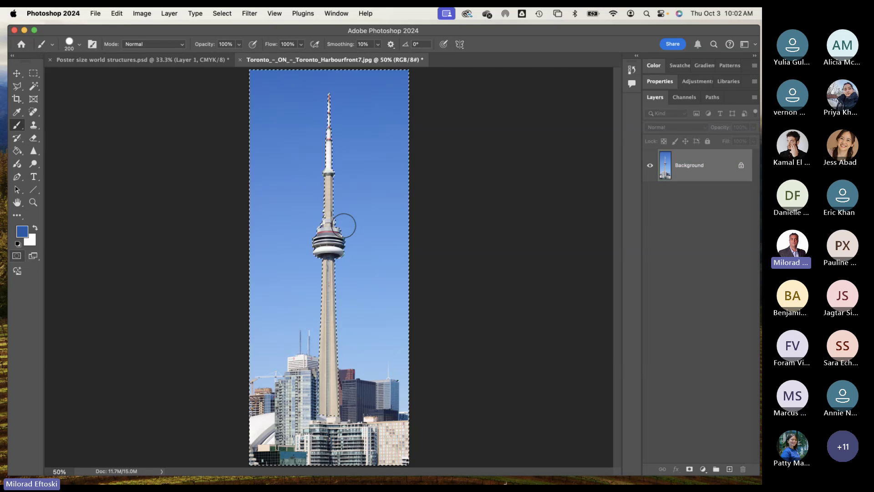
pyautogui.press('q')
pyautogui.press('q')
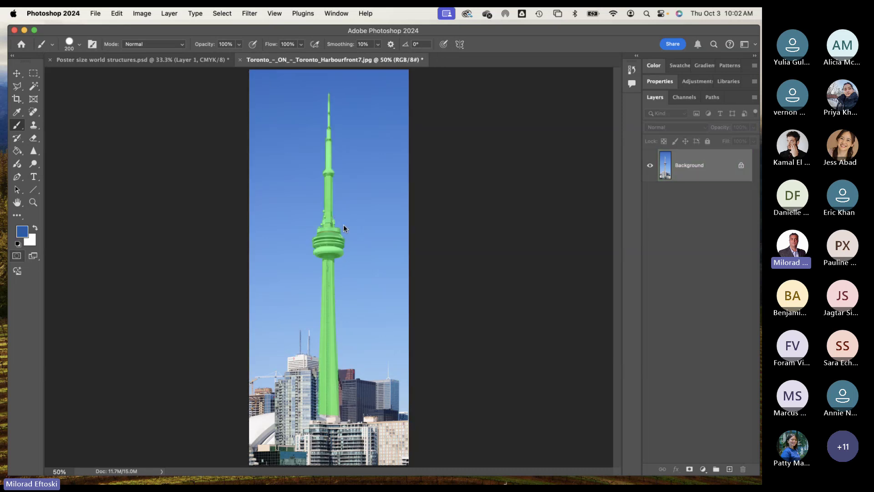
pyautogui.press('q')
pyautogui.press('q')
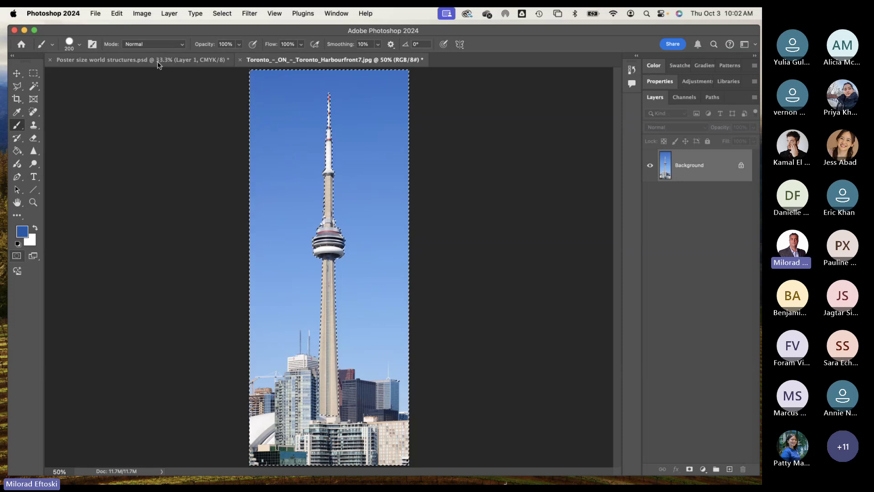
# Step: Try placing the selected sky and buildings in Poster size world structures.psd, and delete the pasted layer
pyautogui.click(91, 60)
pyautogui.click(16, 73)
pyautogui.press('super+v')
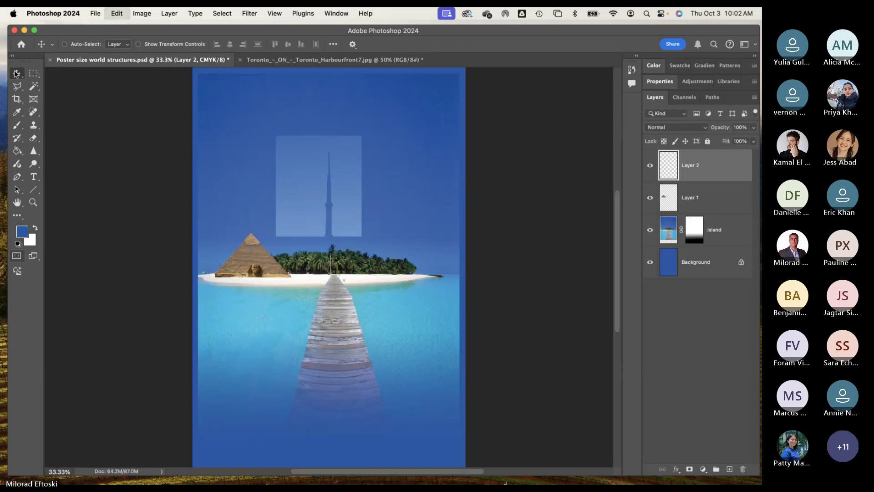
pyautogui.moveTo(279, 218); pyautogui.dragTo(285, 221)
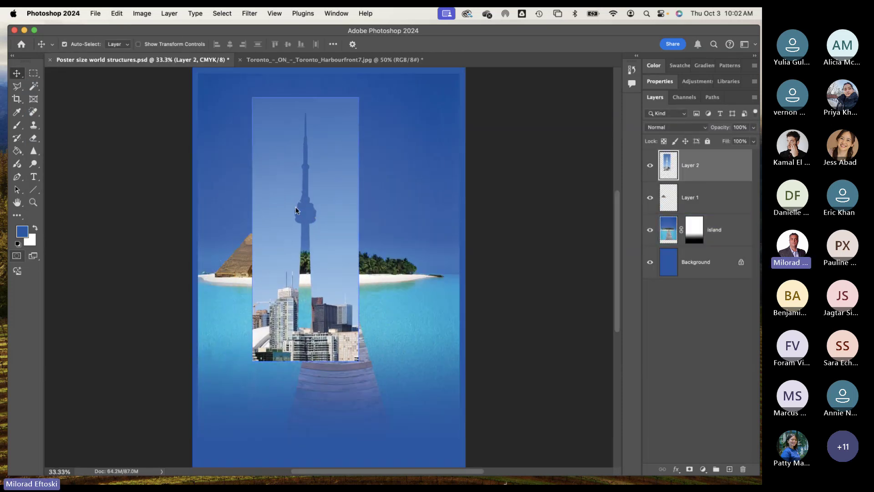
pyautogui.press('Delete')
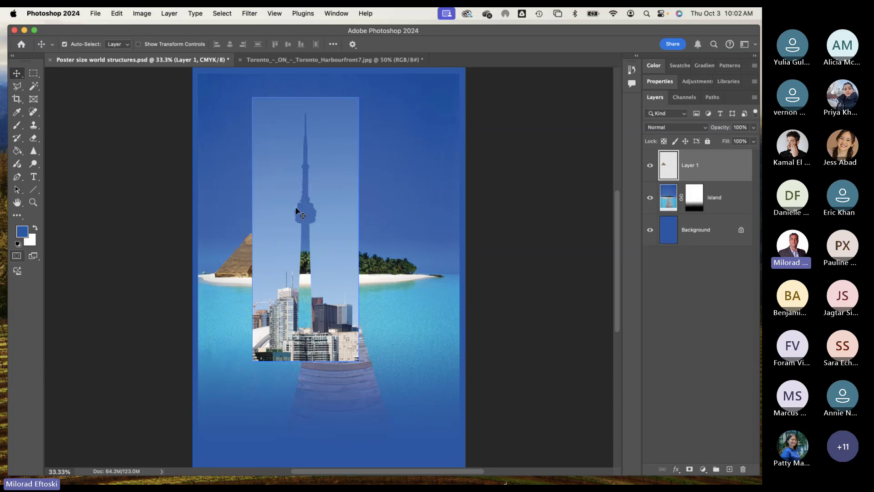
# Step: Invert the selection in the Toronto Harbourfront image and preview it as a Quick Mask overlay
pyautogui.click(272, 61)
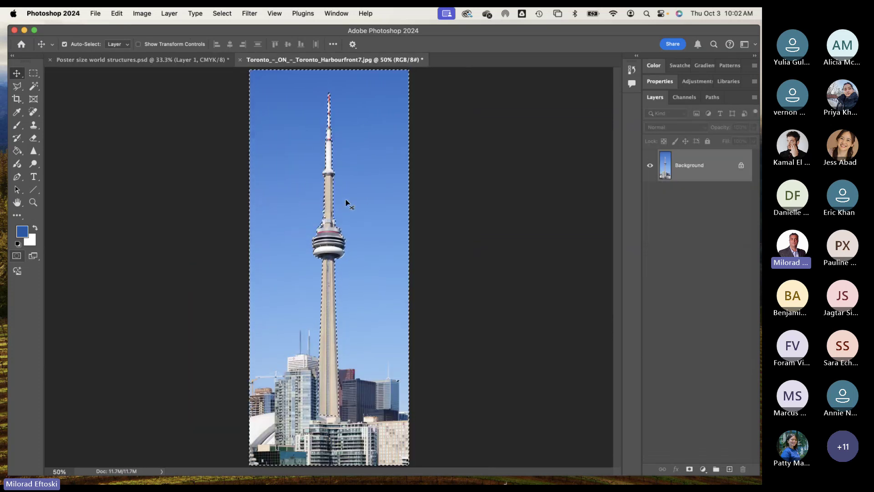
pyautogui.click(223, 14)
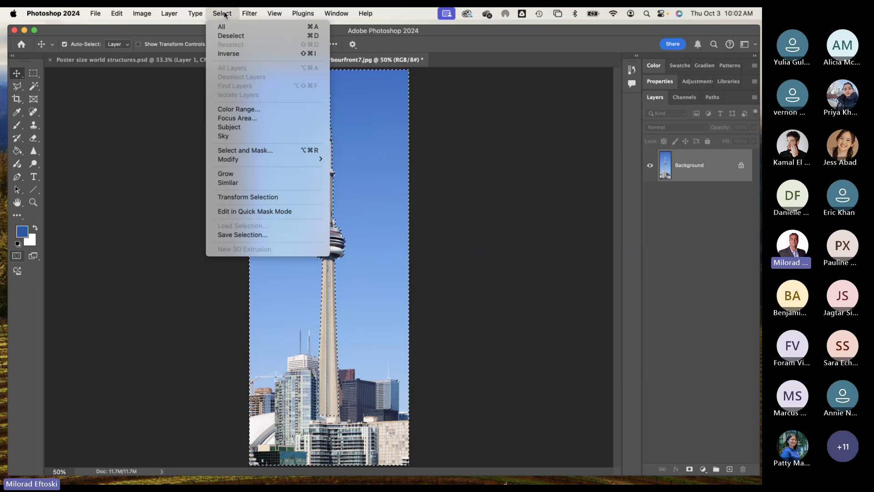
pyautogui.click(234, 53)
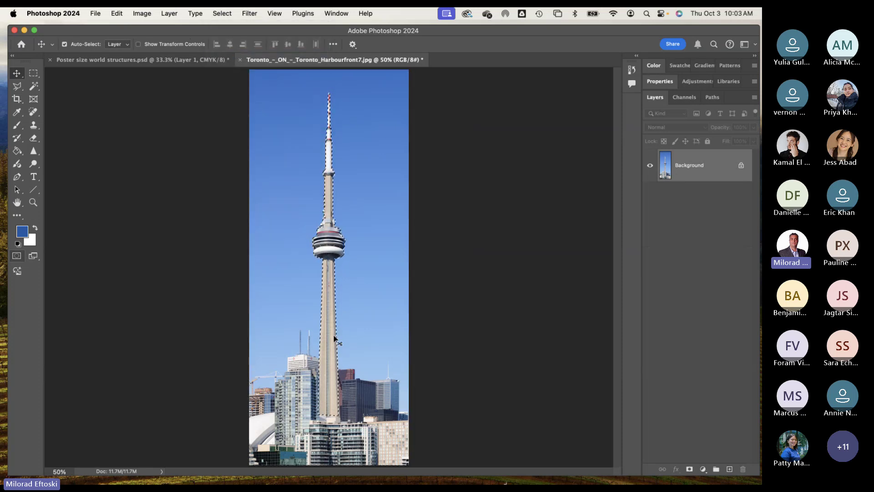
pyautogui.press('q')
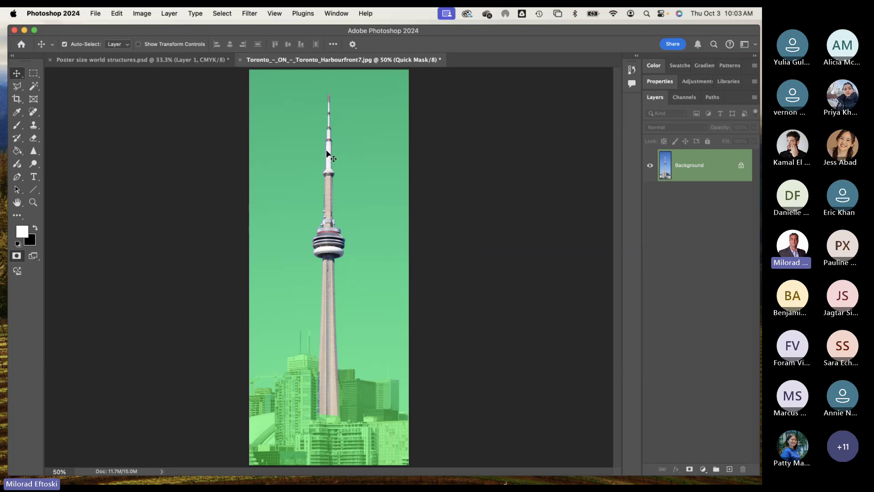
# Step: Compare the Quick Mask overlay with the selection outline for both the inverted and the original selection
pyautogui.press('q')
pyautogui.press('q')
pyautogui.press('q')
pyautogui.press('q')
pyautogui.press('q')
pyautogui.press('q')
pyautogui.press('q')
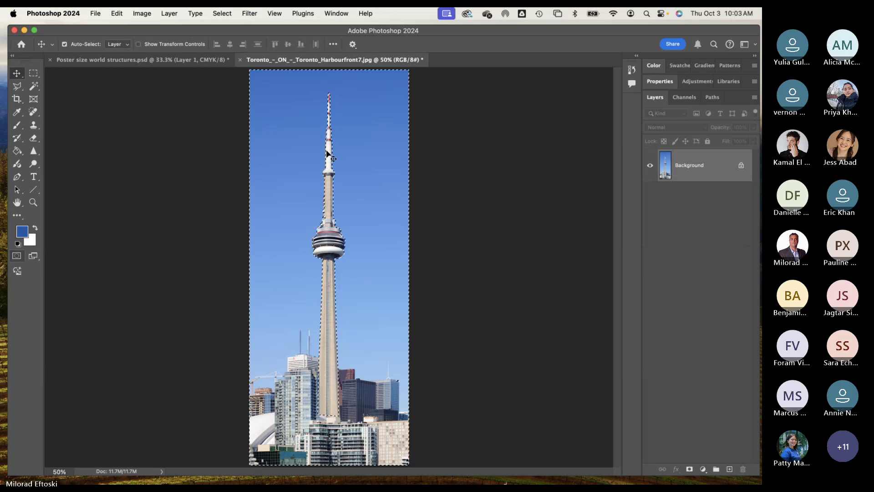
pyautogui.press('q')
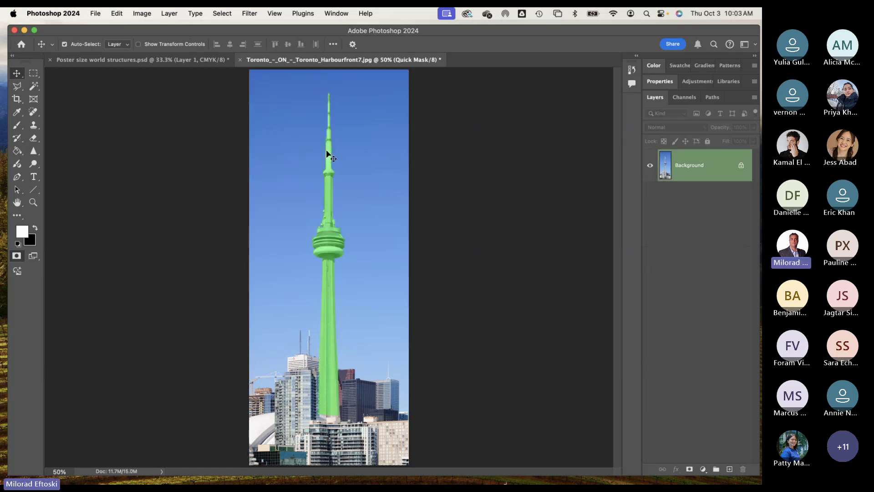
pyautogui.press('q')
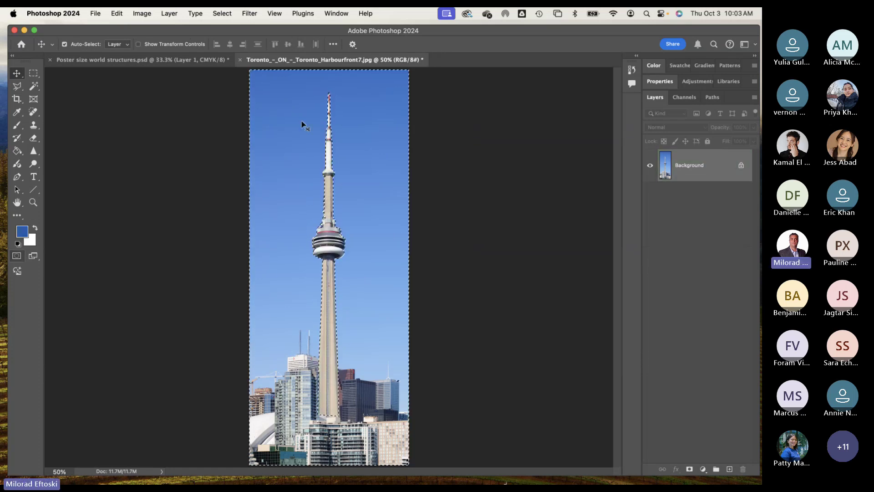
# Step: Invert the selection to isolate the CN Tower and copy it into Poster size world structures.psd
pyautogui.click(214, 12)
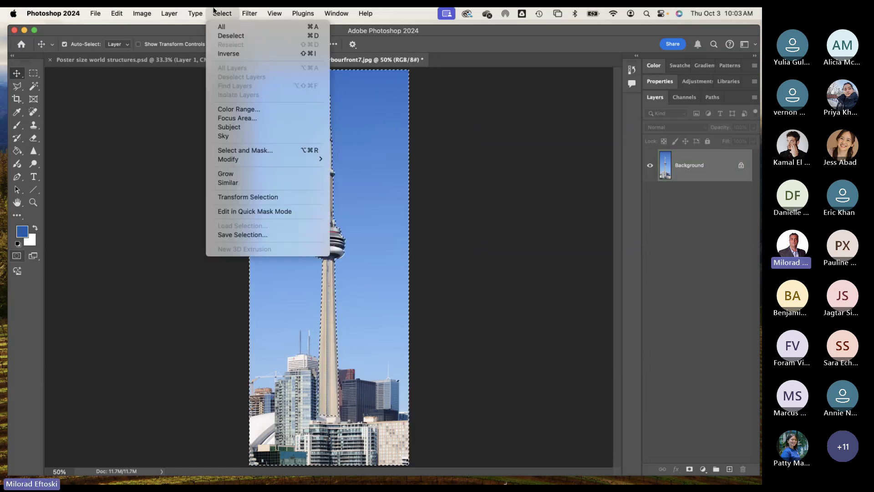
pyautogui.click(233, 54)
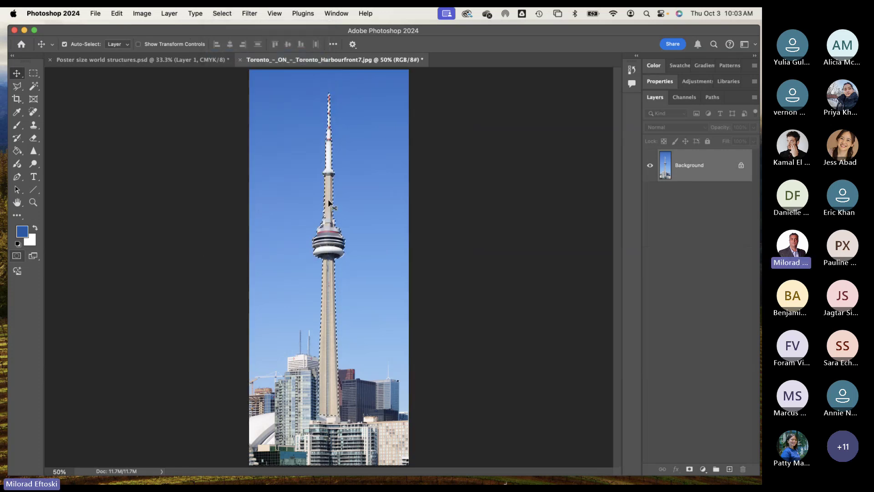
pyautogui.click(180, 62)
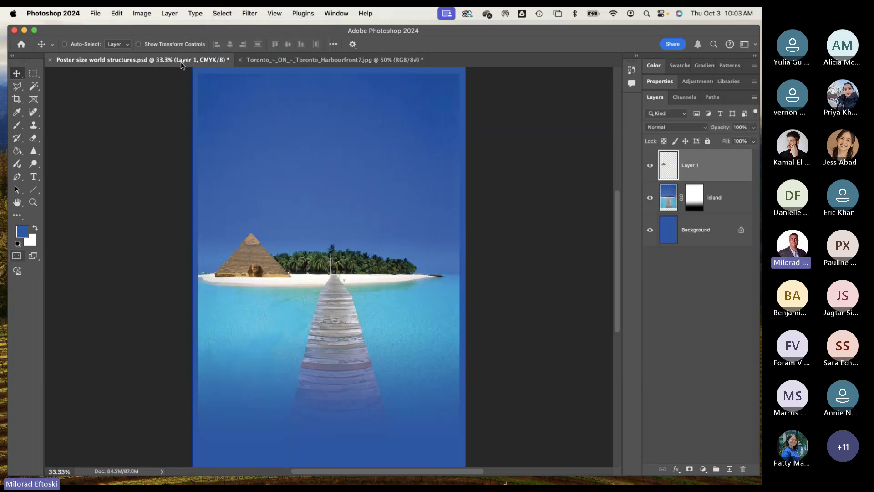
pyautogui.press('super+v')
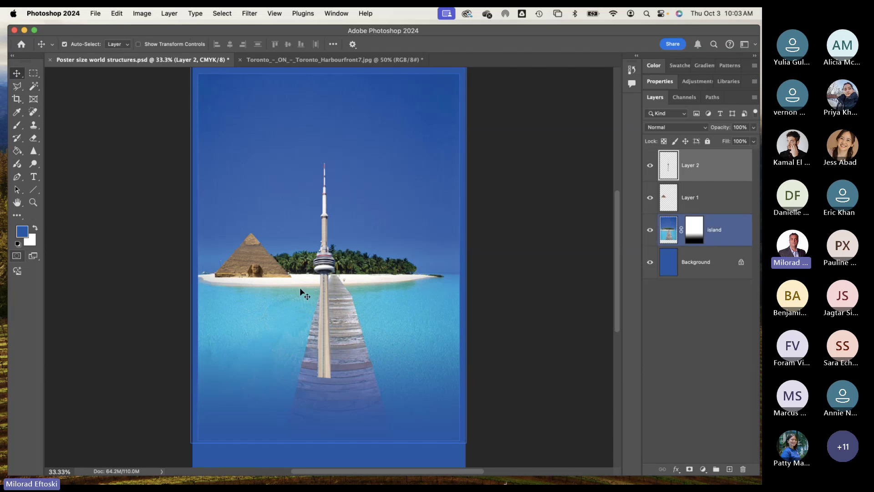
# Step: Scale the CN Tower layer down to about 720 by 2020 px and stand it on the island beside the pyramid
pyautogui.moveTo(325, 319); pyautogui.dragTo(354, 261)
pyautogui.press('super+t')
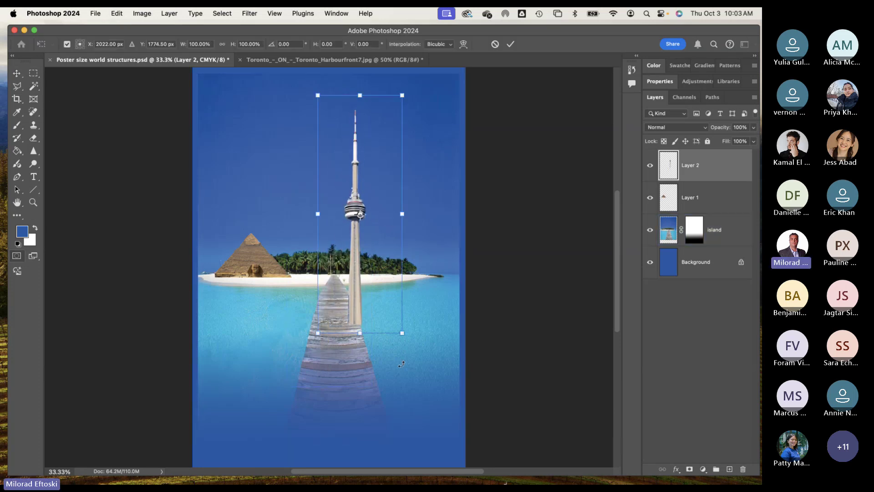
pyautogui.moveTo(403, 333); pyautogui.dragTo(335, 263)
pyautogui.press('Return')
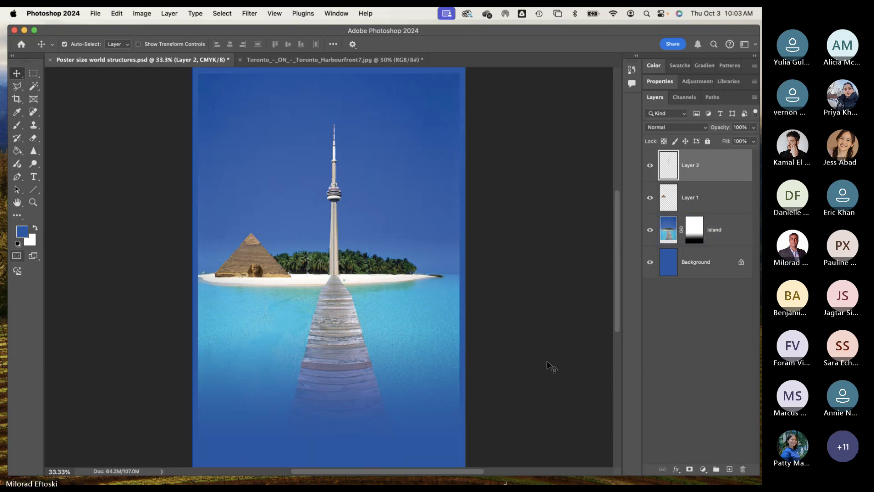
pyautogui.moveTo(332, 246); pyautogui.dragTo(308, 244)
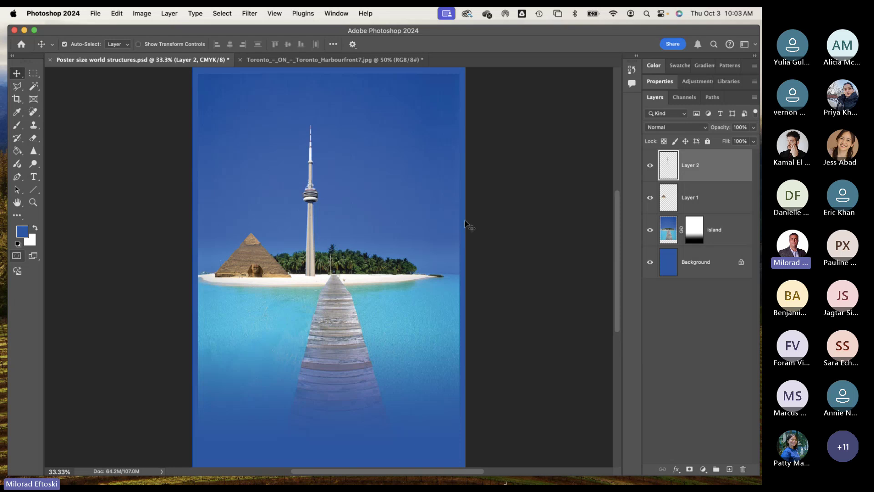
# Step: Close the Toronto Harbourfront image without saving its changes
pyautogui.click(308, 60)
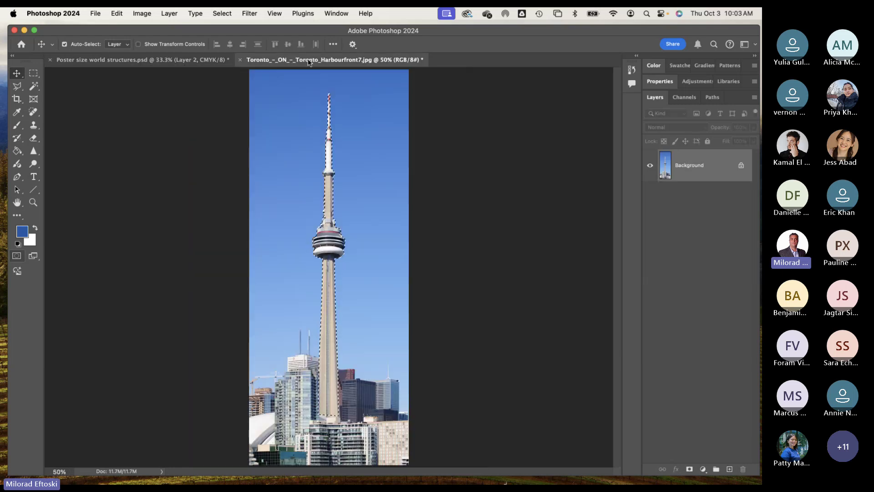
pyautogui.click(240, 60)
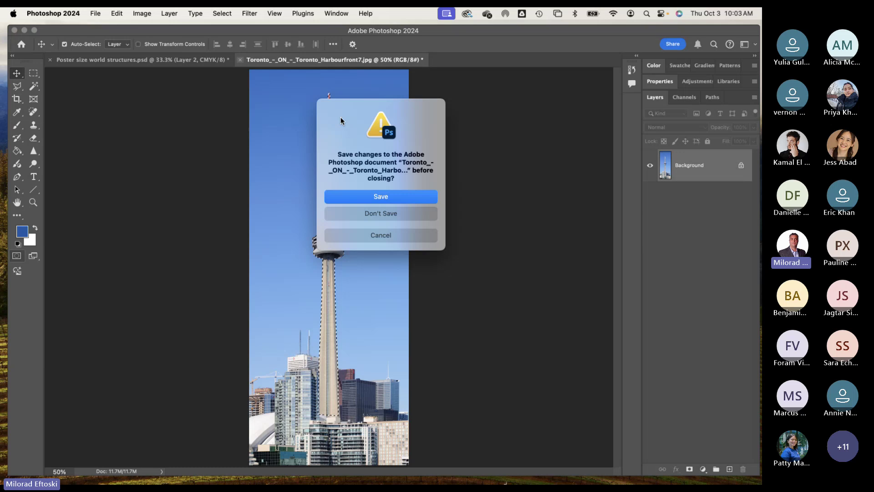
pyautogui.click(381, 214)
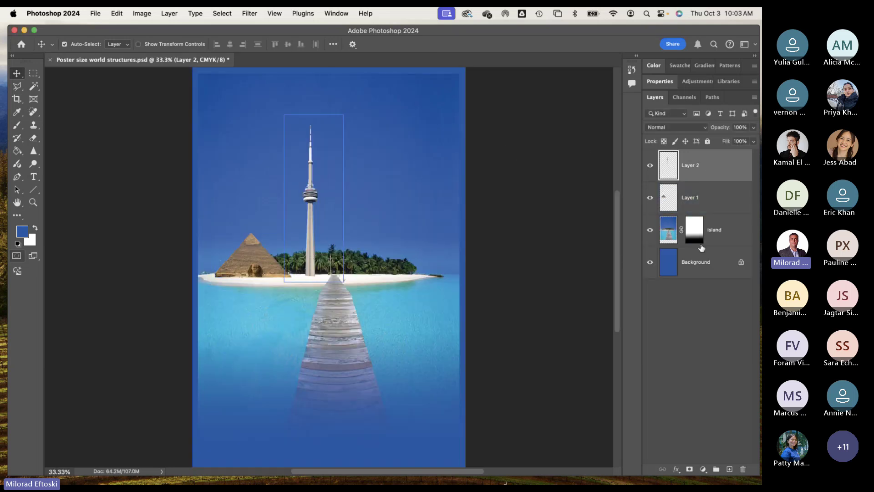
pyautogui.click(700, 190)
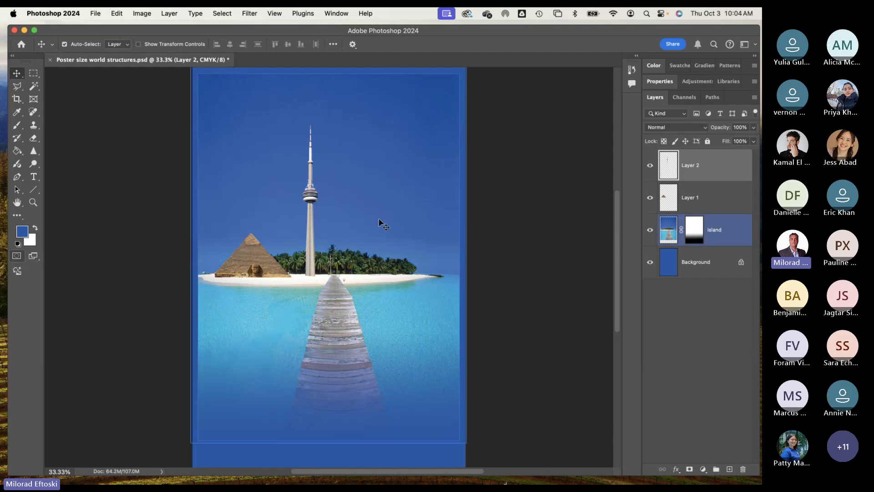
# Step: Open Eiffel-Tower-Paris.jpg from the buildings folder in Photoshop
pyautogui.click(24, 30)
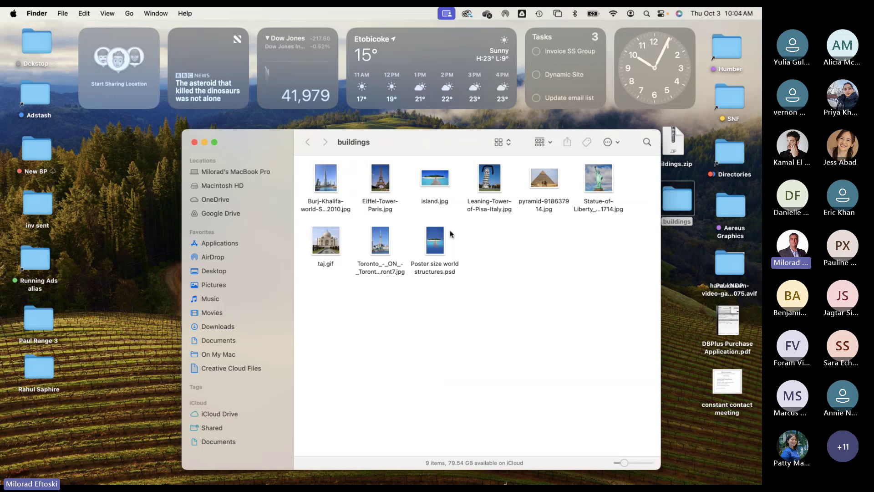
pyautogui.click(379, 187)
pyautogui.rightClick(380, 190)
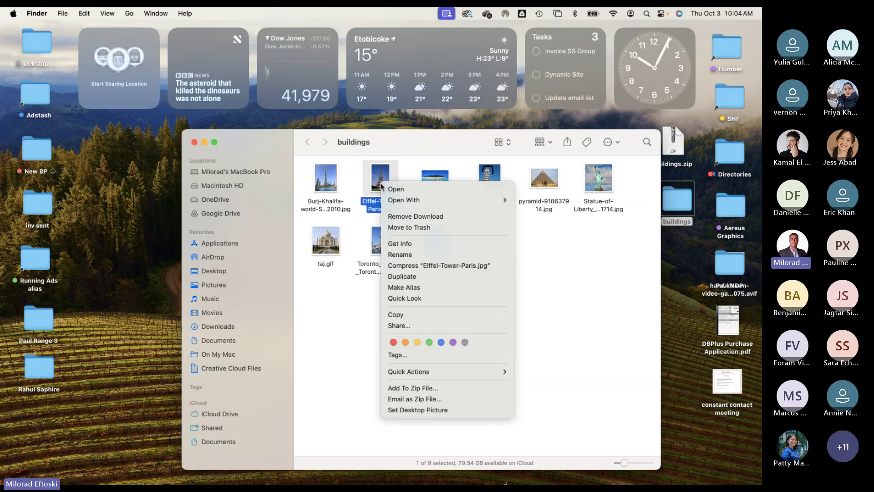
pyautogui.moveTo(404, 200)
pyautogui.click(557, 237)
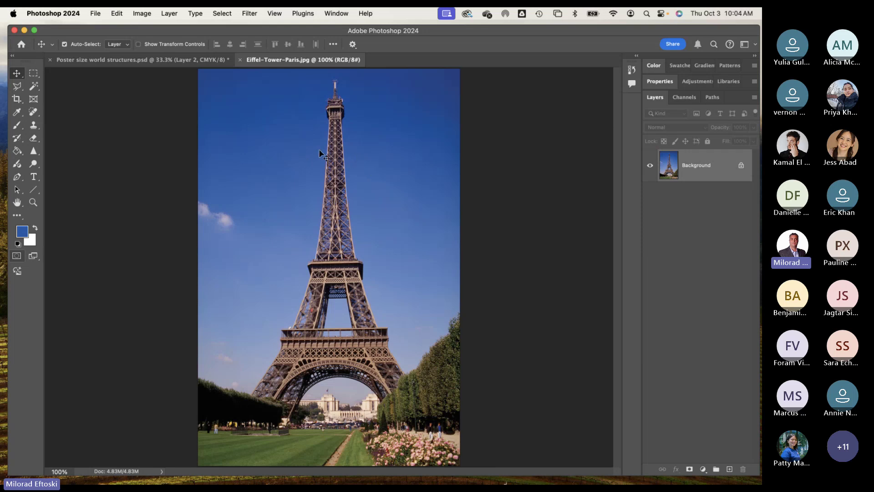
# Step: Add a Brightness/Contrast adjustment with brightness 23 and contrast 20 to the Eiffel Tower image and merge it into the background
pyautogui.click(142, 13)
pyautogui.click(415, 93)
pyautogui.click(699, 84)
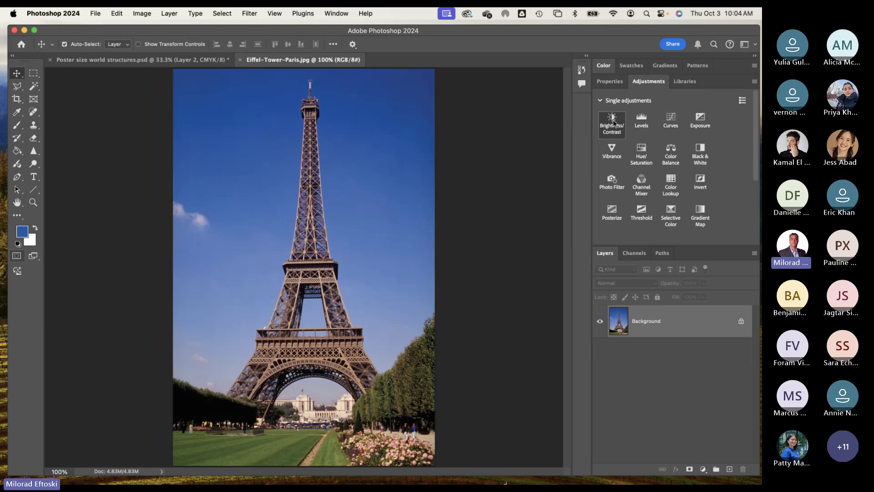
pyautogui.click(611, 124)
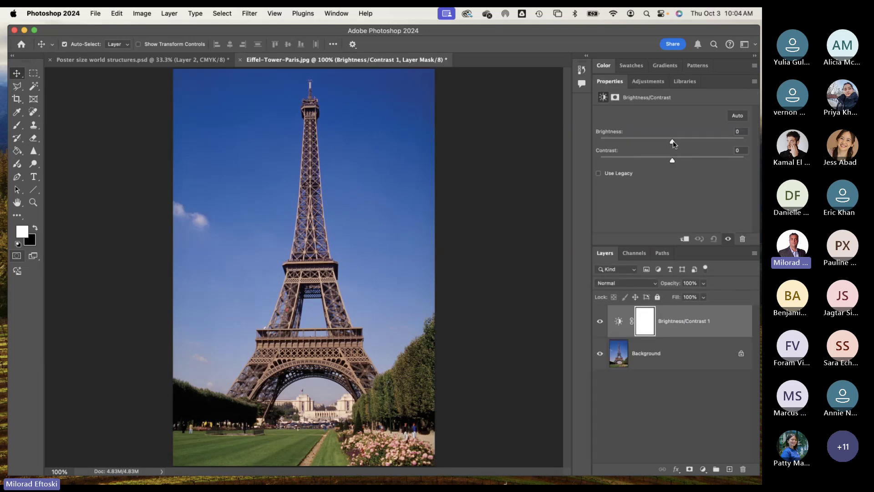
pyautogui.moveTo(673, 140); pyautogui.dragTo(685, 141)
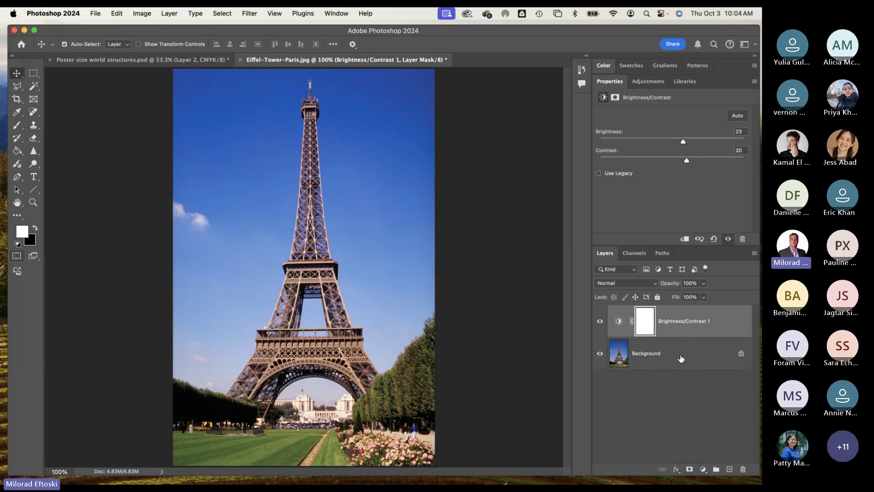
pyautogui.press('Delete')
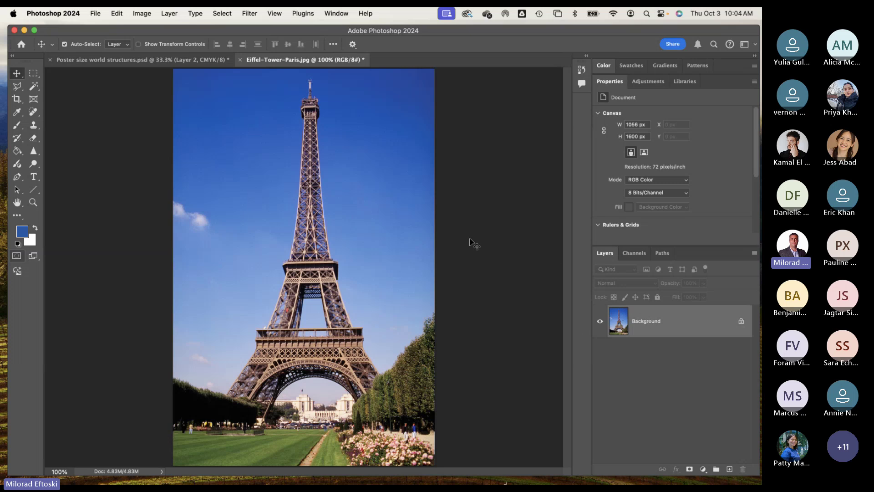
# Step: Copy a rectangular selection of about 700 by 1335 px around the Eiffel Tower into the poster and place it right of the CN Tower
pyautogui.click(33, 73)
pyautogui.moveTo(219, 76); pyautogui.dragTo(392, 407)
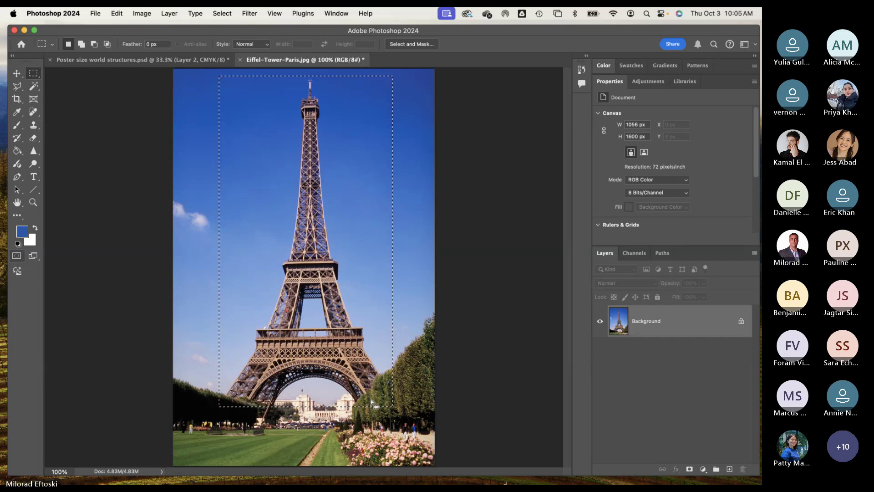
pyautogui.click(124, 62)
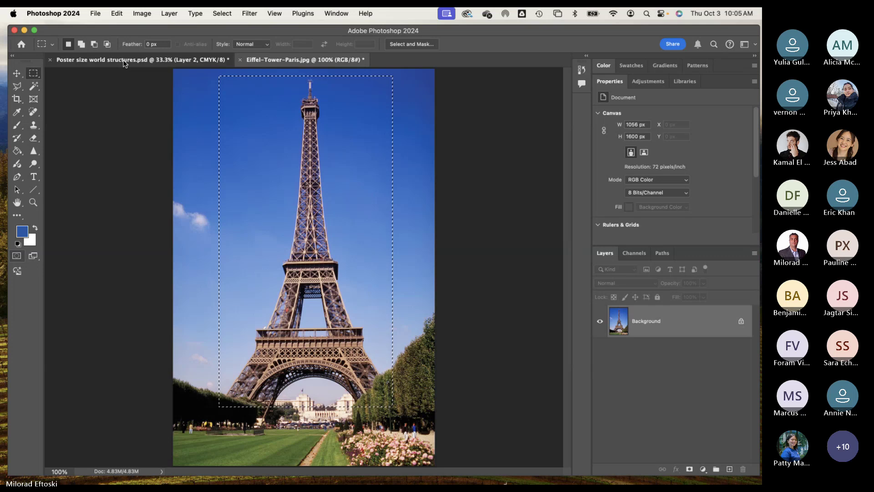
pyautogui.press('super+v')
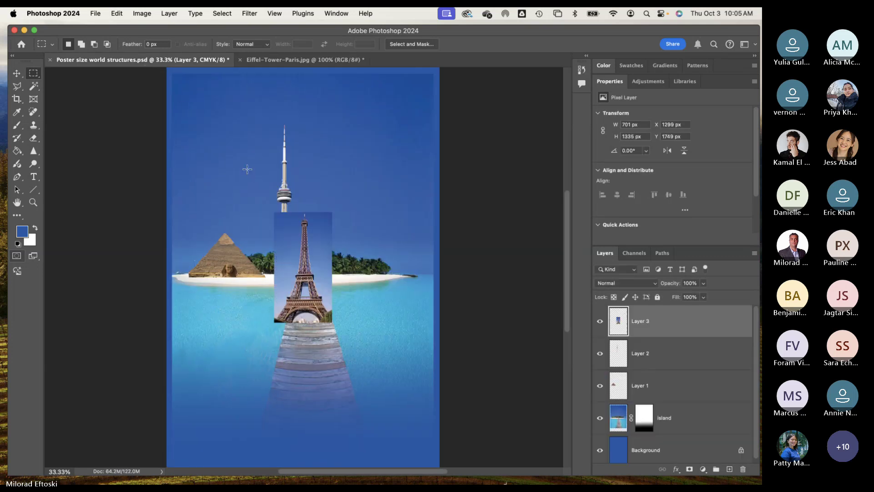
pyautogui.click(16, 73)
pyautogui.moveTo(319, 261); pyautogui.dragTo(366, 203)
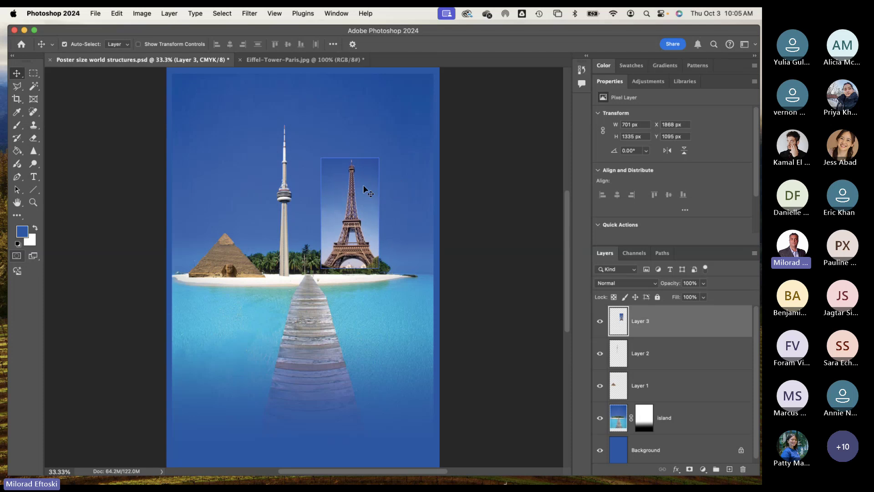
# Step: Remove the blue sky around the Eiffel Tower on Layer 3 with the Magic Eraser at tolerance 32
pyautogui.scroll(4, 355, 207)
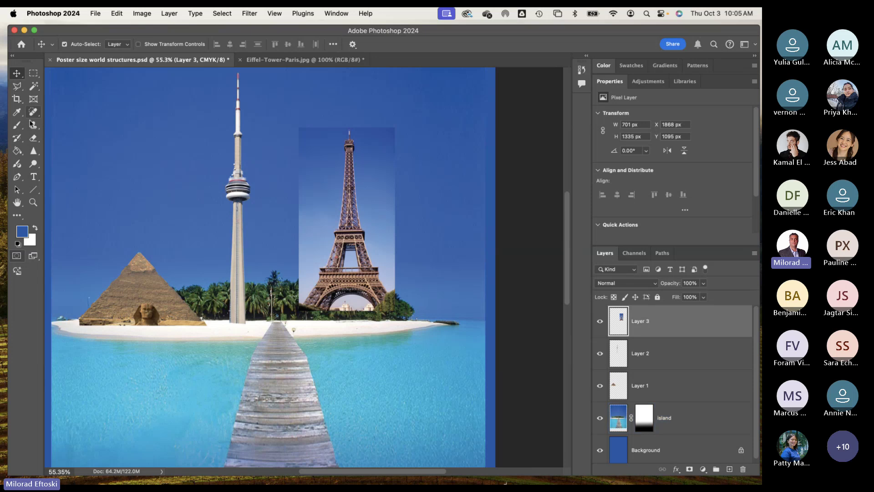
pyautogui.click(34, 138)
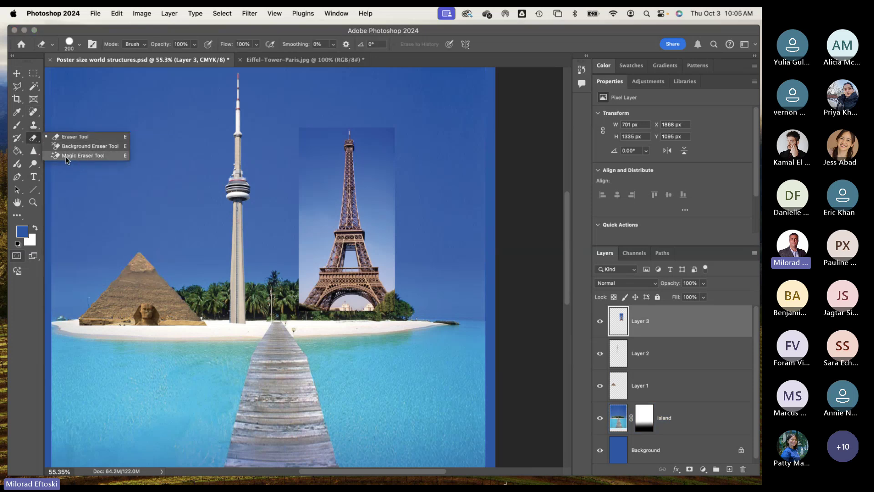
pyautogui.click(65, 156)
pyautogui.click(321, 186)
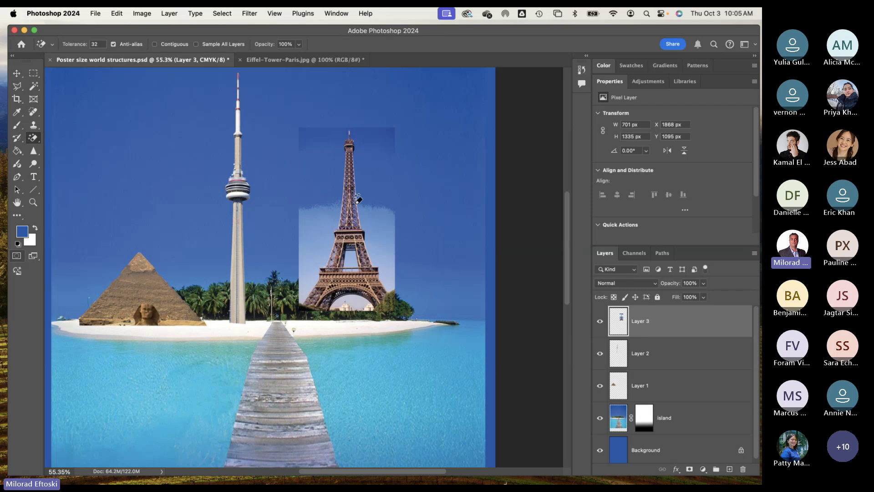
pyautogui.click(378, 227)
pyautogui.click(318, 262)
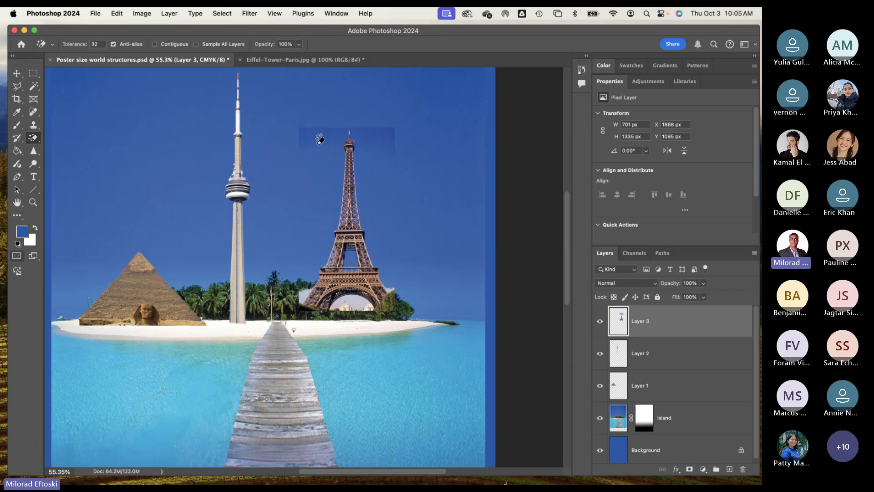
pyautogui.click(378, 137)
# Step: Hide the island and Background layers and erase the leftover sky near the Eiffel Tower's base with the Magic Eraser
pyautogui.click(599, 418)
pyautogui.click(600, 450)
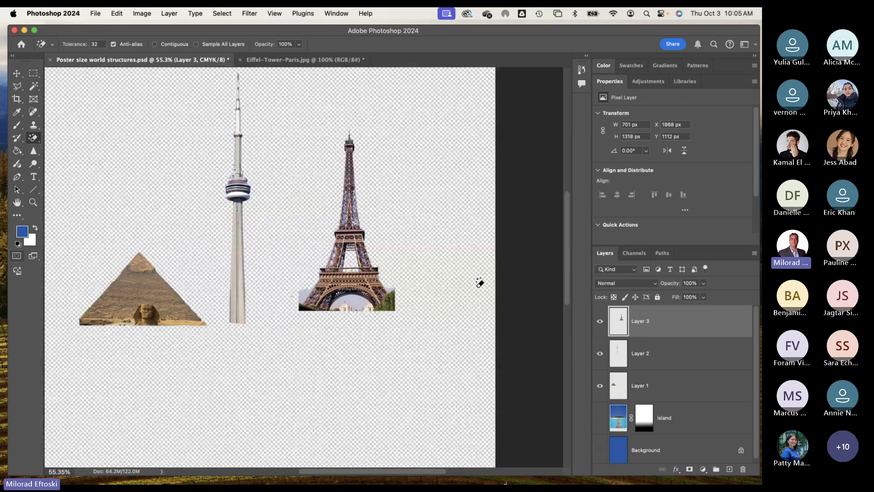
pyautogui.scroll(5, 366, 292)
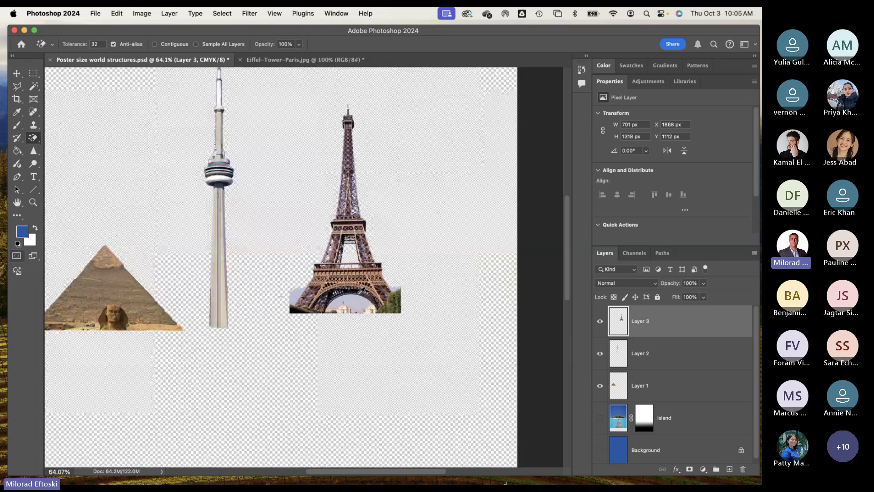
pyautogui.click(268, 294)
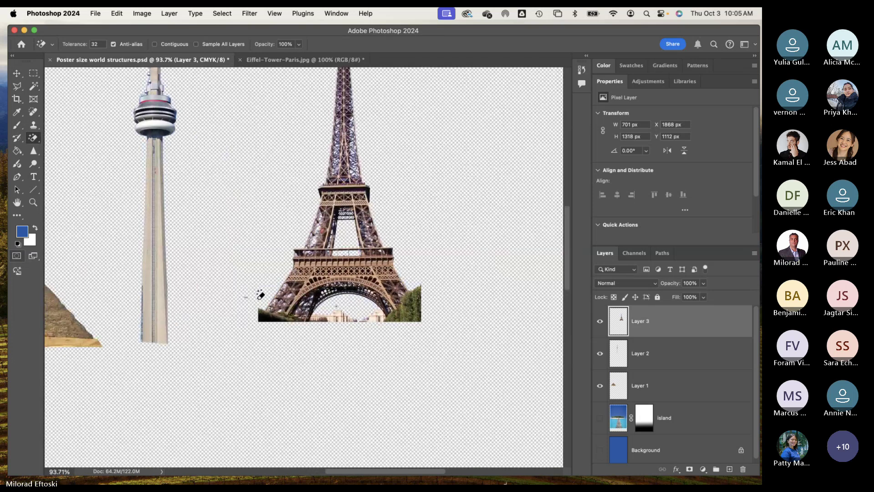
pyautogui.click(246, 301)
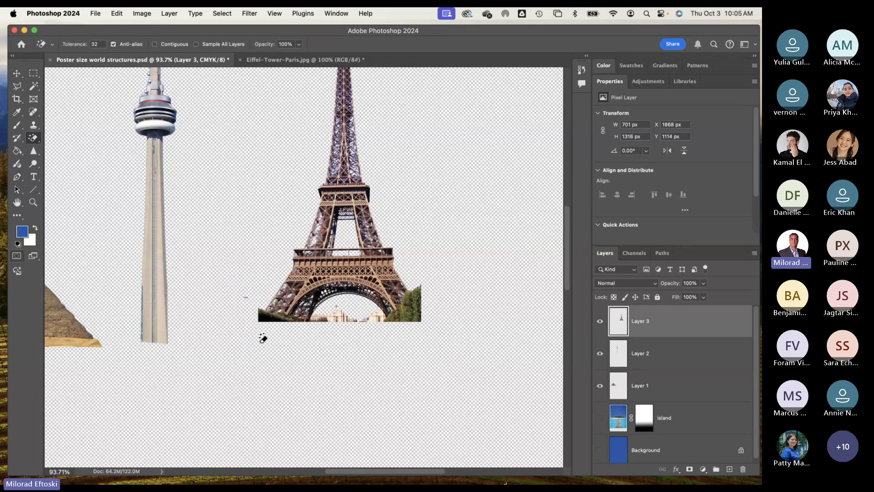
pyautogui.scroll(3, 257, 351)
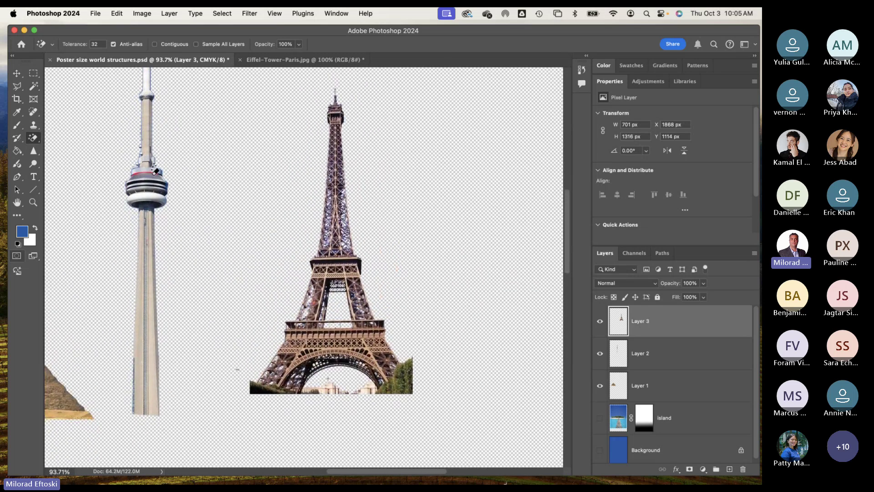
# Step: Erase the trees and buildings around the Eiffel Tower's base with the Eraser, reducing its brush to 100 px
pyautogui.rightClick(33, 138)
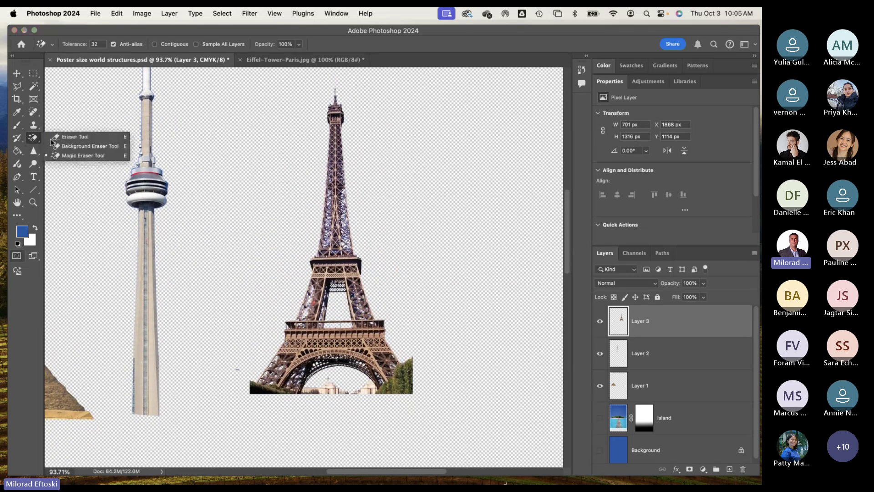
pyautogui.click(68, 134)
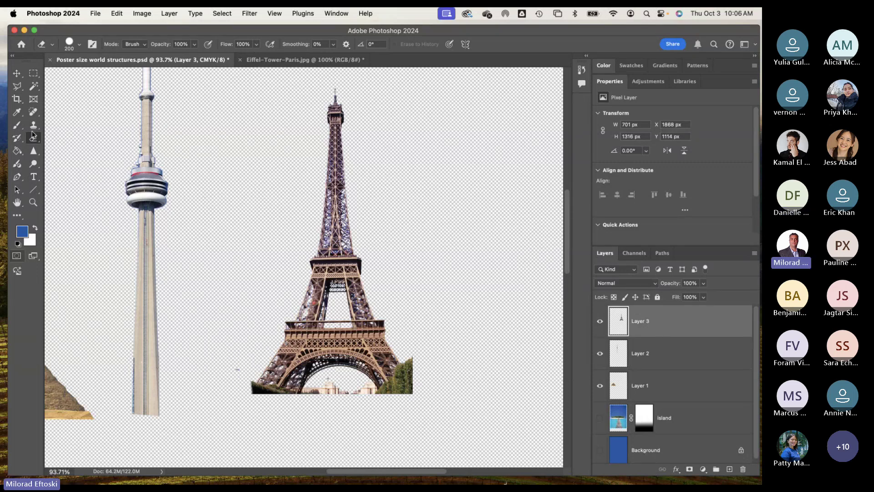
pyautogui.moveTo(429, 351)
pyautogui.mouseDown()
pyautogui.moveTo(404, 396)
pyautogui.moveTo(366, 406)
pyautogui.moveTo(334, 394)
pyautogui.moveTo(322, 407)
pyautogui.moveTo(325, 400)
pyautogui.moveTo(270, 401)
pyautogui.moveTo(238, 376)
pyautogui.mouseUp()
pyautogui.press('[')
pyautogui.press('[')
pyautogui.press('[')
pyautogui.press('[')
pyautogui.moveTo(237, 380); pyautogui.dragTo(255, 389)
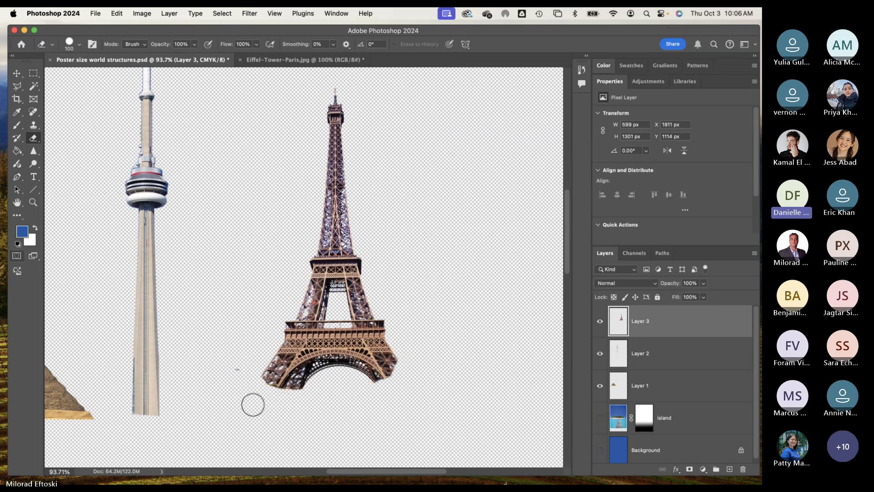
# Step: Erase the stray speck between the two towers on Layer 2 and make the Eiffel Tower layer active again
pyautogui.click(649, 356)
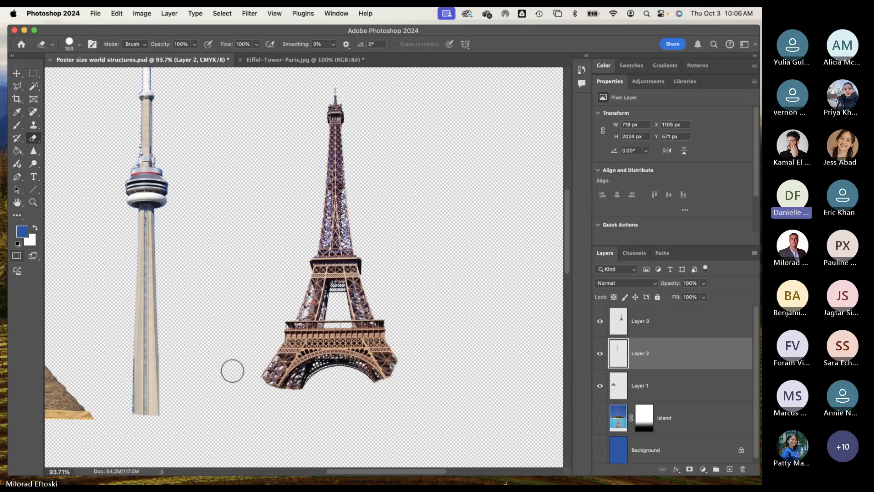
pyautogui.click(233, 369)
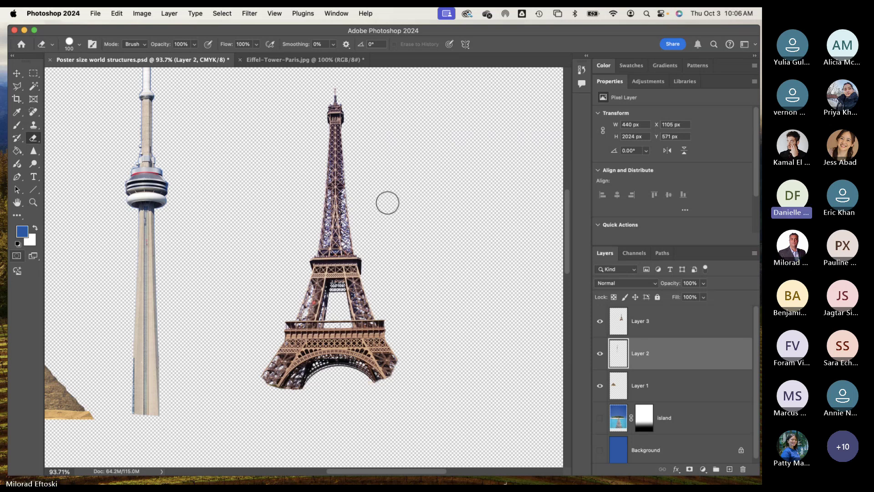
pyautogui.click(663, 328)
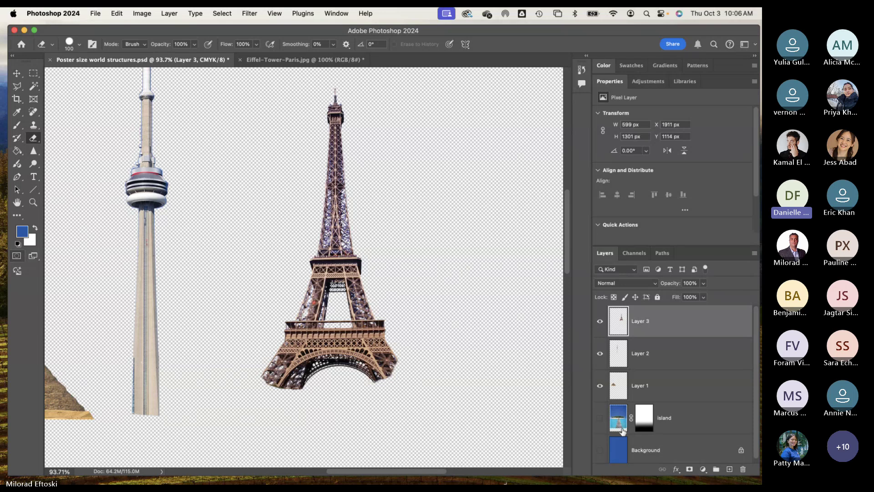
# Step: Show the island and Background layers again and switch to the Move tool
pyautogui.click(599, 423)
pyautogui.click(599, 450)
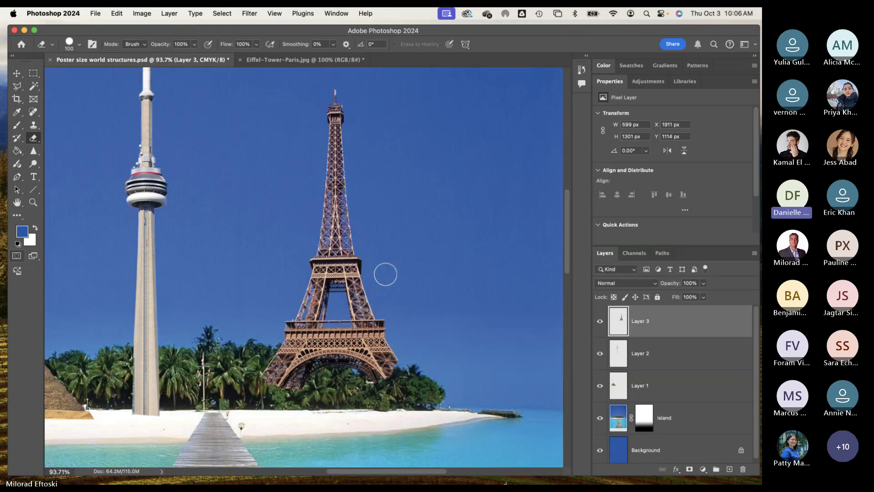
pyautogui.click(16, 73)
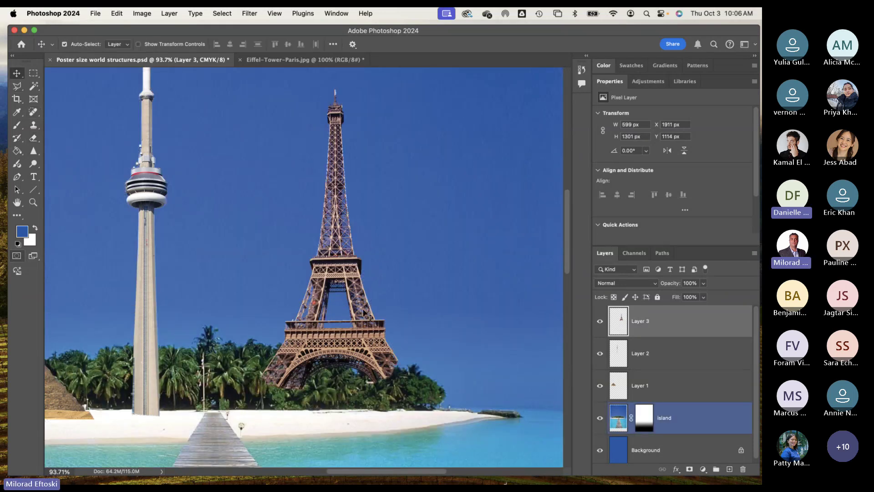
# Step: Crop Eiffel-Tower-Paris.jpg to its existing selection and unlock the Background layer, clearing the selection
pyautogui.press('super+minus')
pyautogui.press('super+minus')
pyautogui.click(360, 280)
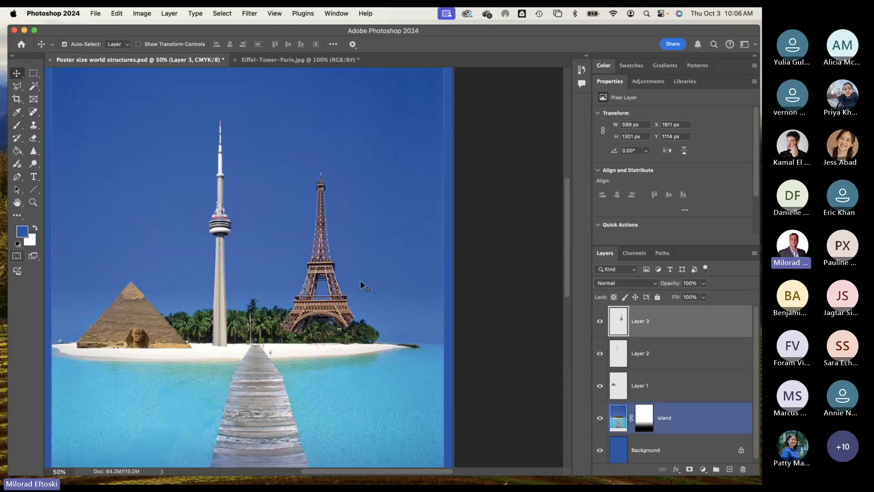
pyautogui.click(267, 59)
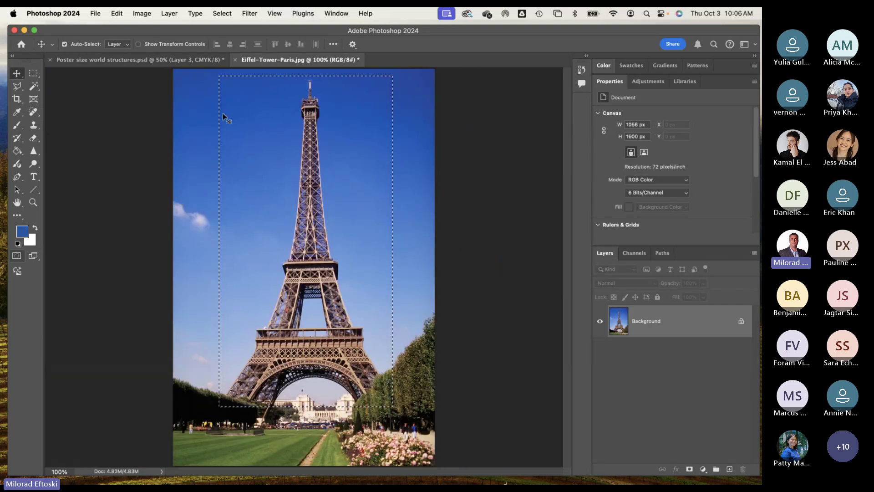
pyautogui.click(141, 14)
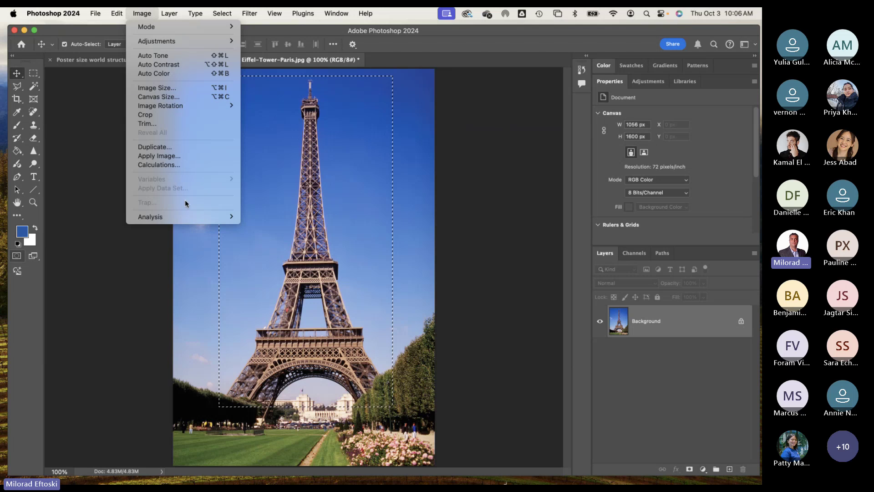
pyautogui.click(169, 115)
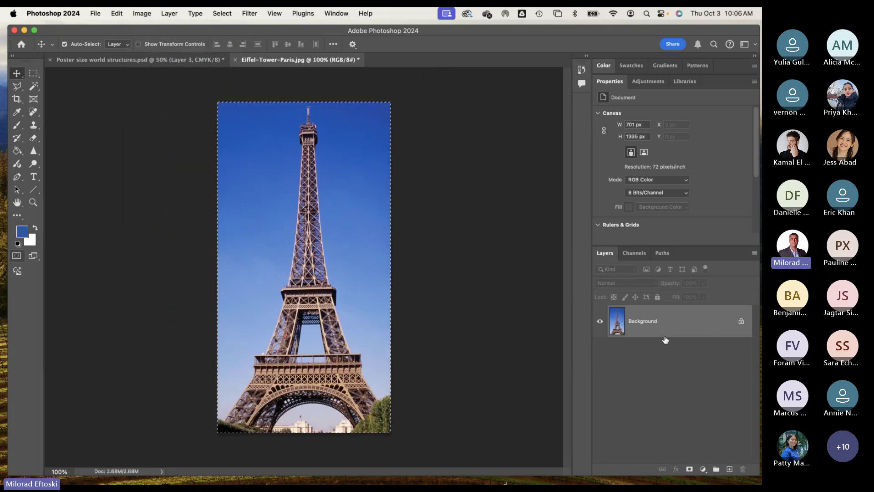
pyautogui.click(741, 321)
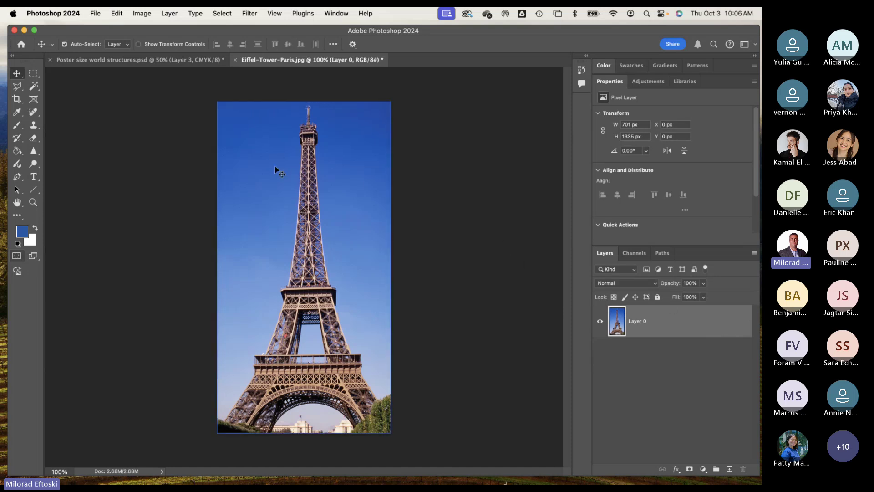
pyautogui.press('super+d')
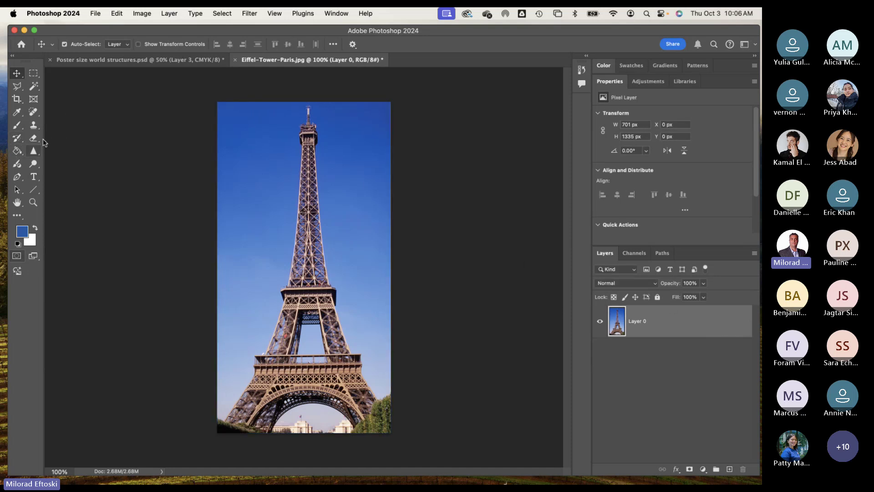
# Step: Erase the sky around and beneath the tower in Eiffel-Tower-Paris.jpg with the non-contiguous Magic Eraser at tolerance 32
pyautogui.click(33, 139)
pyautogui.rightClick(33, 139)
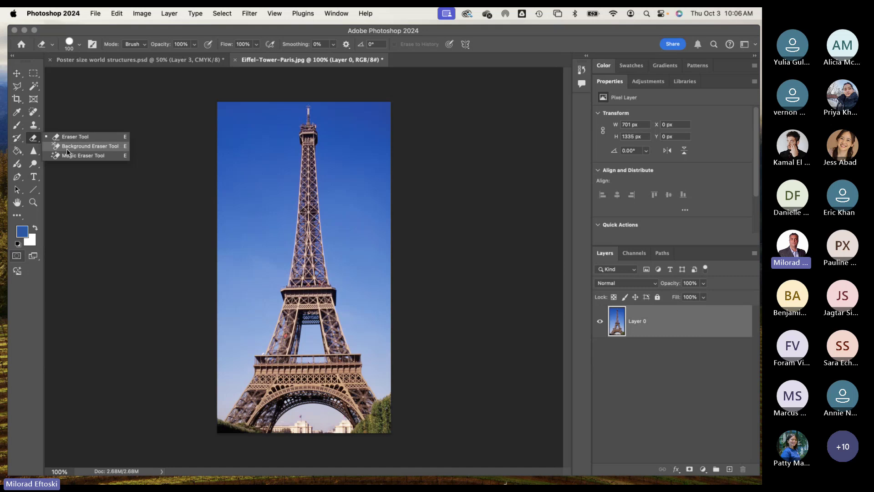
pyautogui.click(89, 156)
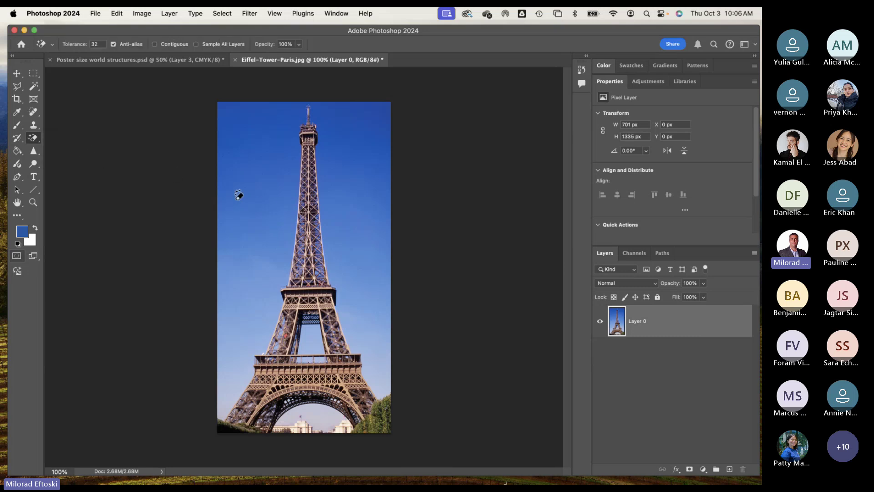
pyautogui.click(251, 203)
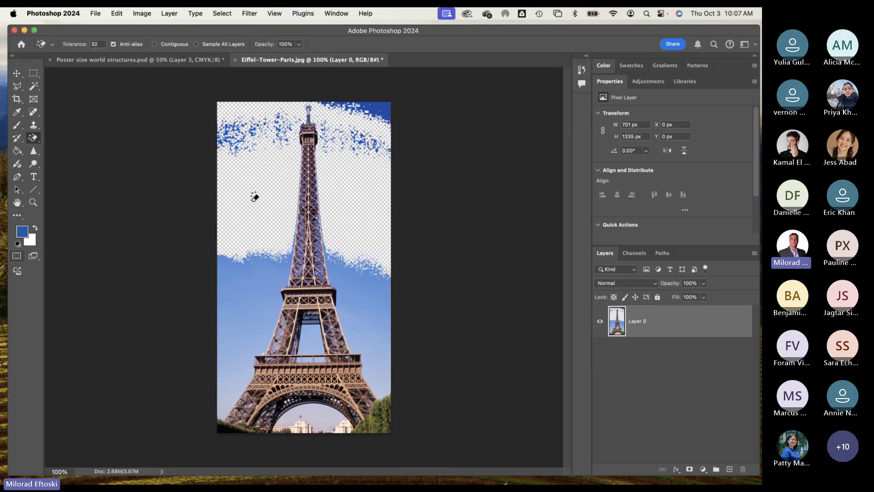
pyautogui.click(227, 145)
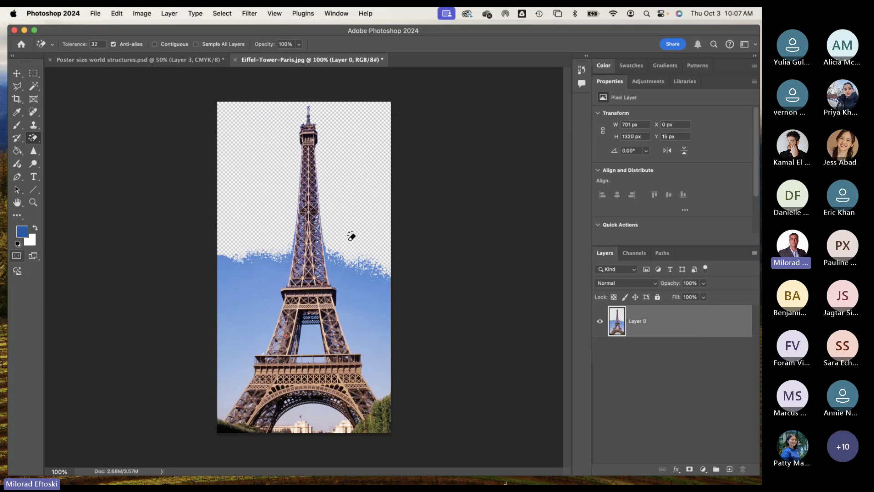
pyautogui.click(250, 315)
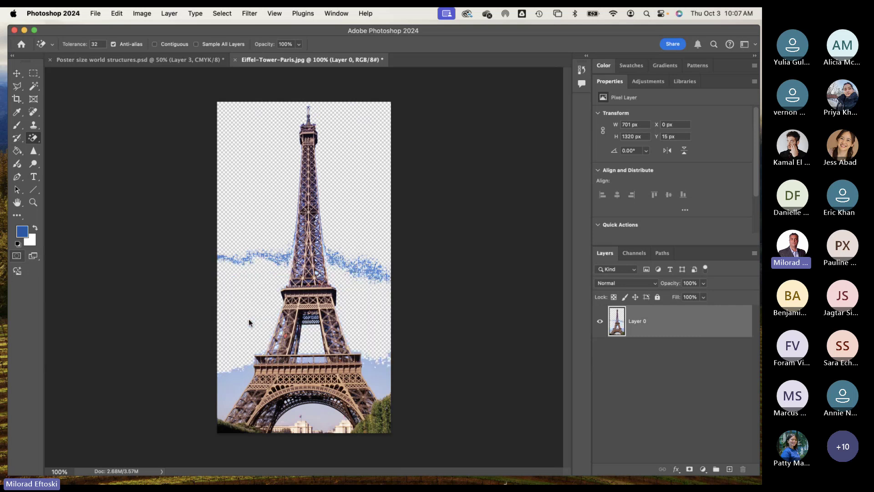
pyautogui.click(357, 276)
pyautogui.click(248, 388)
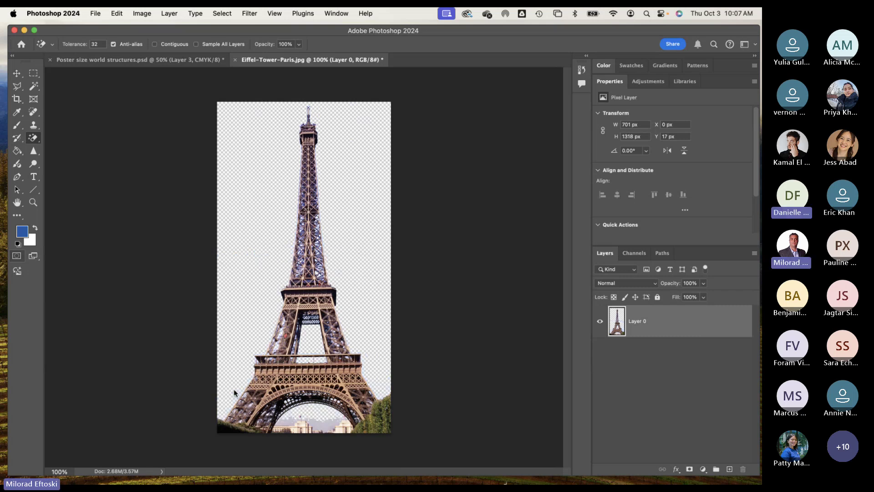
pyautogui.click(322, 425)
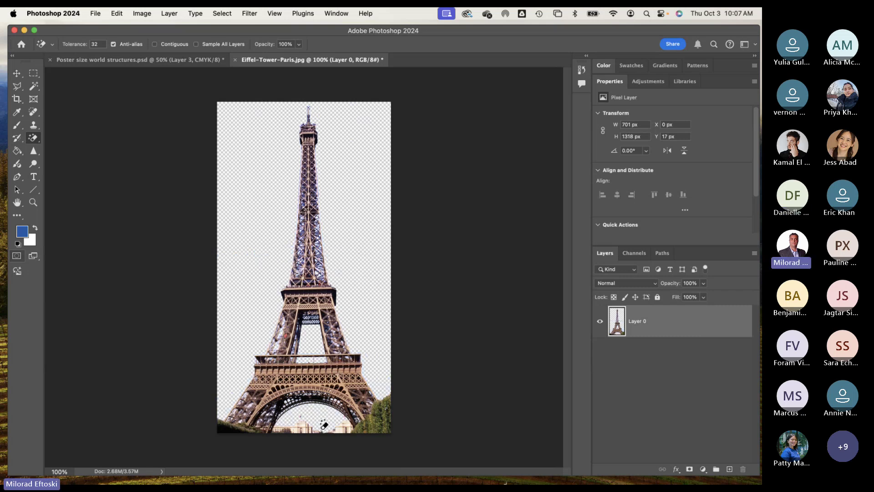
# Step: Magic-erase the tree tones at the base and the brown and dark tones of the Eiffel Tower itself
pyautogui.click(375, 428)
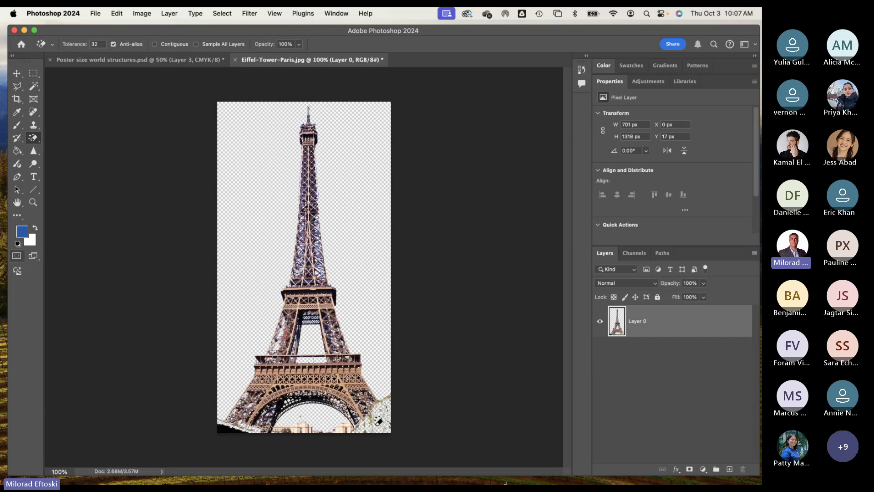
pyautogui.click(263, 378)
pyautogui.click(268, 378)
pyautogui.click(303, 285)
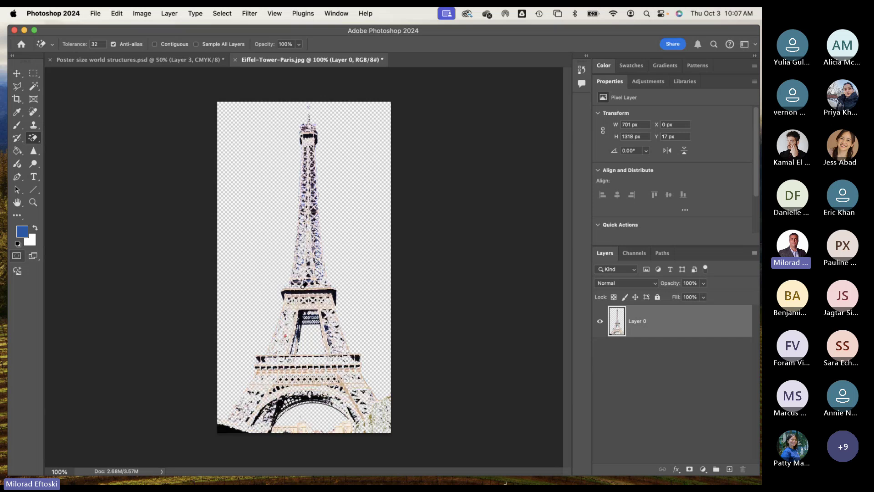
pyautogui.click(304, 284)
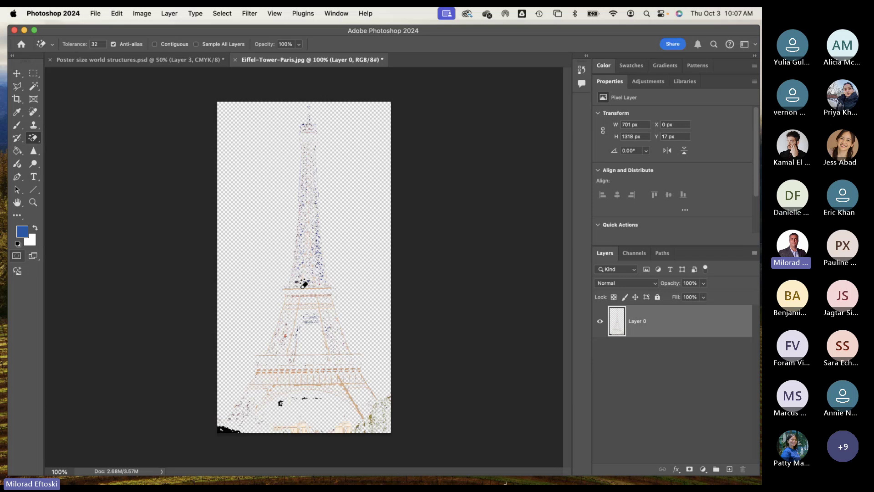
# Step: Close Eiffel-Tower-Paris.jpg without saving its changes
pyautogui.click(235, 60)
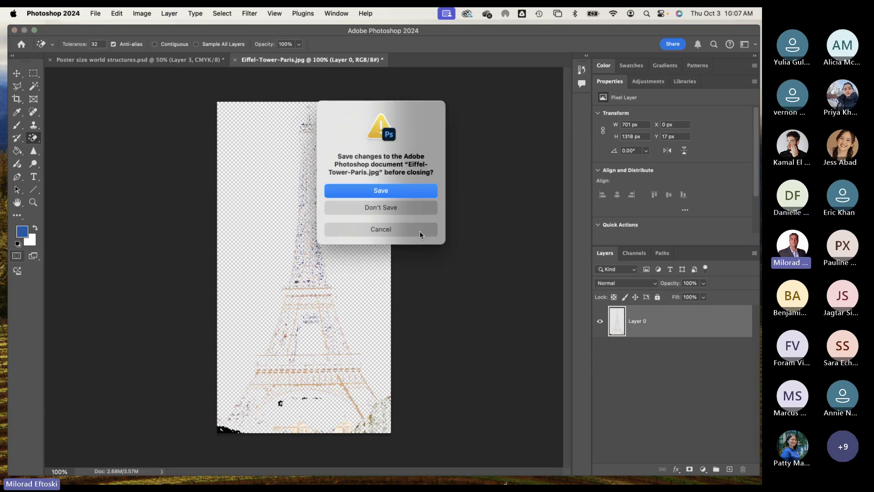
pyautogui.click(368, 206)
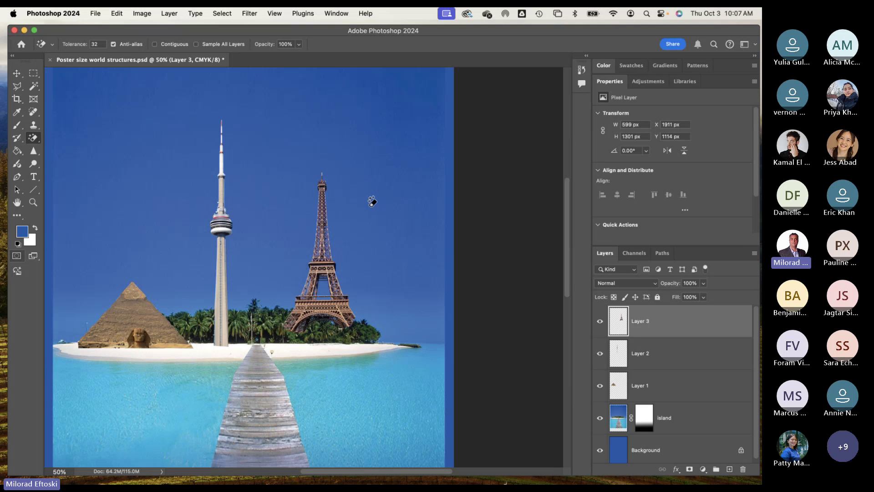
# Step: Scale the Eiffel Tower on Layer 3 proportionally down to about 72% from its top edge
pyautogui.press('super+minus')
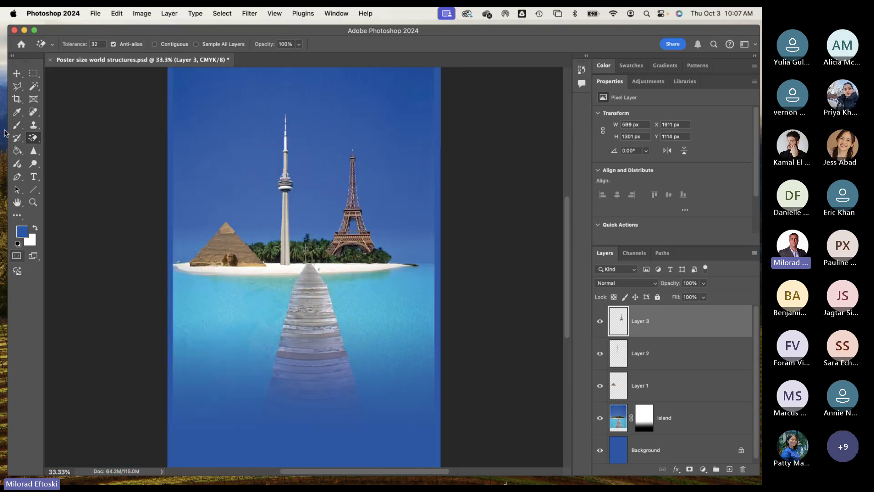
pyautogui.click(19, 74)
pyautogui.press('super+t')
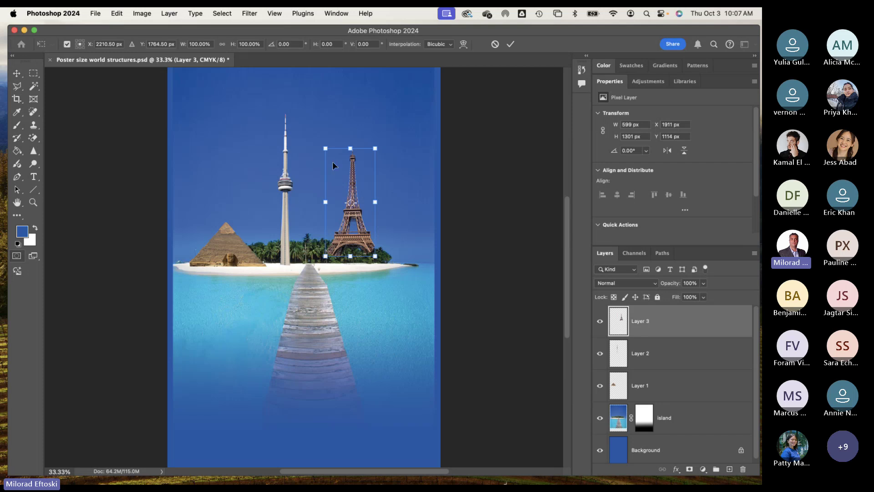
pyautogui.moveTo(350, 149); pyautogui.dragTo(347, 182)
pyautogui.press('Return')
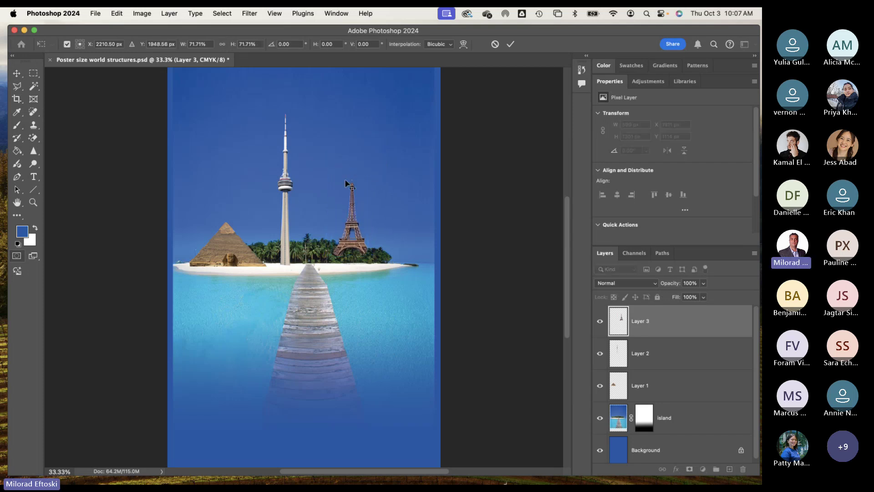
# Step: Nudge the Eiffel Tower 80 px down and 40 px right so it stands on the island's beach
pyautogui.hotkey('shift', 'Down')
pyautogui.hotkey('shift', 'Down')
pyautogui.hotkey('shift', 'Down')
pyautogui.hotkey('shift', 'Down')
pyautogui.hotkey('shift', 'Down')
pyautogui.hotkey('shift', 'Down')
pyautogui.hotkey('shift', 'Down')
pyautogui.hotkey('shift', 'Down')
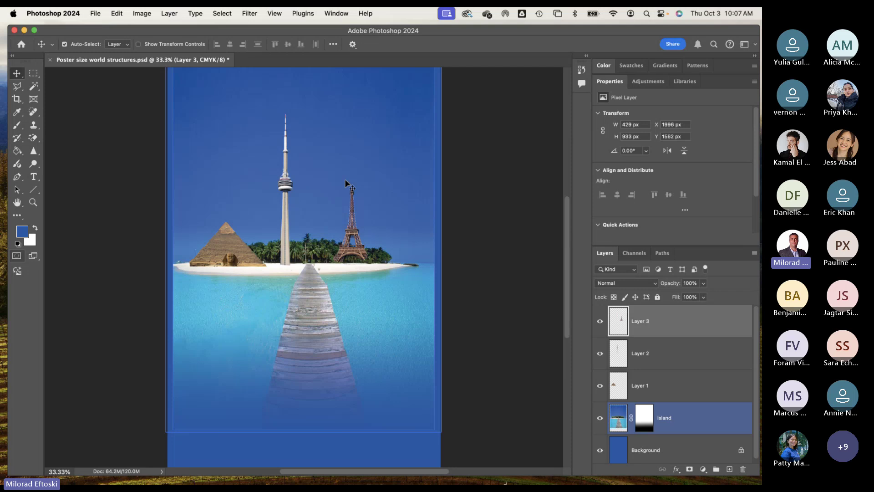
pyautogui.hotkey('shift', 'Right')
pyautogui.hotkey('shift', 'Right')
pyautogui.hotkey('shift', 'Right')
pyautogui.hotkey('shift', 'Right')
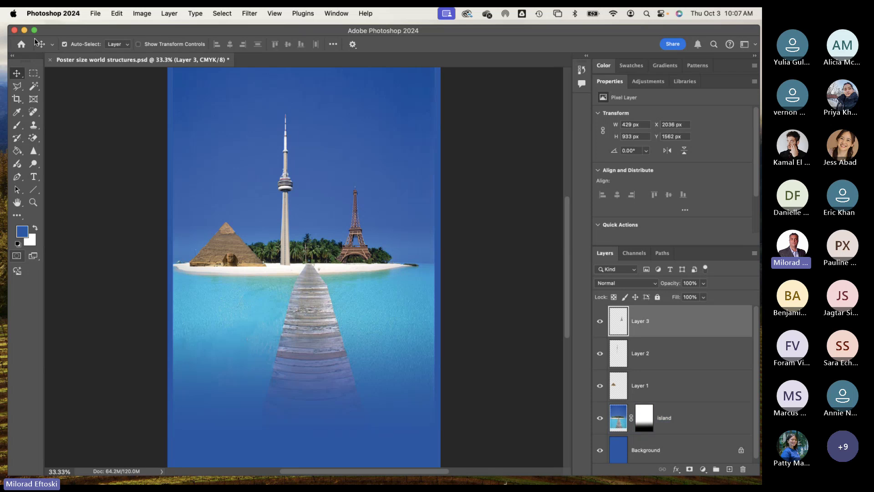
# Step: Switch to the buildings folder in Finder and open Leaning-Tower-of-Pisa-Italy.jpg in Photoshop
pyautogui.click(25, 30)
pyautogui.click(545, 377)
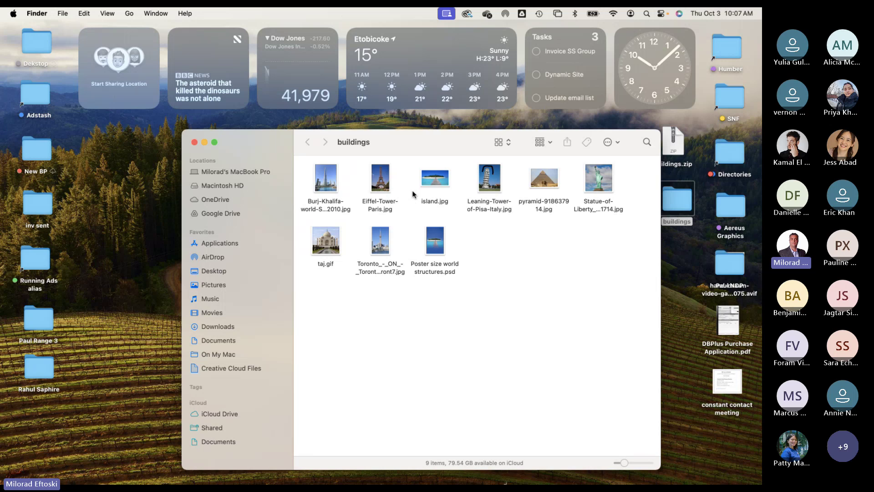
pyautogui.click(488, 182)
pyautogui.rightClick(488, 181)
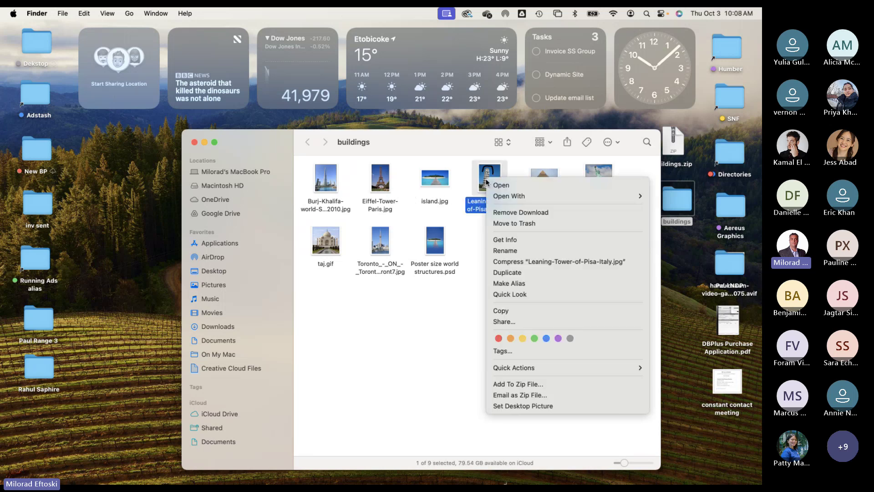
pyautogui.moveTo(507, 196)
pyautogui.click(699, 234)
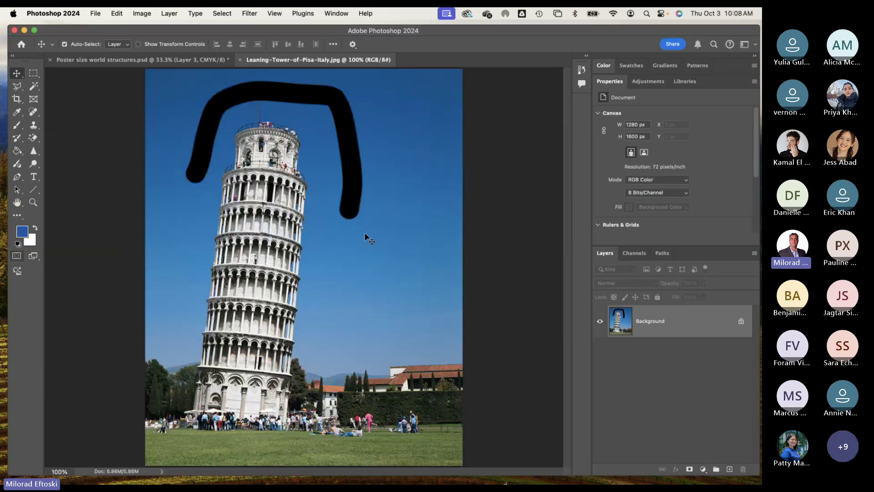
# Step: Select the Leaning Tower of Pisa by tracing its outline with the Magnetic Lasso and closing the selection
pyautogui.click(19, 88)
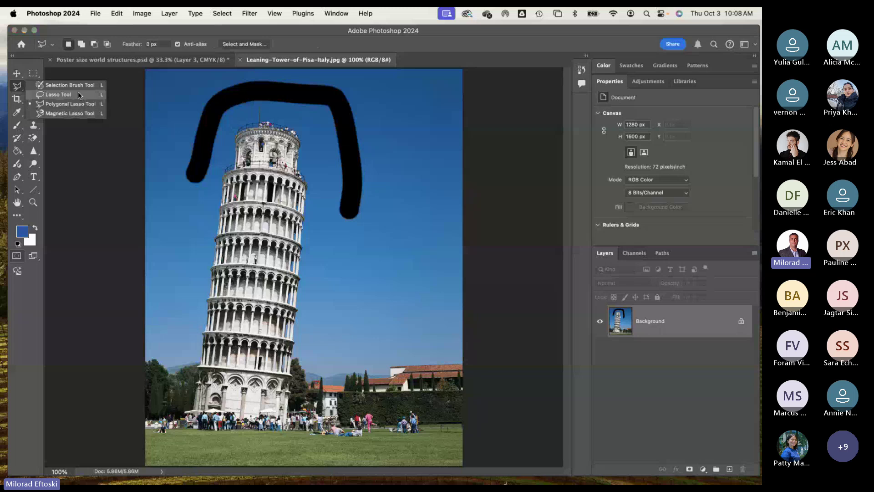
pyautogui.click(63, 113)
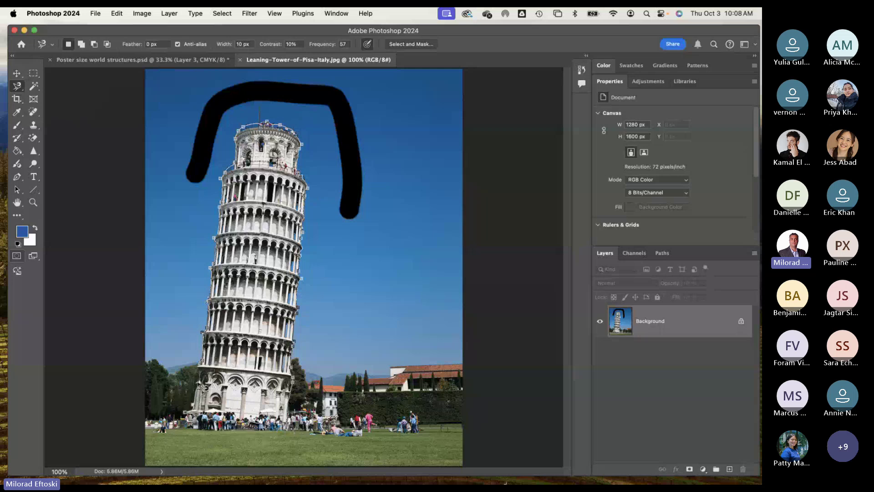
pyautogui.press('Return')
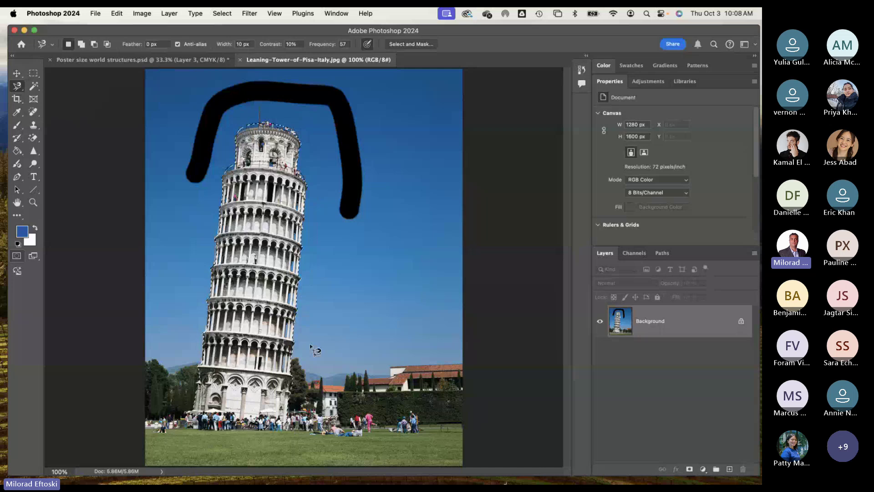
# Step: Preview the tower selection as a Quick Mask and change the mask's overlay colour to red in the Quick Mask options
pyautogui.press('q')
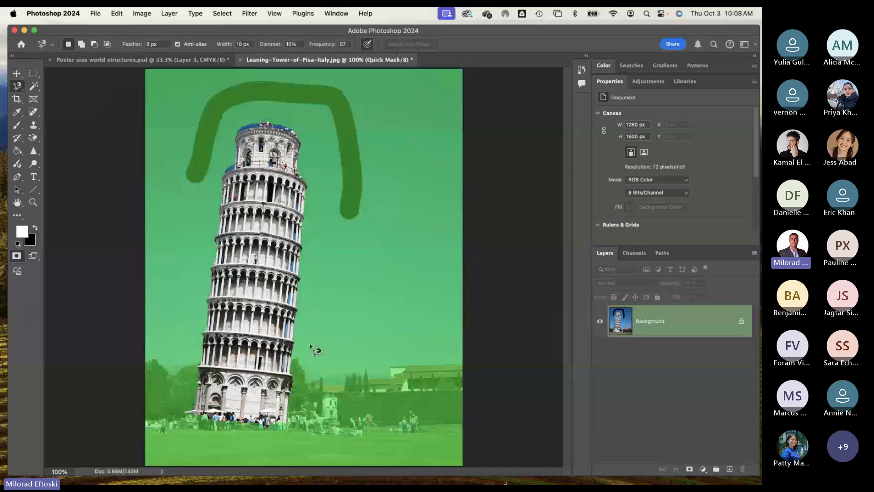
pyautogui.doubleClick(16, 256)
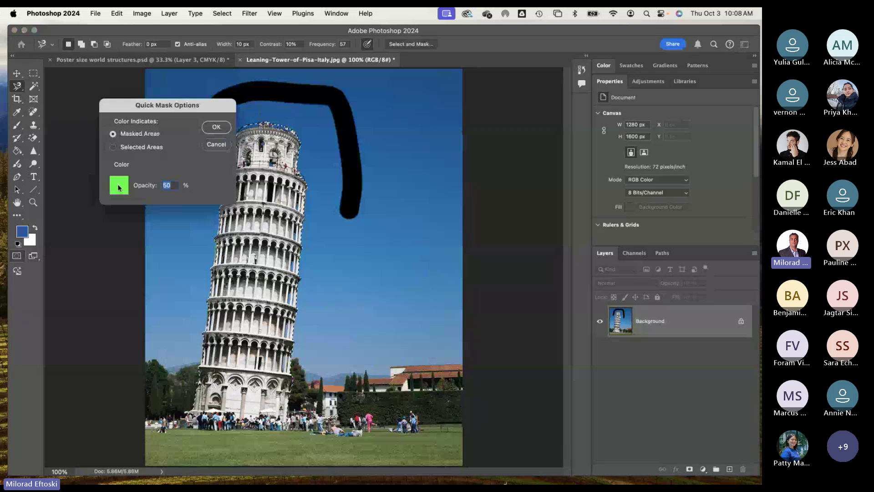
pyautogui.click(119, 187)
pyautogui.click(559, 166)
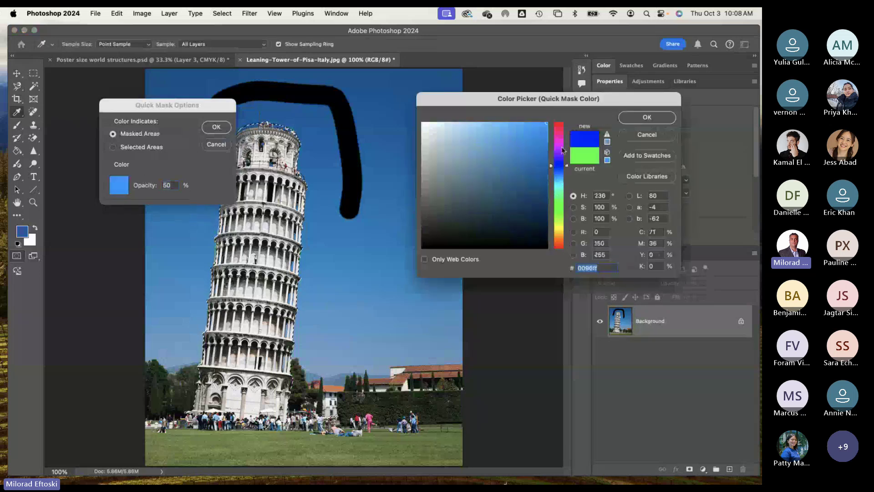
pyautogui.moveTo(563, 150); pyautogui.dragTo(562, 122)
pyautogui.click(644, 117)
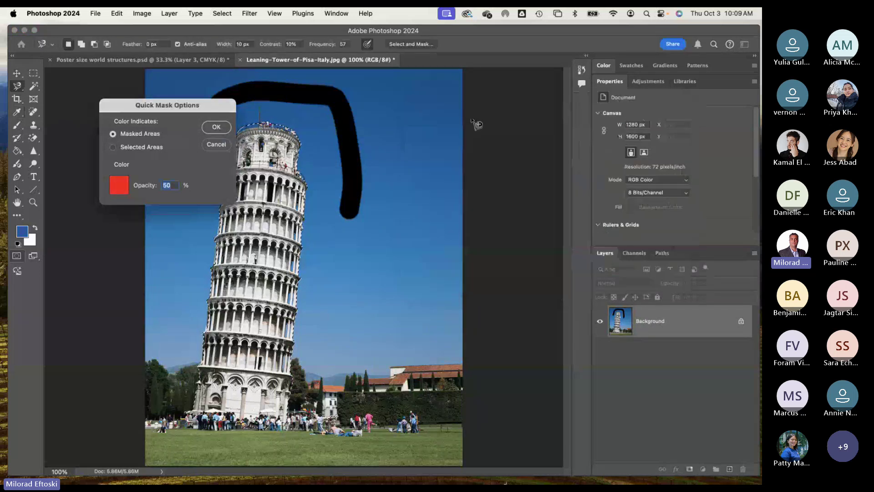
pyautogui.click(217, 127)
# Step: Compare the tower selection with and without the Quick Mask, leave the mask on and choose the Brush tool
pyautogui.press('q')
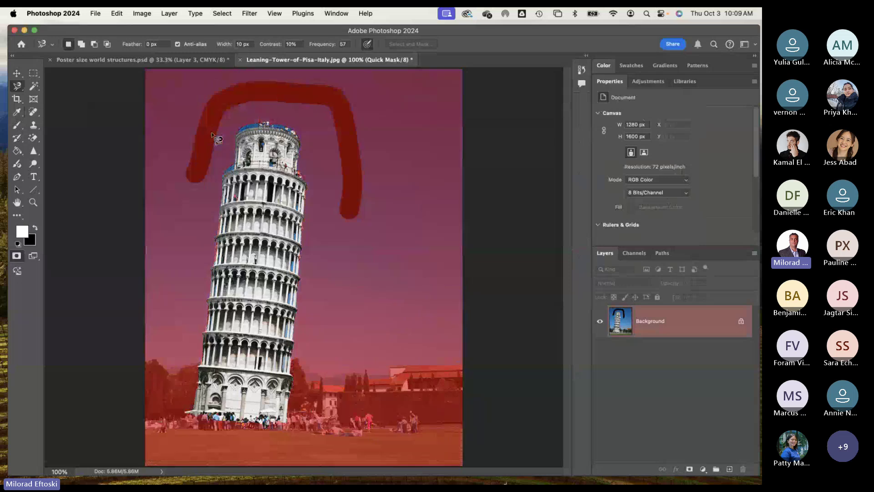
pyautogui.press('q')
pyautogui.press('q')
pyautogui.press('q')
pyautogui.press('q')
pyautogui.click(17, 125)
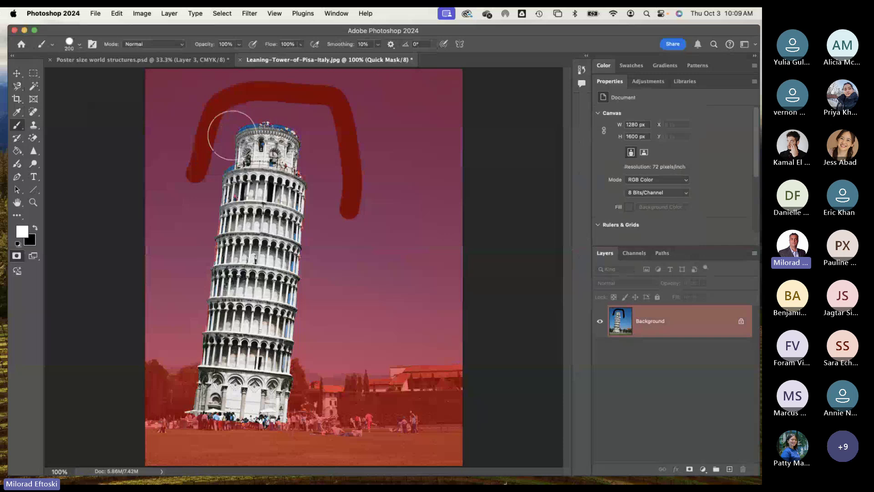
# Step: Reduce the brush to 40 px and mask out the sky beside the balcony below the tower's belfry, finishing in black
pyautogui.press('[')
pyautogui.press('[')
pyautogui.press('[')
pyautogui.press('[')
pyautogui.press('[')
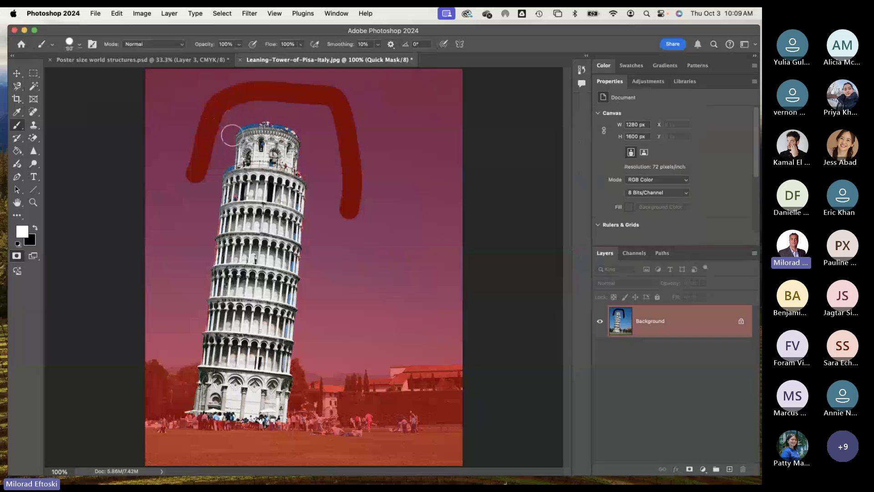
pyautogui.scroll(5, 231, 135)
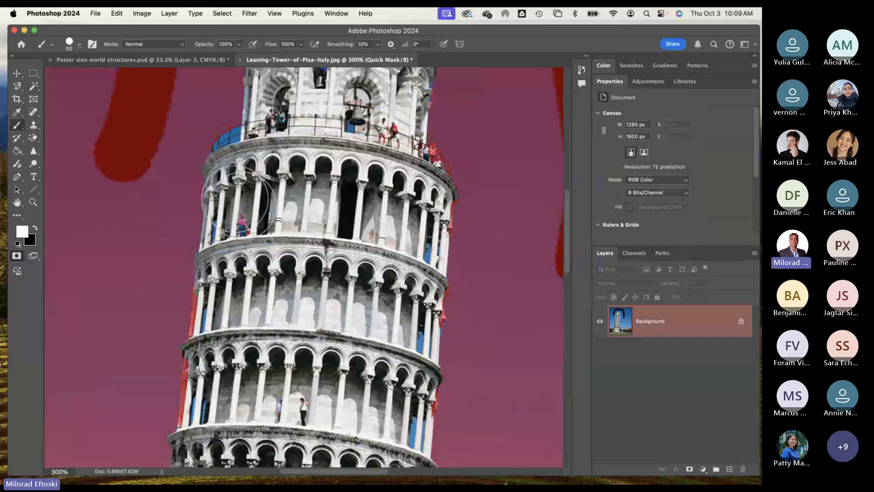
pyautogui.scroll(10, 239, 205)
pyautogui.press('[')
pyautogui.press('[')
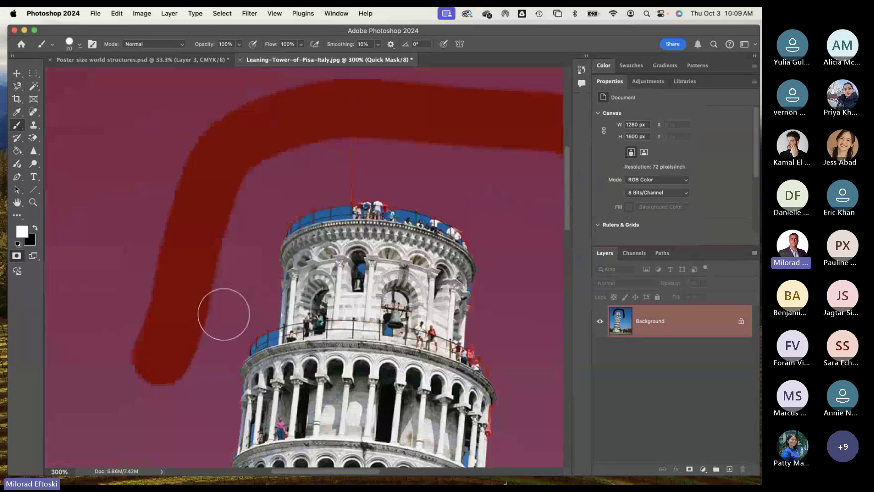
pyautogui.press('[')
pyautogui.press('[')
pyautogui.press('[')
pyautogui.click(246, 339)
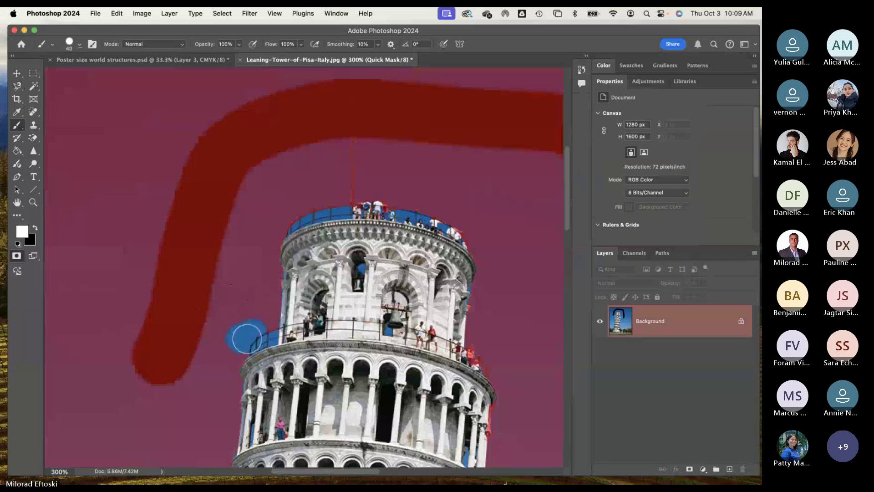
pyautogui.press('x')
pyautogui.moveTo(244, 335)
pyautogui.mouseDown()
pyautogui.moveTo(226, 332)
pyautogui.moveTo(264, 332)
pyautogui.mouseUp()
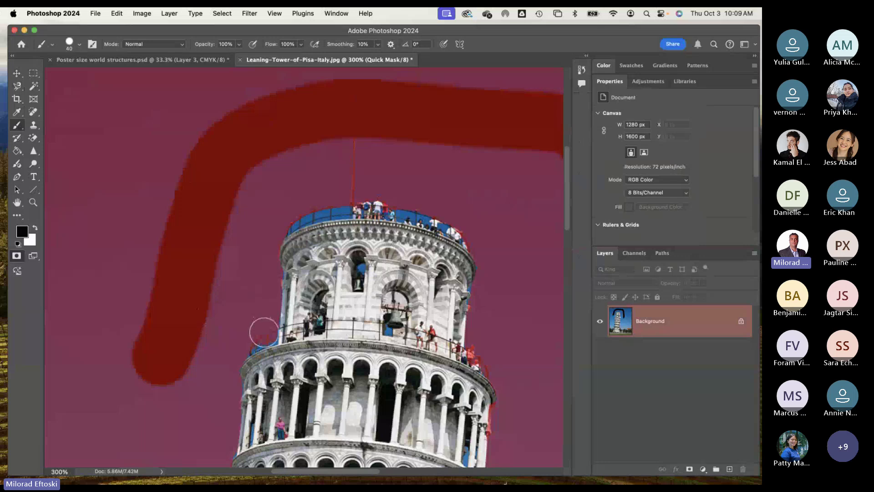
# Step: Reduce the brush to 15 px and paint the sky and visitors along the tower's top railing out of the mask in black
pyautogui.press('[')
pyautogui.press('[')
pyautogui.press('[')
pyautogui.press('[')
pyautogui.press('[')
pyautogui.moveTo(329, 216)
pyautogui.mouseDown()
pyautogui.moveTo(389, 215)
pyautogui.moveTo(463, 239)
pyautogui.mouseUp()
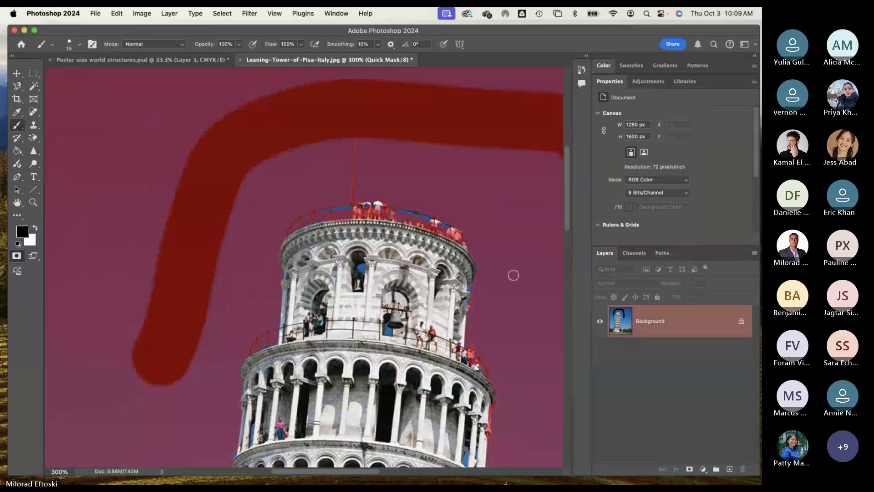
pyautogui.moveTo(376, 204); pyautogui.dragTo(321, 210)
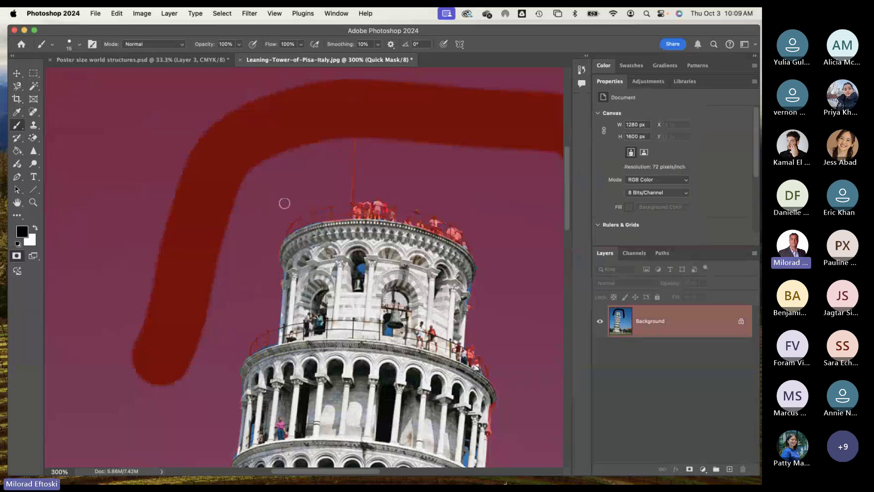
# Step: Correct the Quick Mask along the right edge of the upper arcades, painting with black first and with white after that
pyautogui.scroll(-3, 480, 277)
pyautogui.hscroll(2, 480, 277)
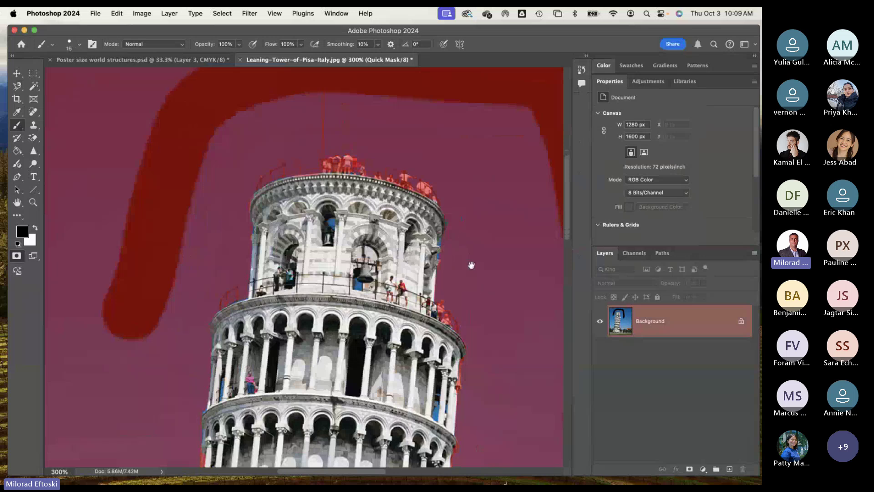
pyautogui.moveTo(471, 265); pyautogui.dragTo(446, 202)
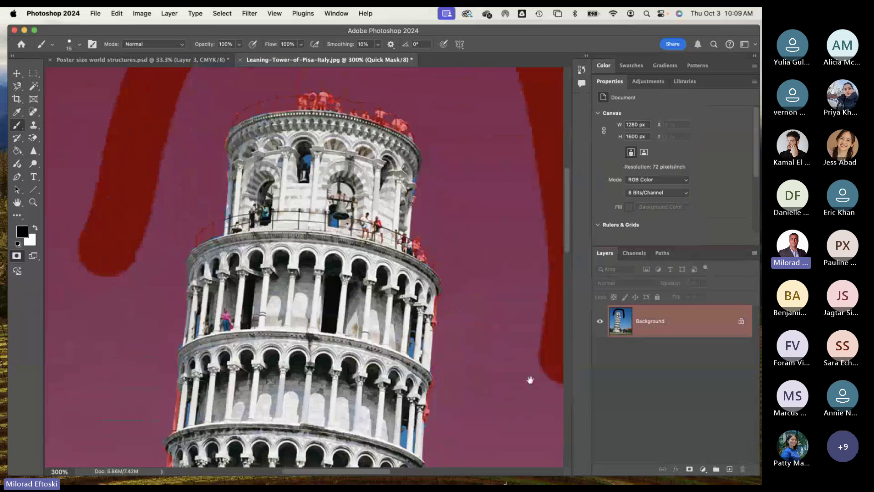
pyautogui.moveTo(530, 380)
pyautogui.mouseDown()
pyautogui.moveTo(487, 253)
pyautogui.moveTo(443, 257)
pyautogui.mouseUp()
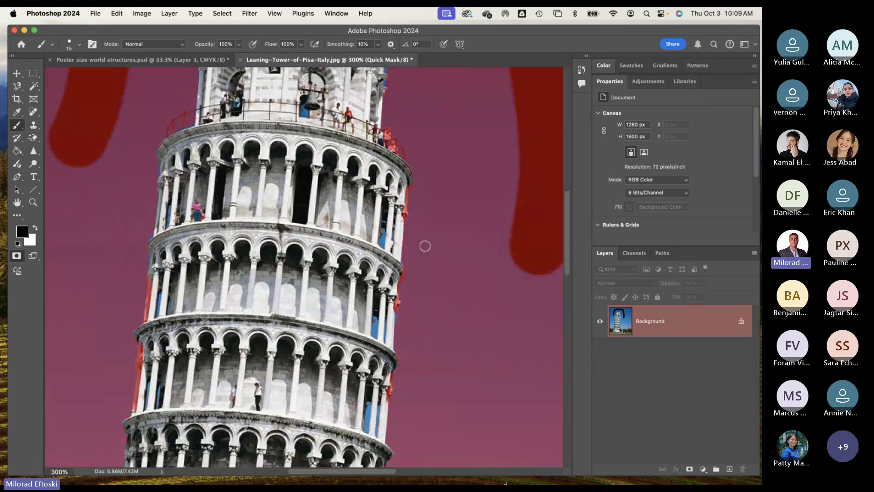
pyautogui.scroll(3, 415, 238)
pyautogui.moveTo(404, 218)
pyautogui.mouseDown()
pyautogui.moveTo(401, 260)
pyautogui.moveTo(385, 226)
pyautogui.moveTo(392, 210)
pyautogui.moveTo(390, 268)
pyautogui.mouseUp()
pyautogui.press('x')
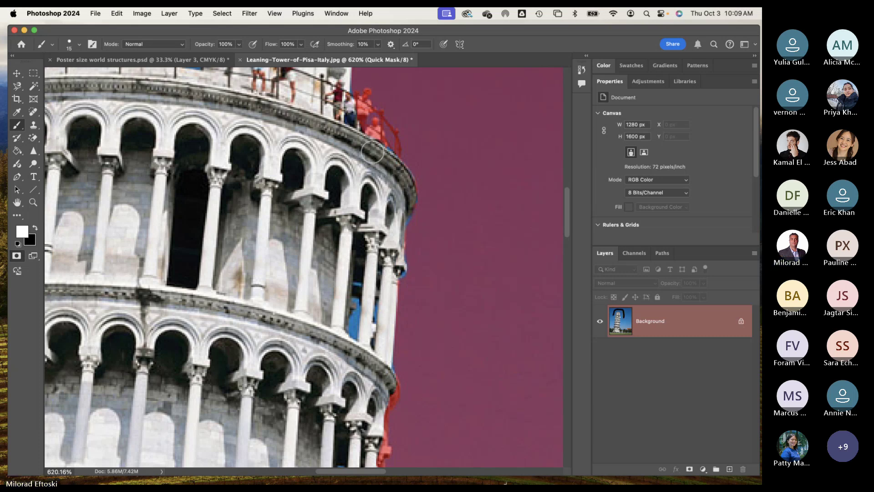
pyautogui.moveTo(386, 197); pyautogui.dragTo(367, 79)
pyautogui.moveTo(383, 244)
pyautogui.mouseDown()
pyautogui.moveTo(358, 331)
pyautogui.moveTo(346, 334)
pyautogui.moveTo(345, 221)
pyautogui.moveTo(347, 255)
pyautogui.moveTo(330, 278)
pyautogui.mouseUp()
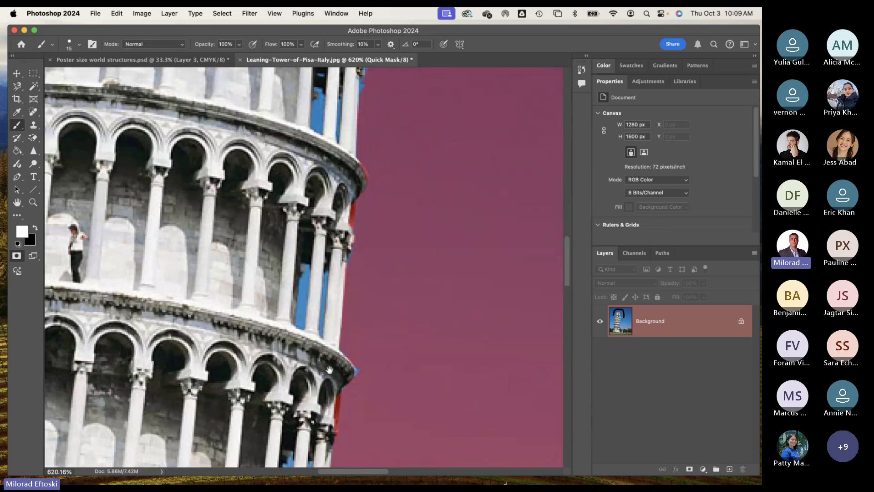
# Step: Paint white along the right edge of the middle and lower arcades to restore missing cornices and columns
pyautogui.moveTo(330, 371); pyautogui.dragTo(341, 200)
pyautogui.moveTo(348, 236)
pyautogui.mouseDown()
pyautogui.moveTo(346, 220)
pyautogui.moveTo(335, 273)
pyautogui.moveTo(336, 258)
pyautogui.mouseUp()
pyautogui.moveTo(385, 292); pyautogui.dragTo(390, 187)
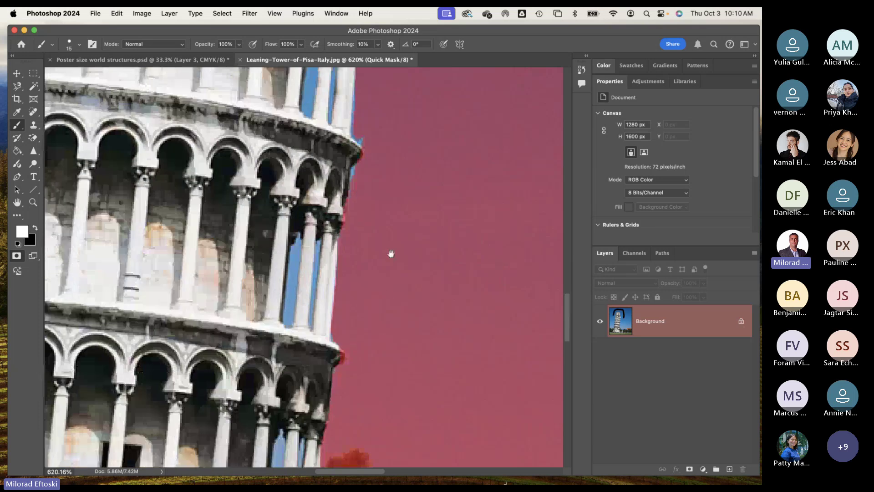
pyautogui.moveTo(390, 254); pyautogui.dragTo(387, 151)
pyautogui.scroll(-5, 339, 241)
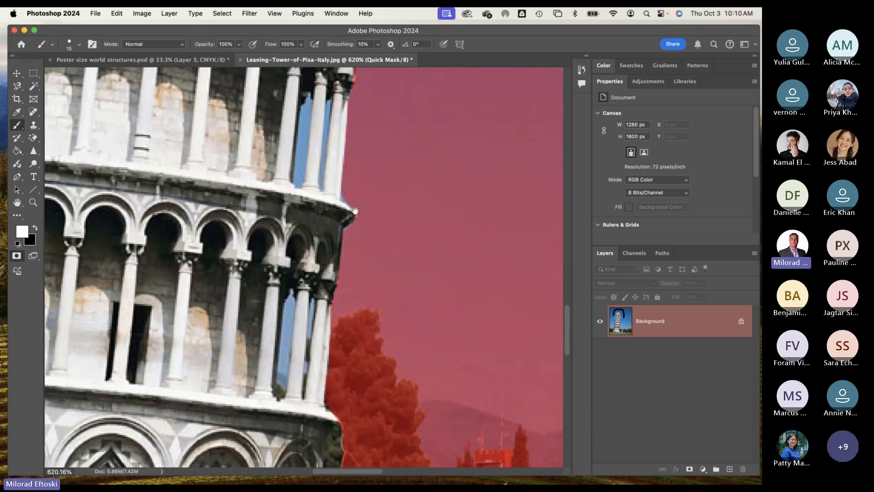
pyautogui.moveTo(329, 266)
pyautogui.mouseDown()
pyautogui.moveTo(333, 296)
pyautogui.moveTo(356, 283)
pyautogui.moveTo(357, 294)
pyautogui.moveTo(368, 282)
pyautogui.moveTo(351, 217)
pyautogui.moveTo(337, 290)
pyautogui.moveTo(351, 310)
pyautogui.mouseUp()
# Step: Paint black over the tree area beside the ground storey's right edge to remove it from the tower selection
pyautogui.press('x')
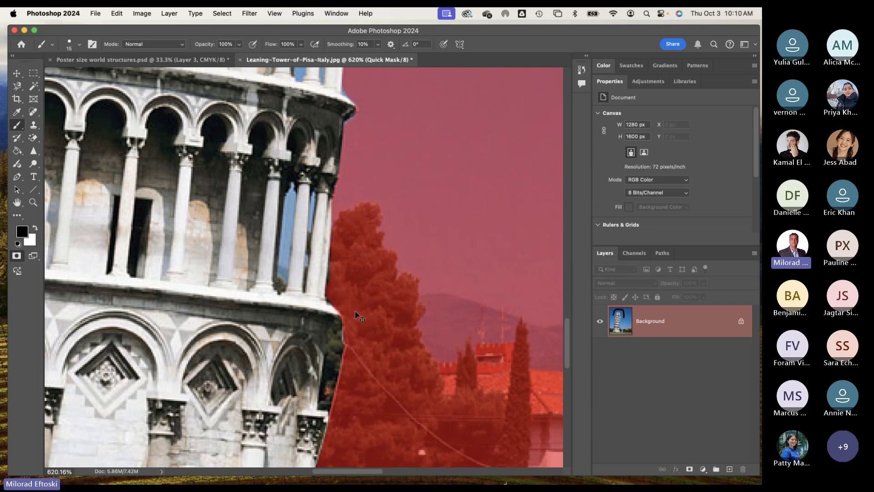
pyautogui.press('super+minus')
pyautogui.press('super+minus')
pyautogui.moveTo(346, 372)
pyautogui.mouseDown()
pyautogui.moveTo(330, 383)
pyautogui.moveTo(324, 371)
pyautogui.moveTo(338, 312)
pyautogui.mouseUp()
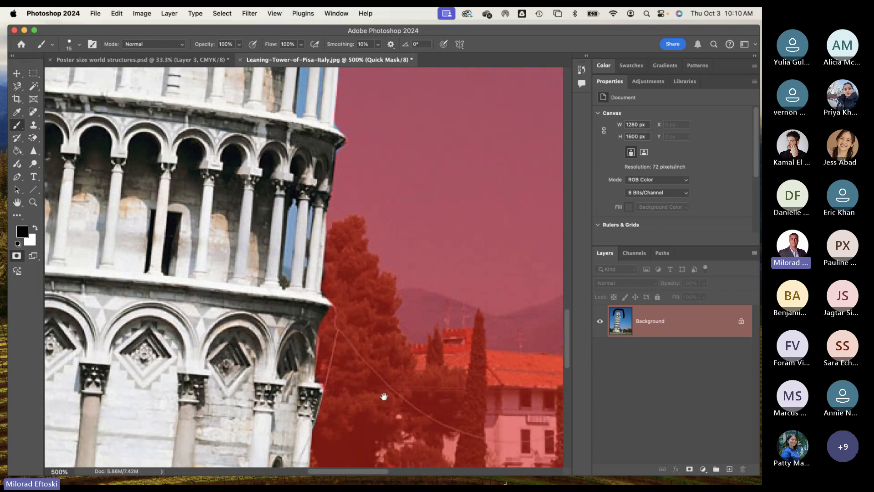
pyautogui.scroll(-10, 376, 234)
# Step: Leave Quick Mask, copy the selected tower and paste it into Poster size world structures.psd as a new layer
pyautogui.press('super+minus')
pyautogui.press('super+minus')
pyautogui.press('super+minus')
pyautogui.press('super+minus')
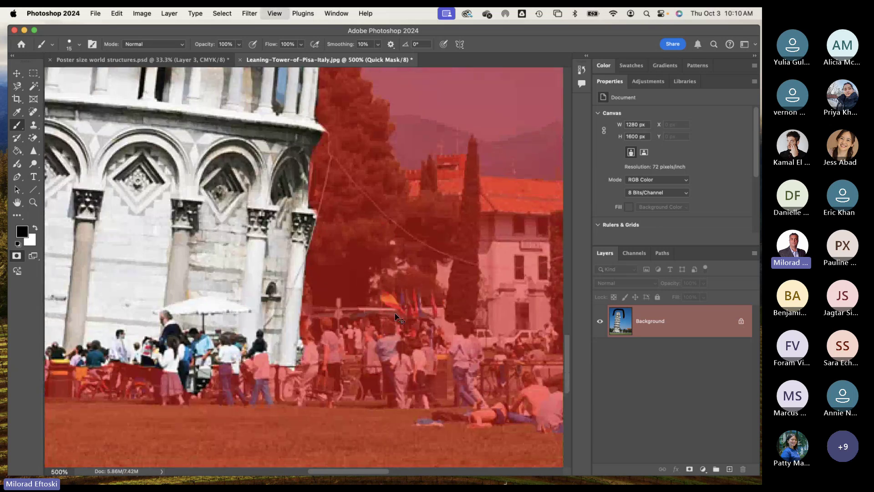
pyautogui.press('super+minus')
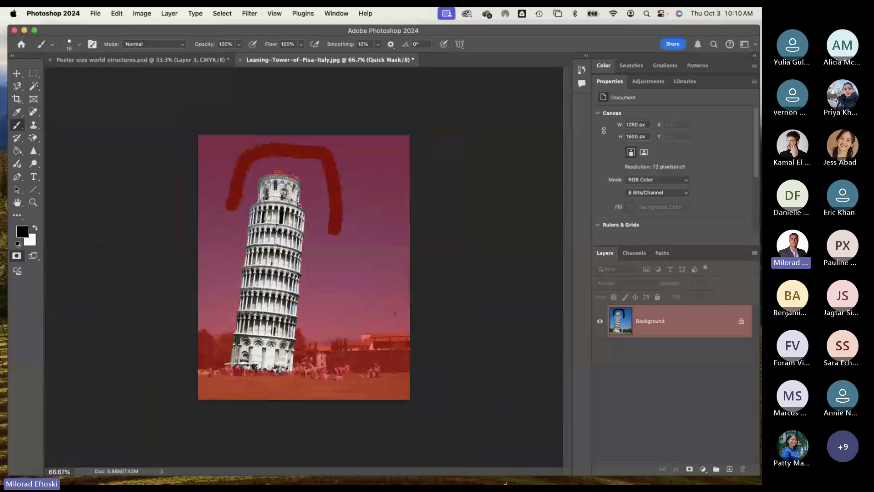
pyautogui.press('q')
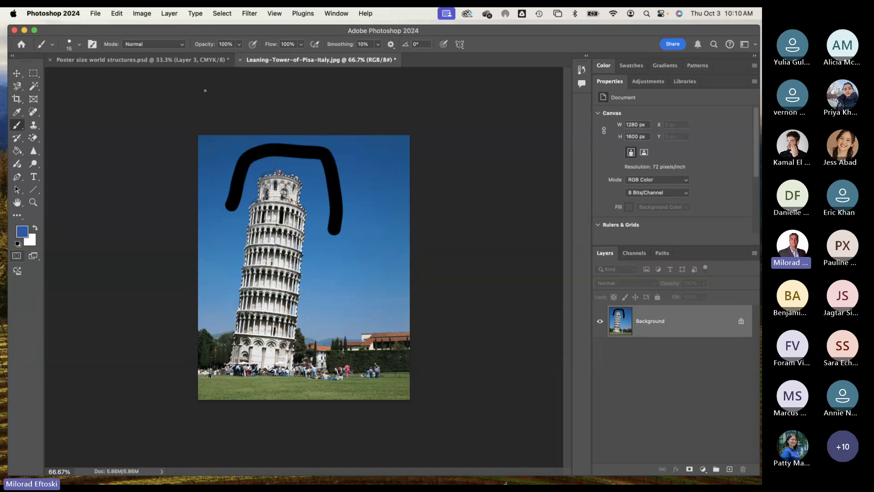
pyautogui.click(169, 61)
pyautogui.click(17, 73)
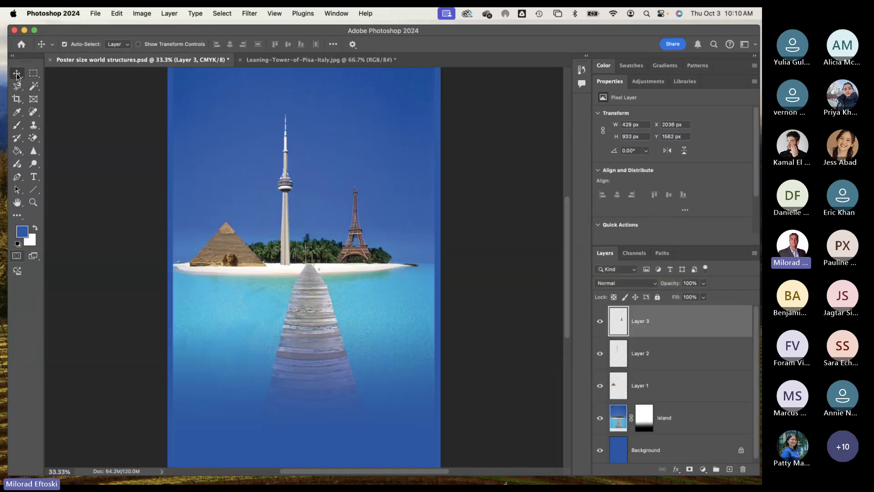
pyautogui.hotkey('ctrl', 'v')
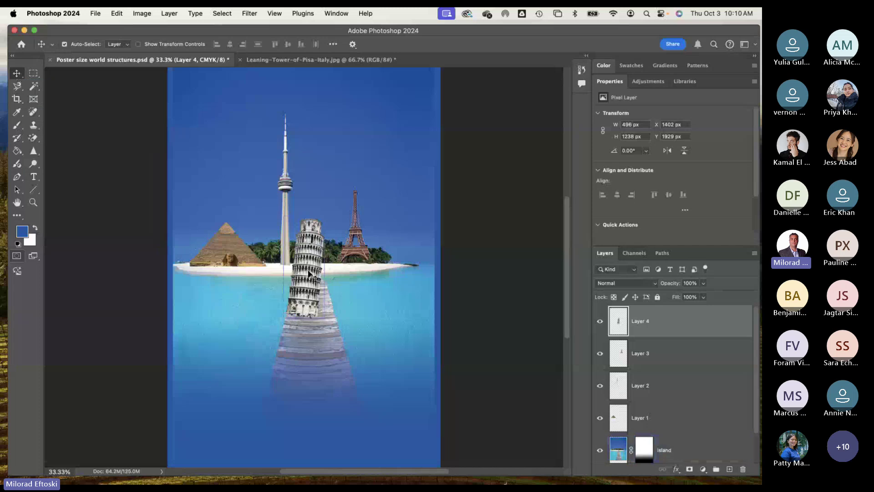
# Step: Move the Leaning Tower onto the island between the CN Tower and Eiffel Tower and scale it to about 71%
pyautogui.moveTo(307, 274); pyautogui.dragTo(326, 224)
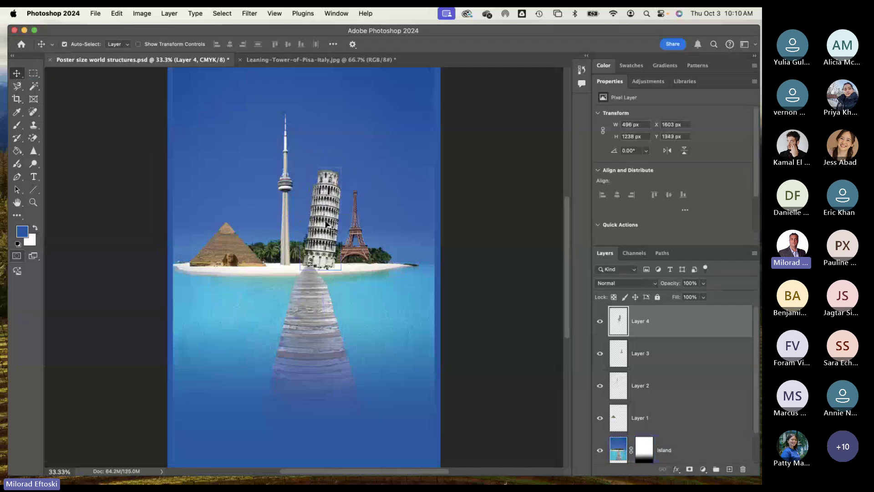
pyautogui.hotkey('ctrl', 't')
pyautogui.moveTo(320, 167); pyautogui.dragTo(316, 195)
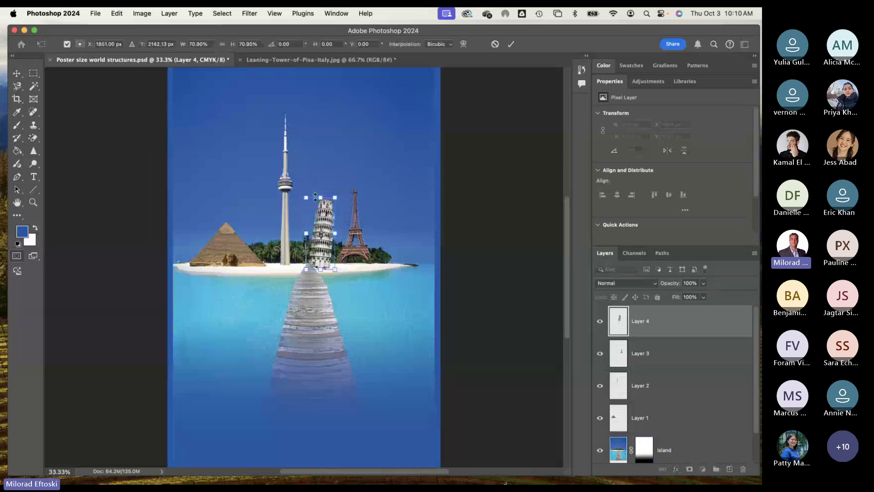
pyautogui.press('Return')
pyautogui.click(315, 200)
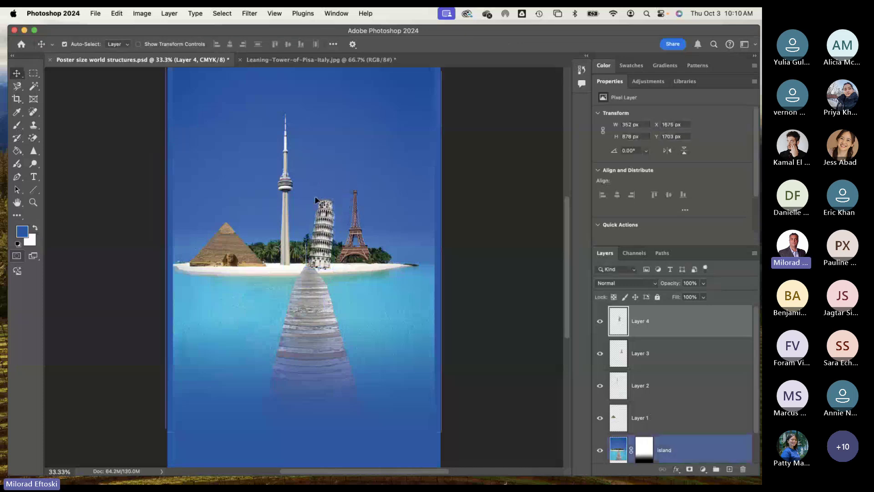
# Step: Return to Leaning-Tower-of-Pisa-Italy.jpg and close the document
pyautogui.click(255, 61)
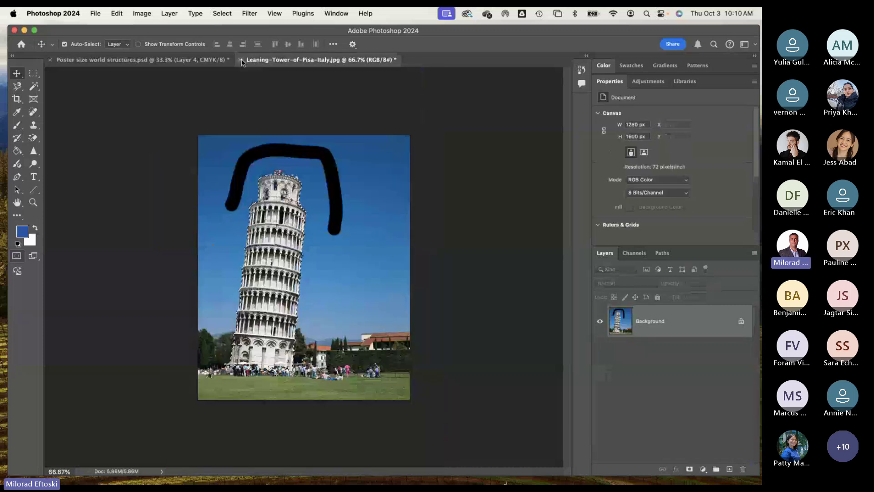
pyautogui.click(240, 60)
pyautogui.click(381, 221)
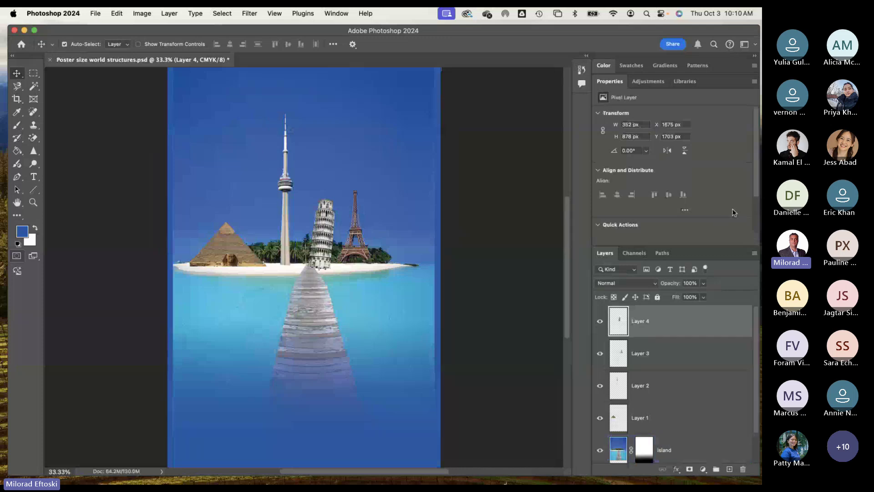
# Step: Narrow the Photoshop window to uncover the desktop, open the buildings folder and move its window further right
pyautogui.click(759, 200)
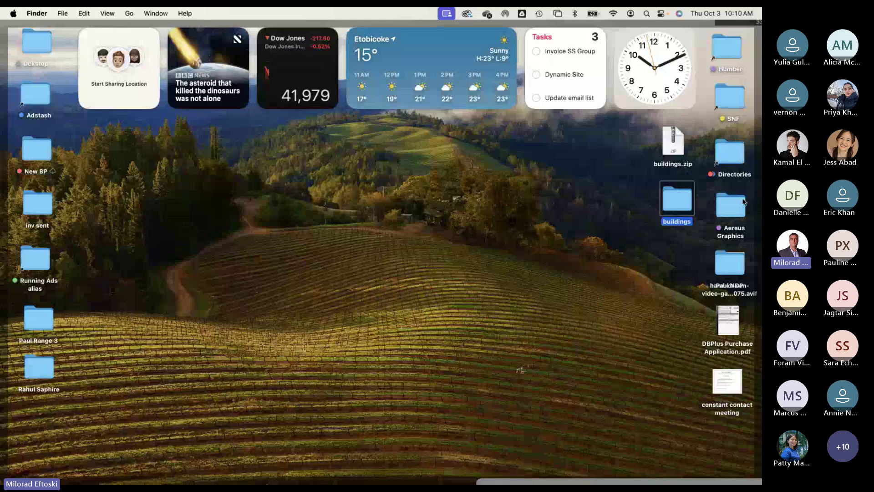
pyautogui.click(759, 200)
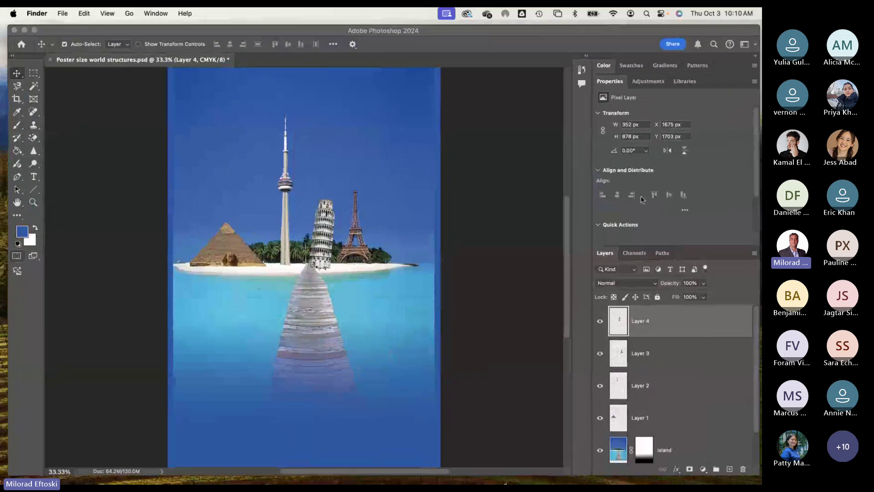
pyautogui.click(531, 213)
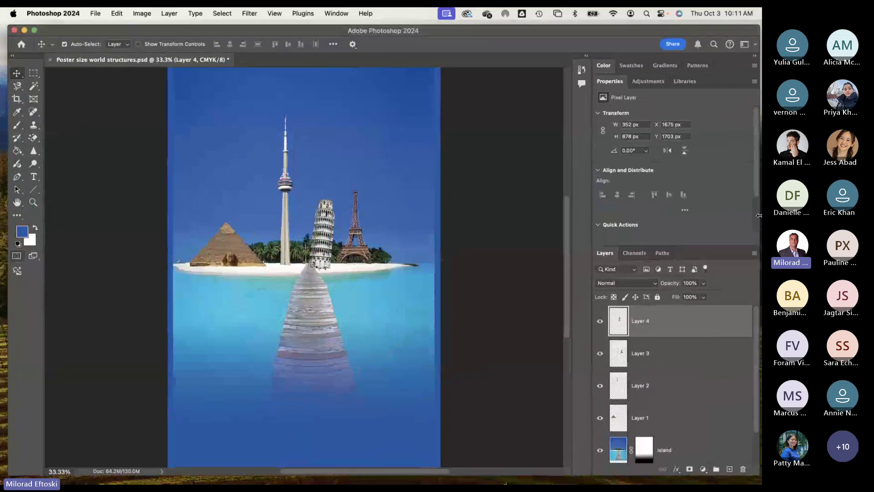
pyautogui.moveTo(758, 215); pyautogui.dragTo(620, 213)
pyautogui.doubleClick(677, 200)
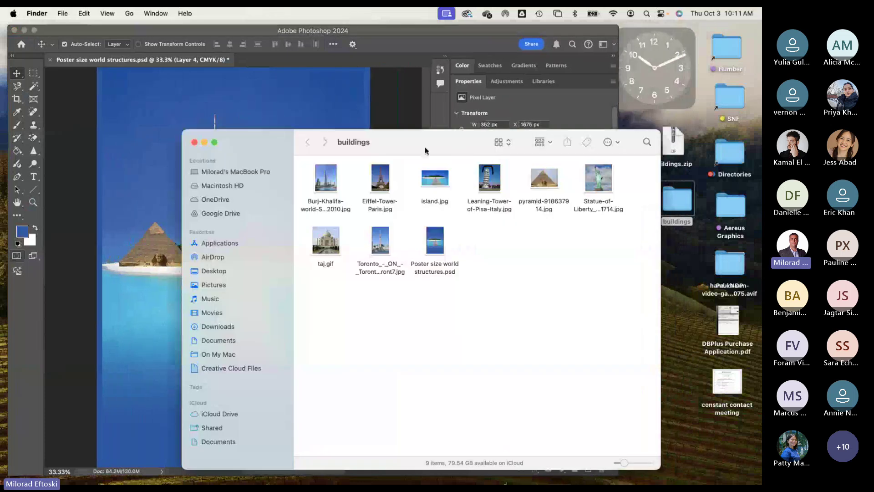
pyautogui.moveTo(252, 144); pyautogui.dragTo(348, 143)
pyautogui.click(394, 117)
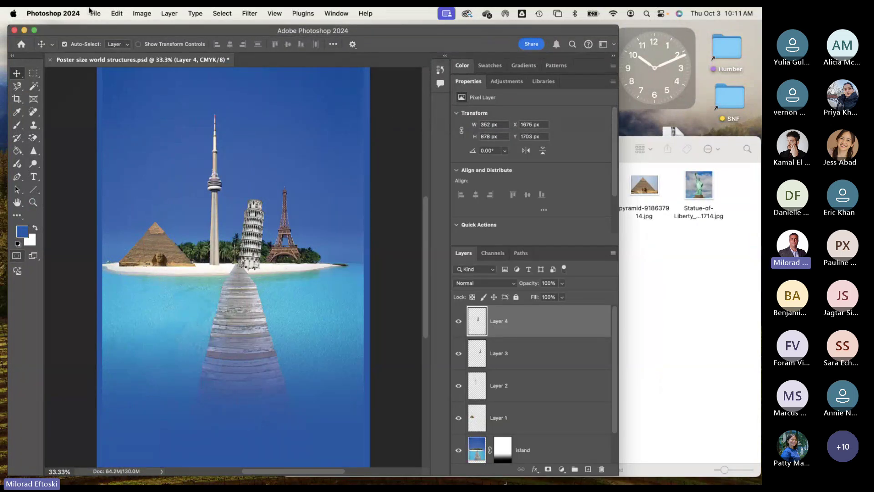
pyautogui.click(90, 10)
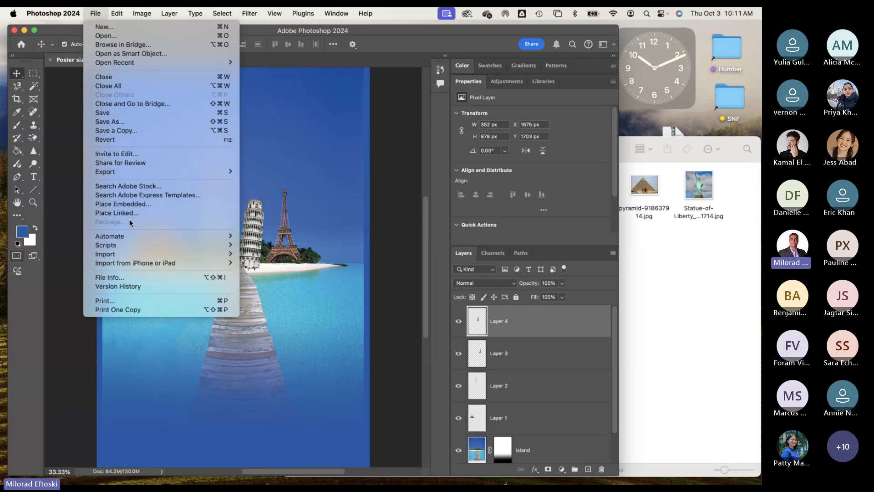
pyautogui.click(676, 307)
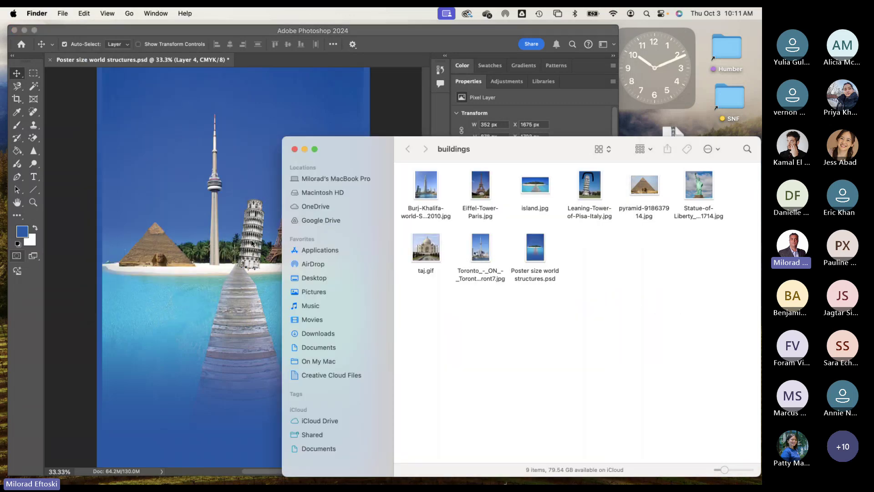
# Step: Move the Leaning Tower closer to the Eiffel Tower and rotate it slightly counter-clockwise with Free Transform to stand more upright
pyautogui.moveTo(252, 244); pyautogui.dragTo(259, 247)
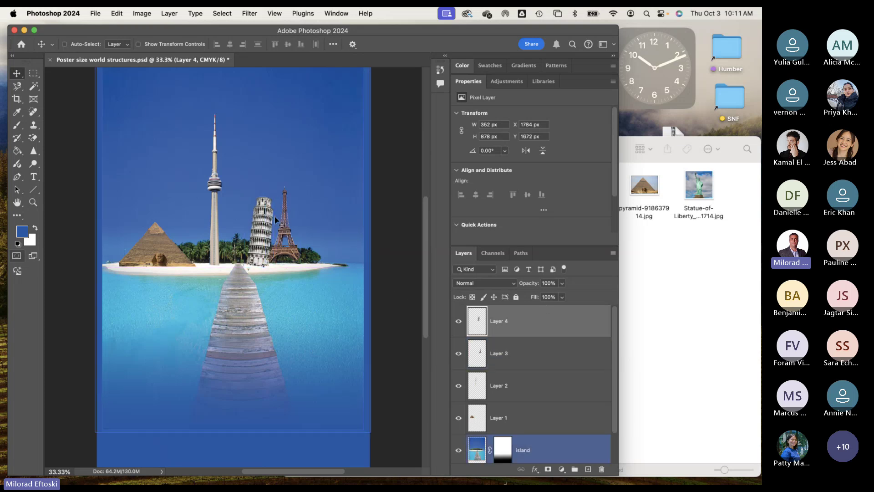
pyautogui.press('super+t')
pyautogui.moveTo(286, 193); pyautogui.dragTo(285, 188)
pyautogui.press('Return')
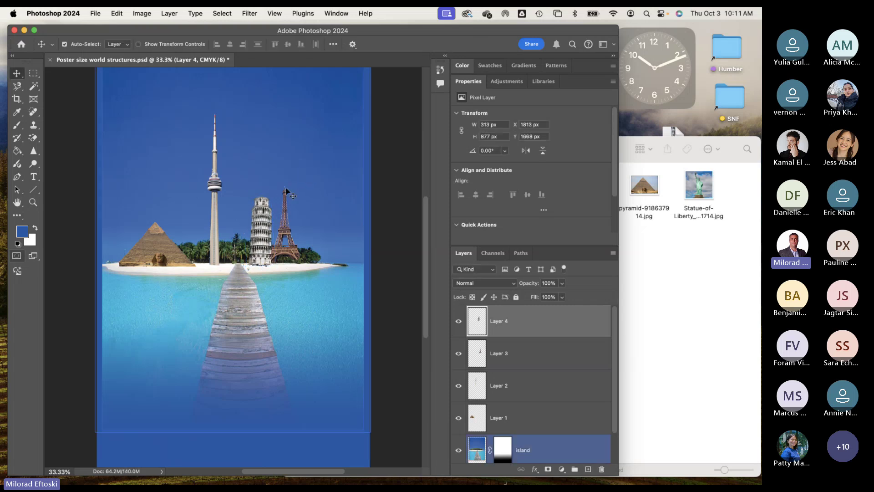
# Step: Place Statue-of-Liberty_tcm25-531714.jpg from the buildings folder into the poster as an embedded layer
pyautogui.click(674, 350)
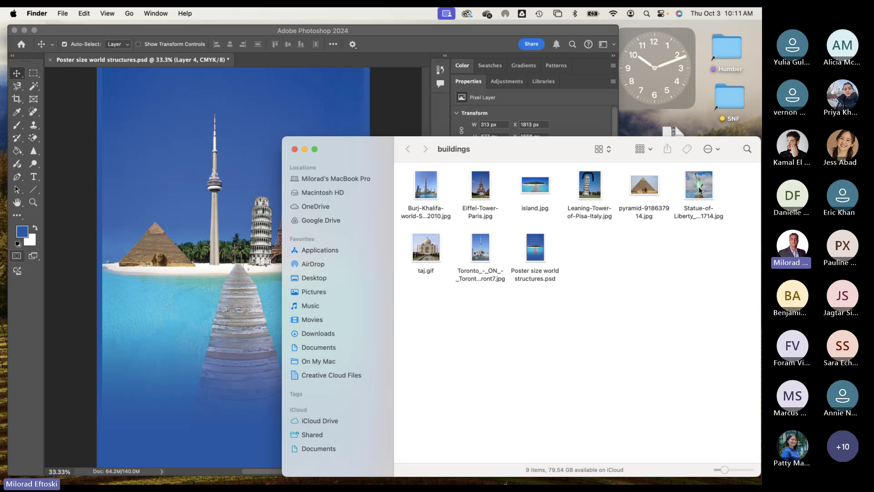
pyautogui.moveTo(699, 190); pyautogui.dragTo(288, 274)
pyautogui.press('Return')
pyautogui.press('super+plus')
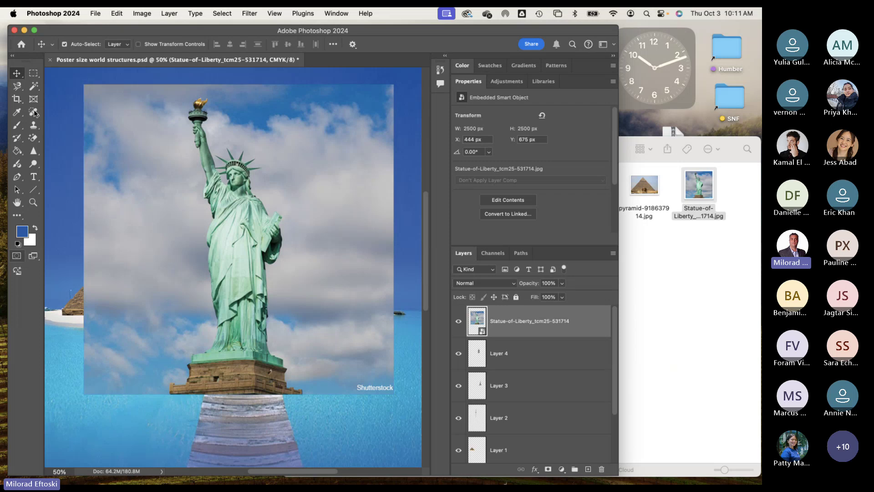
# Step: Try to select the Statue of Liberty by painting over its robe with the Quick Selection tool
pyautogui.click(33, 88)
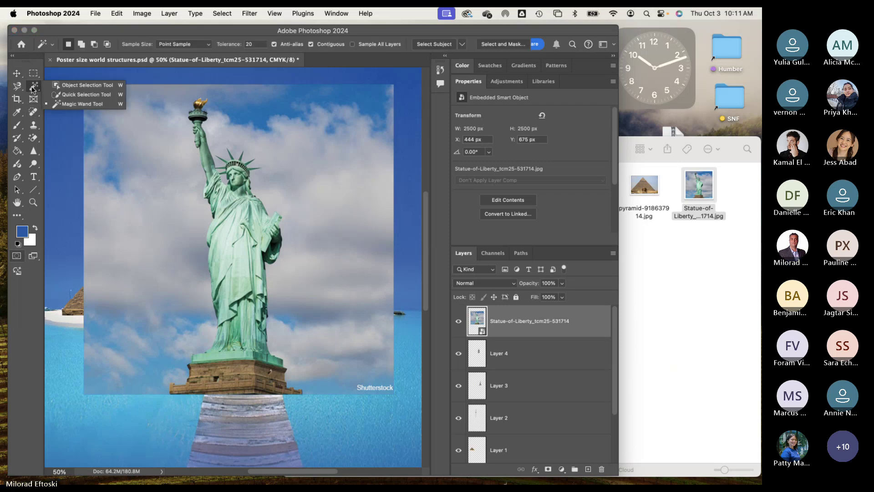
pyautogui.click(64, 97)
pyautogui.click(16, 88)
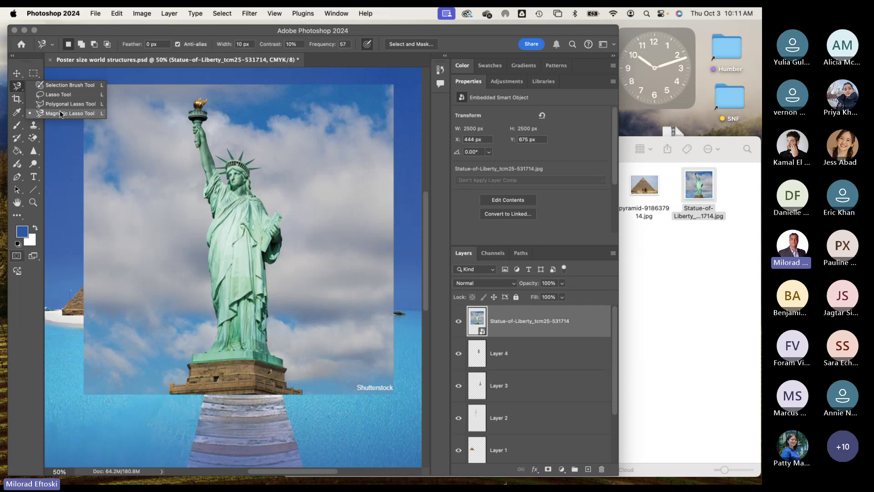
pyautogui.click(33, 86)
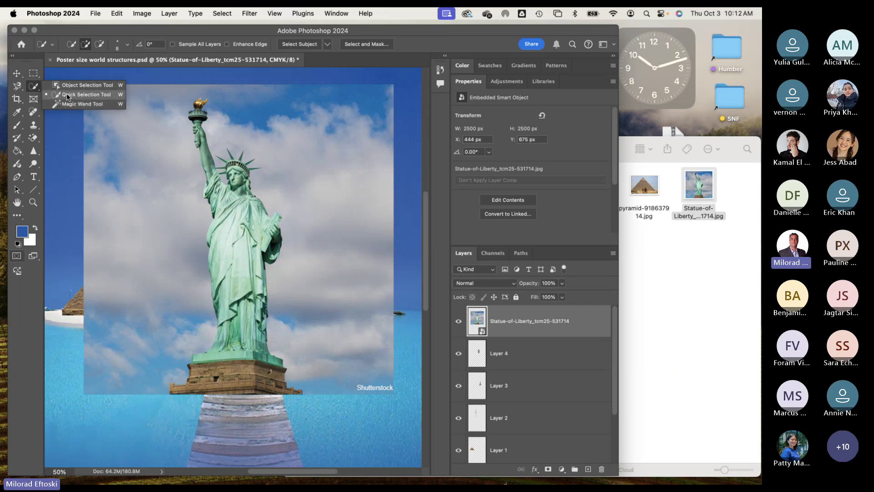
pyautogui.click(86, 95)
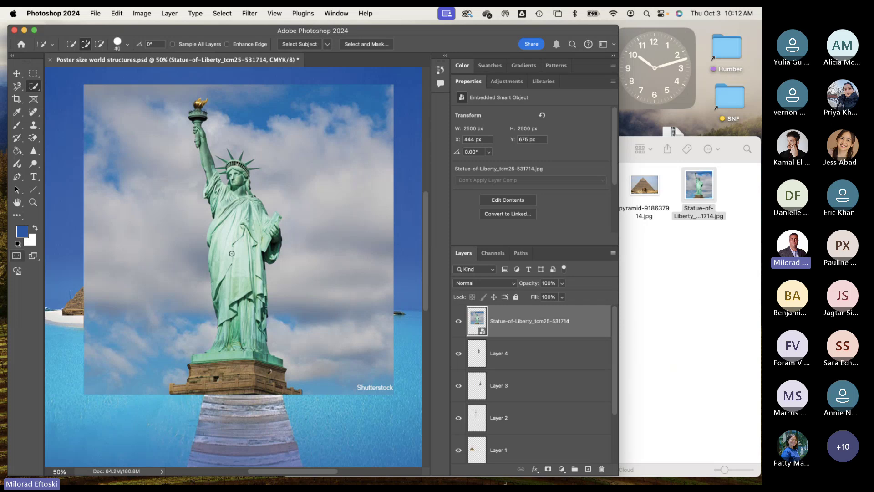
pyautogui.moveTo(226, 259); pyautogui.dragTo(218, 228)
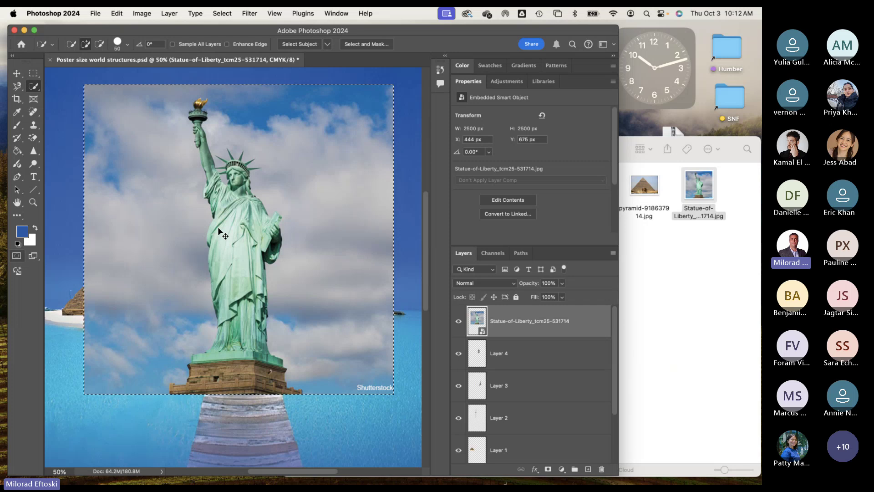
pyautogui.press('super+d')
pyautogui.scroll(10, 230, 204)
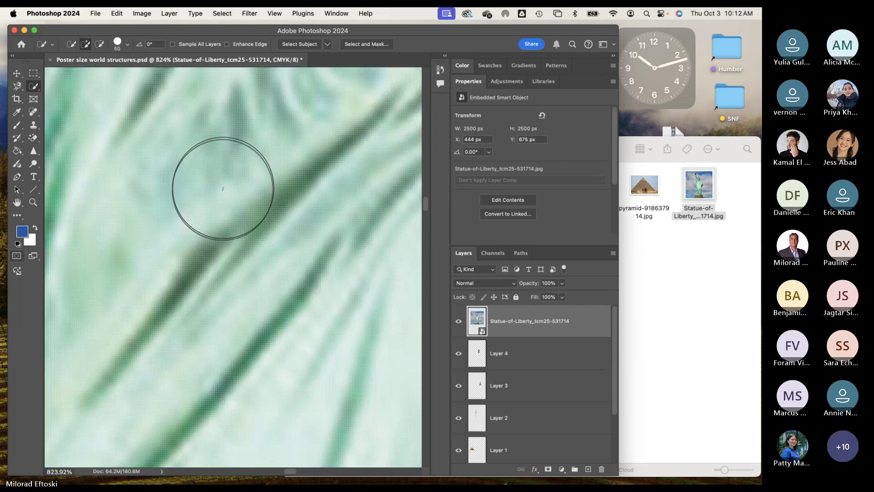
pyautogui.scroll(-10, 235, 204)
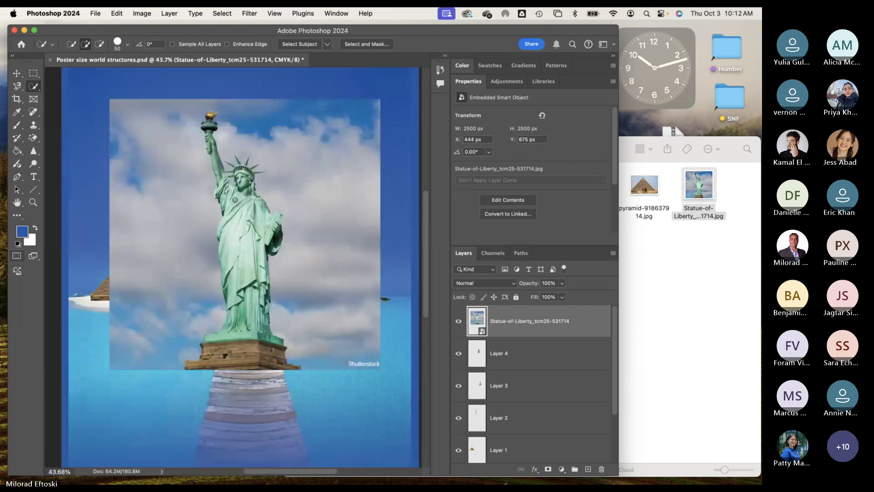
pyautogui.press('super+shift+d')
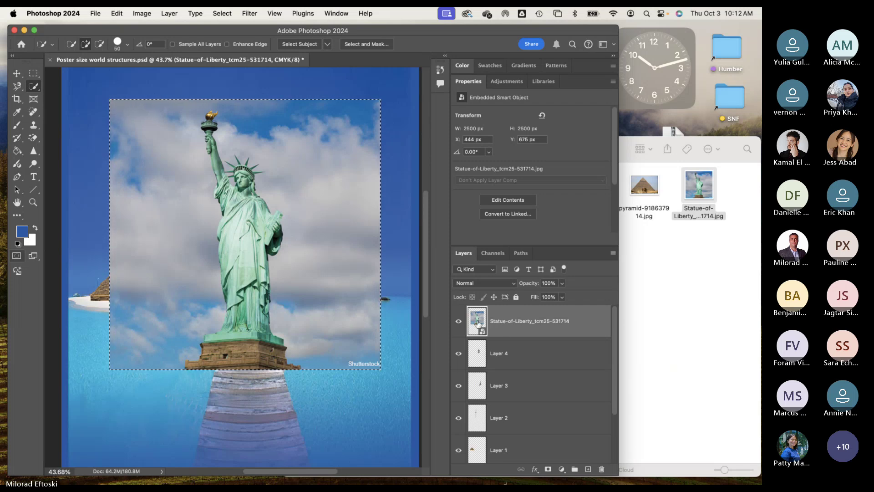
pyautogui.press('super+d')
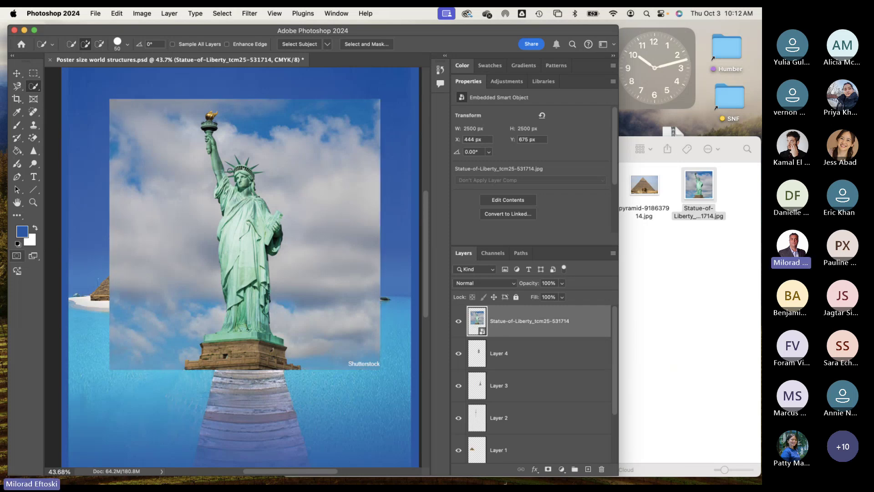
pyautogui.press('super+shift+d')
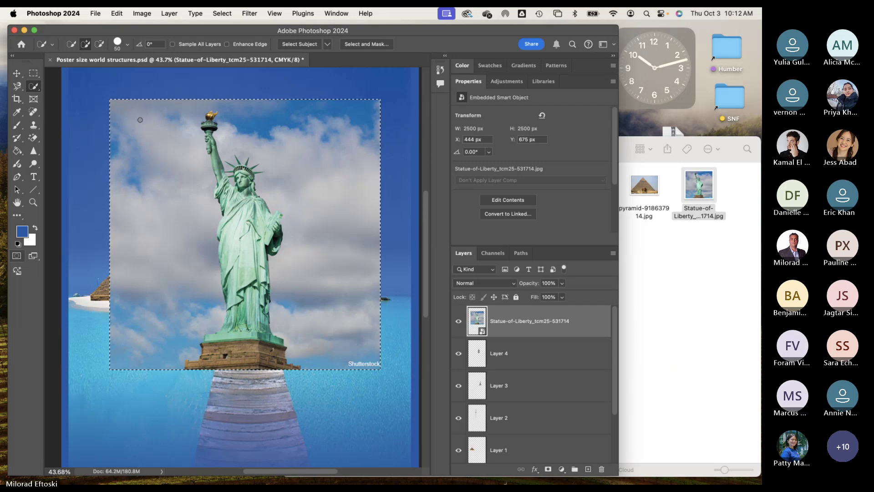
pyautogui.press('super+d')
pyautogui.press('super+z')
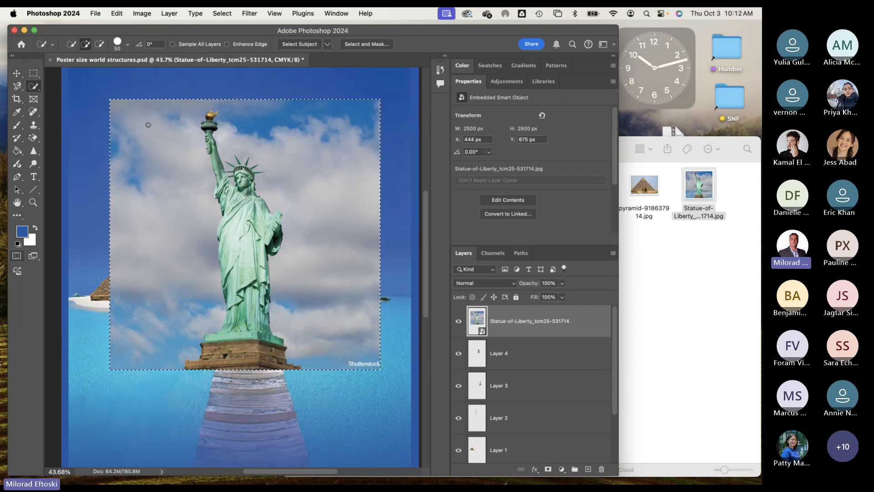
pyautogui.press('super+z')
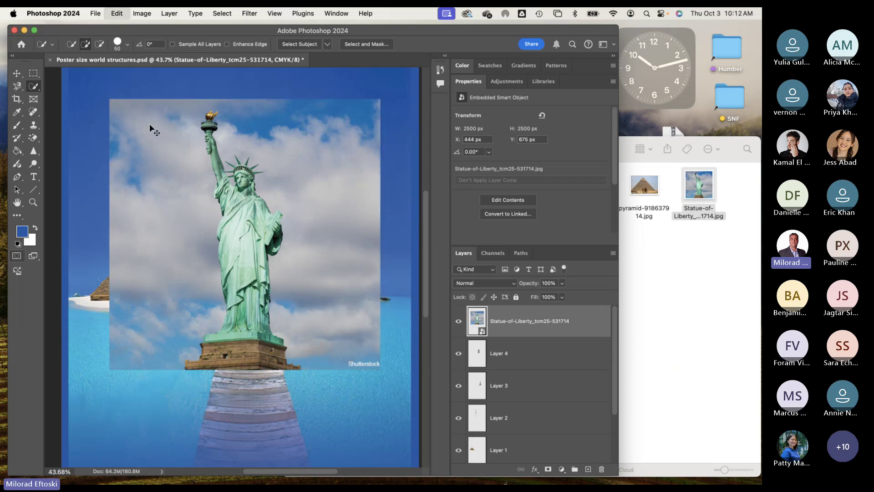
# Step: Select the statue's body, torch and stone pedestal together with the Object Selection tool
pyautogui.click(34, 87)
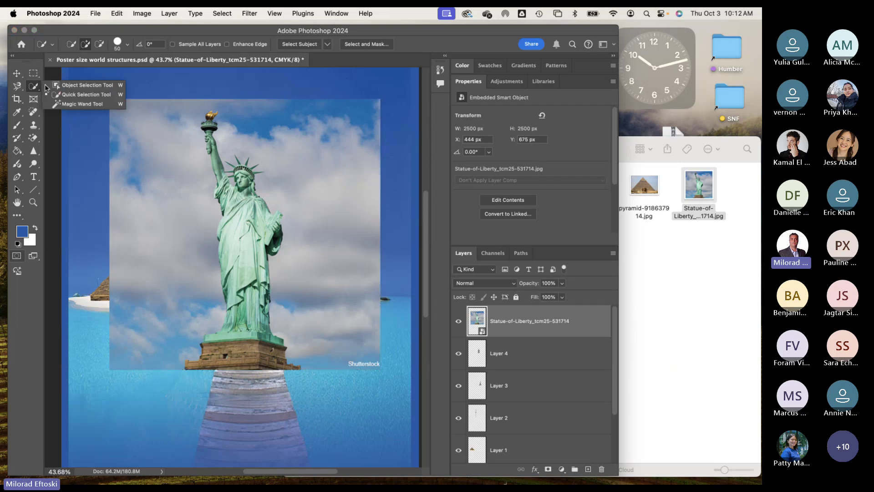
pyautogui.click(82, 85)
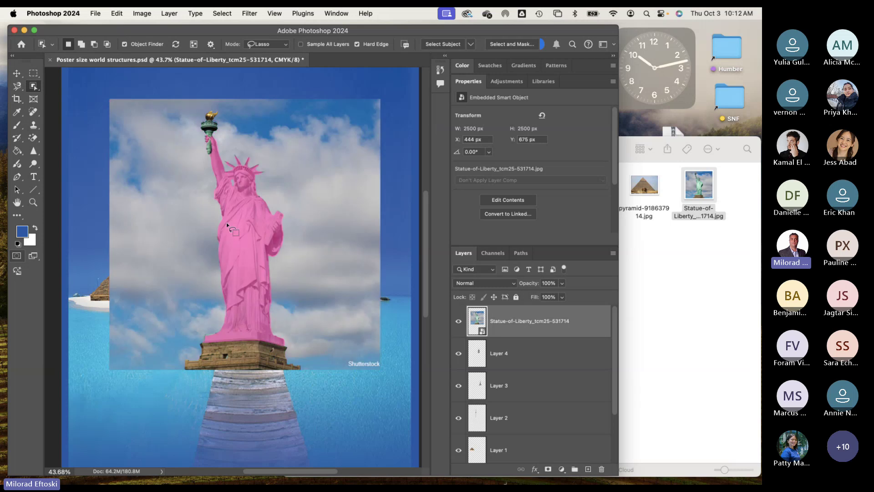
pyautogui.click(226, 223)
pyautogui.press('shift')
pyautogui.keyDown('shift'); pyautogui.click(210, 132); pyautogui.keyUp('shift')
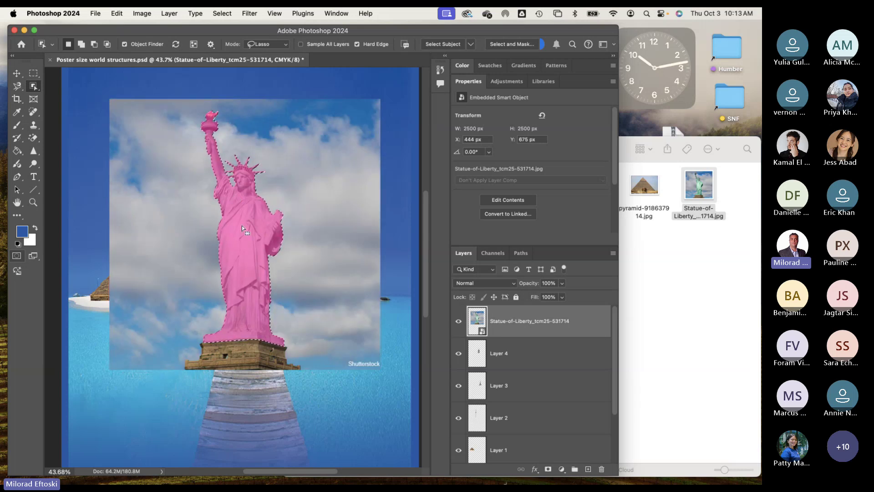
pyautogui.press('super+shift+i')
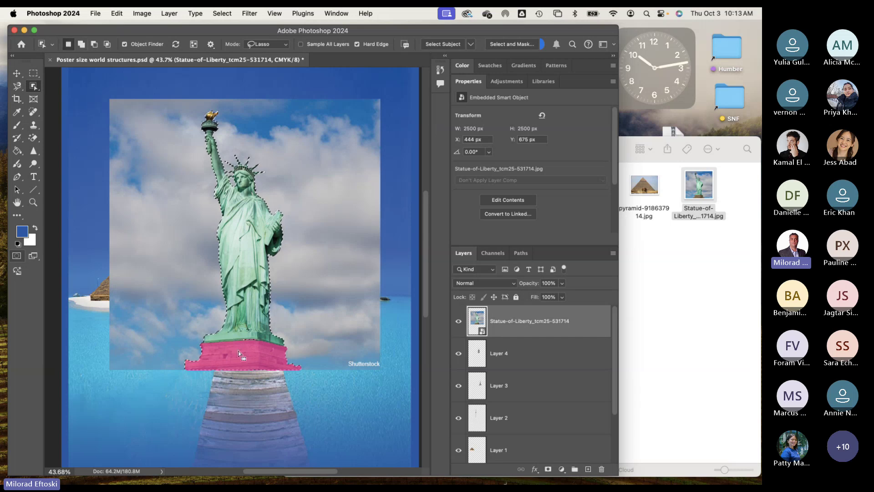
pyautogui.rightClick(33, 87)
pyautogui.click(71, 85)
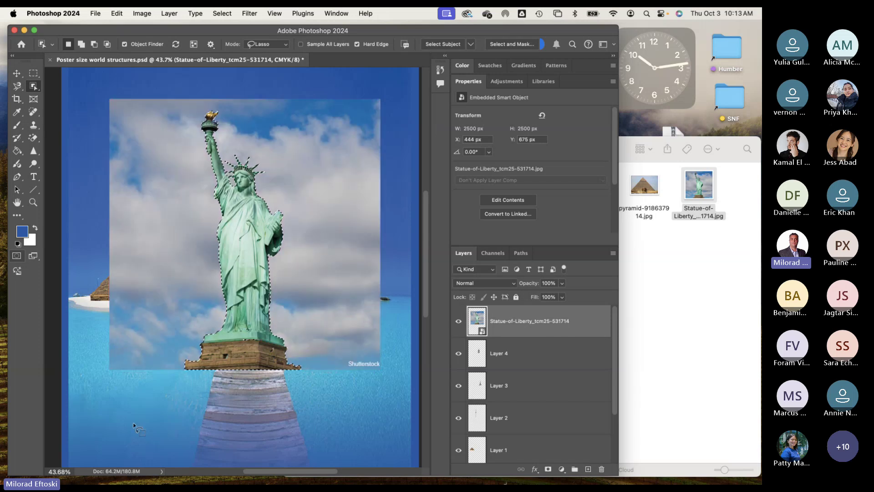
# Step: Show the statue selection as a Quick Mask and enlarge the Brush tool to 35 px
pyautogui.press('q')
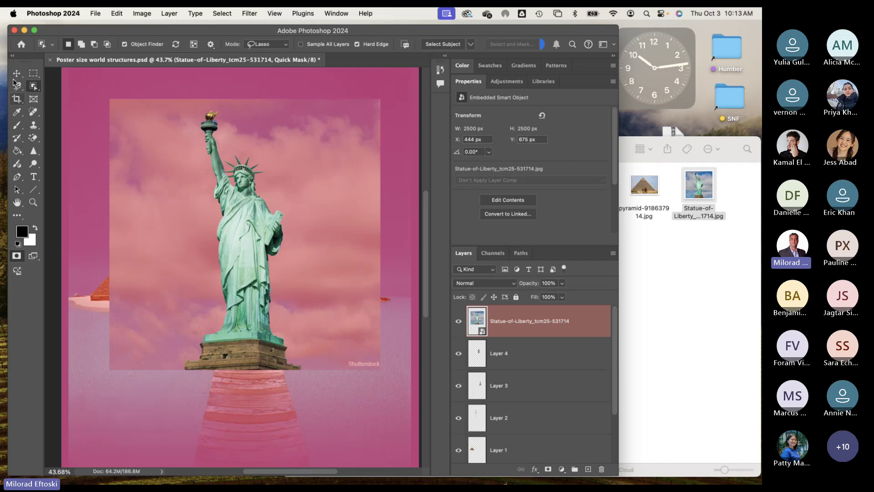
pyautogui.click(17, 125)
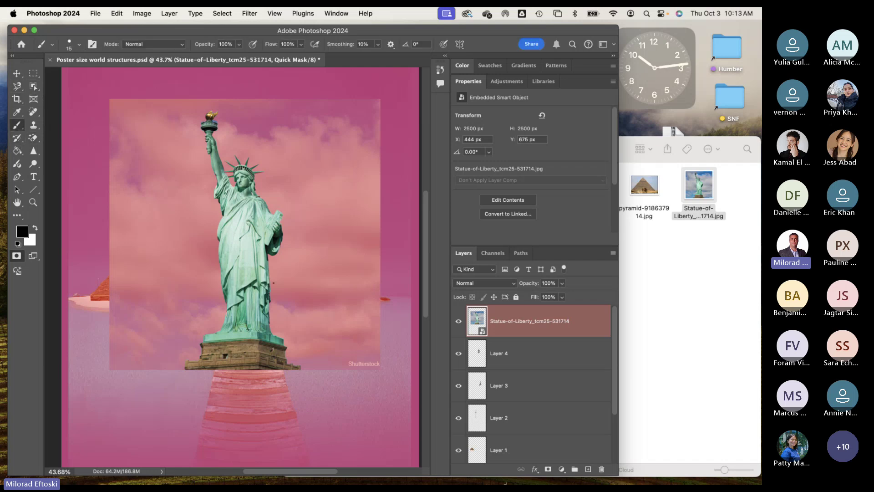
pyautogui.press('super+1')
pyautogui.scroll(-5, 296, 341)
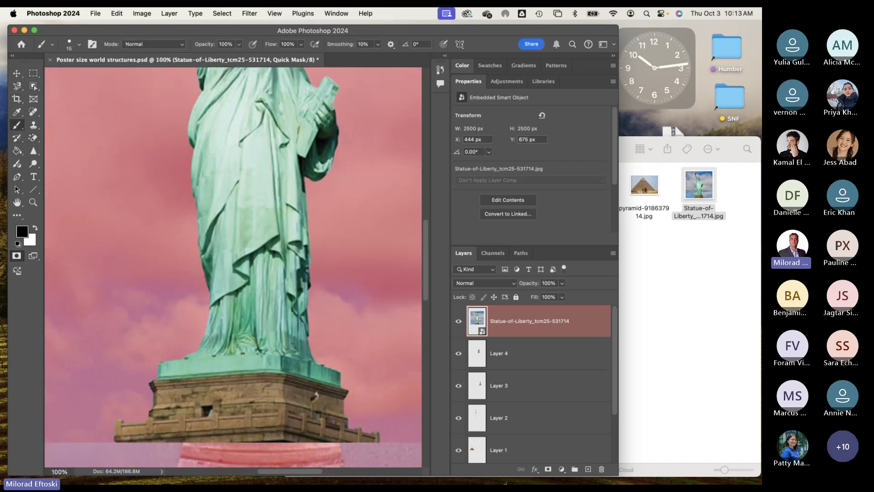
pyautogui.press(']')
pyautogui.press(']')
# Step: Paint black in the Quick Mask over the leftover sky patches on both sides beneath the torch flame
pyautogui.scroll(4, 260, 343)
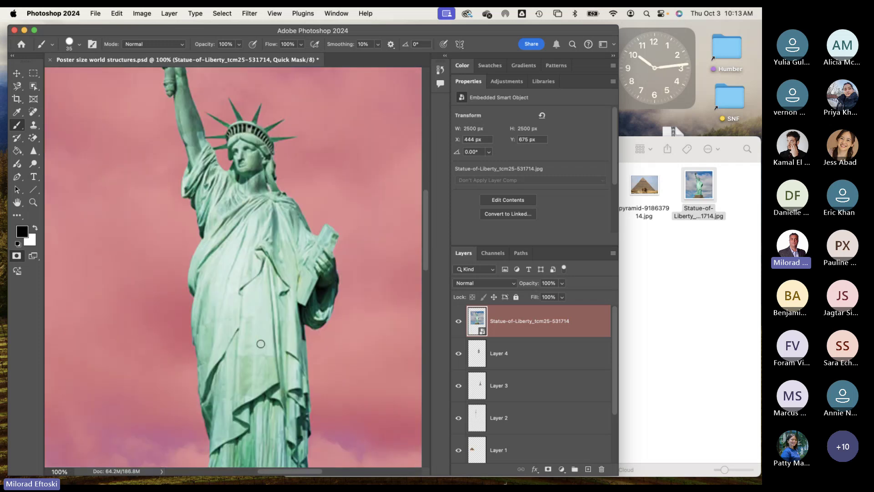
pyautogui.scroll(2, 254, 230)
pyautogui.scroll(8, 254, 230)
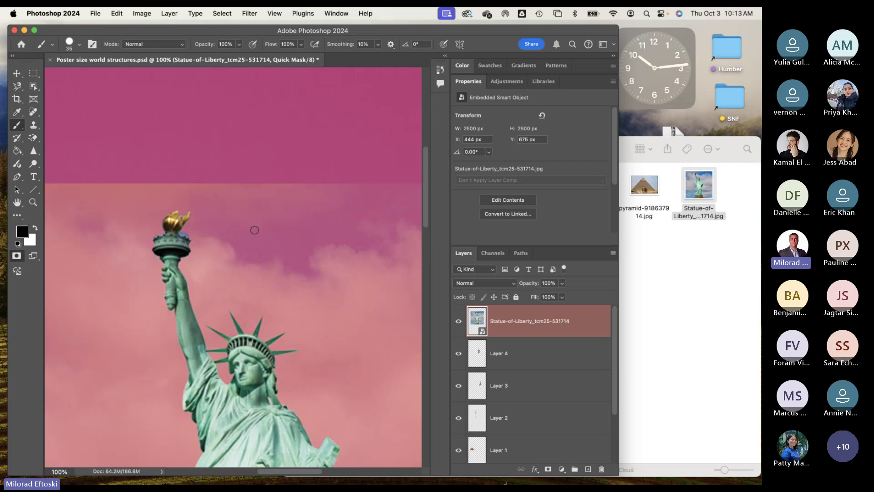
pyautogui.scroll(6, 185, 234)
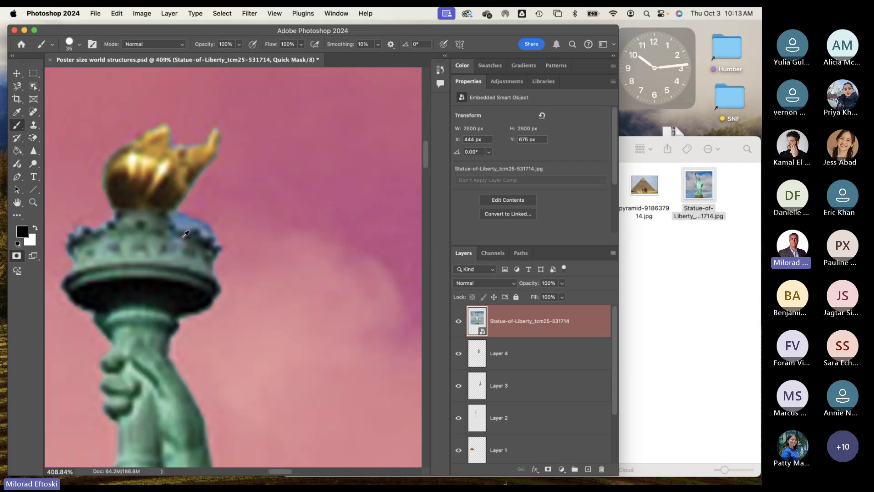
pyautogui.scroll(-4, 211, 201)
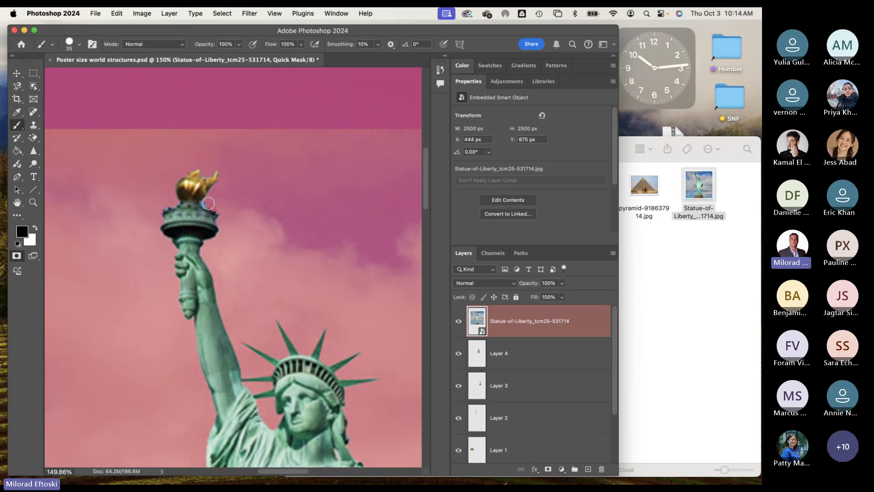
pyautogui.moveTo(170, 201)
pyautogui.mouseDown()
pyautogui.moveTo(165, 208)
pyautogui.moveTo(176, 208)
pyautogui.mouseUp()
pyautogui.scroll(-3, 283, 267)
pyautogui.scroll(-6, 282, 268)
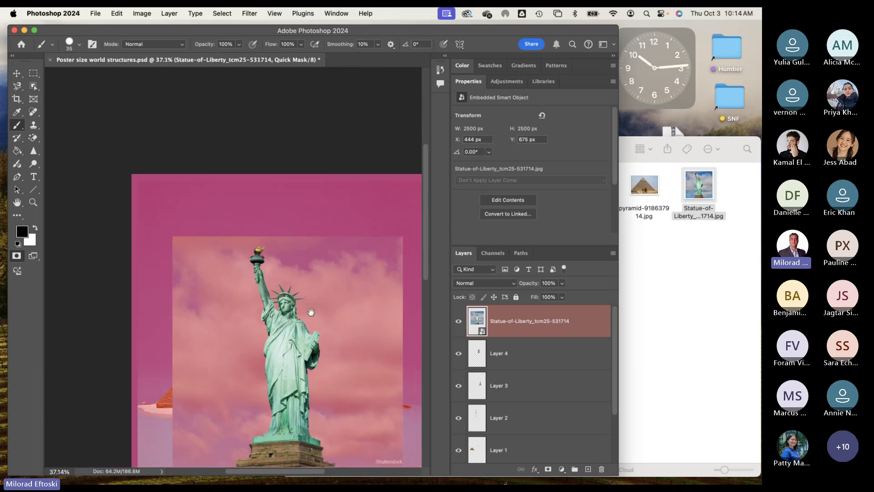
pyautogui.moveTo(311, 312); pyautogui.dragTo(264, 206)
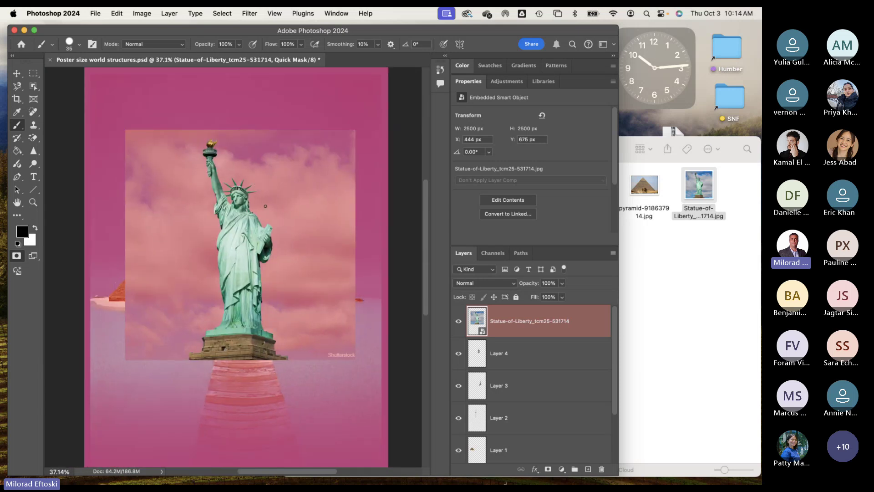
# Step: Copy the quick-masked Statue of Liberty onto its own layer and delete the placed Statue-of-Liberty smart object layer
pyautogui.press('q')
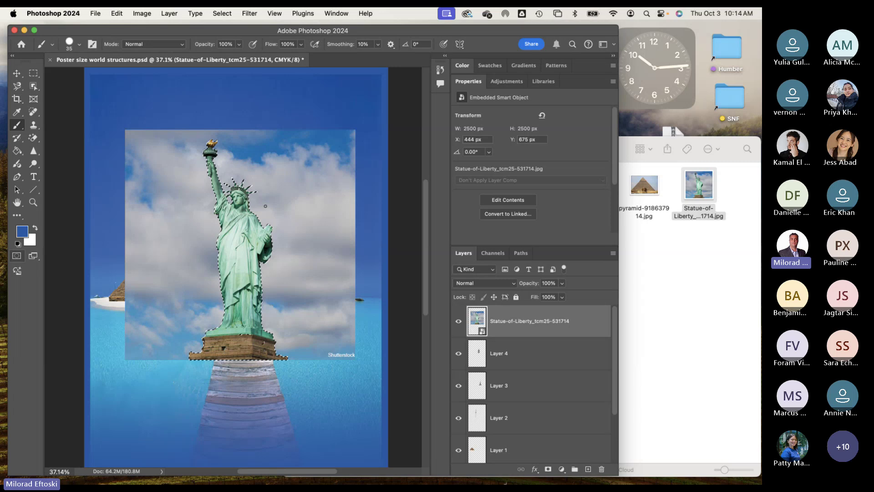
pyautogui.press('super+j')
pyautogui.click(513, 354)
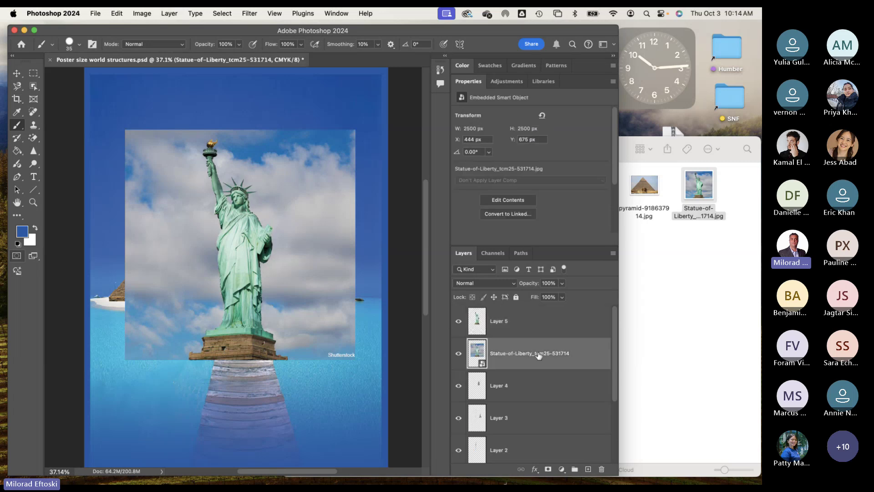
pyautogui.press('BackSpace')
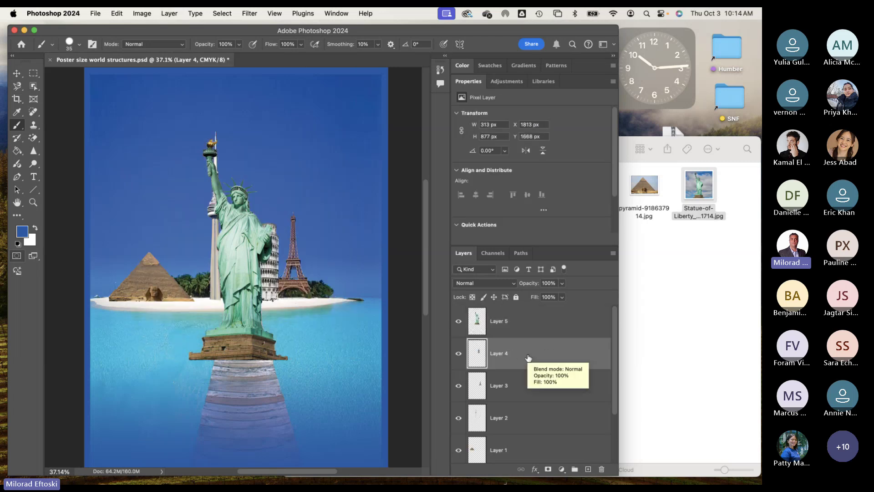
# Step: Move the cut-out statue onto the island and scale it to 42.82% between the pyramid and the CN Tower
pyautogui.press('v')
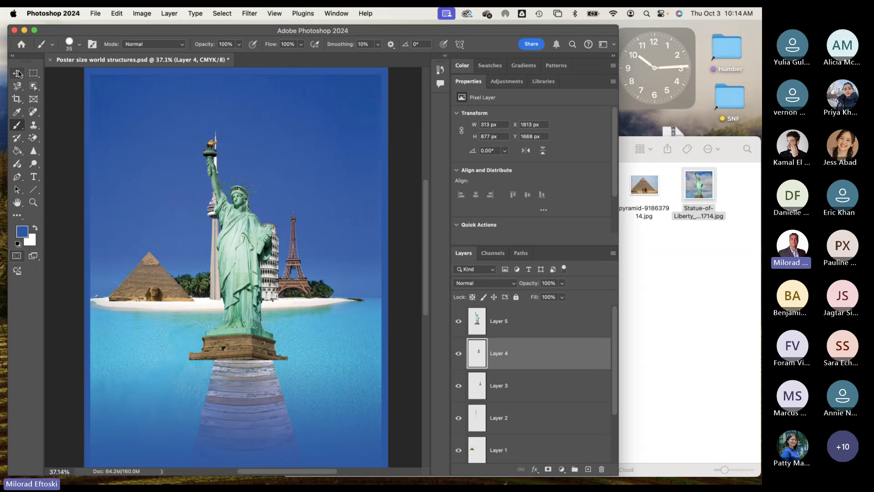
pyautogui.moveTo(232, 210); pyautogui.dragTo(188, 215)
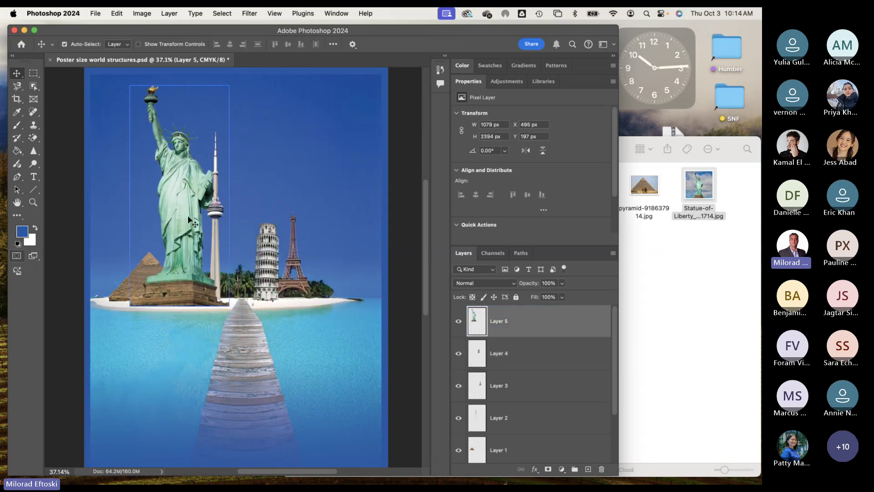
pyautogui.press('super+t')
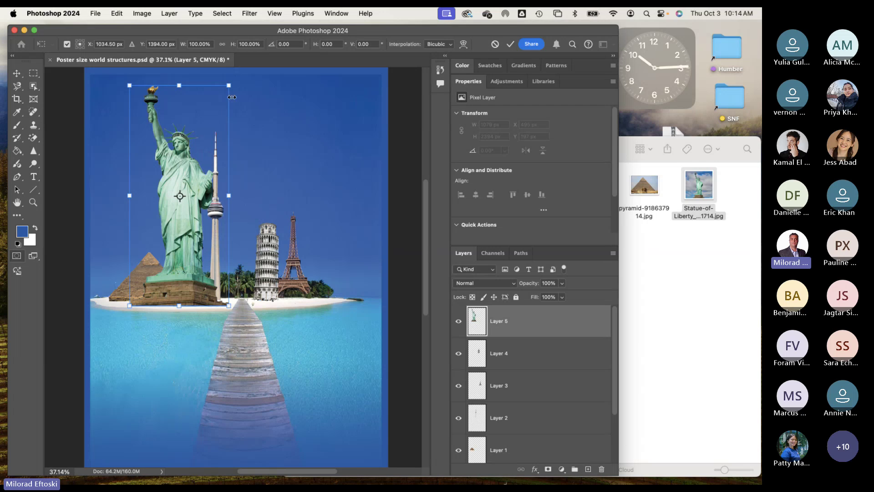
pyautogui.moveTo(228, 85); pyautogui.dragTo(166, 205)
pyautogui.moveTo(153, 247); pyautogui.dragTo(199, 245)
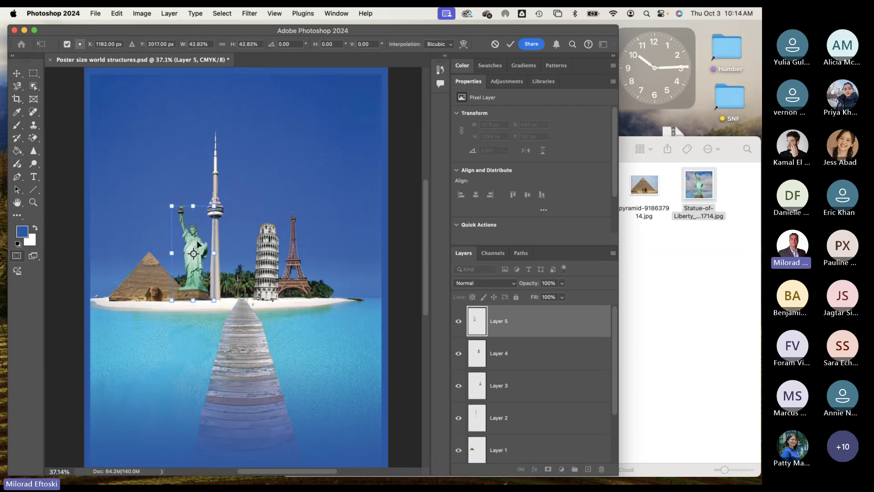
# Step: Nudge the statue closer to the pyramid, to X 861 px and Y 1525 px, and apply the transform
pyautogui.hotkey('shift', 'Down')
pyautogui.hotkey('shift', 'Down')
pyautogui.hotkey('shift', 'Left')
pyautogui.hotkey('shift', 'Left')
pyautogui.hotkey('shift', 'Left')
pyautogui.hotkey('shift', 'Left')
pyautogui.hotkey('shift', 'Left')
pyautogui.hotkey('shift', 'Left')
pyautogui.hotkey('shift', 'Left')
pyautogui.hotkey('shift', 'Left')
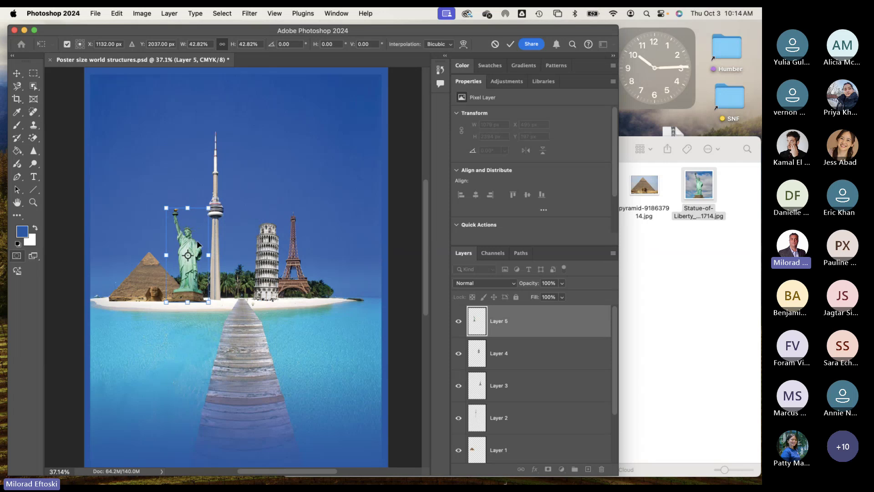
pyautogui.press('Return')
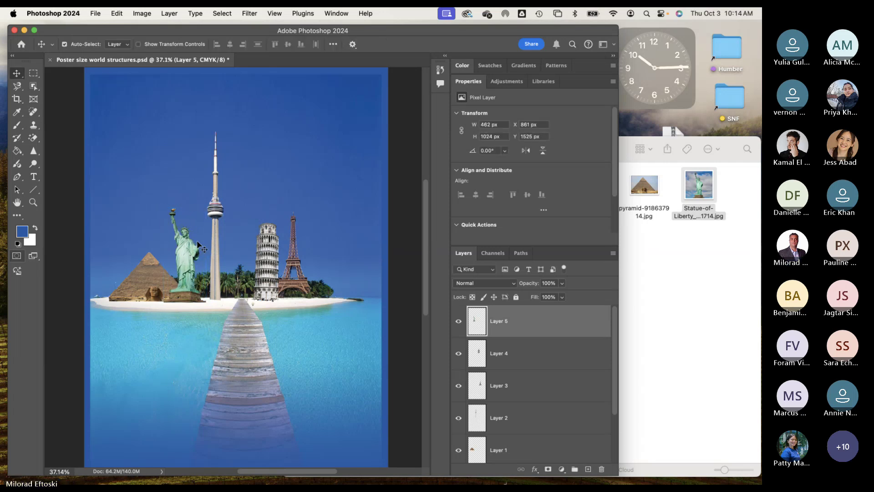
# Step: Collapse the layer properties and inspect the layer stack, briefly hiding and showing Layer 5 and Layer 4
pyautogui.press('super+minus')
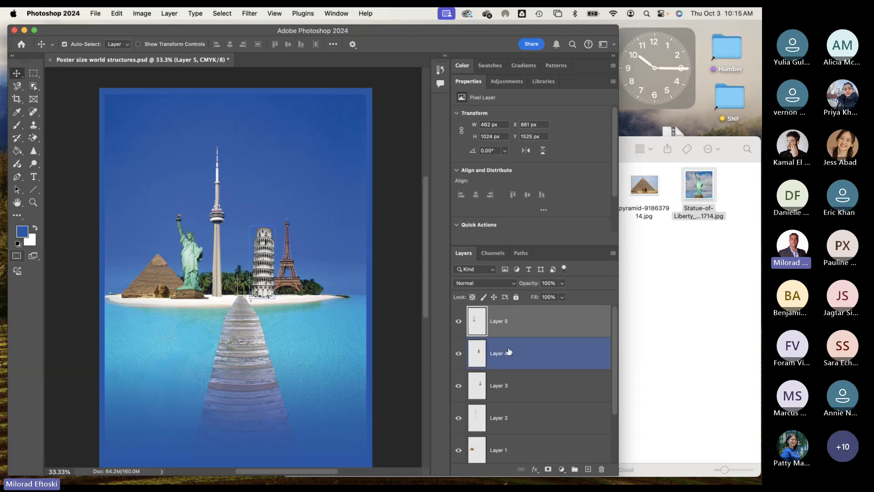
pyautogui.click(458, 321)
pyautogui.click(458, 322)
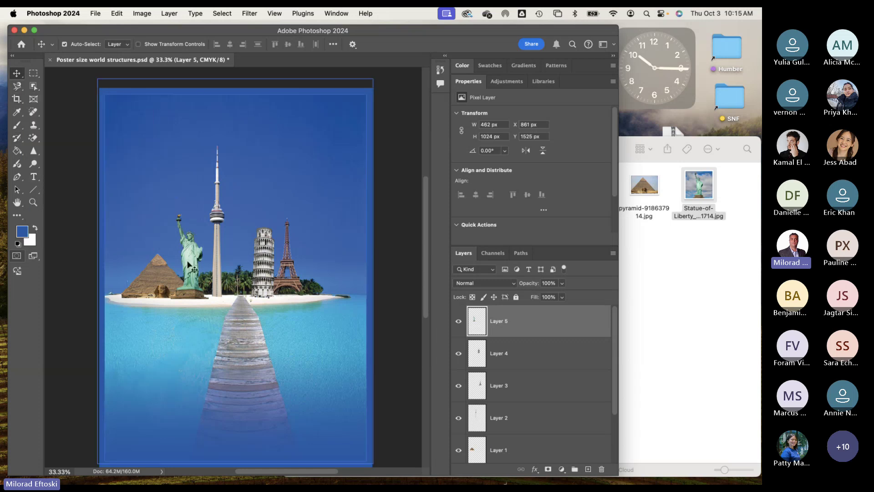
pyautogui.doubleClick(469, 81)
pyautogui.doubleClick(499, 165)
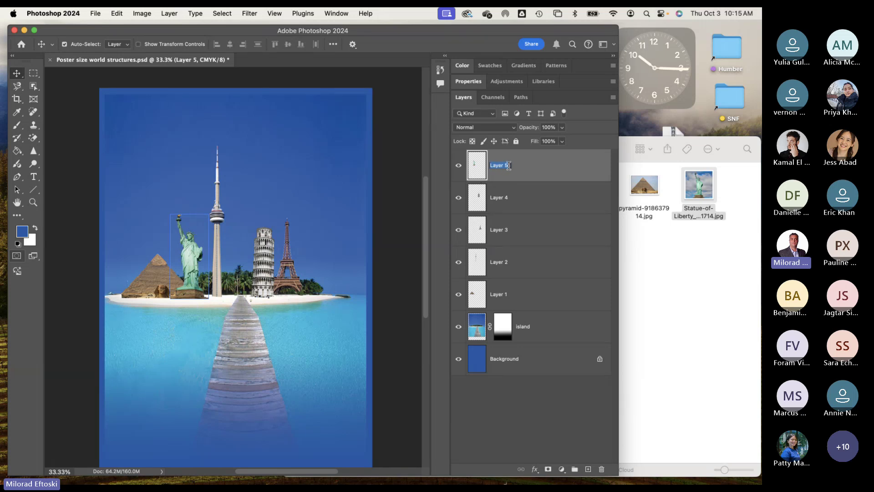
pyautogui.click(458, 197)
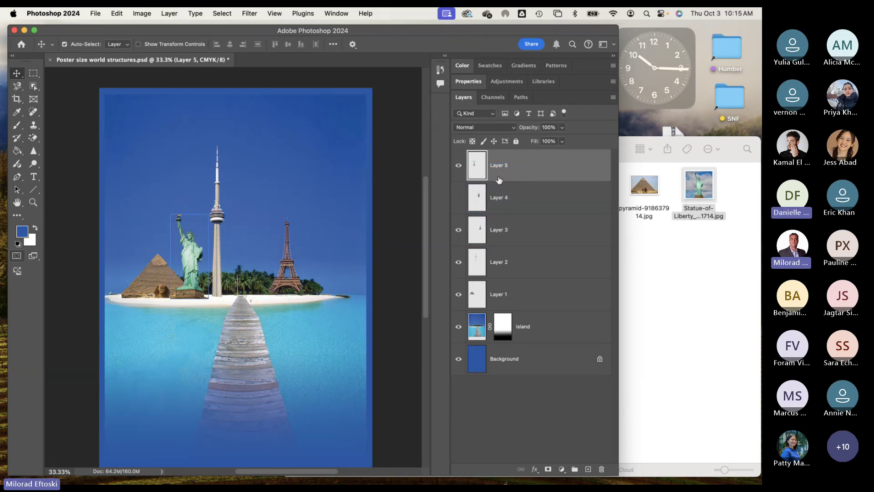
pyautogui.click(458, 197)
pyautogui.click(523, 326)
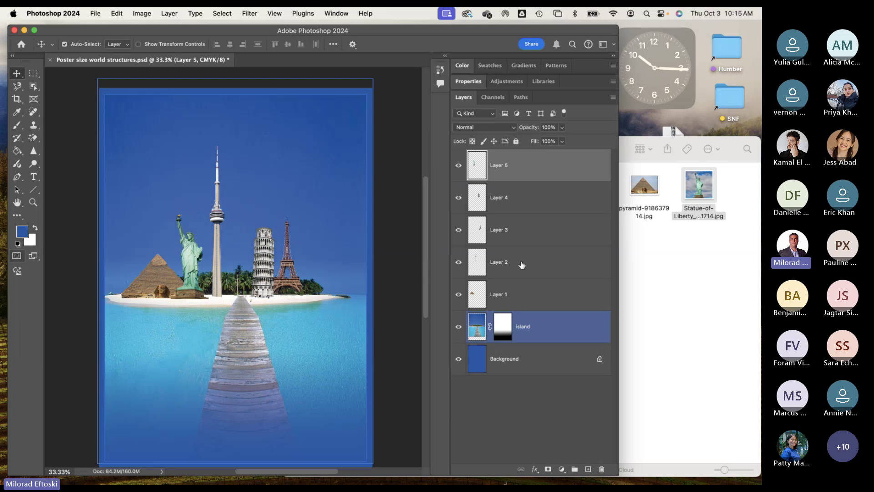
pyautogui.click(535, 284)
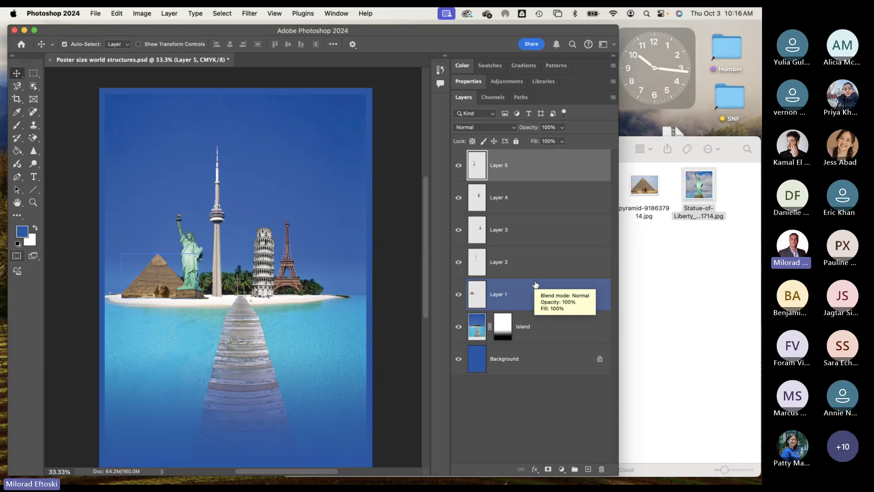
# Step: Switch to Finder and review the images in the buildings folder against the landmarks already on the poster
pyautogui.click(699, 324)
pyautogui.moveTo(545, 156); pyautogui.dragTo(561, 112)
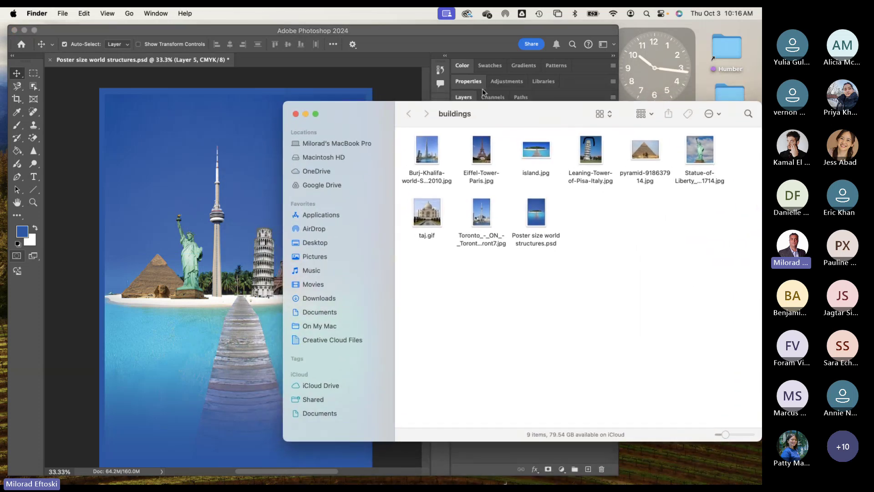
pyautogui.click(371, 83)
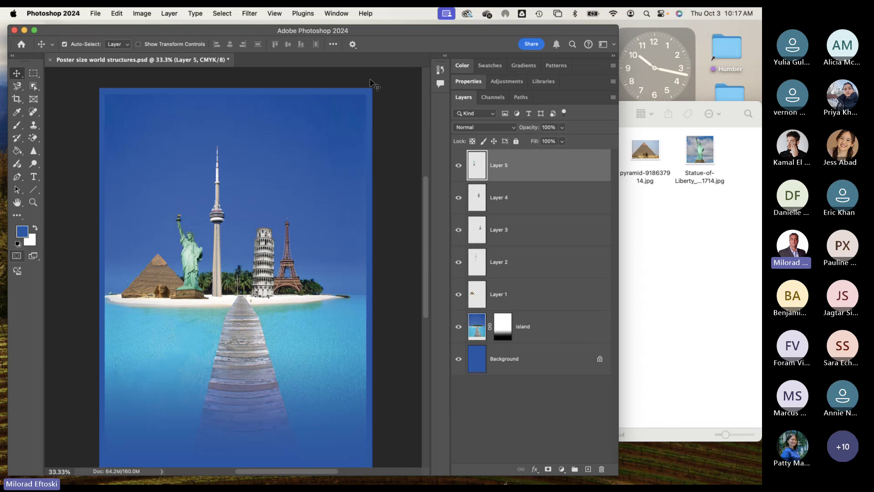
pyautogui.click(701, 238)
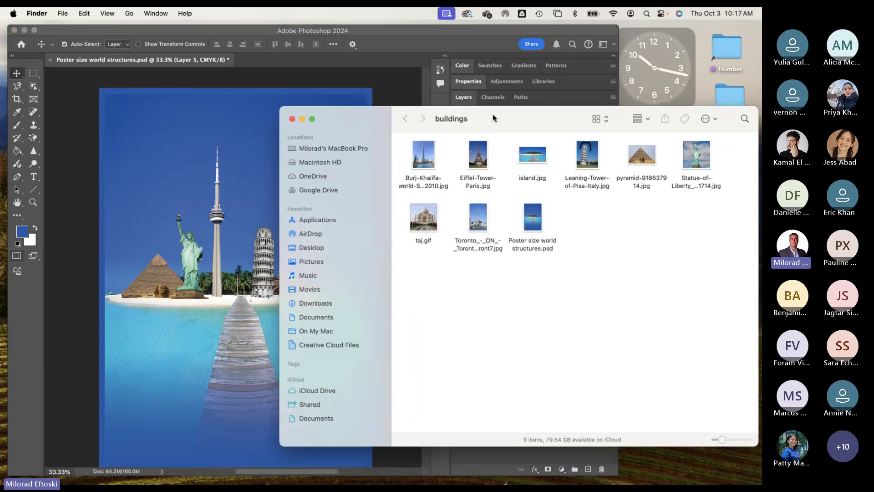
pyautogui.click(288, 82)
pyautogui.click(287, 246)
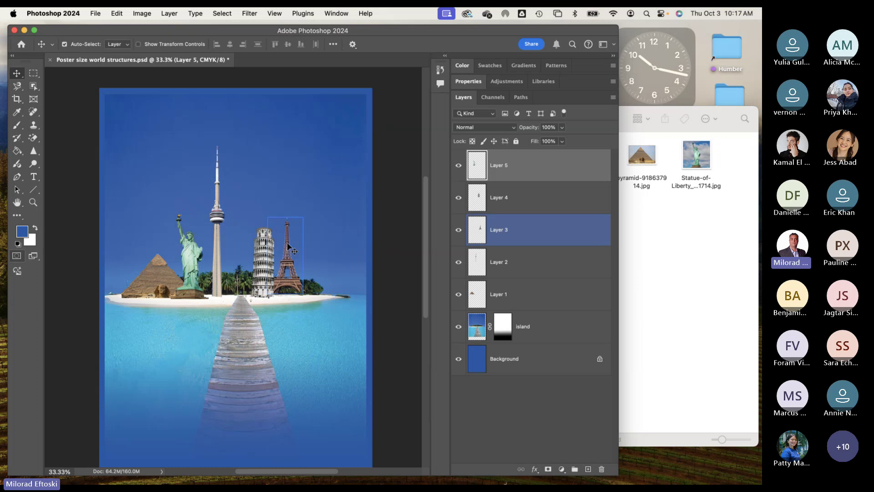
pyautogui.click(692, 228)
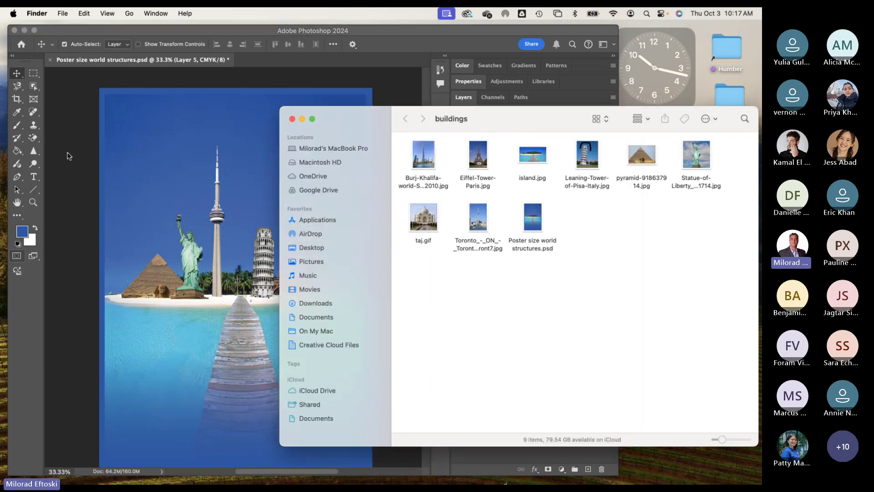
# Step: Activate the Quick Selection tool and open taj.gif from the buildings folder in Adobe Photoshop 2024
pyautogui.click(59, 153)
pyautogui.moveTo(34, 89); pyautogui.dragTo(63, 97)
pyautogui.click(672, 267)
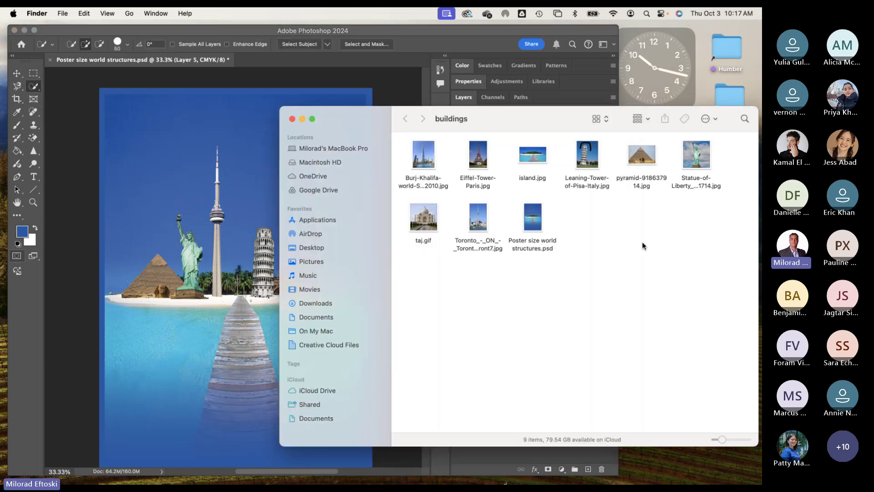
pyautogui.click(431, 223)
pyautogui.rightClick(423, 222)
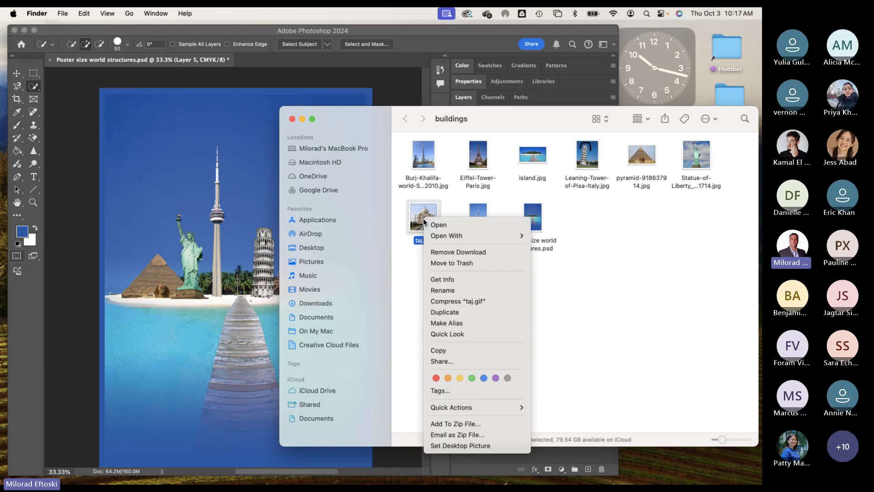
pyautogui.moveTo(473, 236)
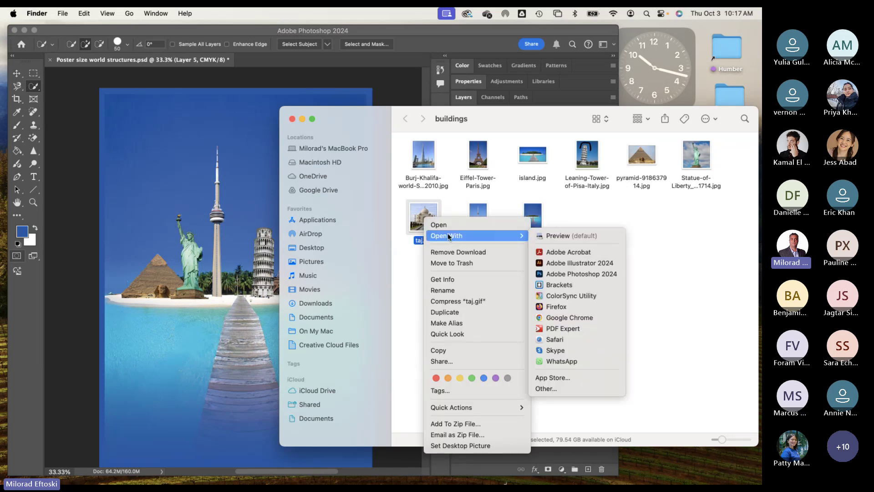
pyautogui.click(563, 273)
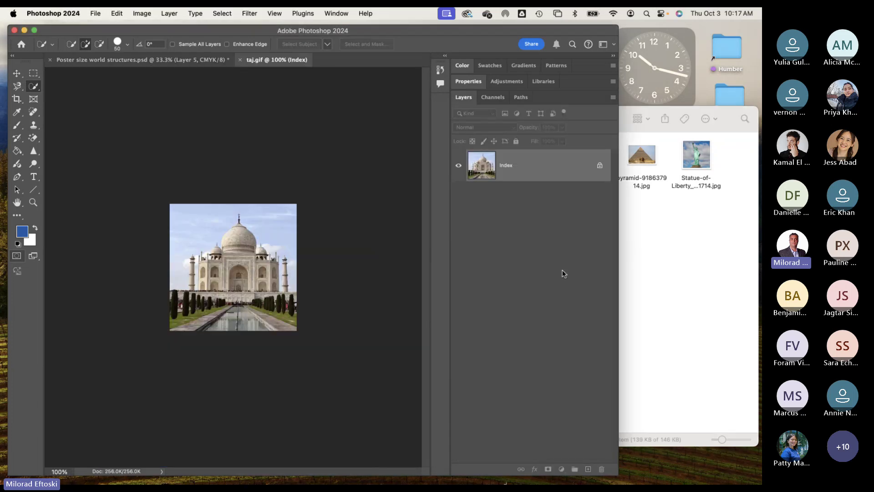
pyautogui.press('super+equal')
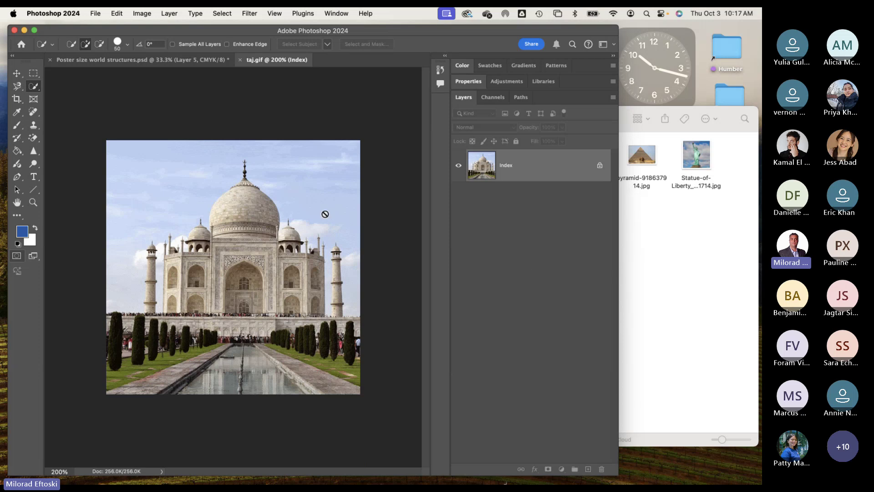
# Step: Try the Quick Selection tool on the Taj Mahal image and a temporary rectangular marquee around the dome
pyautogui.click(33, 86)
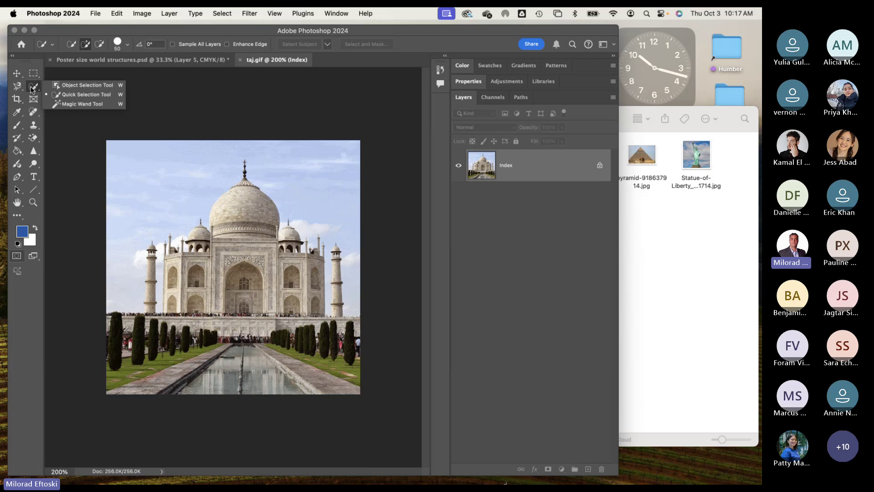
pyautogui.click(73, 95)
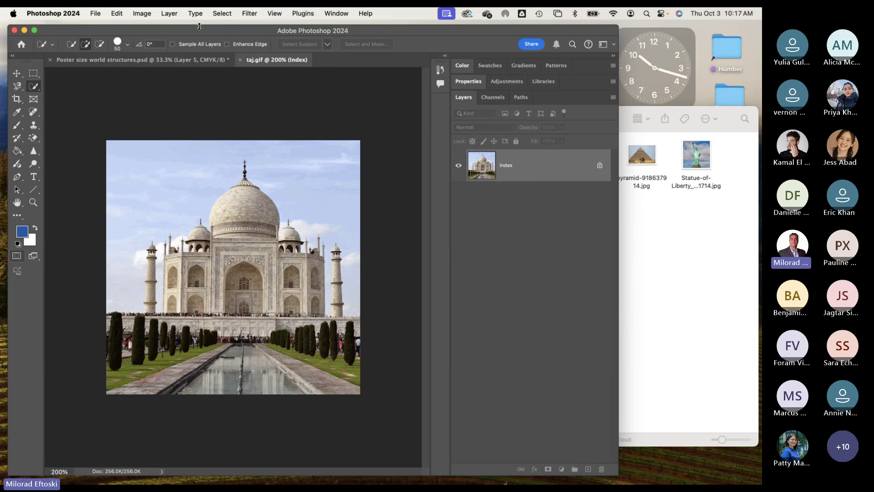
pyautogui.moveTo(199, 30); pyautogui.dragTo(218, 30)
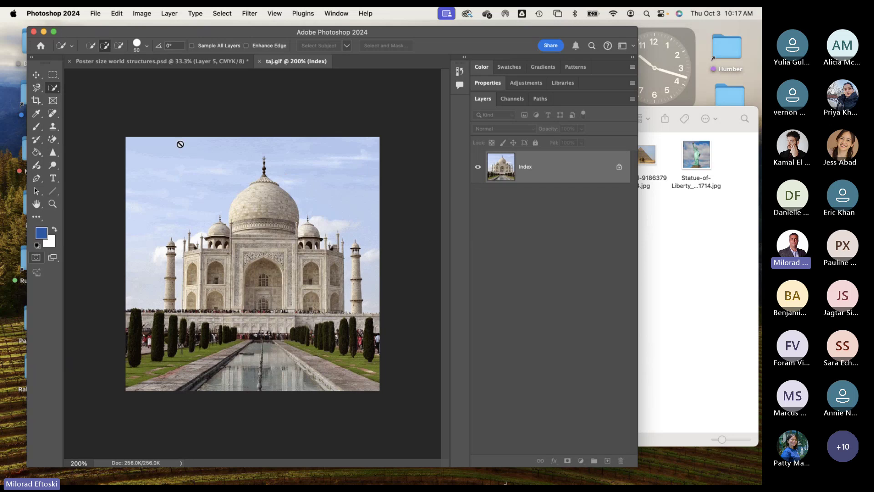
pyautogui.click(53, 75)
pyautogui.moveTo(188, 170); pyautogui.dragTo(326, 296)
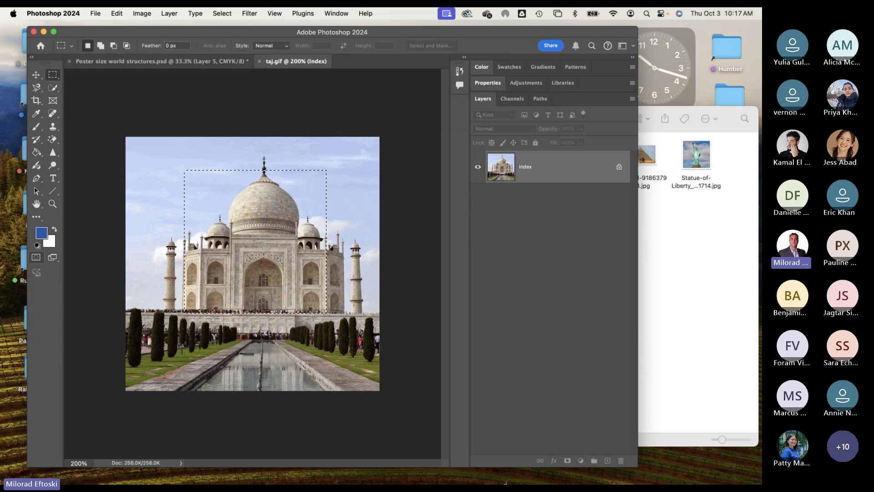
pyautogui.click(326, 295)
# Step: Try brush strokes in the sky beside the Taj Mahal's dome and undo each one
pyautogui.click(37, 127)
pyautogui.moveTo(203, 174)
pyautogui.mouseDown()
pyautogui.moveTo(195, 199)
pyautogui.moveTo(218, 188)
pyautogui.moveTo(196, 181)
pyautogui.mouseUp()
pyautogui.press('super+z')
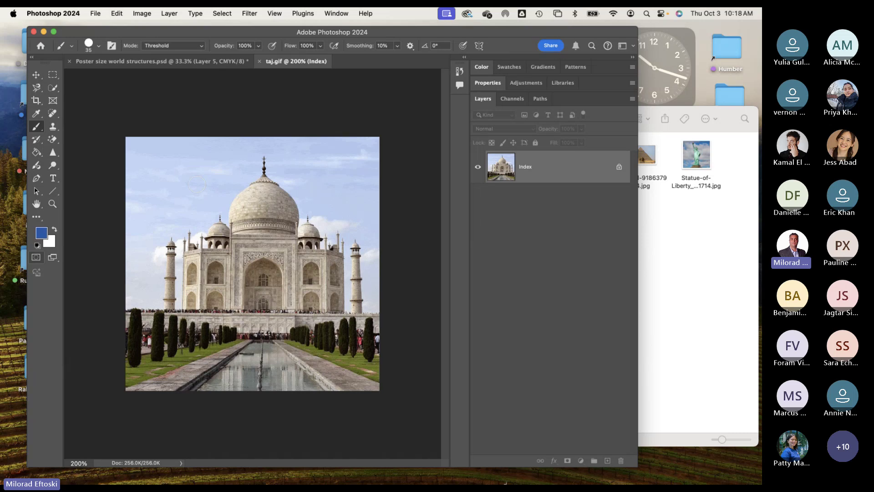
pyautogui.moveTo(199, 173)
pyautogui.mouseDown()
pyautogui.moveTo(162, 182)
pyautogui.moveTo(185, 170)
pyautogui.mouseUp()
pyautogui.press('super+z')
# Step: Convert the Taj Mahal image from Indexed Color to RGB Color mode
pyautogui.click(142, 13)
pyautogui.moveTo(152, 33)
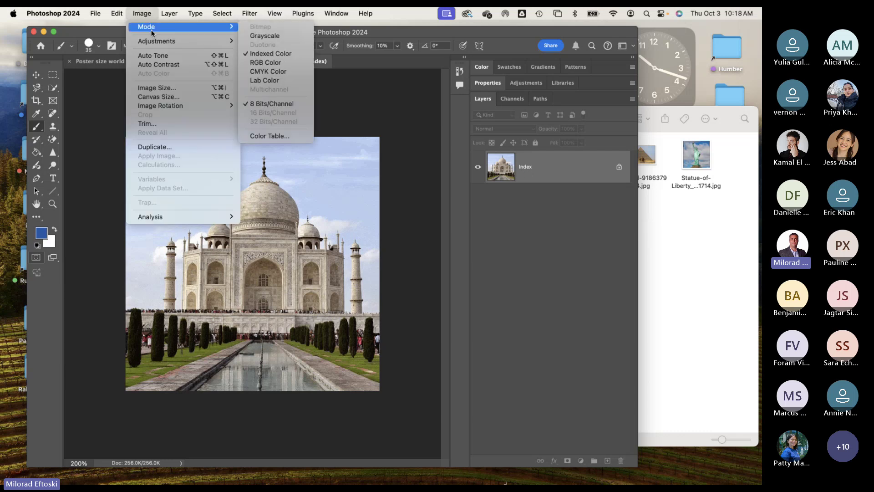
pyautogui.click(281, 63)
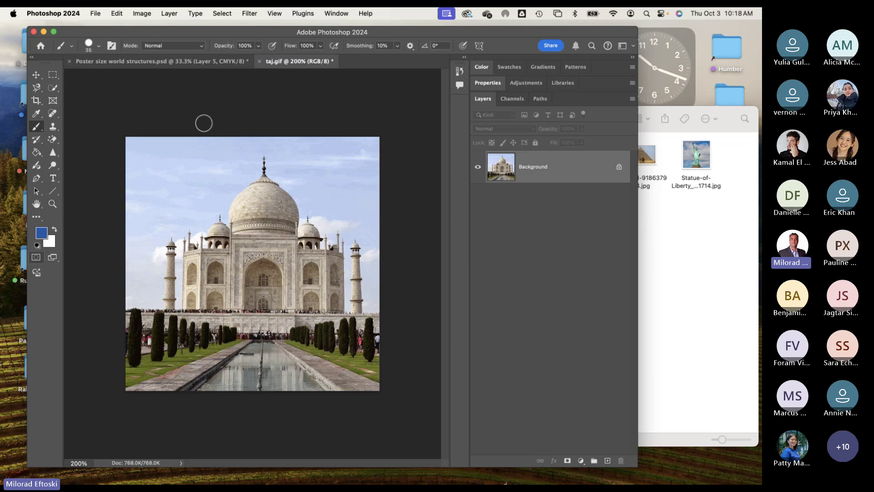
# Step: Activate the Quick Selection tool for the Taj Mahal and reduce its brush size by two increments
pyautogui.click(52, 88)
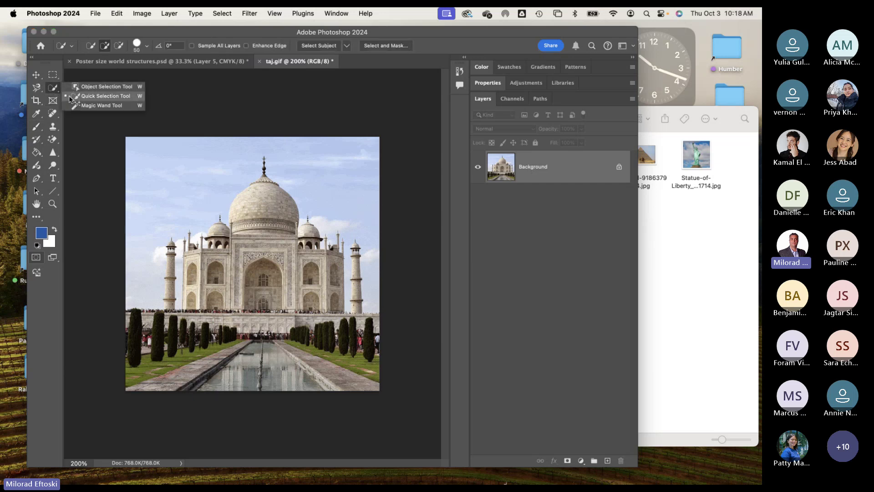
pyautogui.click(91, 96)
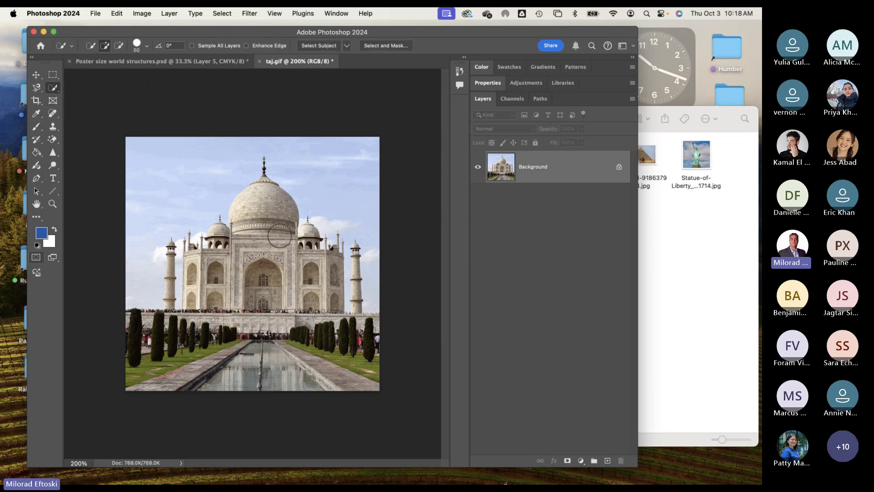
pyautogui.press('[')
pyautogui.press('[')
pyautogui.click(136, 12)
pyautogui.moveTo(214, 27)
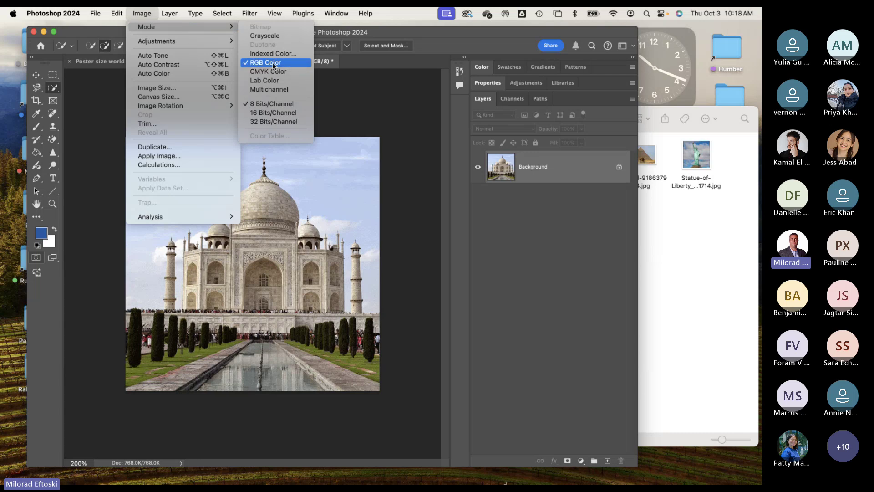
pyautogui.click(145, 12)
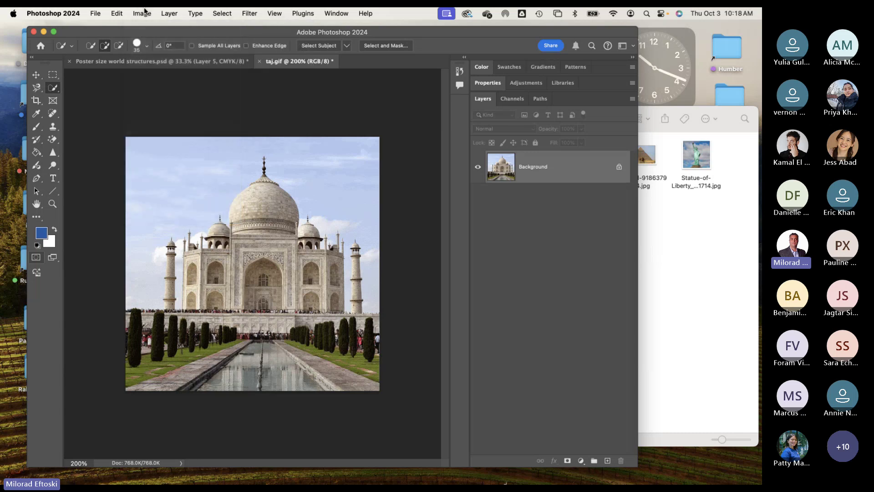
# Step: Select the Taj Mahal's main building and domes with Quick Selection and check the selection in Quick Mask mode
pyautogui.moveTo(245, 217)
pyautogui.mouseDown()
pyautogui.moveTo(267, 195)
pyautogui.moveTo(270, 237)
pyautogui.moveTo(264, 235)
pyautogui.moveTo(251, 279)
pyautogui.moveTo(234, 264)
pyautogui.moveTo(195, 292)
pyautogui.moveTo(191, 258)
pyautogui.moveTo(304, 253)
pyautogui.moveTo(304, 244)
pyautogui.moveTo(314, 265)
pyautogui.moveTo(306, 267)
pyautogui.moveTo(328, 292)
pyautogui.moveTo(298, 300)
pyautogui.mouseUp()
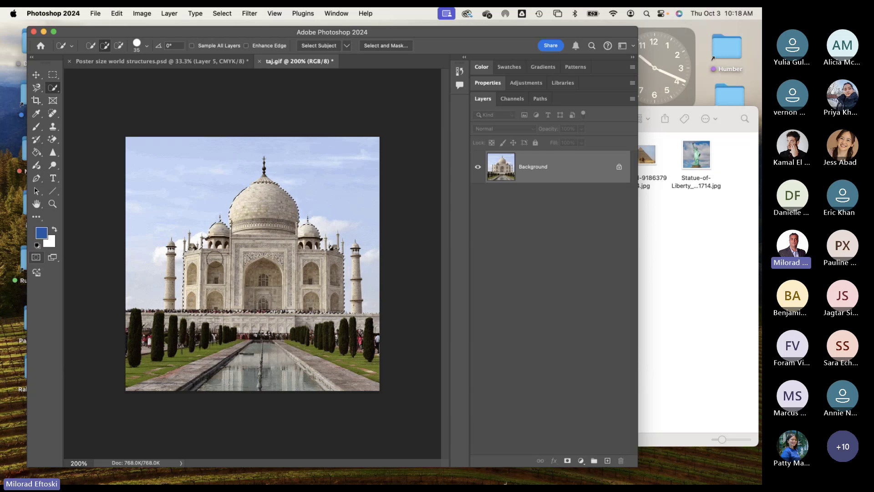
pyautogui.press('q')
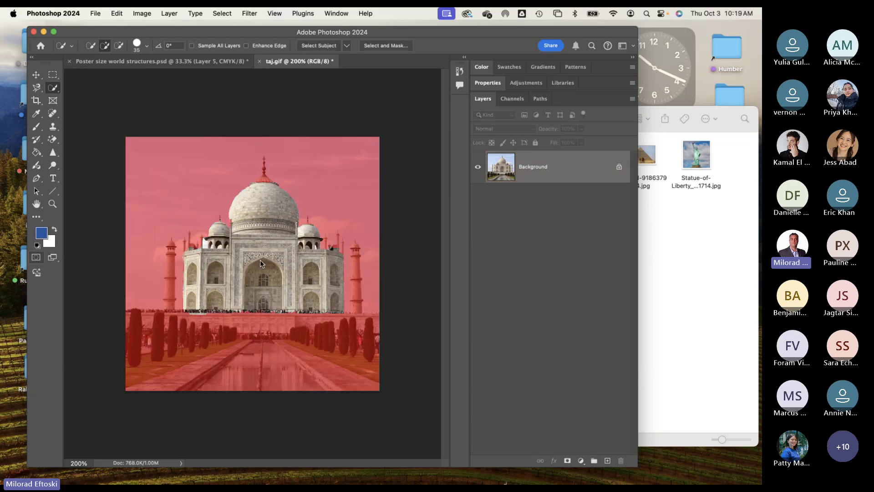
pyautogui.press('q')
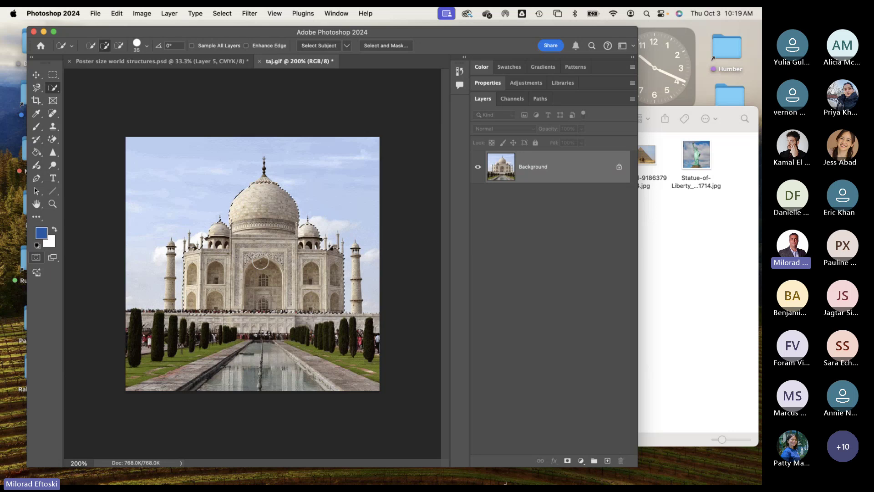
# Step: In Quick Mask mode, set the Brush to size 8 and mask out in black the sky patch beside the left small dome's arches
pyautogui.press('q')
pyautogui.press('super+equal')
pyautogui.press('super+equal')
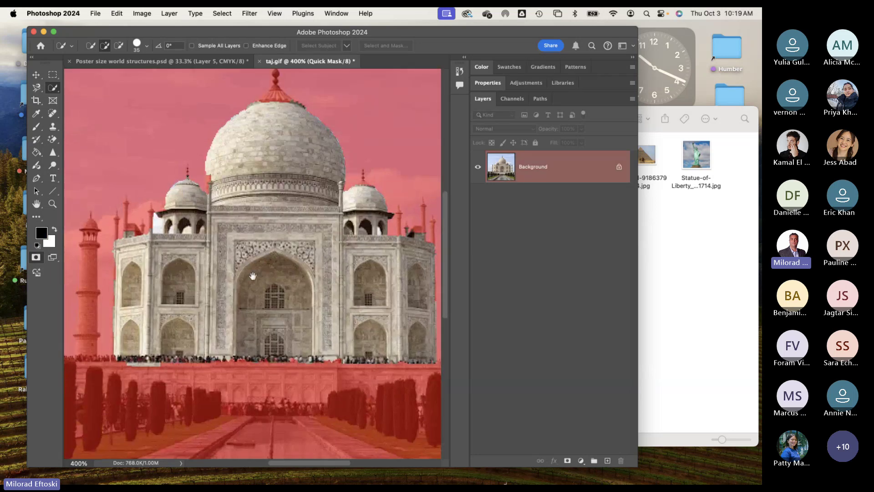
pyautogui.press('super+equal')
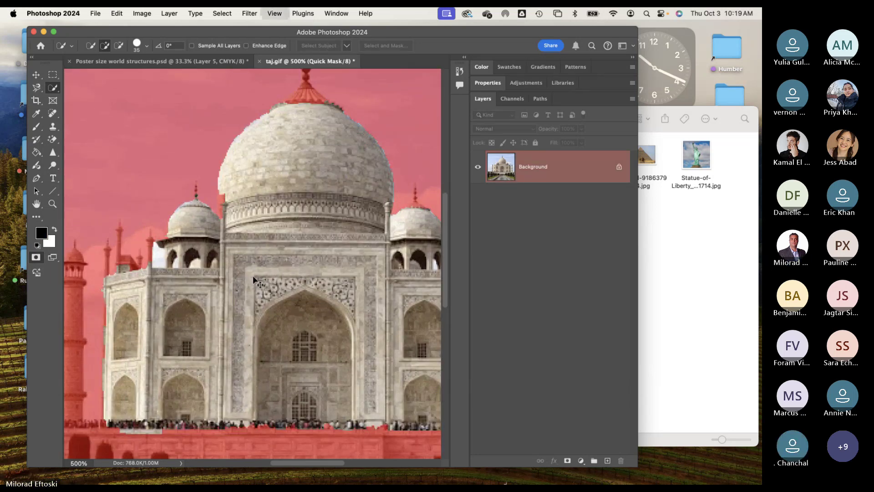
pyautogui.press('super+equal')
pyautogui.press('c')
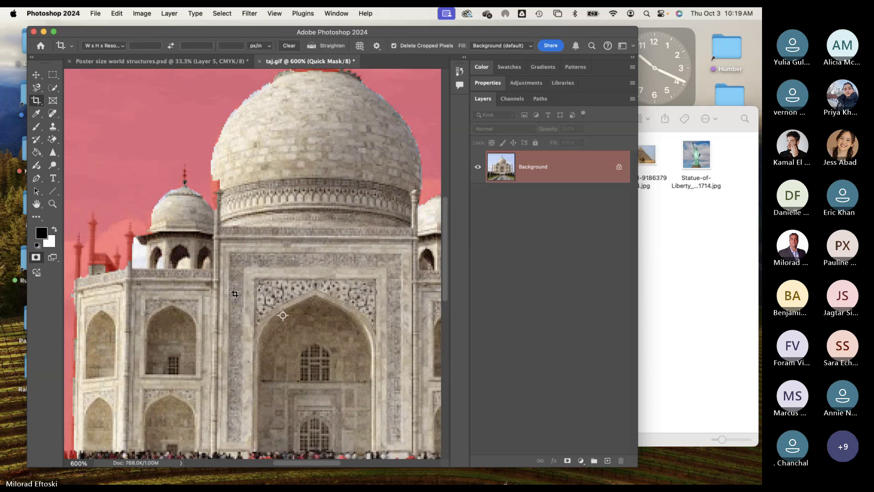
pyautogui.press('b')
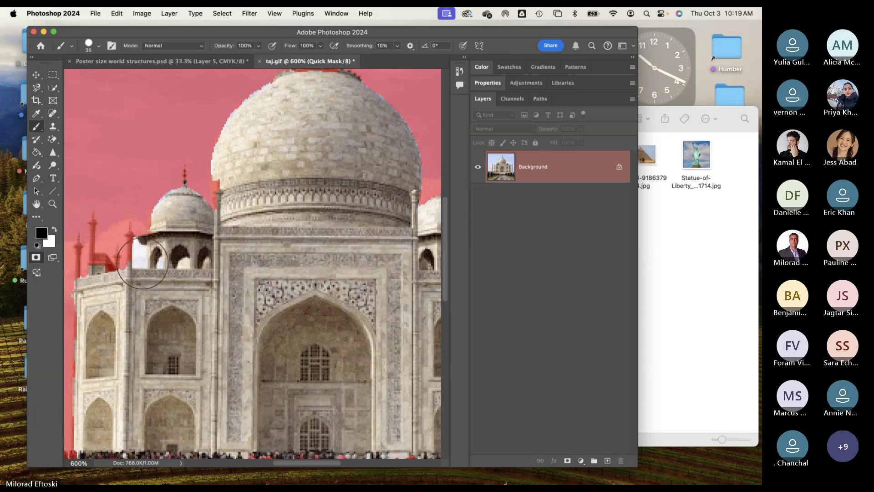
pyautogui.press('[')
pyautogui.press('[')
pyautogui.press('[')
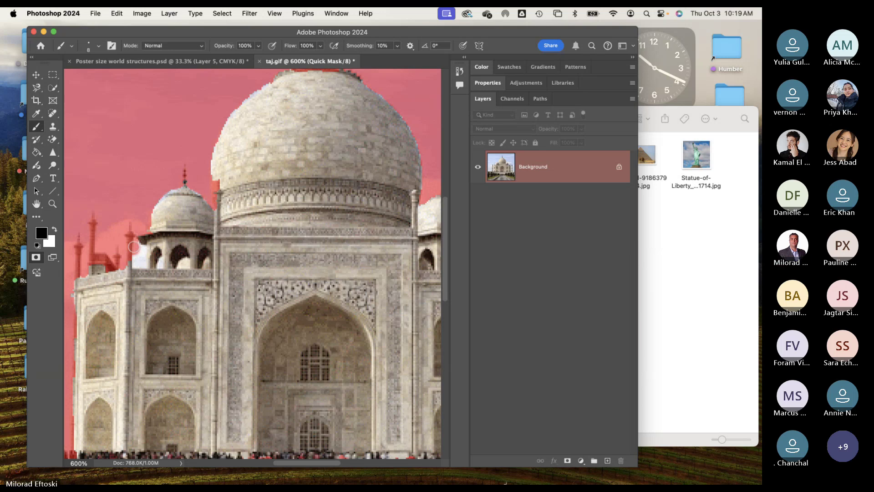
pyautogui.click(141, 261)
pyautogui.moveTo(141, 261); pyautogui.dragTo(141, 264)
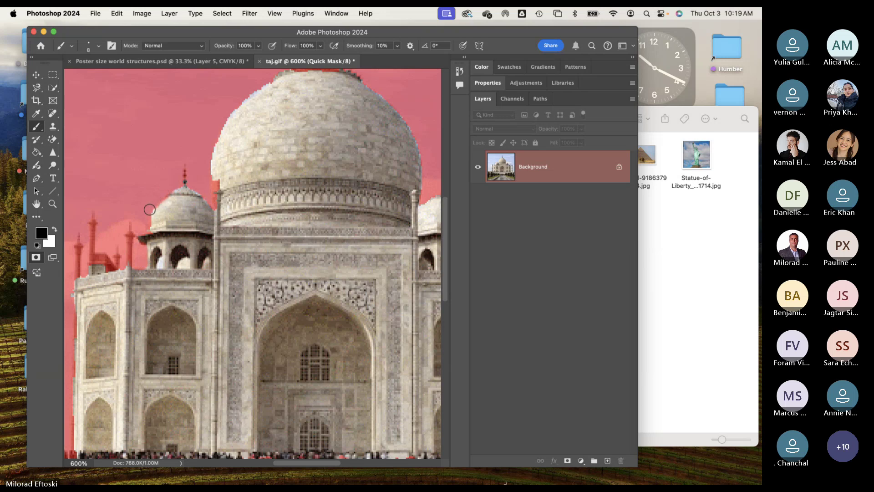
# Step: Paint with white in the quick mask to add the fluted cap on top of the main dome to the selection
pyautogui.moveTo(213, 218); pyautogui.dragTo(84, 210)
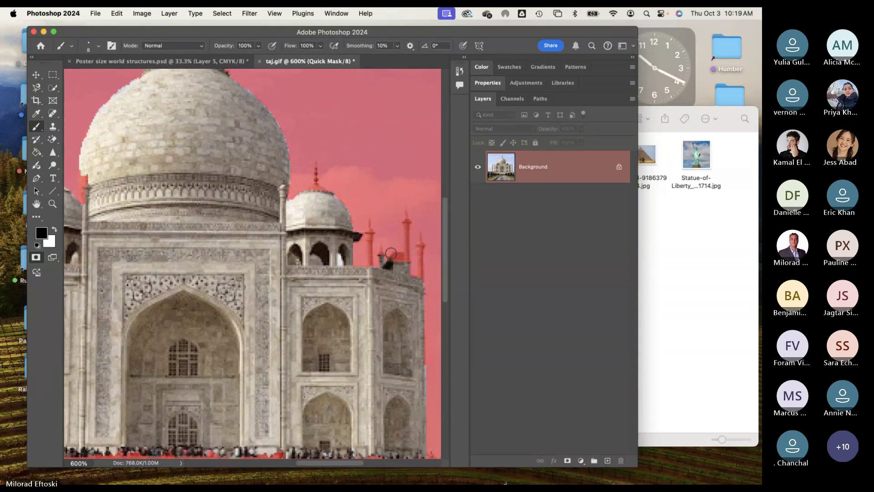
pyautogui.press('super+minus')
pyautogui.press('super+minus')
pyautogui.press('super+minus')
pyautogui.press('super+minus')
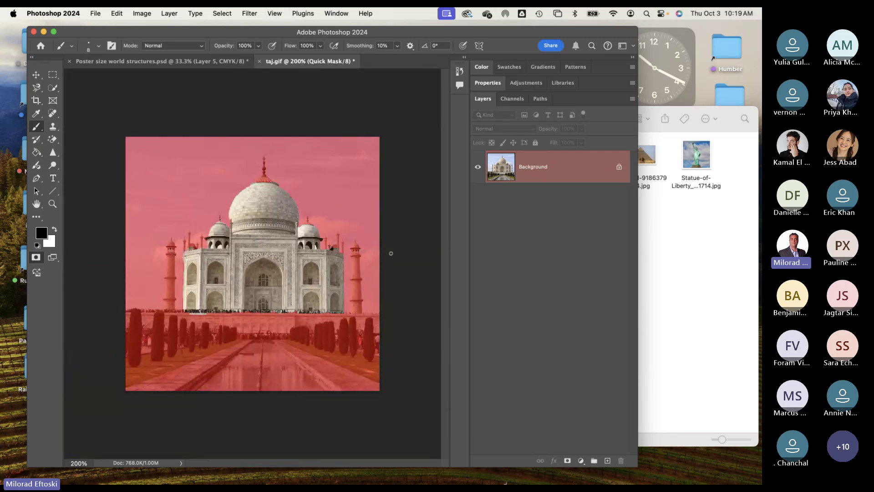
pyautogui.press('super+equal')
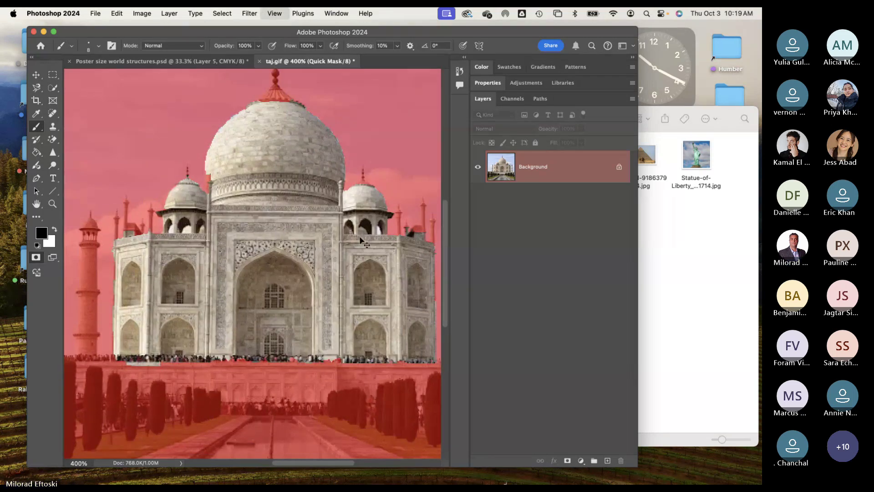
pyautogui.press('super+equal')
pyautogui.press('super+equal')
pyautogui.scroll(2, 309, 273)
pyautogui.hscroll(2, 310, 273)
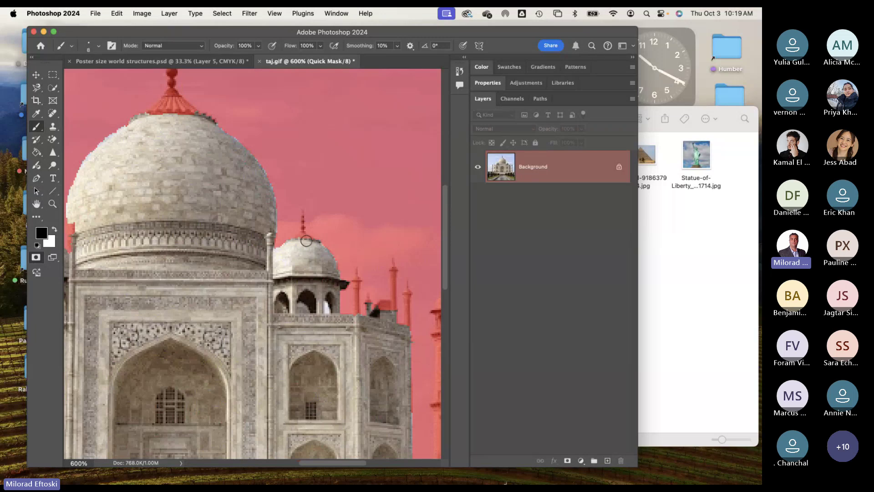
pyautogui.press('x')
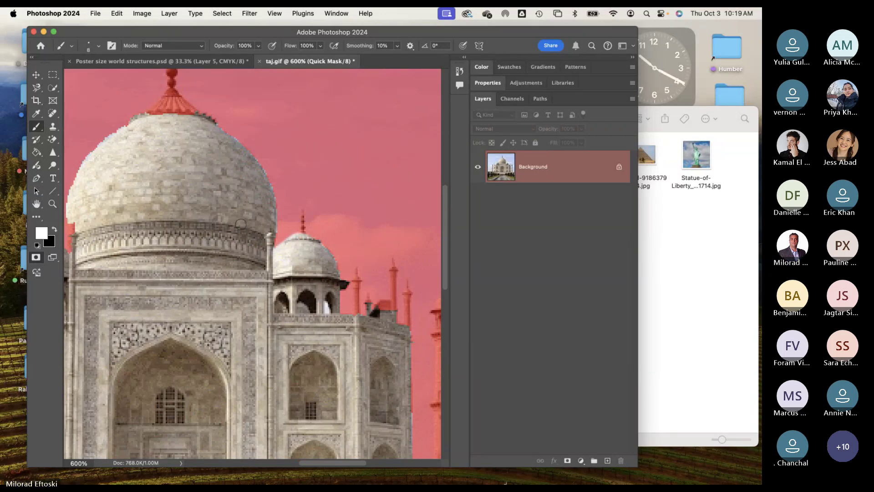
pyautogui.scroll(2, 235, 227)
pyautogui.hscroll(-2, 234, 227)
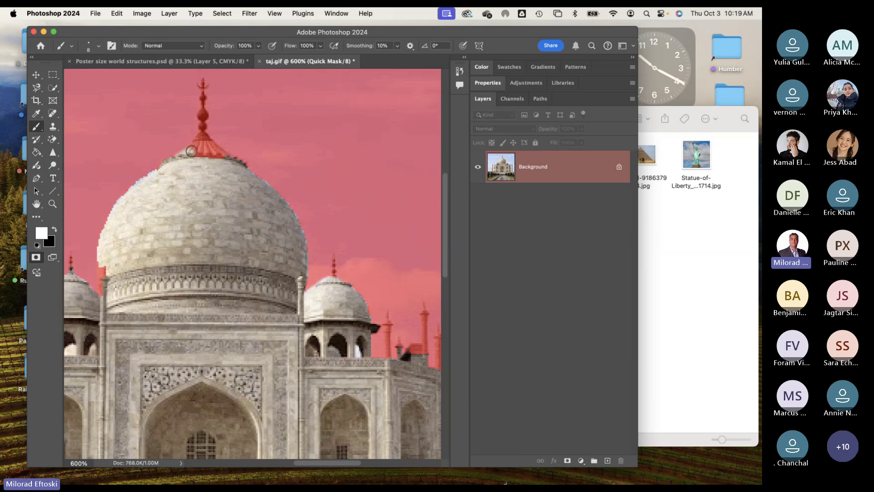
pyautogui.moveTo(191, 151)
pyautogui.mouseDown()
pyautogui.moveTo(201, 138)
pyautogui.moveTo(225, 161)
pyautogui.moveTo(203, 157)
pyautogui.moveTo(205, 127)
pyautogui.mouseUp()
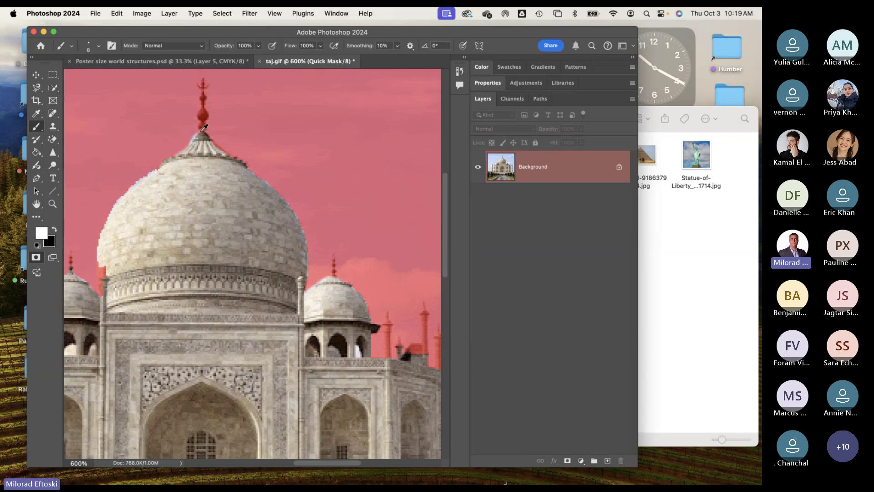
# Step: Reduce the brush to size 3 and paint the main dome's finial and the right edge of its cap into the selection
pyautogui.scroll(3, 204, 129)
pyautogui.scroll(3, 214, 180)
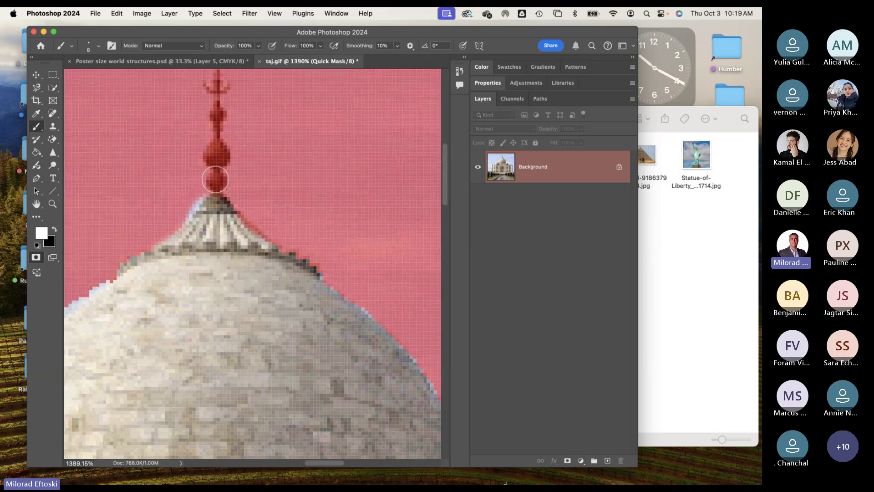
pyautogui.press('[')
pyautogui.press('[')
pyautogui.press('[')
pyautogui.moveTo(216, 180)
pyautogui.mouseDown()
pyautogui.moveTo(216, 188)
pyautogui.moveTo(216, 150)
pyautogui.moveTo(215, 195)
pyautogui.moveTo(216, 115)
pyautogui.moveTo(203, 130)
pyautogui.moveTo(225, 132)
pyautogui.moveTo(218, 136)
pyautogui.mouseUp()
pyautogui.press('[')
pyautogui.press('[')
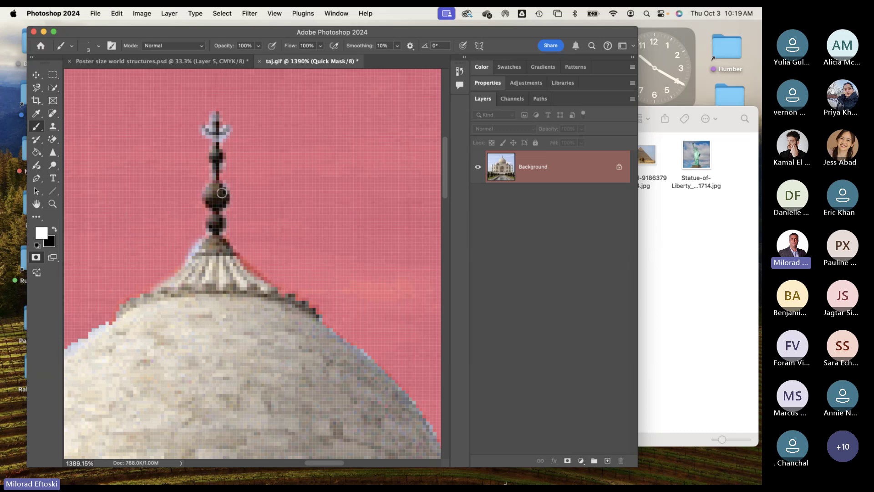
pyautogui.moveTo(235, 260); pyautogui.dragTo(315, 314)
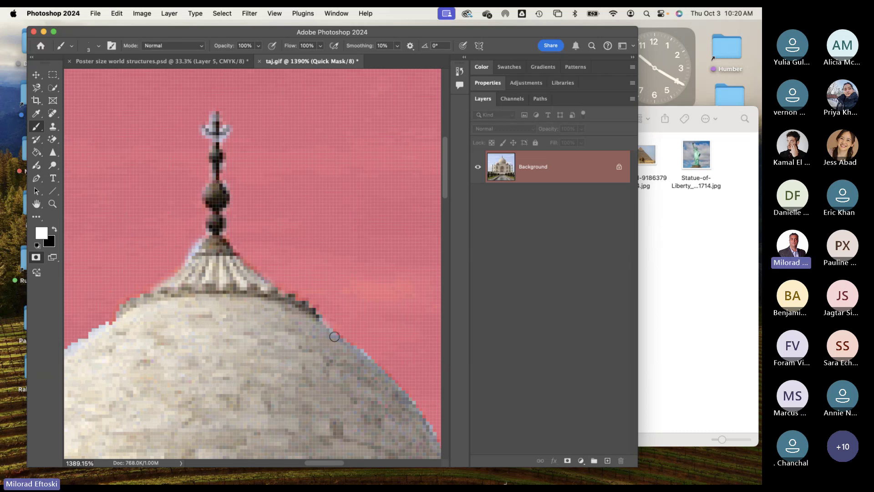
# Step: Paint with black along the main dome's upper left edge to mask out the sky fringe
pyautogui.press('super+minus')
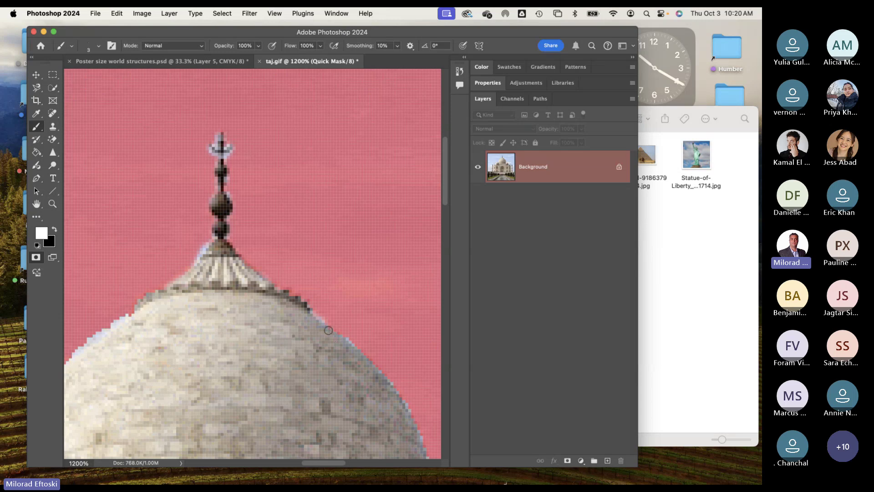
pyautogui.press('x')
pyautogui.hscroll(-5, 210, 272)
pyautogui.scroll(-2, 210, 272)
pyautogui.moveTo(209, 272)
pyautogui.mouseDown()
pyautogui.moveTo(222, 270)
pyautogui.moveTo(124, 347)
pyautogui.mouseUp()
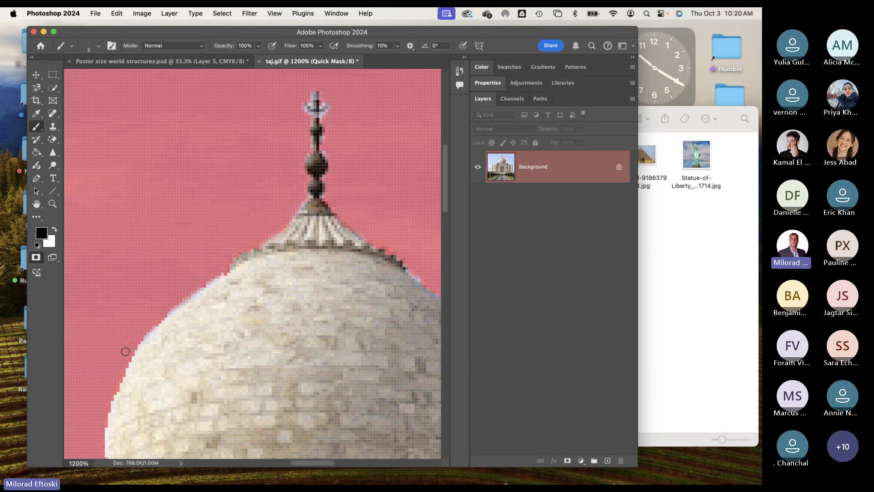
# Step: Paint with a size 5 white brush to add the missed patch at the main dome's lower left to the selection
pyautogui.press('super+minus')
pyautogui.press('super+minus')
pyautogui.press('super+minus')
pyautogui.press('super+minus')
pyautogui.press('super+minus')
pyautogui.press('super+minus')
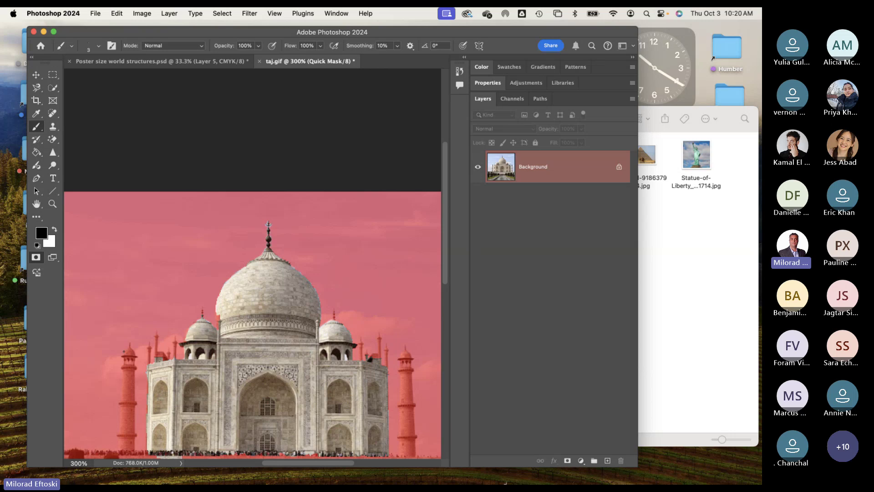
pyautogui.press('super+plus')
pyautogui.press('super+plus')
pyautogui.press('super+plus')
pyautogui.moveTo(156, 298); pyautogui.dragTo(167, 230)
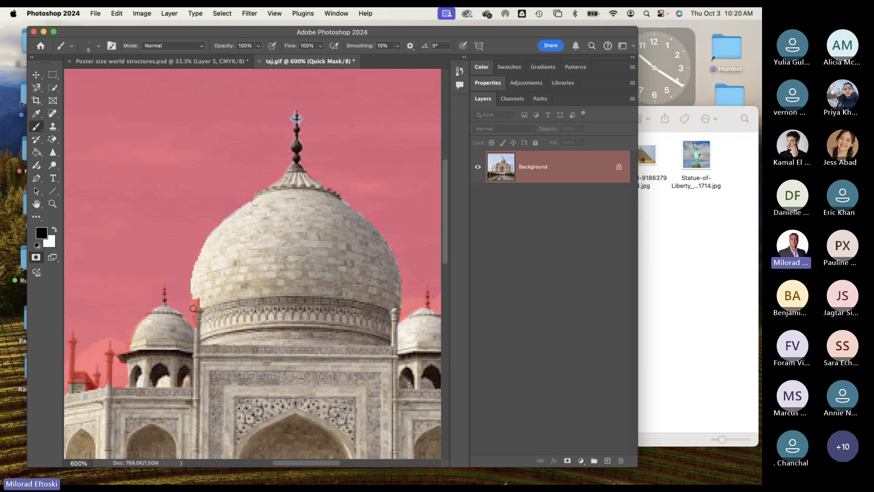
pyautogui.press('x')
pyautogui.moveTo(194, 294)
pyautogui.mouseDown()
pyautogui.moveTo(195, 327)
pyautogui.moveTo(202, 305)
pyautogui.mouseUp()
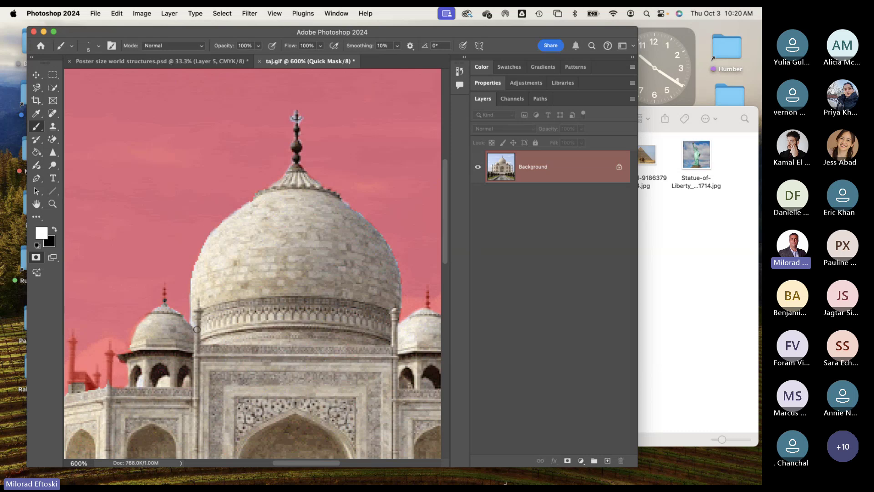
# Step: Leave Quick Mask mode and copy the selected Taj Mahal into Poster size world structures.psd
pyautogui.press('super+minus')
pyautogui.press('super+minus')
pyautogui.press('super+minus')
pyautogui.press('super+minus')
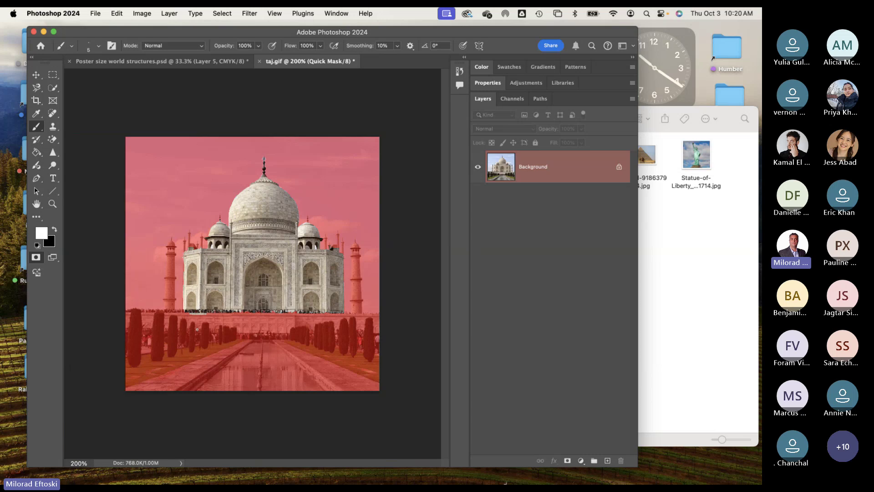
pyautogui.press('q')
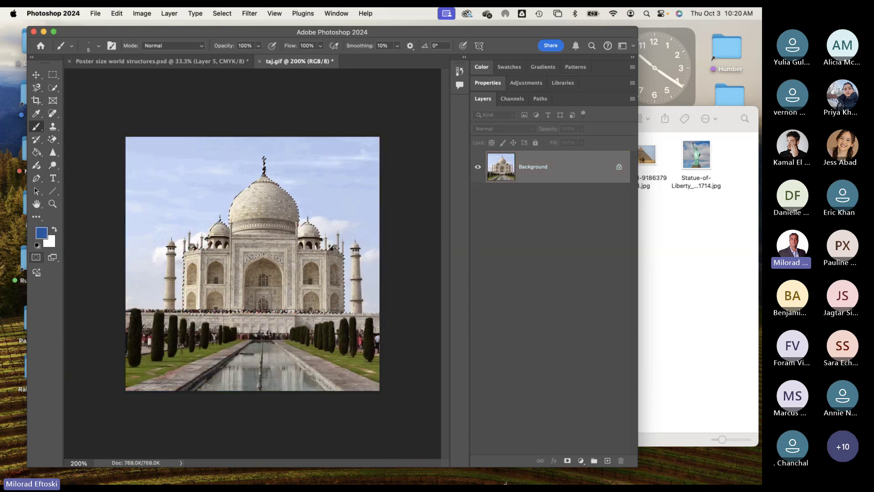
pyautogui.press('super+c')
pyautogui.click(160, 61)
pyautogui.press('v')
pyautogui.press('super+v')
# Step: Position the Taj Mahal on the island, nudging it right until it is centred behind the end of the boardwalk
pyautogui.moveTo(213, 236); pyautogui.dragTo(207, 235)
pyautogui.click(207, 235)
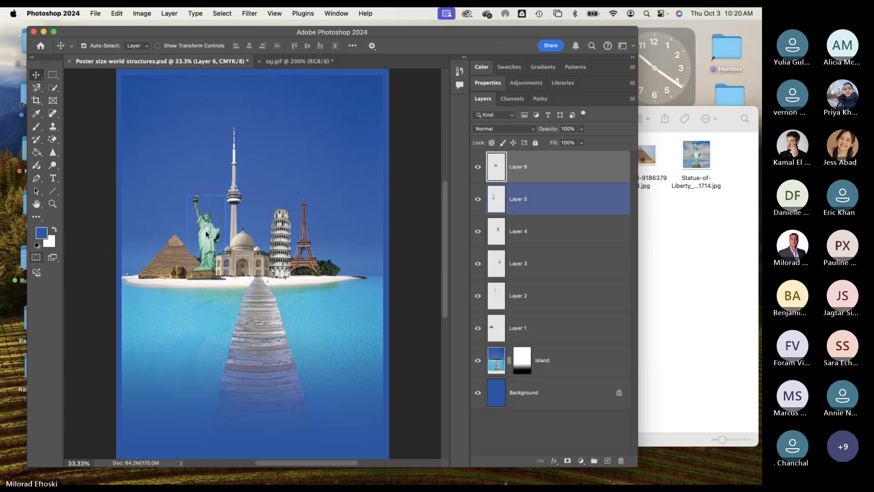
pyautogui.hotkey('shift', 'Right')
pyautogui.hotkey('shift', 'Right')
pyautogui.hotkey('shift', 'Right')
pyautogui.hotkey('shift', 'Right')
pyautogui.hotkey('shift', 'Right')
pyautogui.hotkey('shift', 'Right')
pyautogui.hotkey('shift', 'Right')
pyautogui.hotkey('shift', 'Right')
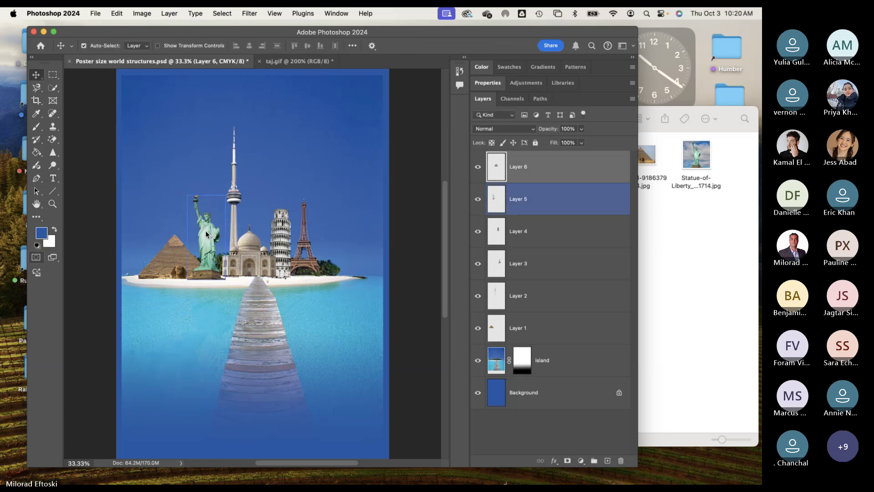
pyautogui.press('Right')
pyautogui.press('Right')
pyautogui.press('Right')
pyautogui.press('Right')
pyautogui.press('Right')
pyautogui.press('Right')
pyautogui.press('Right')
pyautogui.press('Right')
pyautogui.press('Right')
pyautogui.press('Right')
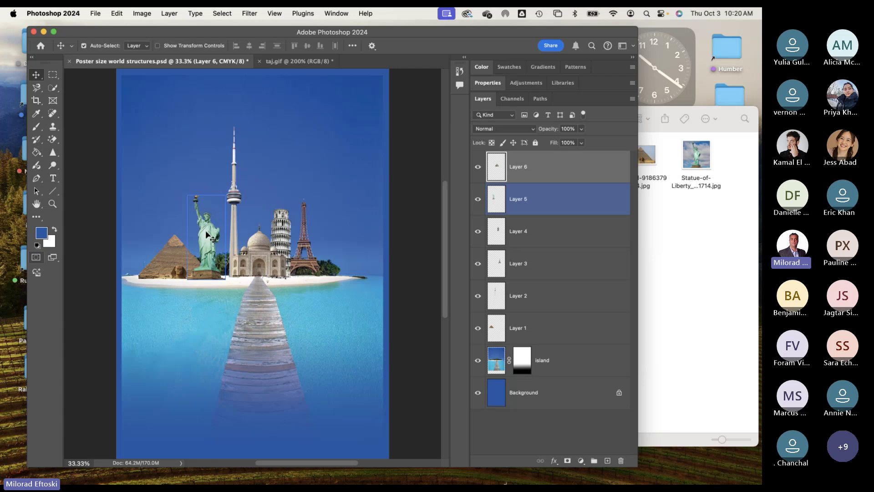
# Step: Select the CN Tower and nudge it slightly left into the gap between the Statue of Liberty and the Taj Mahal
pyautogui.click(255, 192)
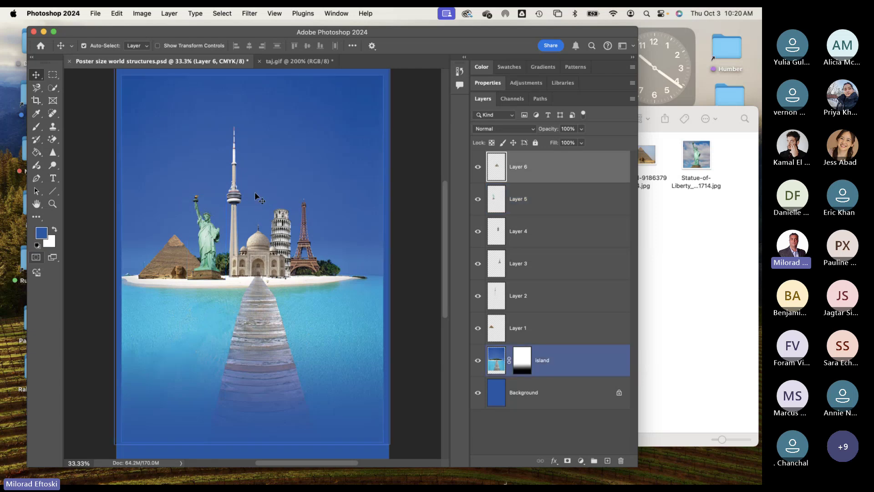
pyautogui.click(236, 196)
pyautogui.press('Left')
pyautogui.press('Left')
pyautogui.press('Left')
pyautogui.press('Left')
pyautogui.press('Left')
pyautogui.press('Left')
pyautogui.press('Left')
pyautogui.press('Left')
pyautogui.press('Left')
pyautogui.press('Left')
pyautogui.press('Left')
pyautogui.press('Left')
pyautogui.press('Left')
pyautogui.press('Left')
pyautogui.press('Left')
pyautogui.press('Left')
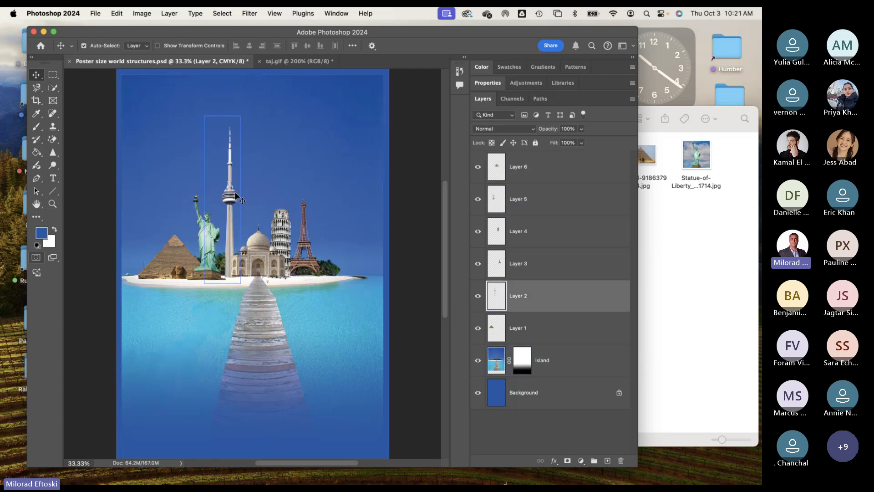
pyautogui.press('Right')
pyautogui.press('Right')
pyautogui.press('Right')
pyautogui.press('Right')
pyautogui.press('Right')
pyautogui.press('Right')
pyautogui.press('Right')
pyautogui.press('Right')
pyautogui.press('Right')
pyautogui.press('Right')
pyautogui.press('Right')
pyautogui.press('Right')
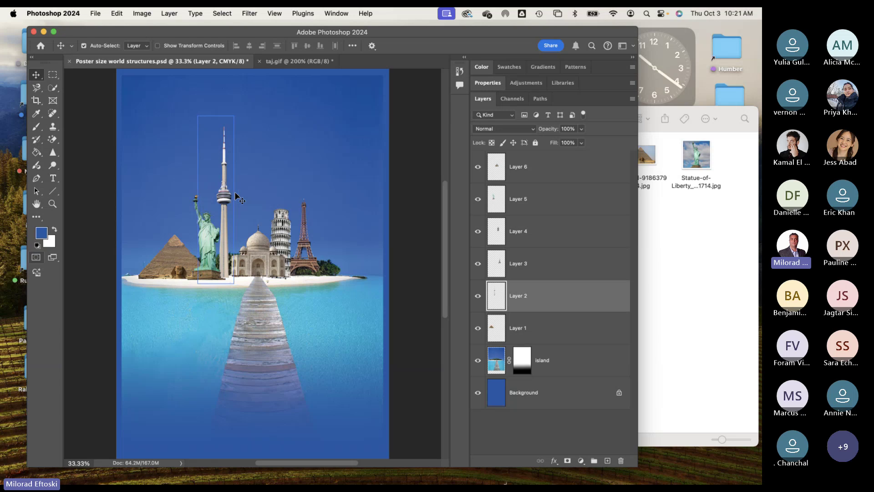
# Step: Select the Statue of Liberty and nudge it slightly right, closer to the CN Tower
pyautogui.click(200, 225)
pyautogui.click(202, 225)
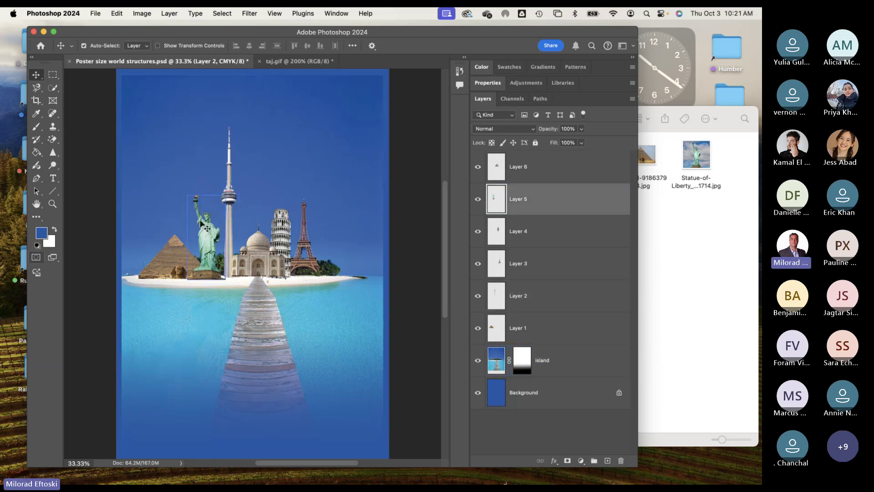
pyautogui.press('Right')
pyautogui.press('Right')
pyautogui.press('Right')
pyautogui.press('Right')
pyautogui.press('Right')
pyautogui.press('Right')
pyautogui.press('Right')
pyautogui.press('Right')
pyautogui.press('Right')
pyautogui.press('Right')
pyautogui.press('Right')
pyautogui.press('Right')
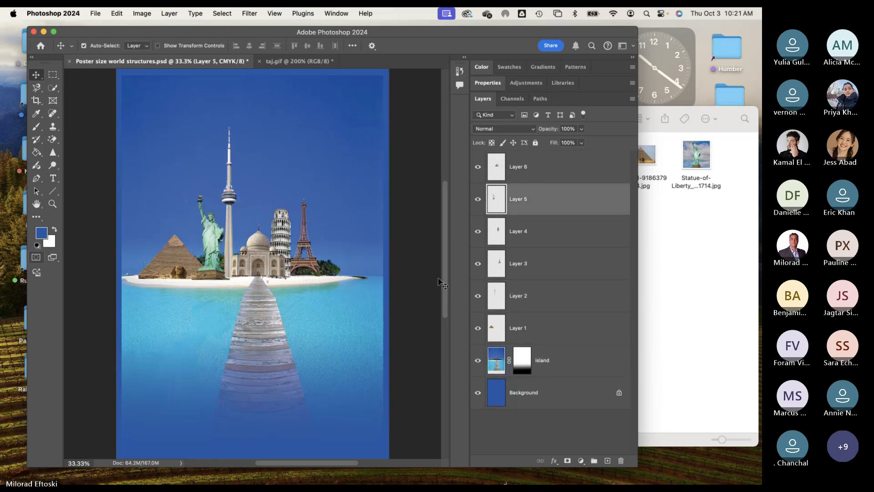
pyautogui.click(536, 369)
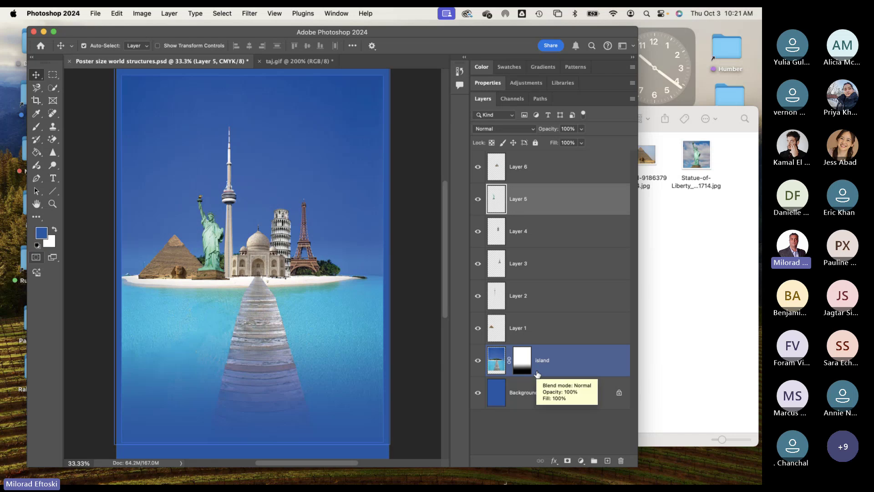
pyautogui.press('super+minus')
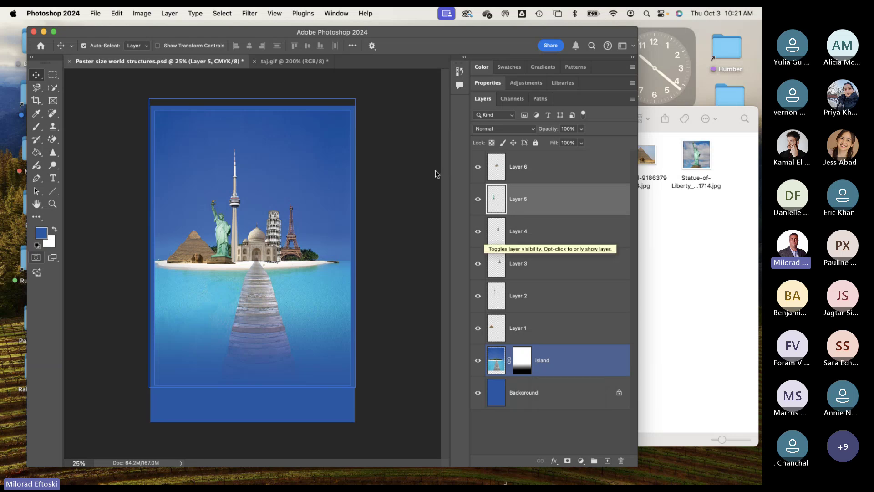
pyautogui.moveTo(492, 196); pyautogui.dragTo(372, 228)
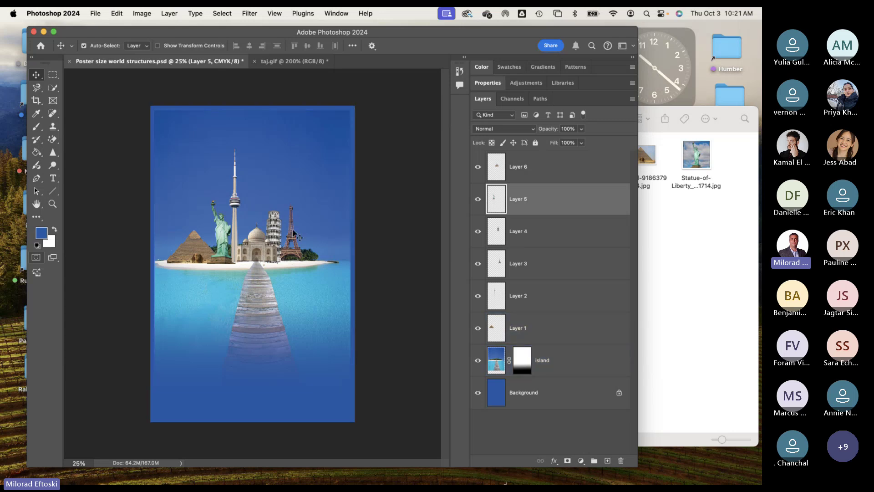
# Step: Minimize the buildings folder window, switch to Chrome, search Google Images for "earth" and preview the WorldAtlas picture
pyautogui.moveTo(294, 234); pyautogui.dragTo(706, 247)
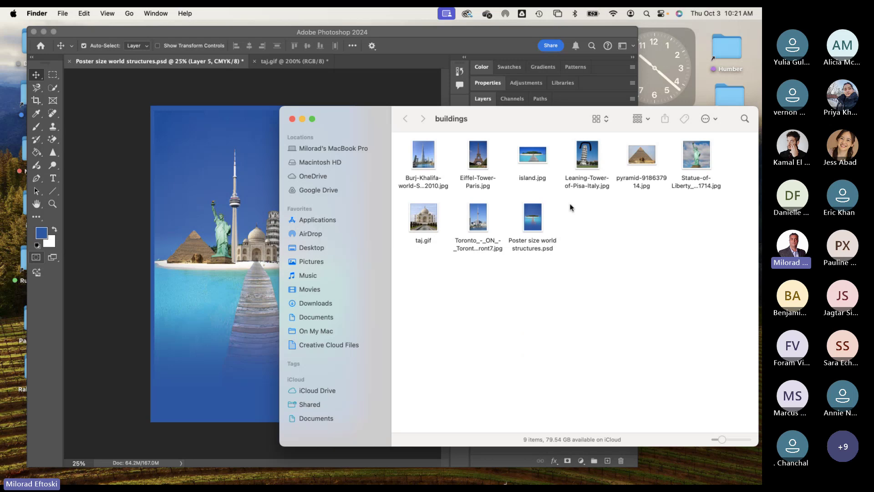
pyautogui.click(303, 120)
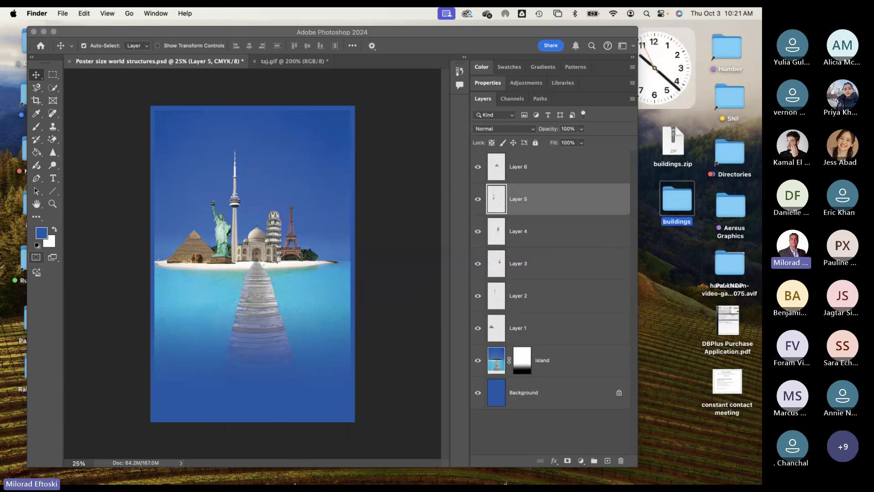
pyautogui.click(102, 473)
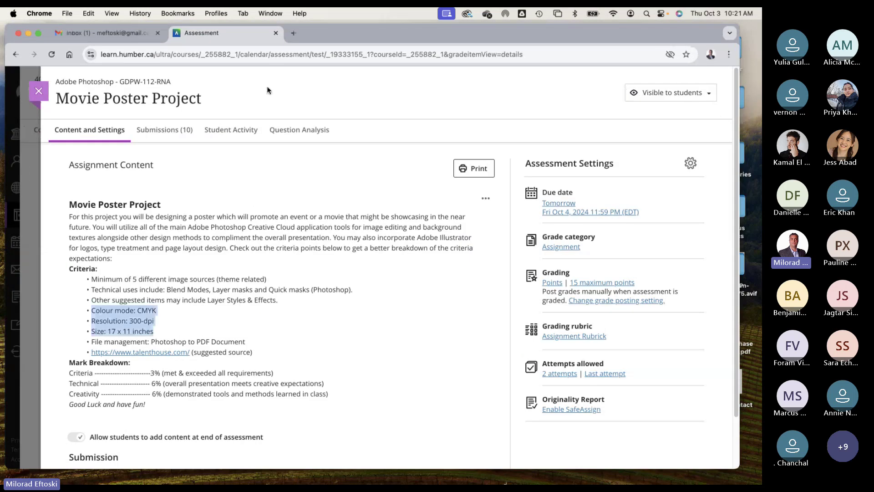
pyautogui.click(291, 33)
pyautogui.click(253, 222)
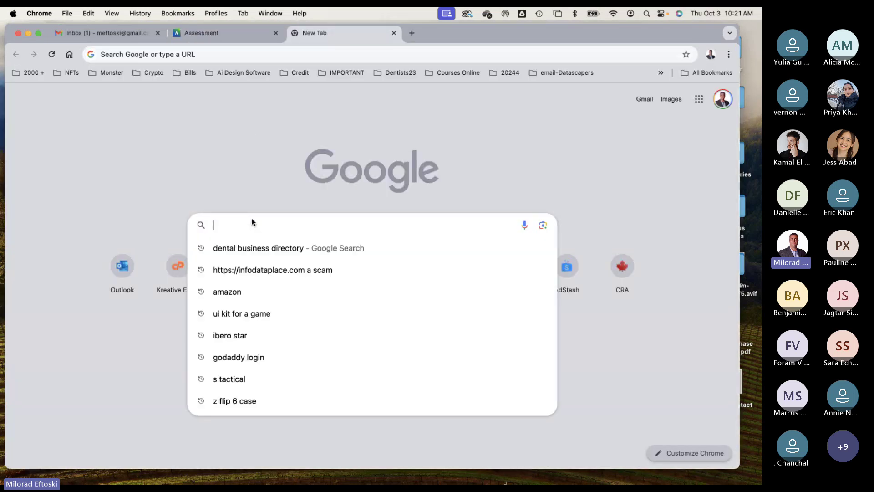
pyautogui.write('earth')
pyautogui.press('Return')
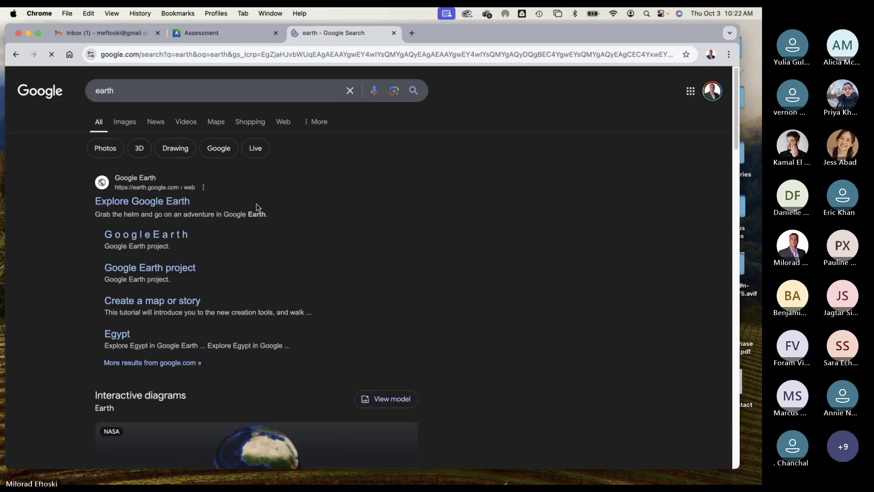
pyautogui.click(124, 121)
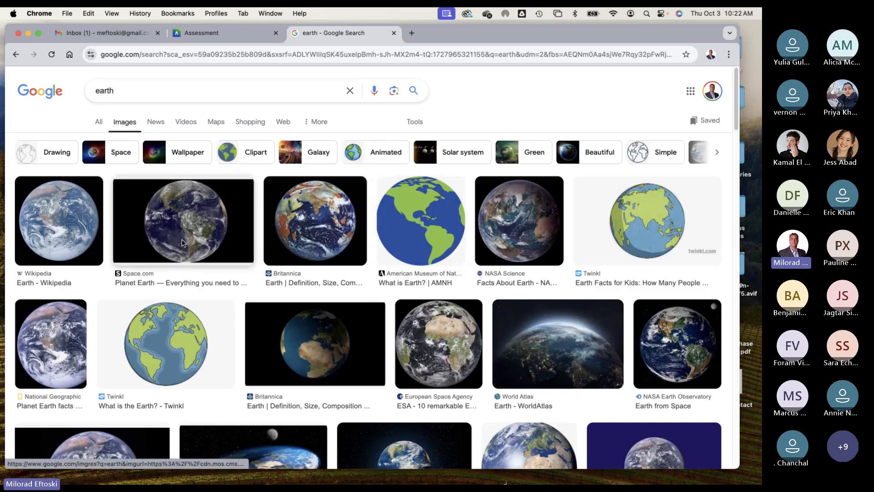
pyautogui.click(545, 360)
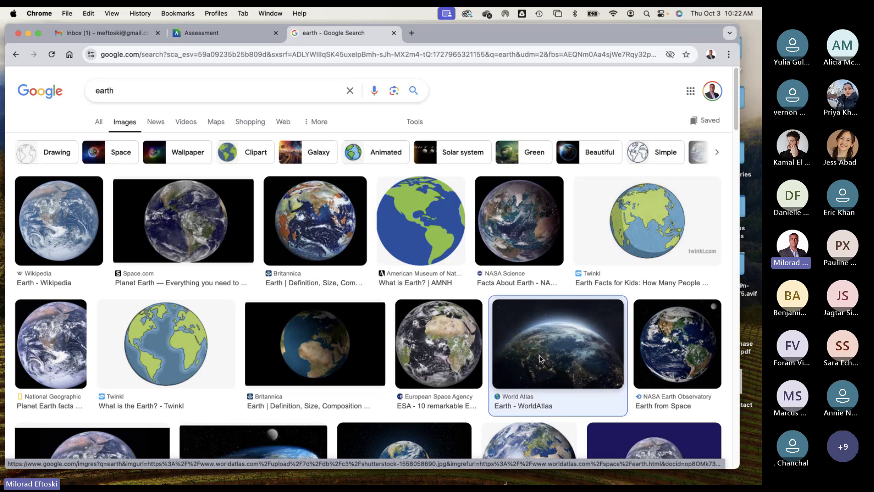
pyautogui.press('super+Tab')
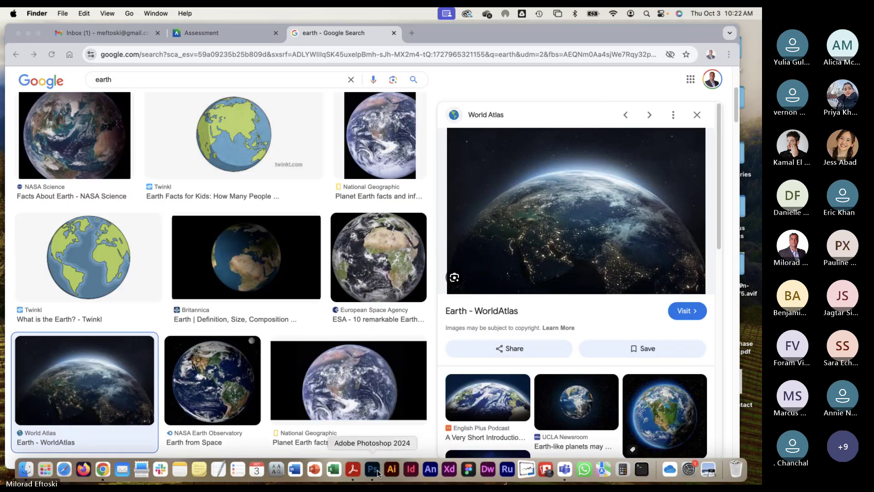
pyautogui.click(372, 469)
pyautogui.press('super+Tab')
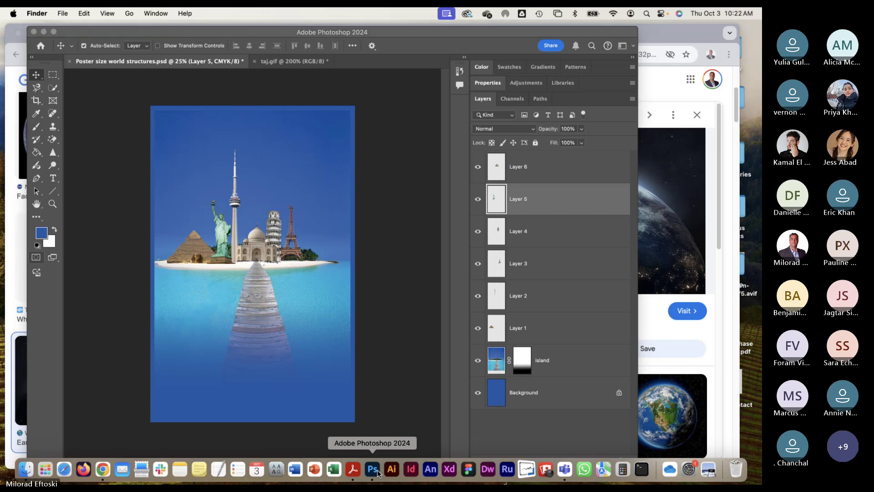
pyautogui.click(642, 325)
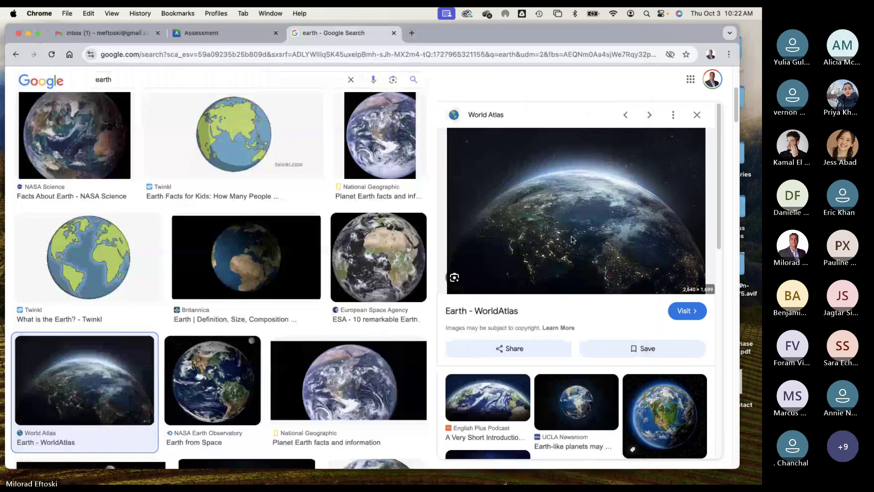
pyautogui.rightClick(569, 235)
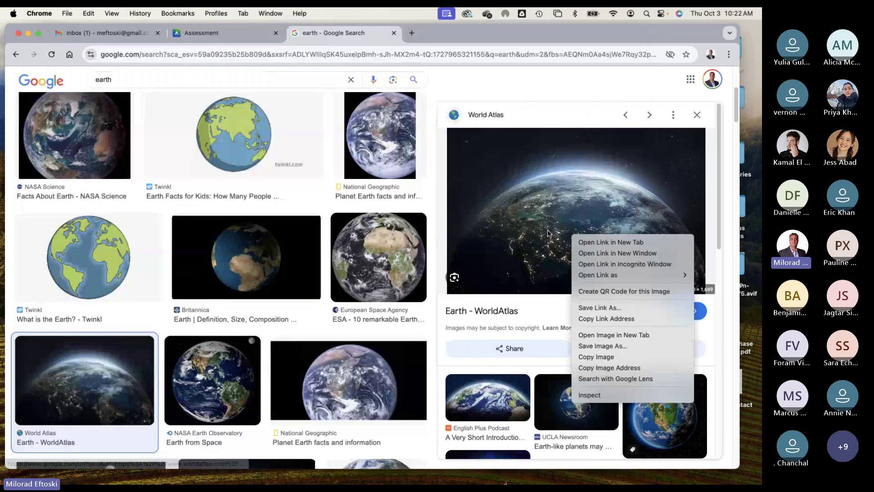
pyautogui.click(608, 348)
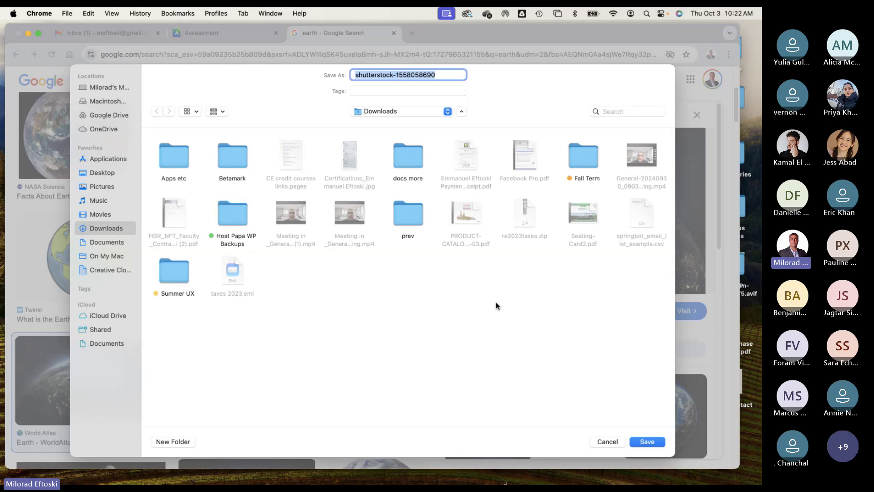
pyautogui.press('super+shift+d')
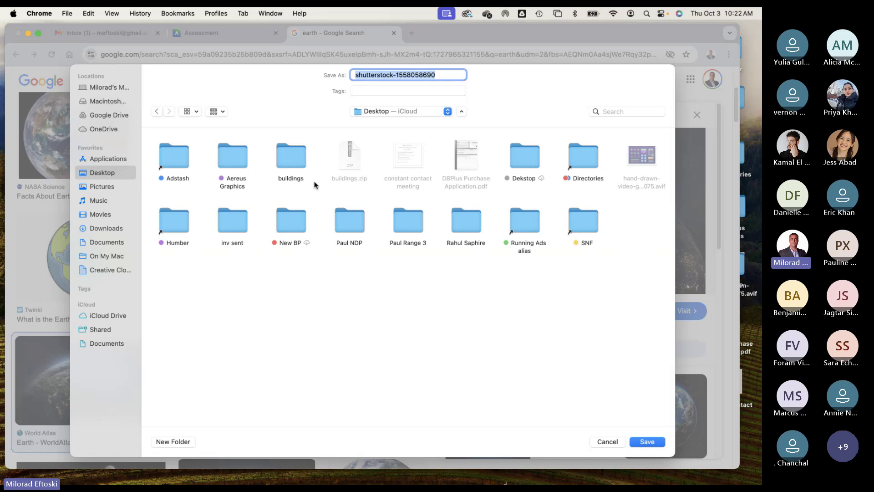
pyautogui.doubleClick(289, 157)
pyautogui.click(647, 441)
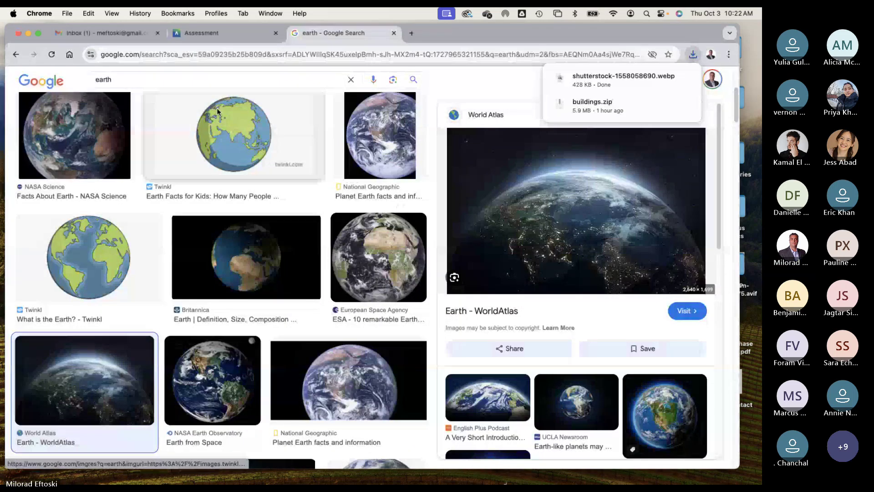
# Step: Switch to Photoshop and place shutterstock-1558058690.webp as an embedded image, with its lower edge along the island's horizon
pyautogui.click(27, 34)
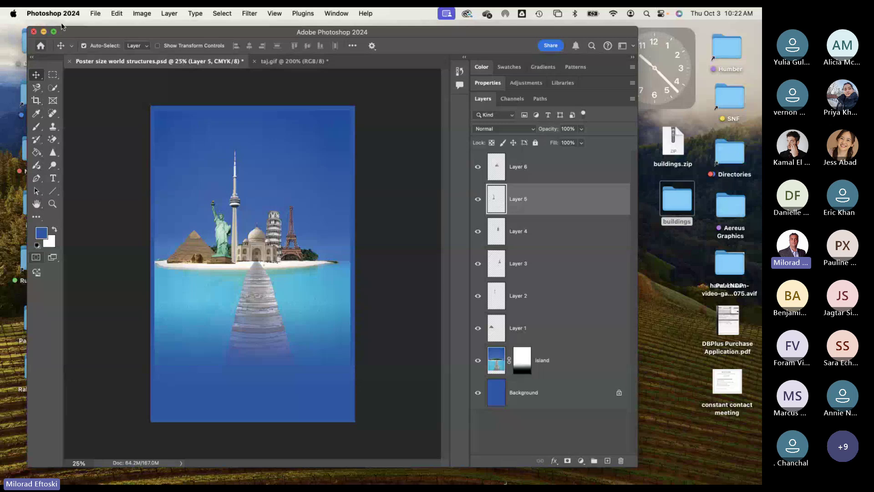
pyautogui.click(95, 14)
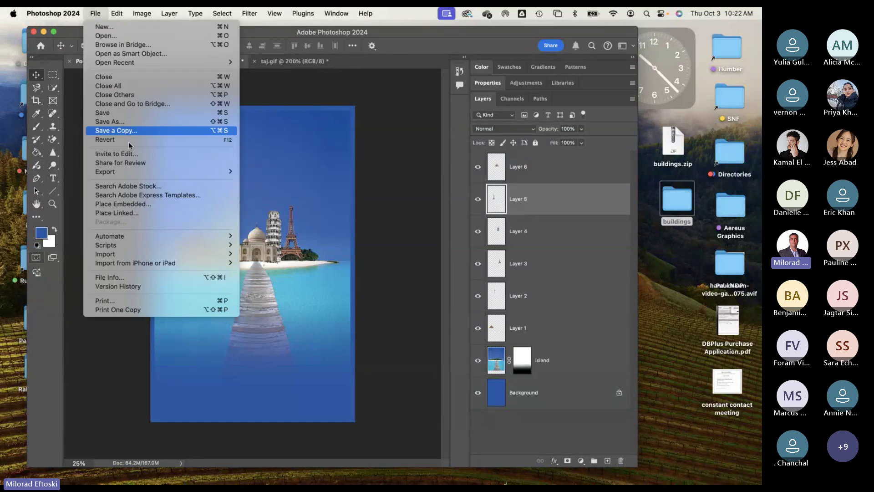
pyautogui.click(143, 205)
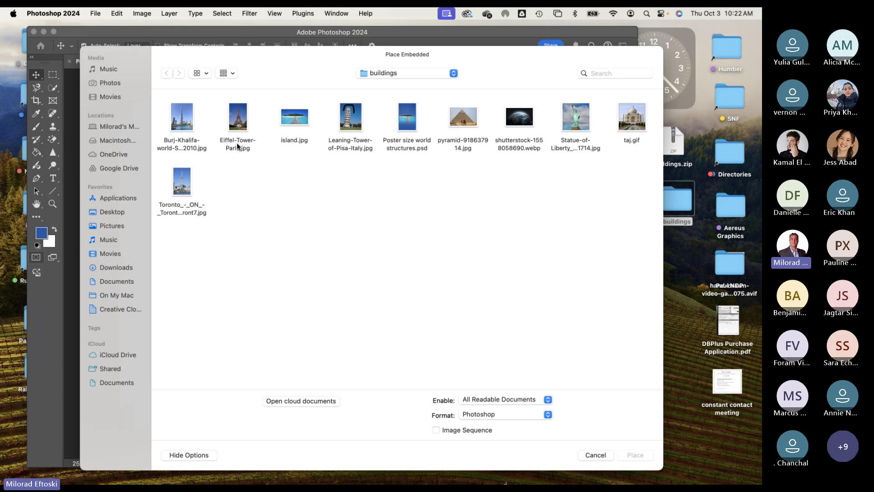
pyautogui.doubleClick(523, 119)
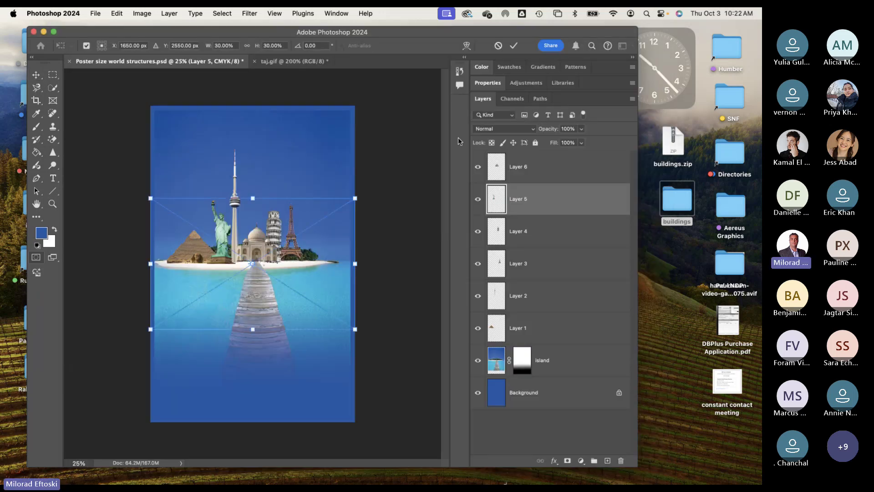
pyautogui.moveTo(339, 210)
pyautogui.mouseDown()
pyautogui.moveTo(343, 137)
pyautogui.moveTo(346, 196)
pyautogui.mouseUp()
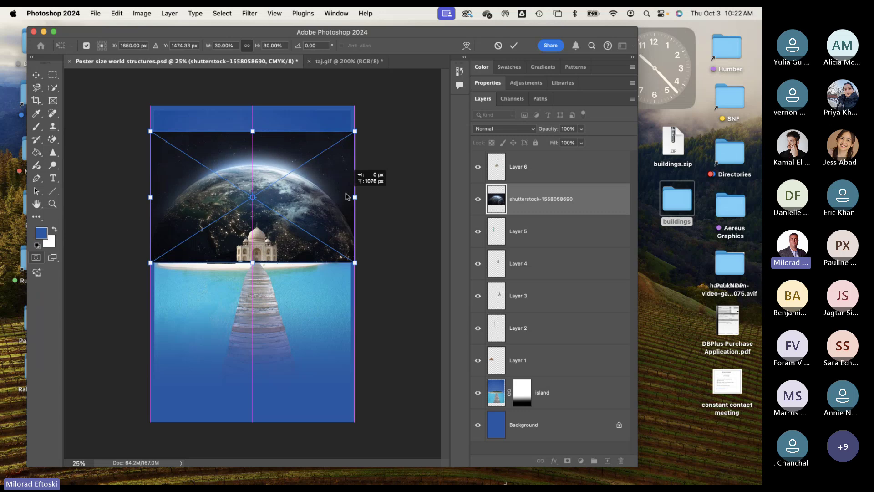
pyautogui.press('Return')
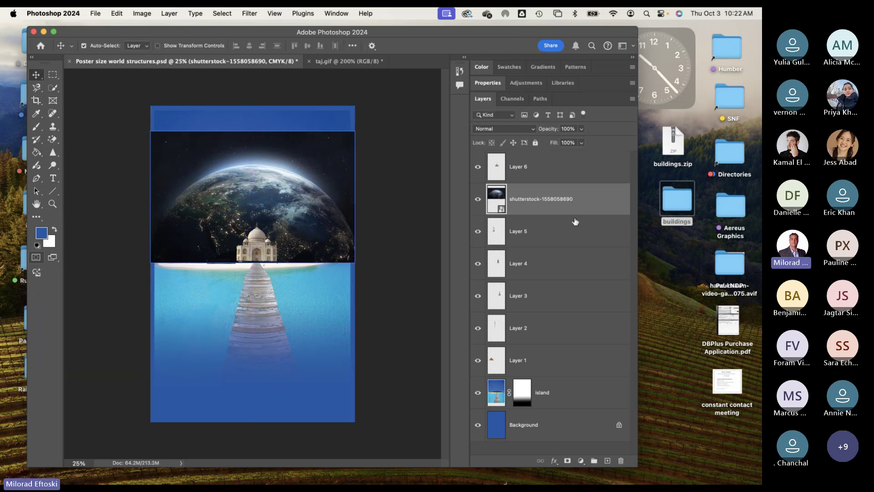
# Step: Move the Earth layer directly above the island layer, behind all landmarks, and nudge the image slightly up
pyautogui.moveTo(598, 213); pyautogui.dragTo(582, 355)
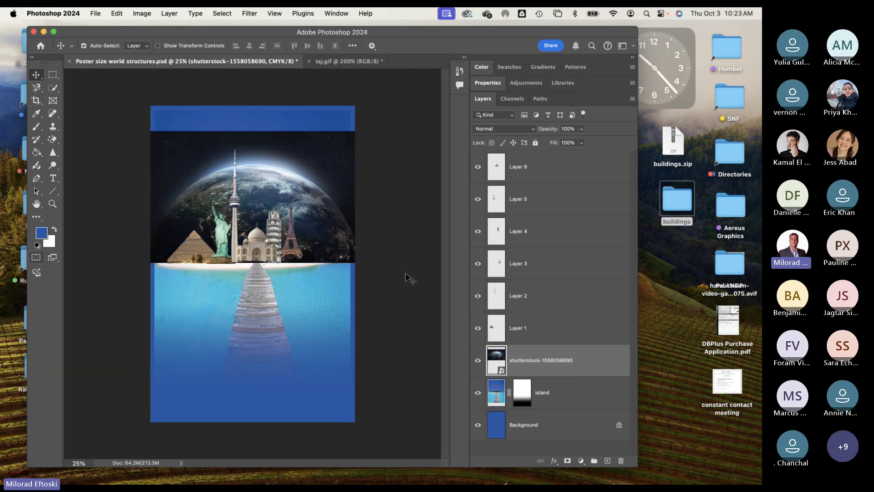
pyautogui.hotkey('shift', 'Up')
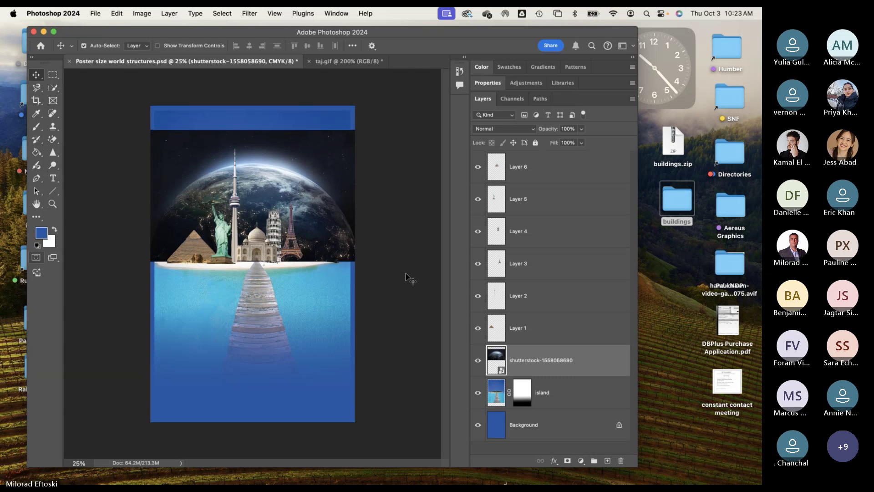
pyautogui.hotkey('shift', 'Up')
pyautogui.hotkey('shift', 'Down')
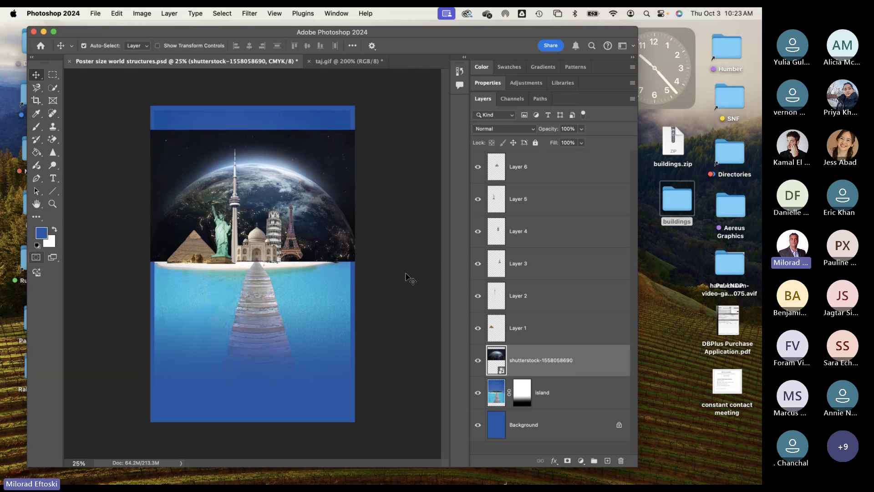
# Step: Set the Earth layer's blend mode to Screen and toggle its visibility to compare the effect
pyautogui.click(509, 129)
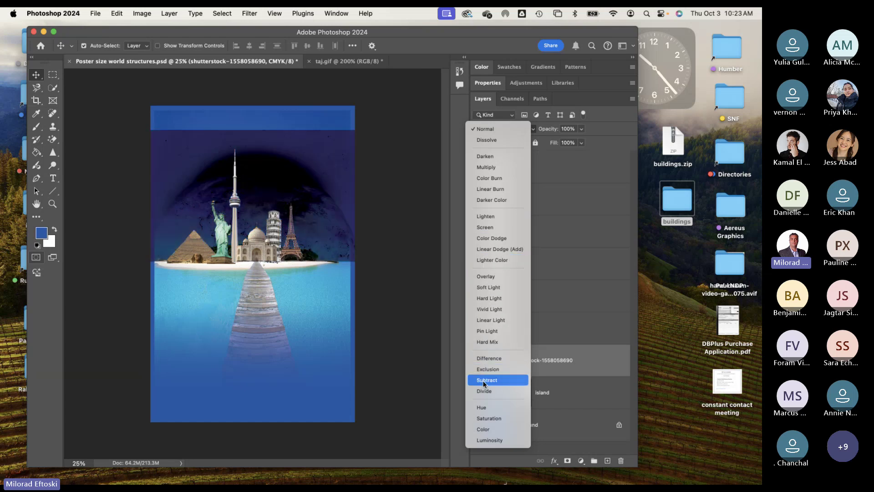
pyautogui.click(485, 228)
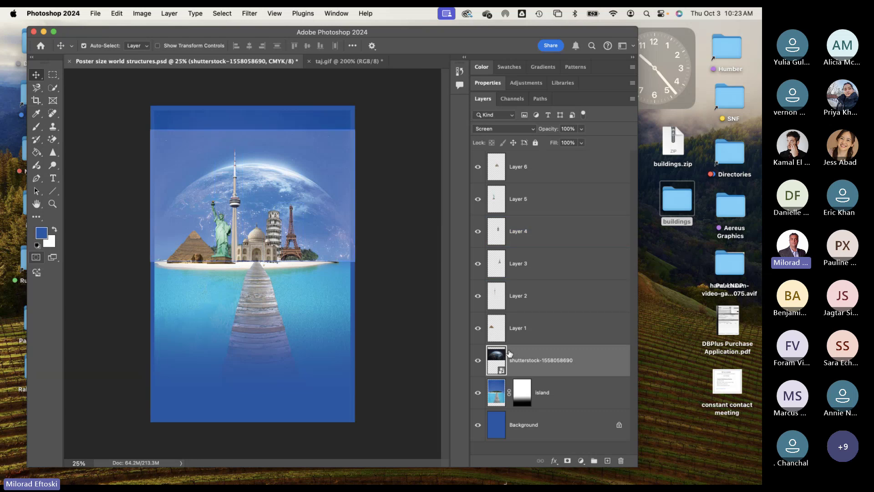
pyautogui.click(479, 361)
pyautogui.click(479, 360)
pyautogui.click(479, 361)
pyautogui.click(479, 360)
pyautogui.click(53, 76)
pyautogui.rightClick(53, 75)
pyautogui.click(78, 83)
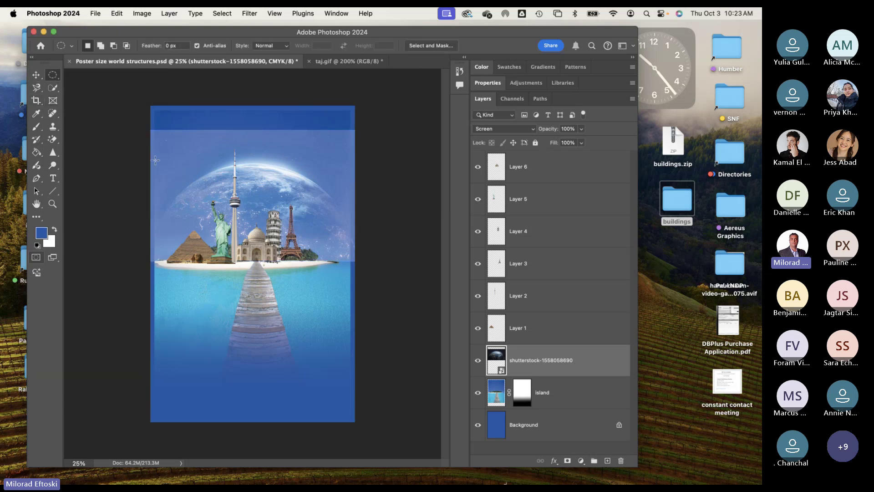
pyautogui.moveTo(154, 154); pyautogui.dragTo(353, 346)
pyautogui.moveTo(310, 300); pyautogui.dragTo(310, 307)
pyautogui.hotkey('ctrl', 'j')
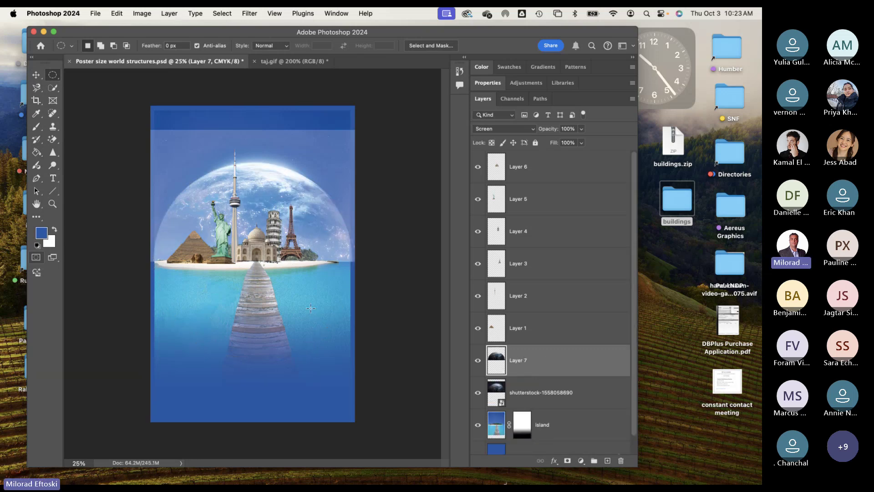
pyautogui.click(506, 383)
pyautogui.press('BackSpace')
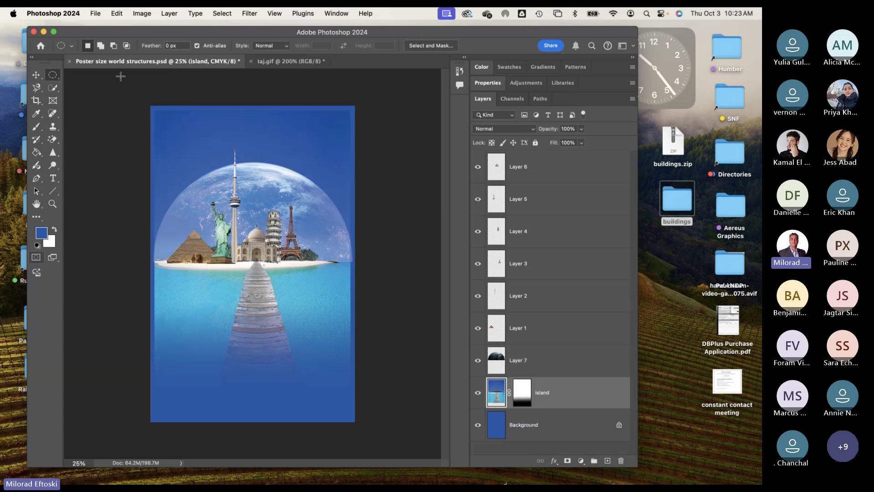
pyautogui.click(37, 75)
pyautogui.moveTo(197, 186); pyautogui.dragTo(209, 161)
pyautogui.press('super+z')
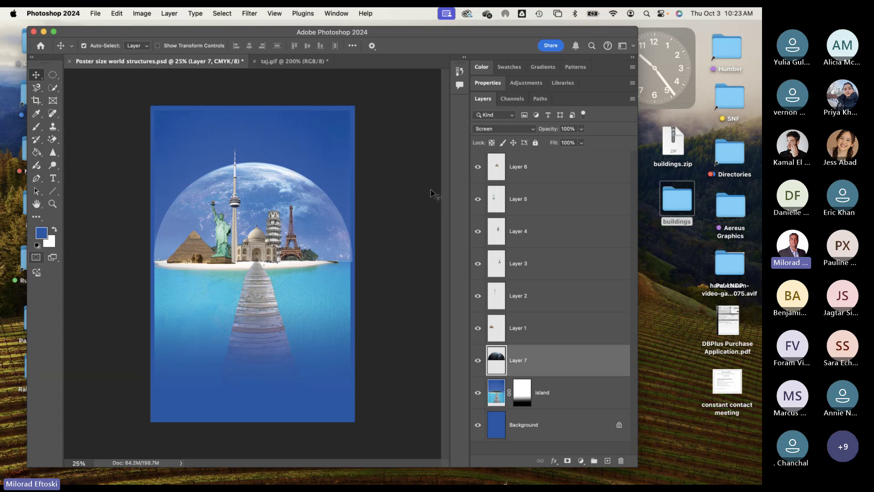
pyautogui.click(505, 130)
pyautogui.click(505, 130)
pyautogui.click(354, 303)
pyautogui.click(354, 303)
# Step: Check the poster's print width, height and resolution in the Image Size settings without changing them
pyautogui.click(141, 14)
pyautogui.click(168, 89)
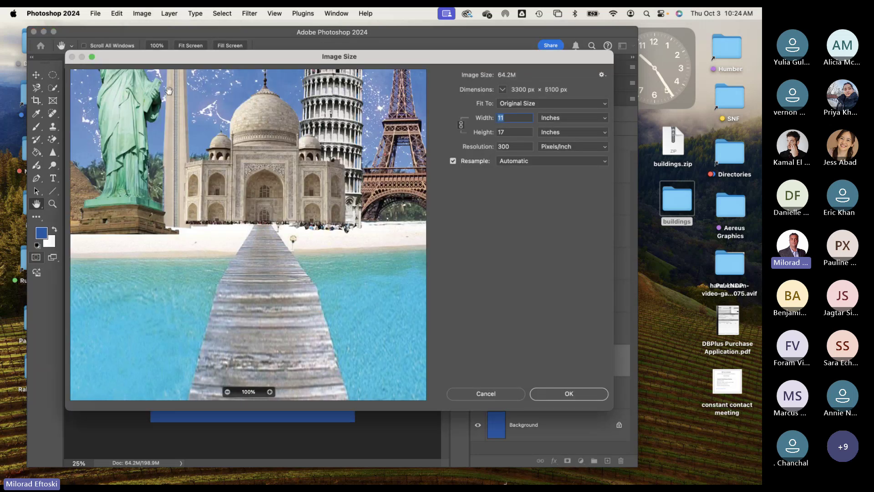
pyautogui.click(484, 393)
pyautogui.click(513, 172)
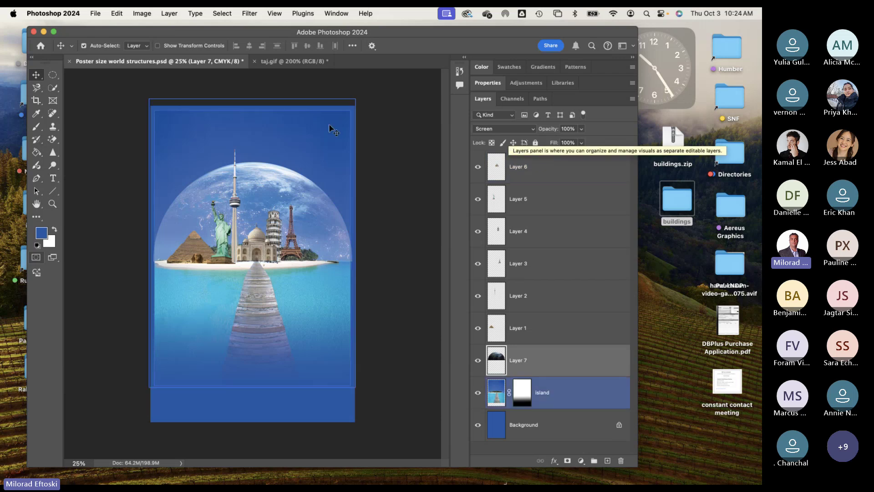
# Step: Check the poster's canvas size in inches, leaving the canvas dimensions unchanged
pyautogui.click(142, 14)
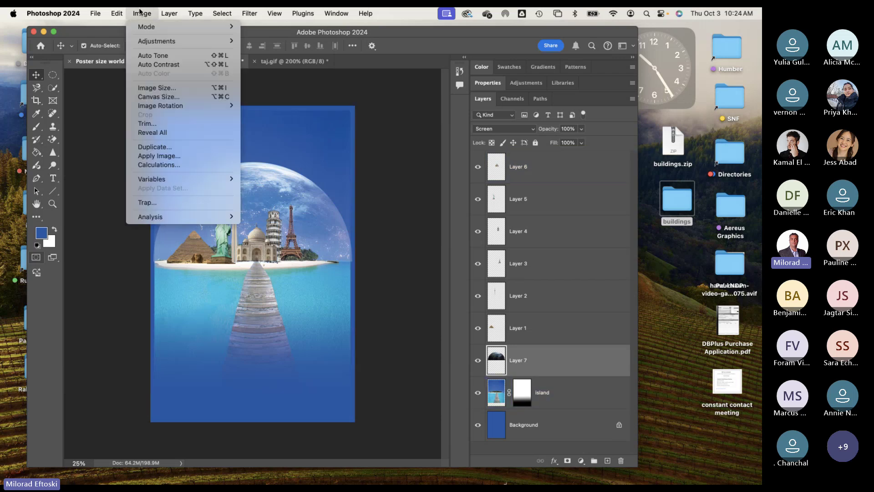
pyautogui.click(154, 97)
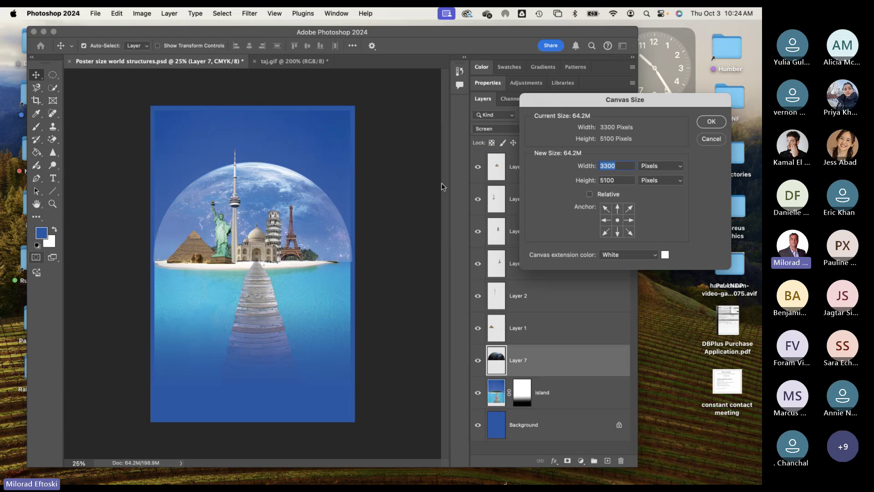
pyautogui.click(659, 169)
pyautogui.click(660, 174)
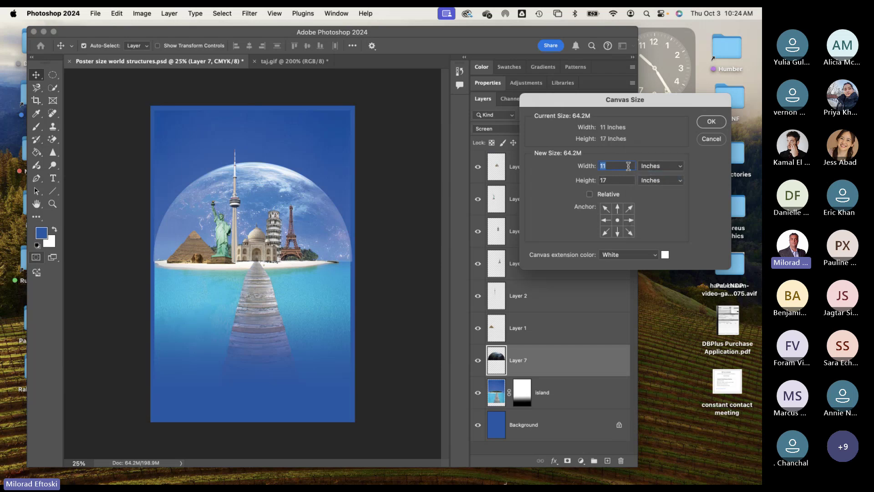
pyautogui.click(619, 166)
pyautogui.click(701, 140)
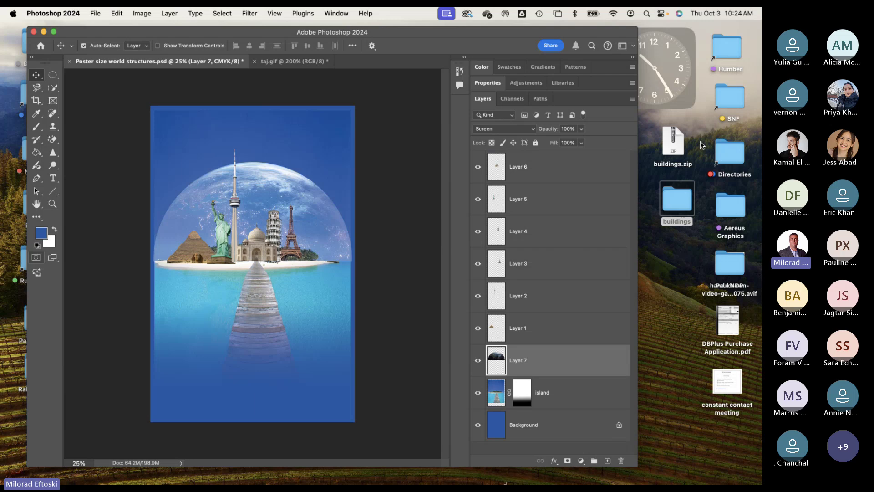
# Step: Switch to Finder and preview Full Page Advert Resins.pdf from the Resins Ad folder inside SNF's Whats New 24 folder
pyautogui.doubleClick(733, 94)
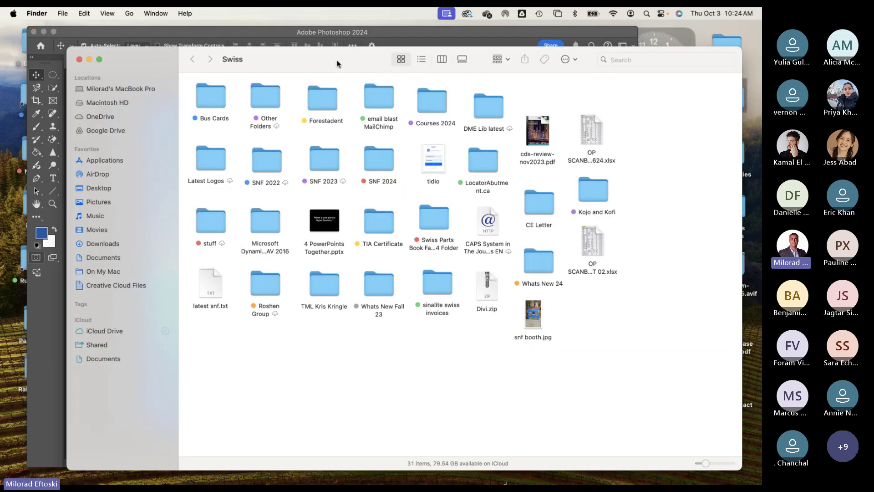
pyautogui.moveTo(336, 63); pyautogui.dragTo(329, 59)
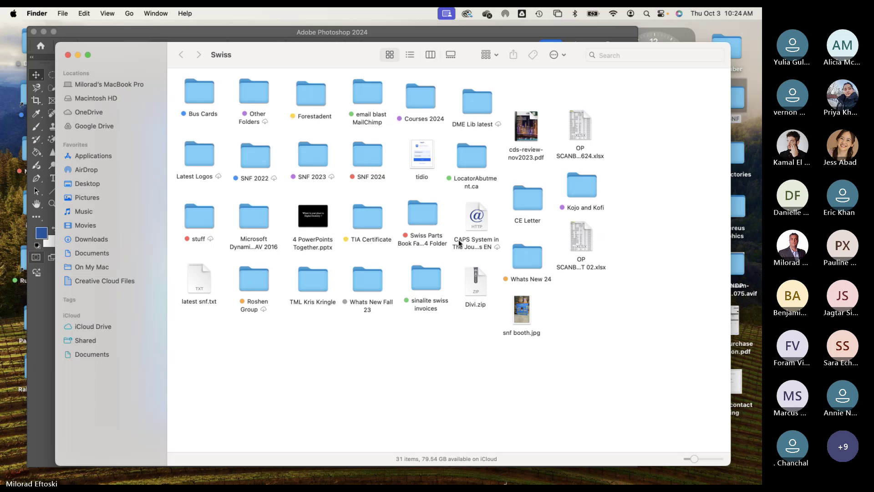
pyautogui.doubleClick(517, 257)
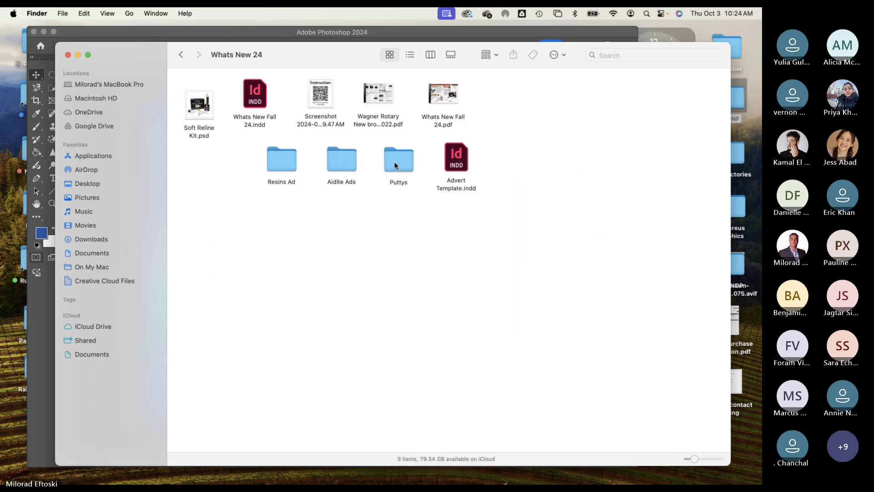
pyautogui.doubleClick(279, 159)
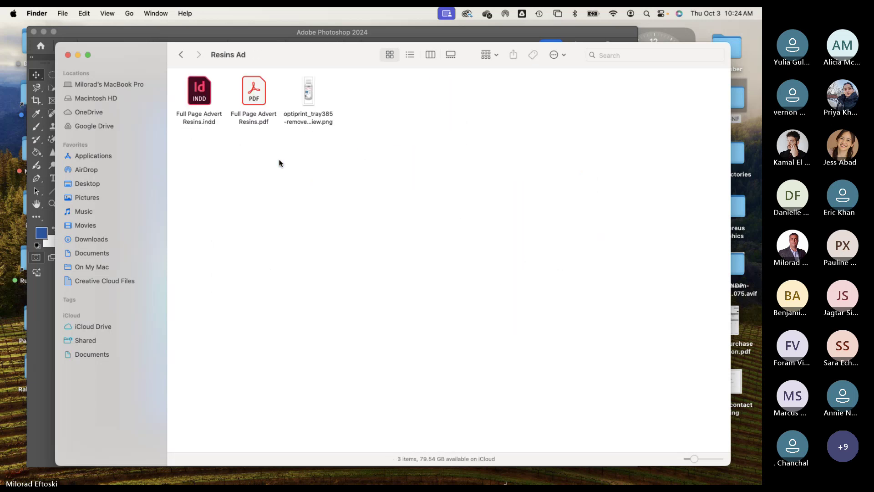
pyautogui.click(257, 103)
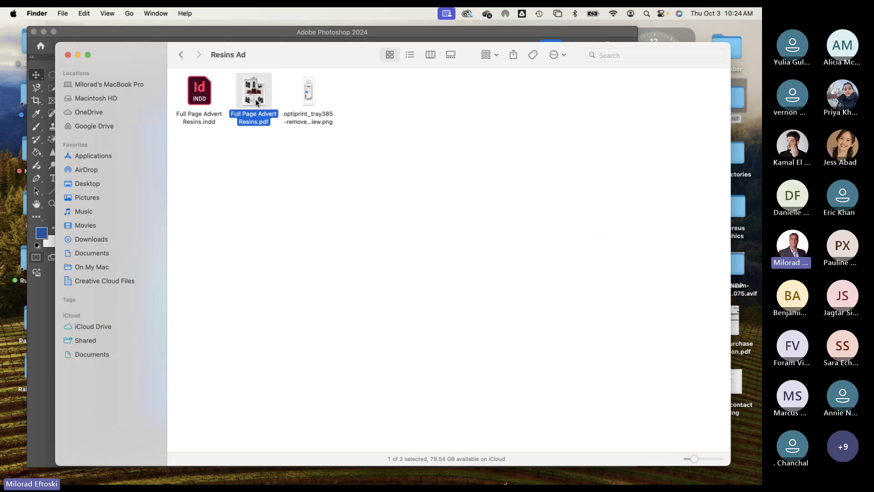
pyautogui.press('space')
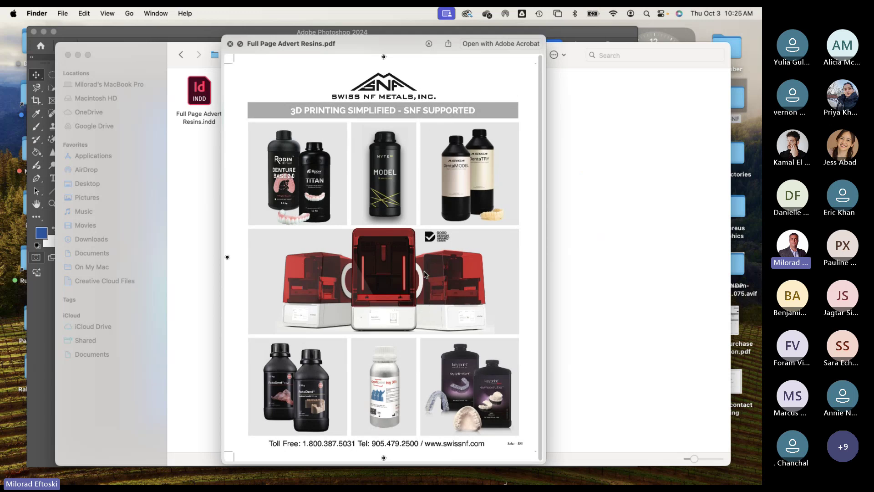
pyautogui.press('space')
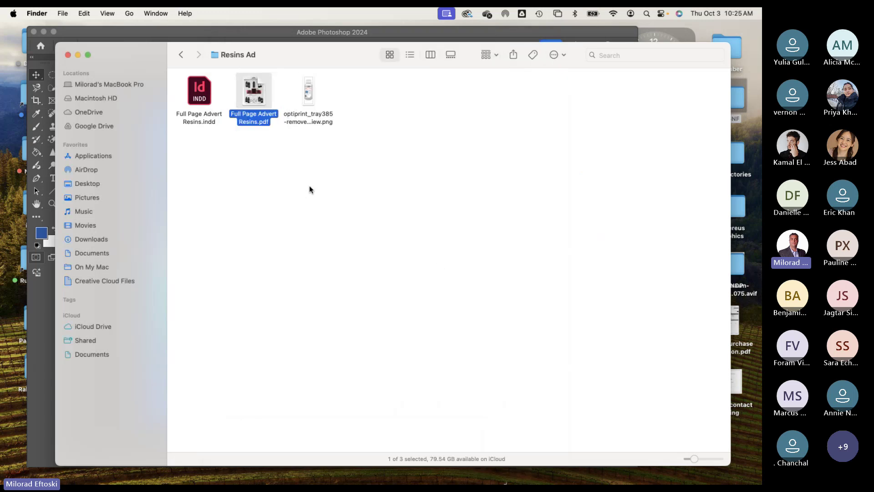
# Step: Preview Family EcoPack23+Frog3 Half.pdf from Documents, in the Latest Advert folder under MIC and Micrylium Latest
pyautogui.click(181, 55)
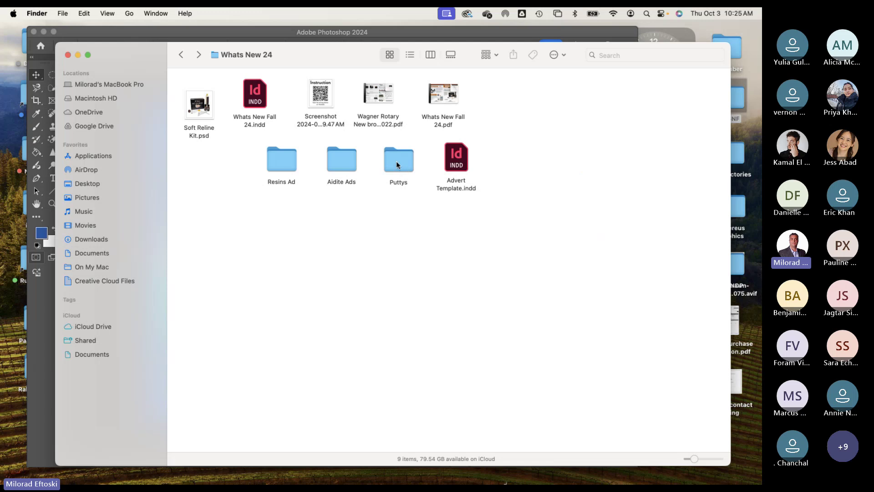
pyautogui.click(181, 55)
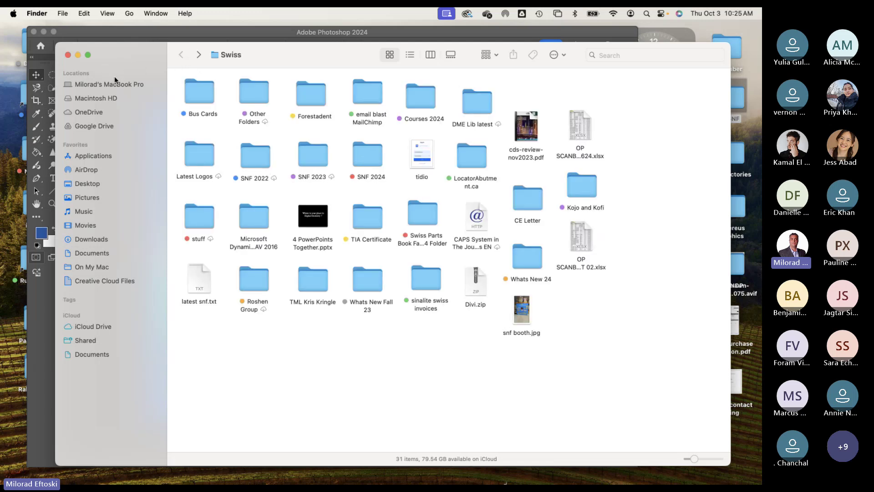
pyautogui.click(93, 253)
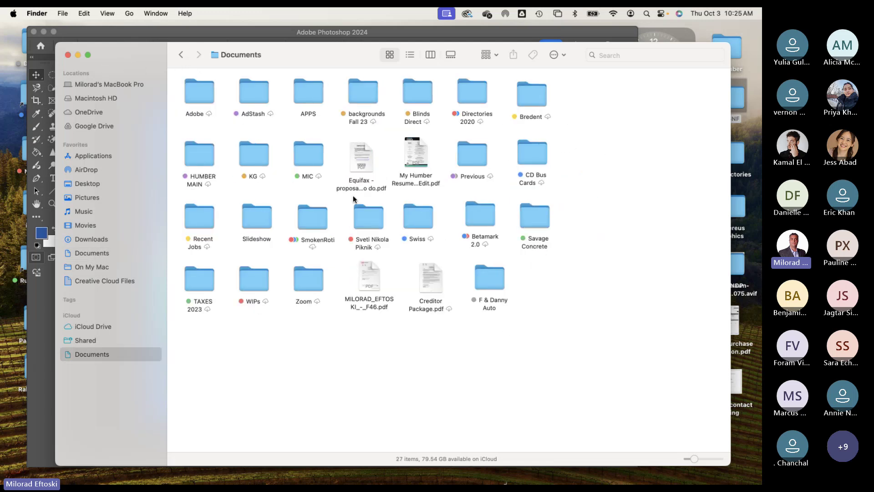
pyautogui.doubleClick(299, 151)
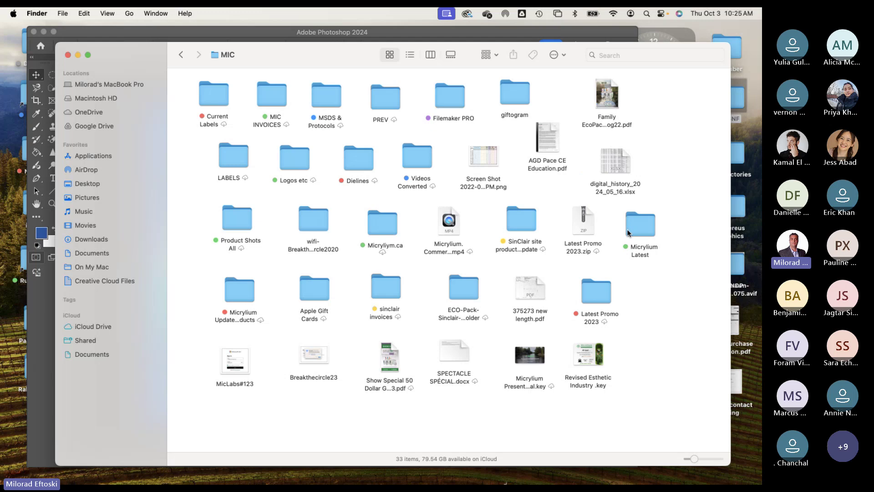
pyautogui.doubleClick(638, 226)
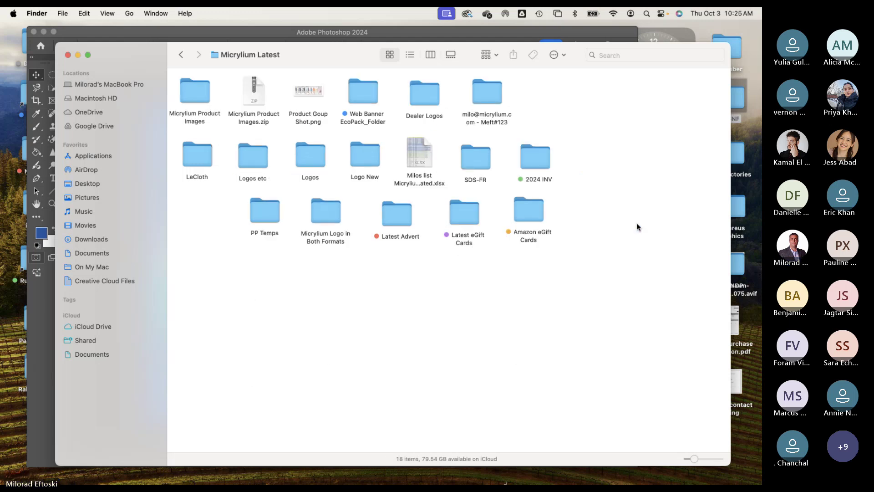
pyautogui.doubleClick(399, 212)
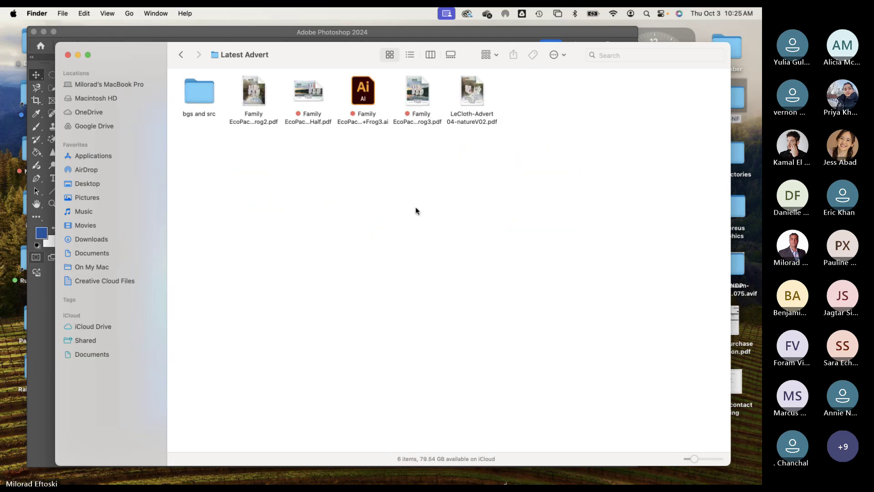
pyautogui.click(304, 92)
pyautogui.press('space')
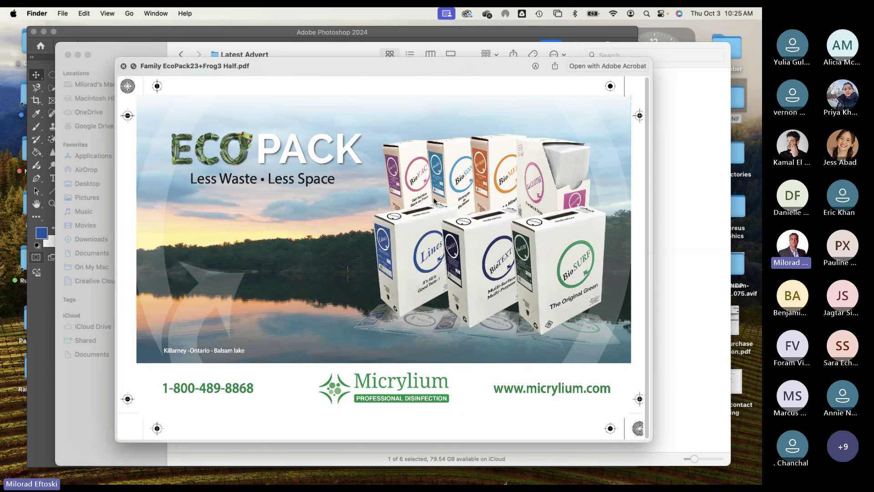
pyautogui.press('space')
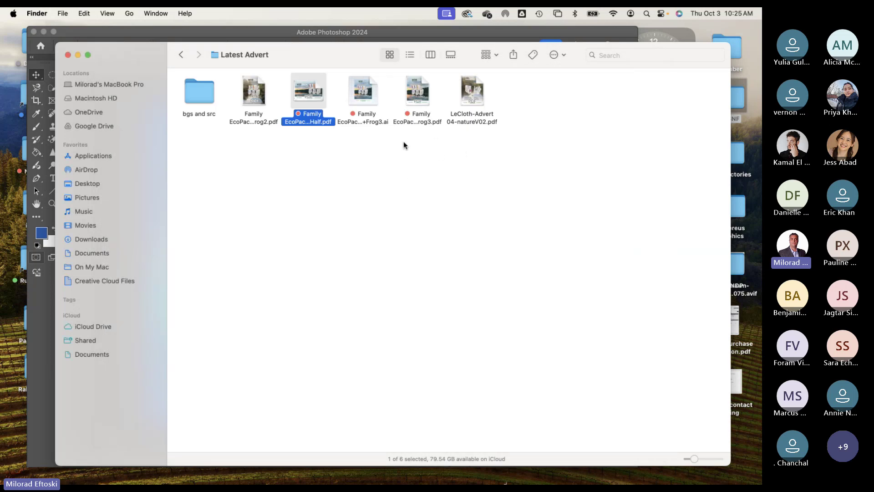
# Step: Preview the adverts from Family EcoPack23+Frog3.ai through LeCloth-Advert 04-natureV02.pdf, and close the Finder window
pyautogui.click(368, 104)
pyautogui.press('space')
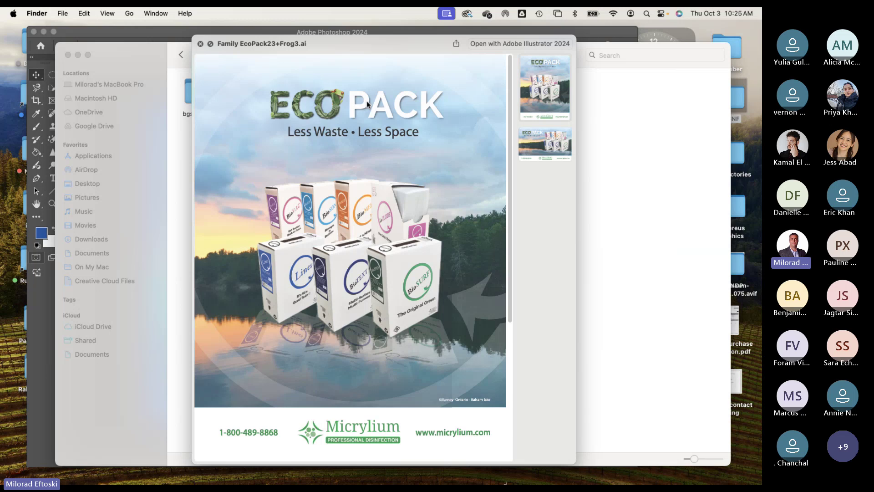
pyautogui.press('Right')
pyautogui.press('Right')
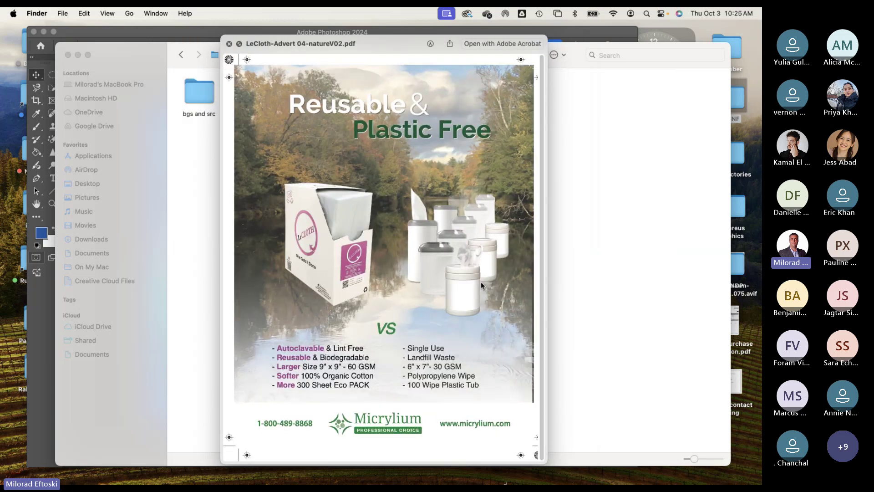
pyautogui.press('space')
pyautogui.click(181, 54)
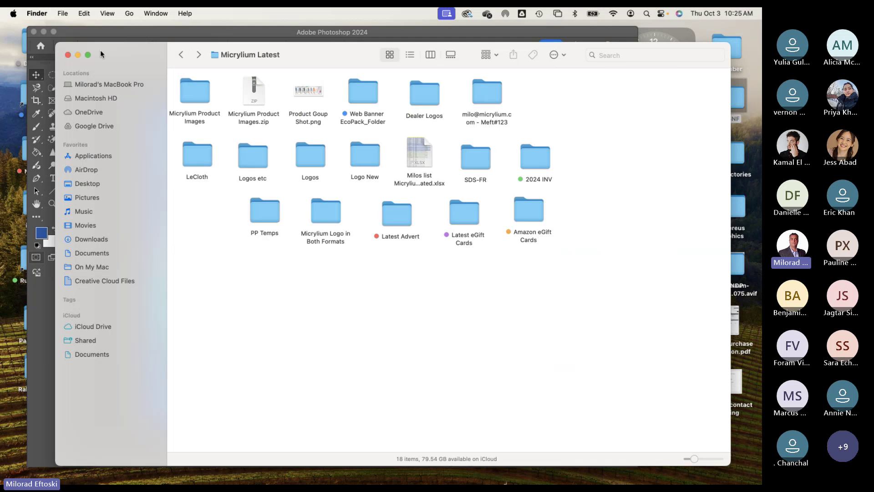
pyautogui.click(68, 55)
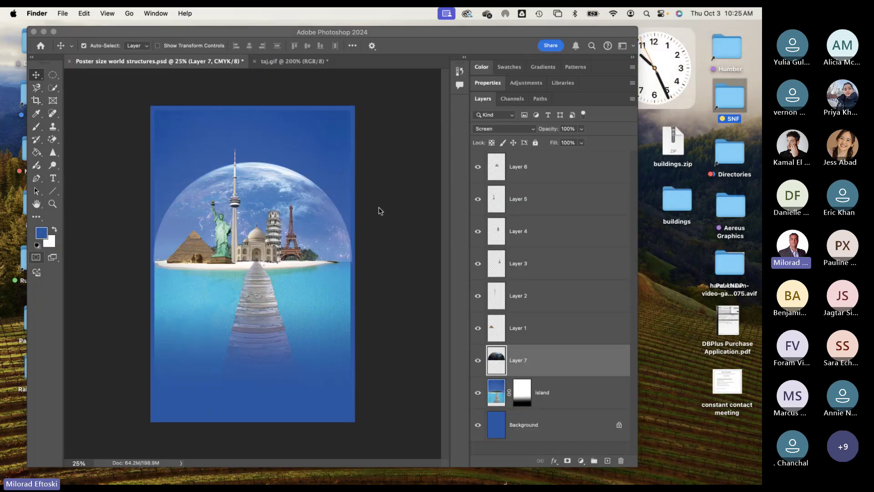
# Step: Return to Photoshop and save Poster size world structures.psd
pyautogui.click(64, 13)
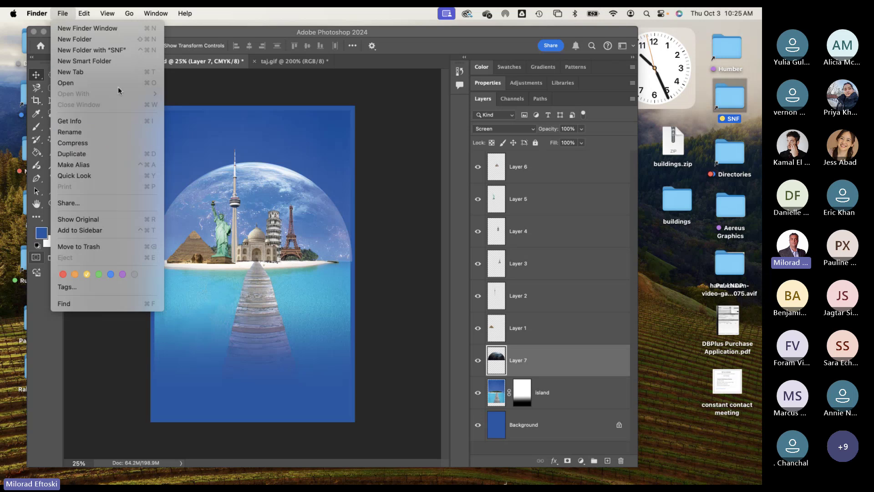
pyautogui.click(199, 77)
pyautogui.click(94, 13)
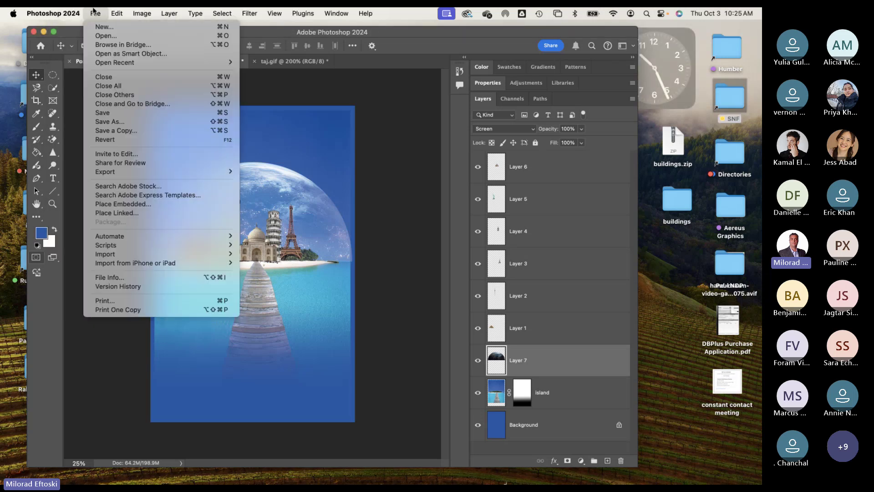
pyautogui.click(114, 113)
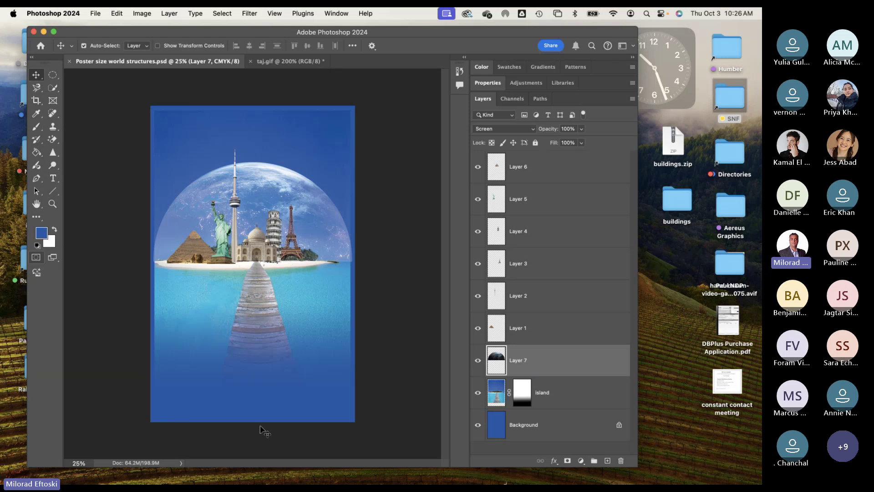
# Step: Try to add bleed with Image Size by adding 0.25 inches to the image width and 0.25 inches to its height
pyautogui.click(143, 13)
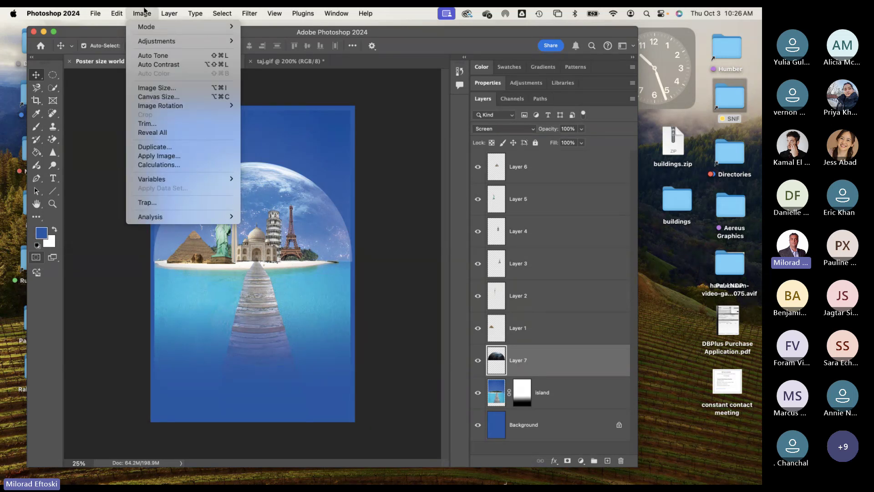
pyautogui.click(157, 88)
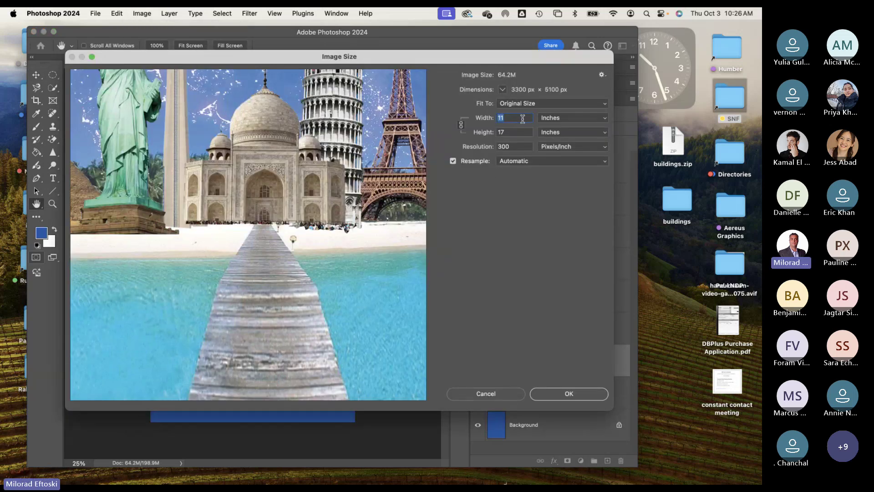
pyautogui.click(529, 121)
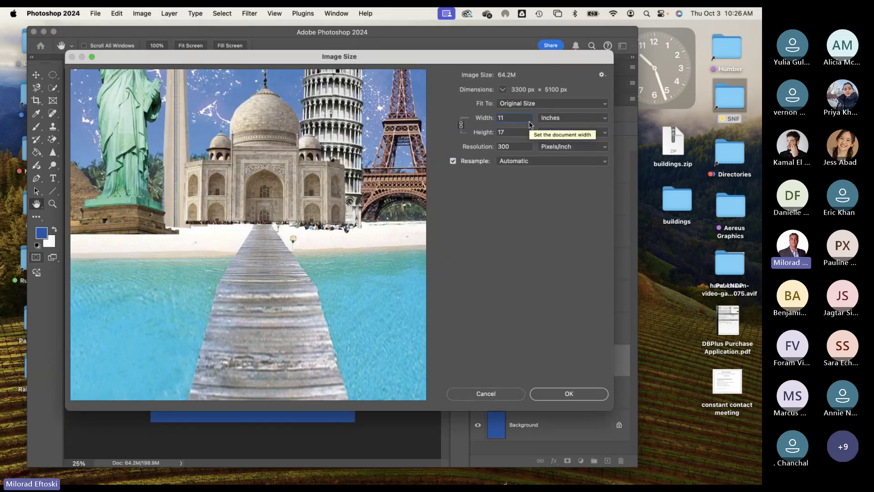
pyautogui.write('+')
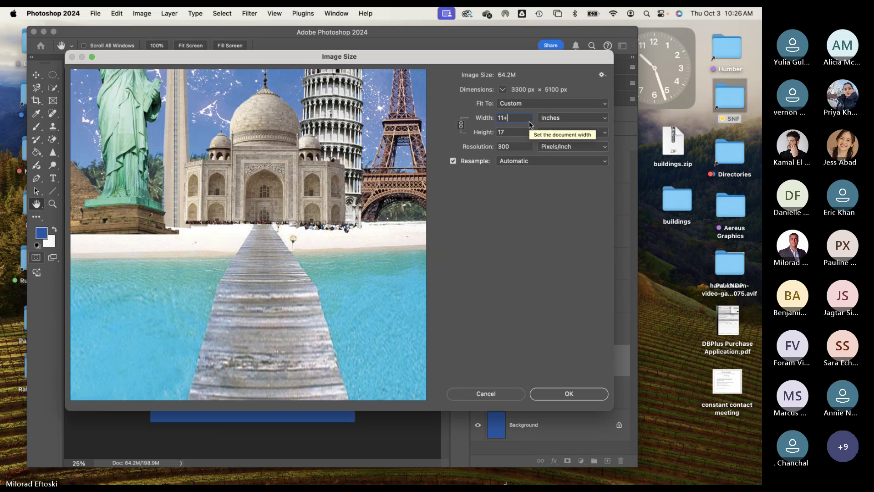
pyautogui.write('.25')
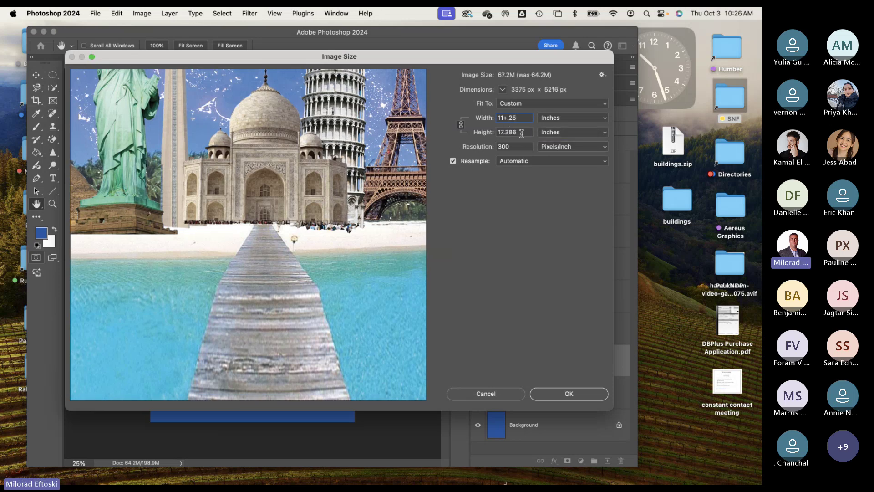
pyautogui.press('Tab')
pyautogui.click(522, 133)
pyautogui.write('+')
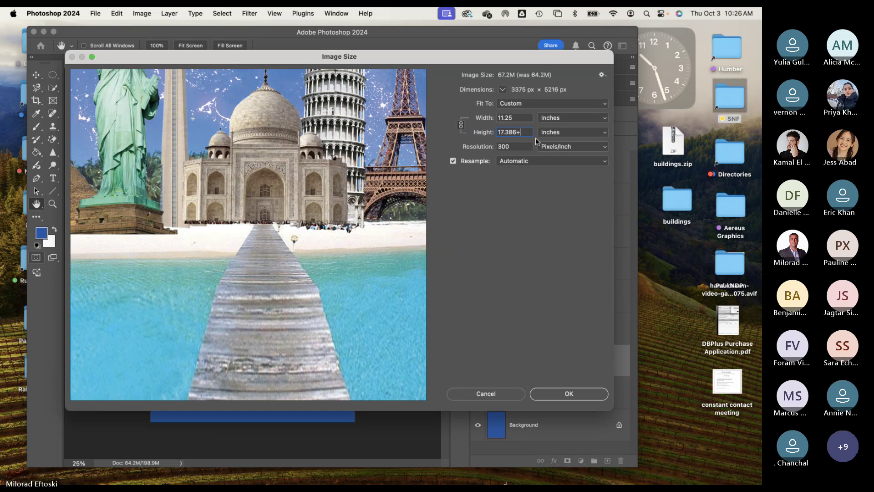
pyautogui.write('.25')
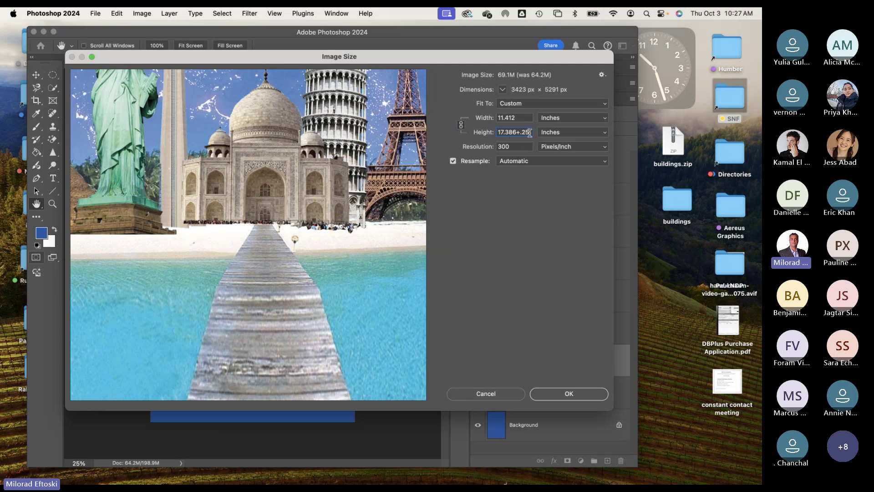
pyautogui.click(554, 394)
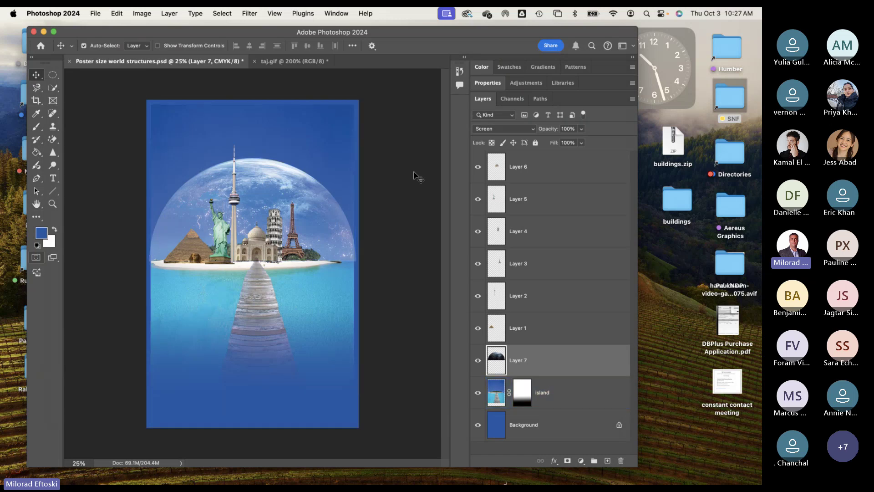
# Step: Check the poster's dimensions in Image Size and undo the last image resize
pyautogui.click(143, 13)
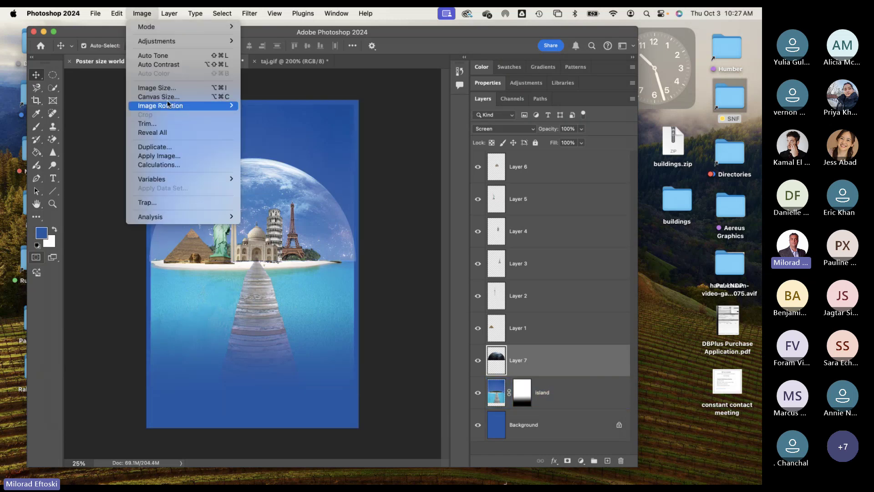
pyautogui.click(159, 88)
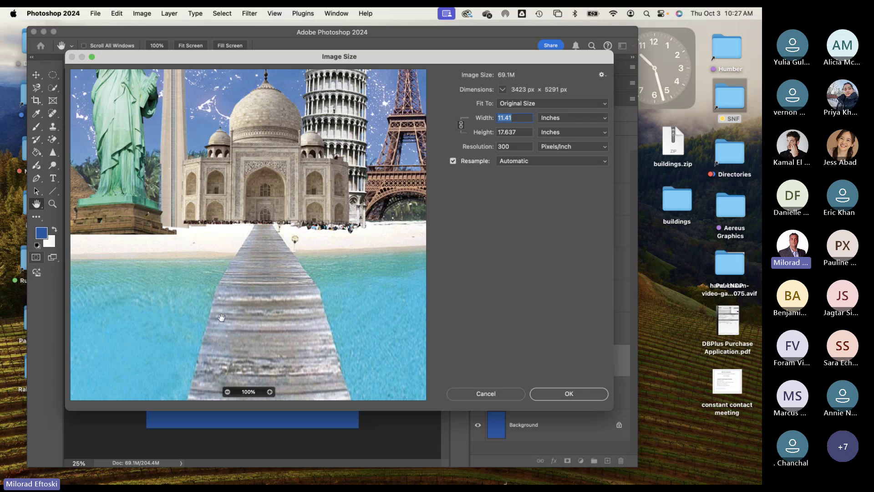
pyautogui.click(474, 394)
pyautogui.press('super+z')
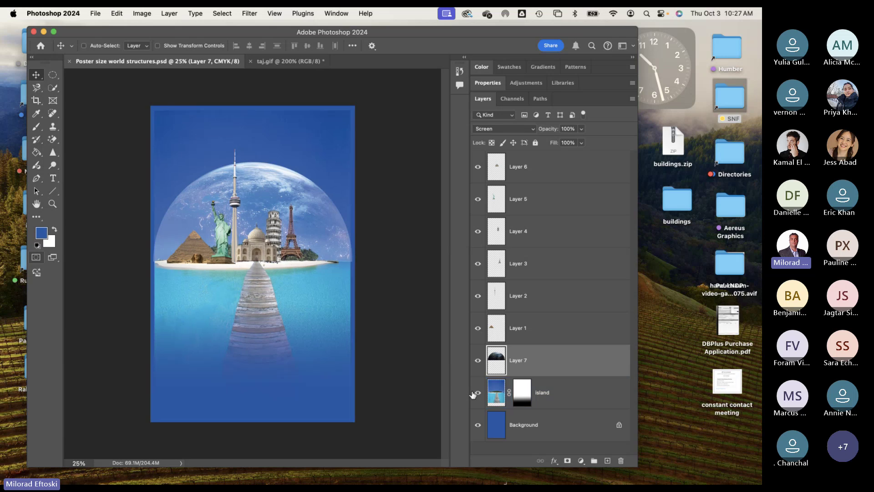
# Step: Try image widths of 11.125 and 11.25 inches in Image Size with the proportions linked
pyautogui.click(144, 12)
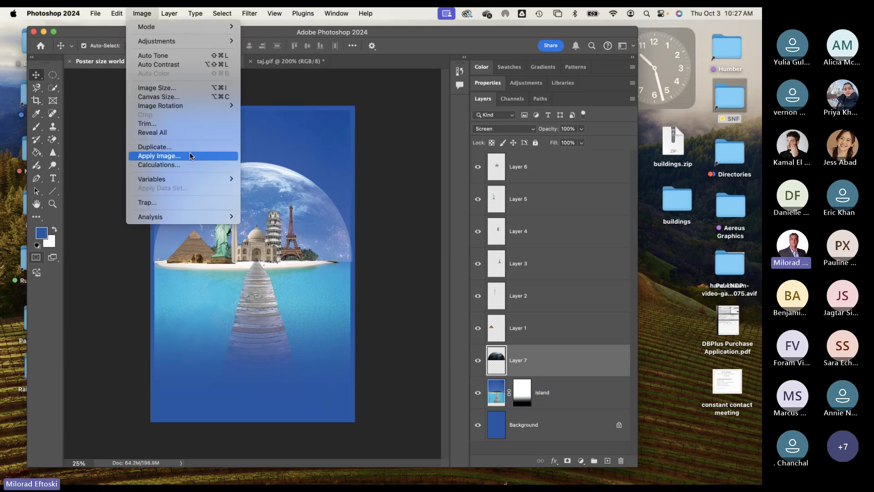
pyautogui.click(157, 87)
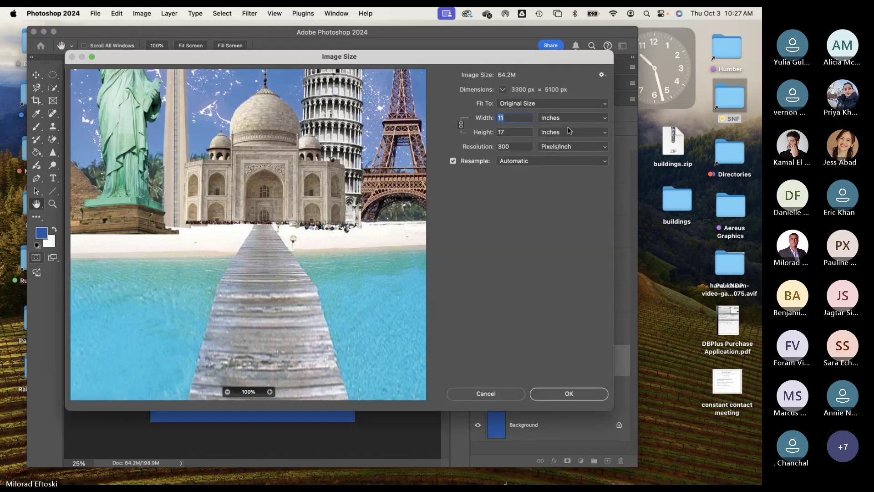
pyautogui.click(523, 118)
pyautogui.write('+')
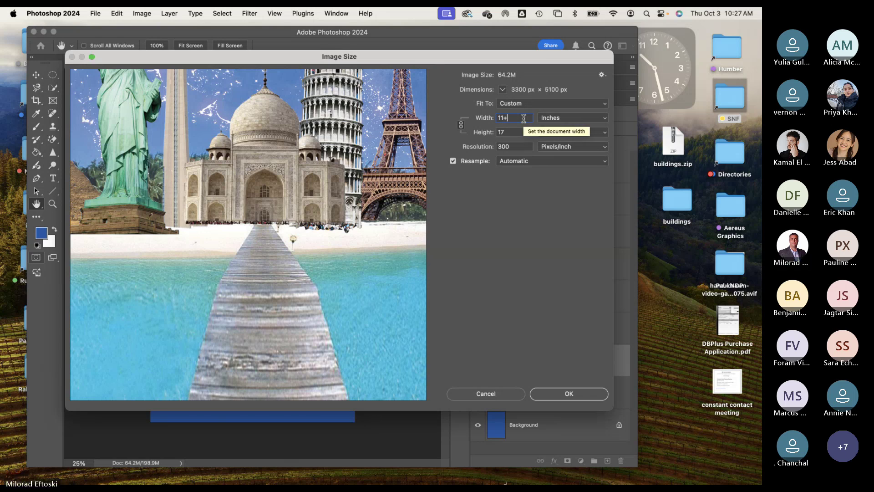
pyautogui.write('.125')
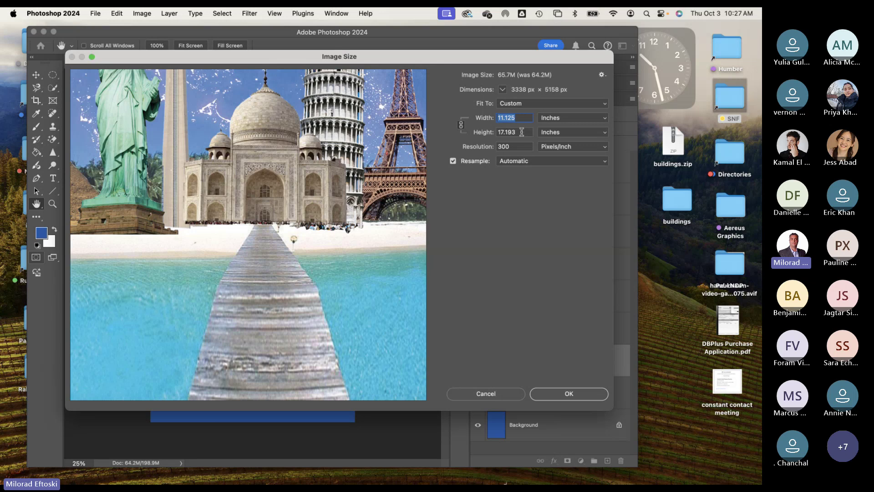
pyautogui.press('Tab')
pyautogui.click(520, 117)
pyautogui.doubleClick(520, 117)
pyautogui.click(520, 117)
pyautogui.moveTo(519, 117); pyautogui.dragTo(504, 119)
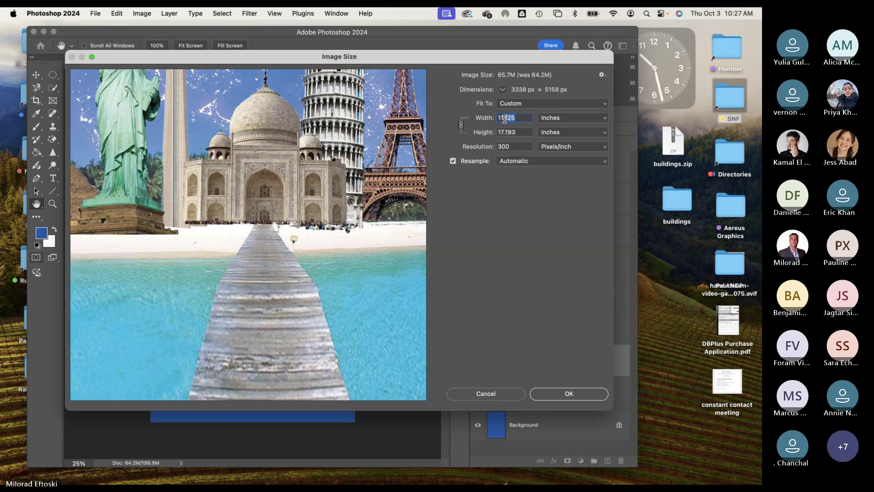
pyautogui.doubleClick(521, 119)
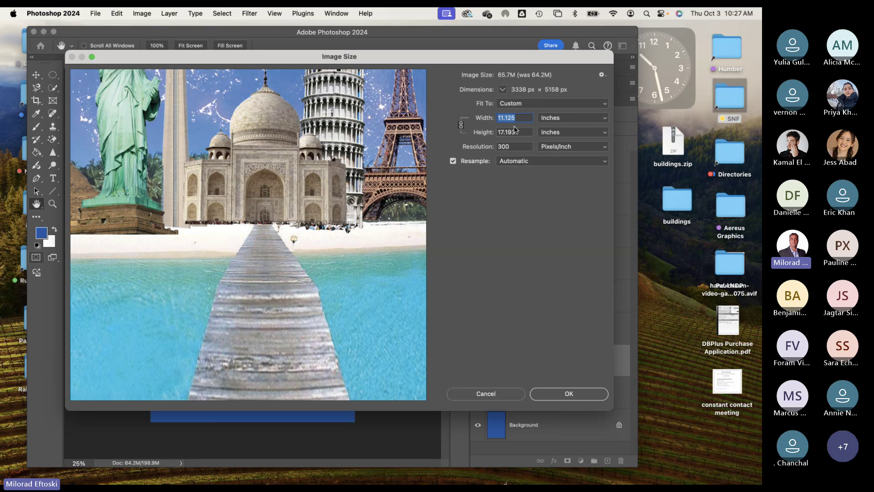
pyautogui.write('11.25')
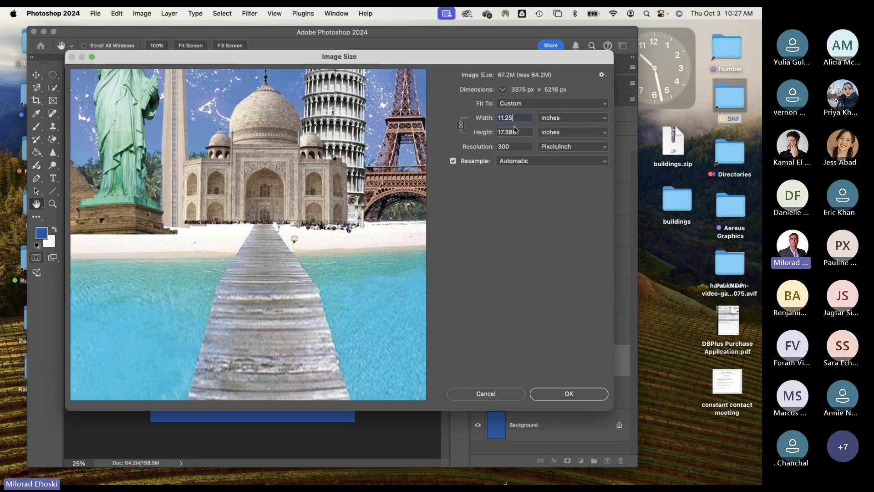
# Step: Try an image height of 17.25 inches, add and subtract 2 inches to compare the linked width, and cancel the resize
pyautogui.press('Tab')
pyautogui.write('1')
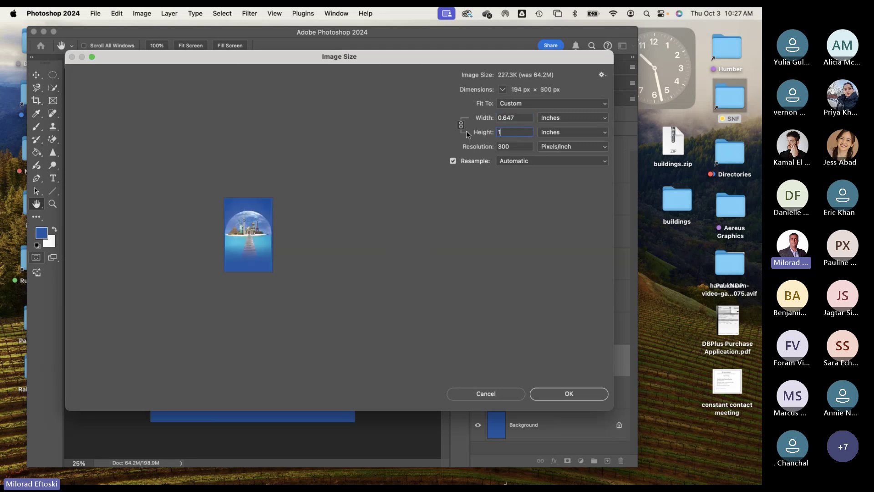
pyautogui.write('7.25')
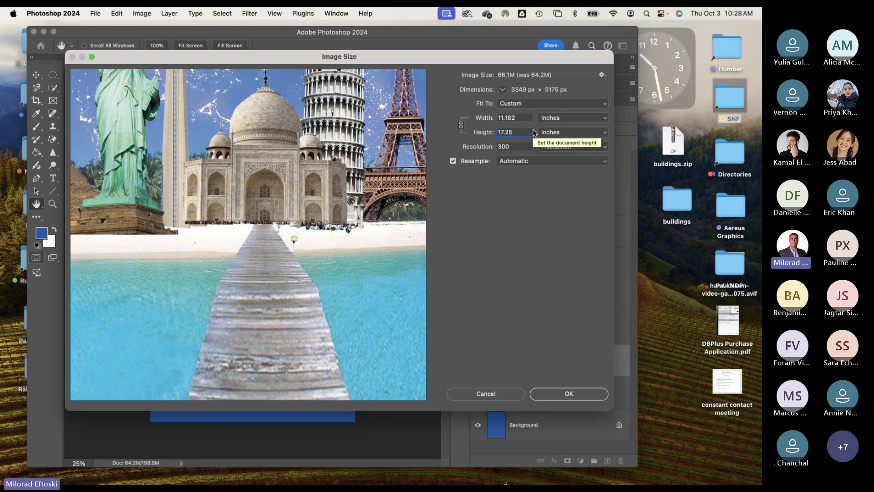
pyautogui.write('+')
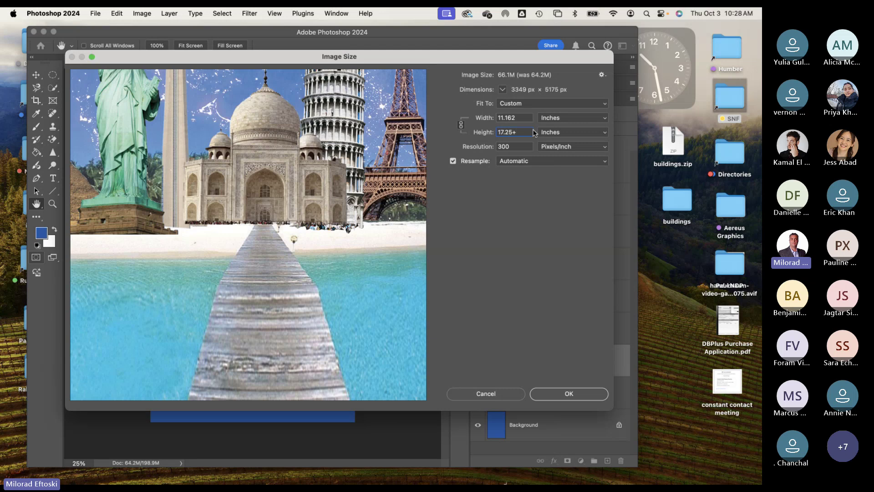
pyautogui.write('2')
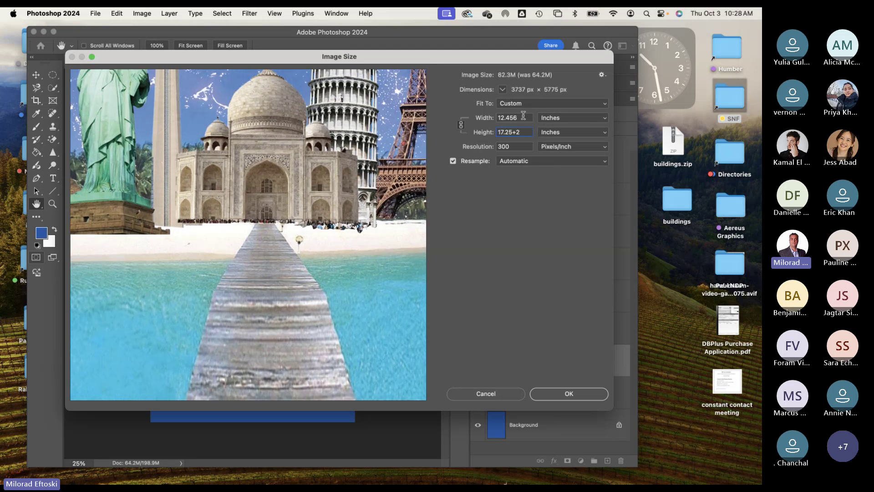
pyautogui.hotkey('shift', 'Tab')
pyautogui.press('Tab')
pyautogui.click(518, 132)
pyautogui.write('-2')
pyautogui.hotkey('shift', 'Tab')
pyautogui.press('Tab')
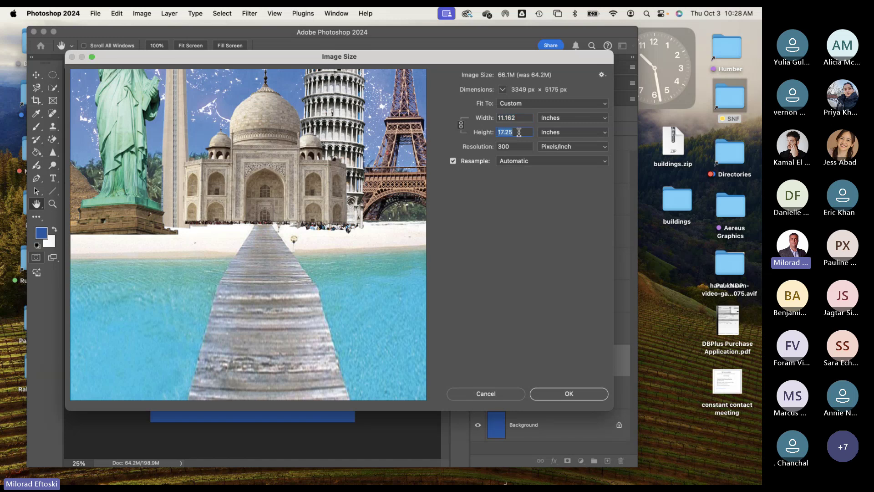
pyautogui.click(515, 118)
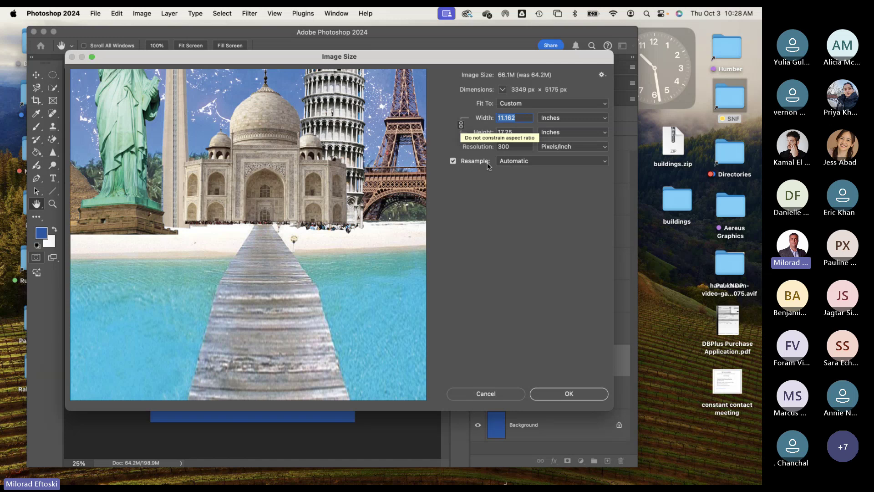
pyautogui.click(495, 395)
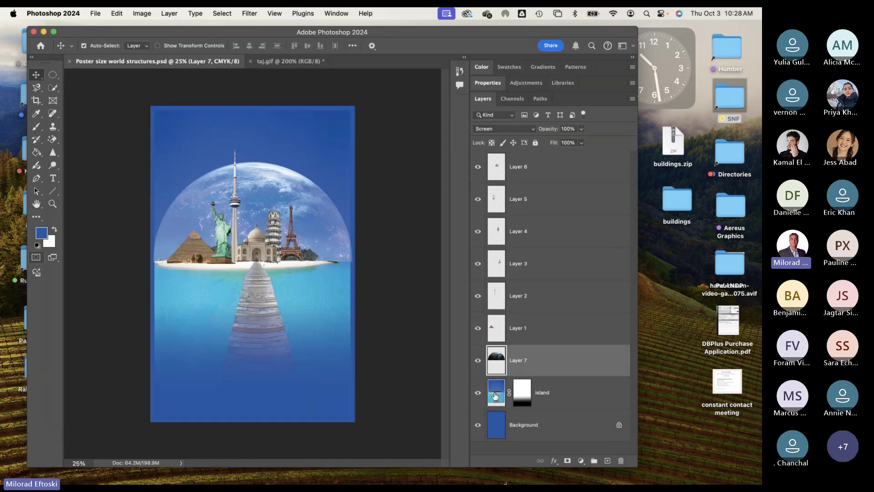
# Step: Enlarge the canvas to 11.25 by 17.25 inches, anchored at the centre with a white extension color
pyautogui.click(143, 14)
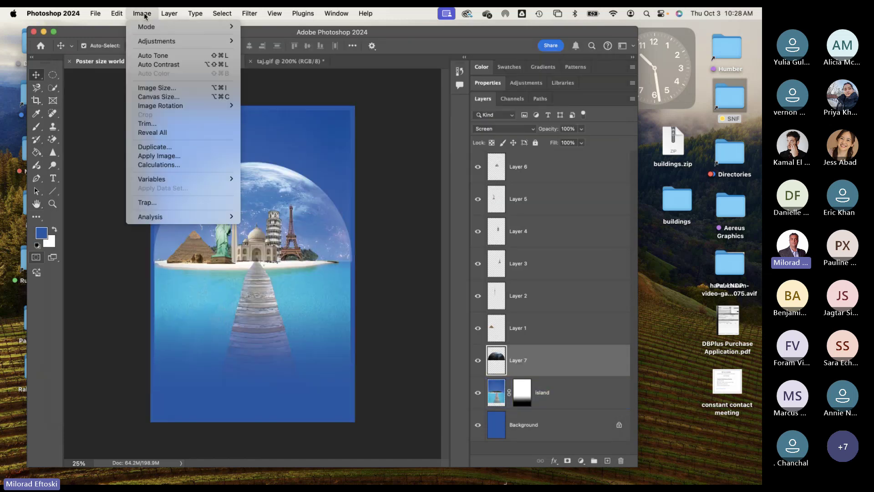
pyautogui.click(174, 97)
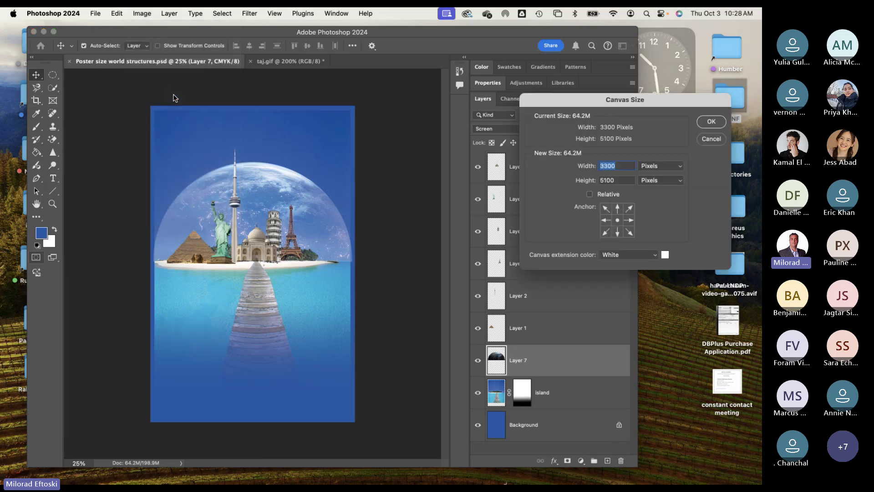
pyautogui.moveTo(568, 97); pyautogui.dragTo(442, 89)
pyautogui.click(534, 156)
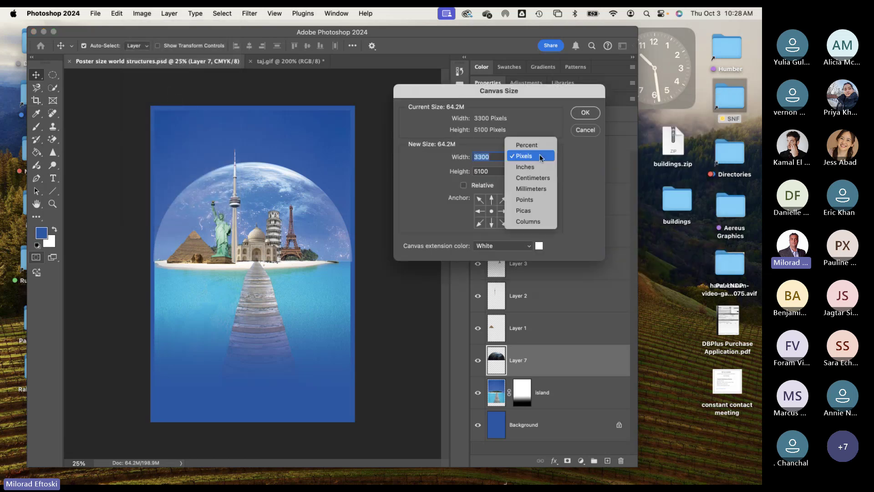
pyautogui.click(523, 172)
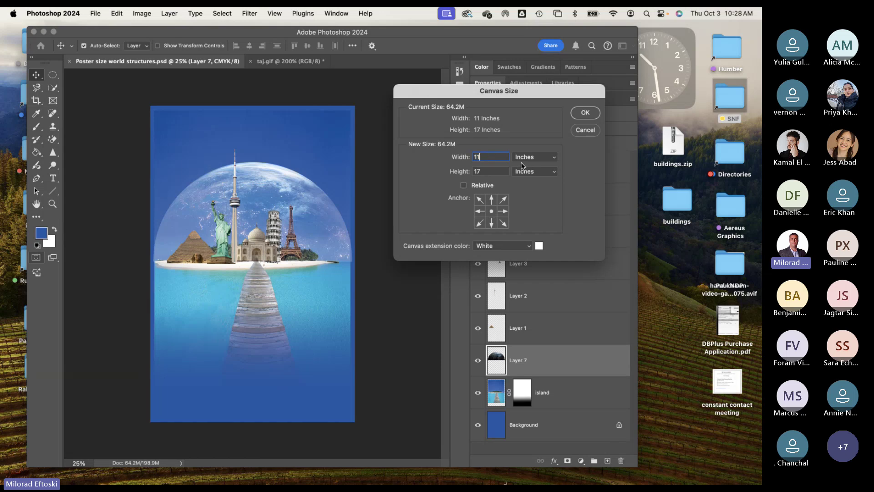
pyautogui.write('.25')
pyautogui.click(496, 171)
pyautogui.click(495, 171)
pyautogui.write('.25')
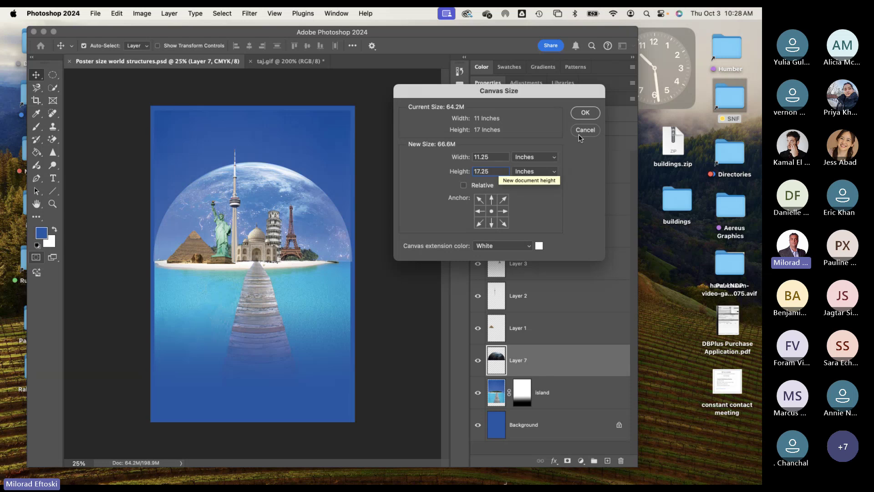
pyautogui.click(578, 114)
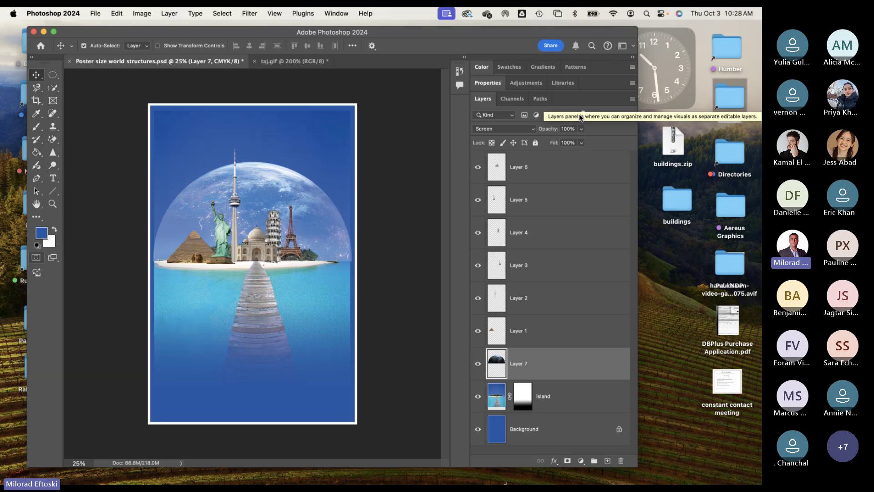
# Step: Unlock the blue Background layer and scale it outward from opposite corners to cover the white border around the poster
pyautogui.click(618, 430)
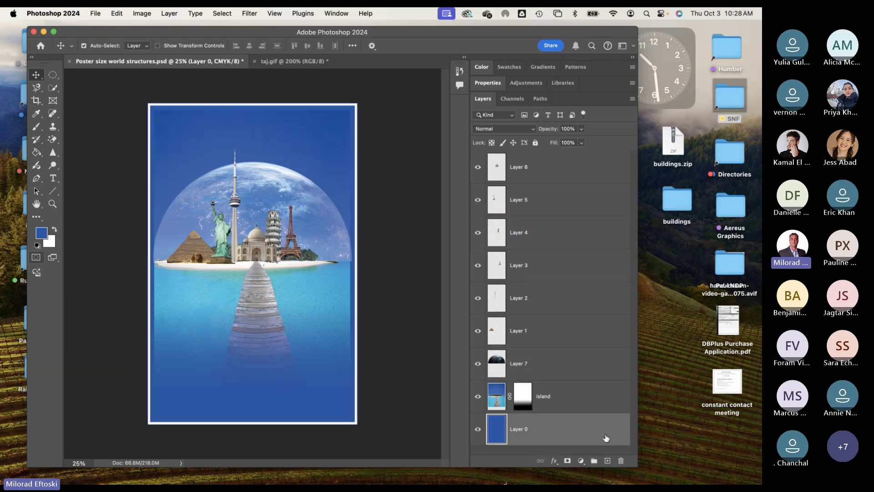
pyautogui.press('super+t')
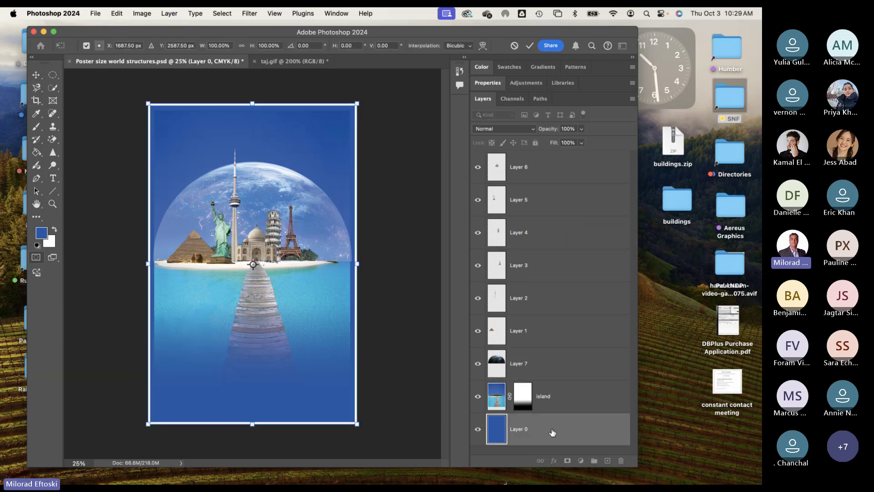
pyautogui.moveTo(148, 103); pyautogui.dragTo(145, 99)
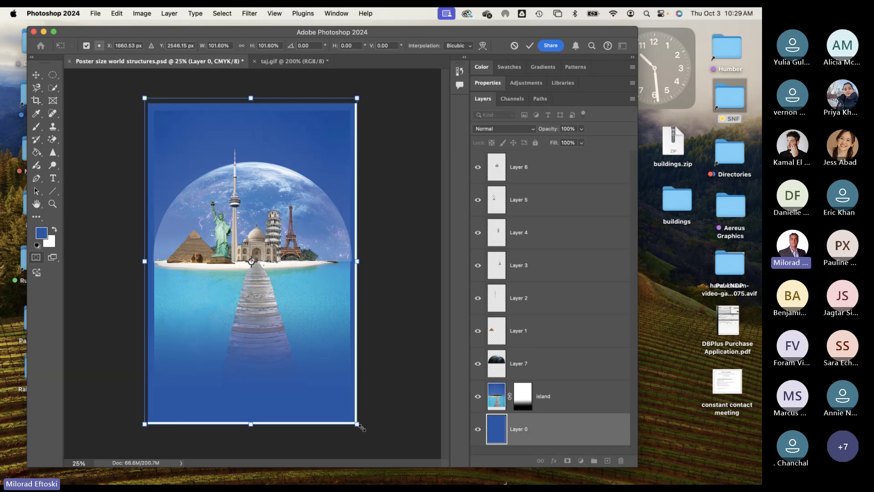
pyautogui.moveTo(358, 424); pyautogui.dragTo(364, 430)
pyautogui.press('Return')
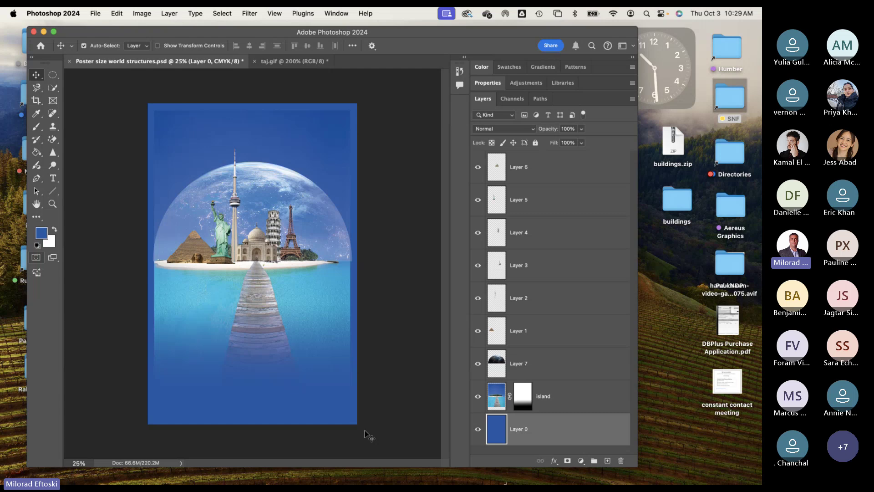
# Step: Scale the island layer outward on both sides to span the full canvas width, and save the poster file
pyautogui.click(559, 403)
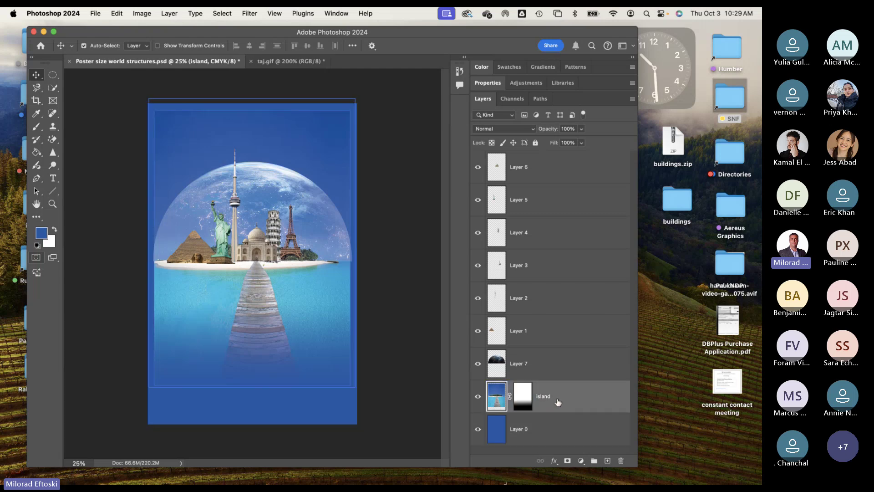
pyautogui.press('super+t')
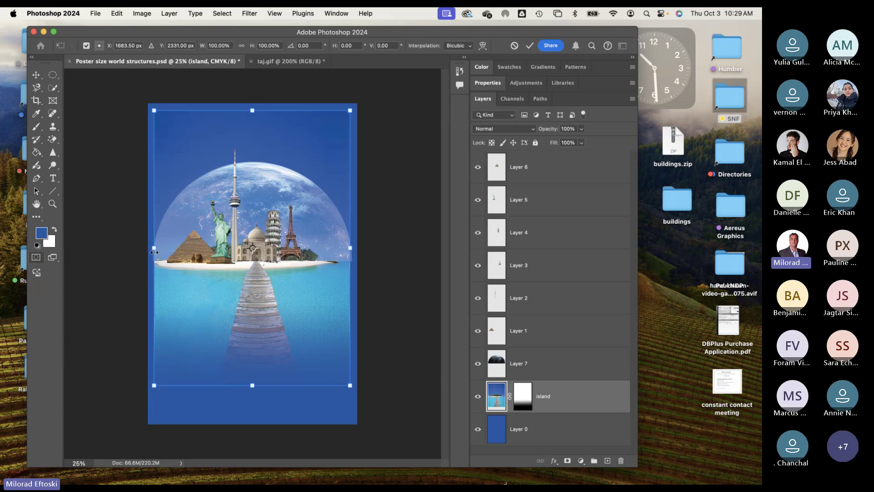
pyautogui.moveTo(154, 251); pyautogui.dragTo(148, 251)
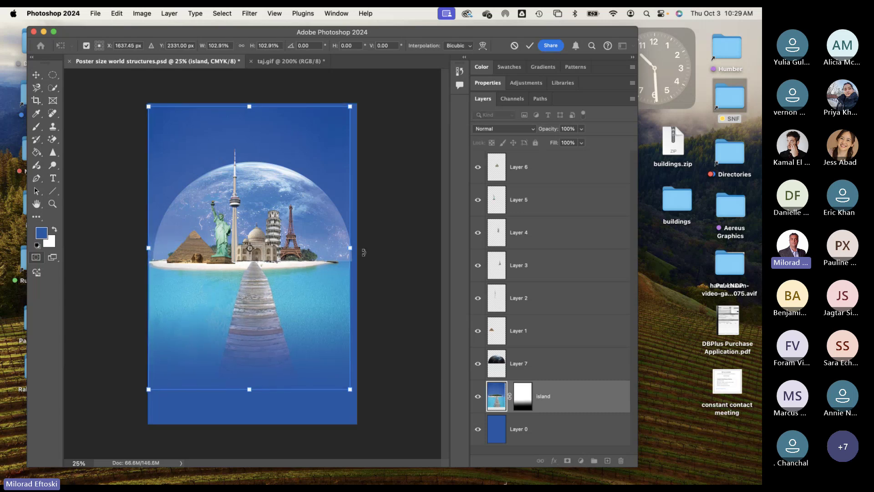
pyautogui.moveTo(350, 248); pyautogui.dragTo(361, 249)
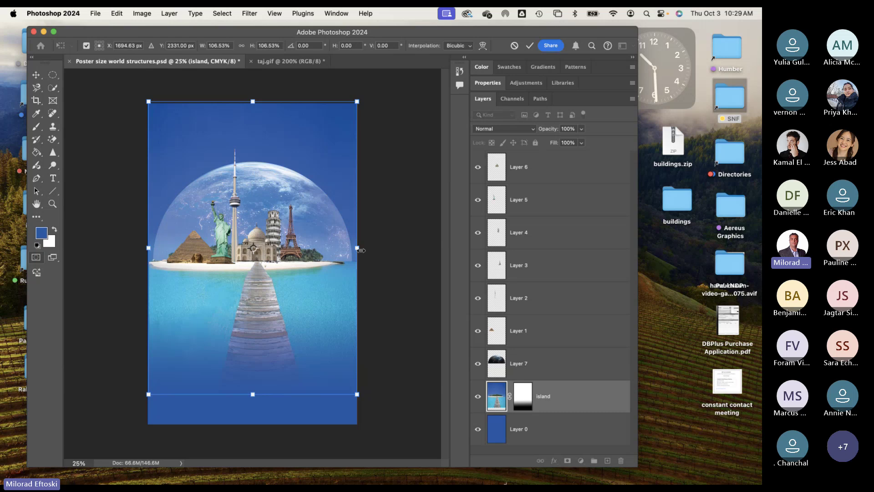
pyautogui.press('Return')
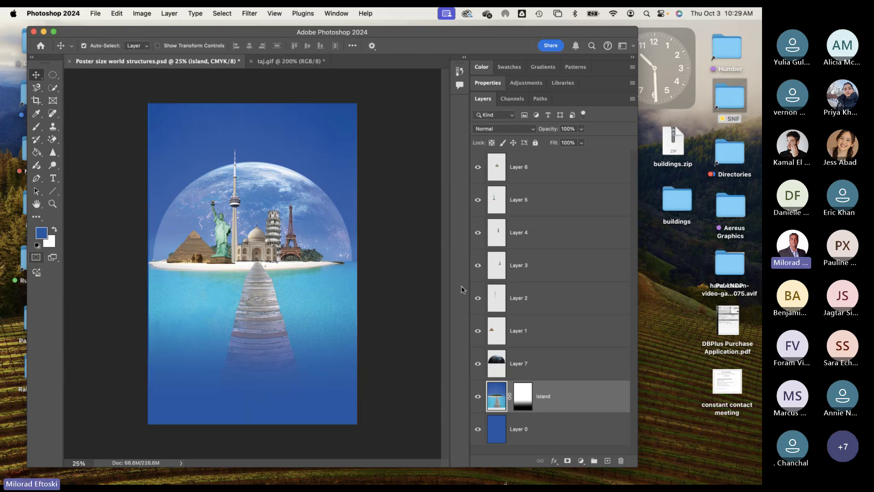
pyautogui.press('cmd+s')
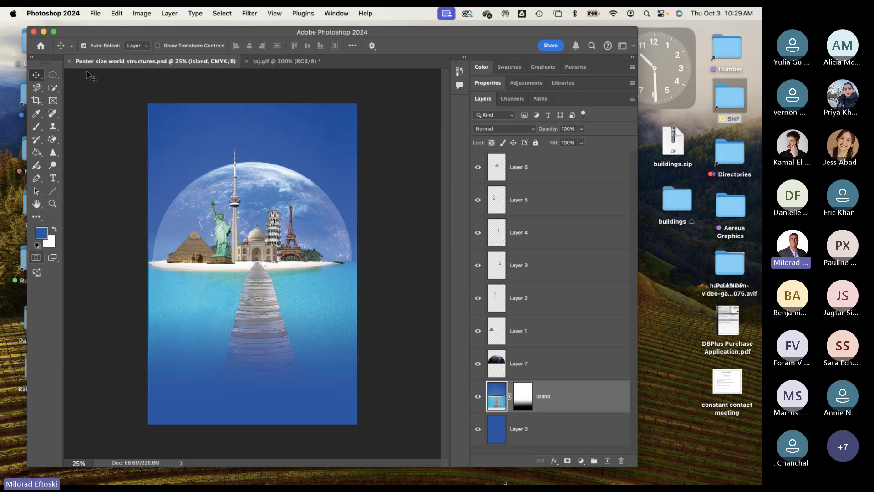
# Step: Close the poster and taj.gif, discarding the changes to taj.gif, and return to the desktop
pyautogui.click(70, 62)
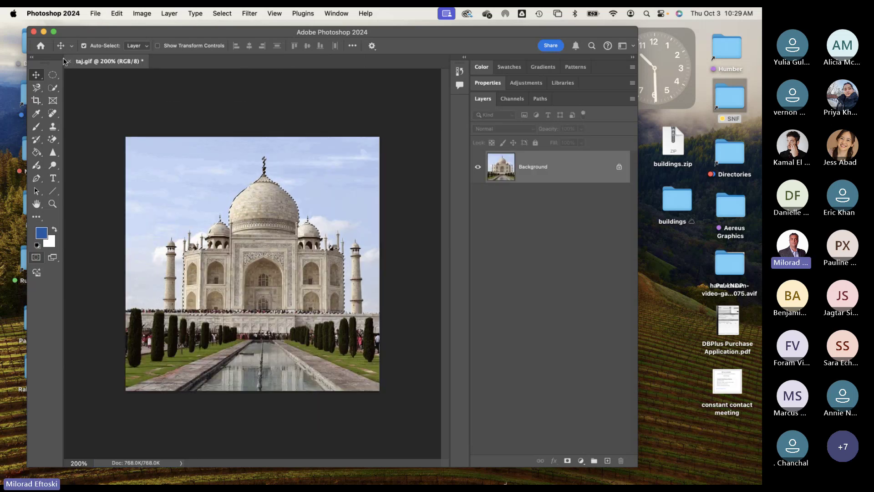
pyautogui.click(69, 63)
pyautogui.click(345, 215)
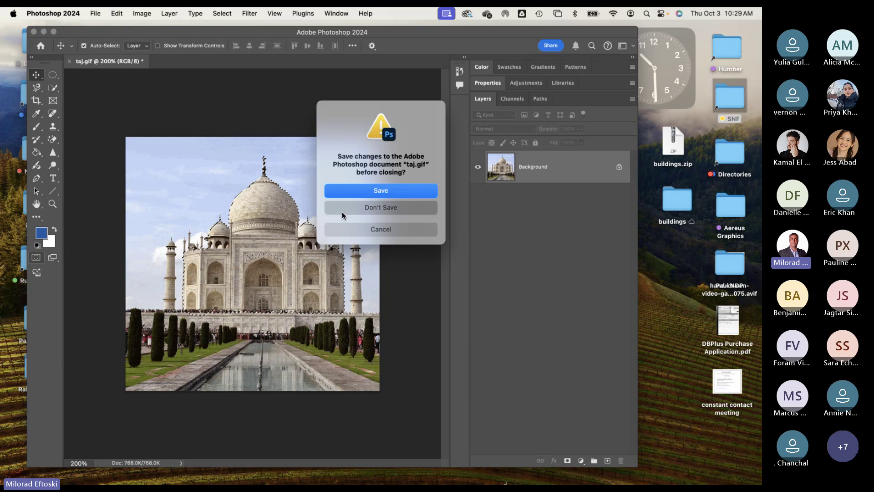
pyautogui.click(43, 32)
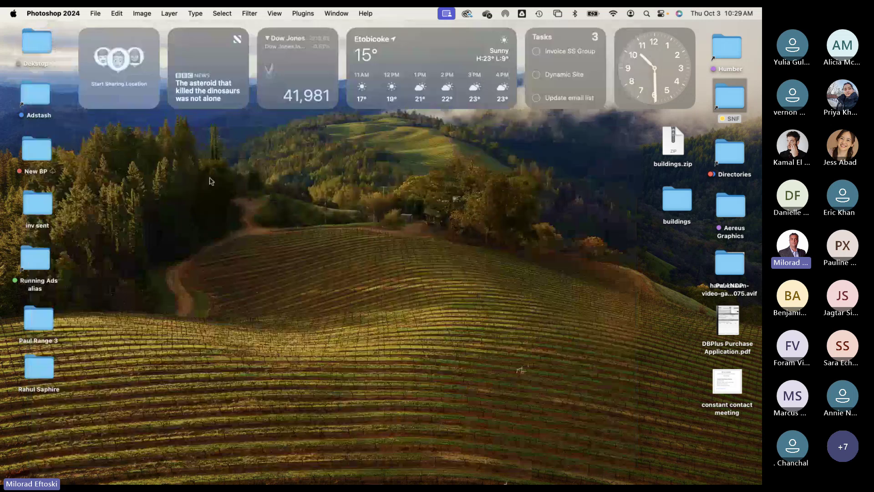
pyautogui.click(325, 253)
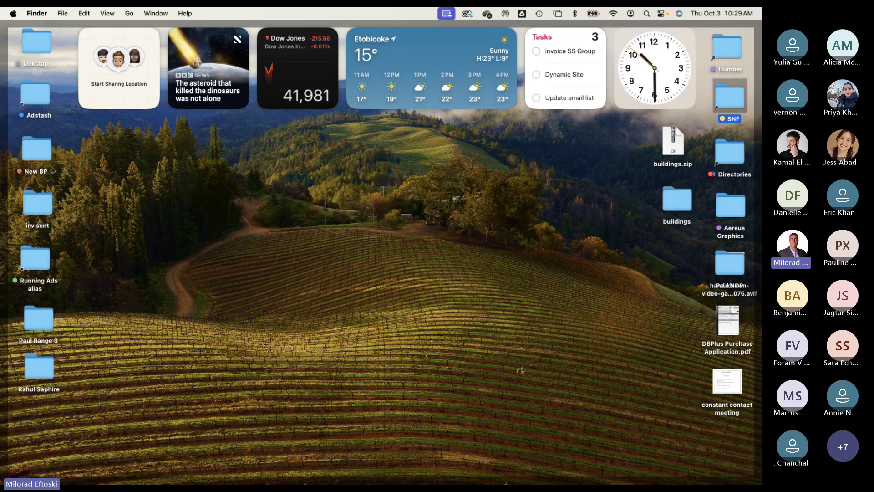
pyautogui.moveTo(250, 482)
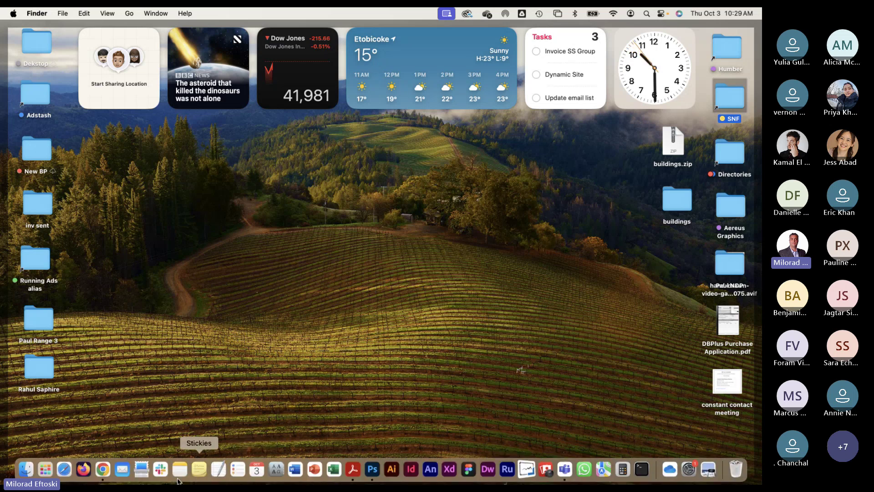
pyautogui.click(103, 469)
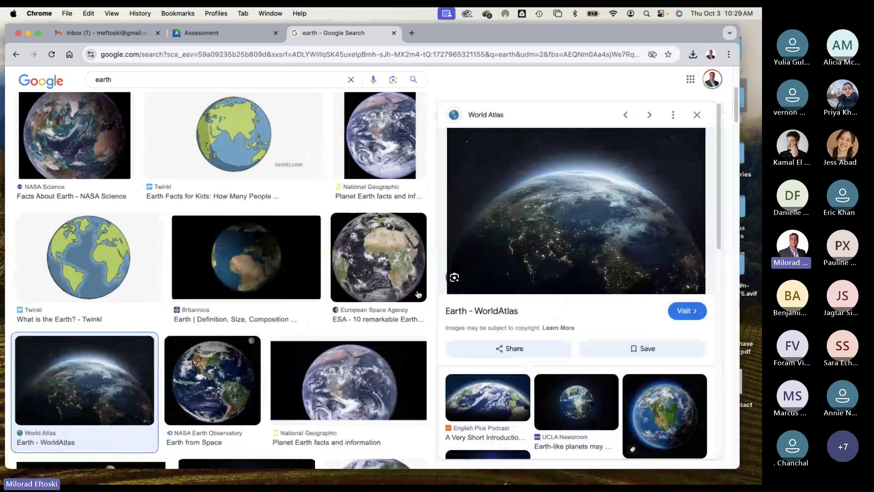
pyautogui.press('super+m')
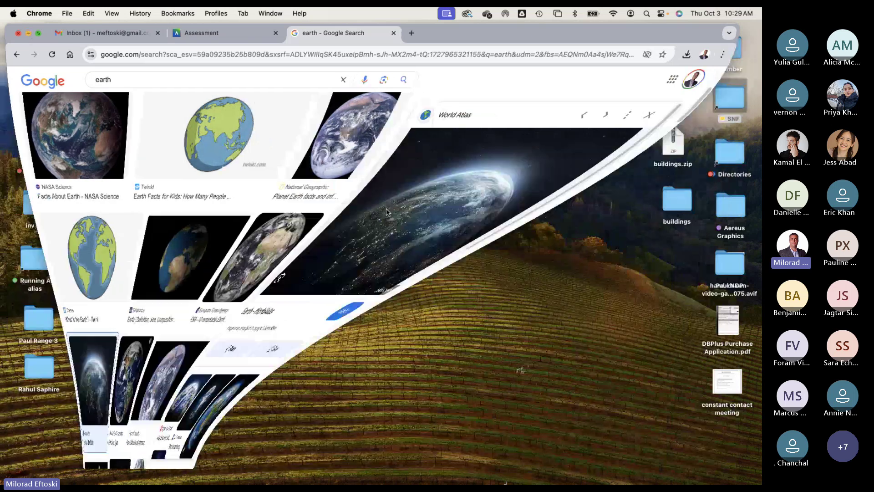
# Step: Switch to Microsoft Teams, bring the General meeting window to the front, and move and enlarge it to fill most of the screen
pyautogui.moveTo(392, 478)
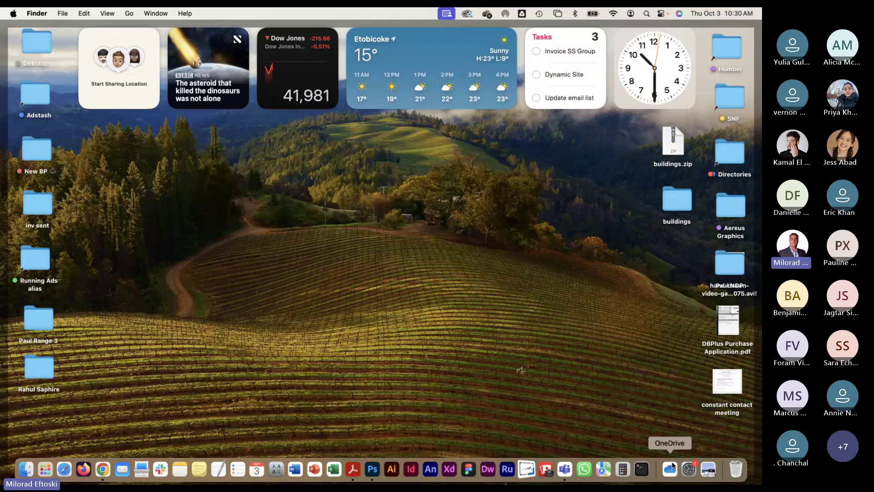
pyautogui.click(565, 469)
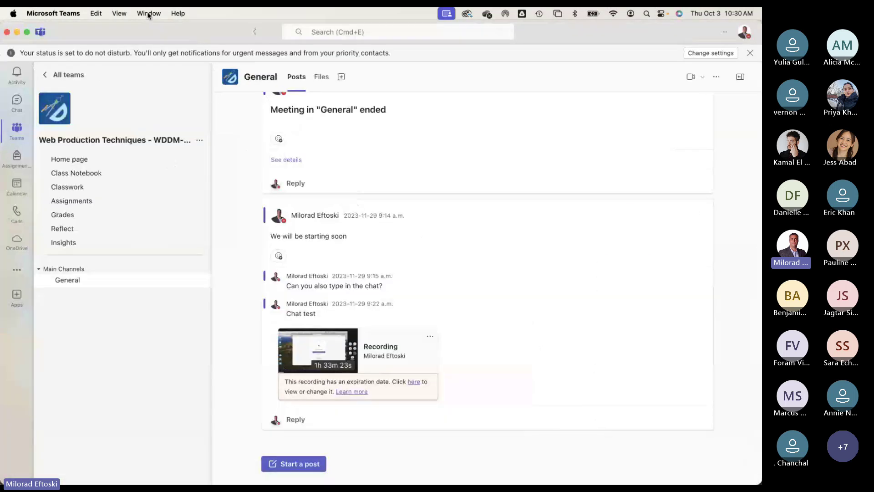
pyautogui.click(149, 13)
pyautogui.click(184, 147)
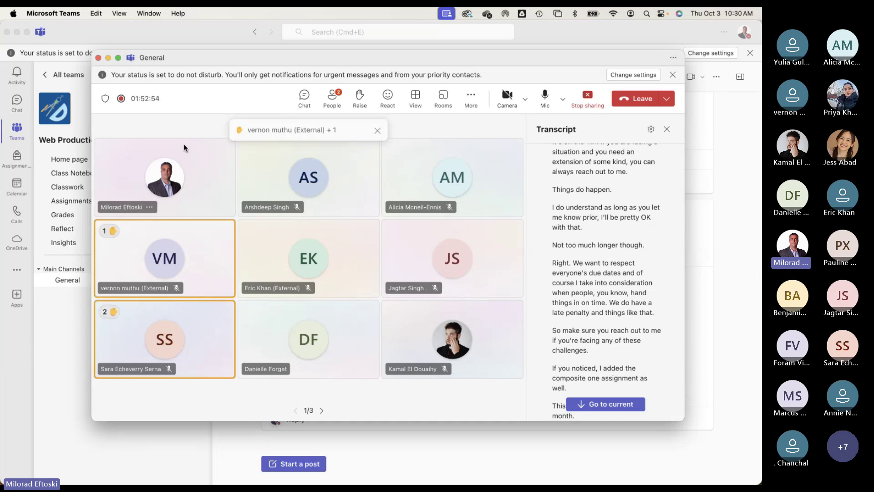
pyautogui.moveTo(230, 68); pyautogui.dragTo(192, 40)
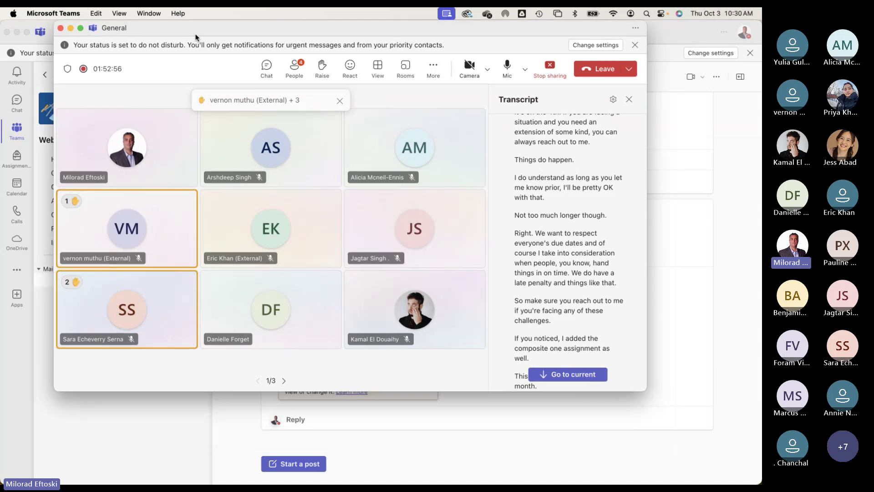
pyautogui.moveTo(646, 392); pyautogui.dragTo(760, 472)
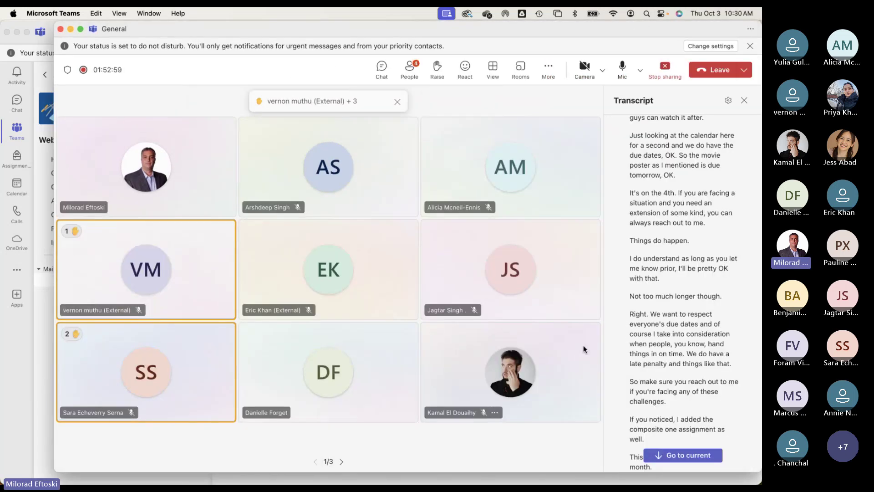
# Step: Show the meeting's participant list and look through it for raised hands
pyautogui.click(412, 69)
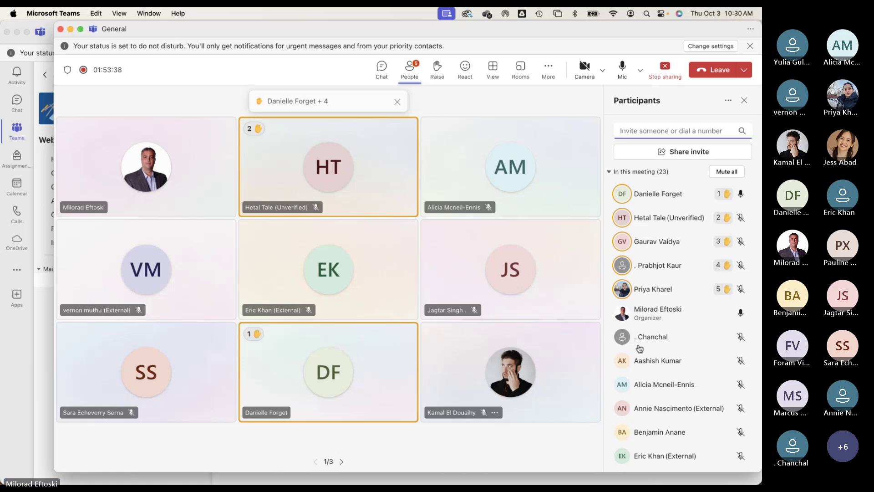
pyautogui.scroll(-5, 674, 354)
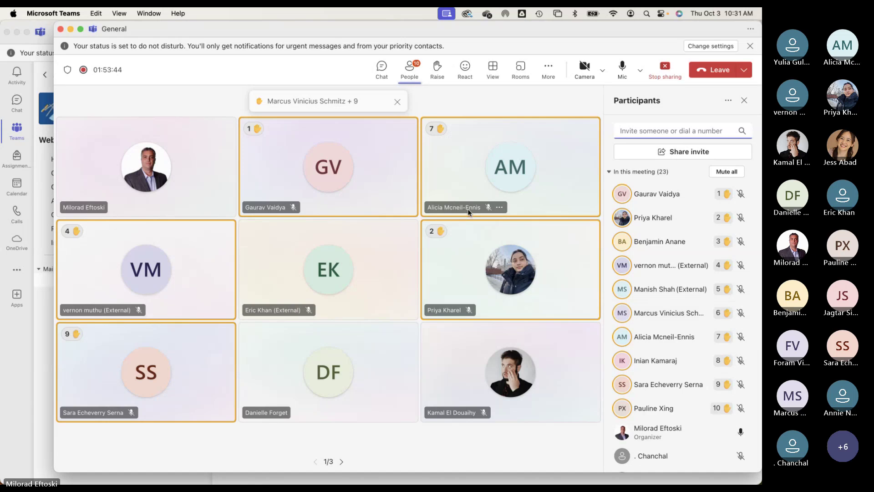
pyautogui.moveTo(468, 208)
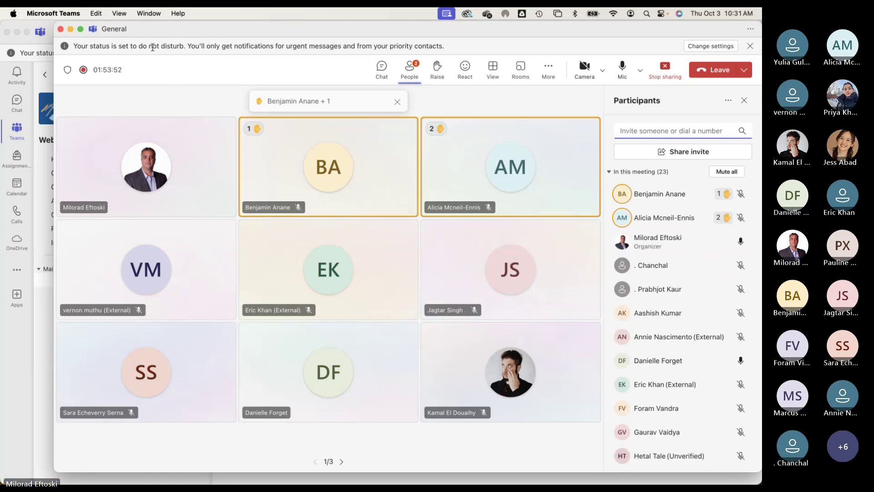
# Step: Minimize the General meeting window and the main Teams window to get back to the desktop
pyautogui.moveTo(208, 33); pyautogui.dragTo(195, 33)
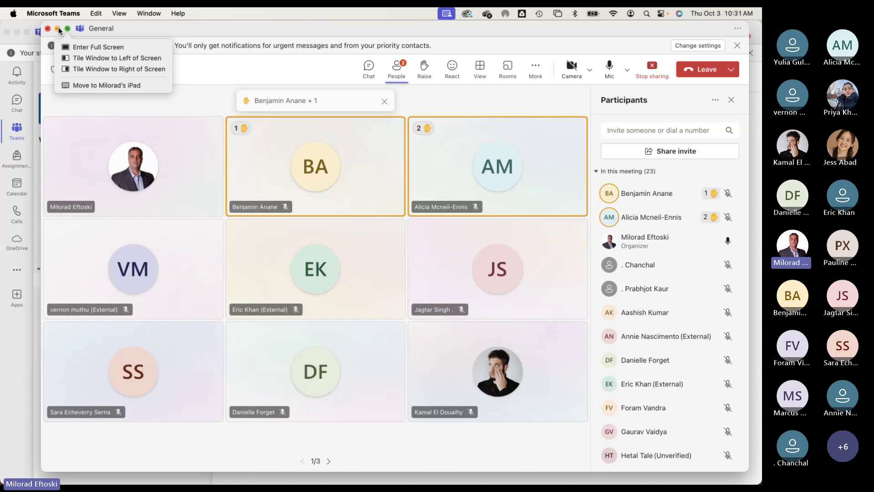
pyautogui.click(57, 28)
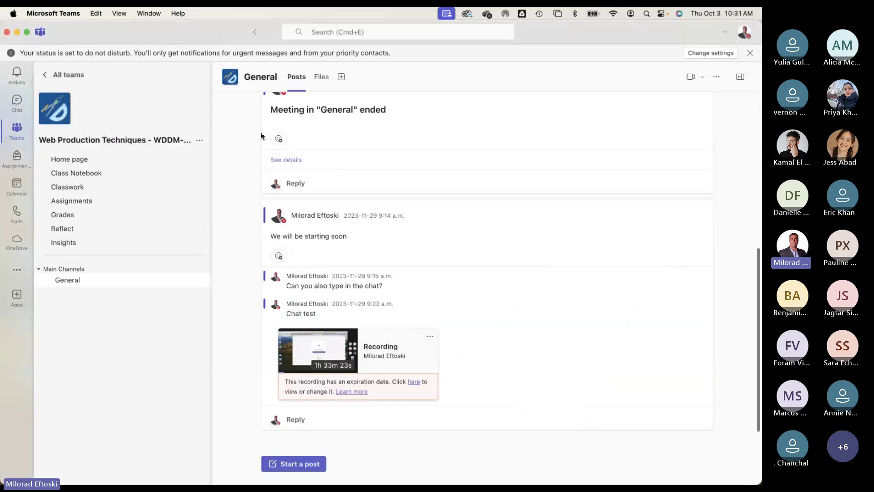
pyautogui.click(17, 31)
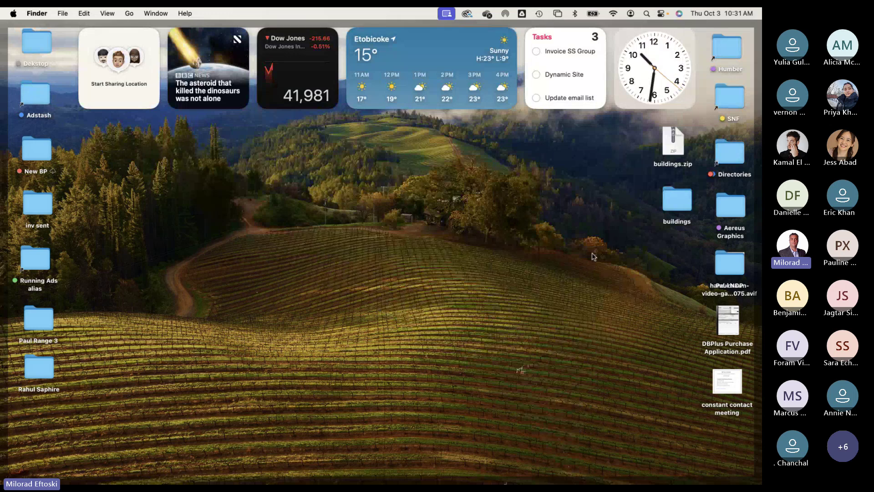
# Step: Move the desktop folder covering the hand-drawn video image file to the free space beneath the buildings folder
pyautogui.moveTo(729, 263); pyautogui.dragTo(651, 268)
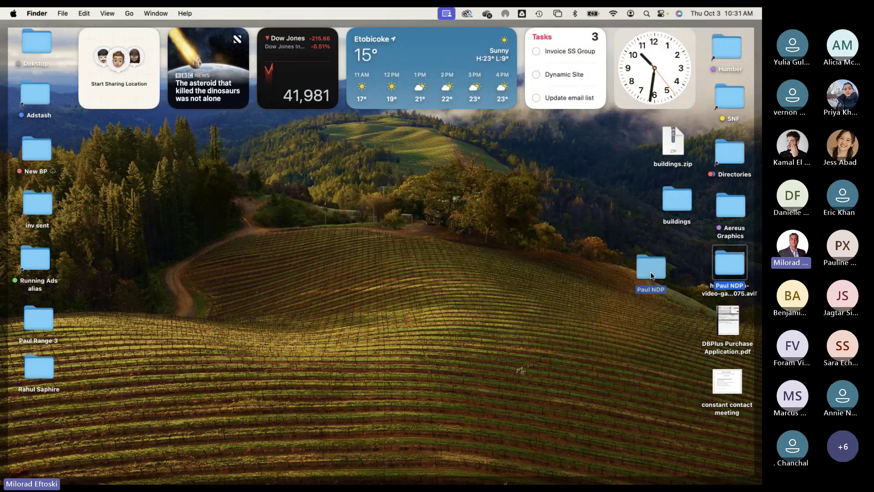
pyautogui.click(580, 284)
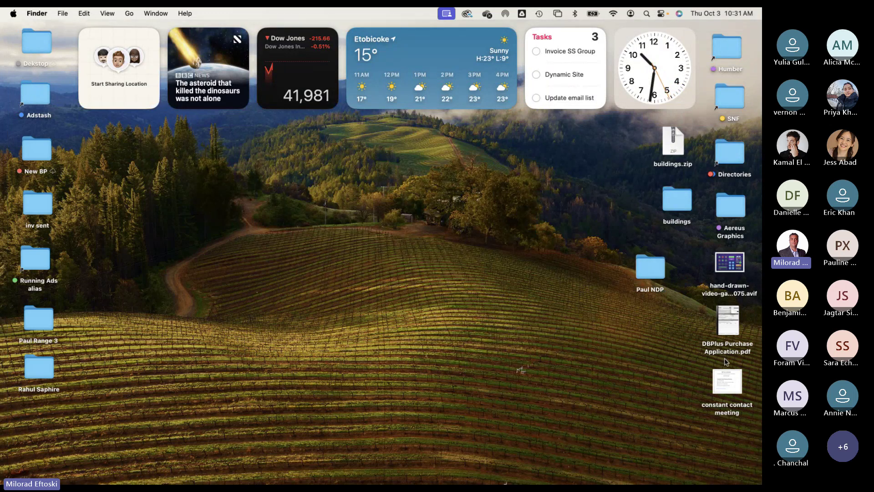
pyautogui.moveTo(650, 268); pyautogui.dragTo(678, 260)
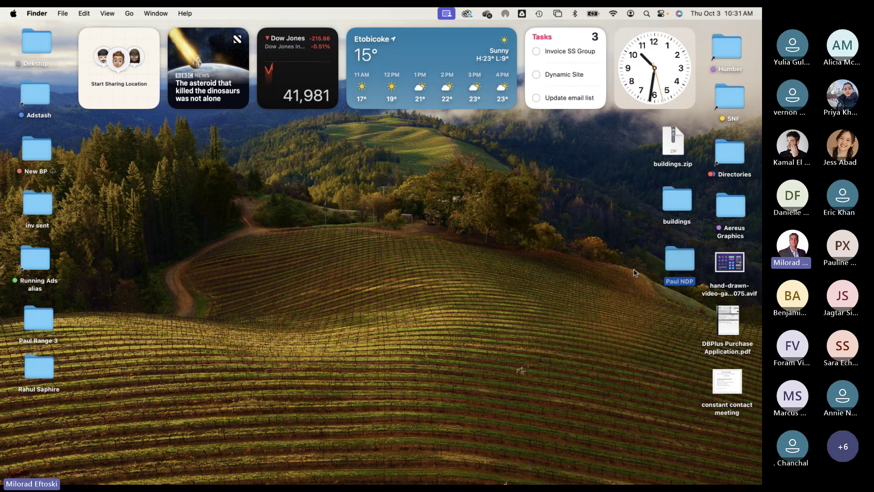
# Step: Launch Adobe Illustrator from the desktop
pyautogui.moveTo(486, 483)
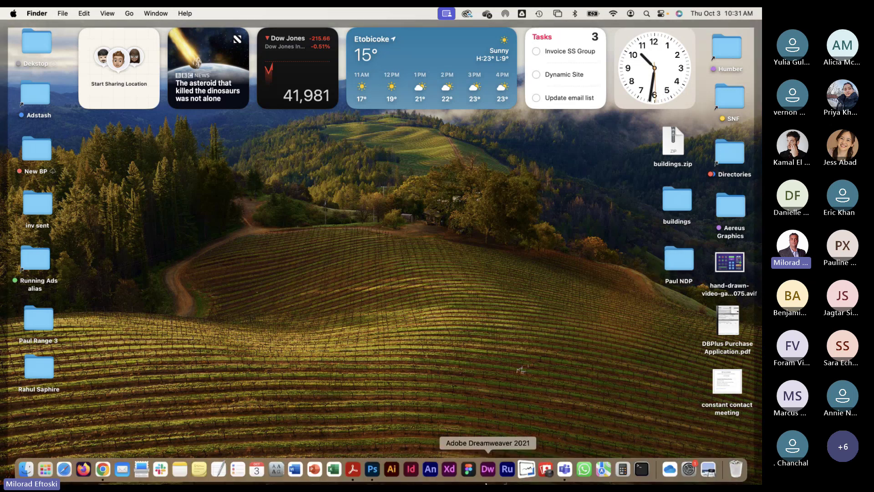
pyautogui.click(352, 474)
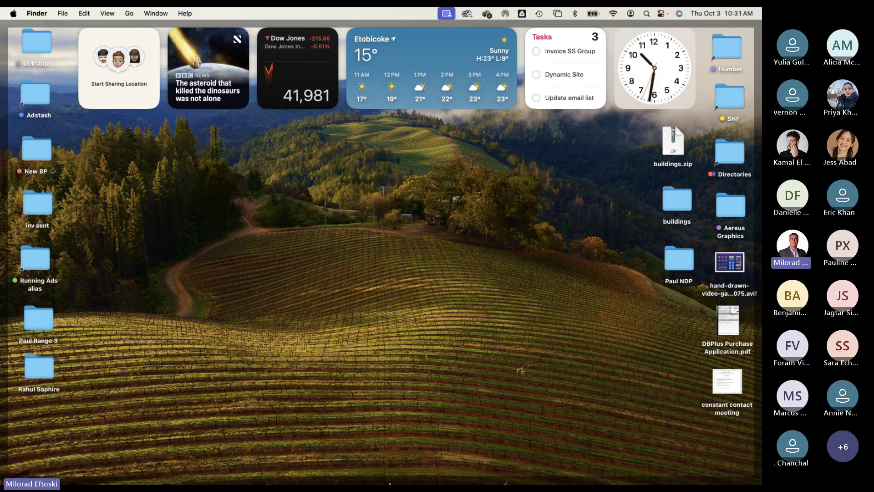
pyautogui.click(391, 471)
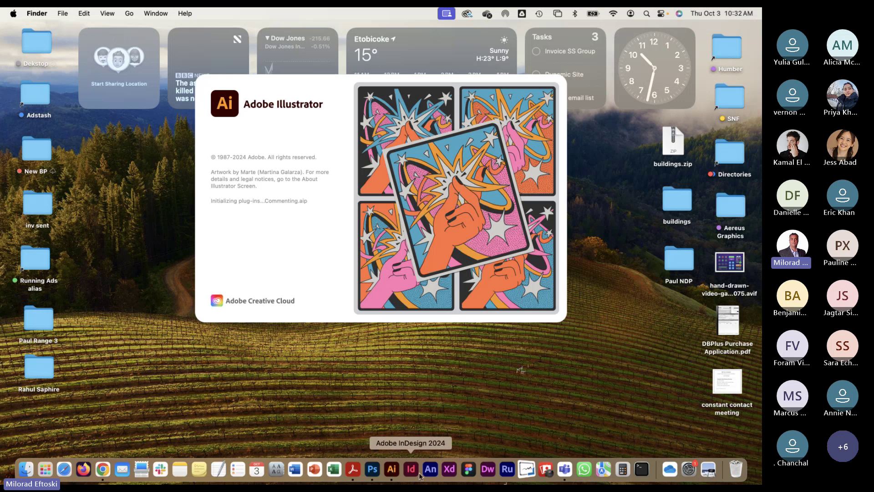
pyautogui.click(410, 471)
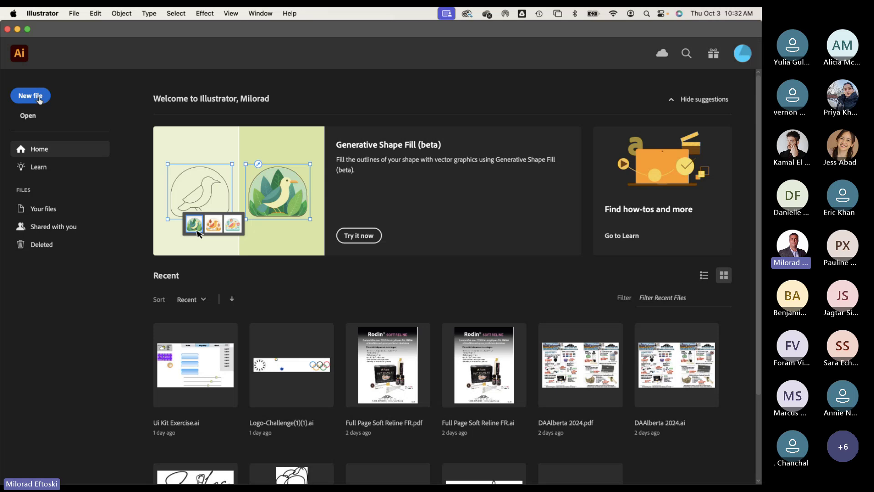
# Step: Begin a new document and set its measurement units to inches
pyautogui.click(39, 99)
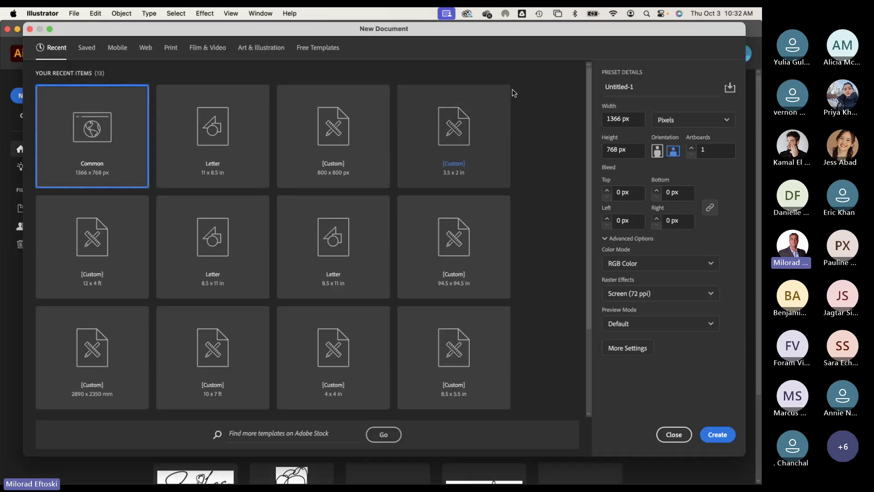
pyautogui.click(682, 120)
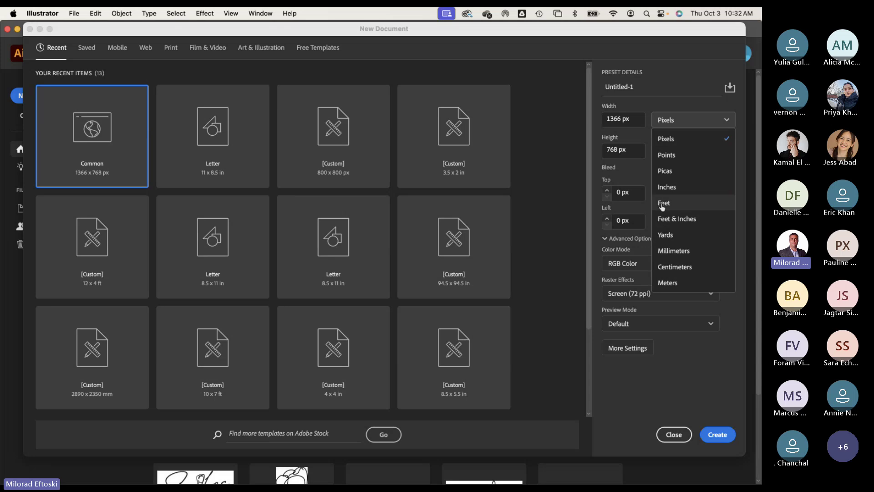
pyautogui.press('Escape')
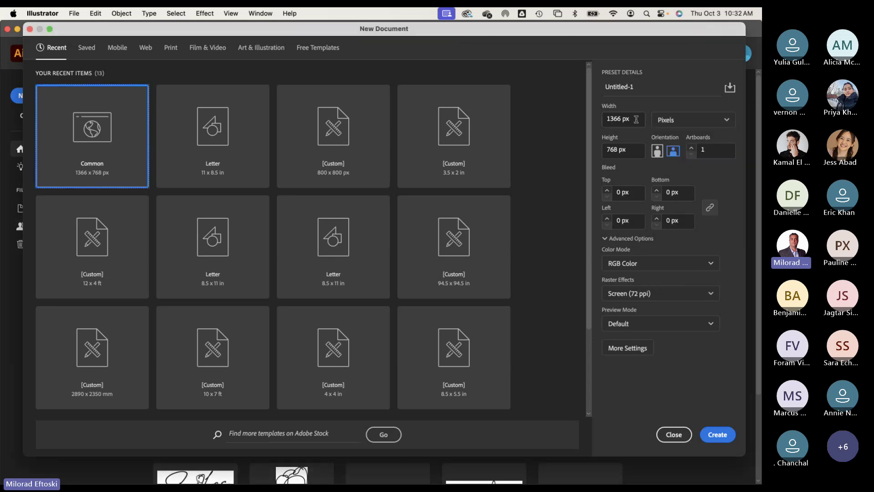
pyautogui.click(674, 121)
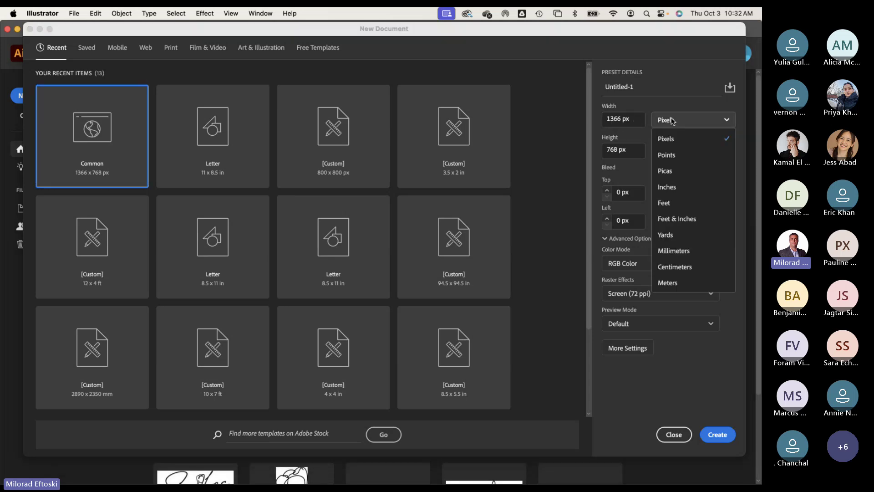
pyautogui.click(665, 187)
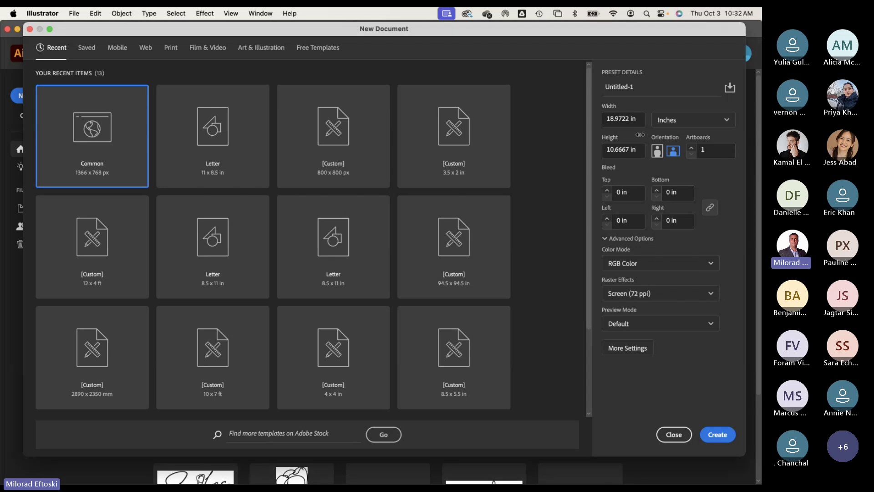
# Step: Choose the Tabloid preset from the full set of print presets and change its units to inches
pyautogui.click(170, 48)
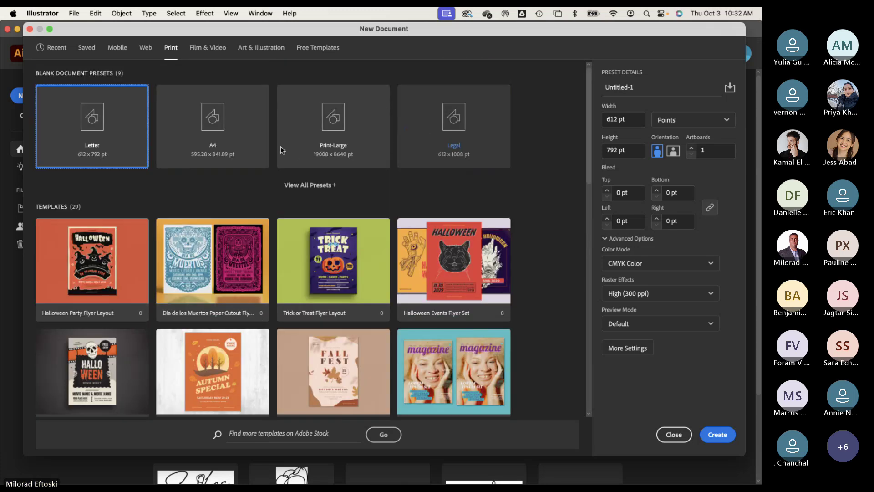
pyautogui.click(313, 184)
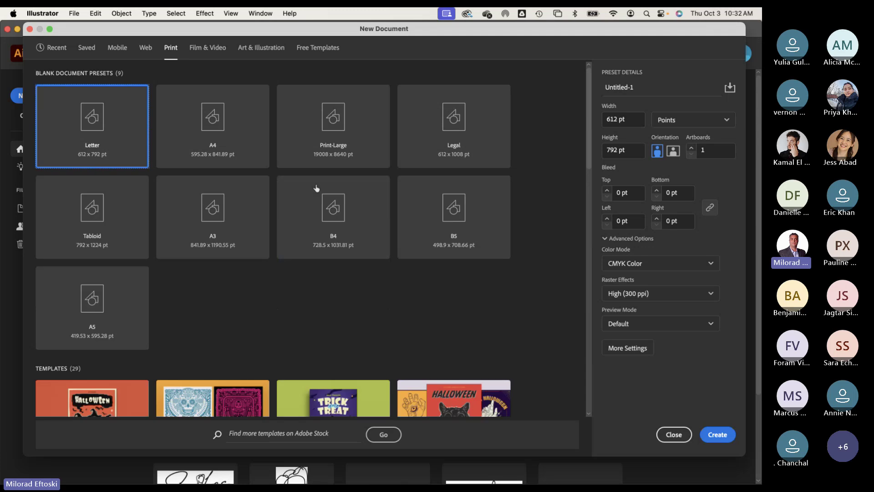
pyautogui.click(98, 223)
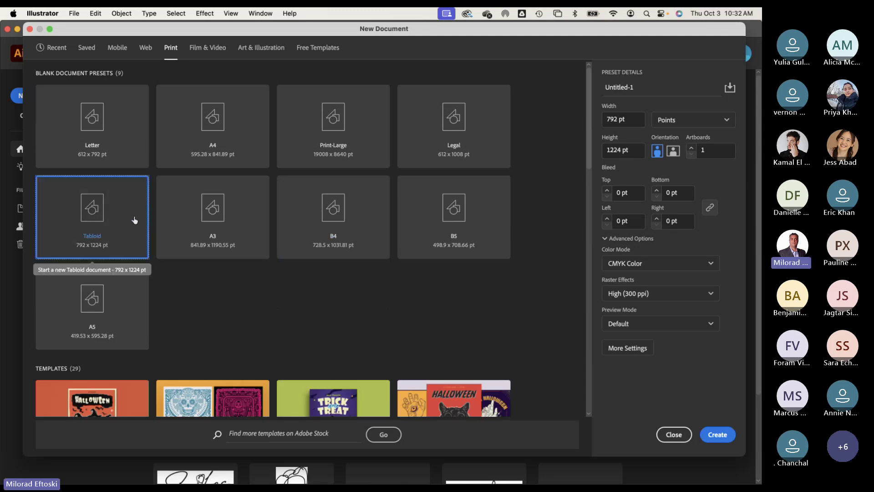
pyautogui.click(708, 124)
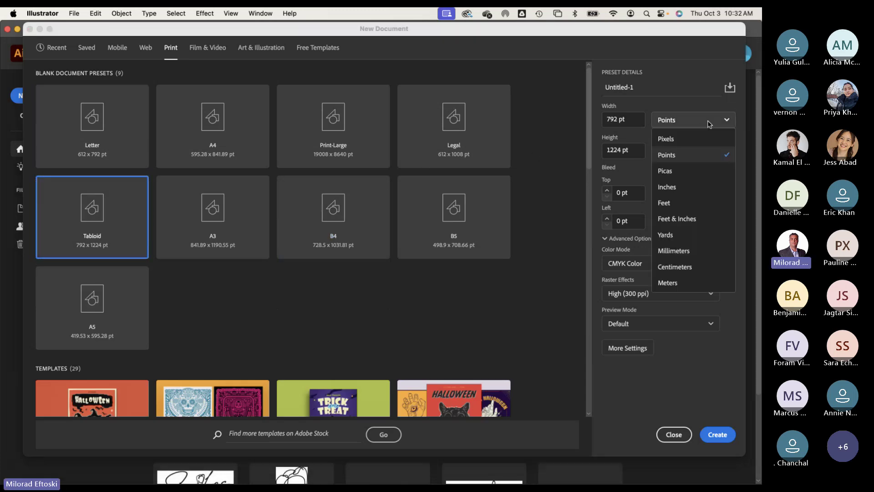
pyautogui.click(694, 187)
pyautogui.click(622, 149)
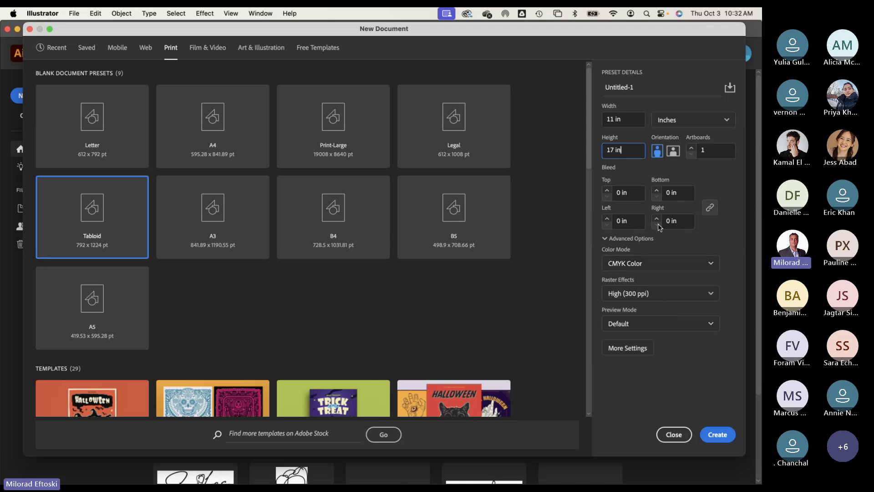
# Step: Set the bleed to 0.125 in on all four sides and create the document
pyautogui.click(635, 192)
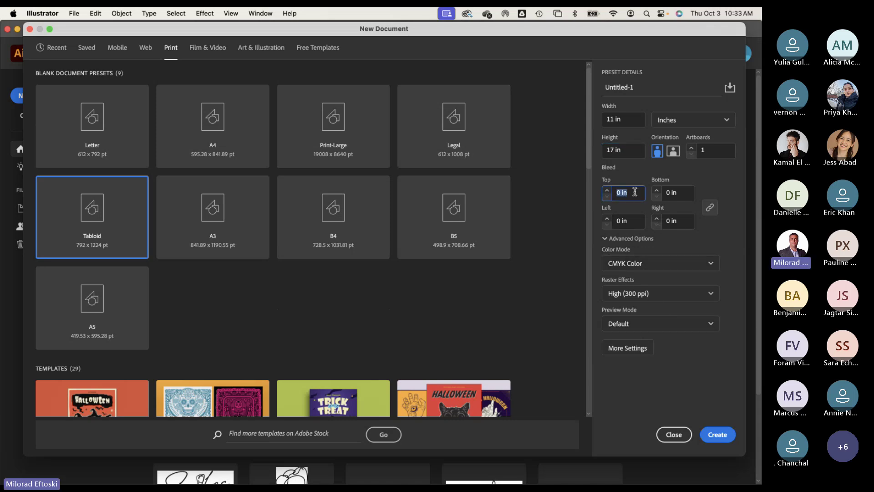
pyautogui.click(606, 190)
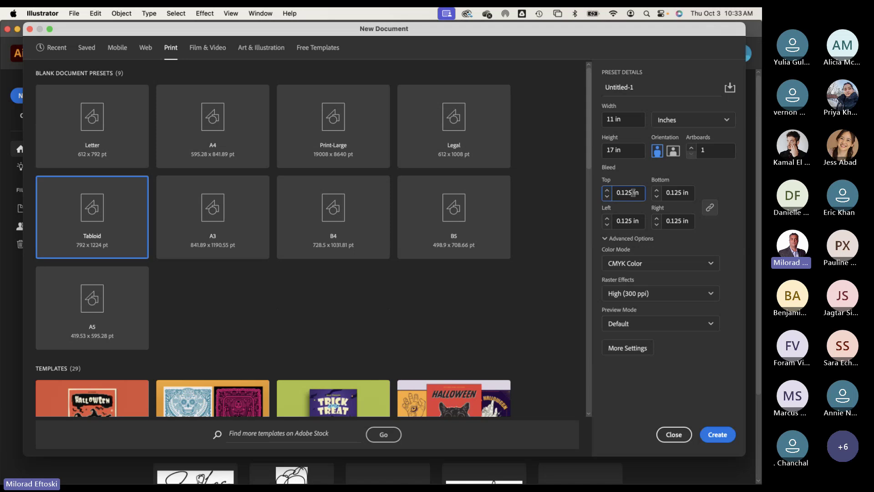
pyautogui.click(721, 188)
pyautogui.click(622, 196)
pyautogui.click(676, 192)
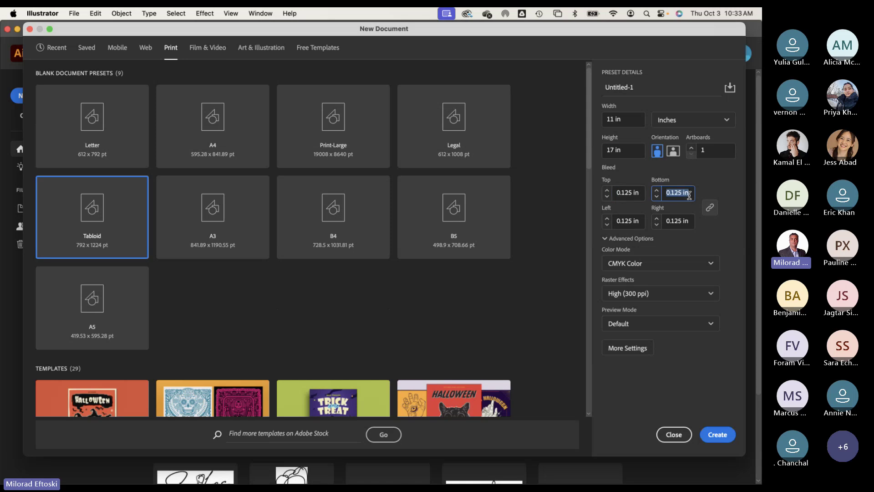
pyautogui.click(677, 221)
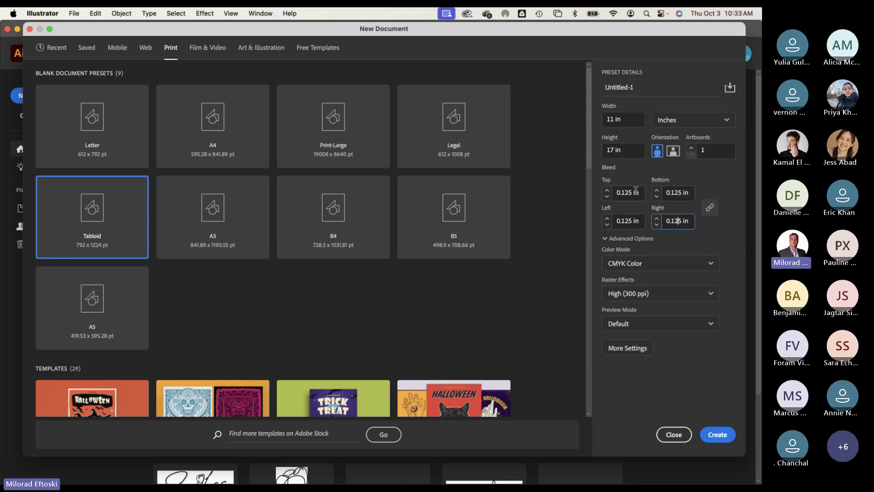
pyautogui.click(716, 433)
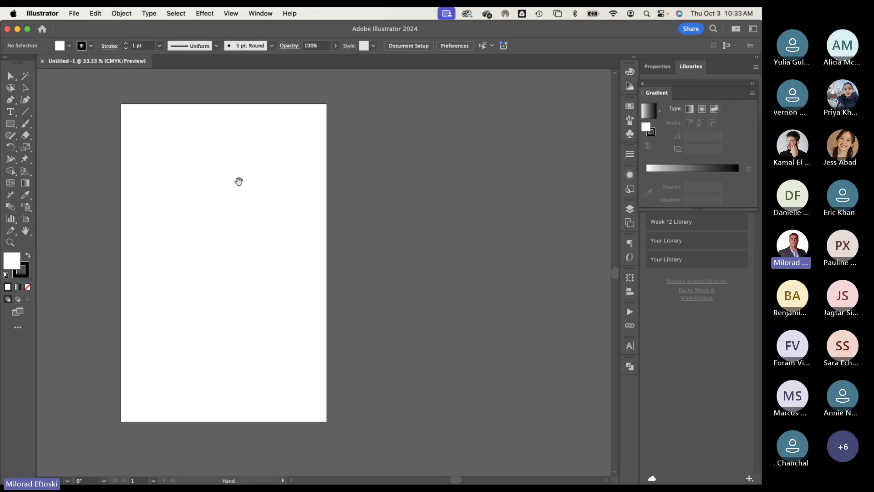
# Step: Place Poster size world structures.psd from the desktop's buildings folder as a linked file, starting at the artboard's upper-left bleed corner
pyautogui.click(74, 13)
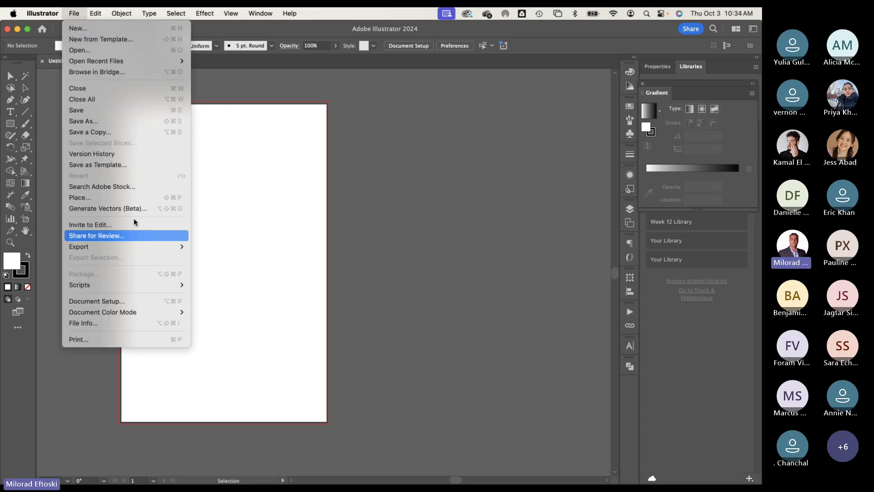
pyautogui.click(122, 197)
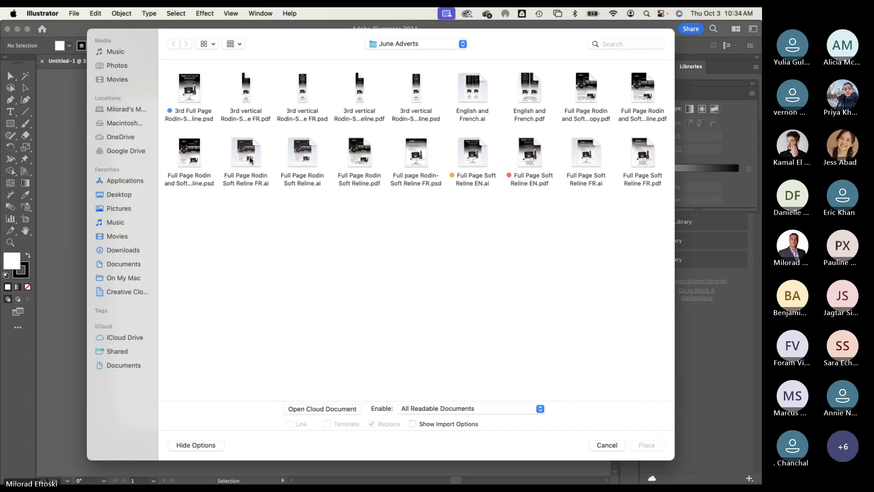
pyautogui.click(111, 195)
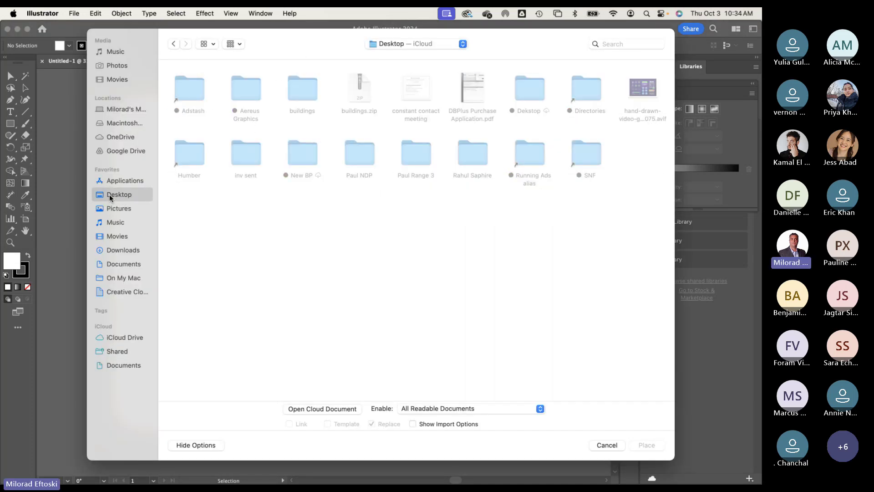
pyautogui.doubleClick(297, 87)
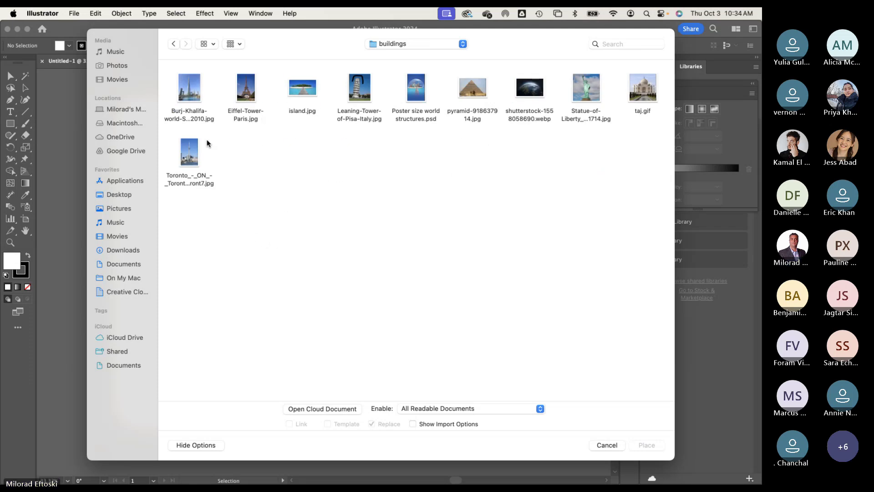
pyautogui.click(419, 90)
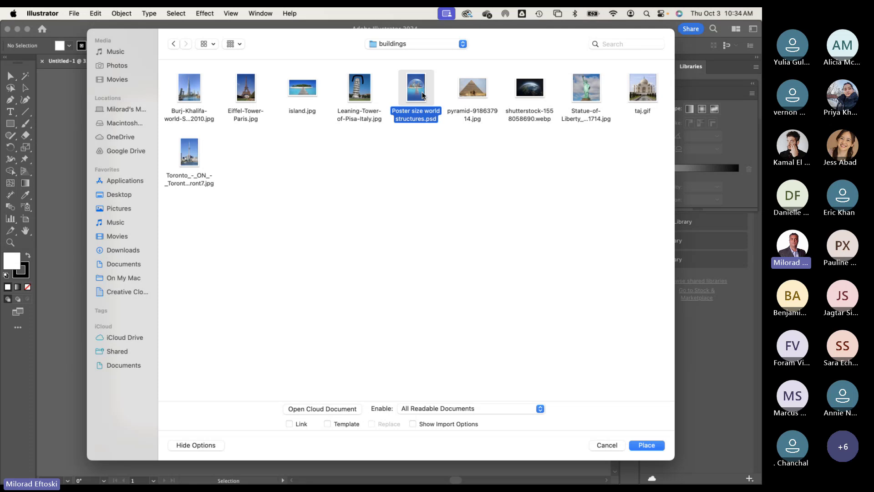
pyautogui.click(299, 423)
pyautogui.click(295, 427)
pyautogui.click(296, 427)
pyautogui.click(645, 445)
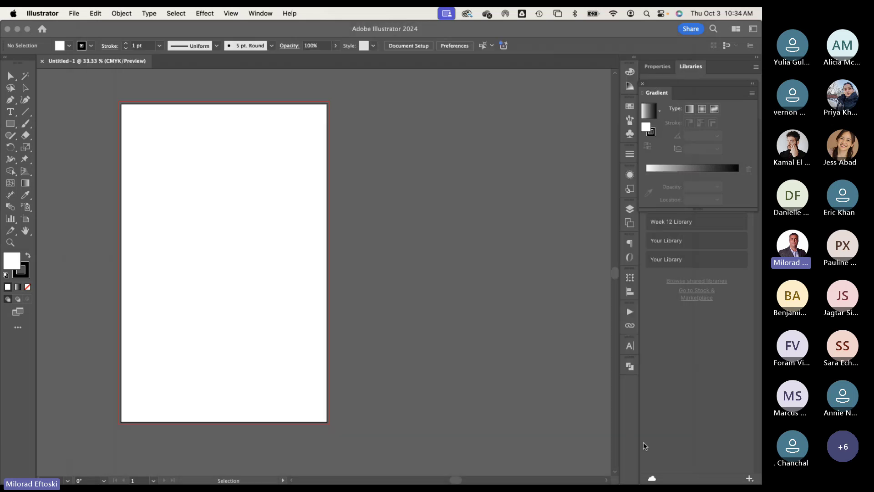
pyautogui.click(120, 103)
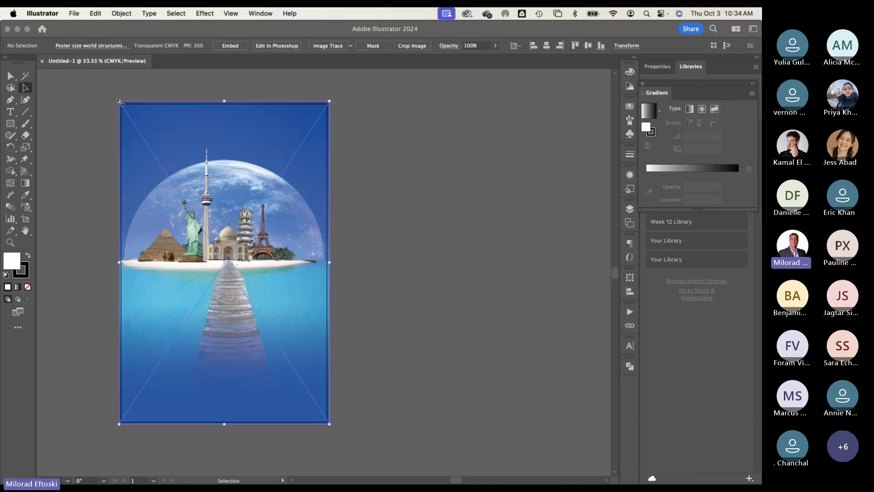
pyautogui.click(88, 103)
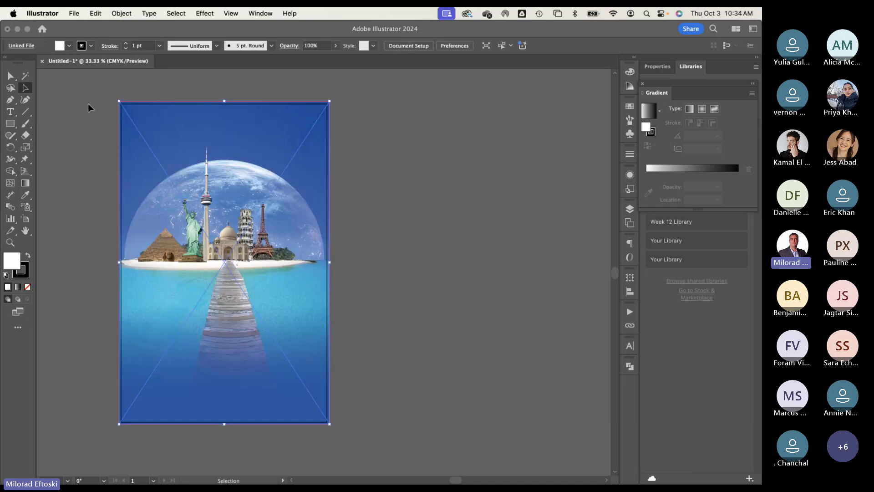
# Step: Select the placed poster and open its original file in Photoshop, switching between the two apps to compare them
pyautogui.click(257, 165)
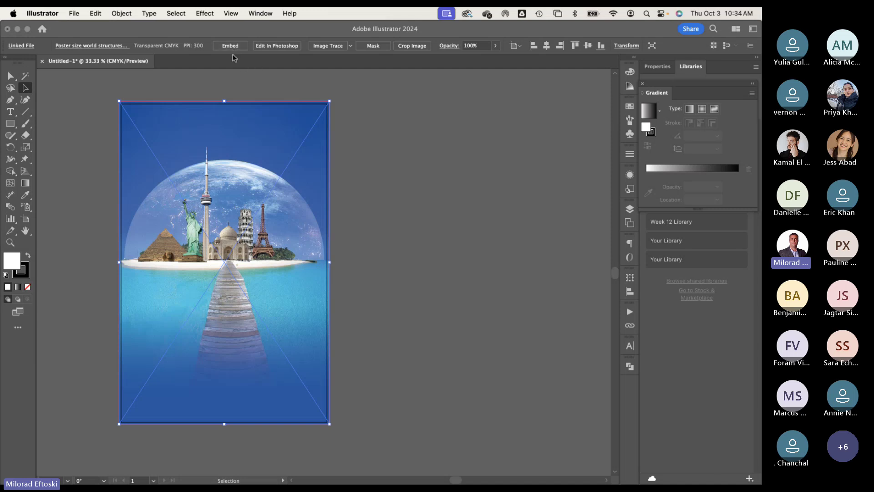
pyautogui.click(281, 46)
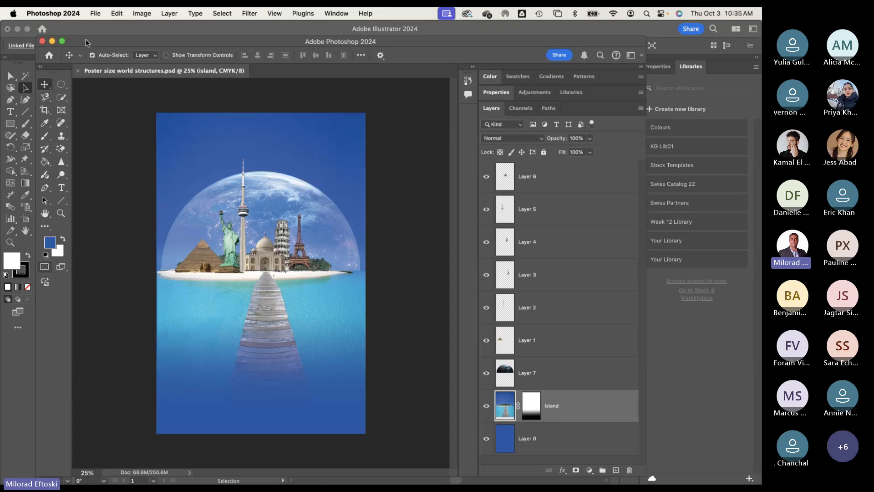
pyautogui.click(107, 31)
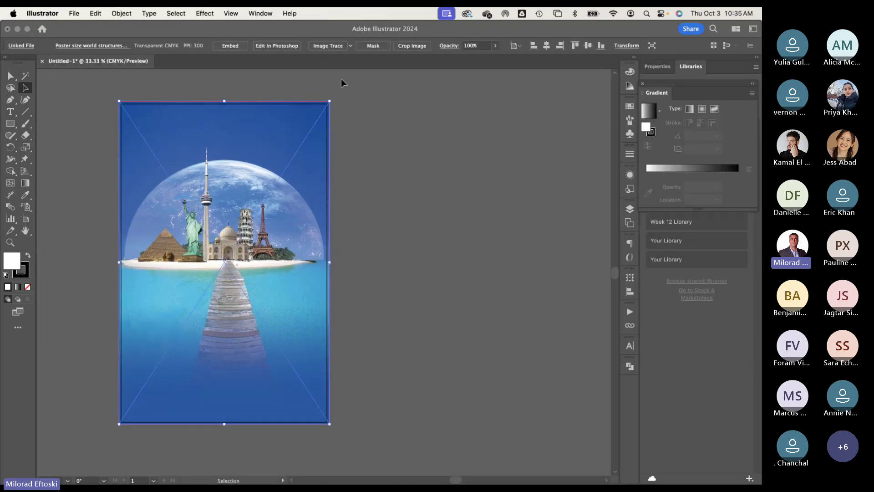
pyautogui.press('super+Tab')
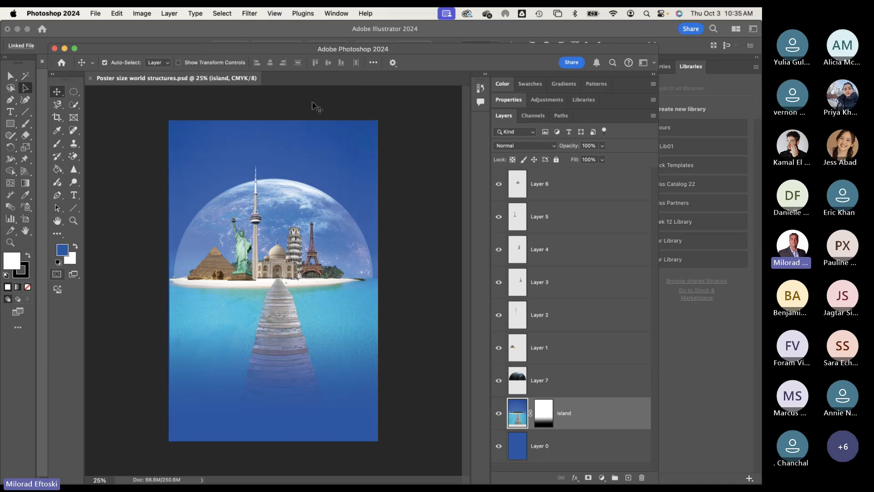
pyautogui.click(162, 31)
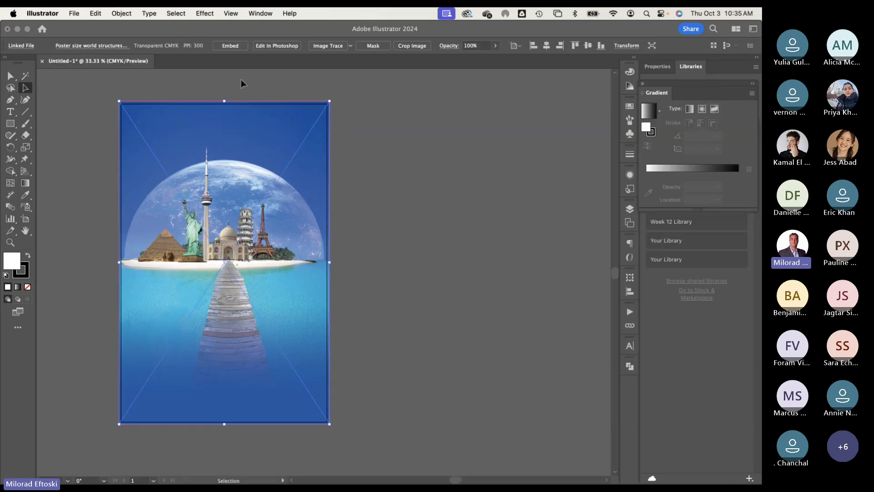
pyautogui.press('super+Tab')
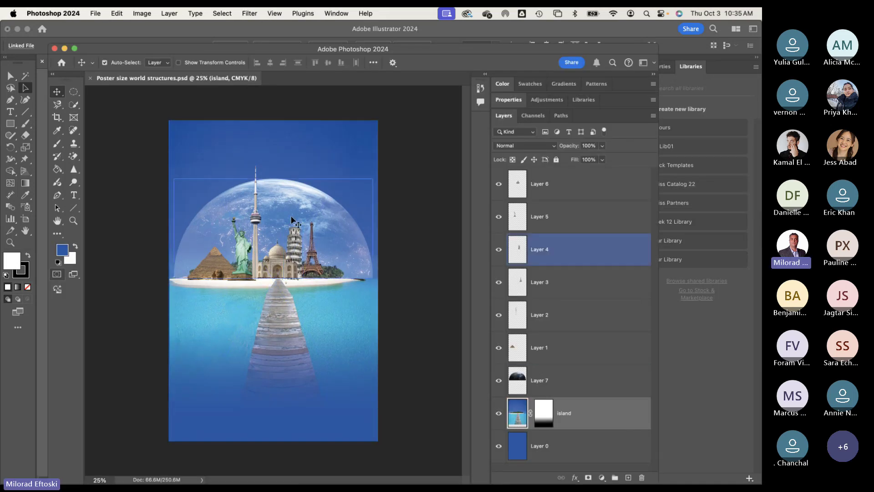
# Step: Change the blend mode of the Earth dome on Layer 7 to Hard Light and save the poster file
pyautogui.click(519, 145)
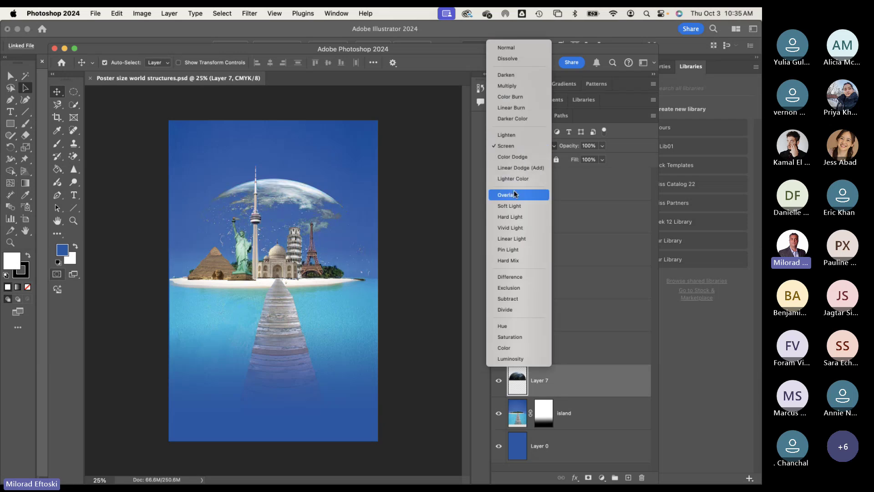
pyautogui.click(513, 220)
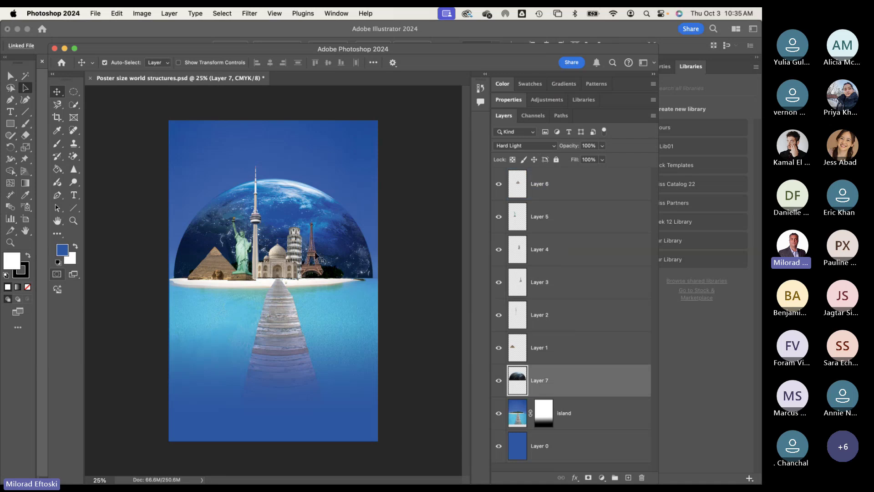
pyautogui.press('super+s')
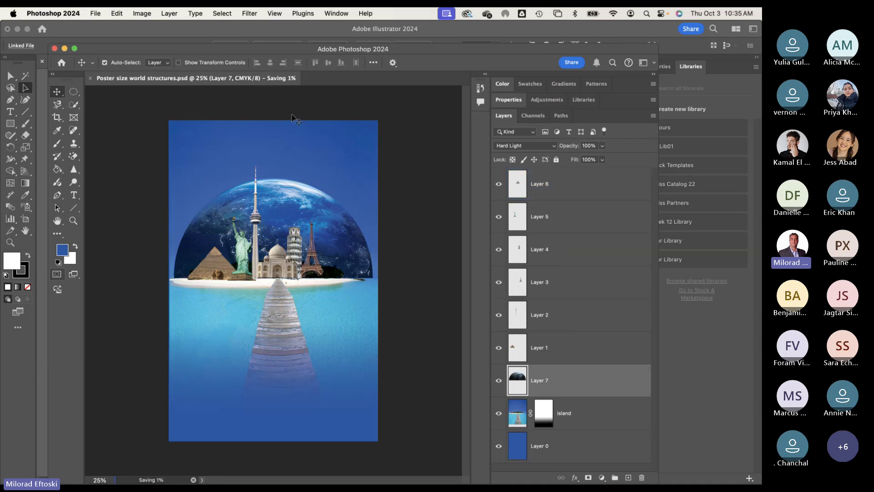
# Step: Switch to Illustrator and update the modified link to Poster size world structures.psd
pyautogui.click(216, 29)
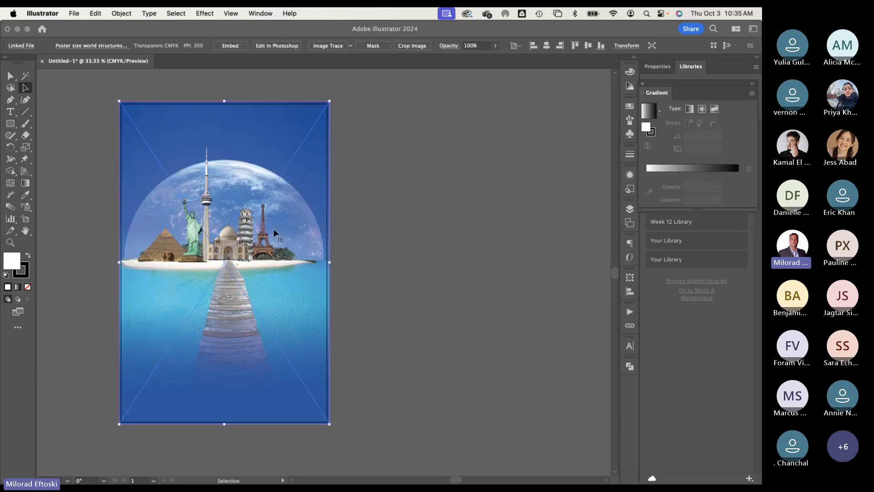
pyautogui.click(378, 225)
pyautogui.click(240, 190)
pyautogui.click(630, 326)
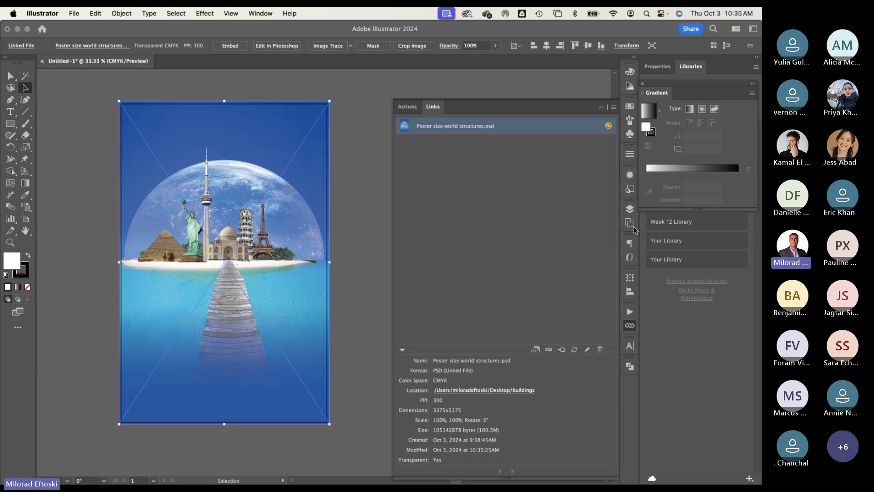
pyautogui.click(630, 326)
pyautogui.click(262, 13)
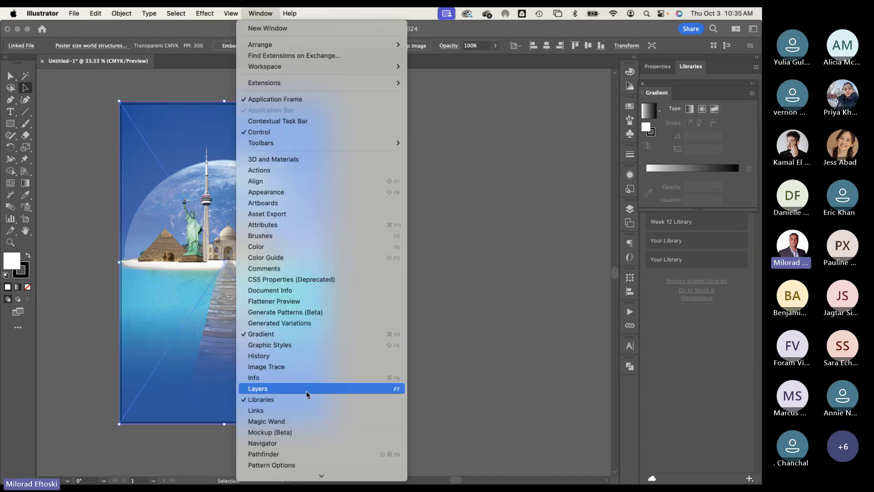
pyautogui.click(293, 409)
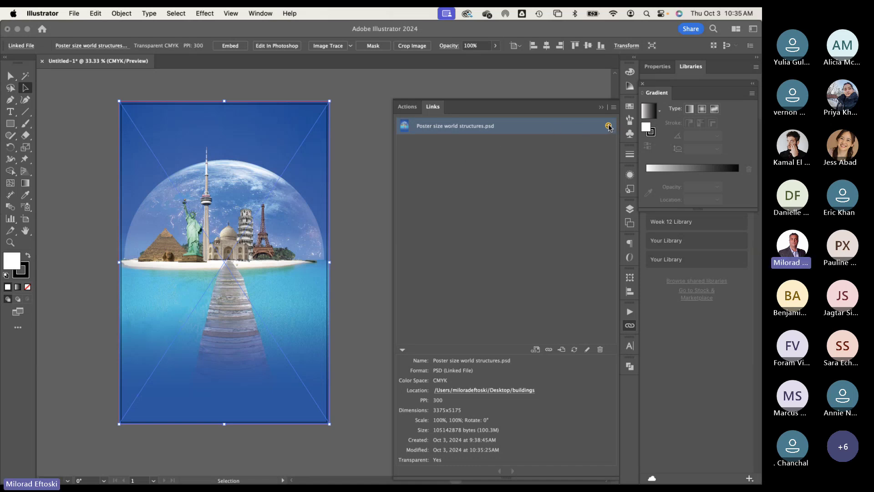
pyautogui.click(575, 350)
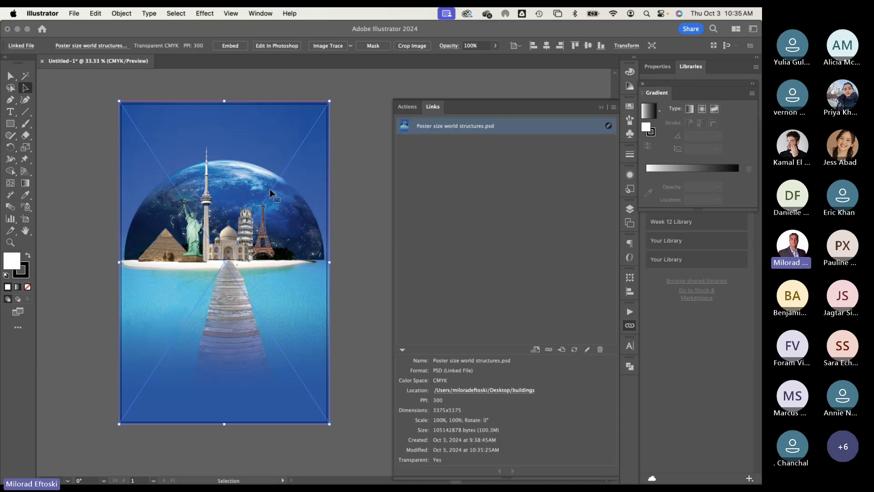
pyautogui.click(365, 184)
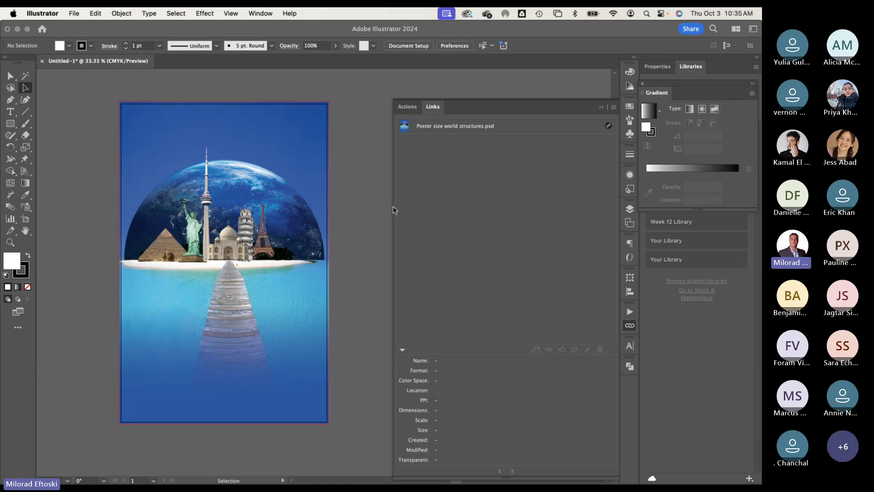
pyautogui.moveTo(392, 208); pyautogui.dragTo(446, 207)
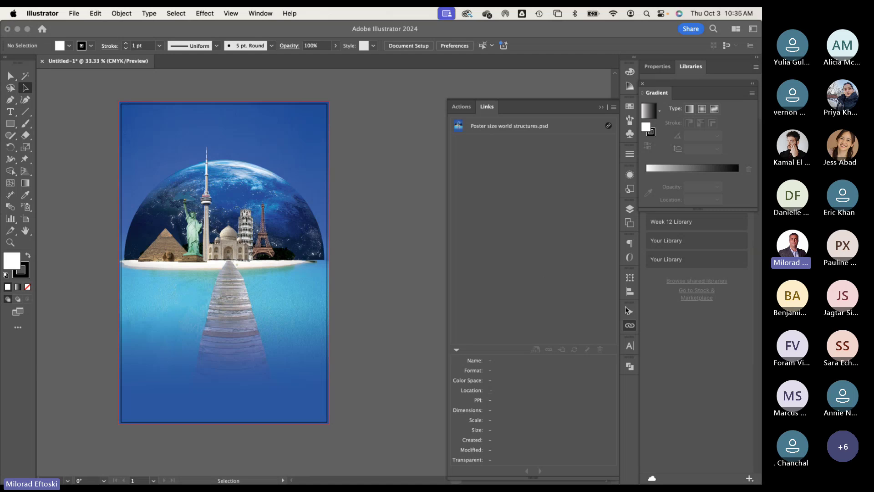
pyautogui.click(630, 325)
# Step: Embed the linked poster in the document, converting its Photoshop layers to objects
pyautogui.click(264, 198)
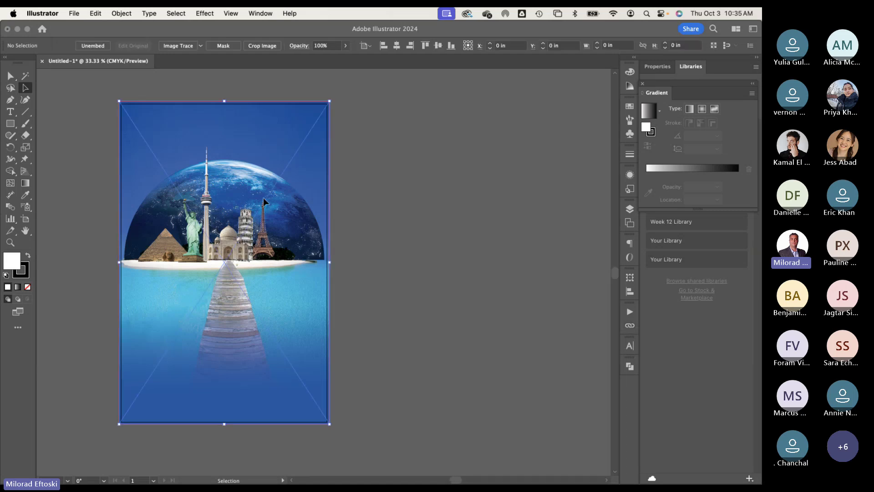
pyautogui.click(255, 192)
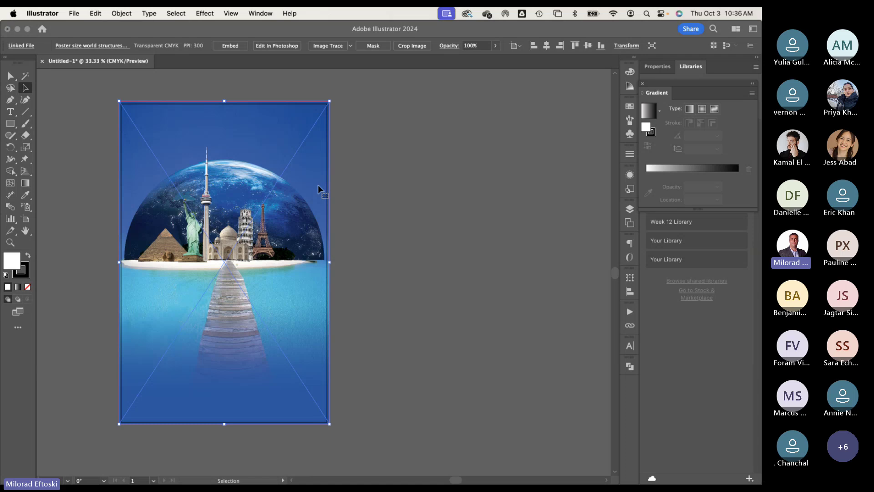
pyautogui.click(234, 47)
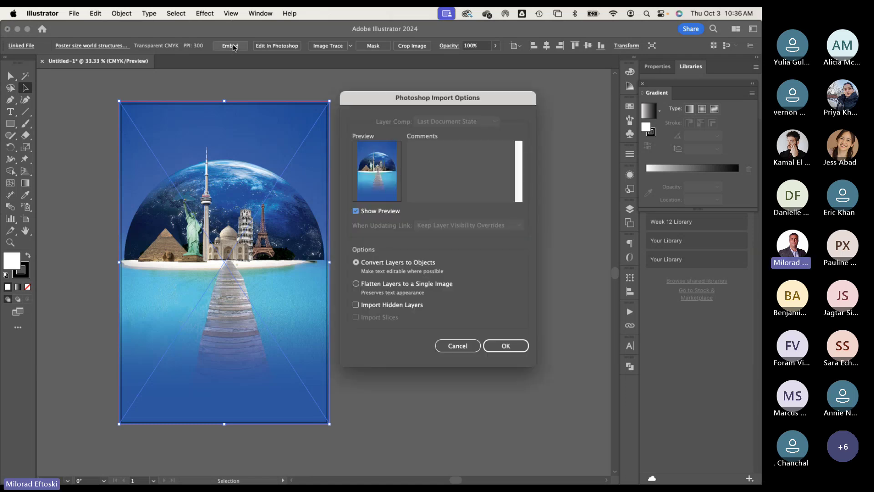
pyautogui.moveTo(376, 104); pyautogui.dragTo(390, 95)
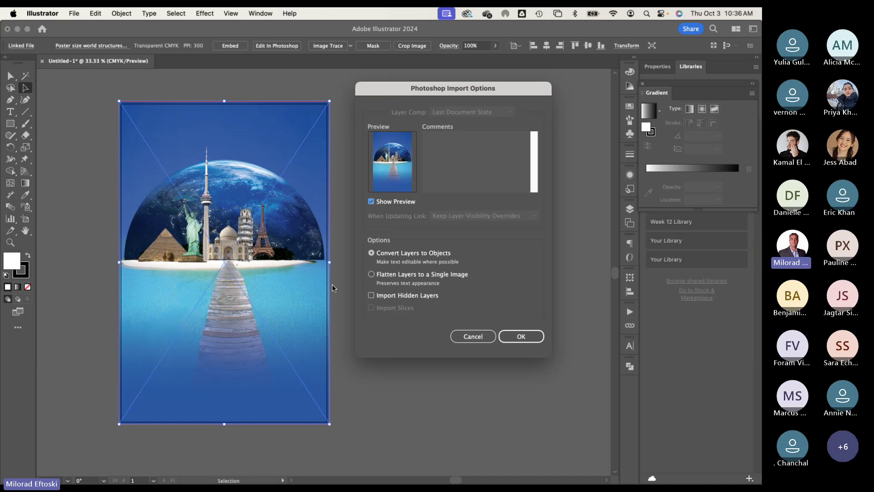
pyautogui.click(392, 275)
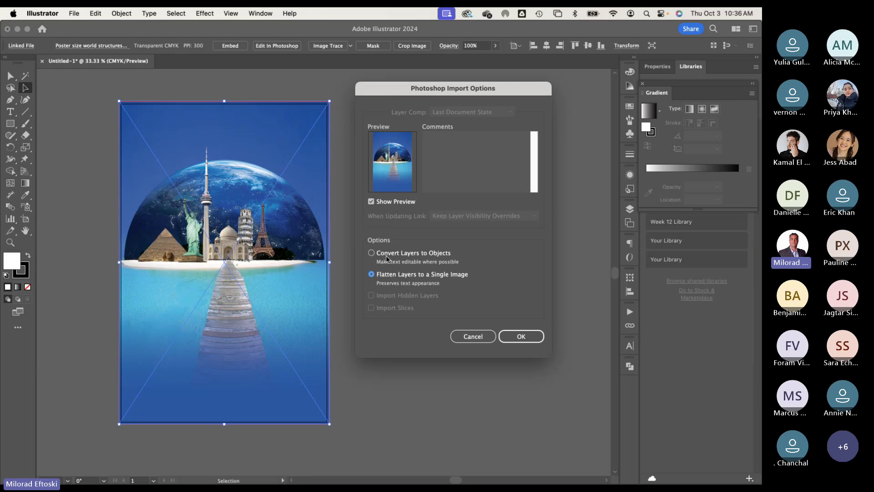
pyautogui.click(388, 255)
pyautogui.click(518, 336)
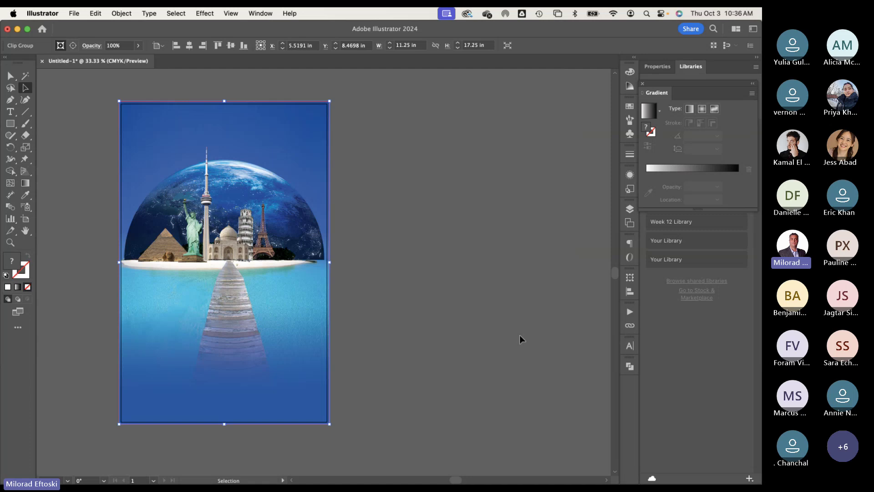
pyautogui.click(520, 339)
# Step: Release the clipping mask of the embedded poster group and deselect its images
pyautogui.click(250, 297)
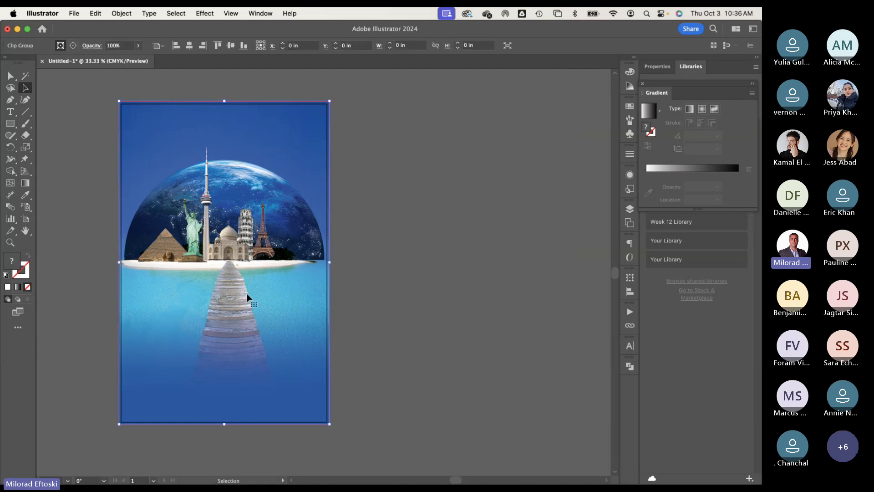
pyautogui.rightClick(243, 196)
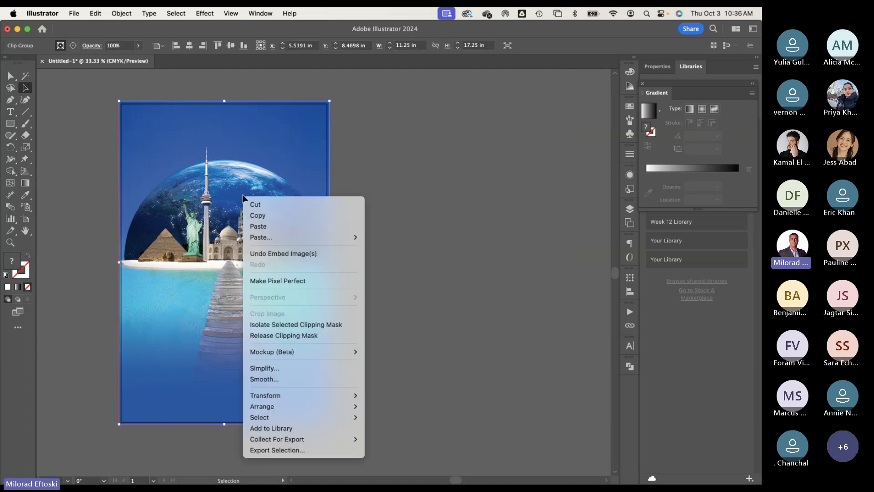
pyautogui.click(316, 336)
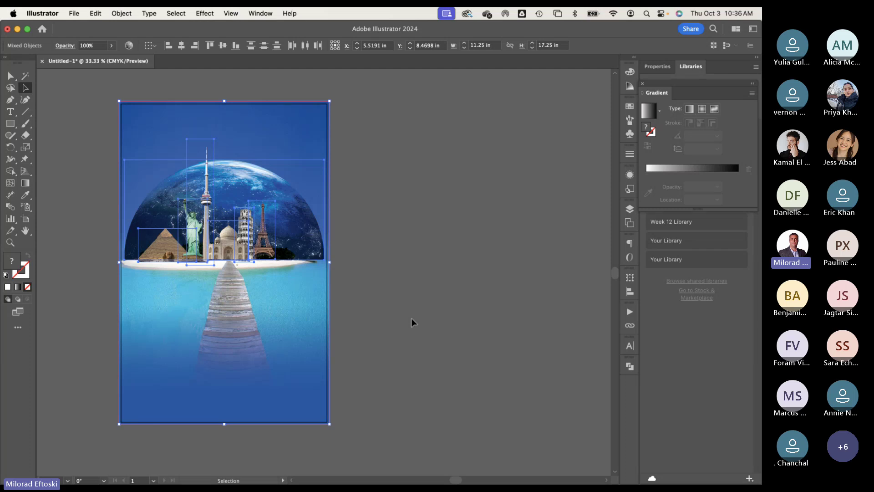
pyautogui.click(411, 318)
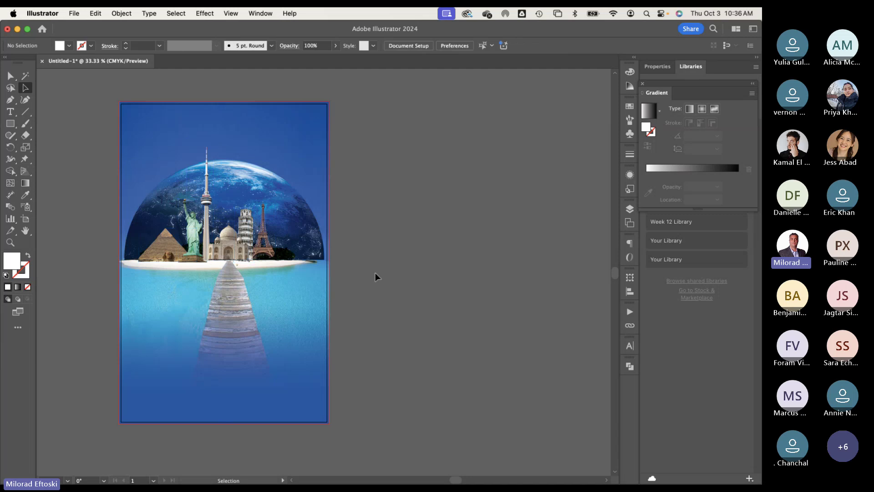
# Step: Draw a large white circle over the middle of the poster and shift it slightly downward
pyautogui.click(10, 123)
pyautogui.click(10, 123)
pyautogui.click(48, 147)
pyautogui.moveTo(137, 138); pyautogui.dragTo(323, 322)
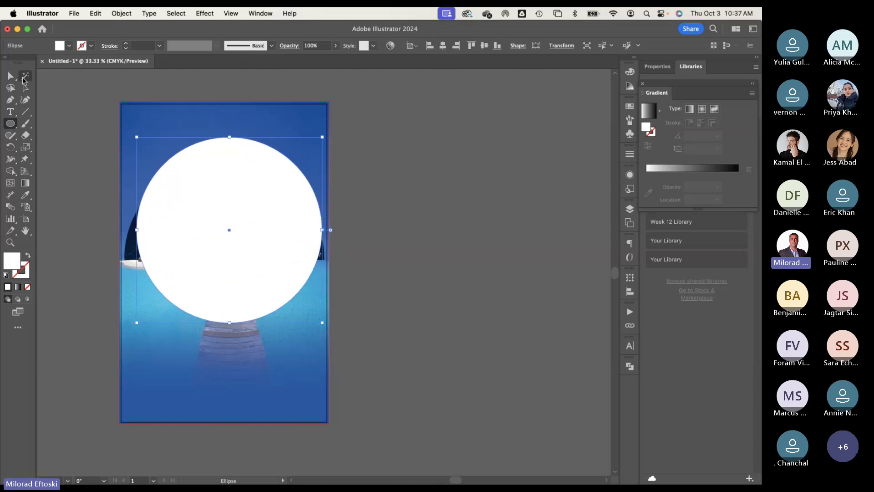
pyautogui.press('a')
pyautogui.moveTo(277, 200)
pyautogui.mouseDown()
pyautogui.moveTo(266, 221)
pyautogui.moveTo(271, 213)
pyautogui.mouseUp()
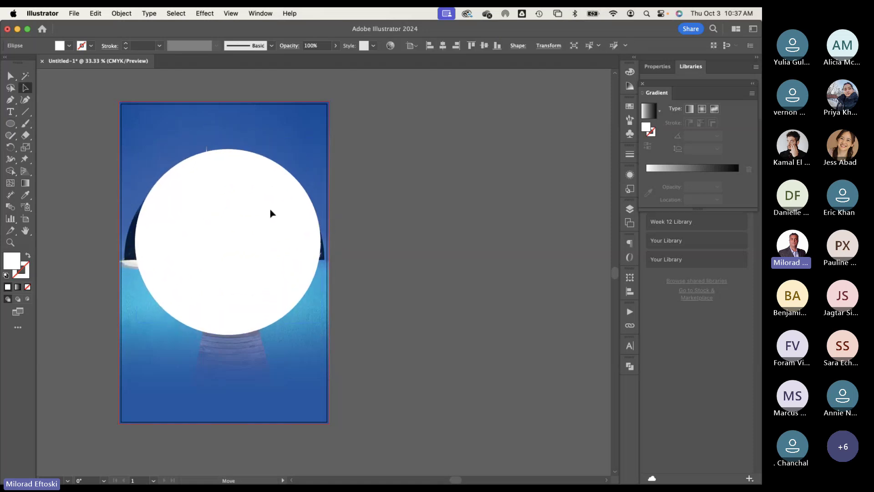
# Step: Select the circle with all the poster images and make a clipping mask from them
pyautogui.click(240, 109)
pyautogui.moveTo(167, 86); pyautogui.dragTo(336, 402)
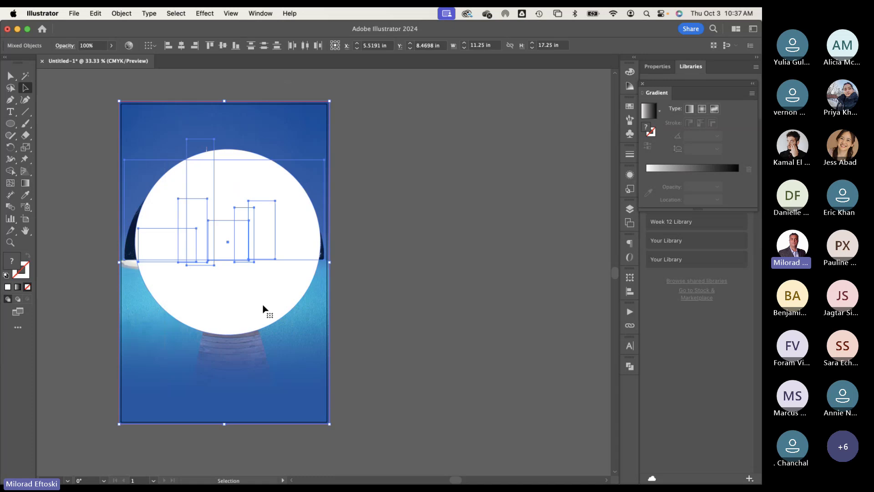
pyautogui.rightClick(257, 304)
pyautogui.click(289, 358)
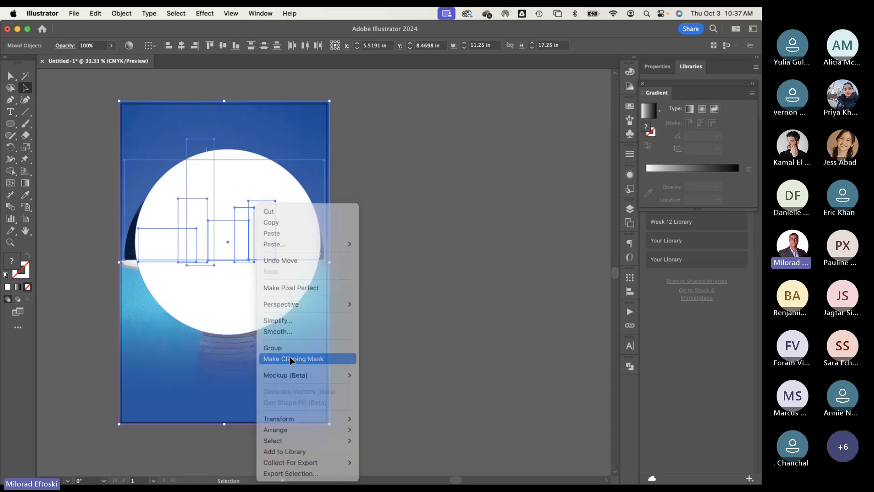
pyautogui.click(443, 362)
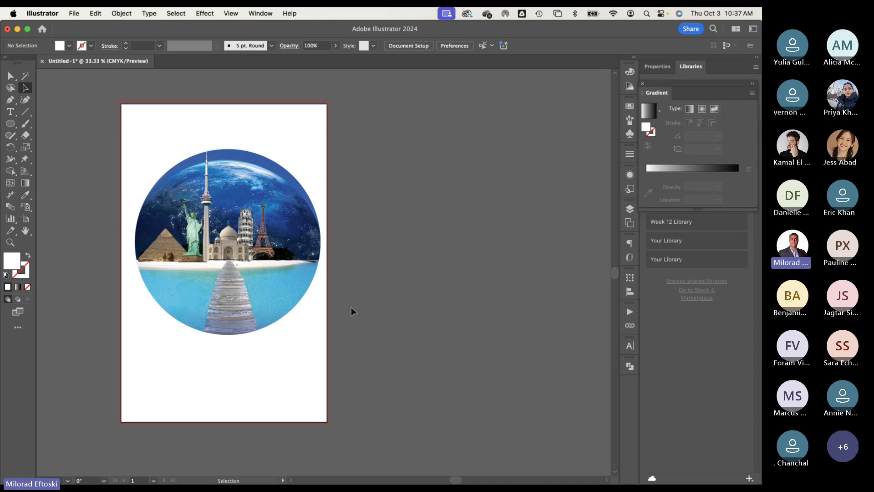
# Step: Undo the circular clipping mask and the circle
pyautogui.press('cmd+z')
pyautogui.press('cmd+z')
pyautogui.press('cmd+z')
pyautogui.press('cmd+z')
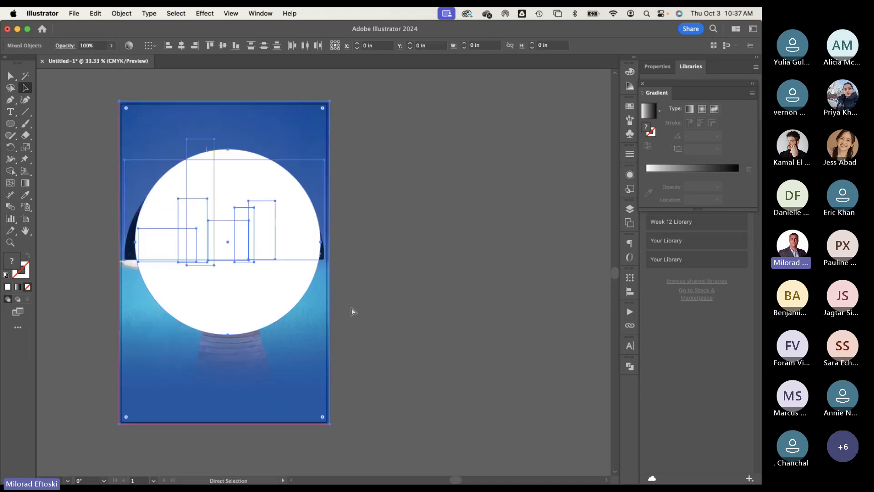
pyautogui.press('super+z')
pyautogui.press('super+z')
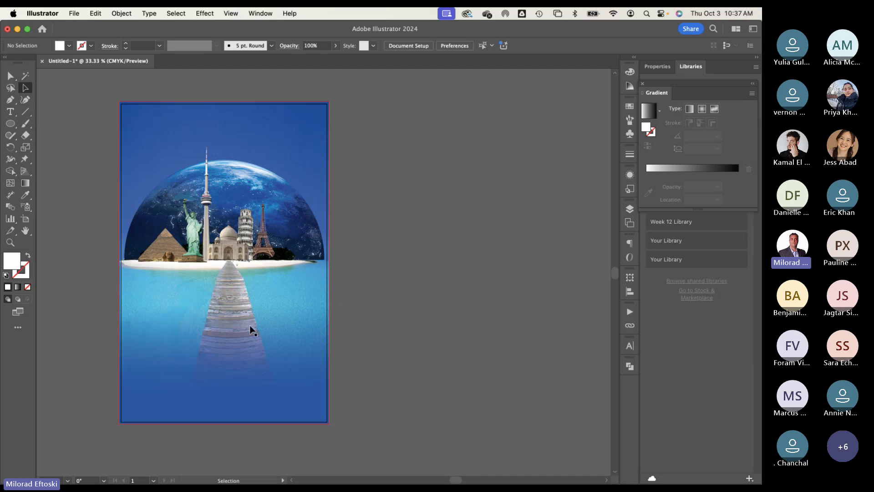
# Step: Move the island, Earth dome, Taj Mahal and Eiffel Tower images apart, and enlarge the Eiffel Tower
pyautogui.click(237, 330)
pyautogui.moveTo(220, 324); pyautogui.dragTo(428, 312)
pyautogui.moveTo(305, 244); pyautogui.dragTo(243, 363)
pyautogui.moveTo(225, 252); pyautogui.dragTo(275, 282)
pyautogui.moveTo(264, 247); pyautogui.dragTo(295, 226)
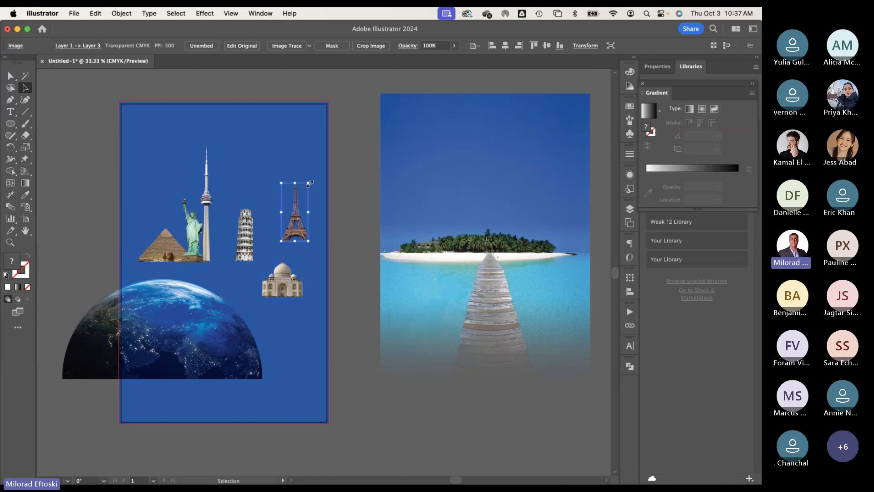
pyautogui.moveTo(309, 183); pyautogui.dragTo(319, 163)
pyautogui.click(350, 181)
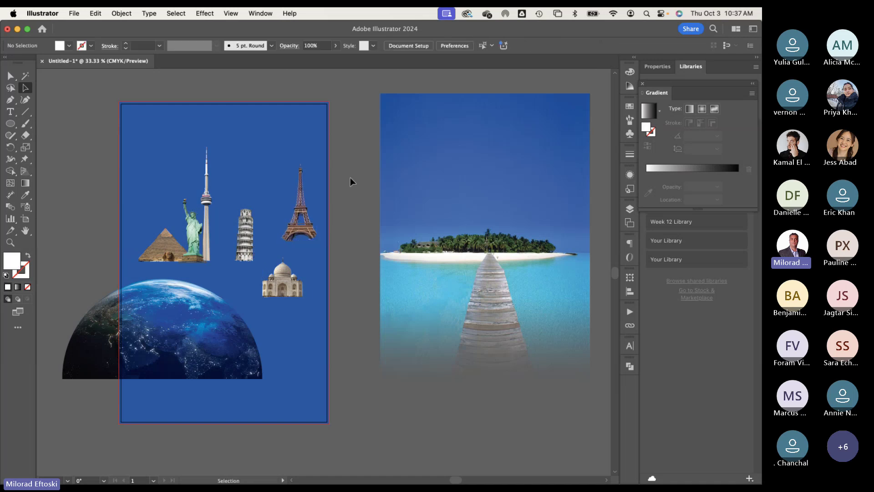
# Step: Undo the moves and the resizing of the separate poster images
pyautogui.press('super+z')
pyautogui.press('super+z')
pyautogui.press('super+z')
pyautogui.press('super+z')
pyautogui.press('super+z')
pyautogui.press('super+z')
pyautogui.press('super+z')
pyautogui.press('super+z')
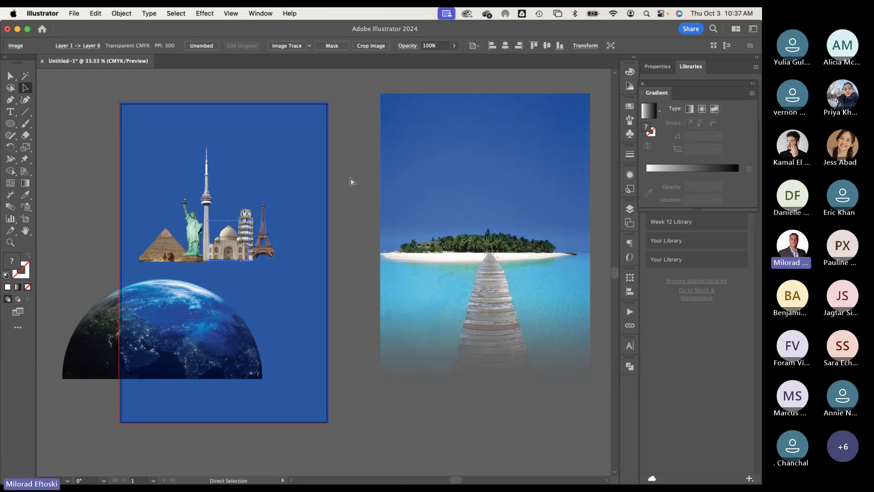
pyautogui.press('super+shift+z')
pyautogui.press('super+shift+z')
pyautogui.press('super+shift+z')
pyautogui.press('super+shift+z')
pyautogui.press('super+shift+z')
pyautogui.press('super+shift+z')
pyautogui.press('super+shift+z')
pyautogui.press('super+shift+z')
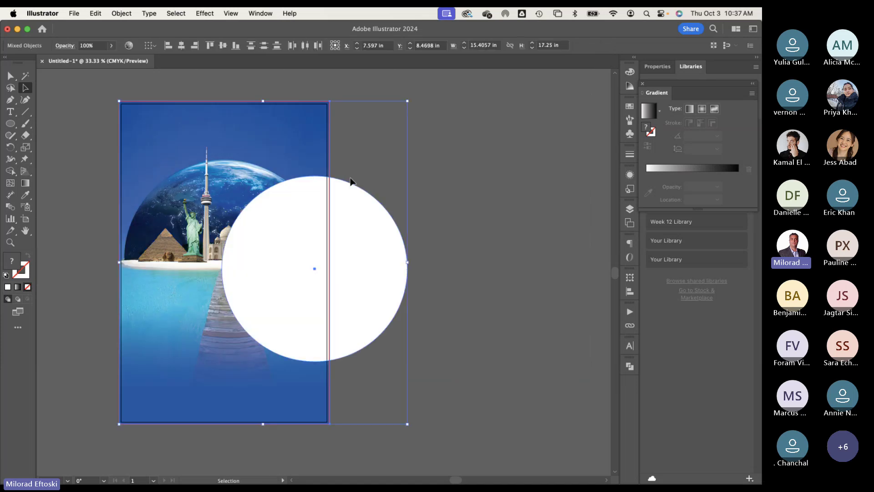
# Step: Step through the edit history to restore the fully assembled poster without the white circle
pyautogui.click(303, 296)
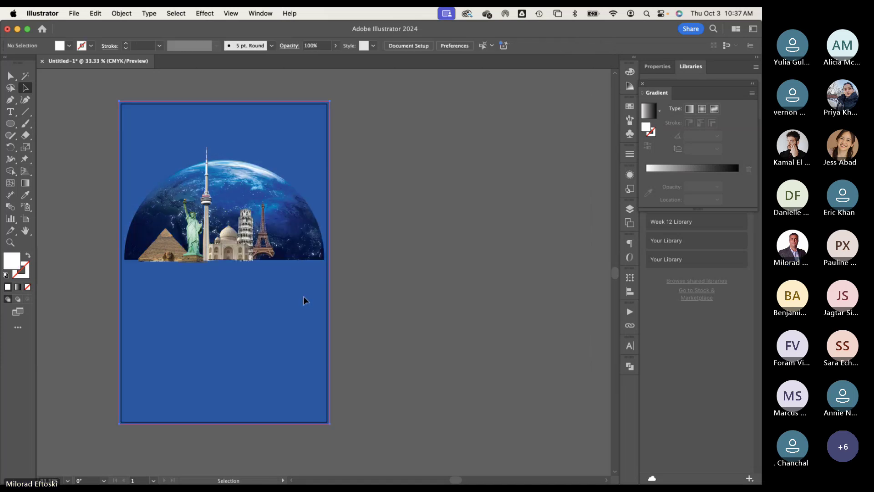
pyautogui.click(401, 285)
pyautogui.press('super+z')
pyautogui.press('super+z')
pyautogui.press('super+z')
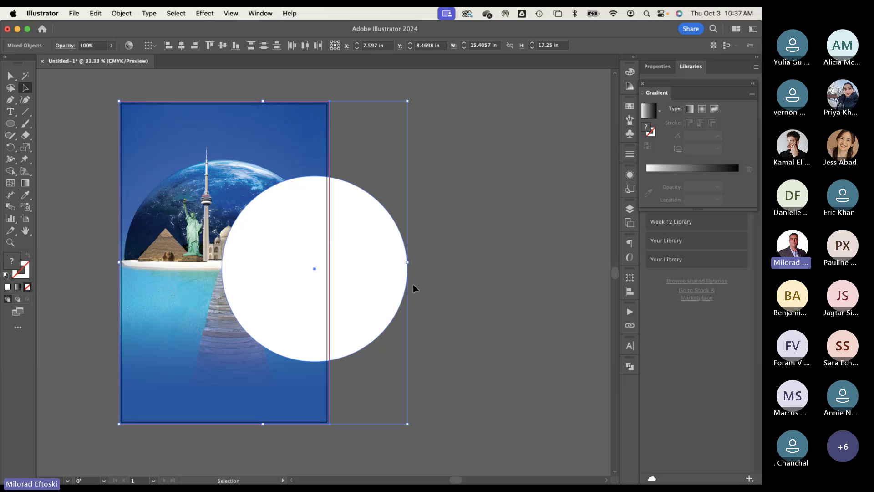
pyautogui.press('super+z')
pyautogui.press('super+z')
pyautogui.press('super+shift+z')
pyautogui.press('super+shift+z')
pyautogui.press('super+shift+z')
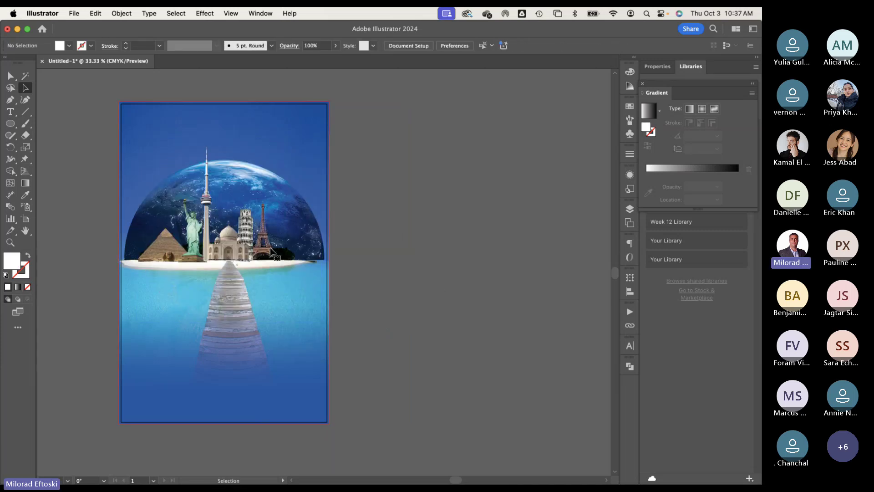
# Step: Add a point-type line with the Lorem ipsum placeholder in the lower-left area of the poster
pyautogui.press('super+=')
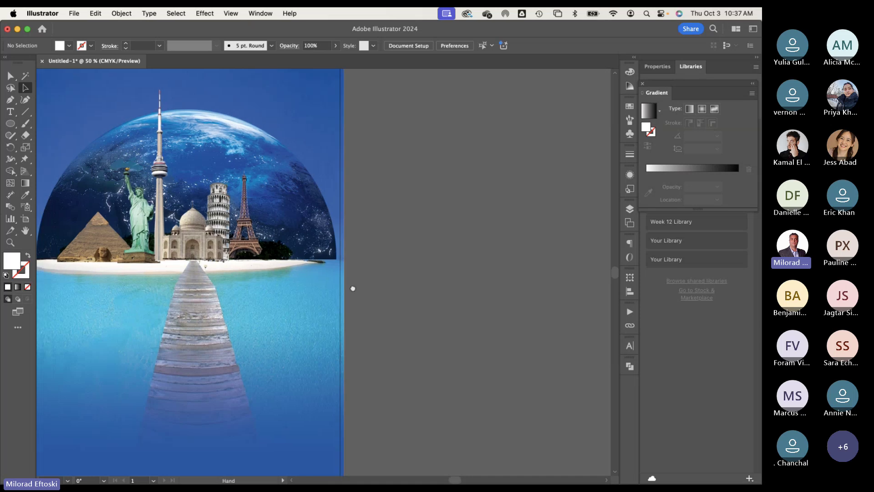
pyautogui.hscroll(-5, 364, 296)
pyautogui.press('super+minus')
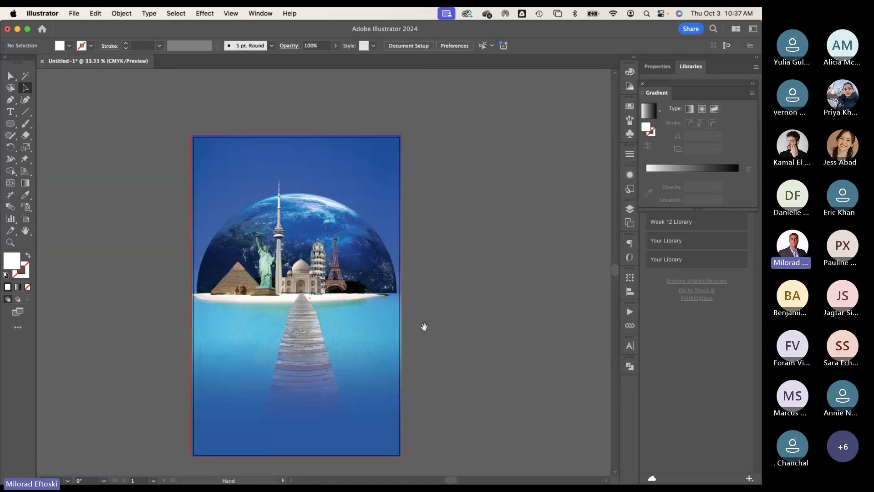
pyautogui.moveTo(424, 326); pyautogui.dragTo(395, 311)
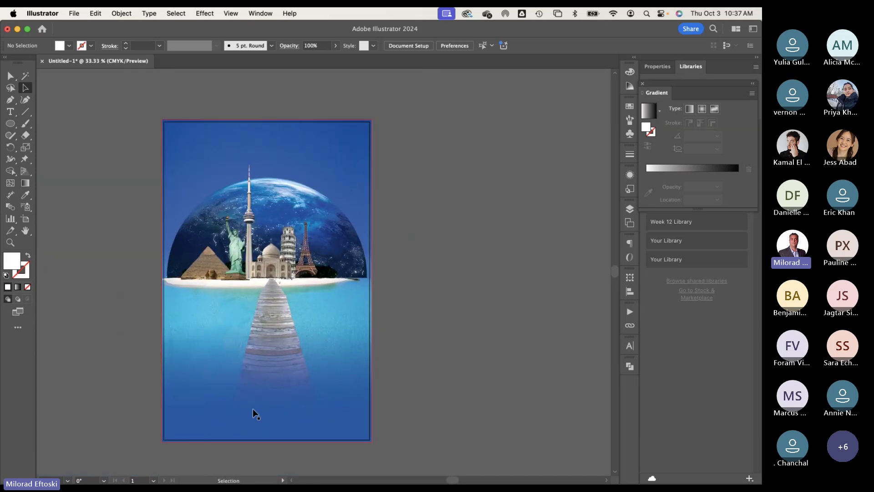
pyautogui.press('t')
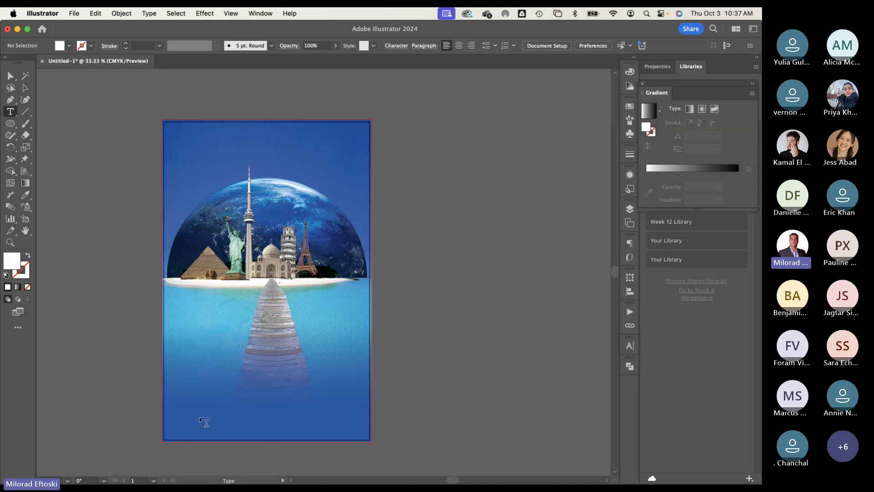
pyautogui.click(179, 419)
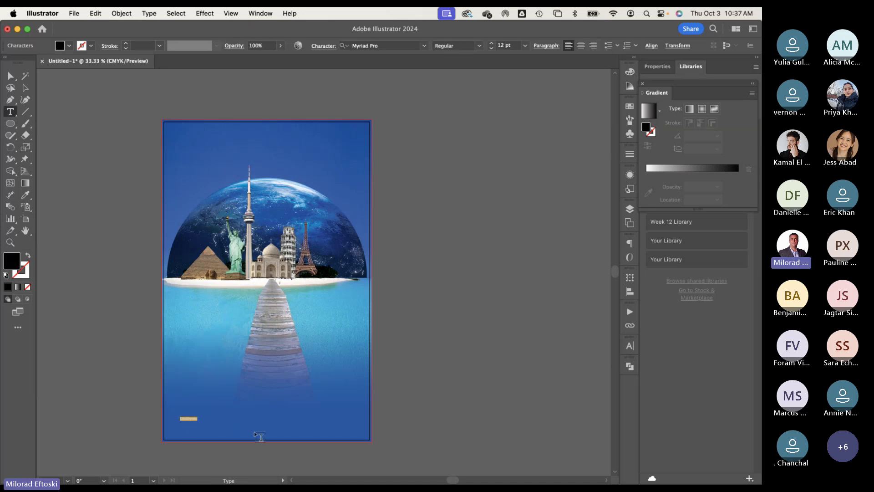
pyautogui.click(26, 88)
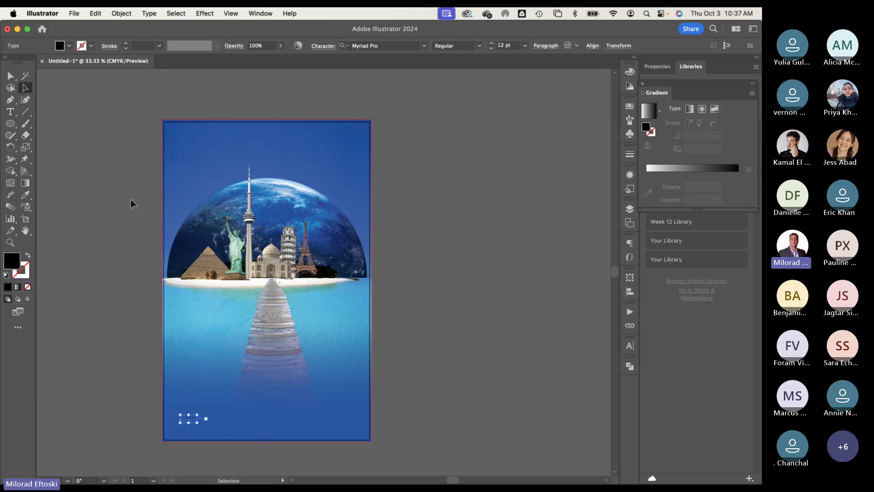
# Step: Set the fill of the Lorem ipsum text to white
pyautogui.click(69, 46)
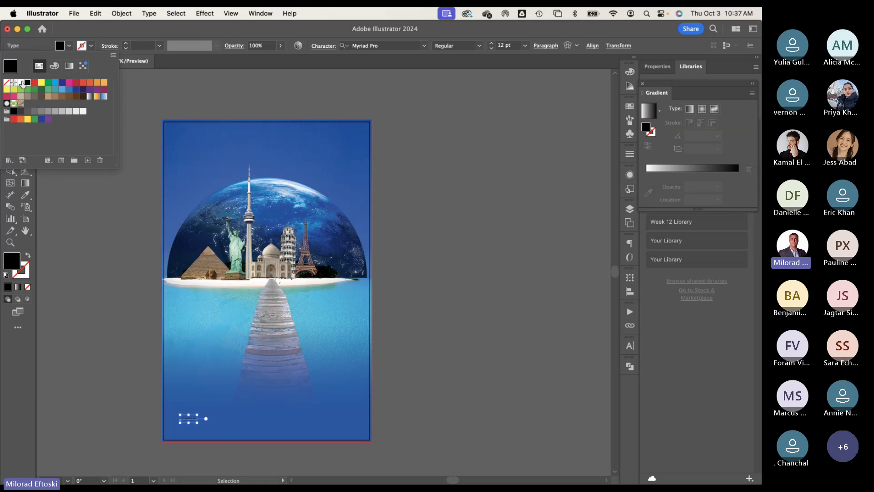
pyautogui.click(20, 83)
pyautogui.click(88, 200)
pyautogui.click(89, 214)
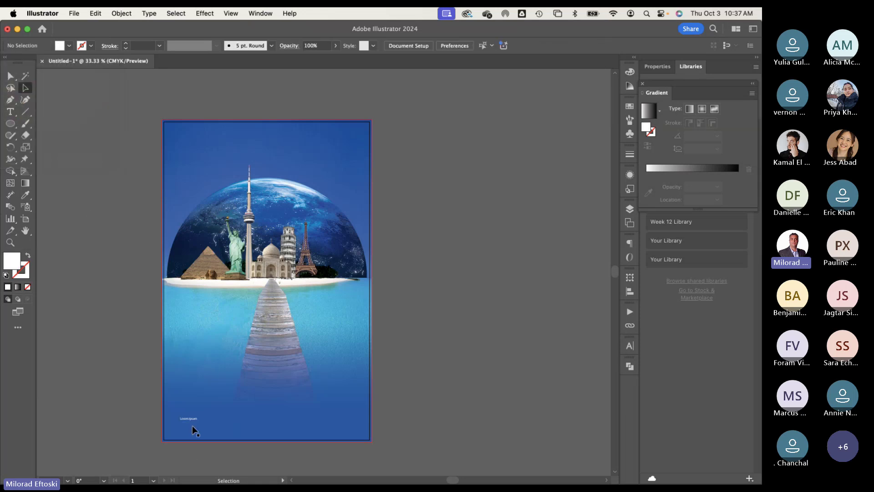
# Step: Duplicate the Lorem ipsum text at equal intervals to form a row of seven captions along the poster's lower edge
pyautogui.moveTo(189, 420); pyautogui.dragTo(212, 429)
pyautogui.press('super+d')
pyautogui.press('super+d')
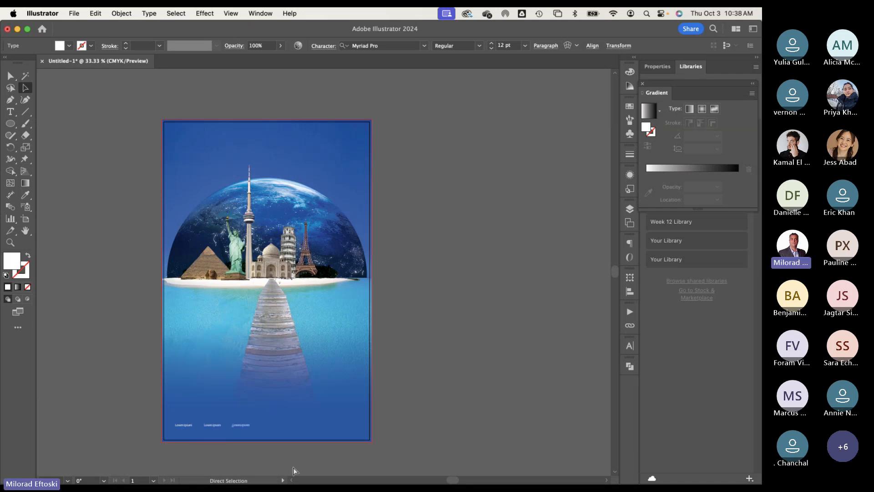
pyautogui.press('super+d')
pyautogui.press('super+d')
pyautogui.press('super+d')
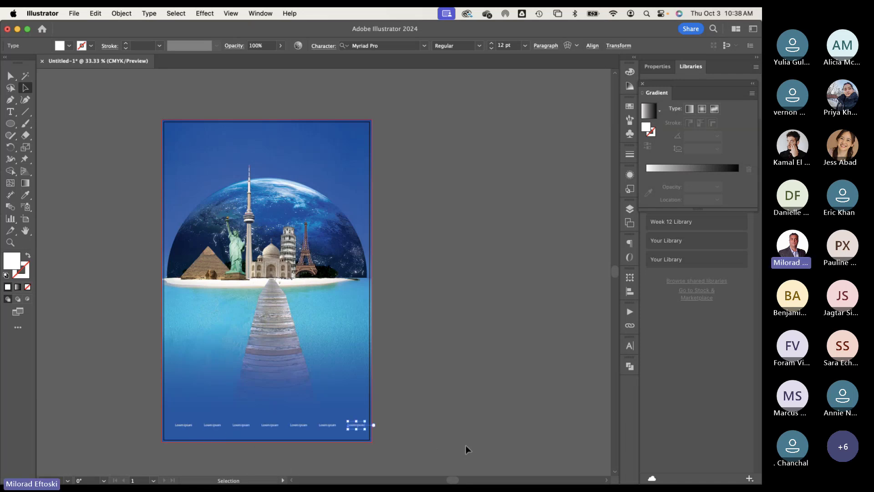
pyautogui.click(465, 445)
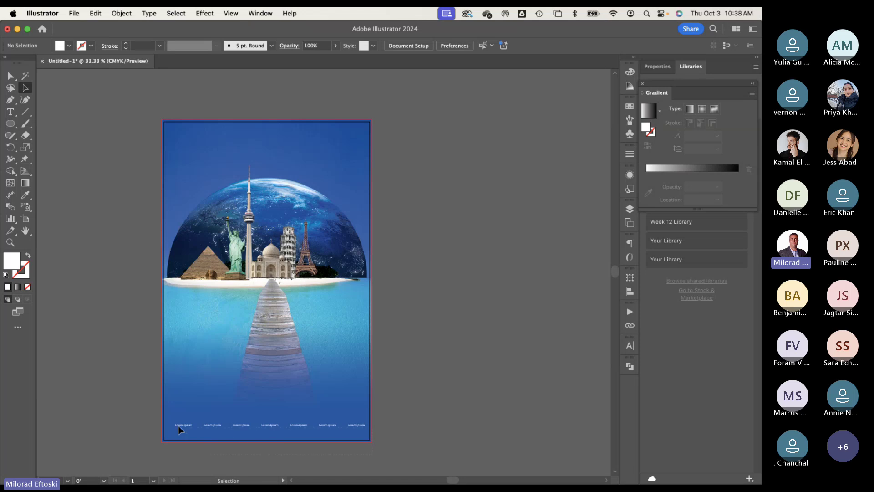
pyautogui.click(167, 425)
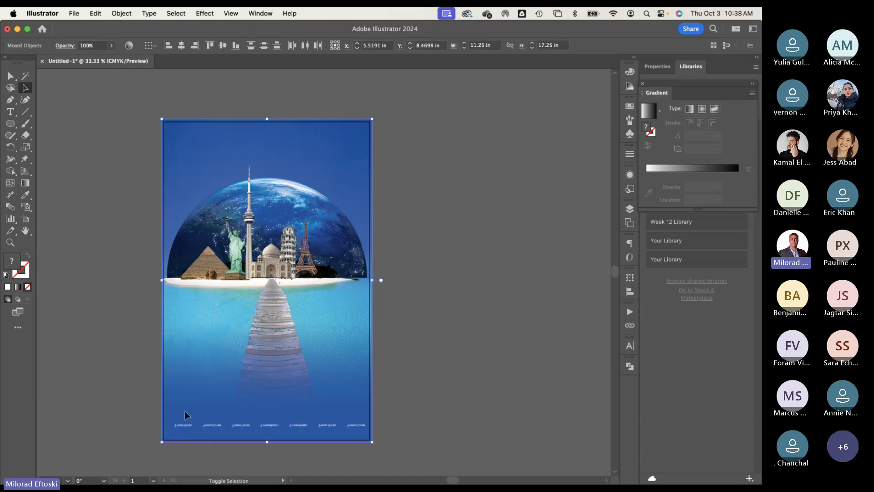
pyautogui.click(464, 427)
pyautogui.click(359, 424)
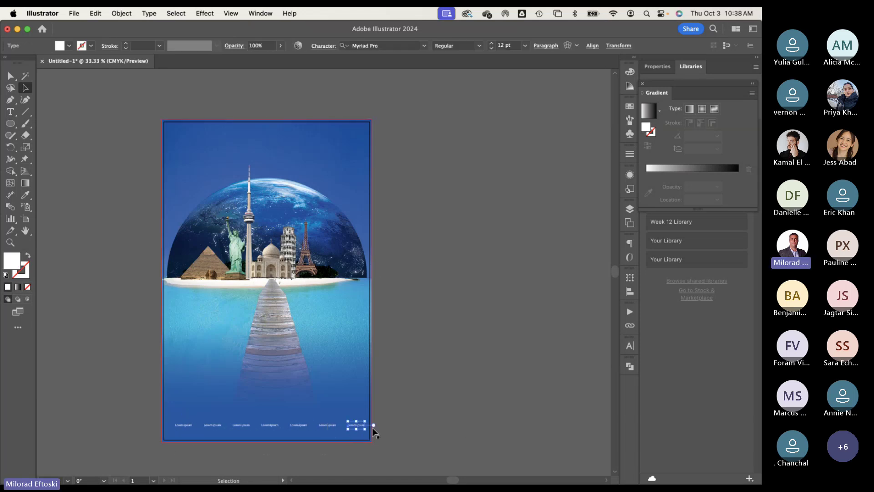
pyautogui.click(175, 13)
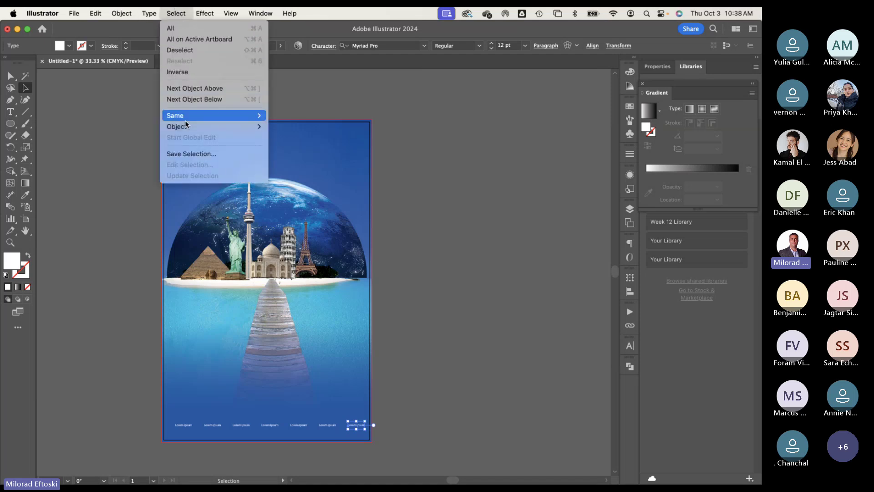
pyautogui.moveTo(187, 117)
pyautogui.click(283, 125)
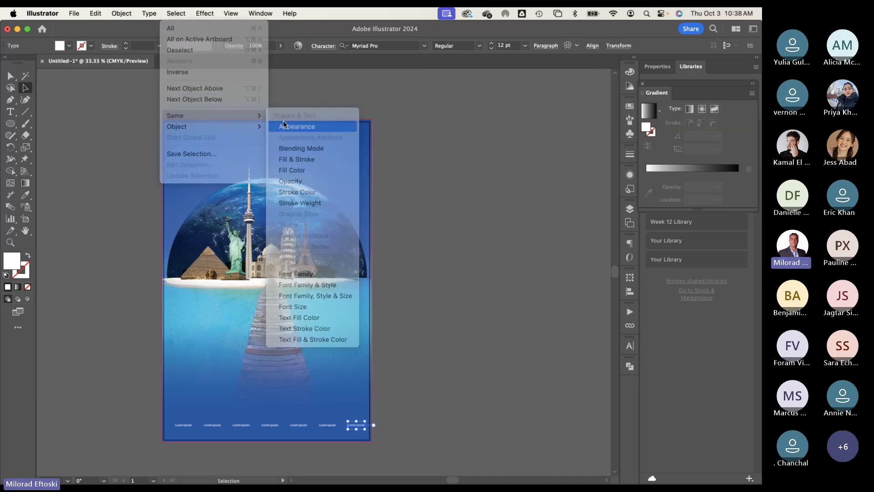
pyautogui.click(397, 238)
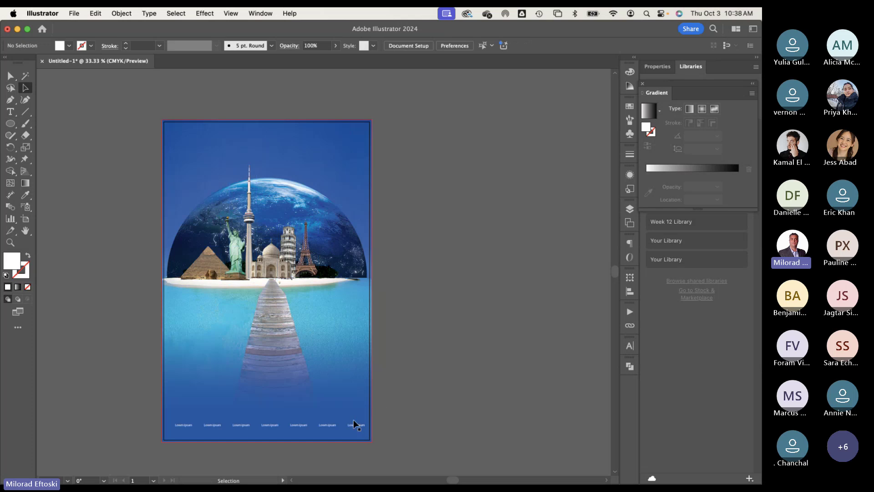
# Step: Select all text objects and nudge the row of captions slightly down and to the left
pyautogui.click(353, 423)
pyautogui.click(175, 14)
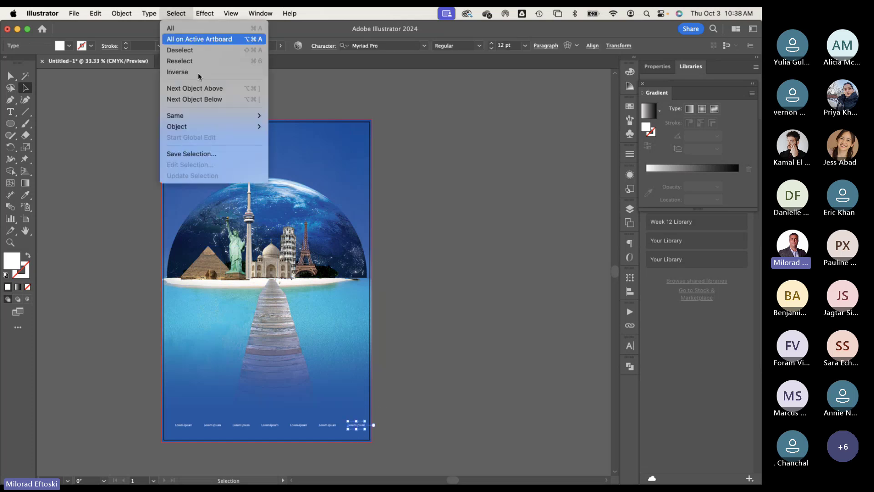
pyautogui.moveTo(196, 117)
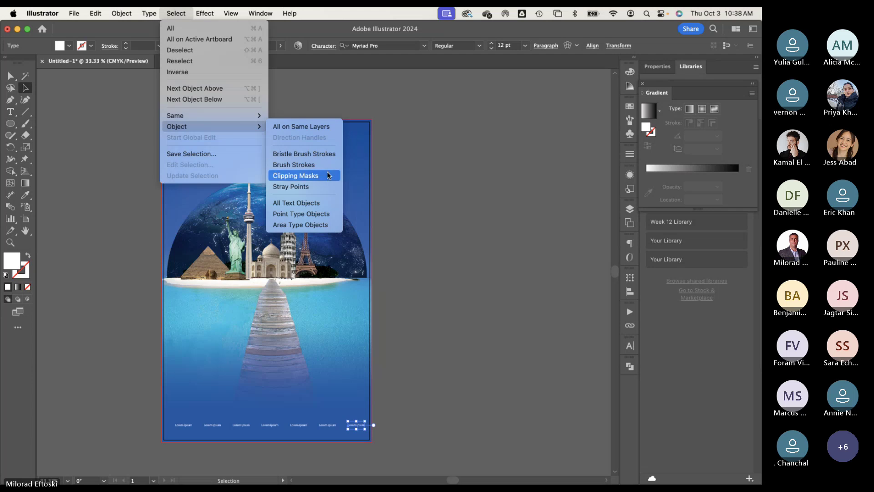
pyautogui.click(313, 206)
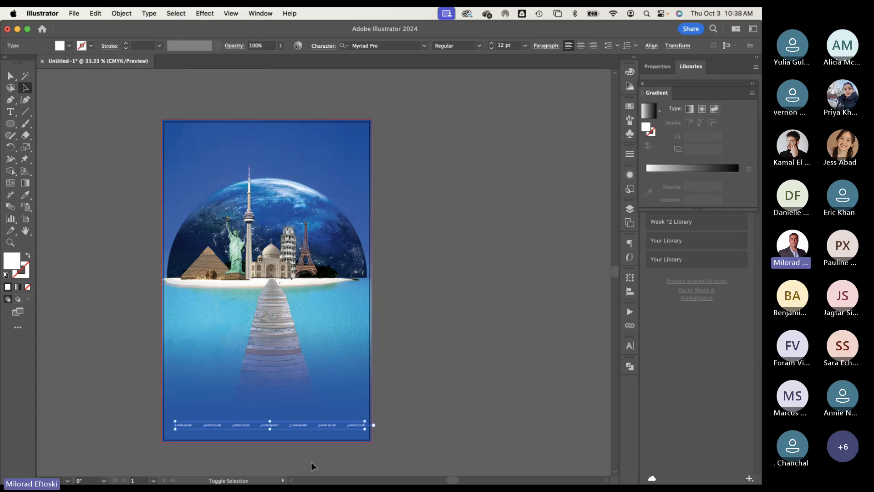
pyautogui.hotkey('shift', 'Left')
pyautogui.hotkey('shift', 'Down')
pyautogui.hotkey('shift', 'Down')
pyautogui.hotkey('shift', 'Down')
pyautogui.hotkey('shift', 'Left')
pyautogui.hotkey('shift', 'Left')
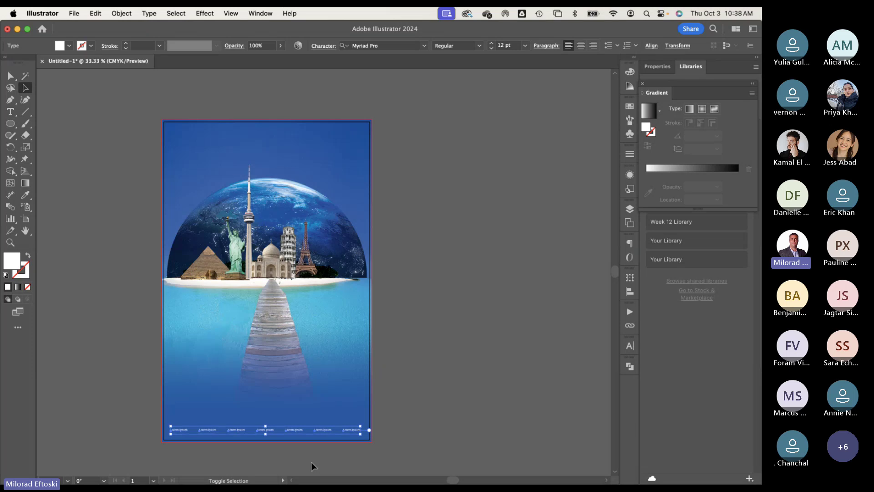
# Step: Distribute the seven captions evenly by their horizontal centers
pyautogui.click(651, 45)
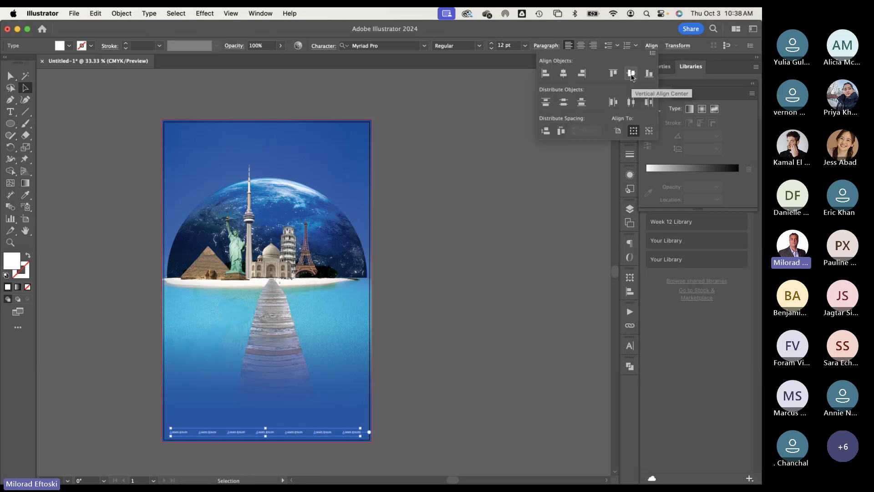
pyautogui.click(631, 102)
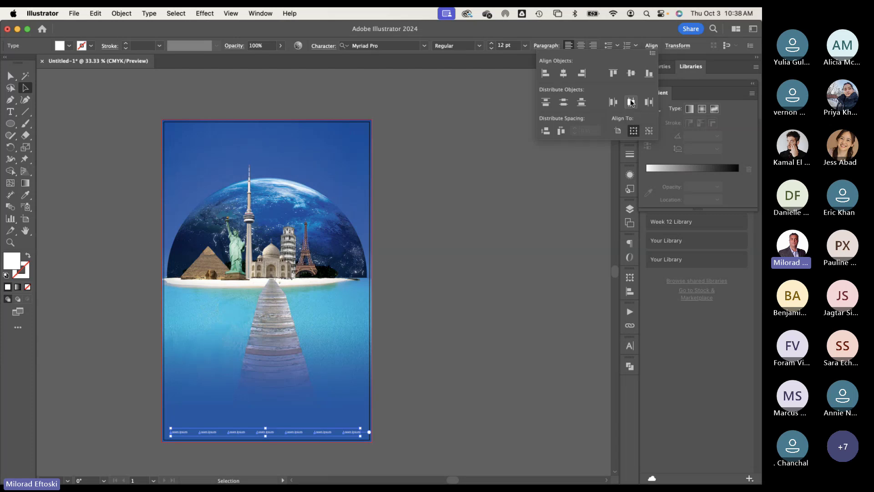
pyautogui.click(651, 46)
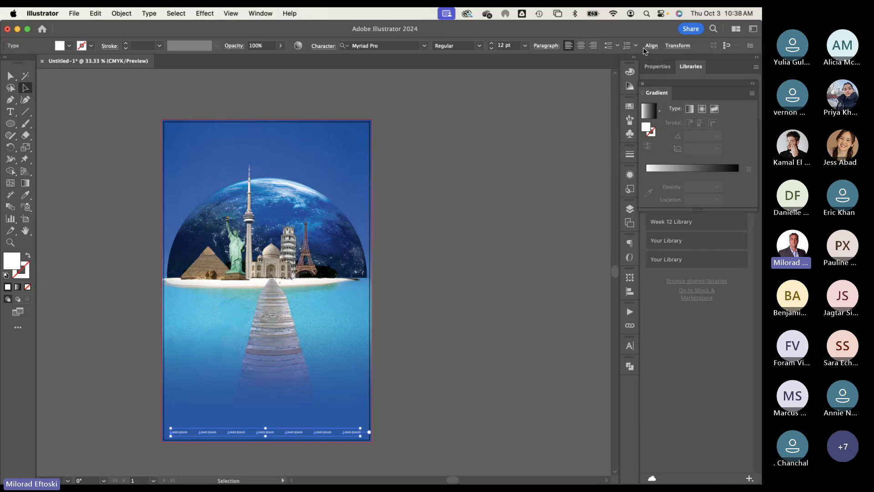
# Step: Try aligning the captions to their left edges, and undo the alignment
pyautogui.click(651, 46)
pyautogui.click(545, 74)
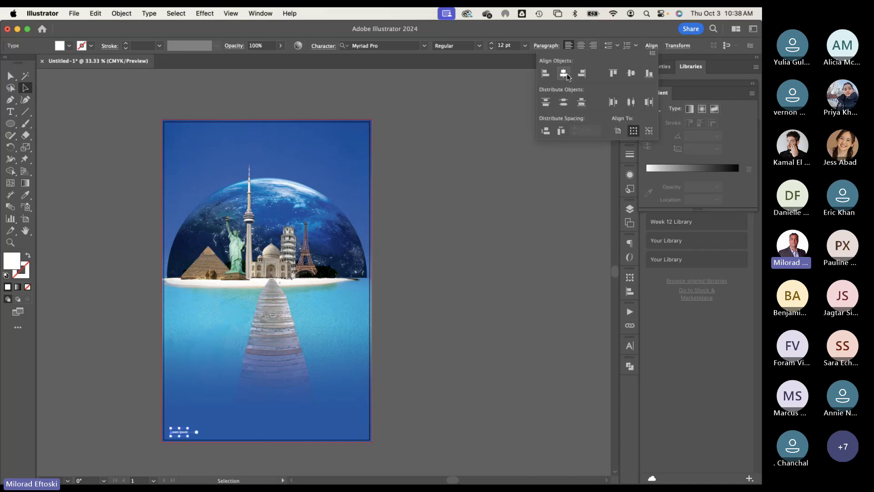
pyautogui.click(451, 204)
pyautogui.press('super+z')
pyautogui.press('super+z')
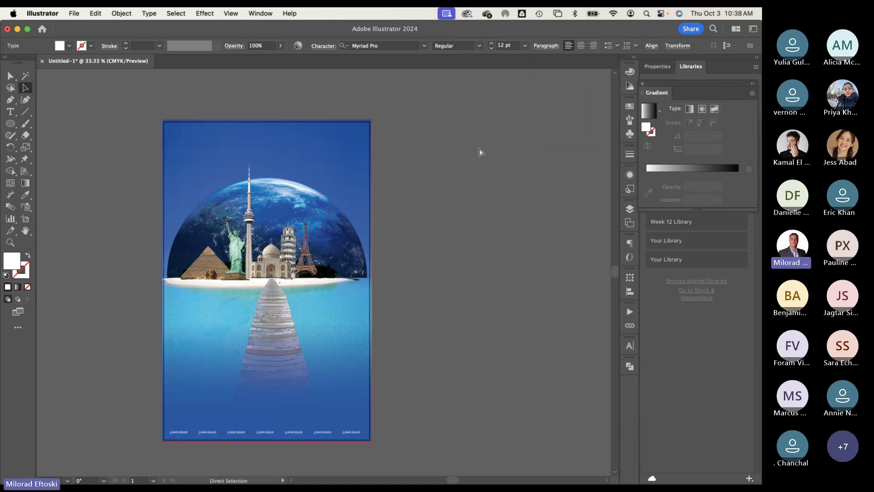
# Step: Group the captions and center the group horizontally on the artboard
pyautogui.click(375, 337)
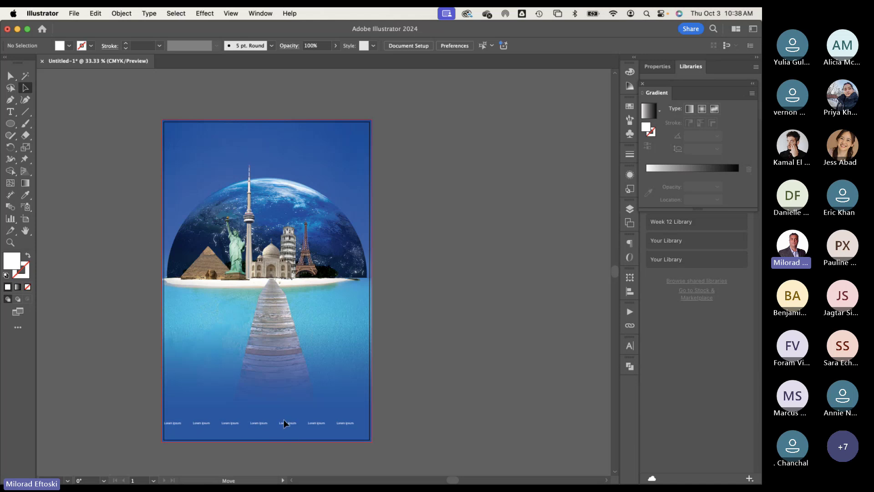
pyautogui.click(286, 430)
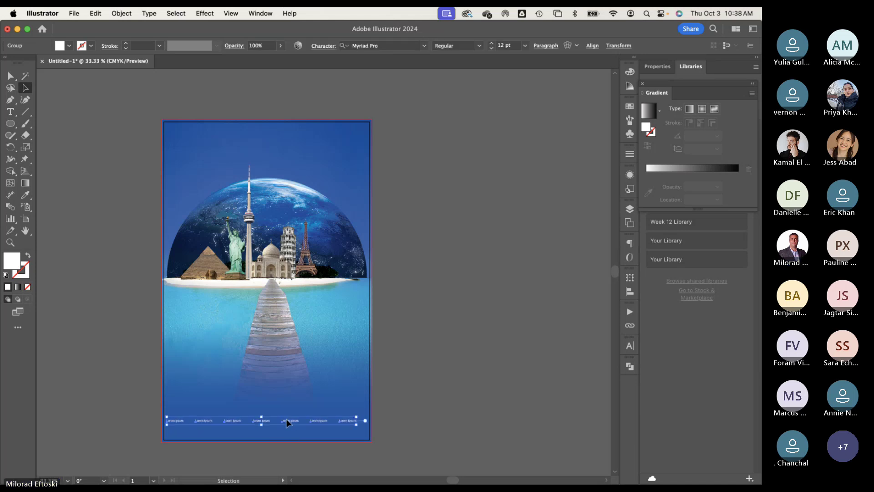
pyautogui.click(591, 47)
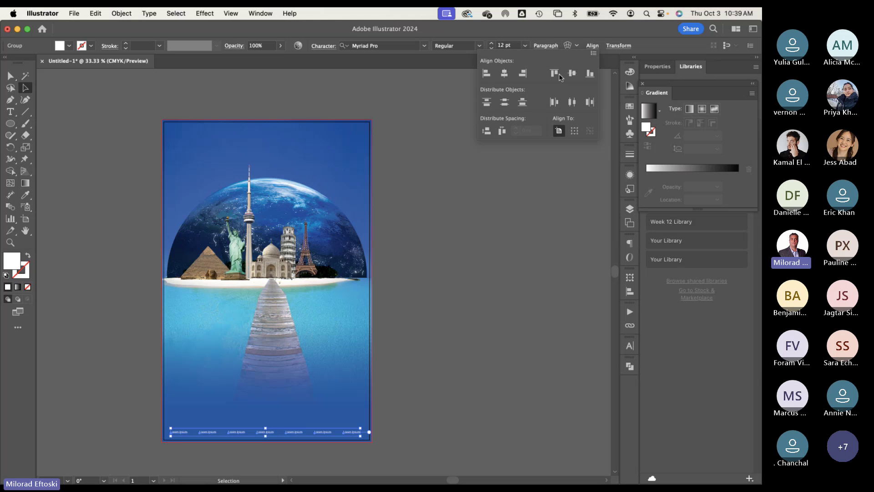
pyautogui.click(486, 73)
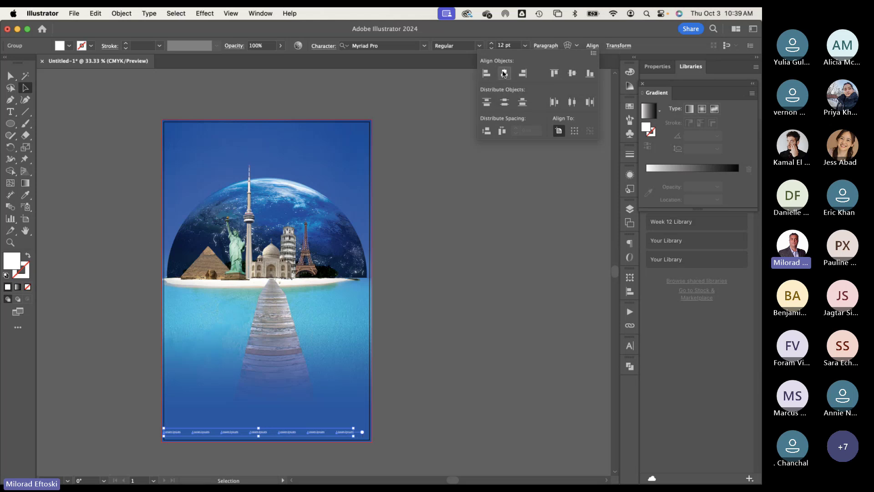
pyautogui.click(504, 73)
pyautogui.click(523, 73)
pyautogui.click(504, 73)
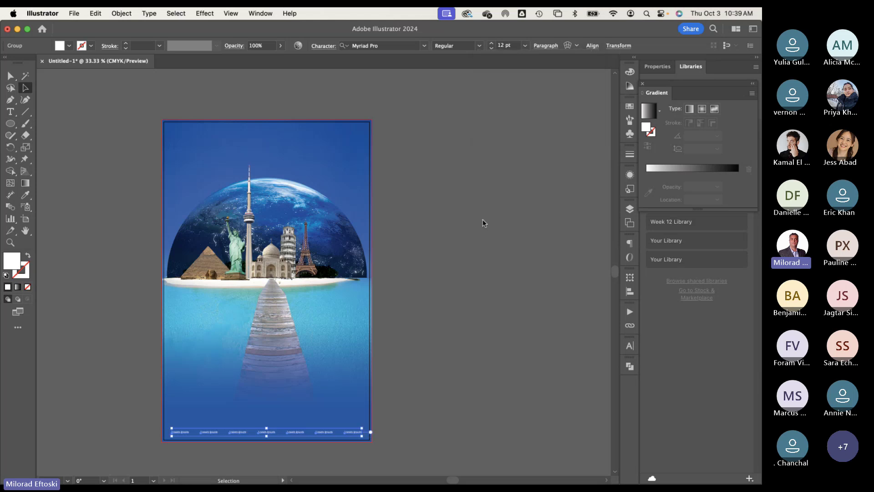
pyautogui.click(481, 219)
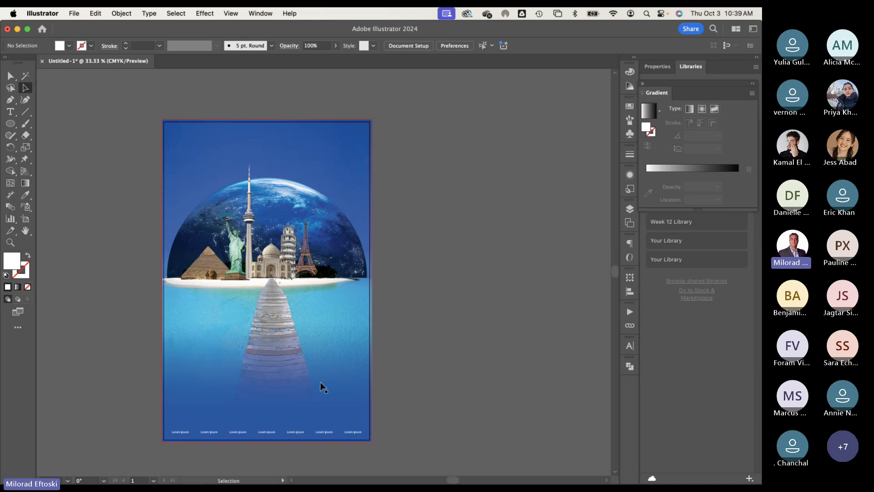
# Step: Add the text WORLD on the empty canvas beside the poster's upper left and open its character settings
pyautogui.click(10, 111)
pyautogui.click(94, 150)
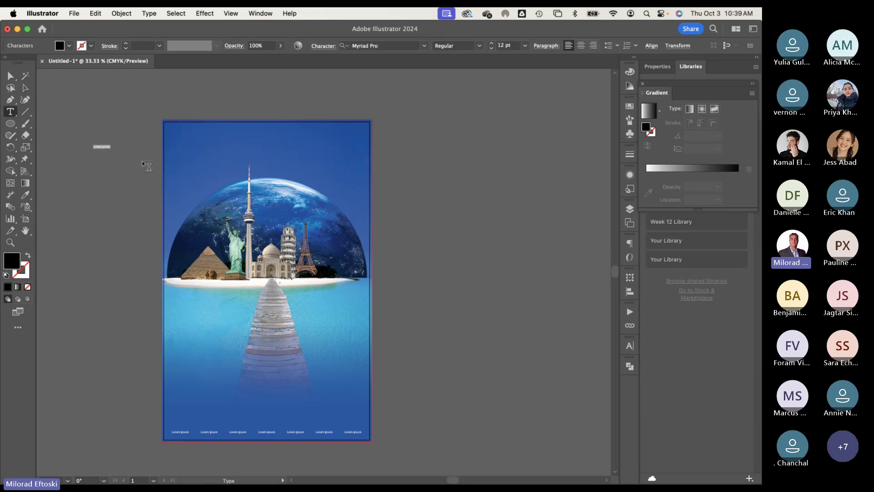
pyautogui.write('world')
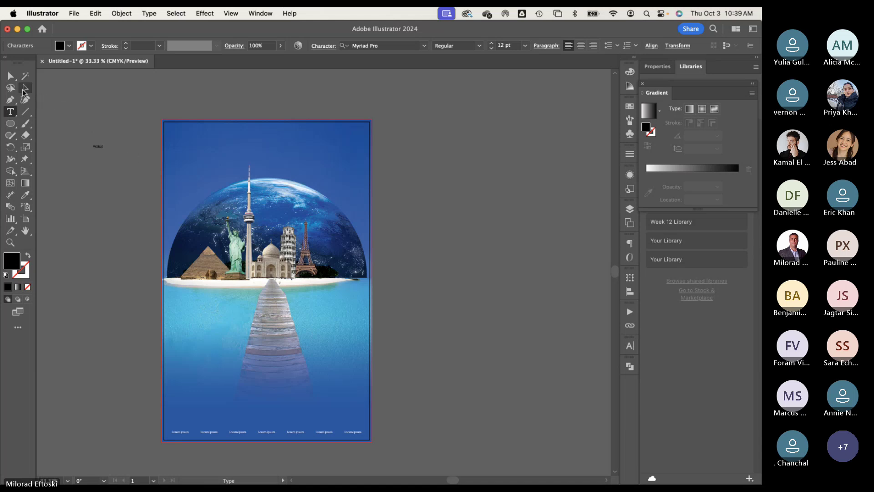
pyautogui.press('Escape')
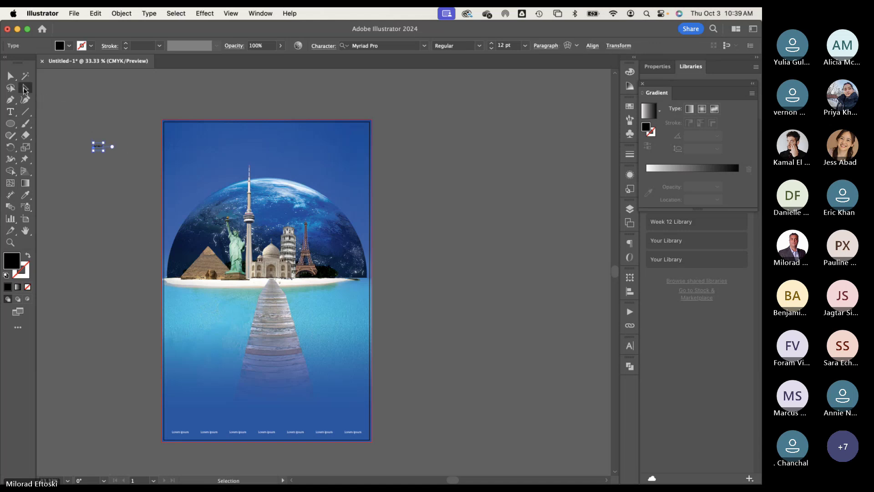
pyautogui.press('super+t')
pyautogui.click(23, 87)
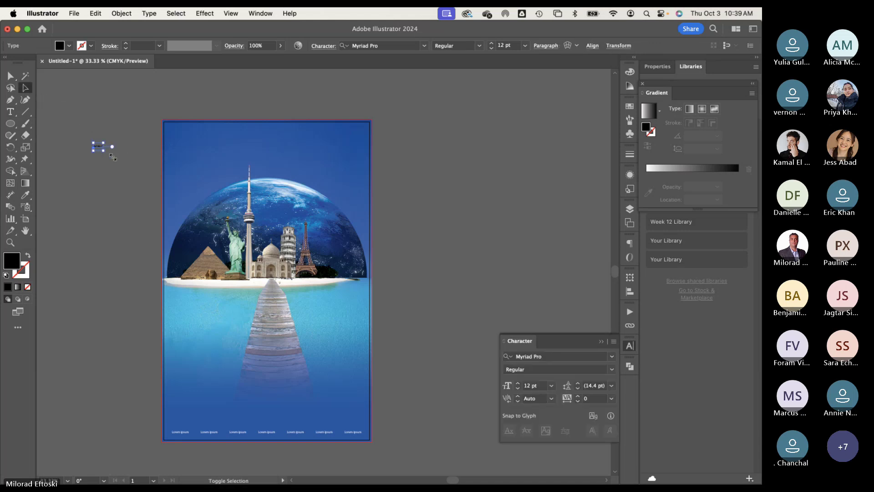
# Step: Enlarge the WORLD text to about 251 pt across the poster's upper area and set its font to Impact
pyautogui.moveTo(105, 151); pyautogui.dragTo(373, 301)
pyautogui.moveTo(265, 153); pyautogui.dragTo(334, 144)
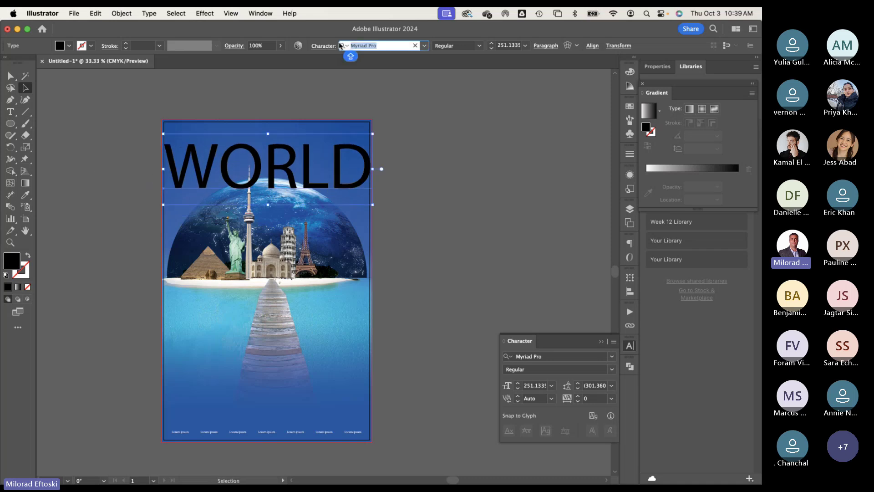
pyautogui.write('IMP')
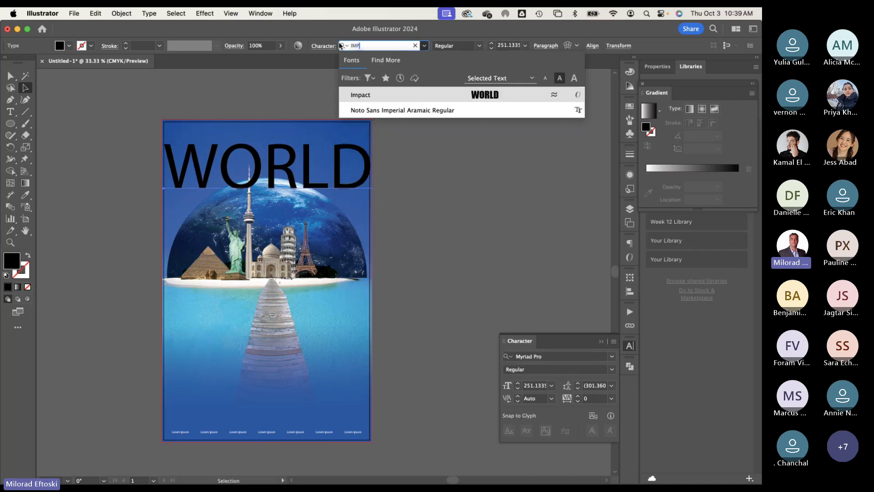
pyautogui.press('Return')
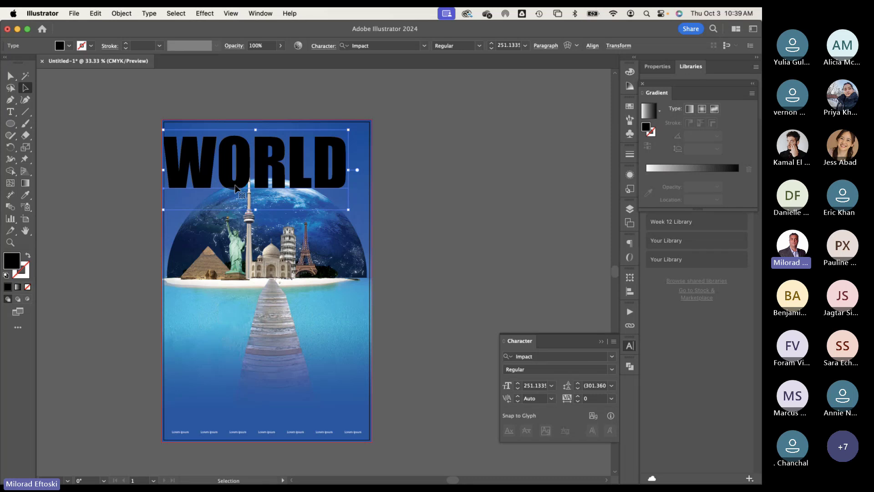
# Step: Reposition the WORLD title so it sits roughly centered across the upper part of the poster, and deselect it
pyautogui.moveTo(236, 187); pyautogui.dragTo(249, 193)
pyautogui.click(630, 345)
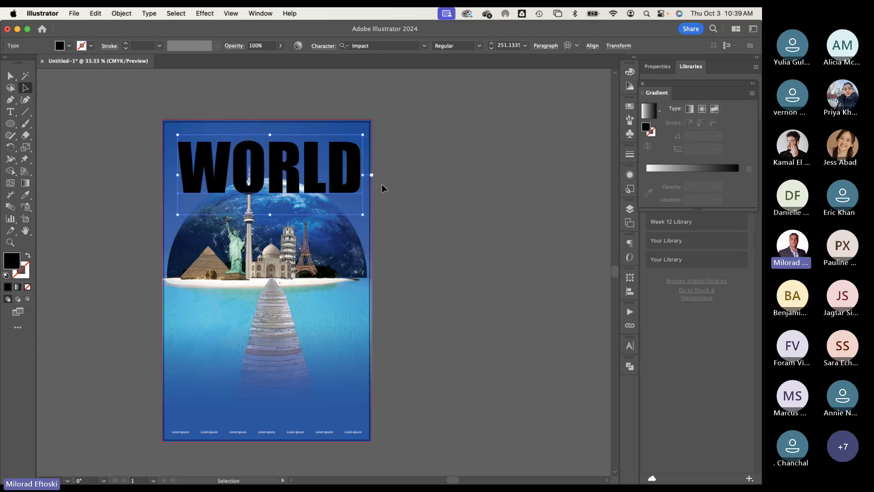
pyautogui.click(489, 250)
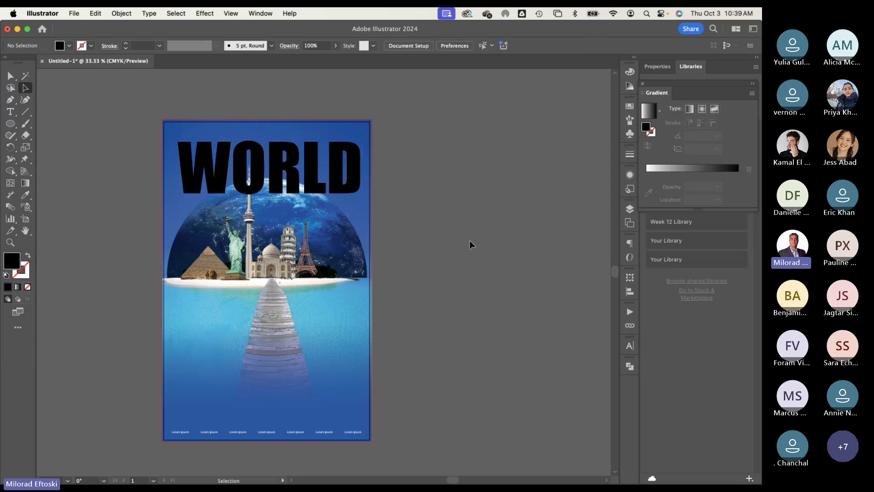
# Step: Give the WORLD title a white 1 pt stroke
pyautogui.click(298, 194)
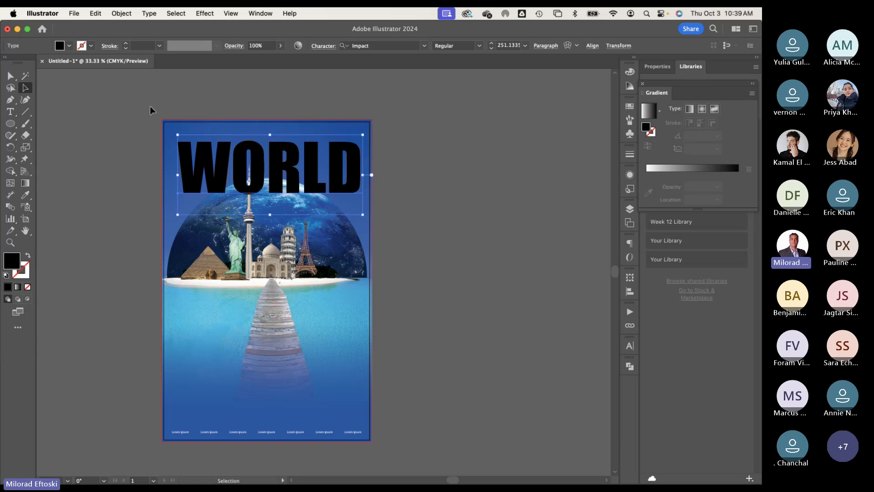
pyautogui.click(93, 47)
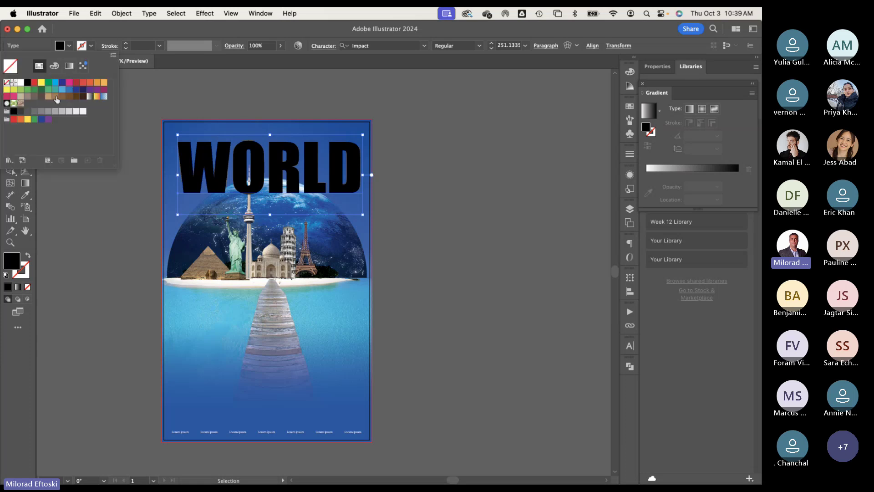
pyautogui.click(19, 83)
pyautogui.click(246, 103)
pyautogui.click(278, 152)
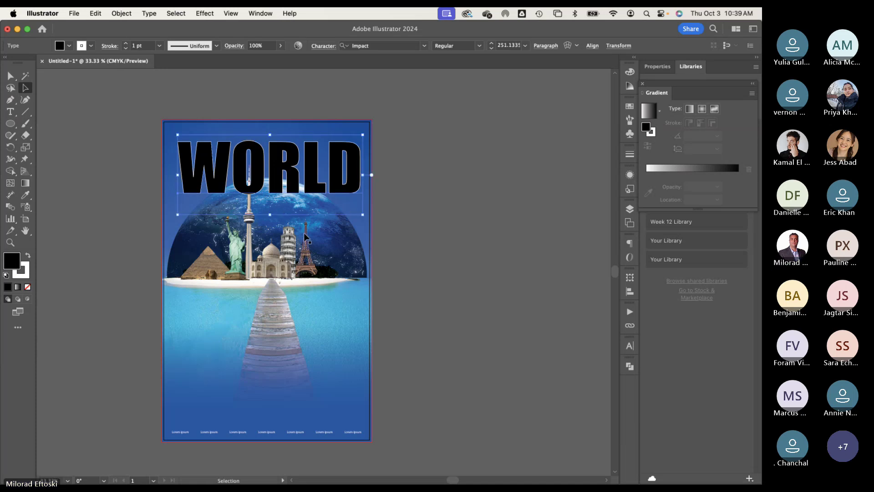
pyautogui.click(489, 258)
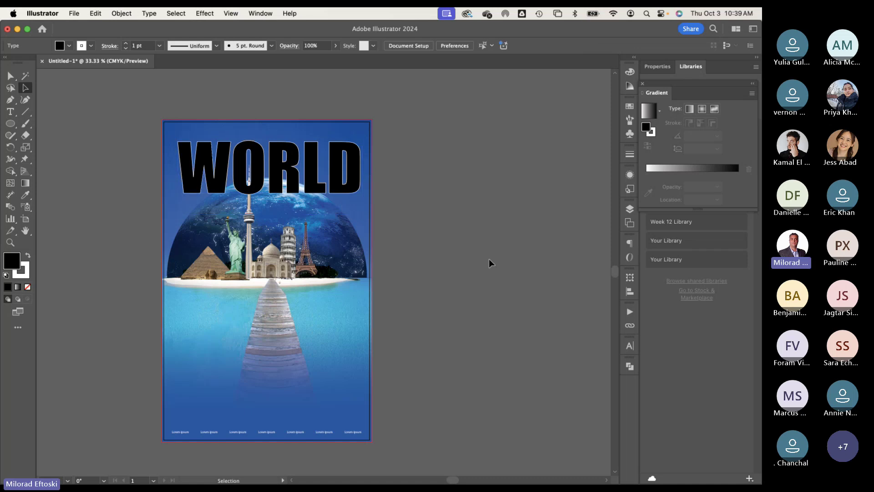
# Step: Try duplicating the background and Earth images beside the artboard, and undo the duplication
pyautogui.click(268, 254)
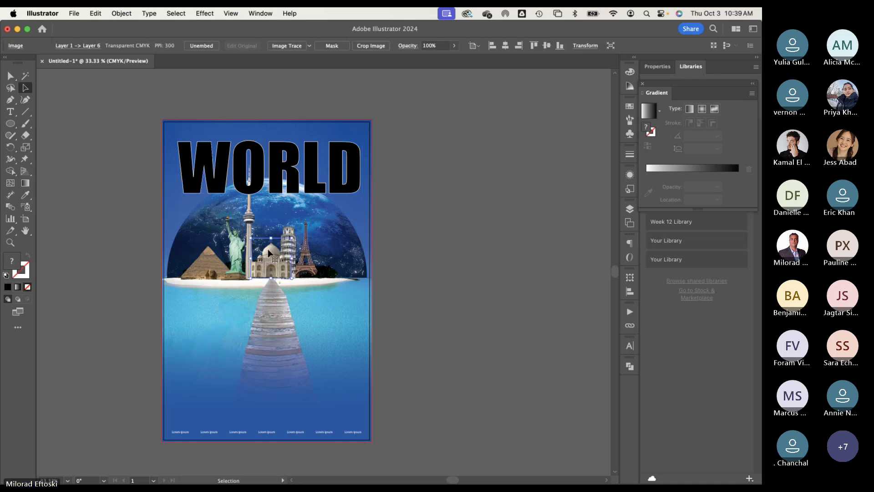
pyautogui.click(437, 247)
pyautogui.click(203, 206)
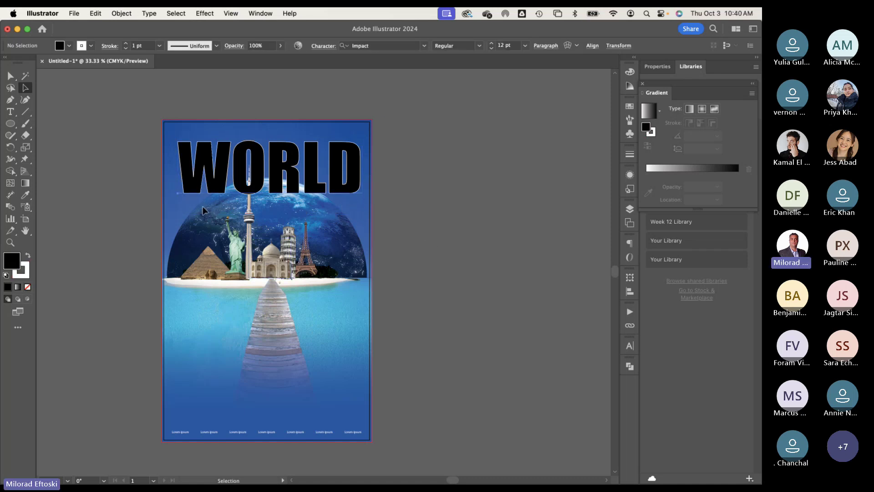
pyautogui.click(131, 220)
pyautogui.click(187, 231)
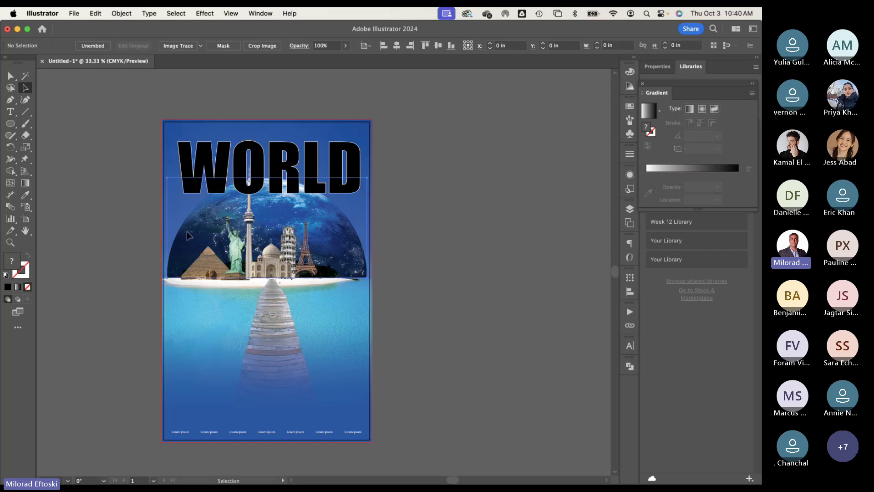
pyautogui.keyDown('shift'); pyautogui.click(206, 126); pyautogui.keyUp('shift')
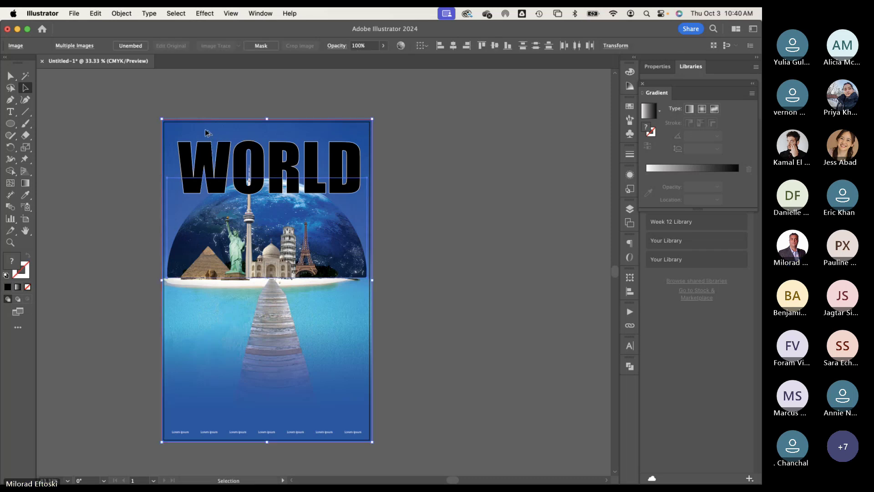
pyautogui.moveTo(205, 129); pyautogui.dragTo(462, 154)
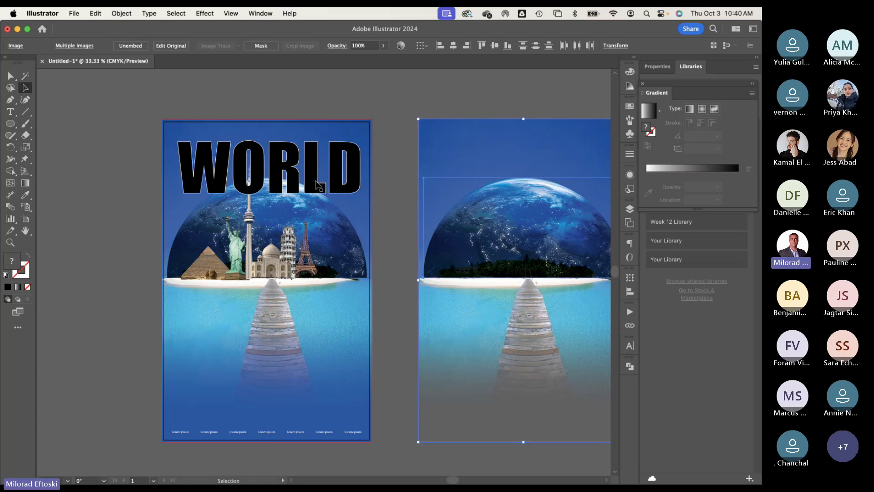
pyautogui.press('super+z')
pyautogui.click(503, 226)
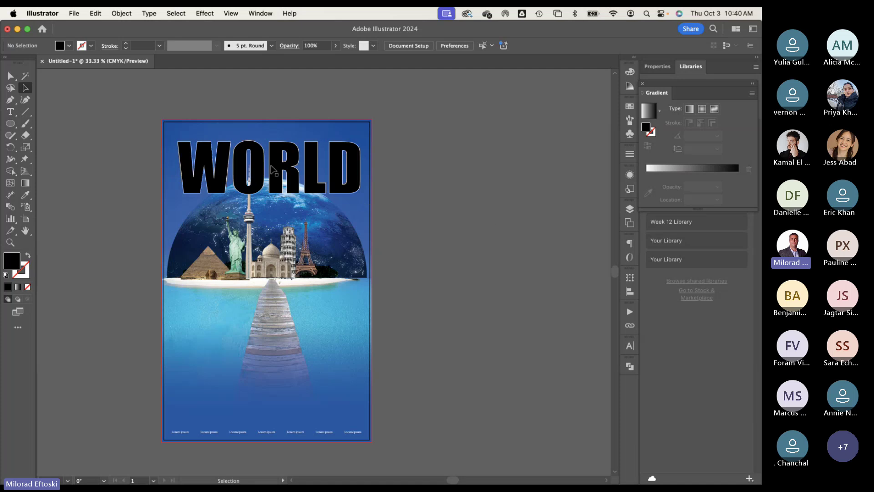
# Step: Switch to Chrome and search Google Images for WORLD
pyautogui.moveTo(391, 469)
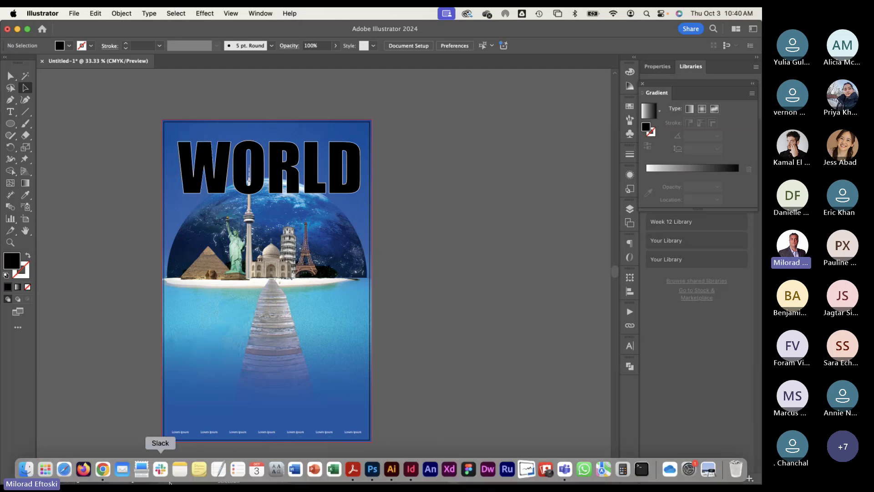
pyautogui.click(103, 469)
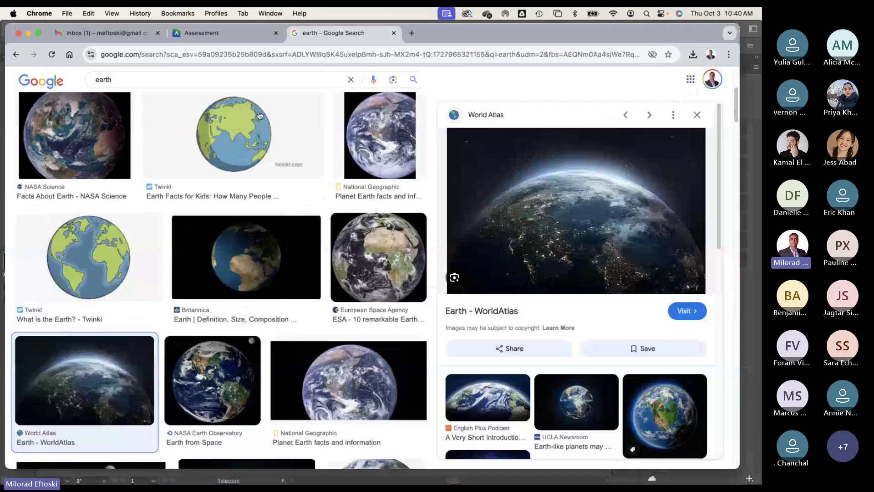
pyautogui.doubleClick(105, 78)
pyautogui.write('WORLD')
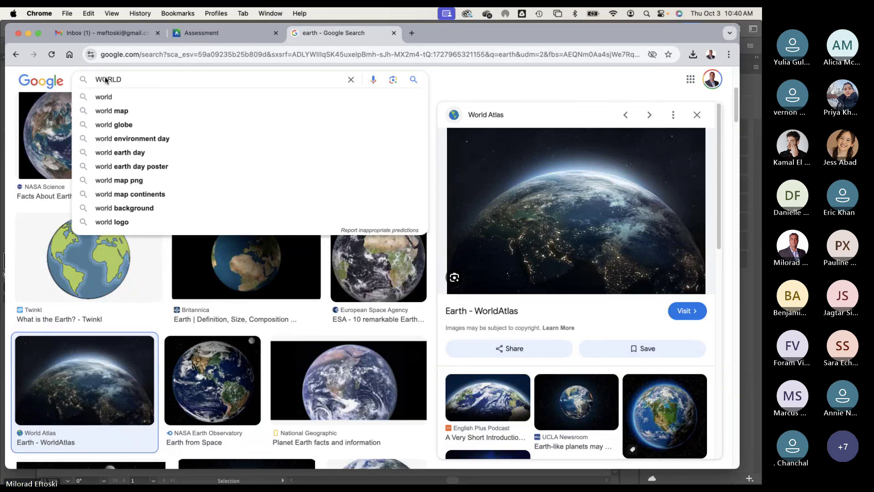
pyautogui.press('Return')
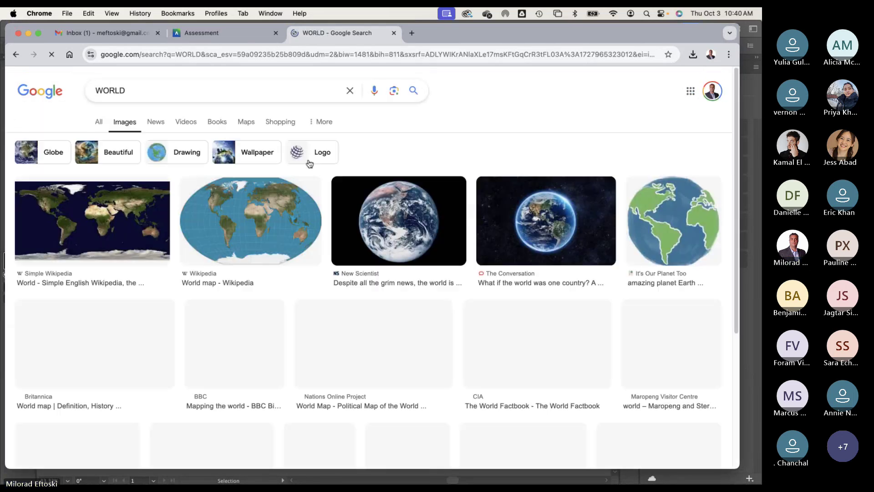
# Step: Find the Freepik picture of green land and clouds seen from above in the image results and copy the image
pyautogui.scroll(-5, 317, 280)
pyautogui.scroll(-1, 318, 281)
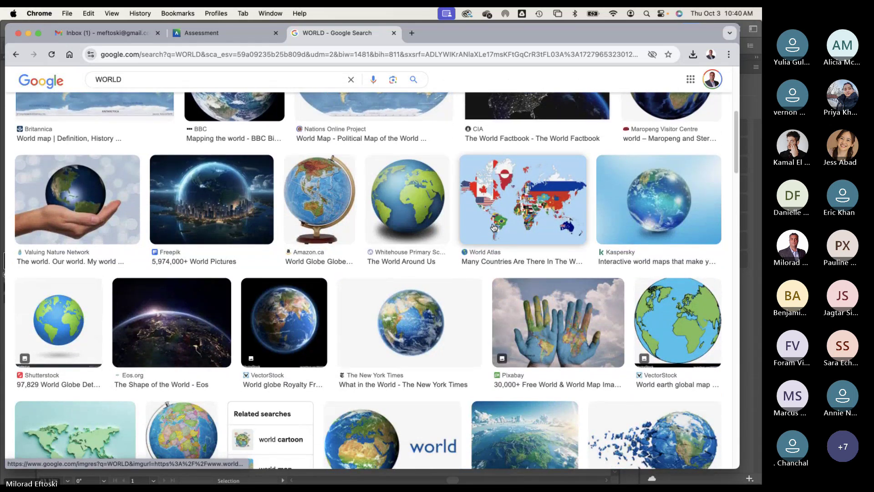
pyautogui.scroll(-1, 474, 309)
pyautogui.click(502, 375)
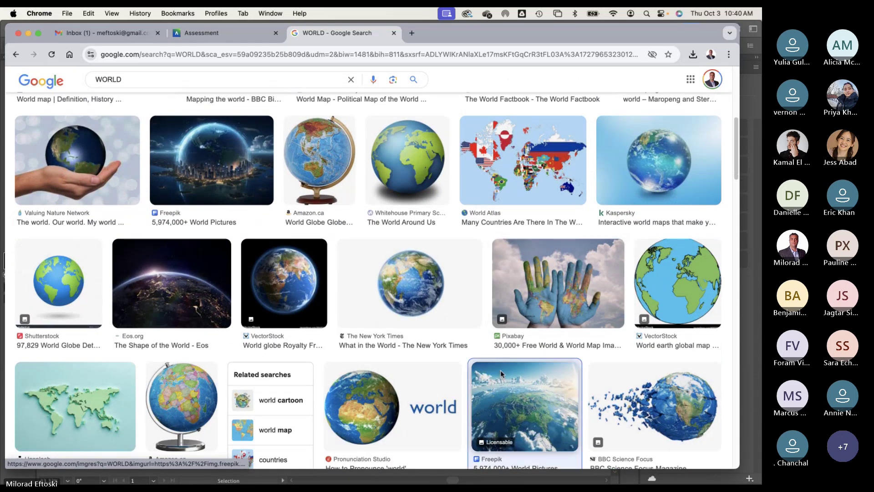
pyautogui.rightClick(561, 220)
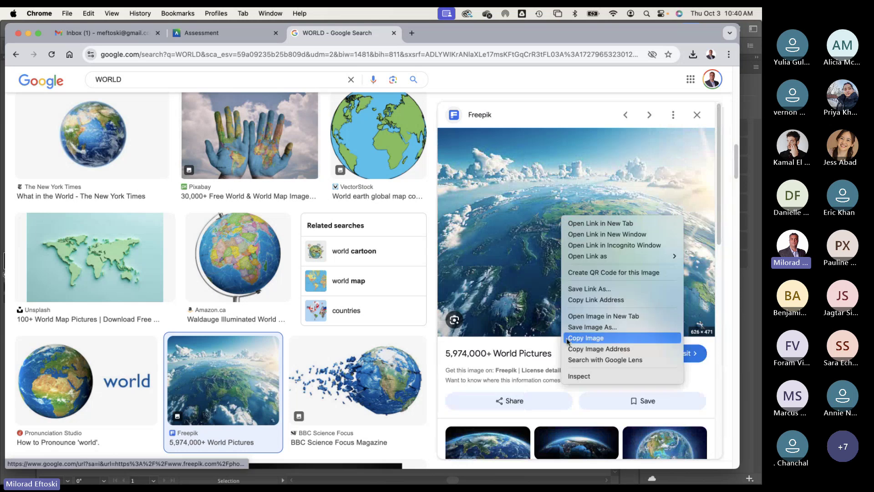
pyautogui.click(580, 337)
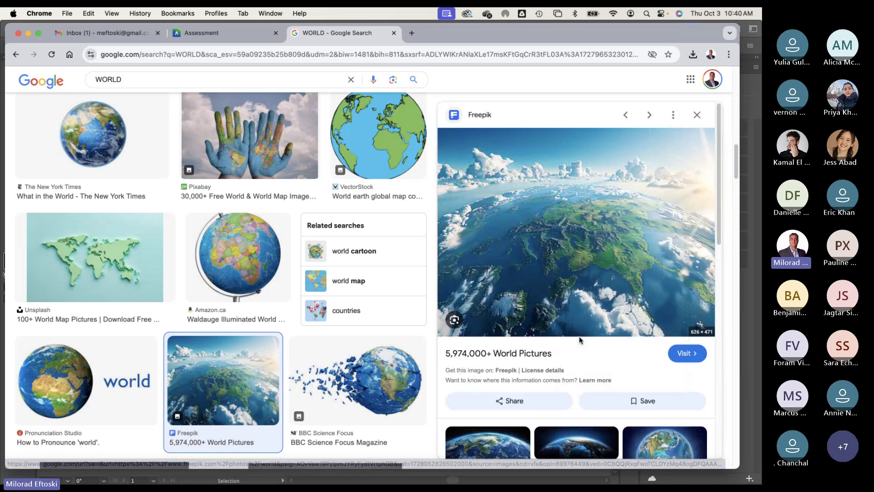
# Step: Switch to Illustrator, paste the copied world image, and enlarge it over the poster to roughly the WORLD title's width
pyautogui.press('super+Tab')
pyautogui.press('super+v')
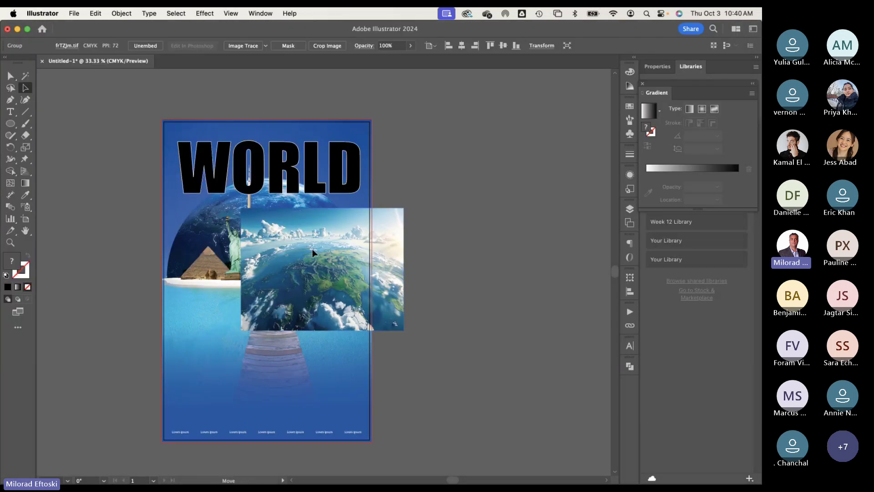
pyautogui.moveTo(332, 265); pyautogui.dragTo(264, 178)
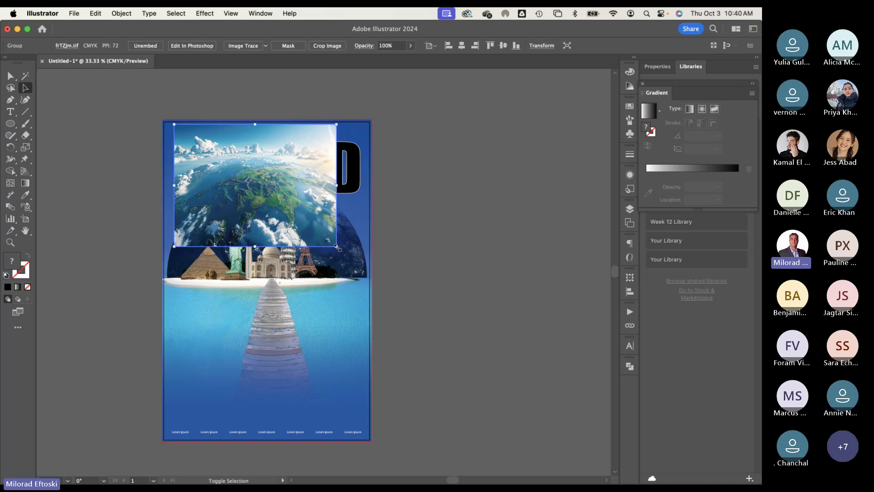
pyautogui.moveTo(336, 246); pyautogui.dragTo(363, 266)
pyautogui.click(488, 302)
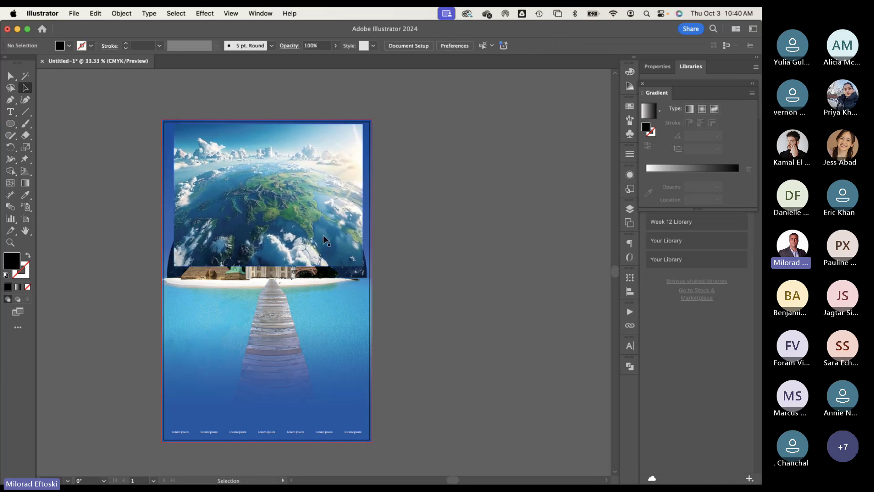
pyautogui.moveTo(323, 236); pyautogui.dragTo(320, 261)
# Step: Bring the WORLD title to the front and move the pasted world image up behind it
pyautogui.click(275, 149)
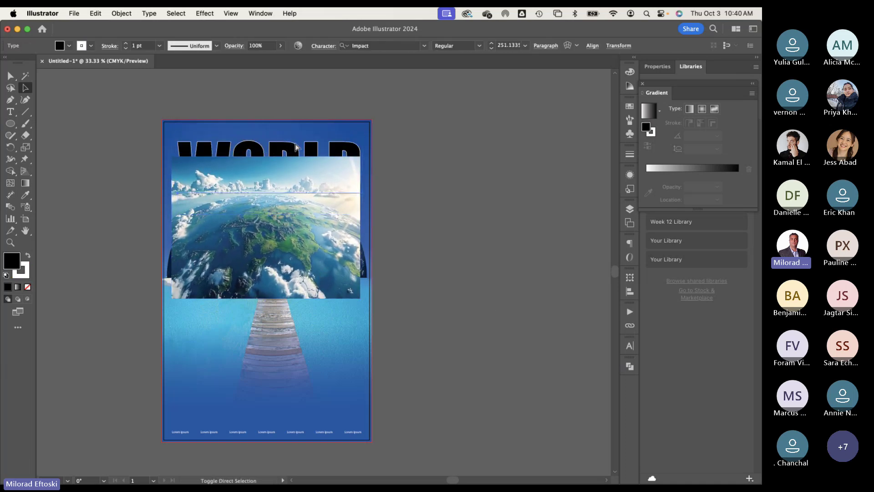
pyautogui.press('super+shift+bracketright')
pyautogui.click(362, 282)
pyautogui.moveTo(315, 270); pyautogui.dragTo(321, 241)
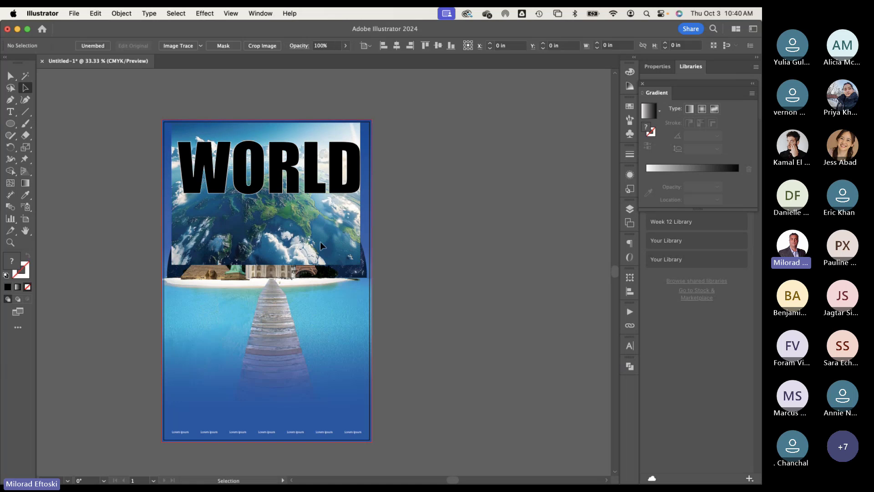
# Step: Make a clipping mask from the WORLD title and the world image so the picture fills the letters
pyautogui.keyDown('shift'); pyautogui.click(292, 181); pyautogui.keyUp('shift')
pyautogui.rightClick(302, 226)
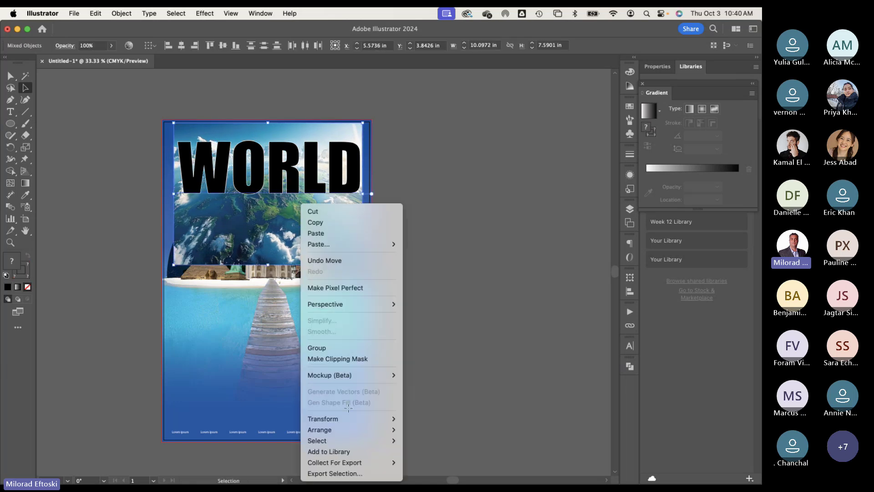
pyautogui.click(337, 359)
pyautogui.click(482, 344)
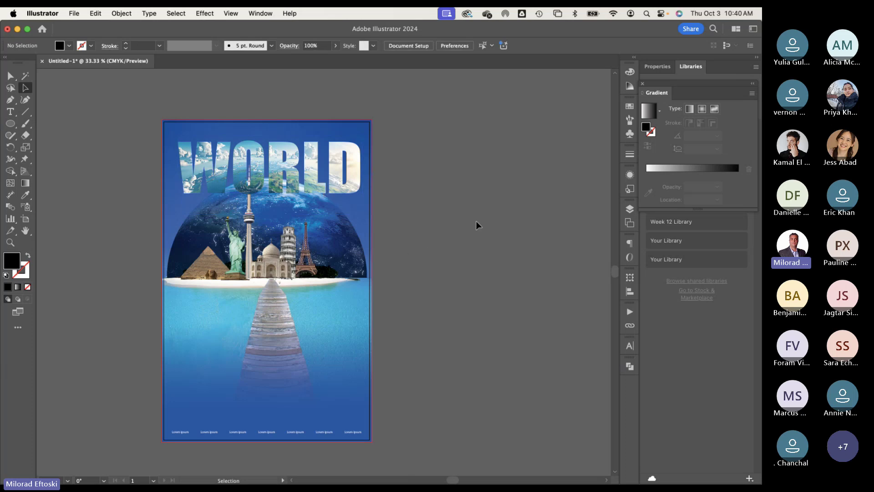
# Step: Paste another copy of the world image and undo the paste
pyautogui.press('super+v')
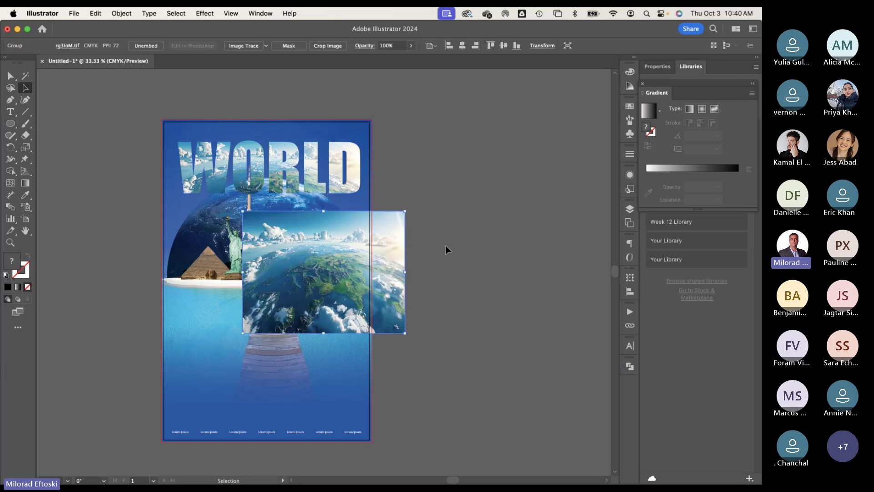
pyautogui.press('super+z')
pyautogui.click(274, 189)
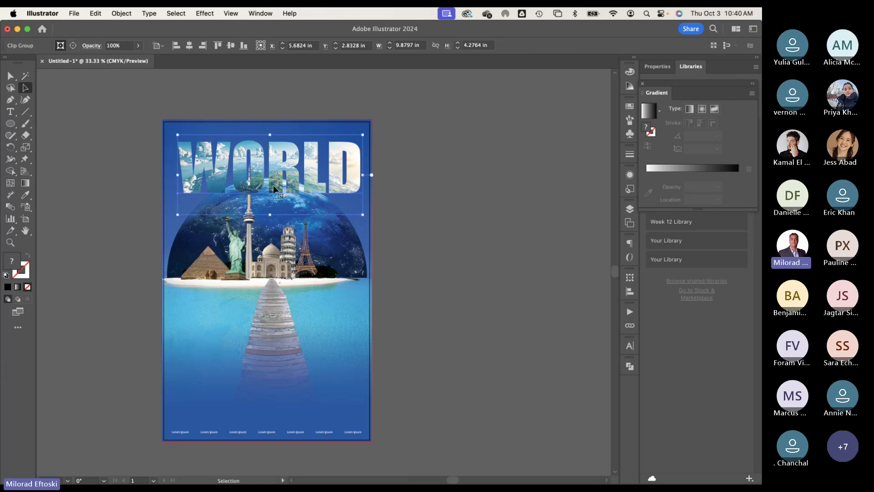
pyautogui.click(64, 110)
pyautogui.click(342, 190)
pyautogui.click(473, 226)
# Step: Nudge the image-filled WORLD title slightly upward on the poster
pyautogui.click(314, 177)
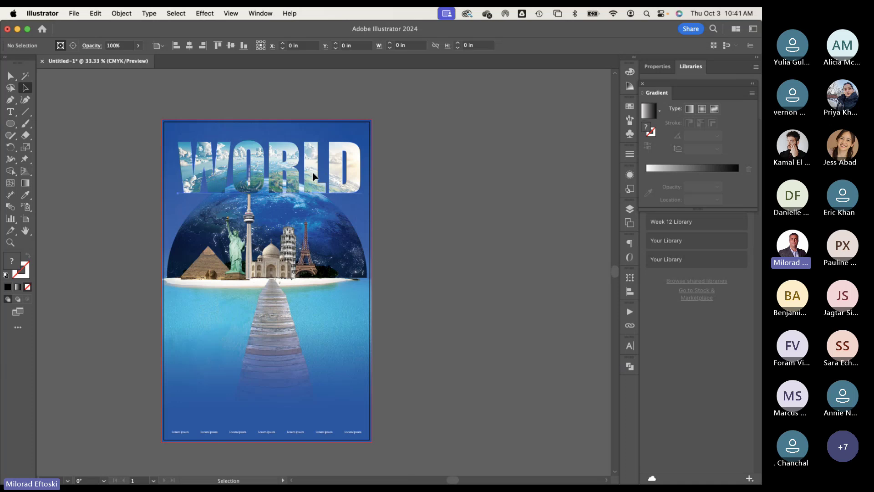
pyautogui.press('Up')
pyautogui.press('Up')
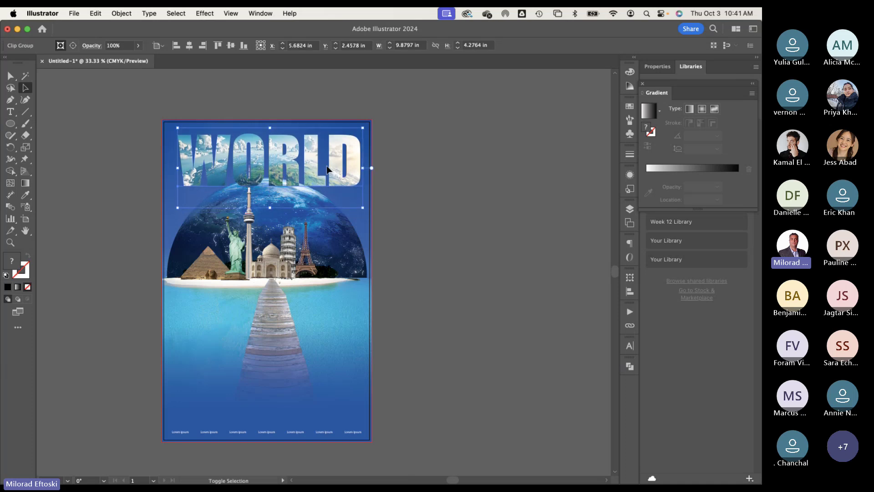
pyautogui.press('Down')
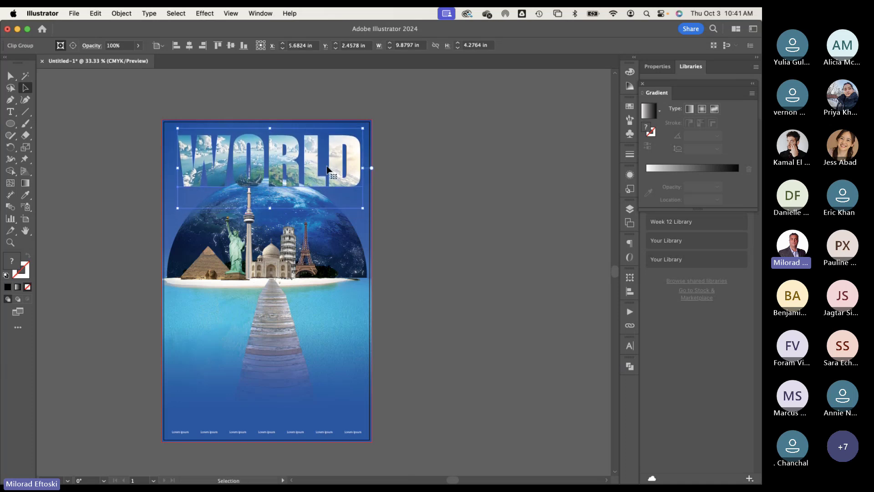
# Step: Apply a drop shadow to the WORLD title with X and Y offsets of about 0.0397 in
pyautogui.click(205, 13)
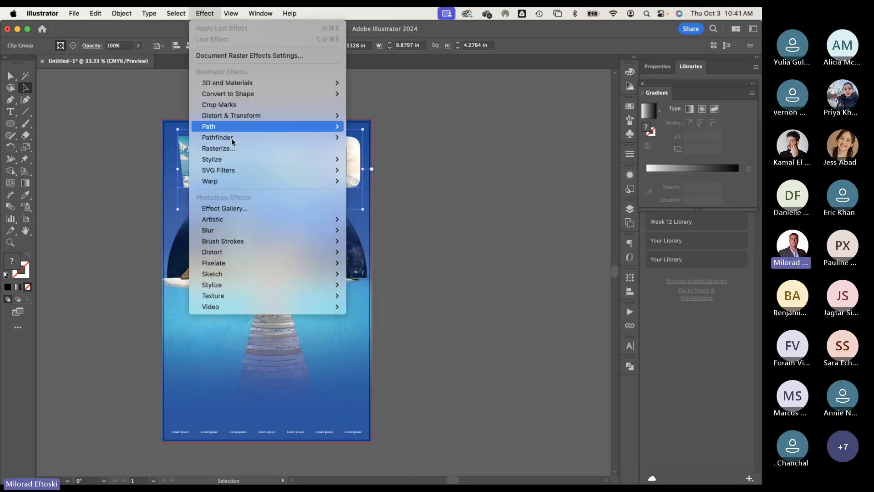
pyautogui.moveTo(234, 162)
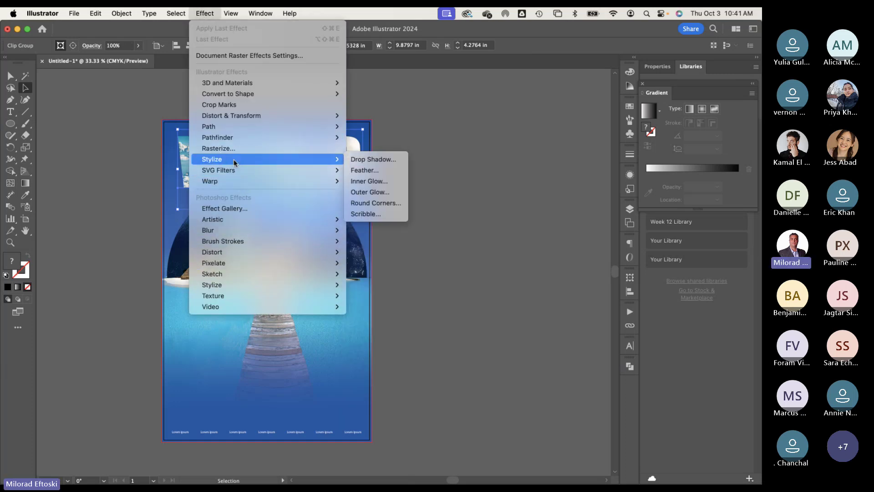
pyautogui.click(395, 159)
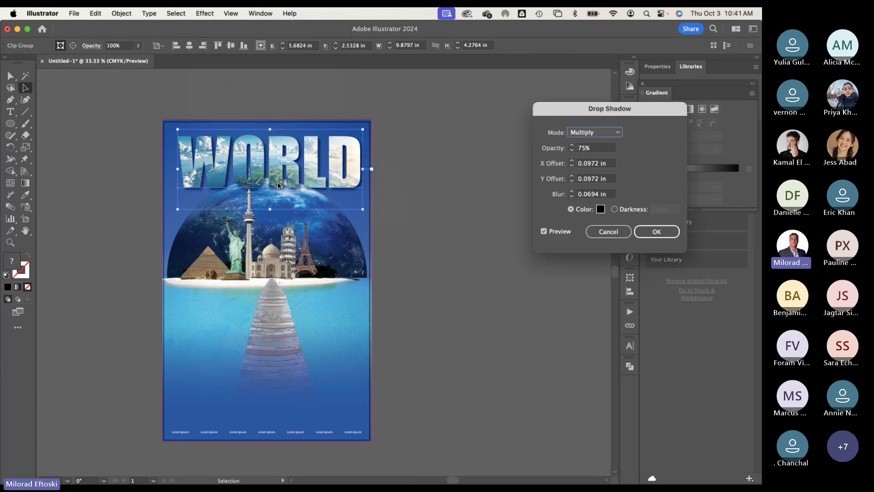
pyautogui.moveTo(576, 113); pyautogui.dragTo(461, 101)
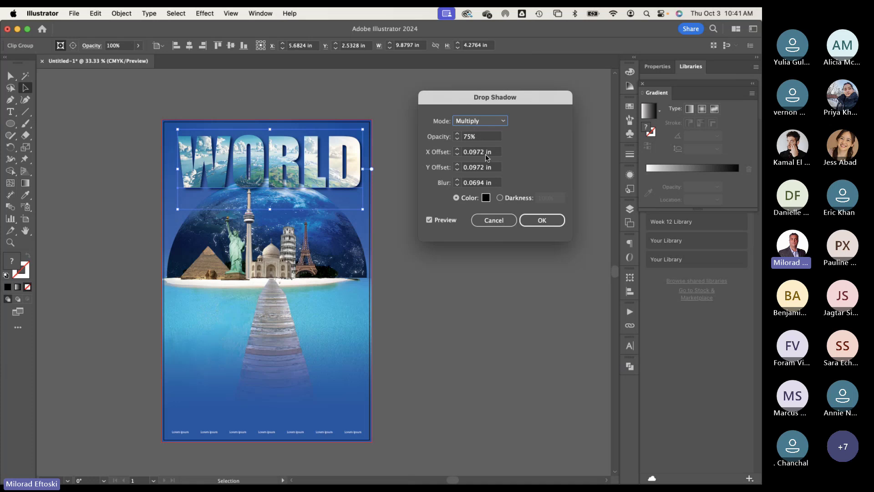
pyautogui.click(472, 152)
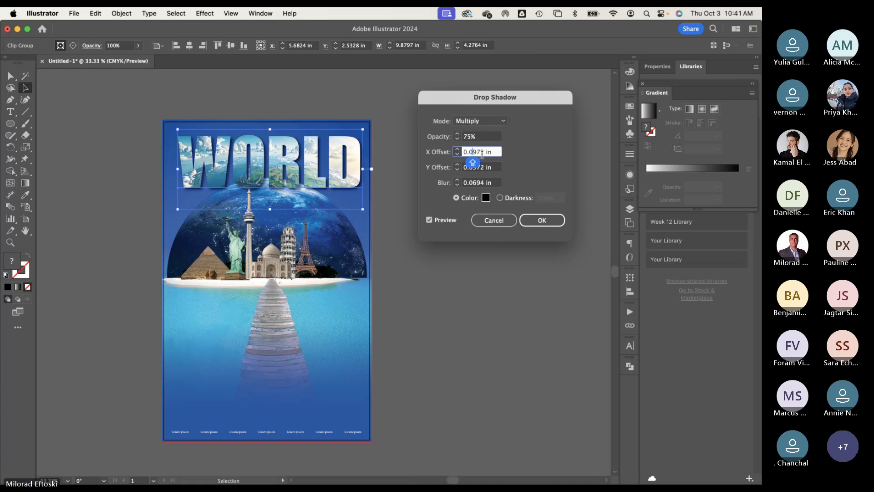
pyautogui.write('3')
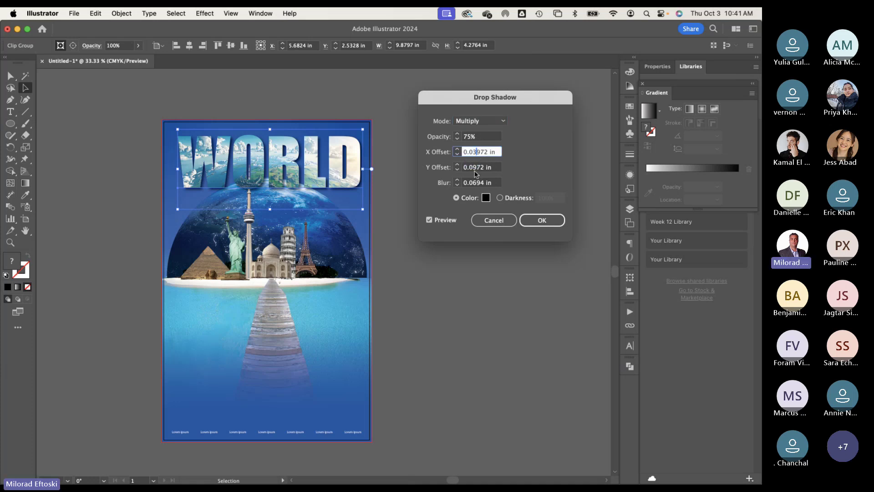
pyautogui.click(473, 168)
pyautogui.write('3')
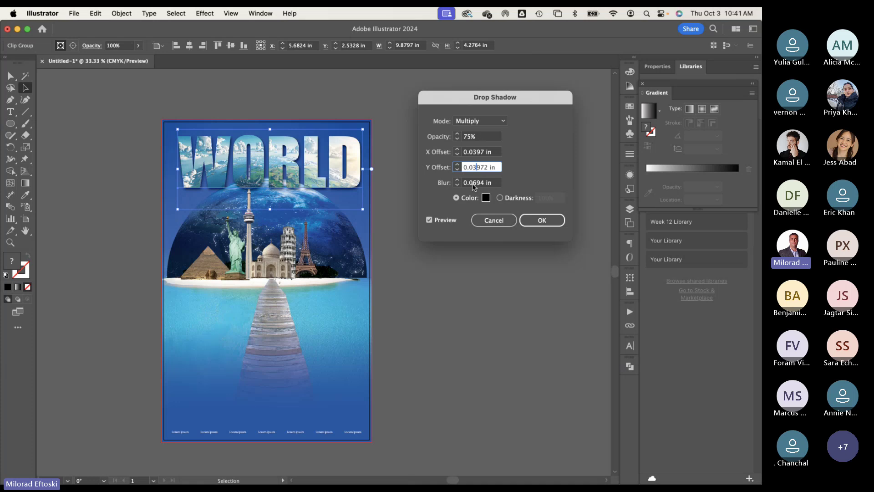
pyautogui.press('Tab')
pyautogui.click(523, 220)
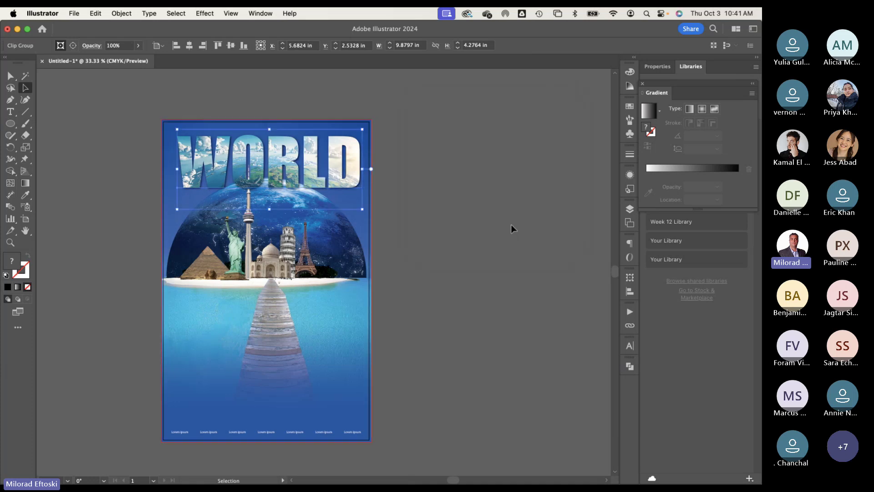
pyautogui.click(511, 225)
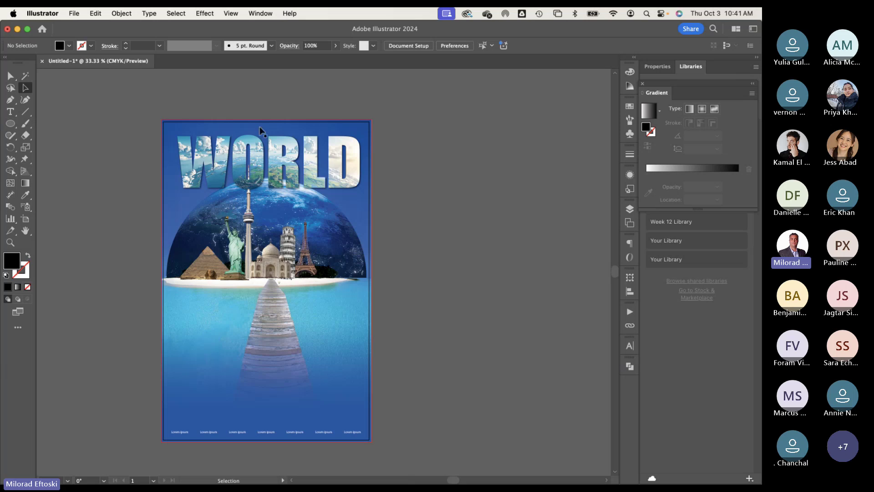
# Step: Save the poster as Poster-Ready.ai in the buildings folder in Adobe Illustrator format, with Illustrator 2020 as the version
pyautogui.click(75, 14)
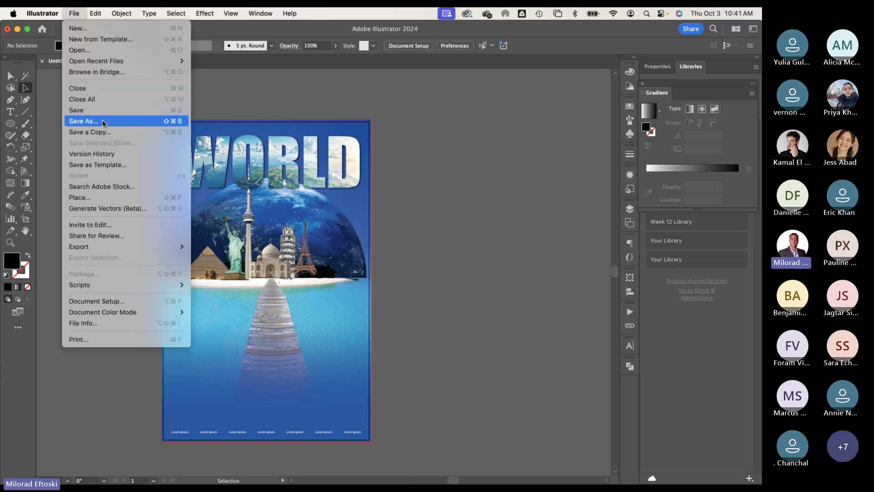
pyautogui.click(102, 119)
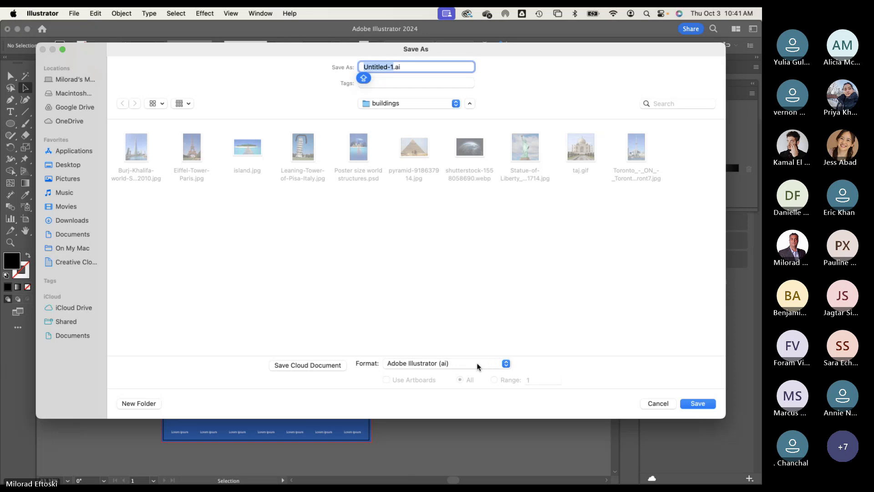
pyautogui.click(476, 364)
pyautogui.click(441, 364)
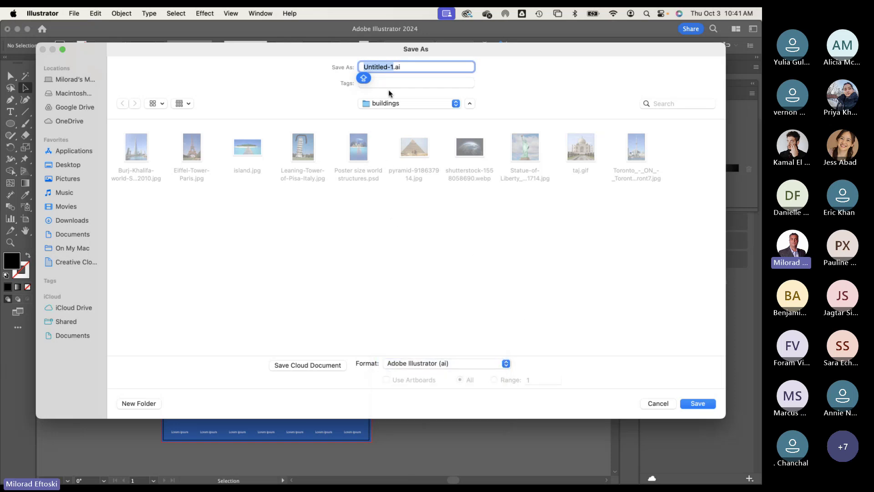
pyautogui.write('POSTE')
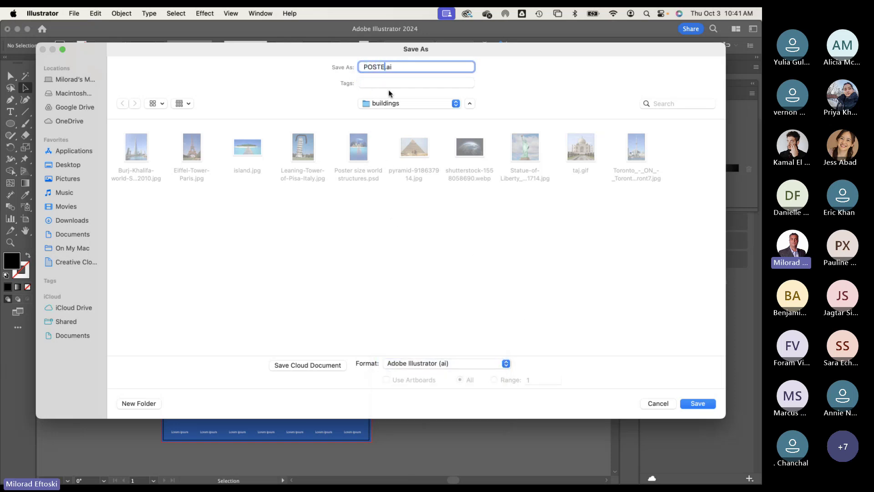
pyautogui.press('BackSpace')
pyautogui.press('BackSpace')
pyautogui.press('BackSpace')
pyautogui.press('BackSpace')
pyautogui.write('oster')
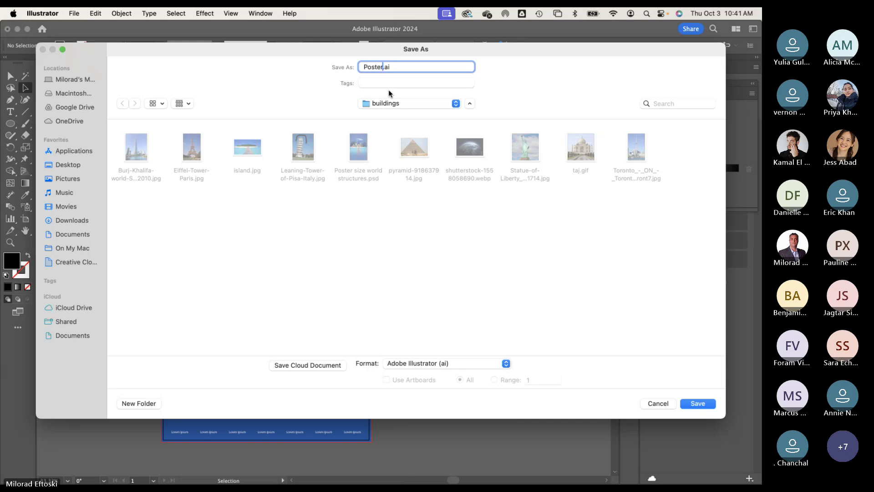
pyautogui.write('-Ready')
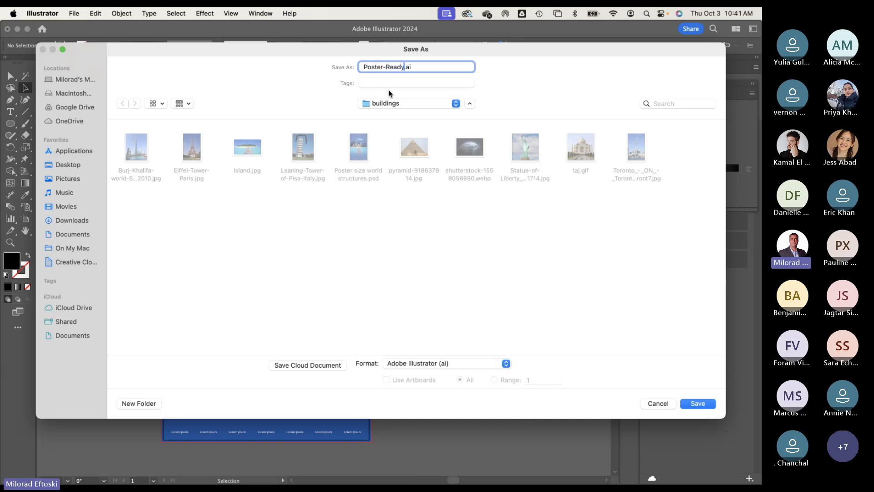
pyautogui.click(697, 403)
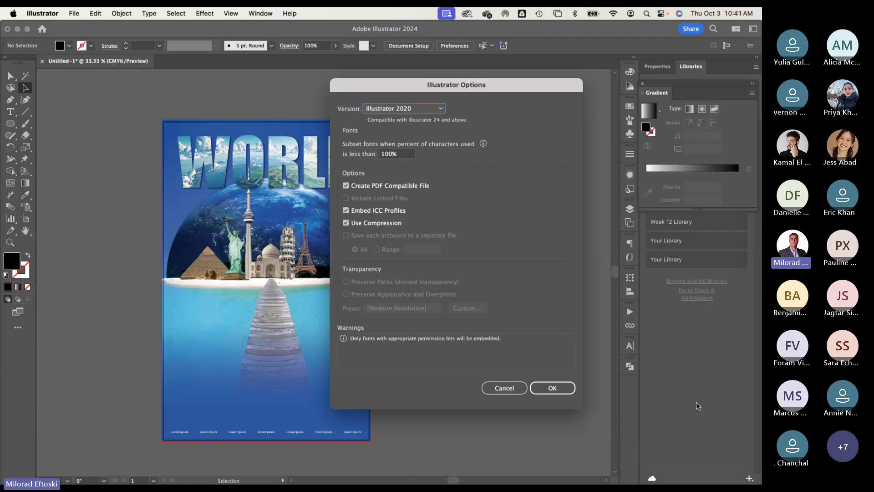
pyautogui.click(550, 388)
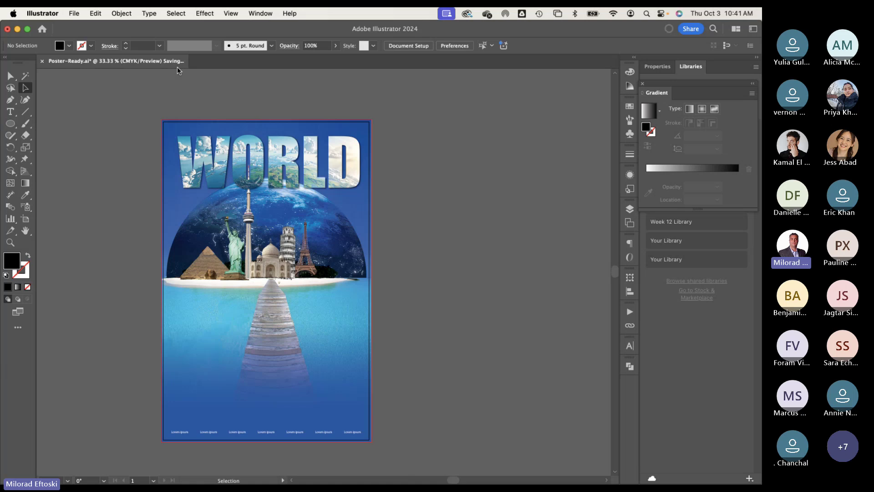
pyautogui.click(72, 11)
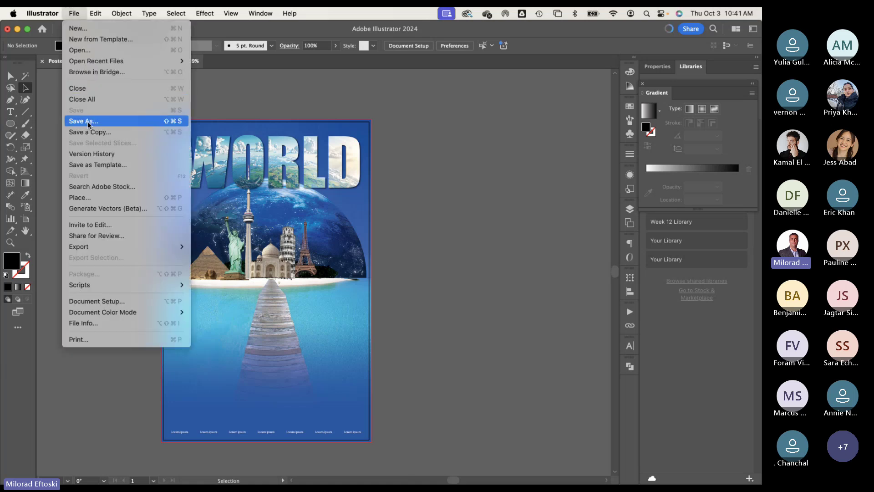
pyautogui.click(87, 121)
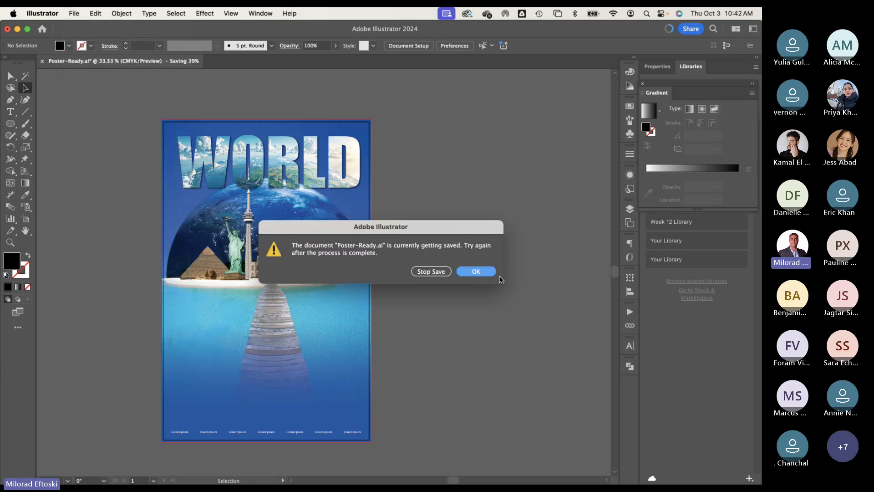
pyautogui.click(476, 271)
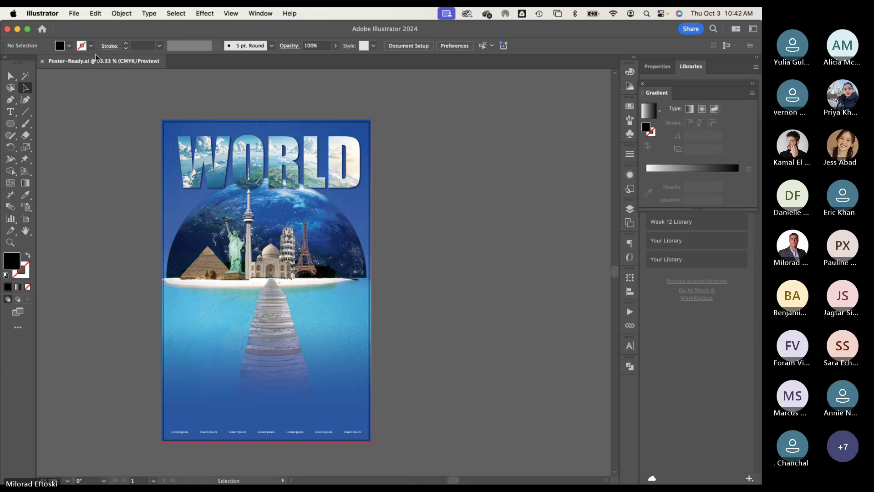
# Step: Start saving the poster as Poster-Ready.pdf in Adobe PDF format with the Press-Ready with Marks preset
pyautogui.click(74, 13)
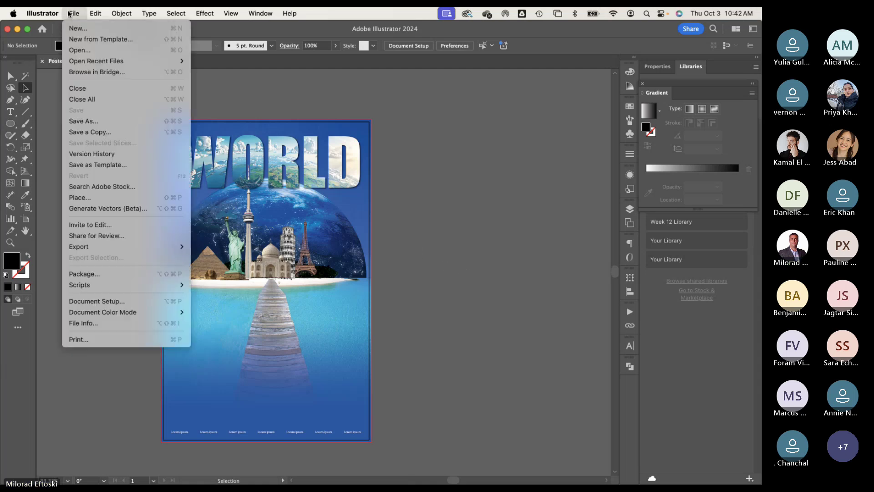
pyautogui.click(87, 121)
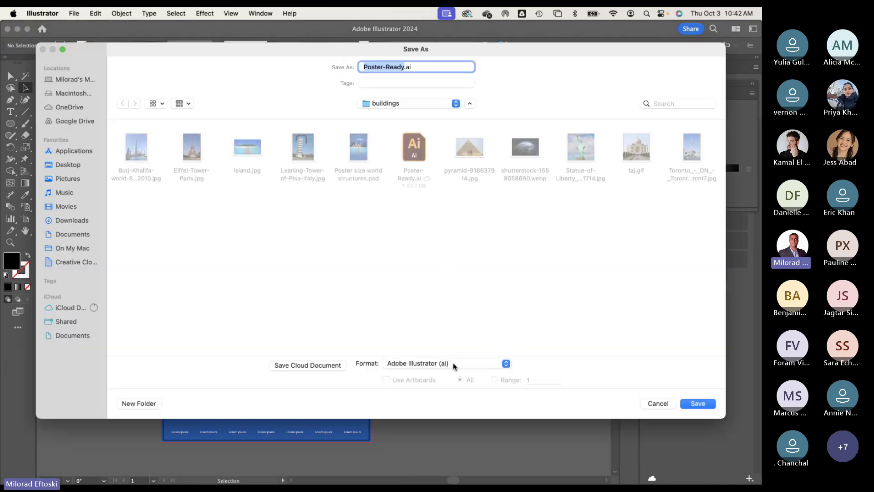
pyautogui.click(452, 363)
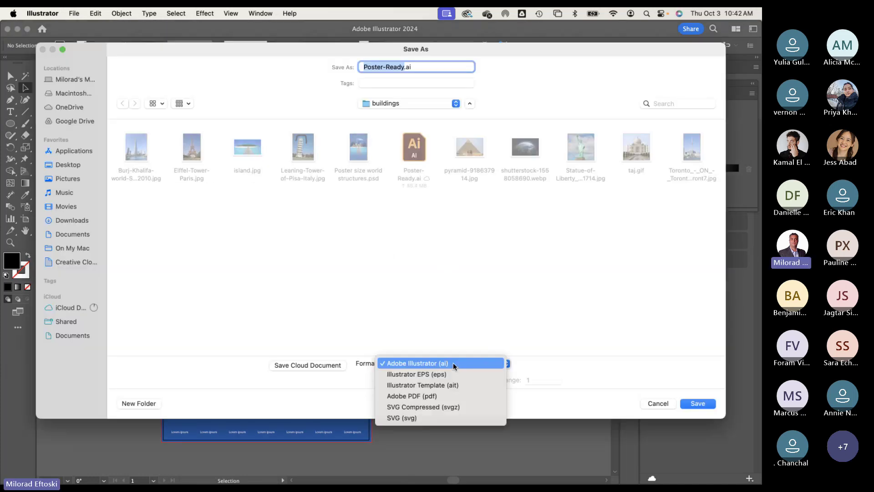
pyautogui.click(434, 396)
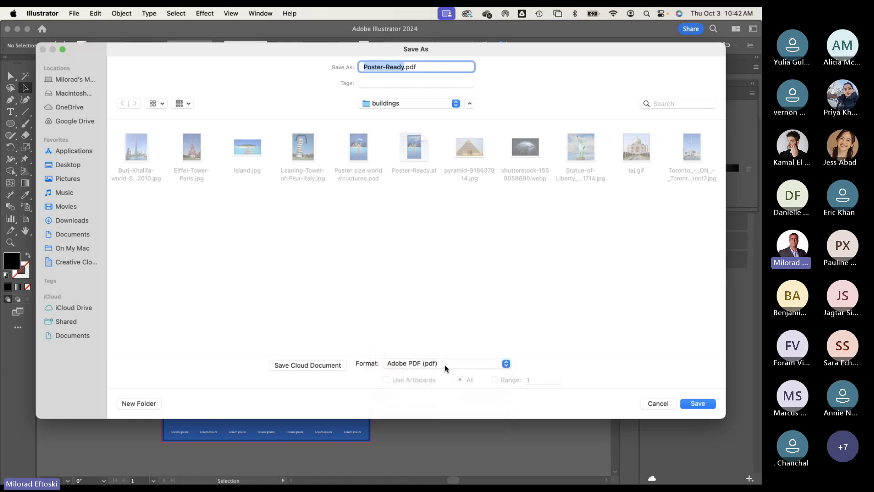
pyautogui.click(699, 404)
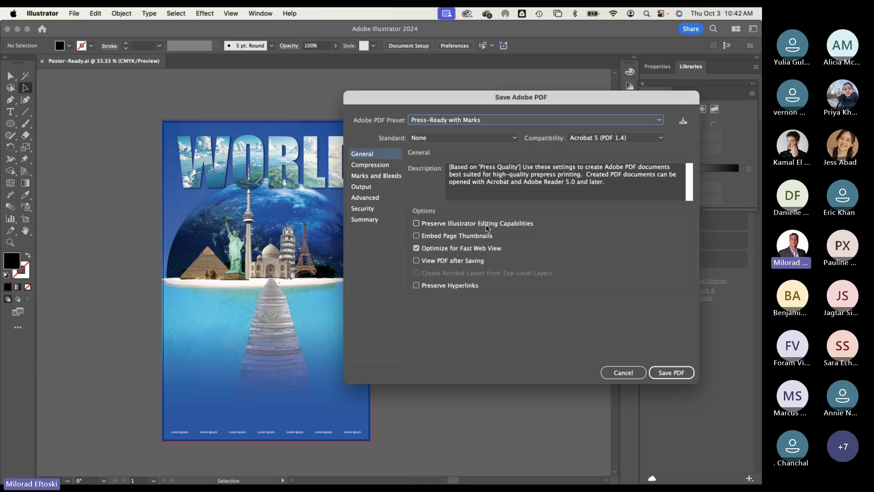
pyautogui.moveTo(405, 94); pyautogui.dragTo(349, 86)
pyautogui.click(387, 109)
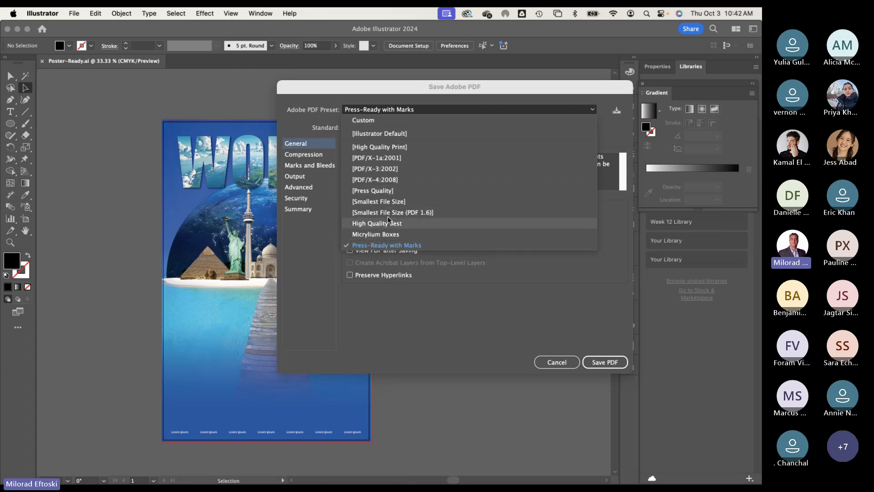
pyautogui.click(394, 246)
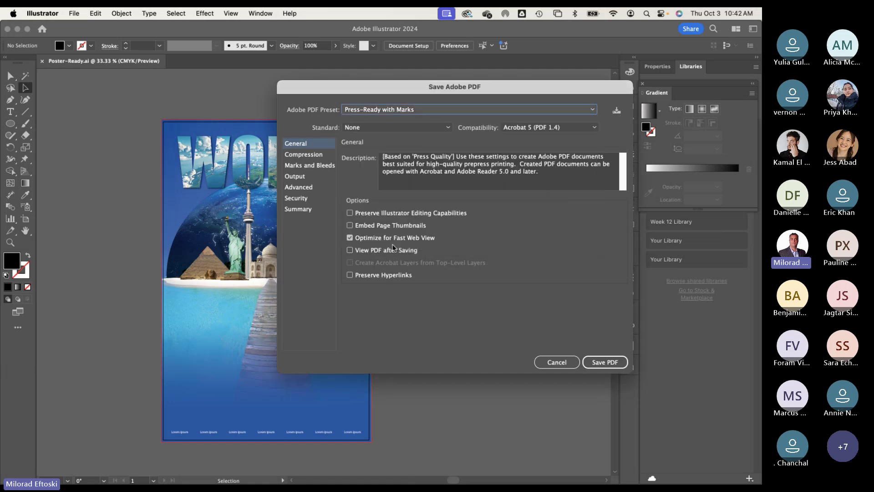
# Step: In the PDF's marks and bleeds settings, toggle trim marks, registration marks and the document bleed settings off and back on
pyautogui.click(302, 166)
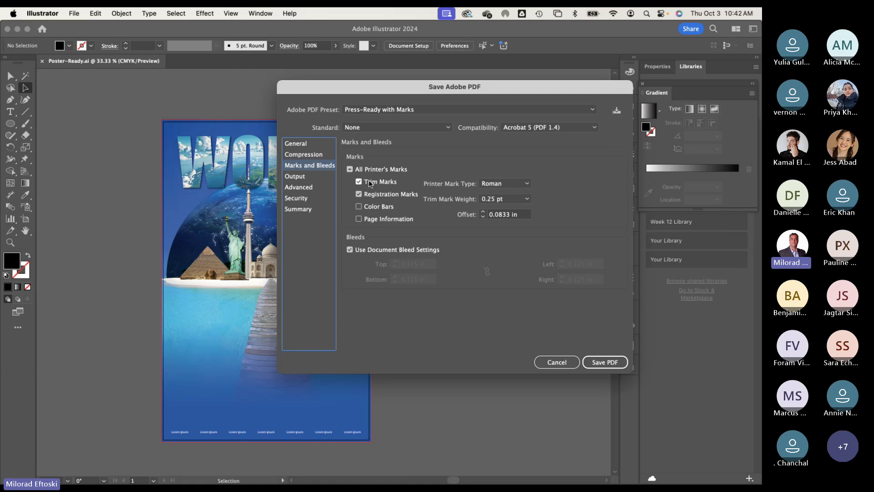
pyautogui.click(375, 195)
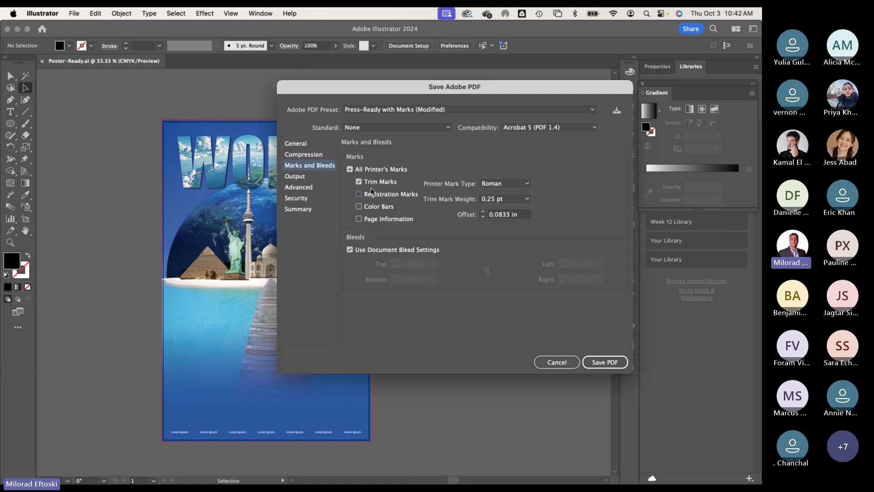
pyautogui.click(358, 182)
pyautogui.click(380, 183)
pyautogui.click(375, 195)
pyautogui.click(395, 250)
pyautogui.click(430, 267)
pyautogui.click(371, 252)
pyautogui.moveTo(378, 94); pyautogui.dragTo(405, 93)
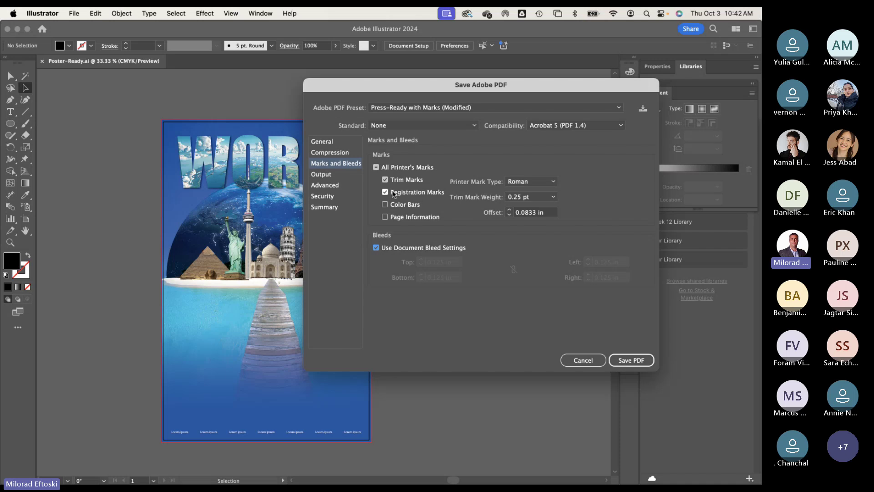
# Step: Save the poster PDF with trim marks, registration marks and the document bleed settings enabled
pyautogui.moveTo(380, 94); pyautogui.dragTo(459, 95)
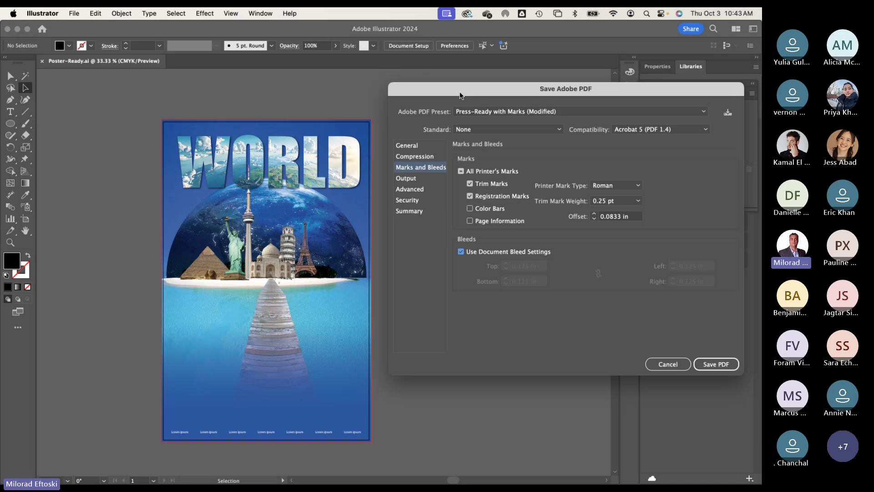
pyautogui.click(711, 365)
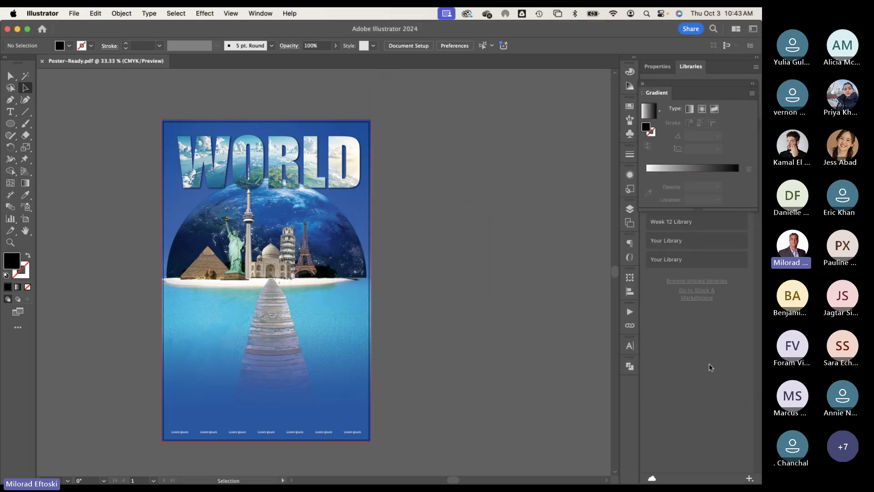
pyautogui.click(248, 225)
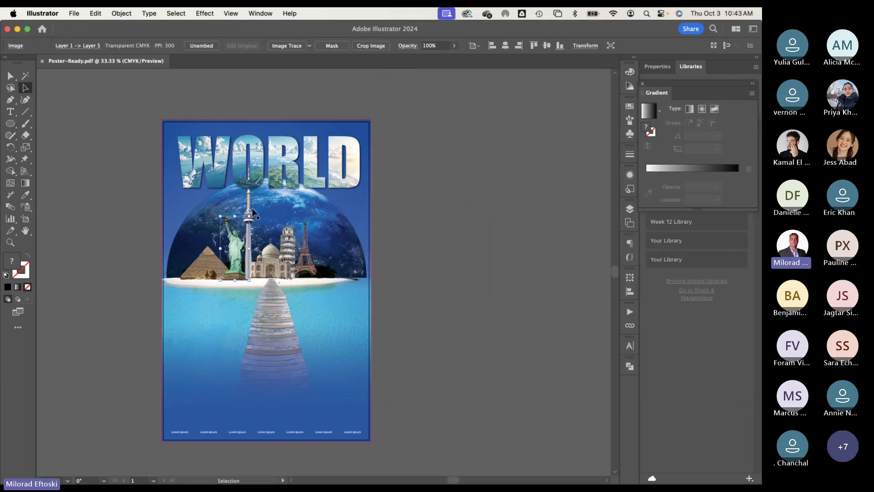
# Step: Bring the CN Tower image to the front so it overlaps the WORLD lettering
pyautogui.click(249, 209)
pyautogui.click(249, 234)
pyautogui.press('super+1')
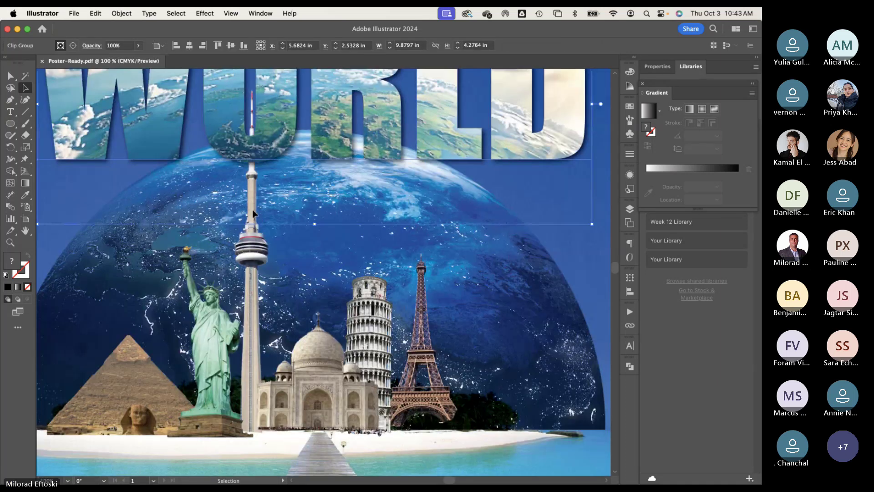
pyautogui.click(255, 245)
pyautogui.press('shift+super+bracketright')
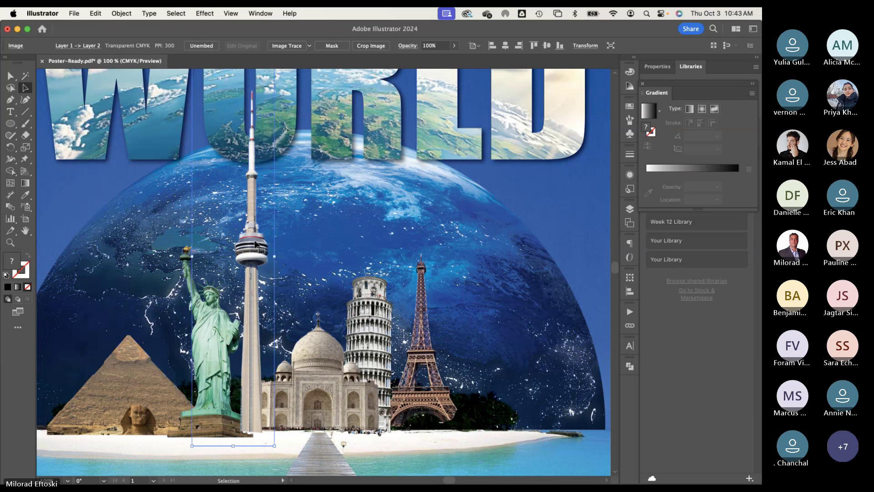
# Step: Deselect the tower image and save Poster-Ready.pdf
pyautogui.scroll(-2, 264, 239)
pyautogui.scroll(-1, 264, 240)
pyautogui.click(424, 270)
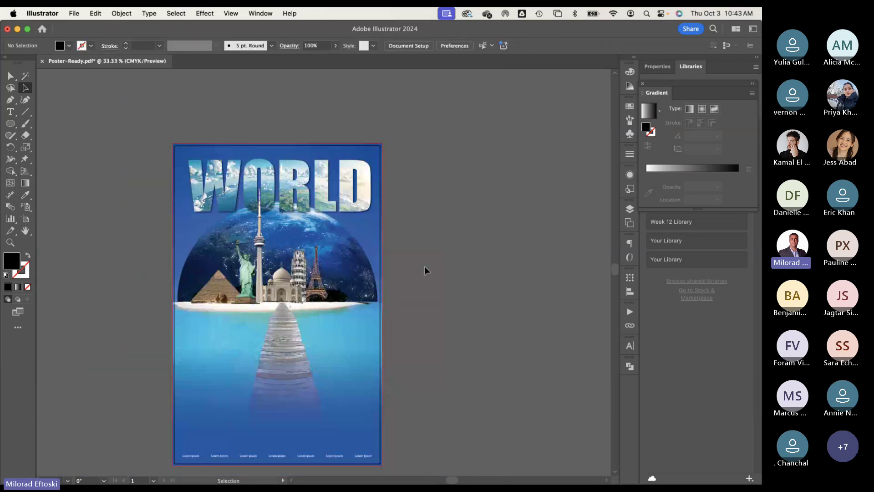
pyautogui.press('a')
pyautogui.press('super+s')
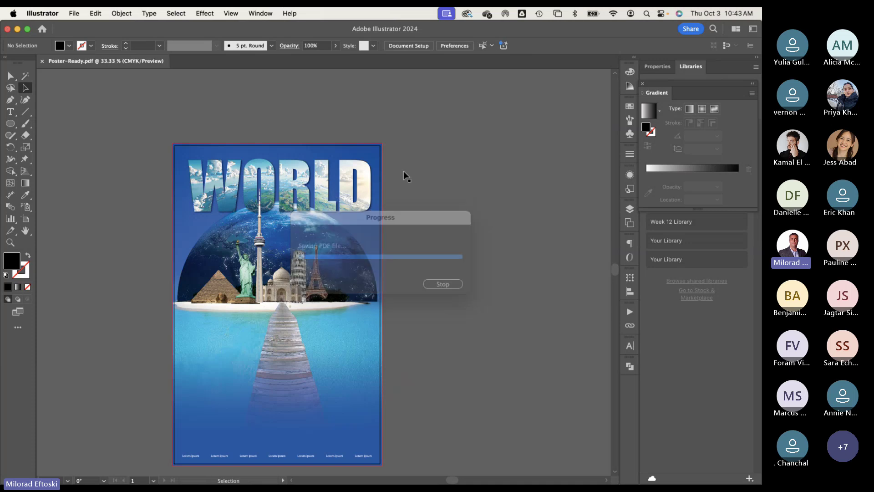
# Step: Minimize the Illustrator, browser, Photoshop and InDesign windows to reveal the desktop
pyautogui.click(18, 30)
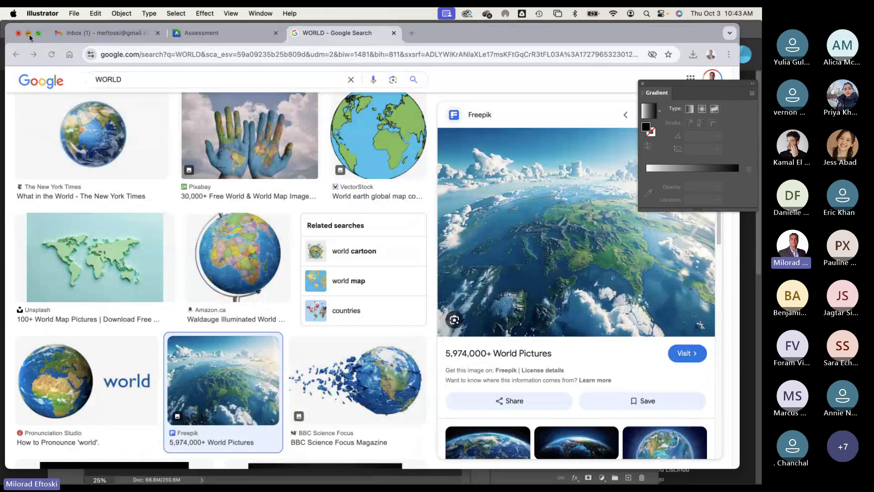
pyautogui.click(29, 34)
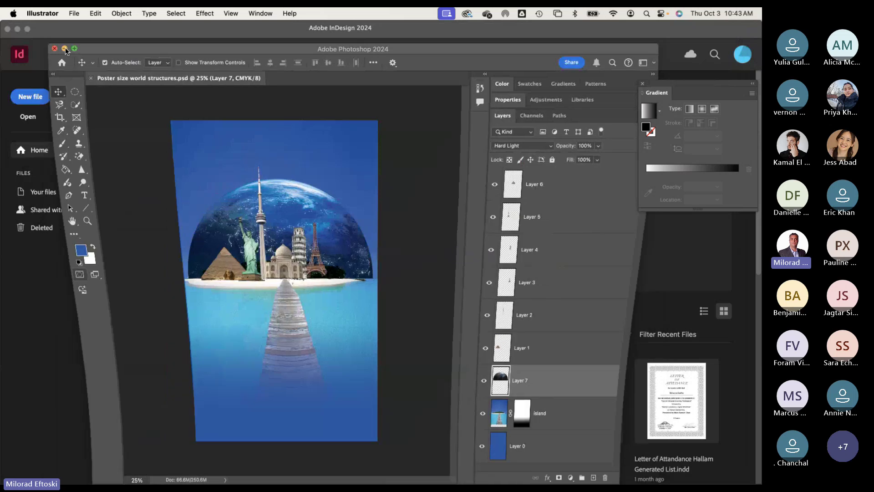
pyautogui.click(65, 48)
pyautogui.click(17, 29)
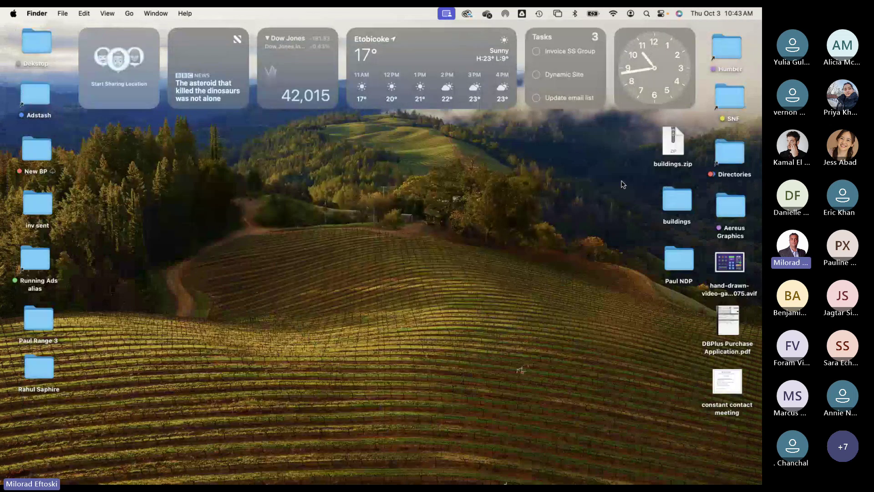
# Step: Open the buildings folder on the desktop and move Poster-Ready.ai and Poster-Ready.pdf into the empty space below the other files
pyautogui.click(676, 203)
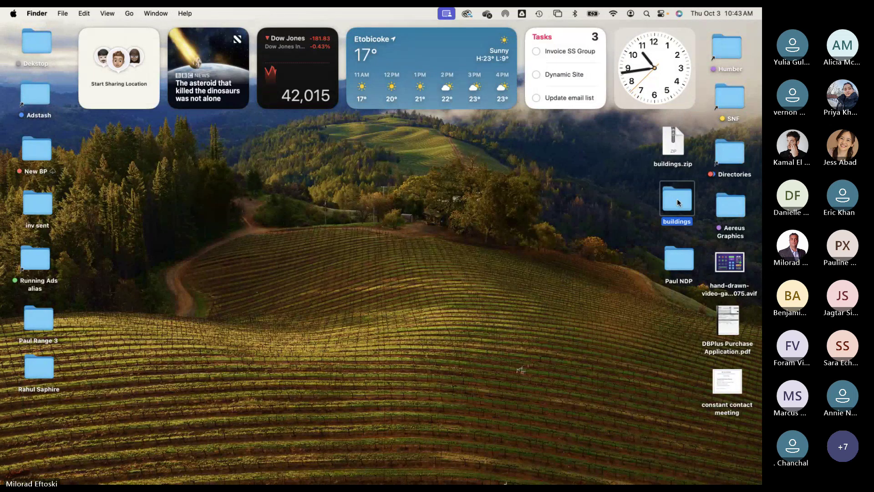
pyautogui.doubleClick(676, 203)
pyautogui.moveTo(518, 121); pyautogui.dragTo(280, 104)
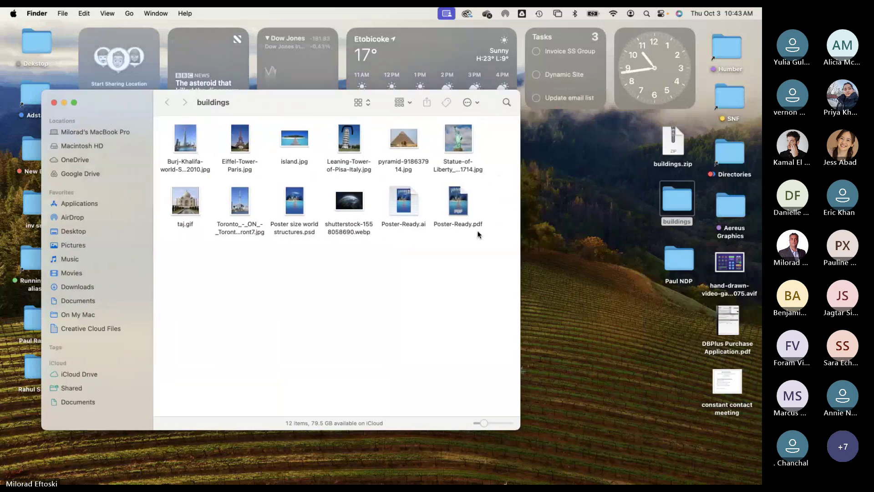
pyautogui.moveTo(412, 209); pyautogui.dragTo(327, 305)
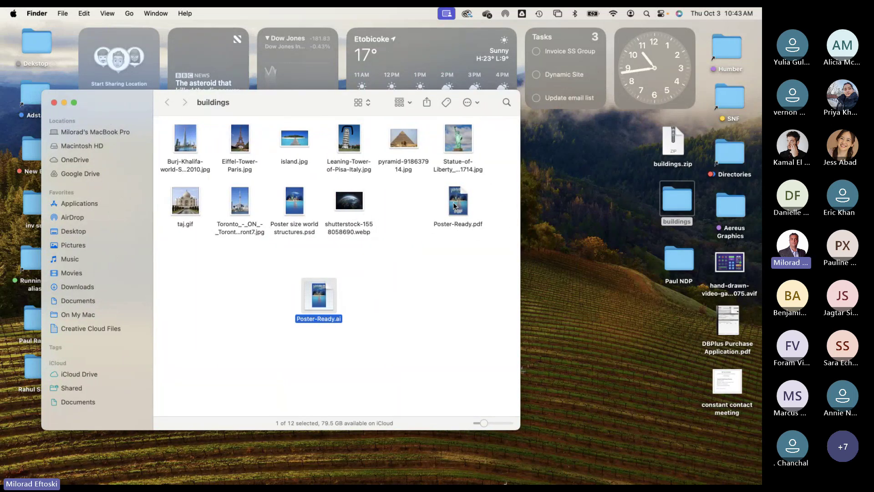
pyautogui.moveTo(454, 206); pyautogui.dragTo(379, 300)
# Step: Preview Poster-Ready.ai and Poster-Ready.pdf with Quick Look to compare the two versions
pyautogui.click(317, 300)
pyautogui.press('space')
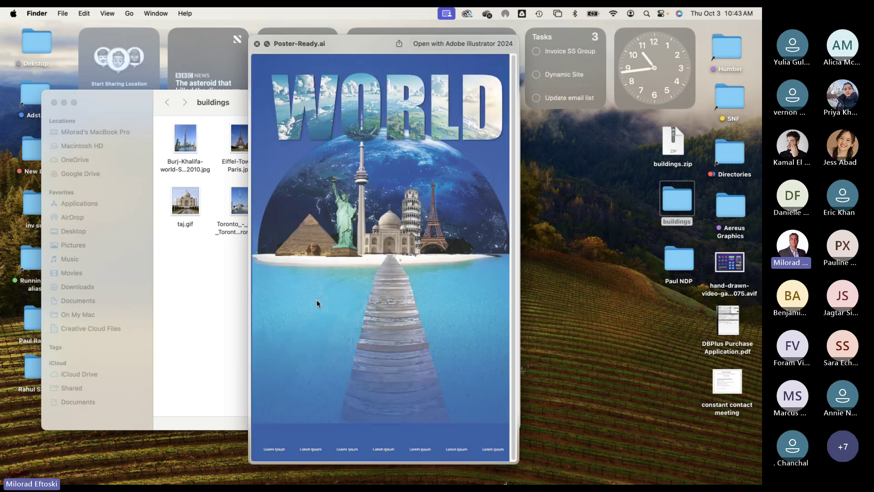
pyautogui.press('space')
pyautogui.click(391, 301)
pyautogui.press('space')
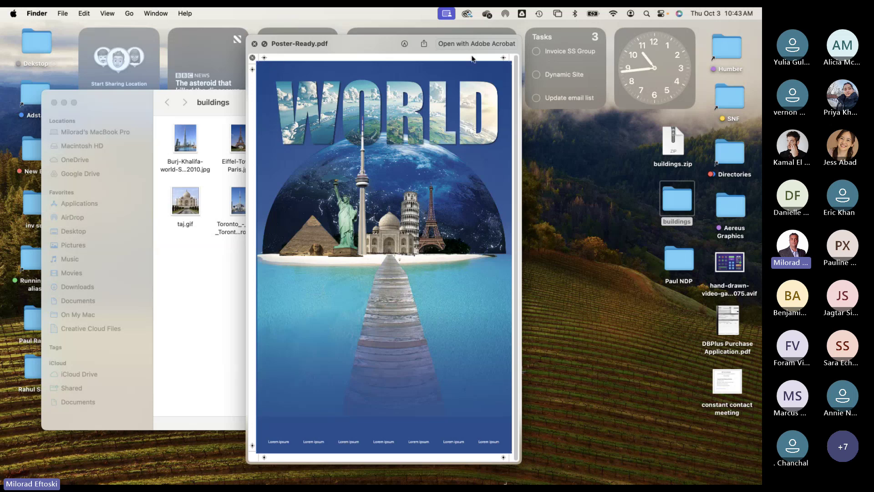
pyautogui.press('space')
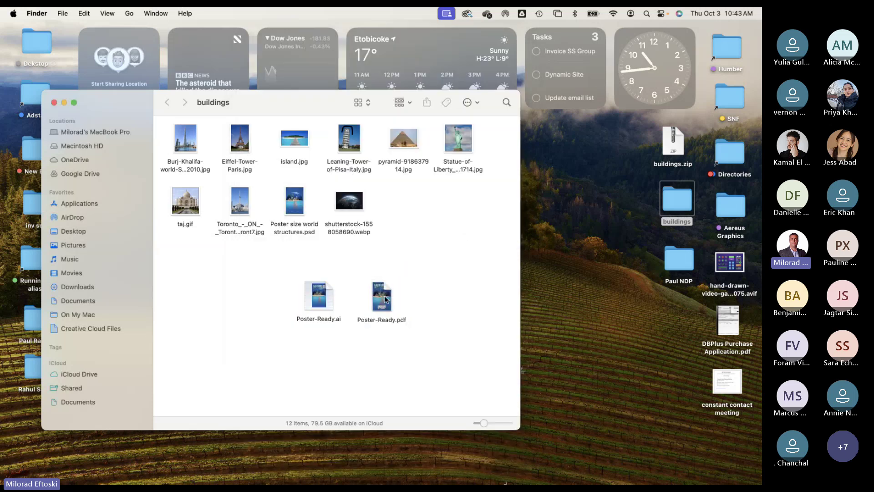
# Step: Open Poster-Ready.pdf in Acrobat and examine its printer's marks and bleed from the header to the footer
pyautogui.doubleClick(385, 299)
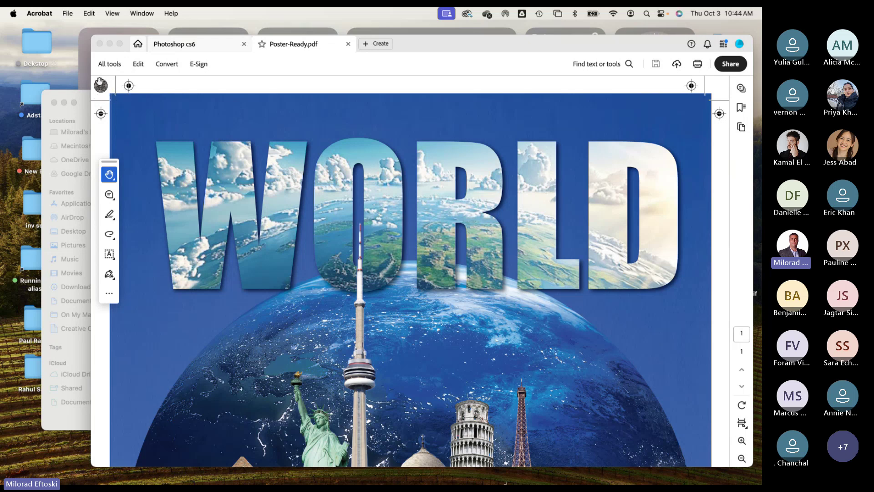
pyautogui.click(379, 147)
pyautogui.moveTo(473, 48); pyautogui.dragTo(465, 41)
pyautogui.scroll(-15, 495, 248)
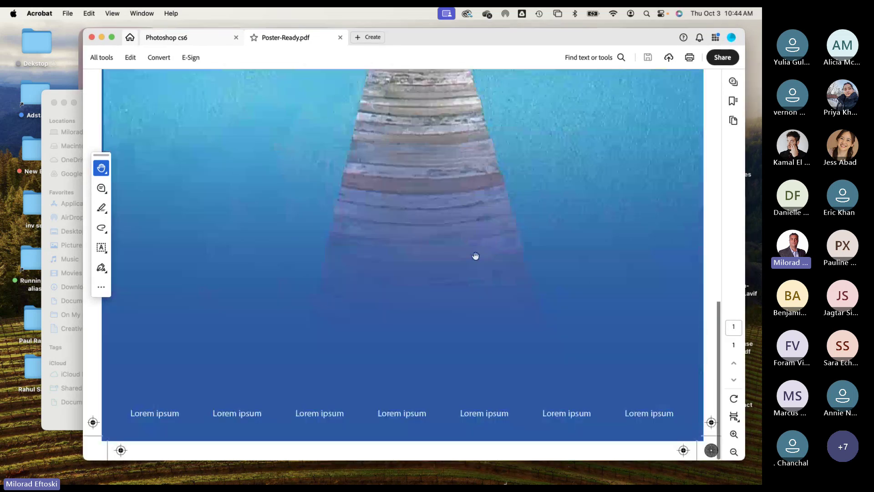
pyautogui.scroll(15, 181, 390)
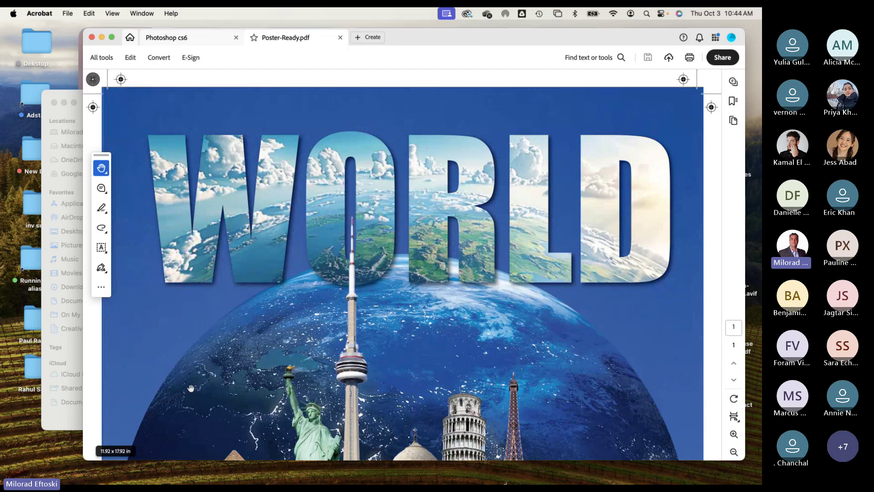
pyautogui.press('super+0')
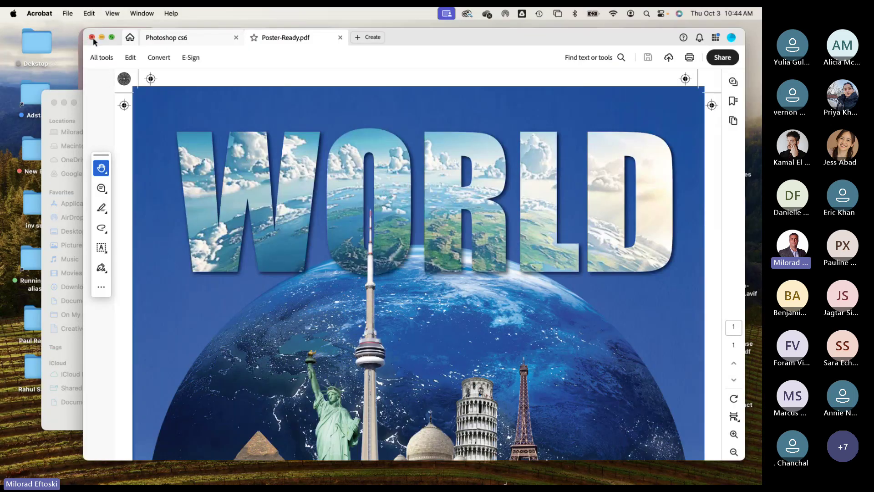
# Step: Close all Acrobat tabs and the buildings folder window
pyautogui.click(91, 37)
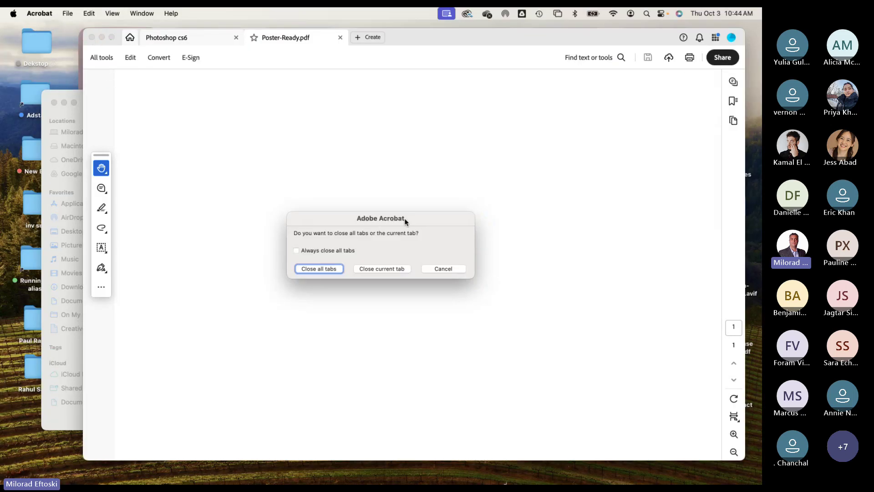
pyautogui.click(312, 269)
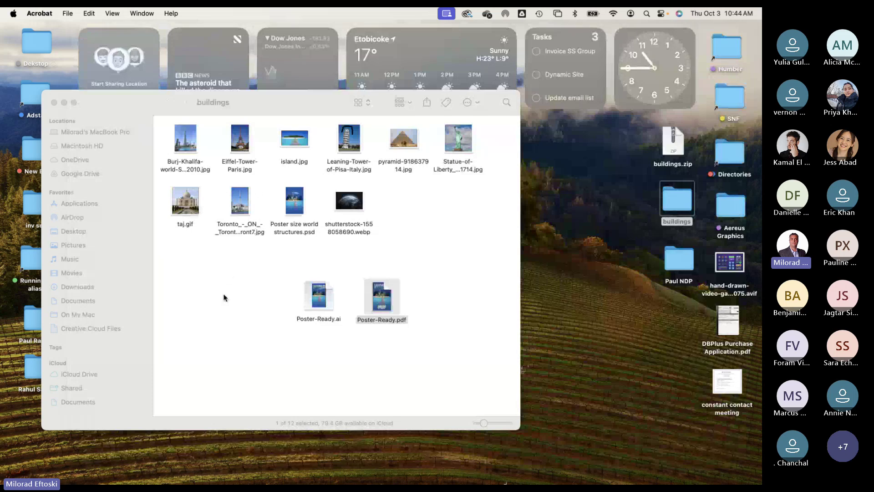
pyautogui.click(224, 298)
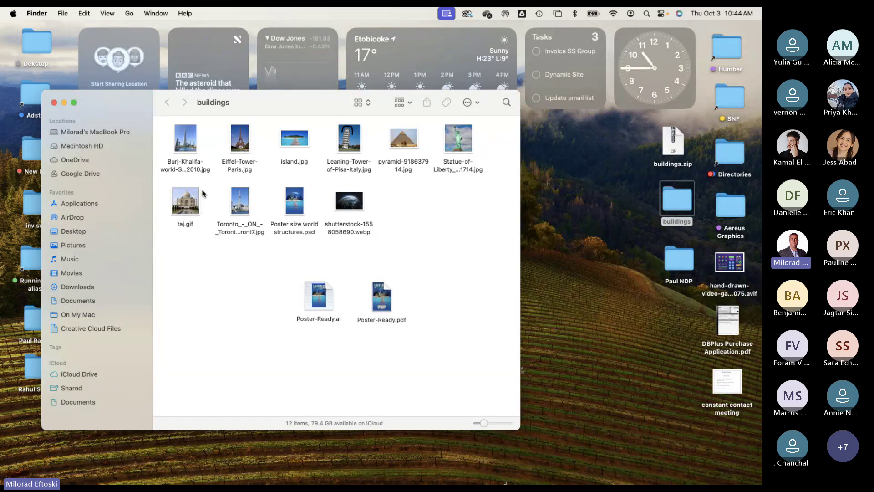
pyautogui.click(54, 102)
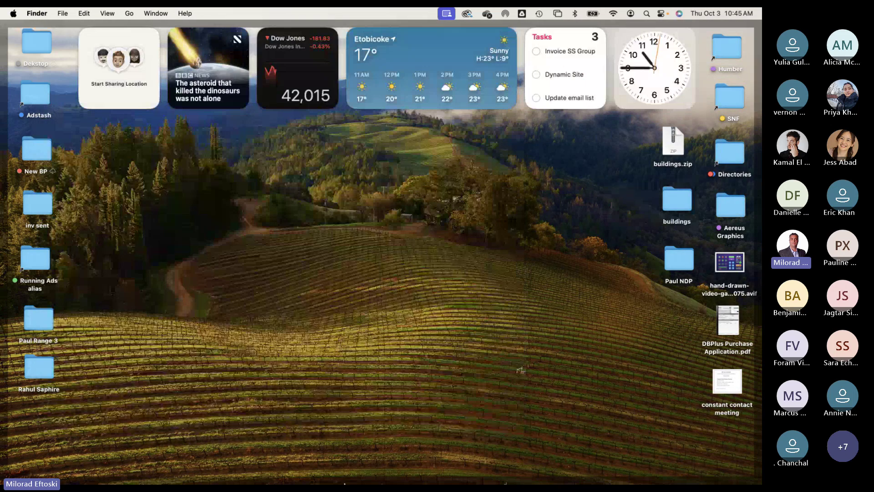
# Step: Switch to InDesign and start a new print document from the Tabloid preset, with units set to Inches
pyautogui.click(413, 475)
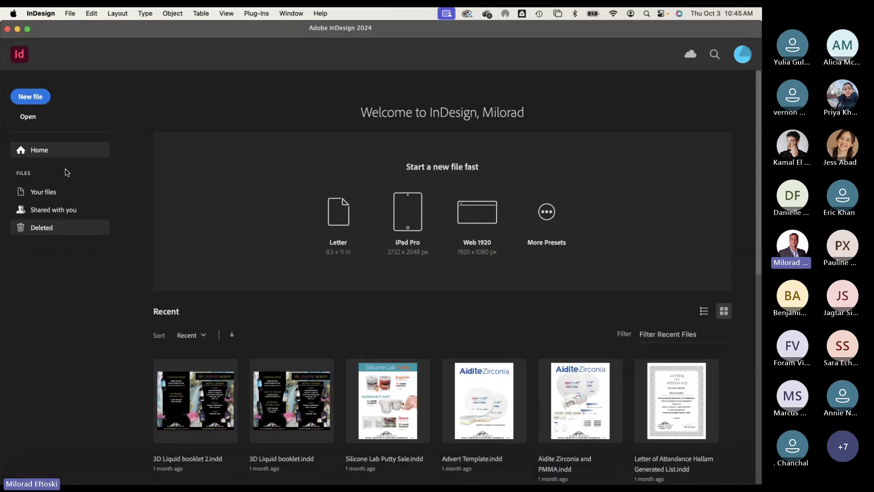
pyautogui.click(29, 97)
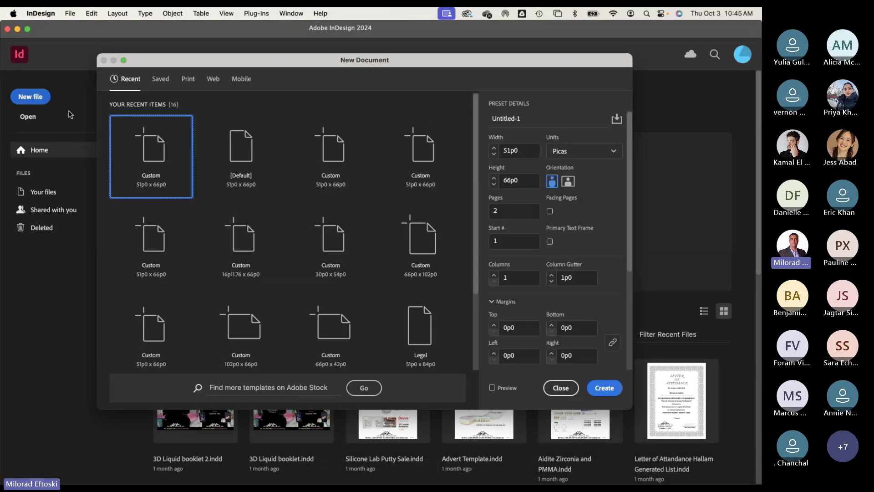
pyautogui.click(187, 80)
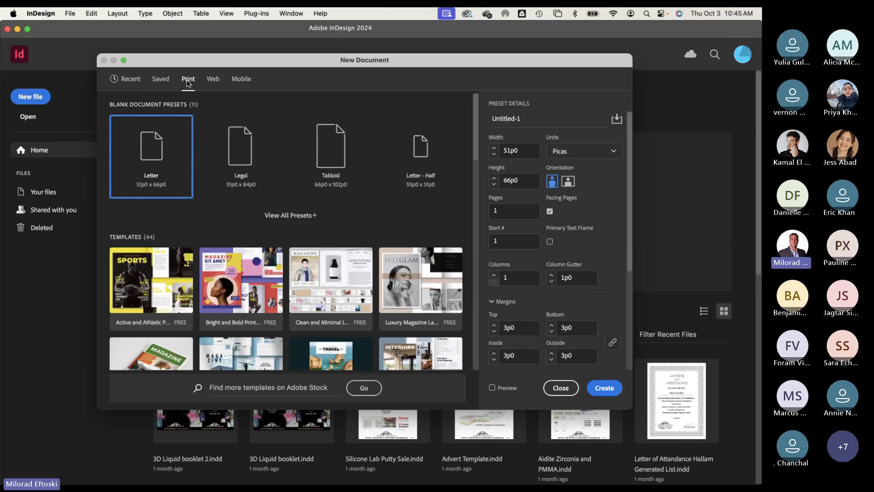
pyautogui.click(331, 168)
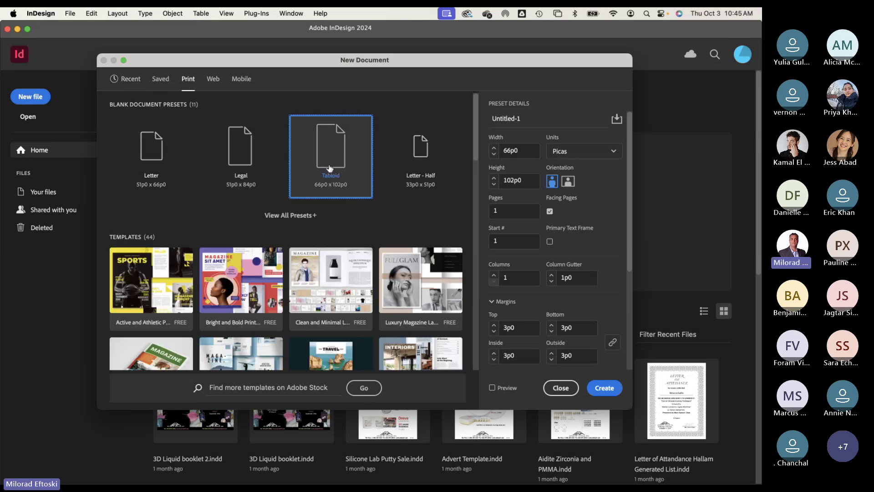
pyautogui.click(591, 153)
pyautogui.click(574, 203)
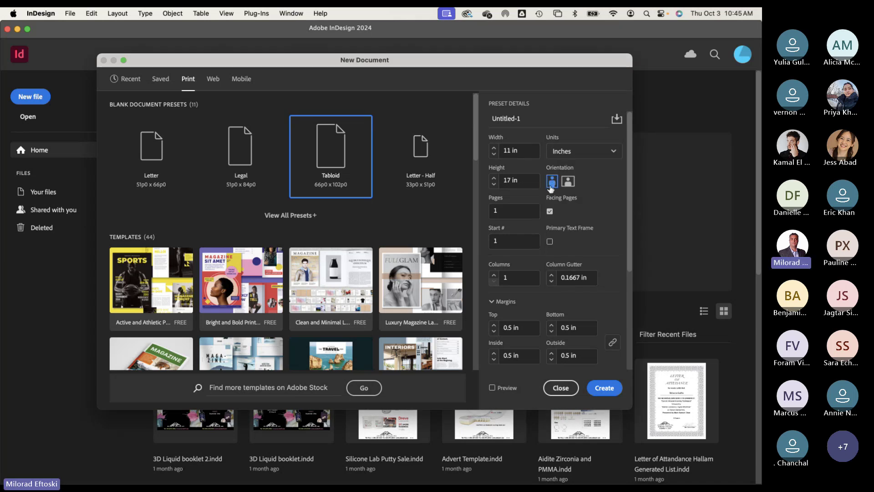
# Step: Turn off Facing Pages and set all margins of the new document to 0 in
pyautogui.click(550, 211)
pyautogui.scroll(-2, 526, 327)
pyautogui.click(505, 302)
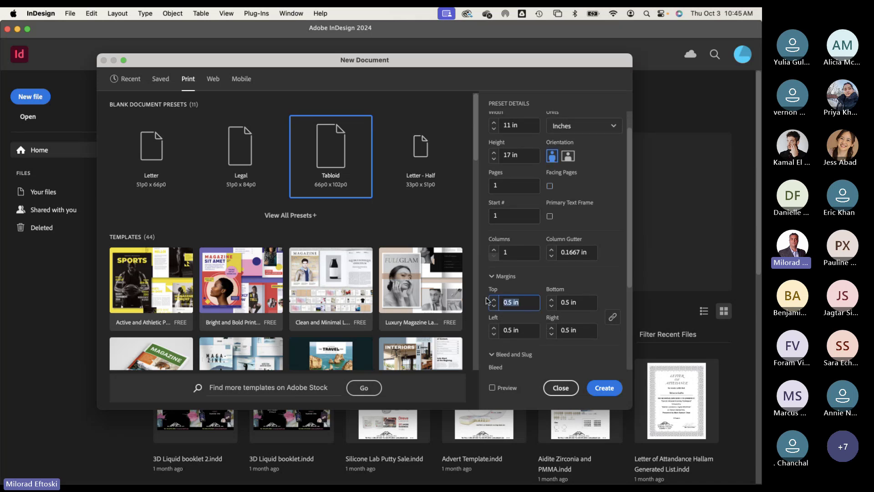
pyautogui.write('0')
pyautogui.click(569, 303)
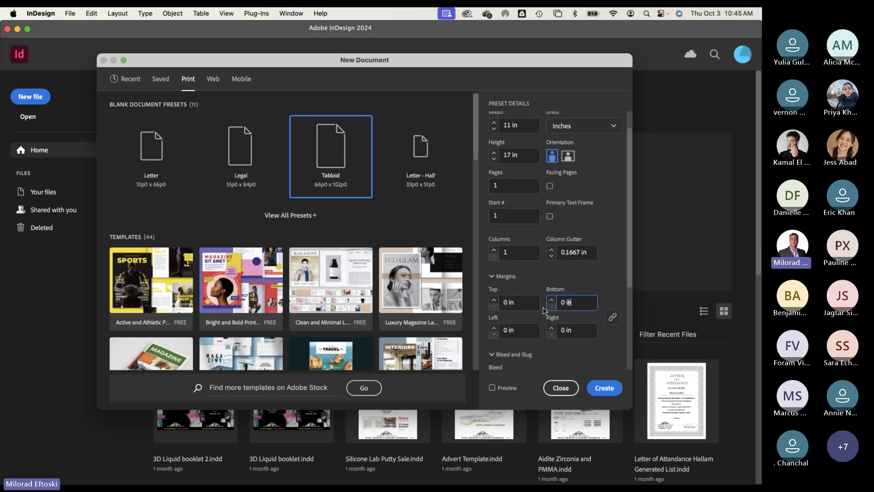
# Step: Set the bleed to 0.125 in on all sides and create the document
pyautogui.scroll(-4, 544, 310)
pyautogui.click(523, 295)
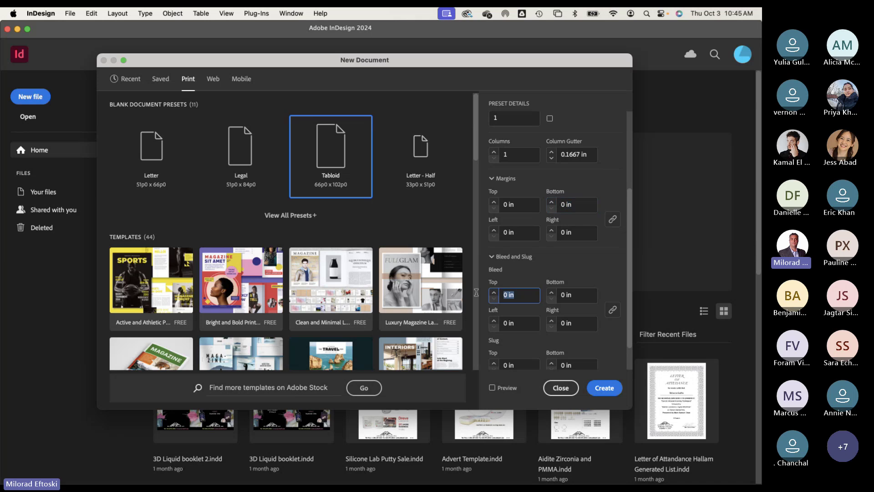
pyautogui.write('0.125')
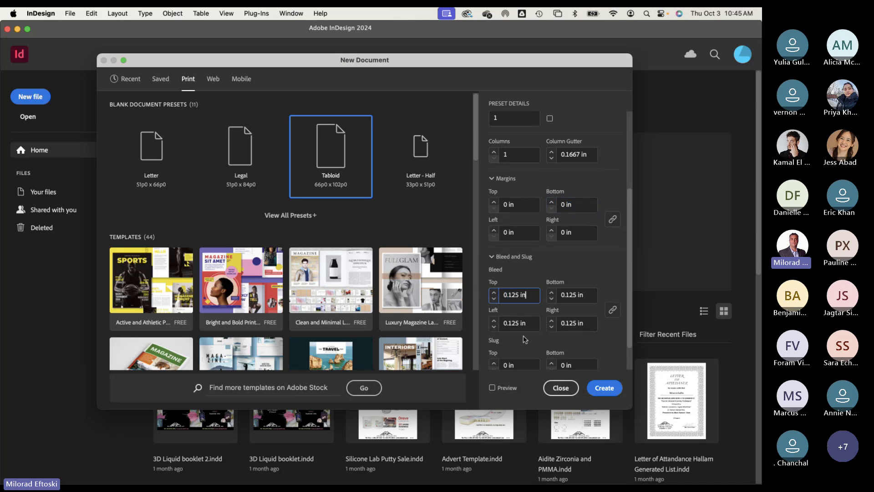
pyautogui.scroll(-1, 527, 341)
pyautogui.click(603, 388)
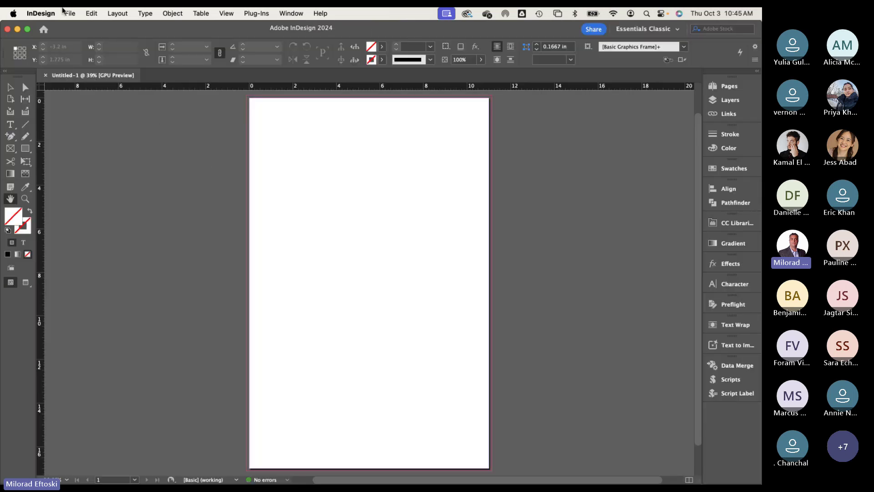
# Step: Start placing a file and preview the dreve labosil and Shera duet 85 silicone images in the Puttys folder
pyautogui.click(68, 13)
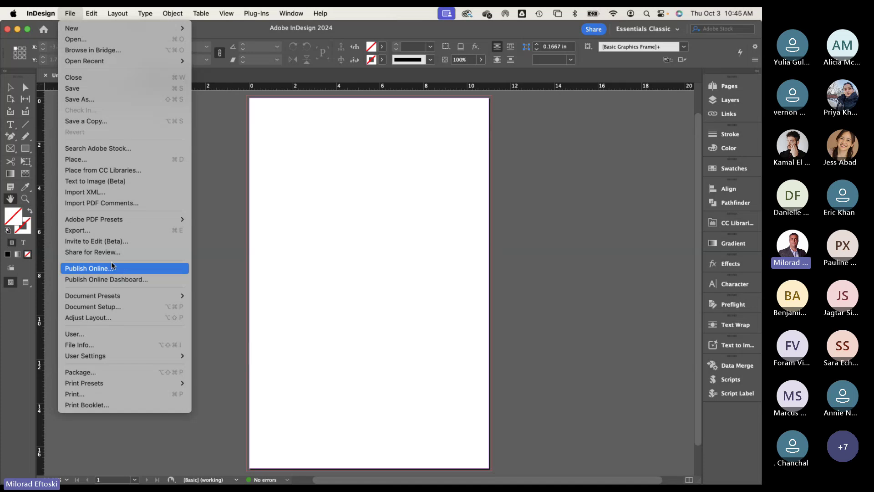
pyautogui.click(111, 159)
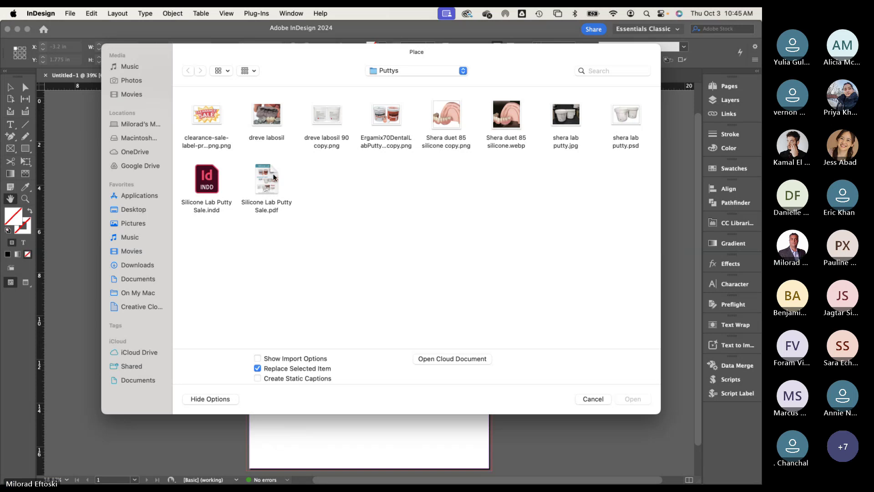
pyautogui.click(267, 122)
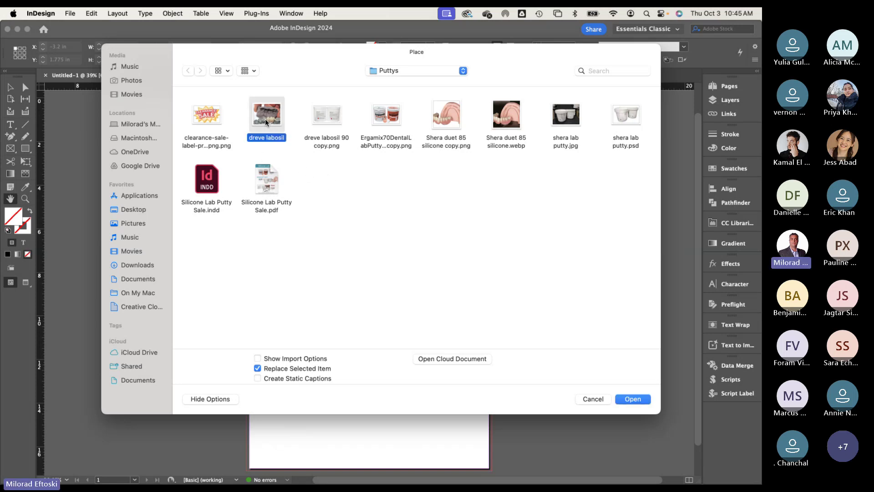
pyautogui.press('space')
pyautogui.press('space')
pyautogui.click(456, 133)
pyautogui.press('space')
pyautogui.press('Right')
pyautogui.press('space')
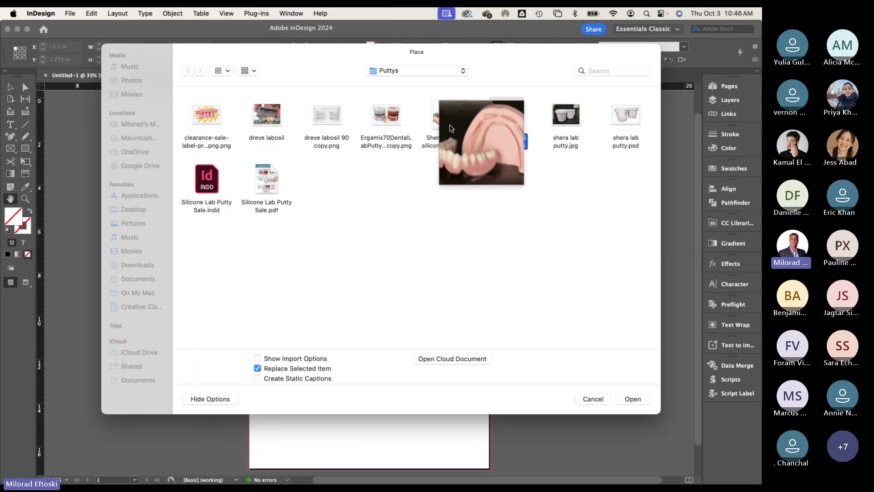
# Step: Place Poster size world structures.psd from the Desktop's buildings folder at the page's upper-left bleed corner
pyautogui.click(134, 210)
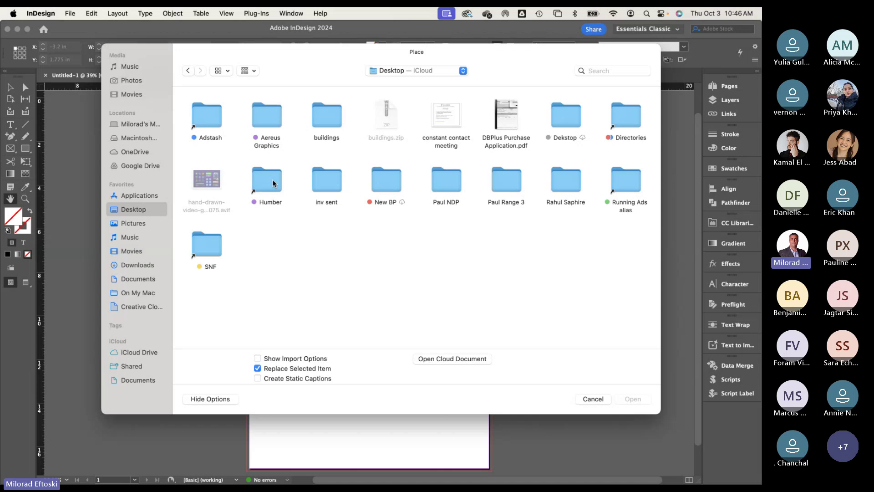
pyautogui.click(320, 121)
pyautogui.doubleClick(319, 121)
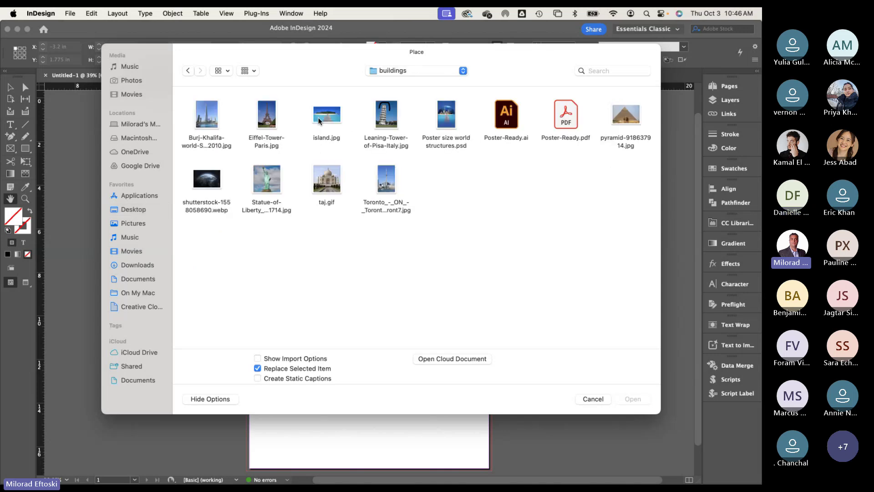
pyautogui.click(440, 119)
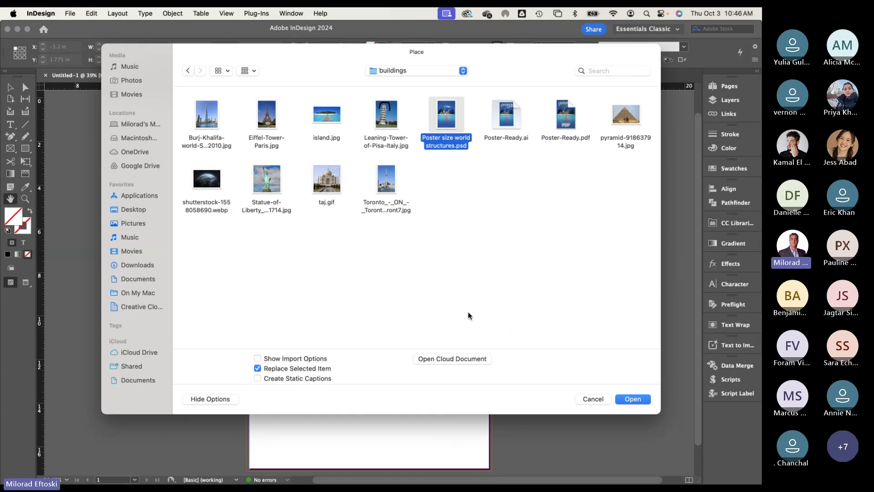
pyautogui.click(633, 399)
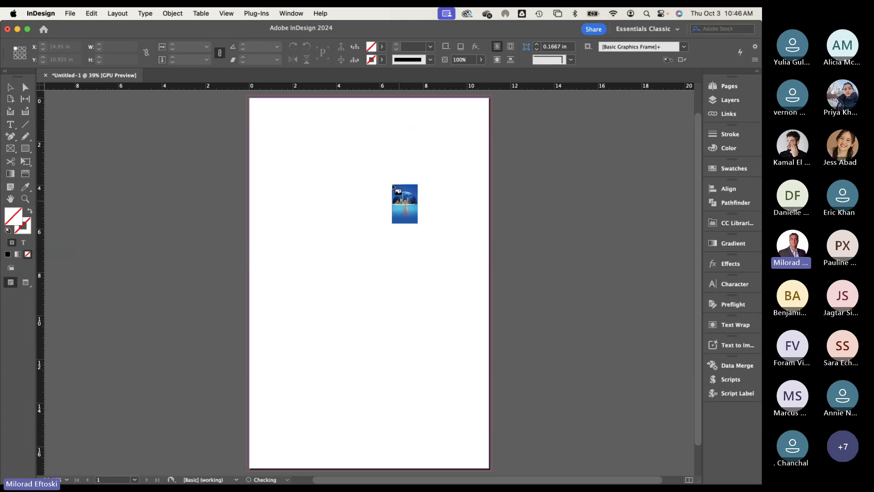
pyautogui.click(247, 96)
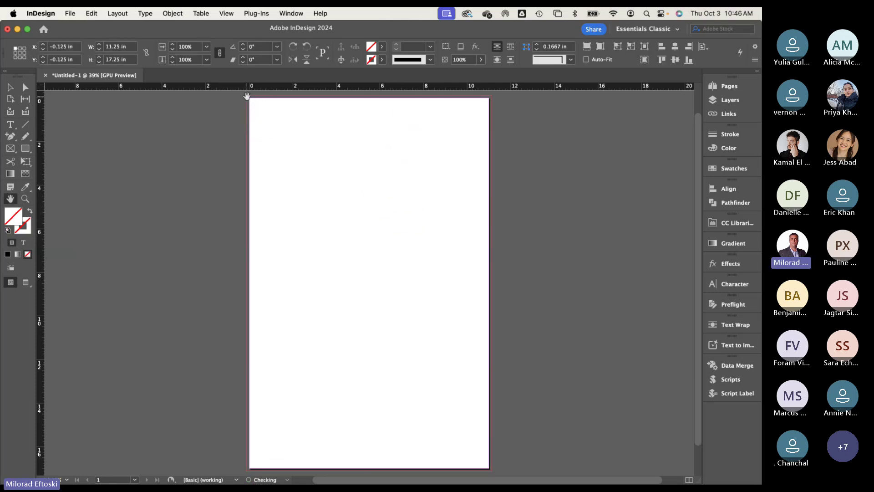
pyautogui.hscroll(3, 189, 168)
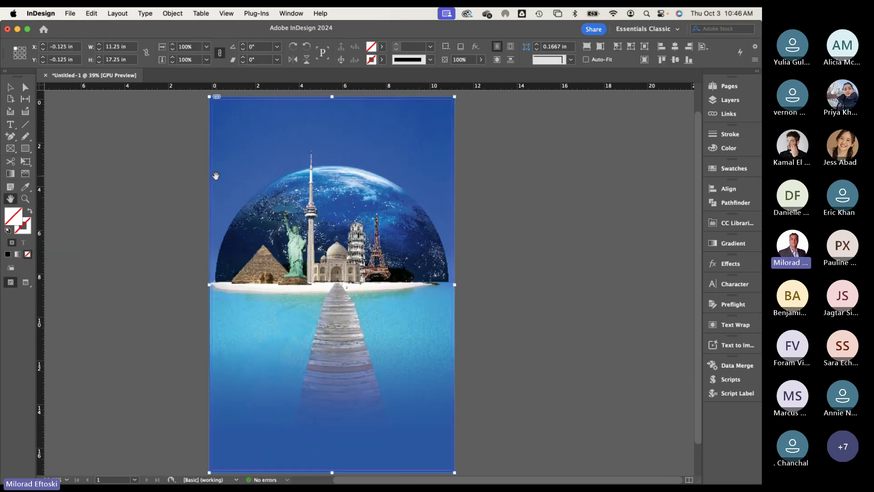
pyautogui.press('v')
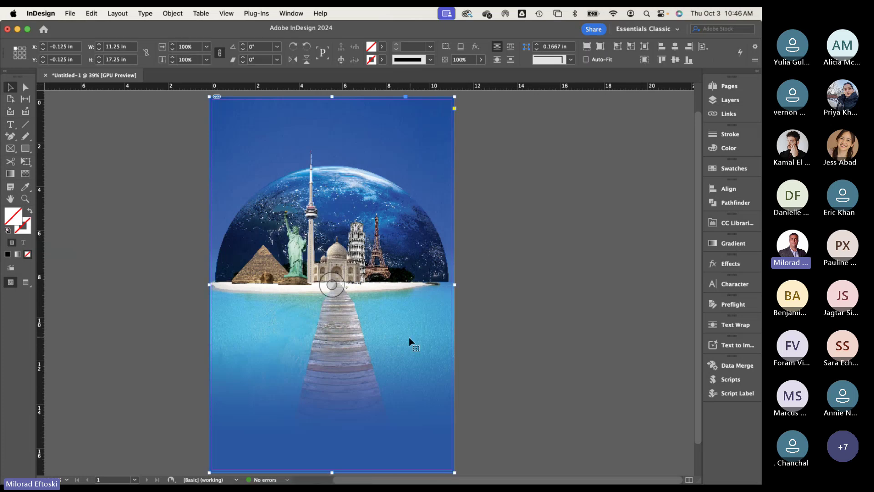
# Step: Set the display performance to High Quality Display for the placed poster image
pyautogui.scroll(5, 375, 324)
pyautogui.scroll(-4, 372, 324)
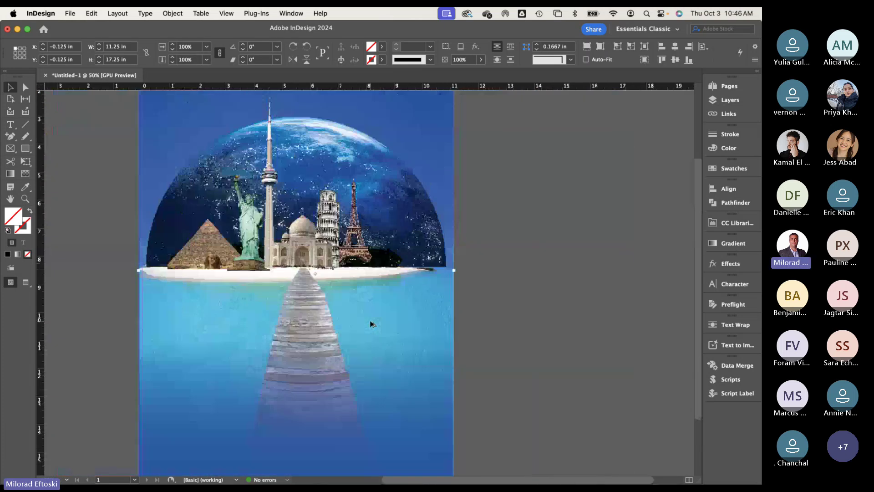
pyautogui.scroll(-2, 372, 324)
pyautogui.scroll(2, 372, 324)
pyautogui.moveTo(428, 319); pyautogui.dragTo(187, 305)
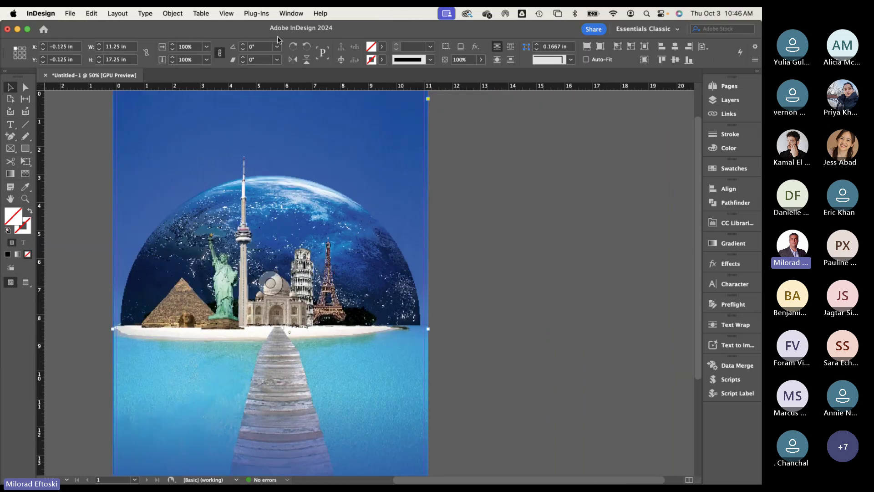
pyautogui.click(225, 13)
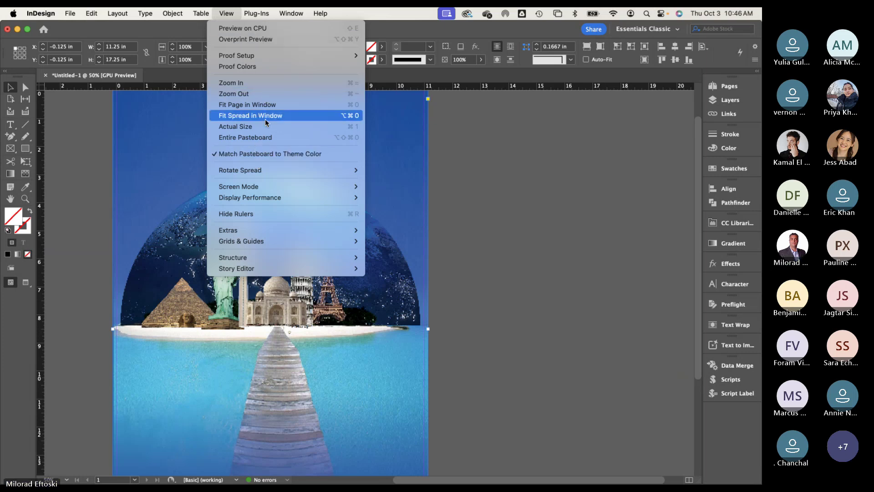
pyautogui.moveTo(263, 187)
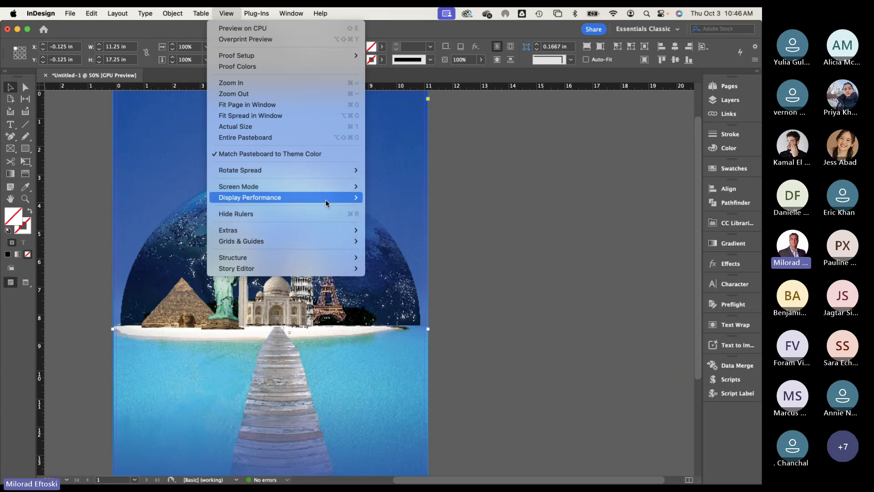
pyautogui.moveTo(326, 200)
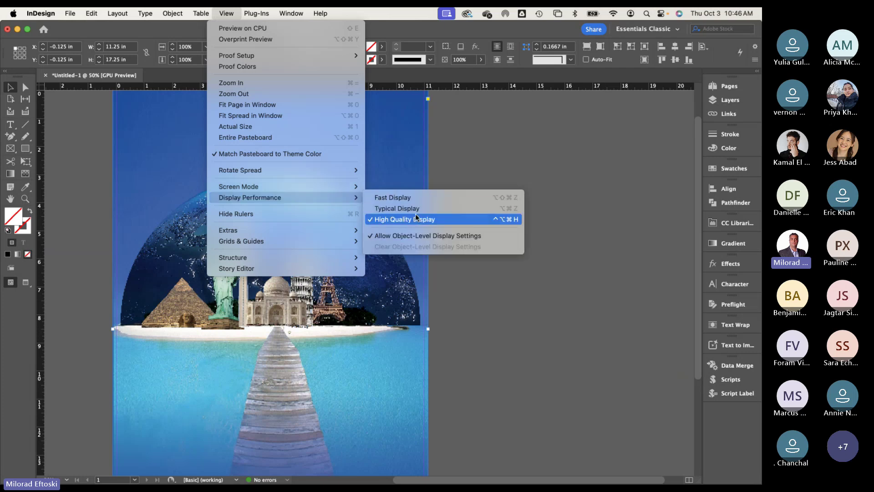
pyautogui.click(403, 219)
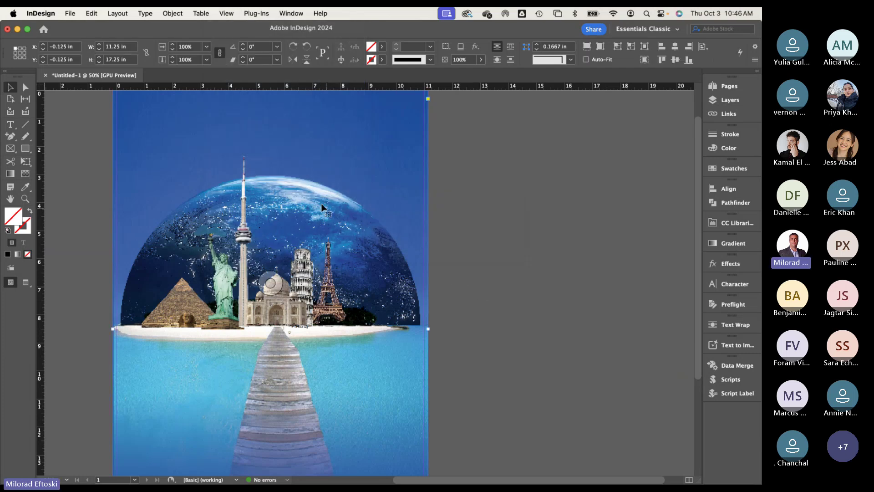
# Step: Check the trimmed poster in the Preview screen mode and return to Normal
pyautogui.click(230, 13)
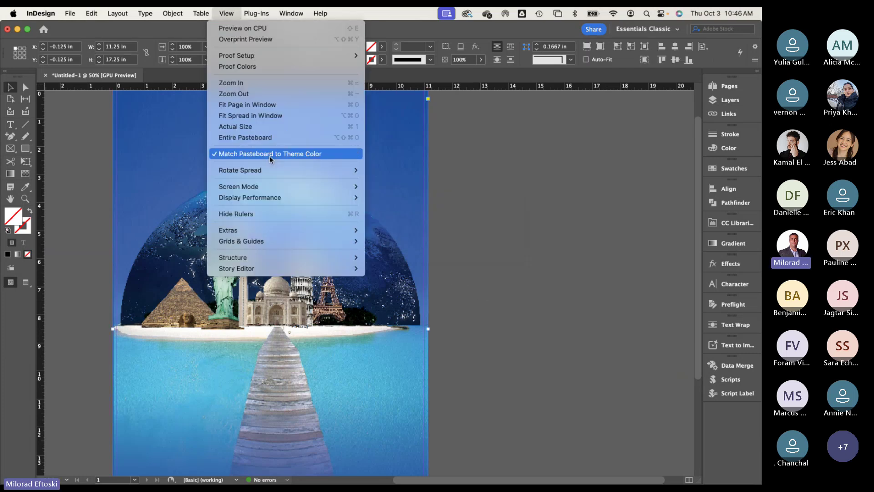
pyautogui.moveTo(296, 186)
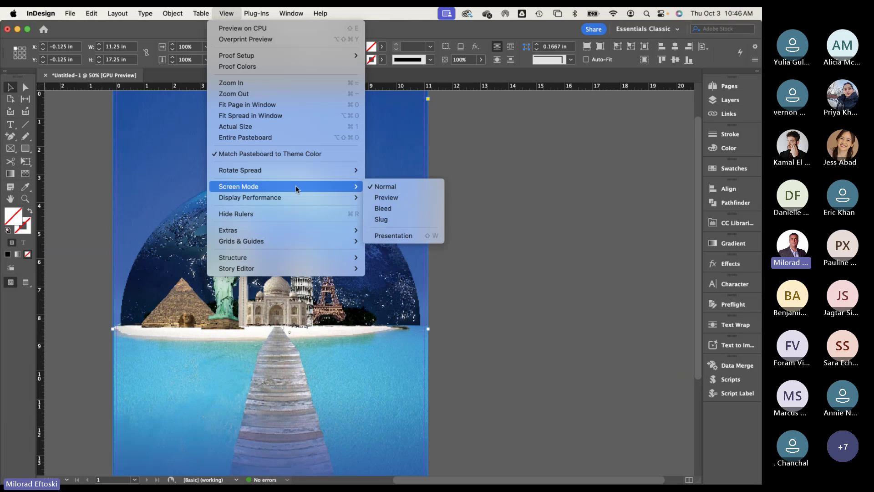
pyautogui.click(398, 197)
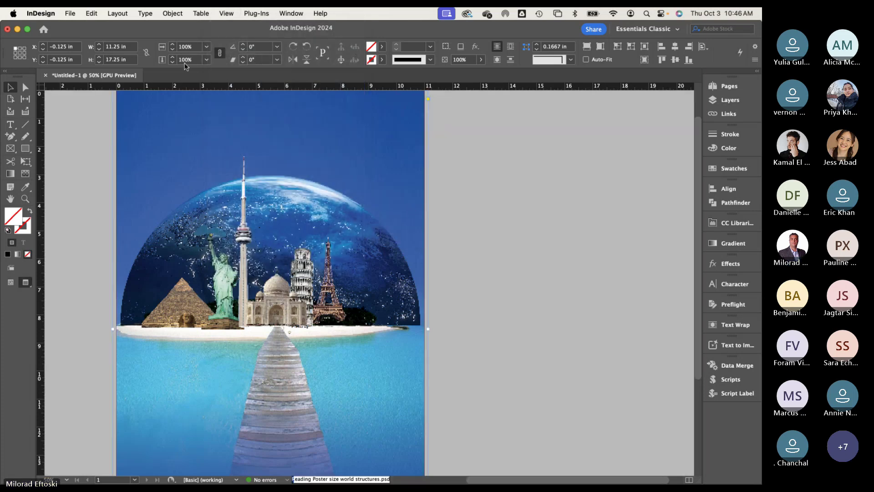
pyautogui.click(232, 11)
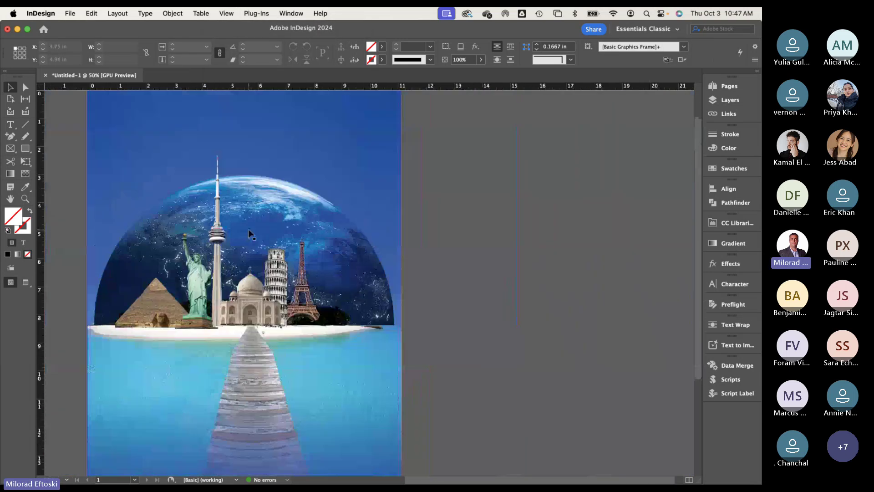
# Step: Switch the display performance to Typical Display for comparison and return it to High Quality Display
pyautogui.scroll(-1, 248, 229)
pyautogui.scroll(1, 274, 234)
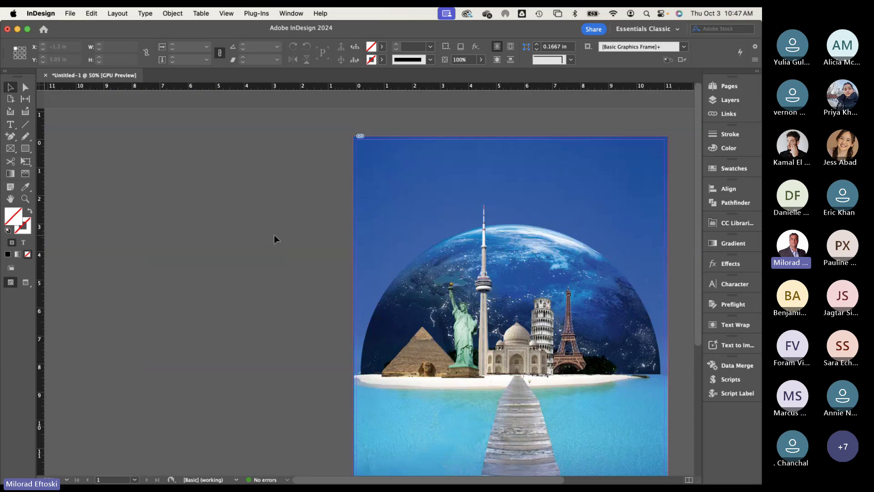
pyautogui.moveTo(352, 236); pyautogui.dragTo(97, 203)
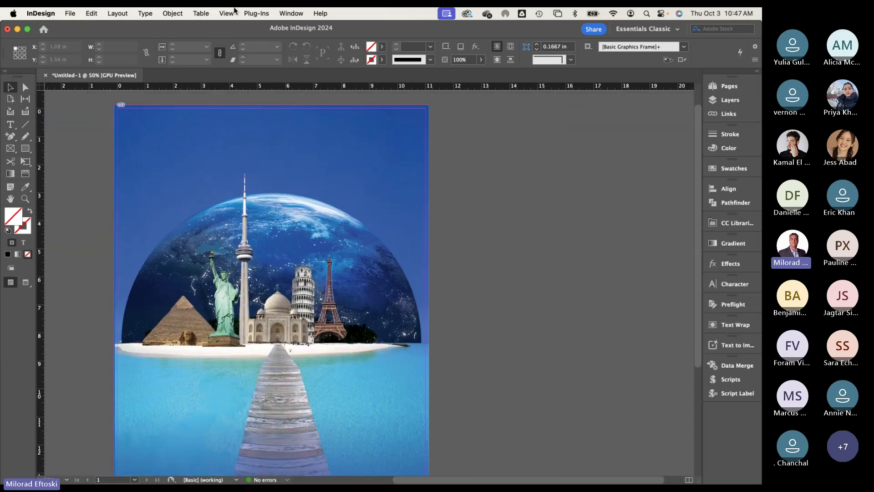
pyautogui.click(226, 13)
pyautogui.moveTo(274, 198)
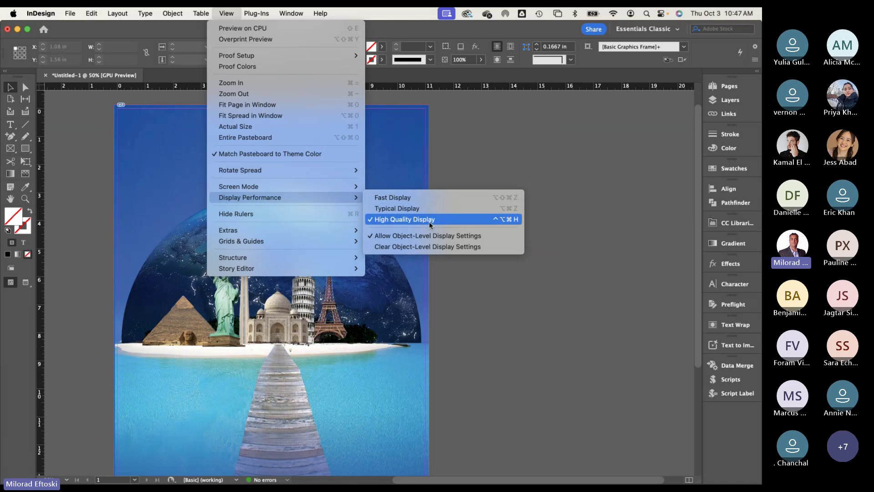
pyautogui.click(423, 208)
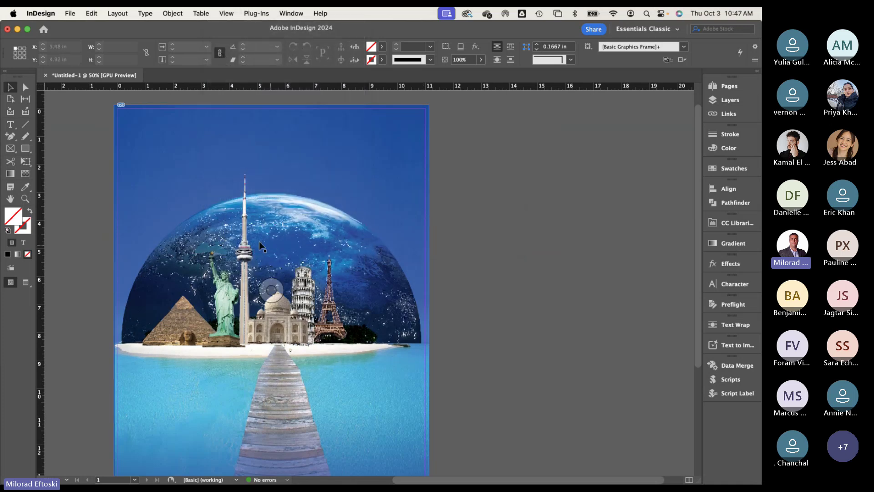
pyautogui.click(227, 12)
pyautogui.moveTo(283, 199)
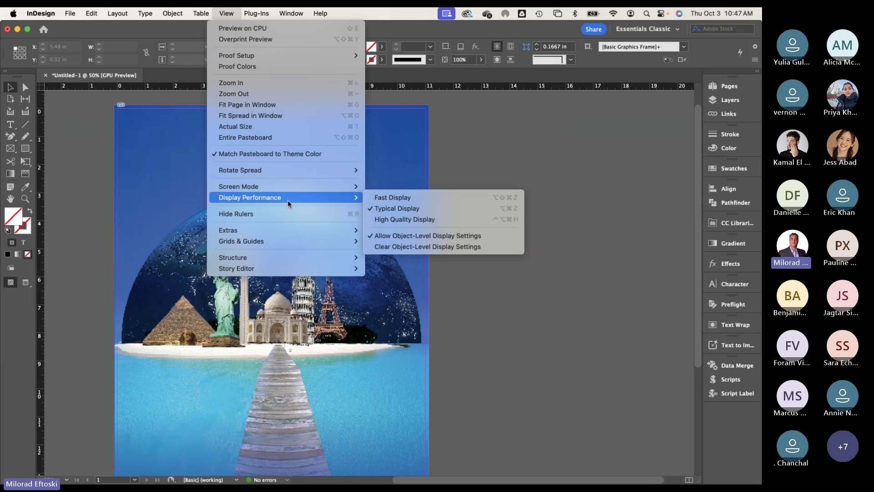
pyautogui.click(411, 219)
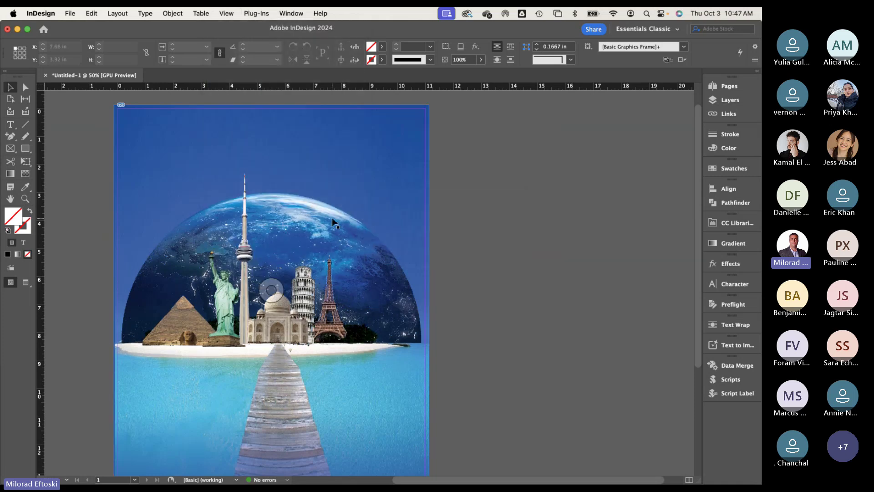
pyautogui.press('super+minus')
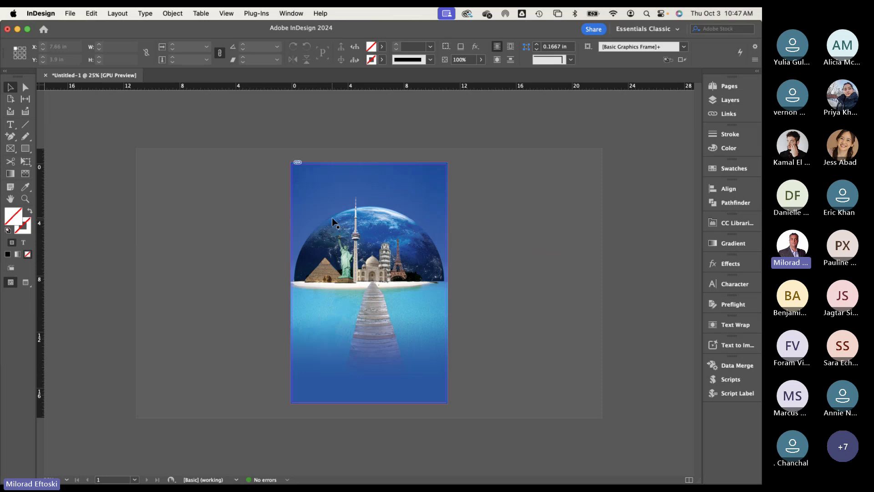
pyautogui.press('super+equal')
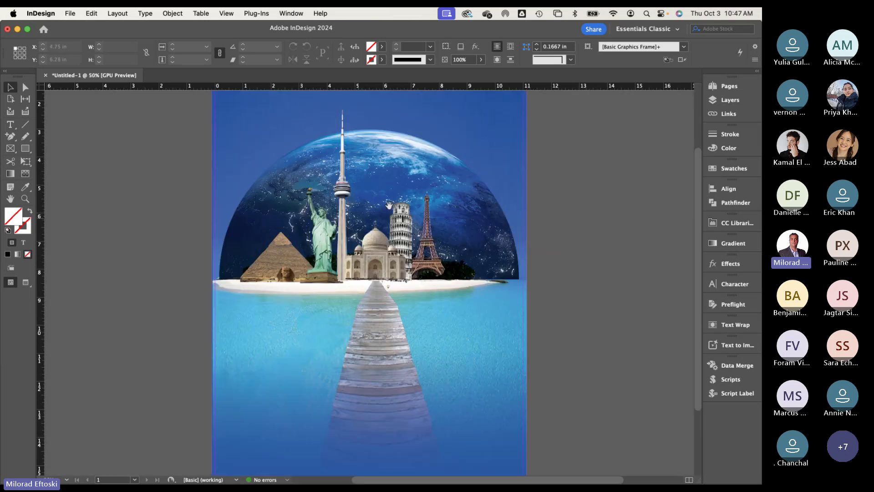
pyautogui.hscroll(5, 511, 257)
pyautogui.scroll(3, 511, 257)
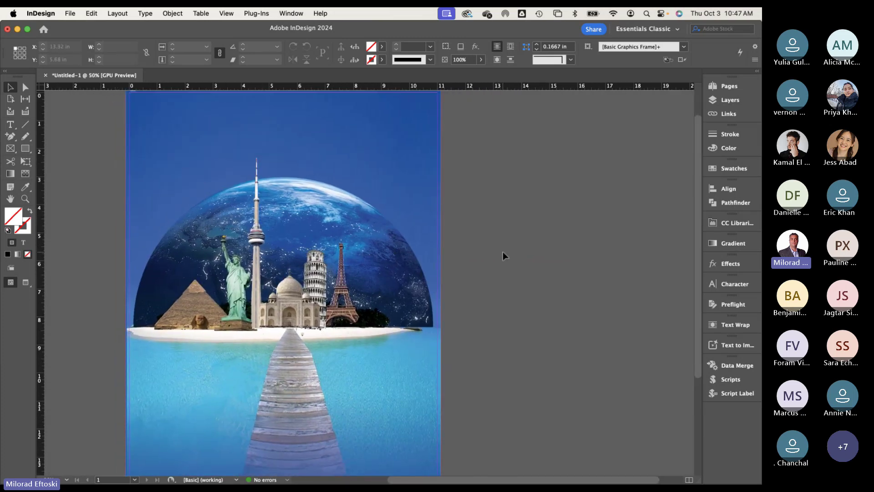
pyautogui.press('super+minus')
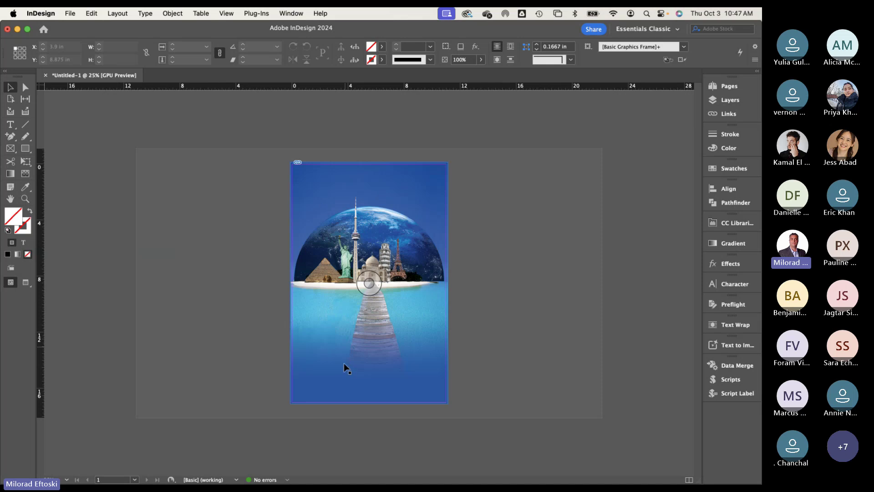
# Step: Save the document as Poster-Ready in the Desktop's buildings folder, in the InDesign 2024 document format
pyautogui.click(70, 13)
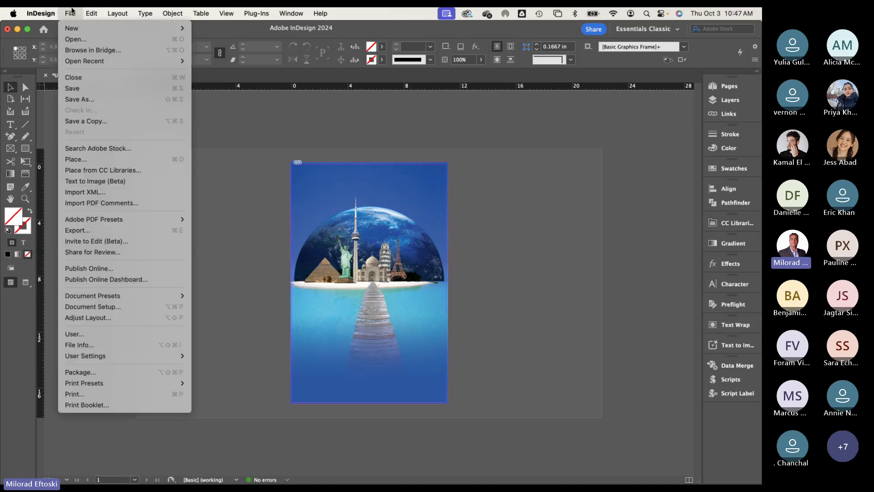
pyautogui.click(90, 99)
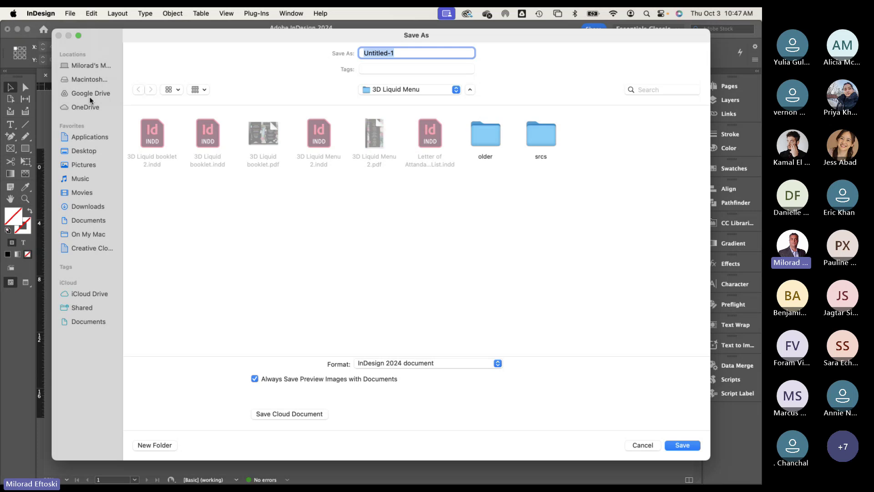
pyautogui.click(84, 151)
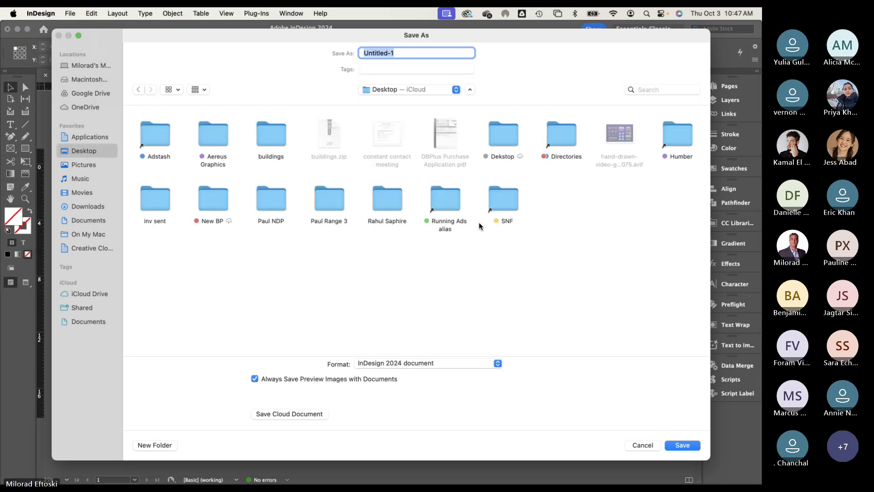
pyautogui.write('Poster-Ready')
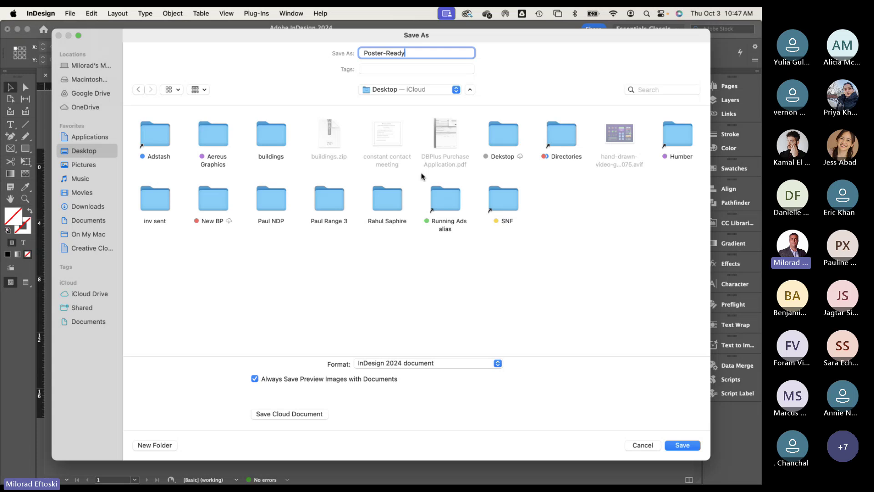
pyautogui.doubleClick(275, 142)
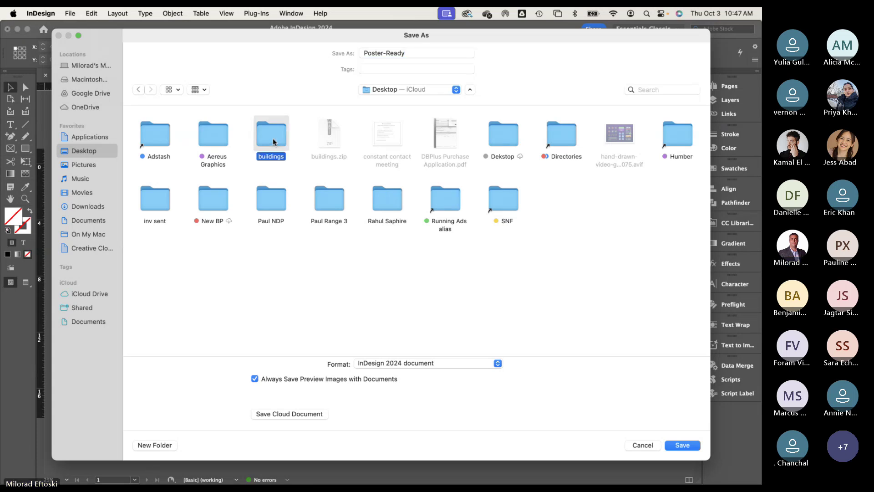
pyautogui.click(464, 363)
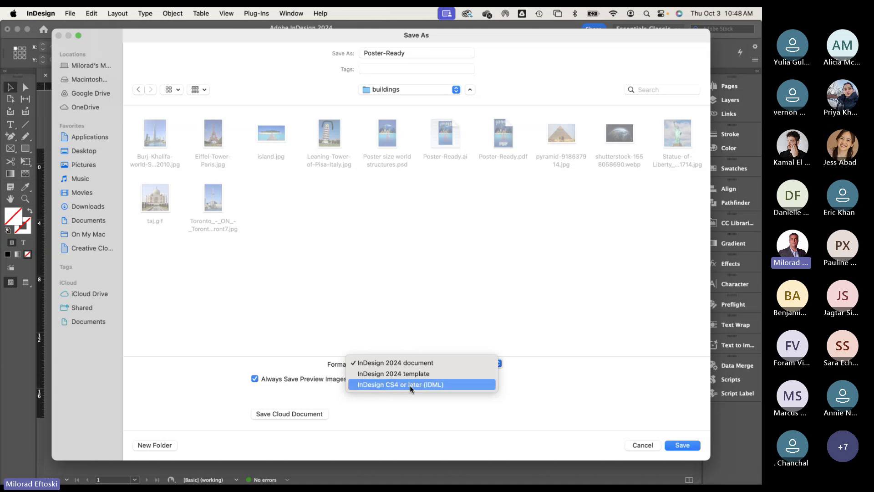
pyautogui.click(396, 362)
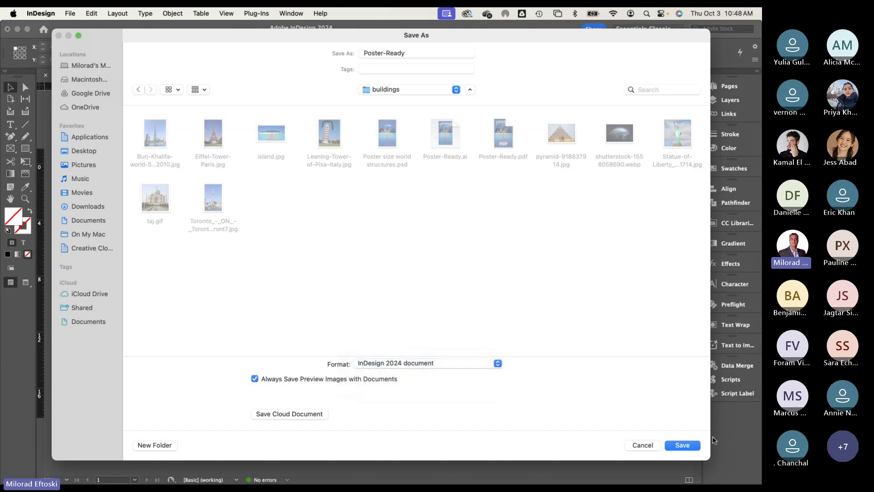
pyautogui.click(680, 445)
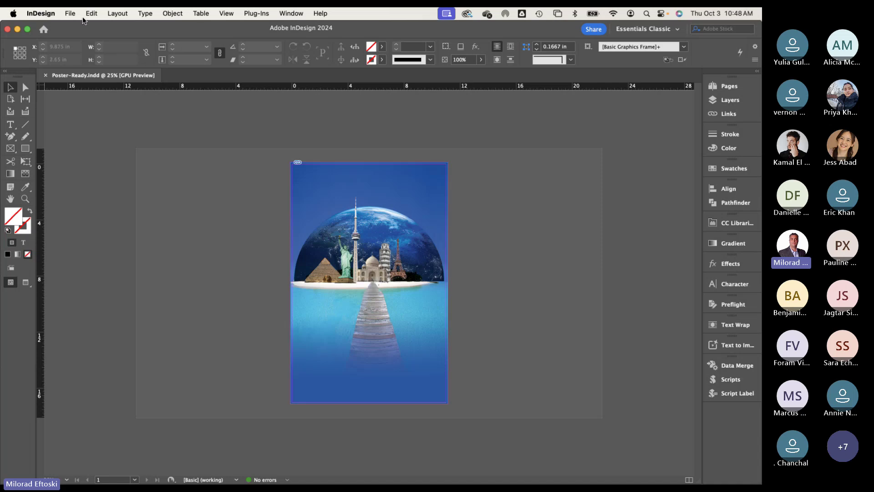
# Step: Export the document to the buildings folder in Adobe PDF (Print) format under the name Poster-Ready2
pyautogui.click(71, 13)
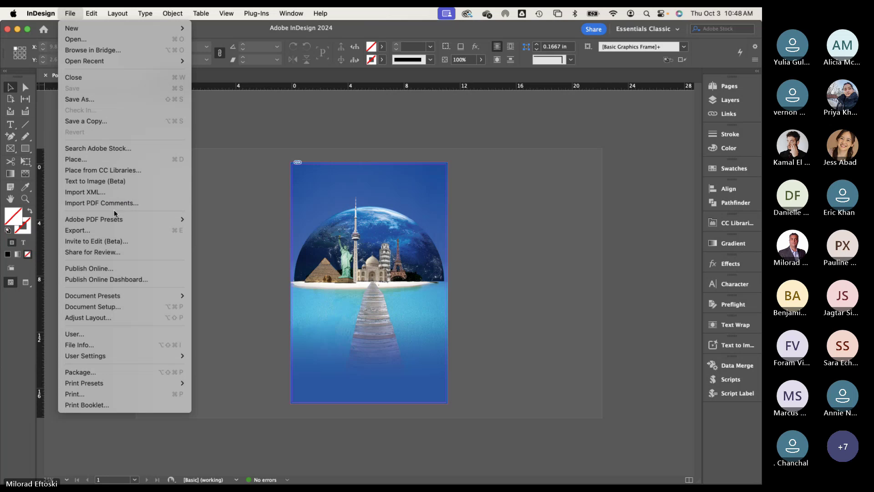
pyautogui.click(120, 234)
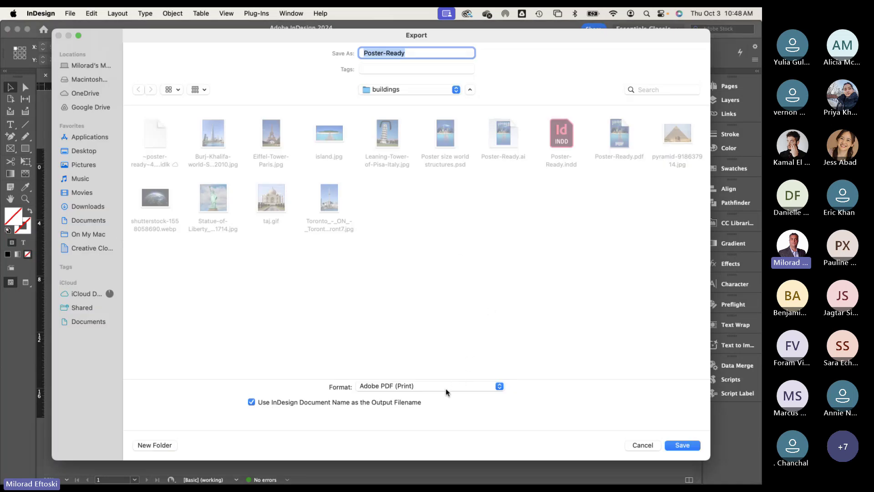
pyautogui.click(446, 388)
pyautogui.click(415, 386)
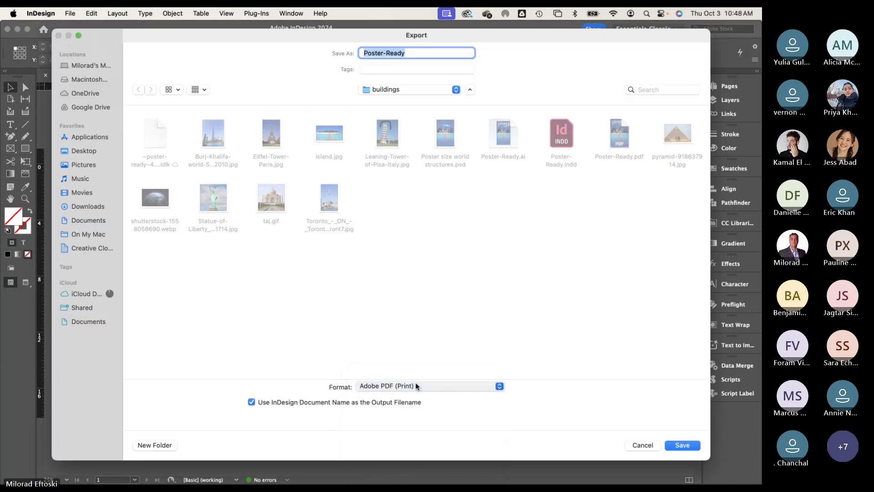
pyautogui.click(410, 59)
pyautogui.write('2')
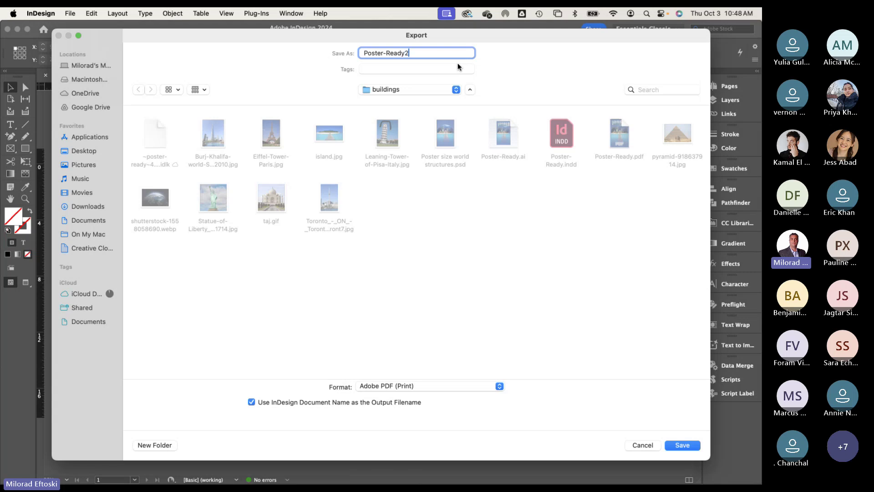
pyautogui.click(674, 449)
# Step: Export the PDF with the Press Quality preset, the document bleed settings, and crop, bleed and registration marks
pyautogui.click(319, 104)
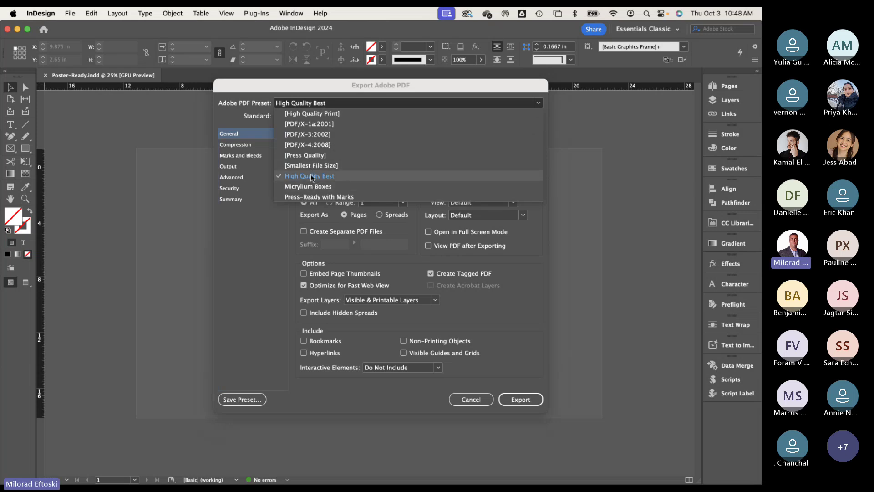
pyautogui.click(312, 155)
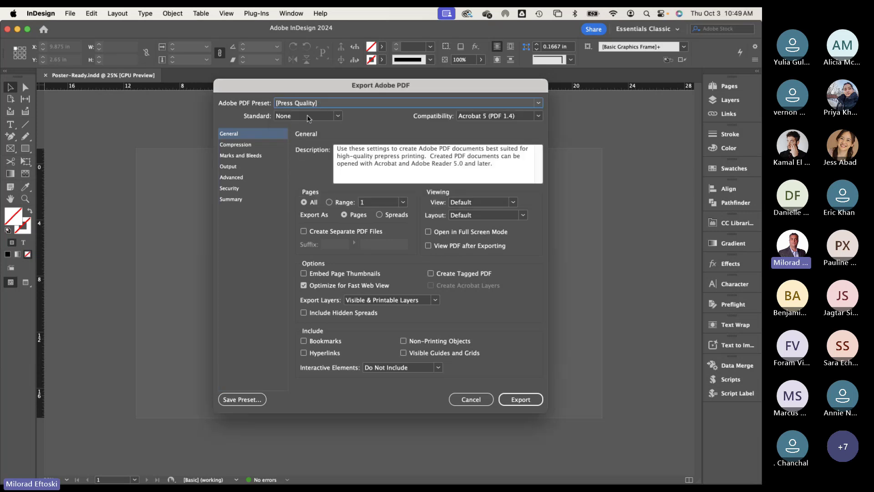
pyautogui.click(255, 157)
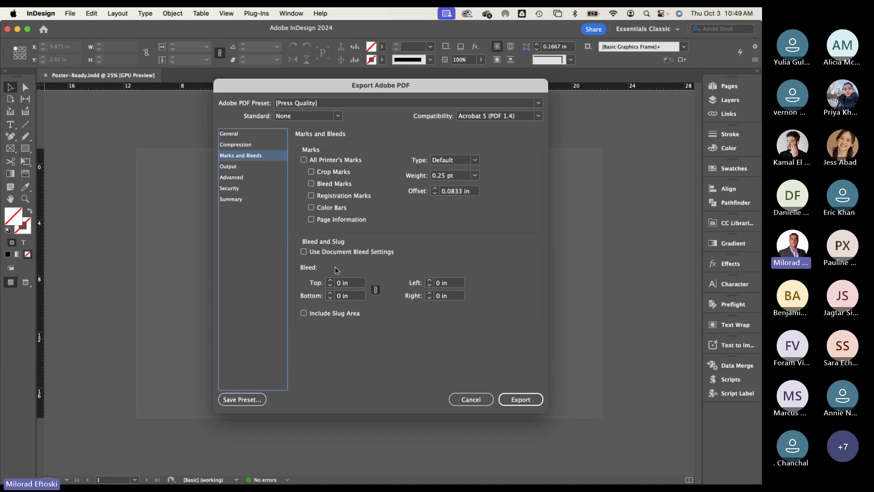
pyautogui.click(309, 253)
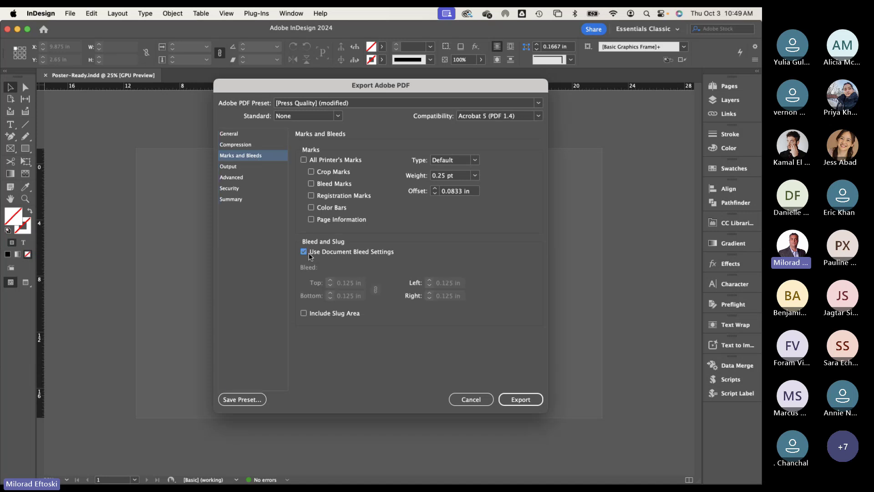
pyautogui.click(323, 253)
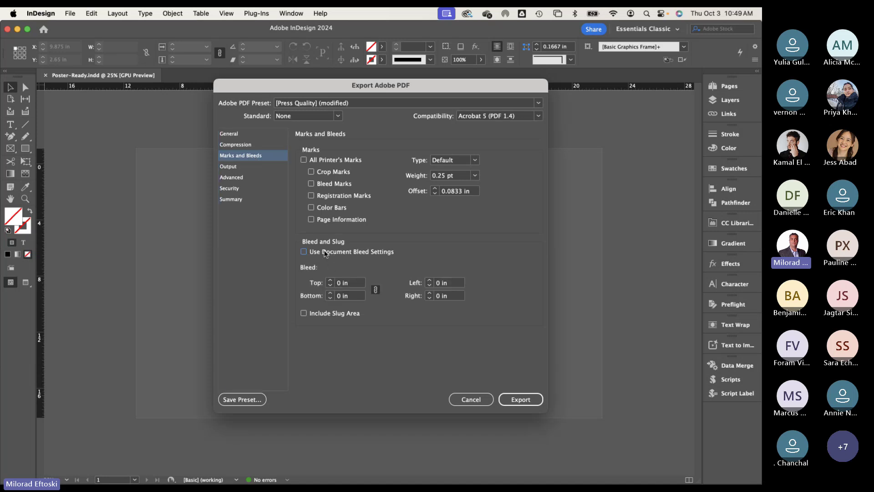
pyautogui.click(323, 254)
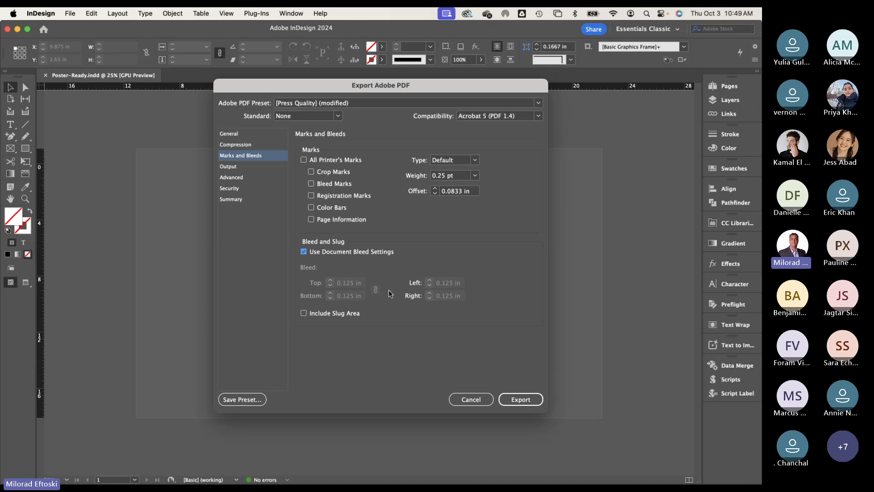
pyautogui.click(324, 172)
pyautogui.click(527, 399)
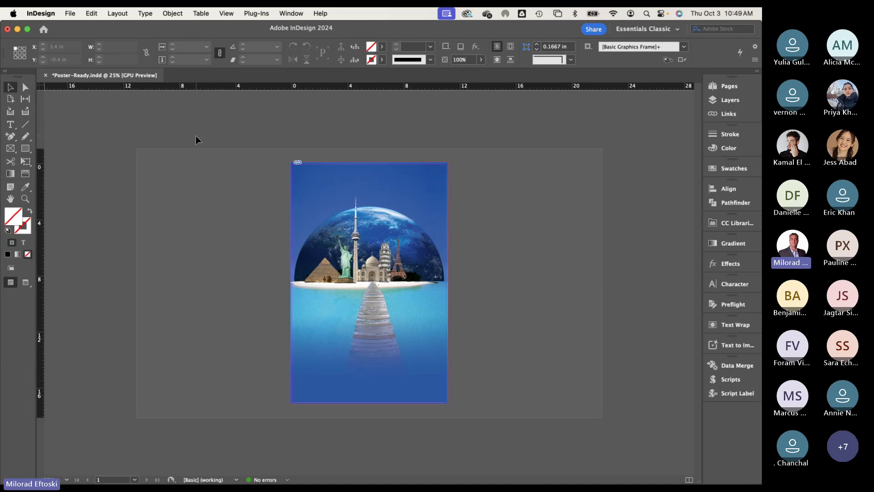
# Step: Edit the placed poster's original in Photoshop and set the blend mode of Layer 7 to Divide
pyautogui.click(329, 203)
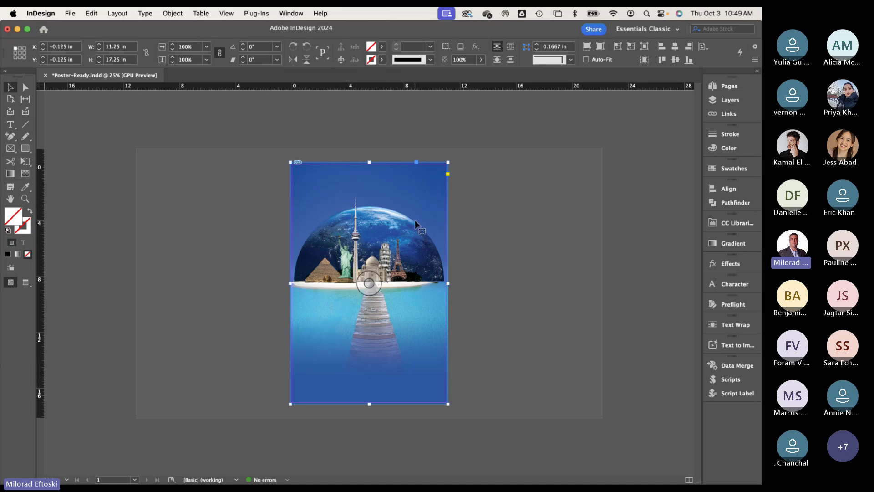
pyautogui.rightClick(410, 231)
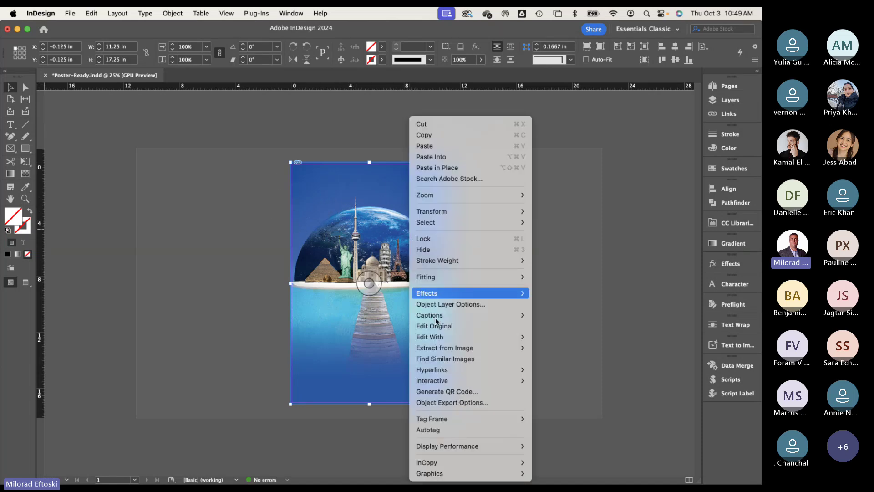
pyautogui.moveTo(439, 338)
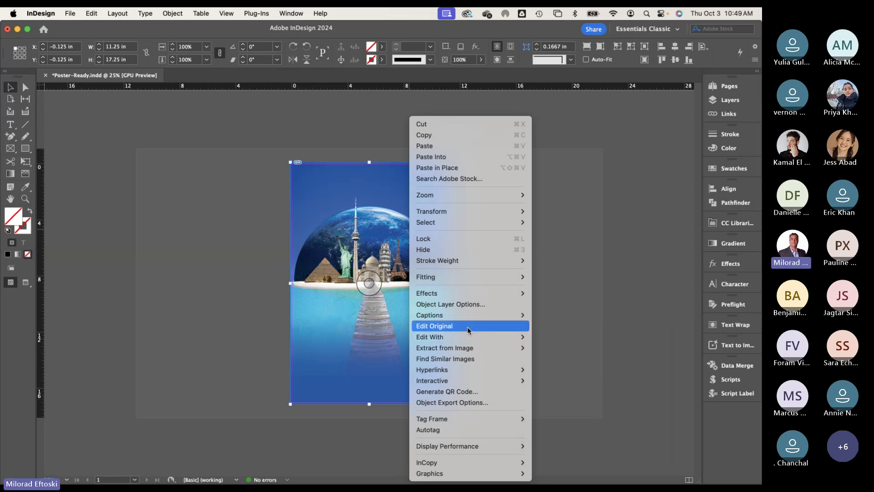
pyautogui.click(464, 326)
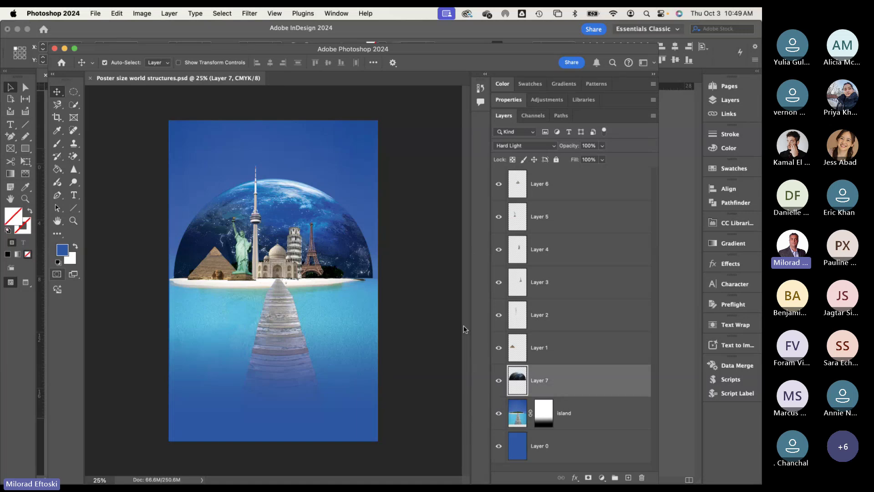
pyautogui.click(537, 147)
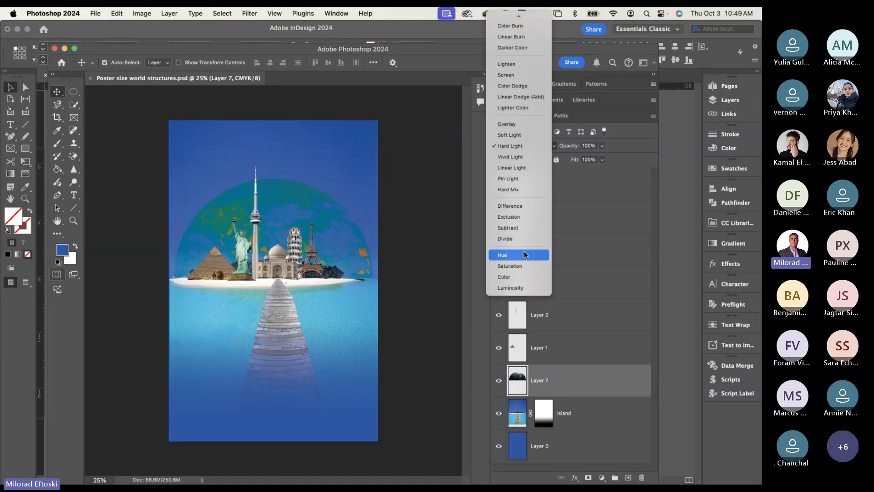
pyautogui.click(523, 238)
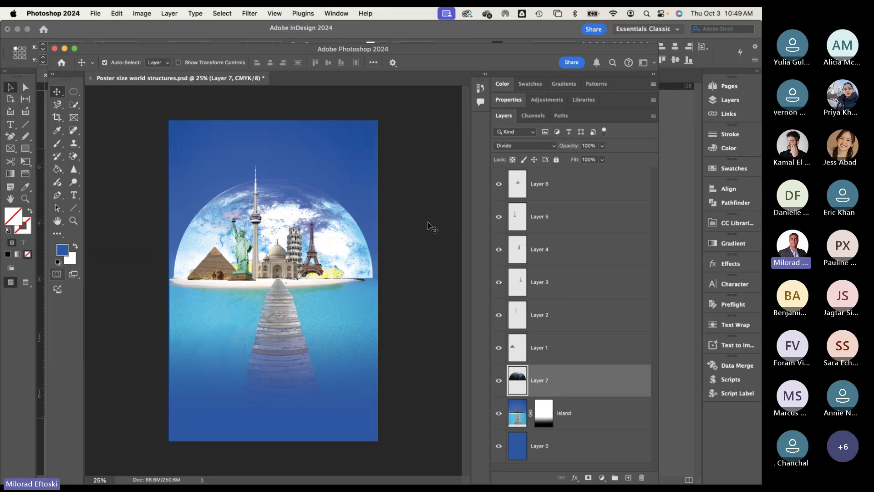
# Step: Switch to InDesign and update the modified link to Poster size world structures.psd
pyautogui.press('super+Tab')
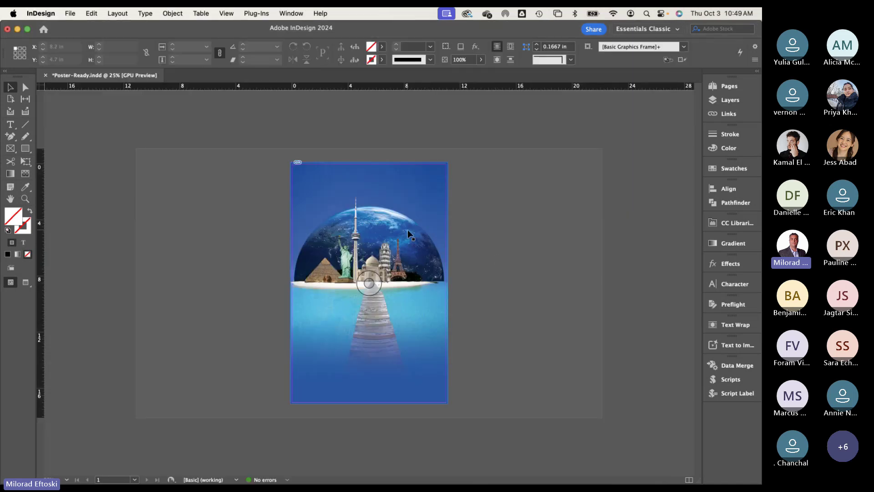
pyautogui.click(542, 223)
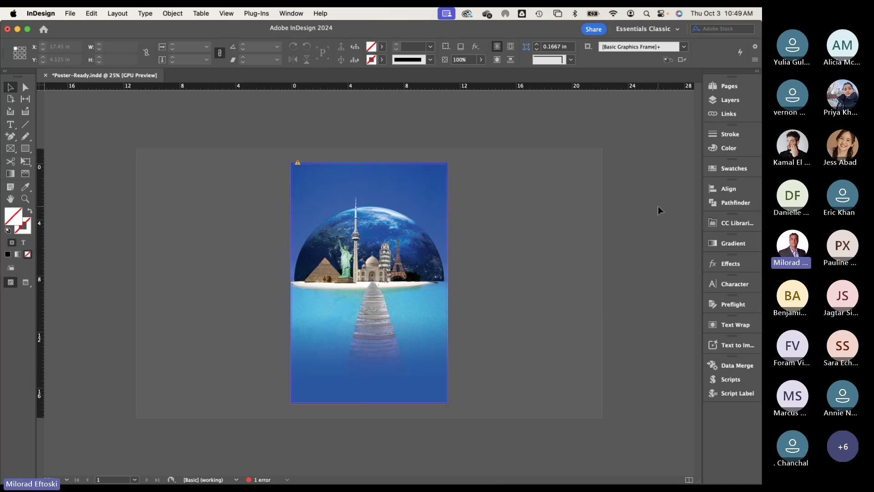
pyautogui.click(727, 113)
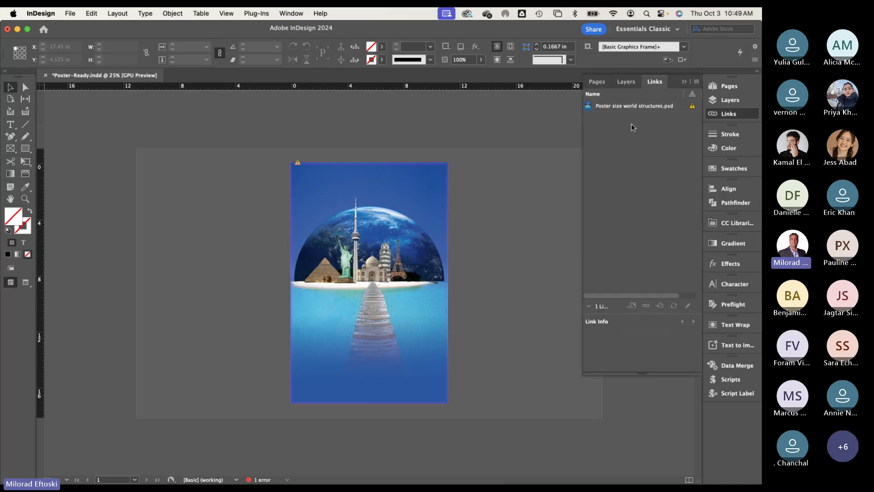
pyautogui.click(626, 106)
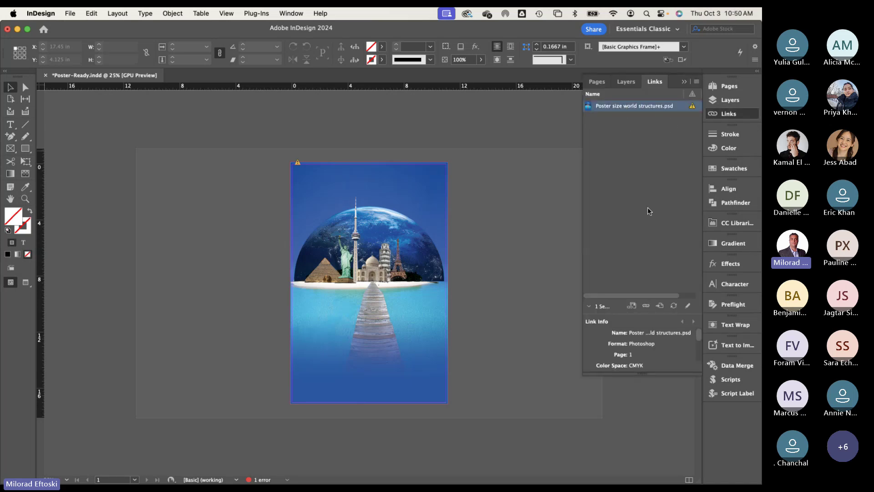
pyautogui.click(674, 306)
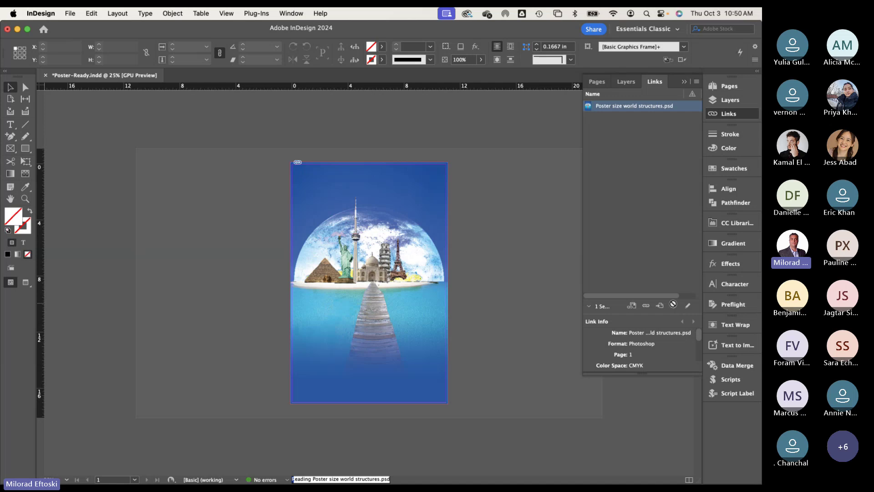
# Step: Switch to Photoshop, undo the blend mode change on Layer 7 and save the artwork
pyautogui.press('super+Tab')
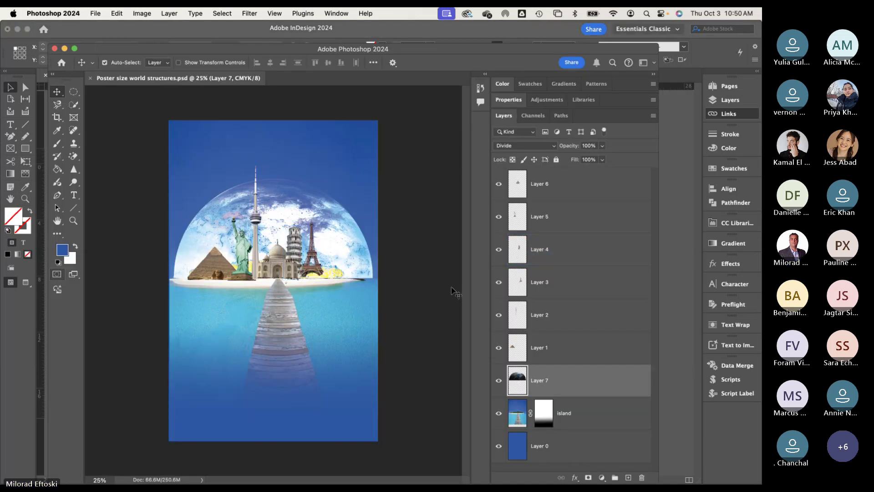
pyautogui.hotkey('alt', 'shift', 'h')
pyautogui.press('super+s')
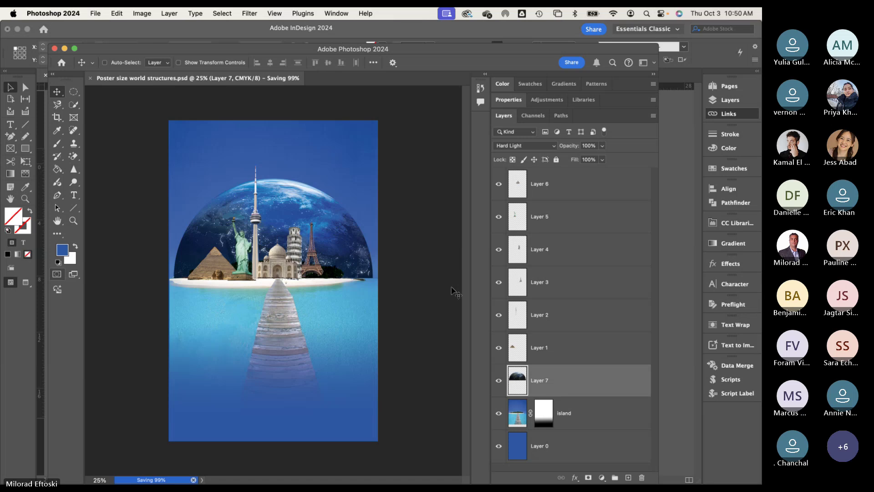
# Step: Return to InDesign and update the placed poster's link again from the resaved Photoshop file
pyautogui.press('super+Tab')
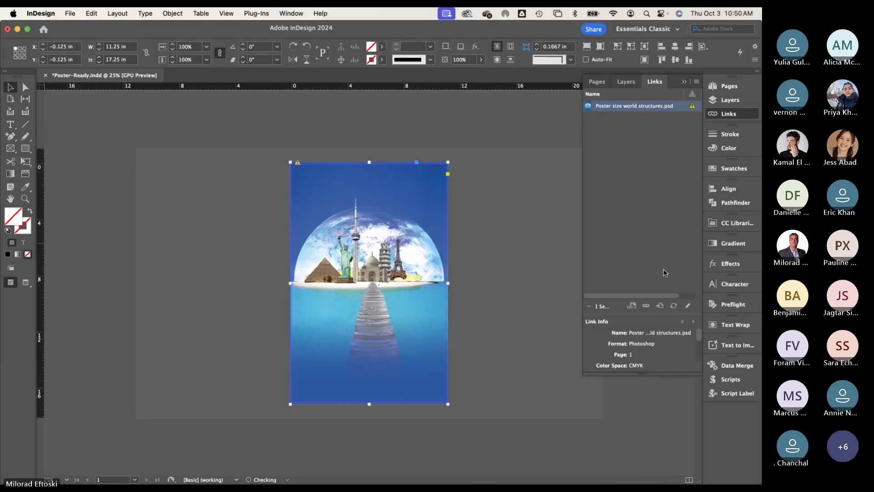
pyautogui.click(646, 308)
pyautogui.click(585, 396)
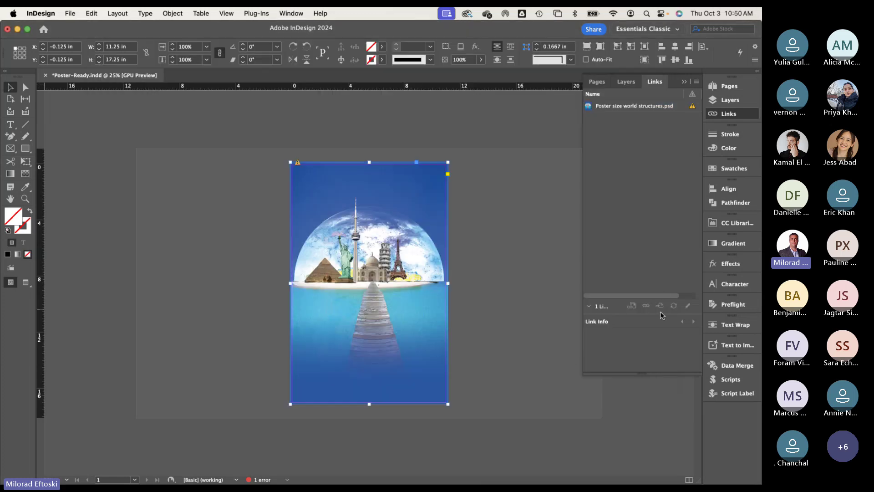
pyautogui.click(444, 270)
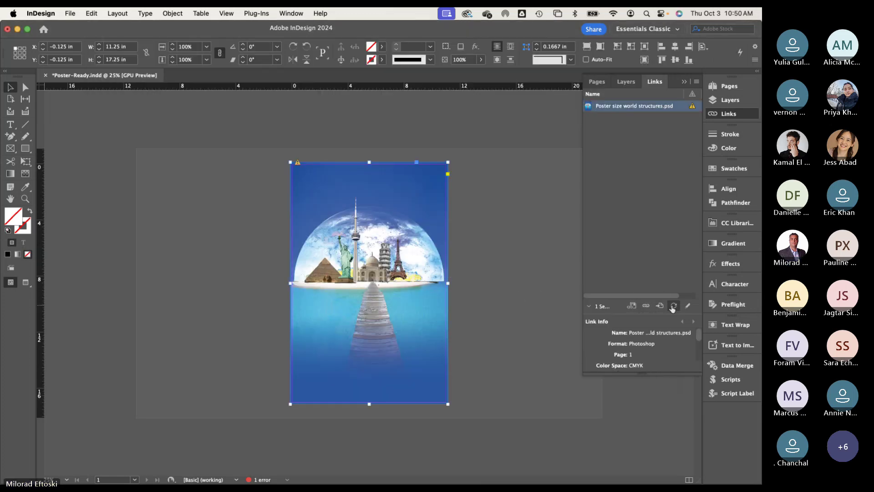
pyautogui.click(556, 265)
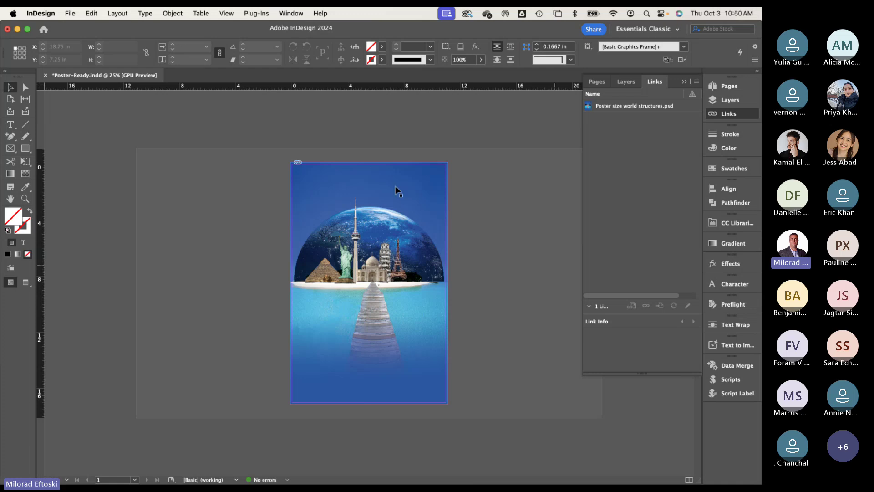
# Step: Minimize the InDesign and Photoshop windows and open the buildings folder on the desktop
pyautogui.click(17, 29)
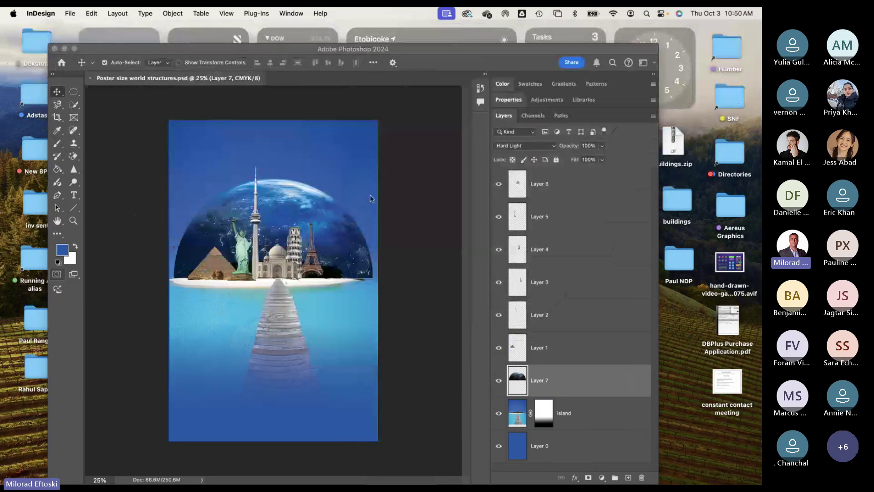
pyautogui.click(64, 48)
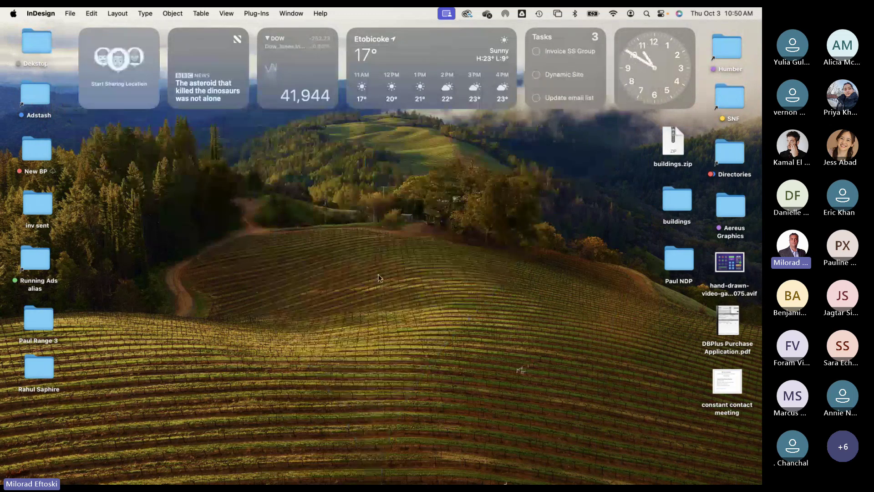
pyautogui.click(672, 206)
pyautogui.doubleClick(672, 206)
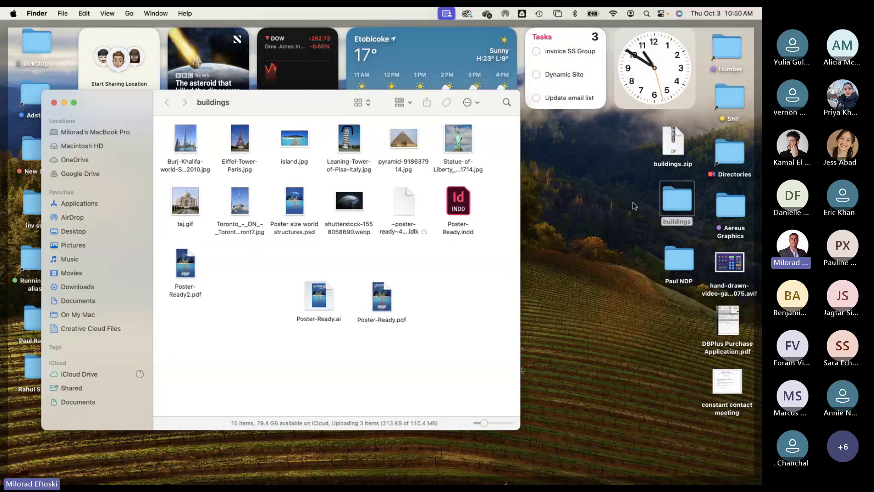
# Step: Place Poster-Ready2.pdf beside Poster-Ready.pdf in the buildings folder and preview it
pyautogui.moveTo(184, 272); pyautogui.dragTo(439, 299)
pyautogui.press('space')
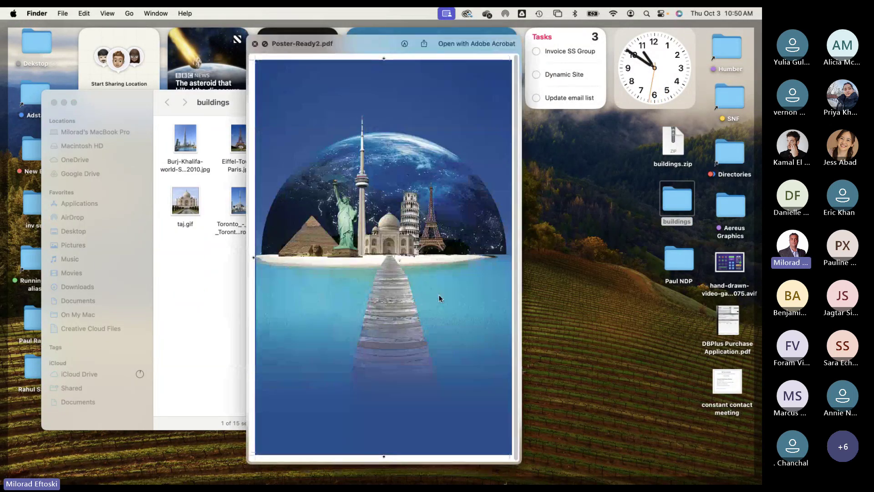
pyautogui.press('space')
# Step: Open Poster-Ready2.pdf in Acrobat and view the whole page in full screen to examine its bleed and printer's marks
pyautogui.rightClick(438, 296)
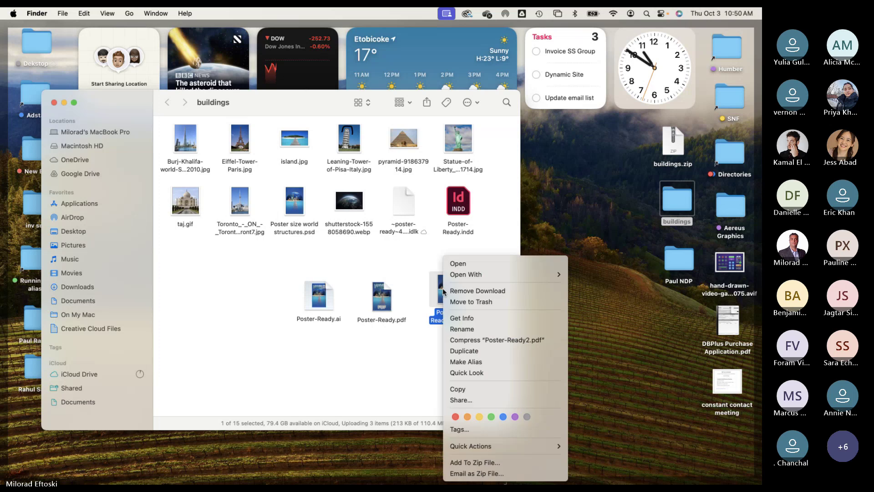
pyautogui.click(457, 263)
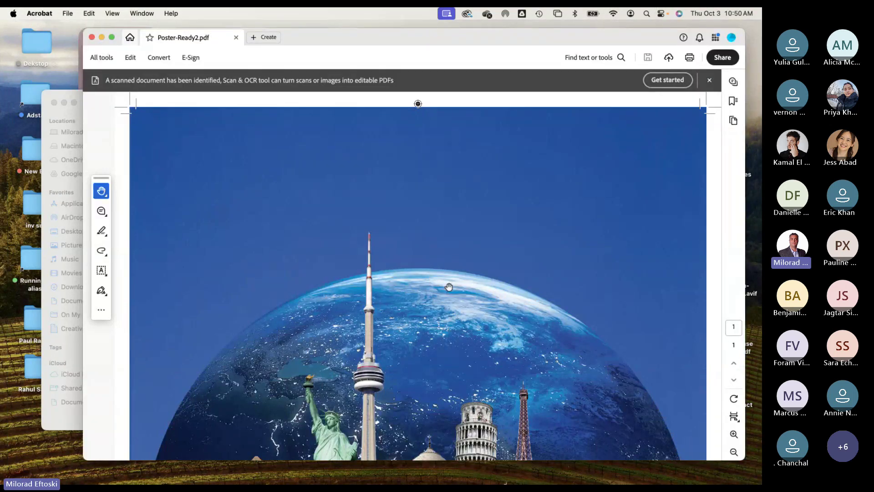
pyautogui.press('super+0')
pyautogui.press('super+l')
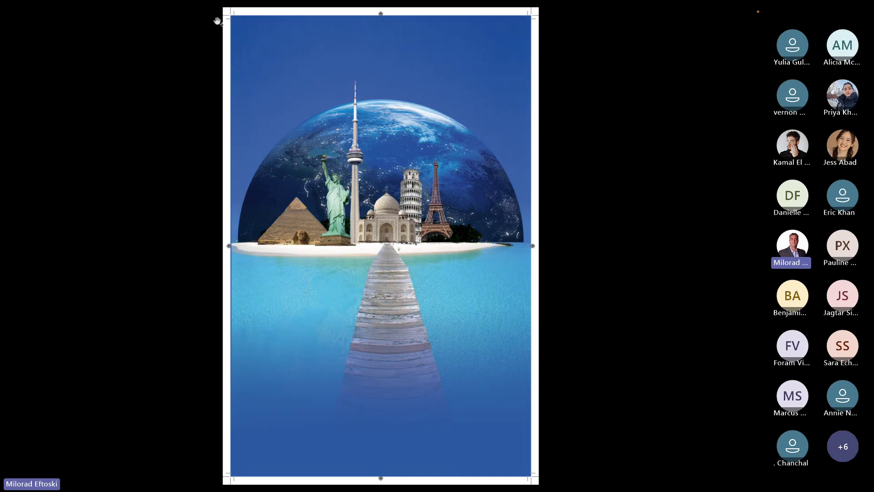
# Step: Examine the printer's marks along the top of the poster PDF, leave full screen and close the document
pyautogui.scroll(3, 228, 11)
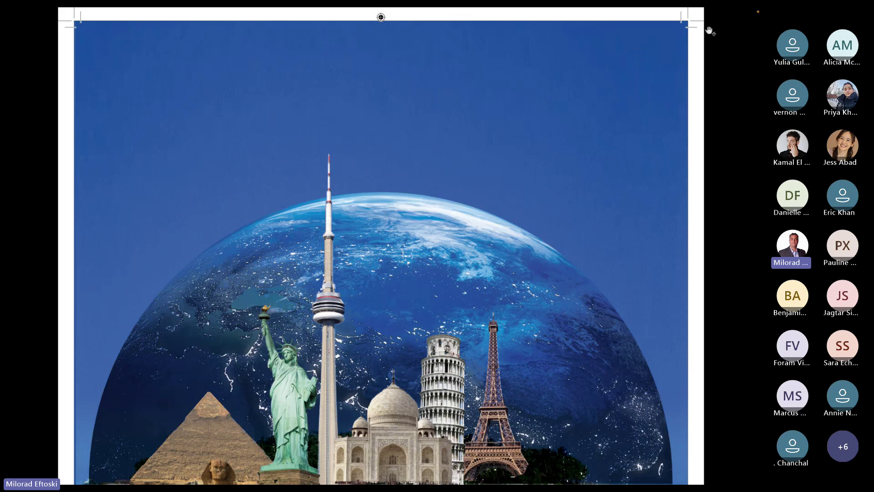
pyautogui.scroll(-3, 402, 103)
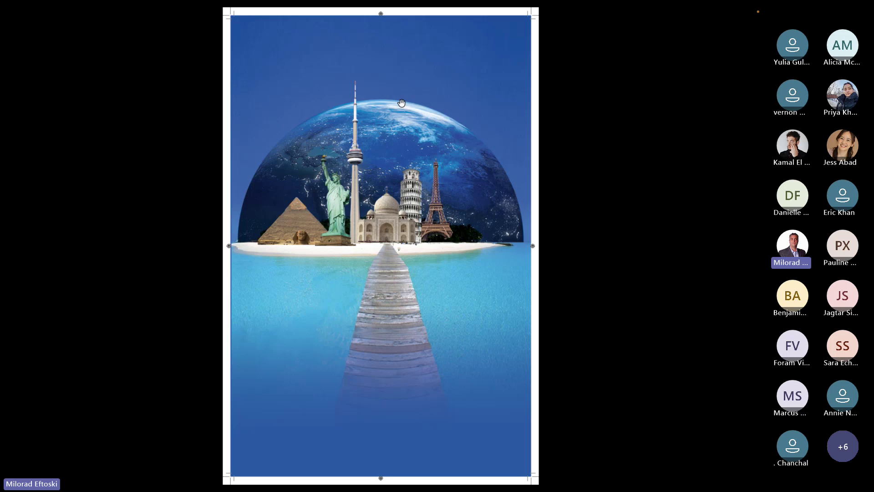
pyautogui.press('Escape')
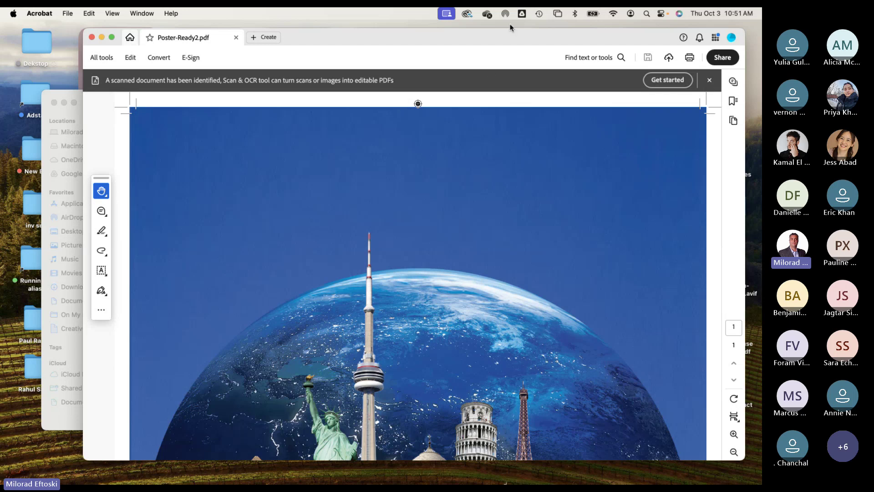
pyautogui.moveTo(509, 30); pyautogui.dragTo(496, 50)
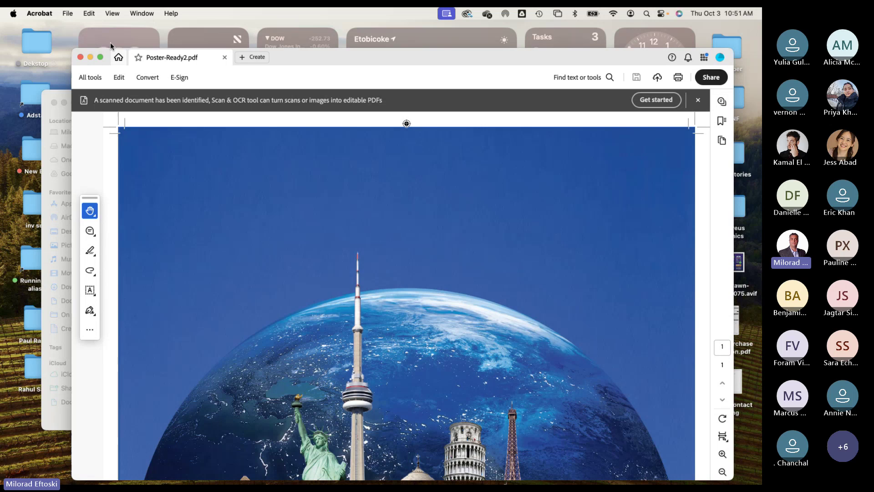
pyautogui.click(80, 57)
# Step: Reposition the buildings folder window and line up Poster-Ready2.pdf next to Poster-Ready.pdf
pyautogui.click(272, 110)
pyautogui.moveTo(272, 109); pyautogui.dragTo(374, 141)
pyautogui.moveTo(353, 294); pyautogui.dragTo(620, 400)
pyautogui.moveTo(545, 326); pyautogui.dragTo(469, 313)
pyautogui.click(548, 327)
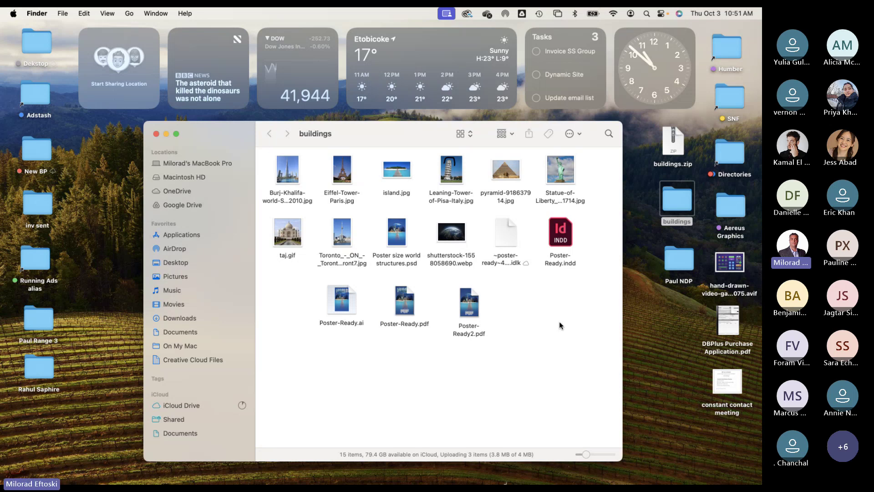
# Step: Switch to Chrome and search Google Images for "trapping for packaging in illustrator"
pyautogui.click(103, 469)
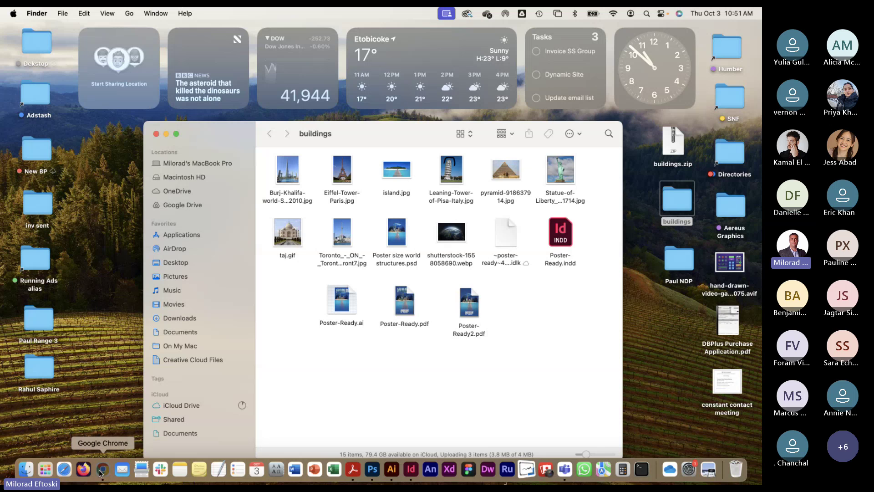
pyautogui.moveTo(102, 79); pyautogui.dragTo(120, 77)
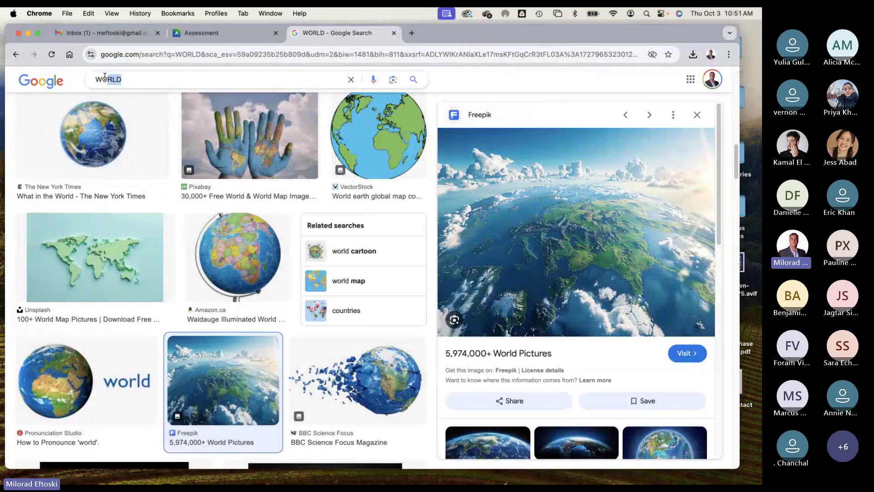
pyautogui.press('BackSpace')
pyautogui.press('BackSpace')
pyautogui.write('tra')
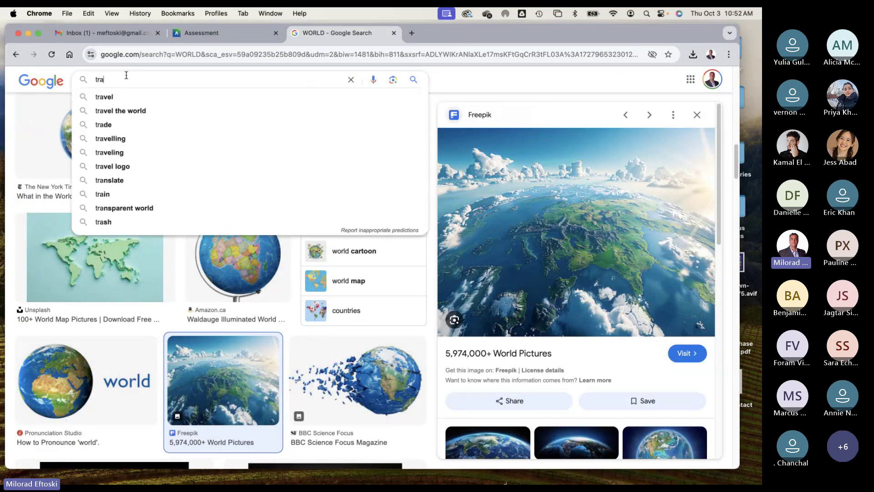
pyautogui.write('pping for pa')
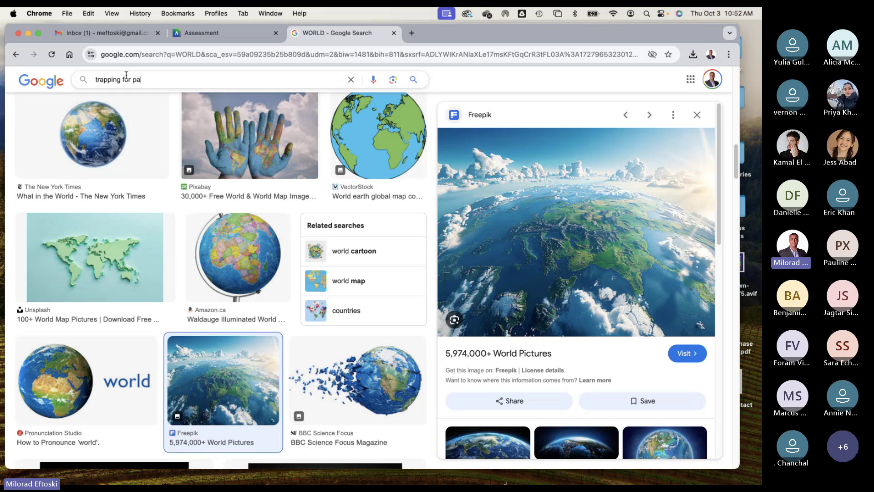
pyautogui.write('ckaging in')
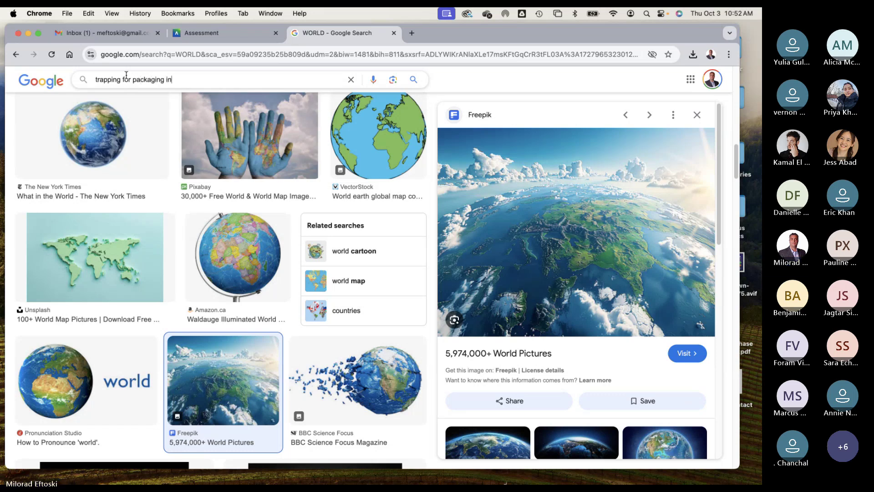
pyautogui.write(' u')
pyautogui.write('llustra')
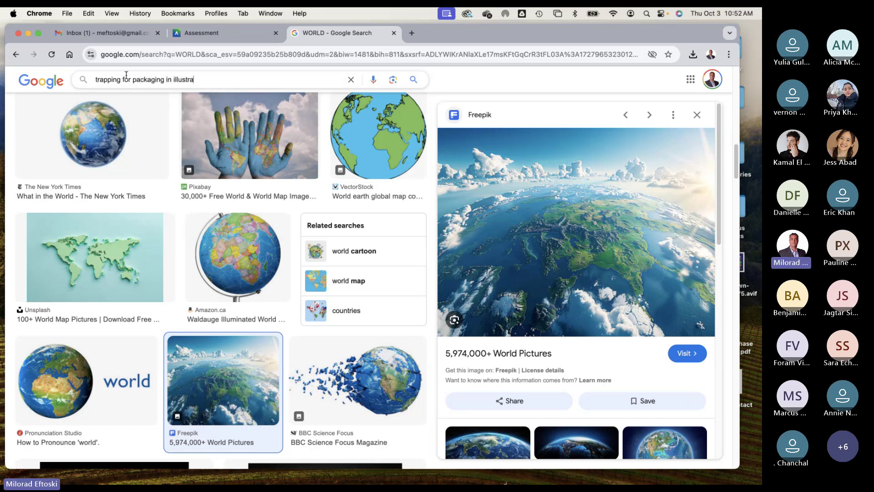
pyautogui.write('tor')
pyautogui.press('Return')
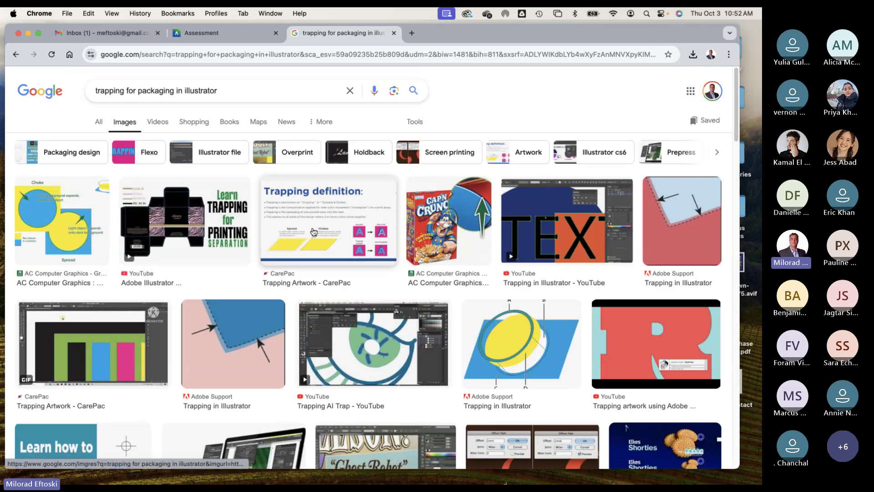
# Step: Preview the trapping for printing separation and "Trapping in Illustrator" video results and browse the remaining images
pyautogui.click(196, 229)
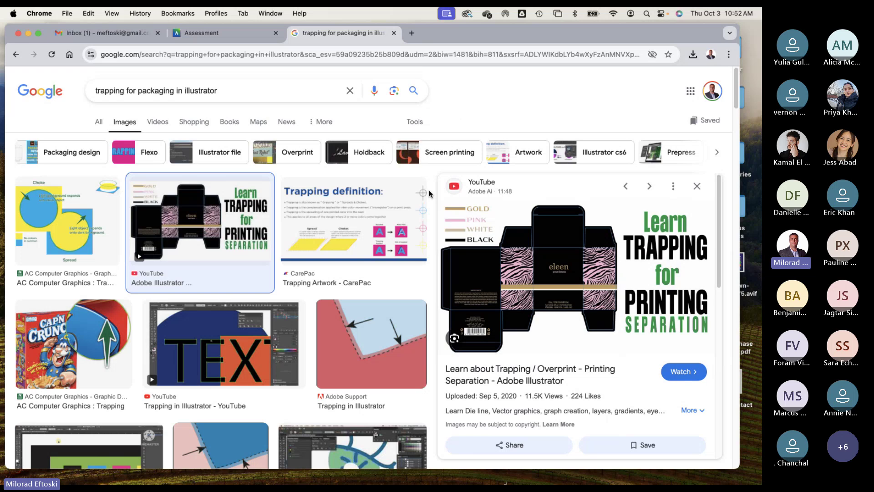
pyautogui.click(273, 346)
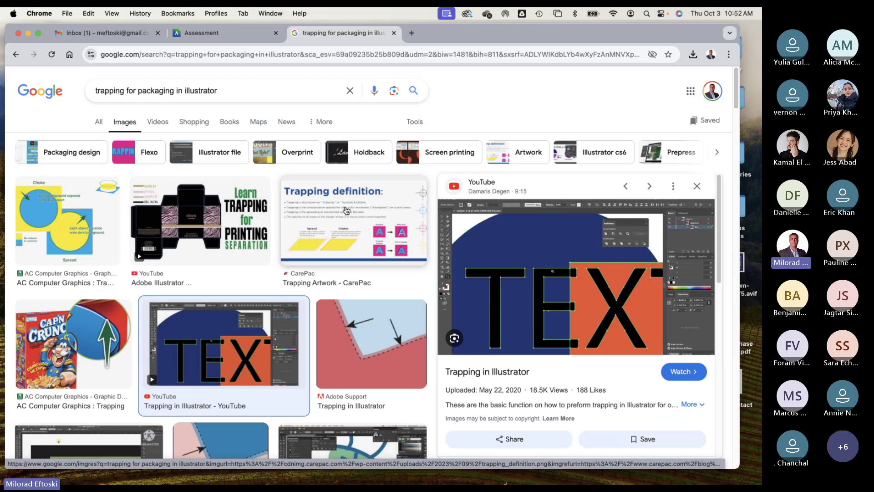
pyautogui.scroll(-10, 346, 210)
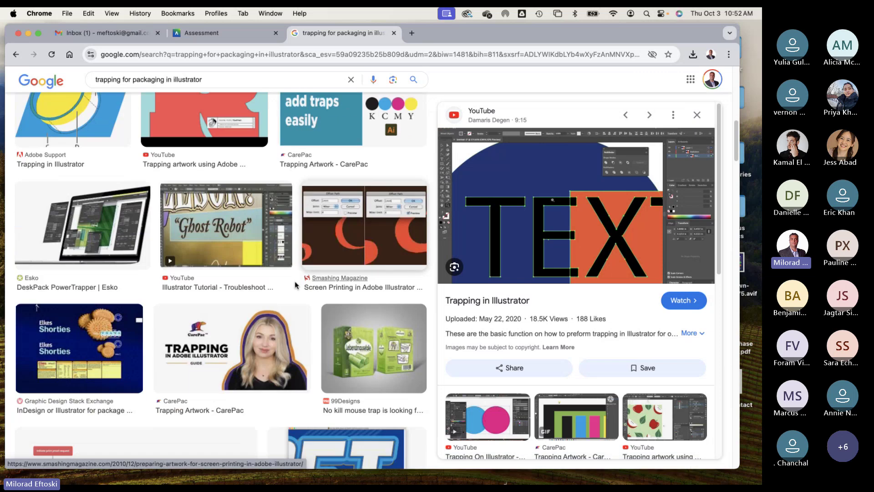
pyautogui.scroll(5, 291, 280)
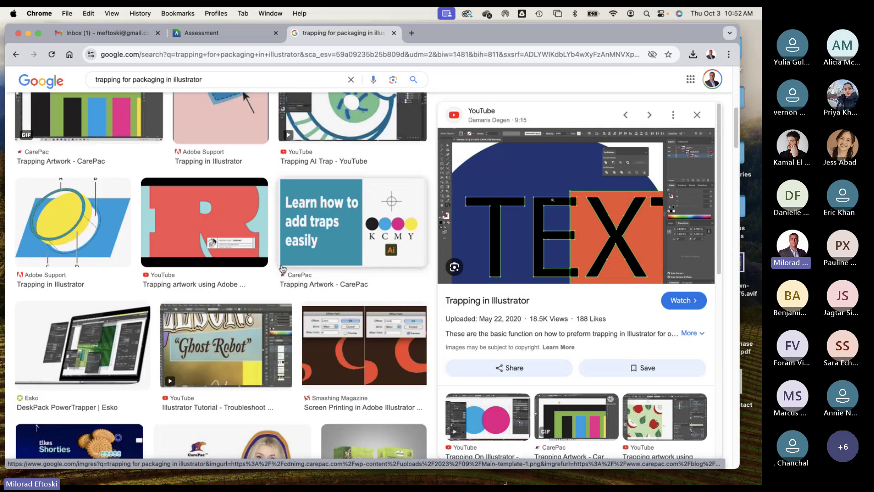
pyautogui.scroll(5, 283, 268)
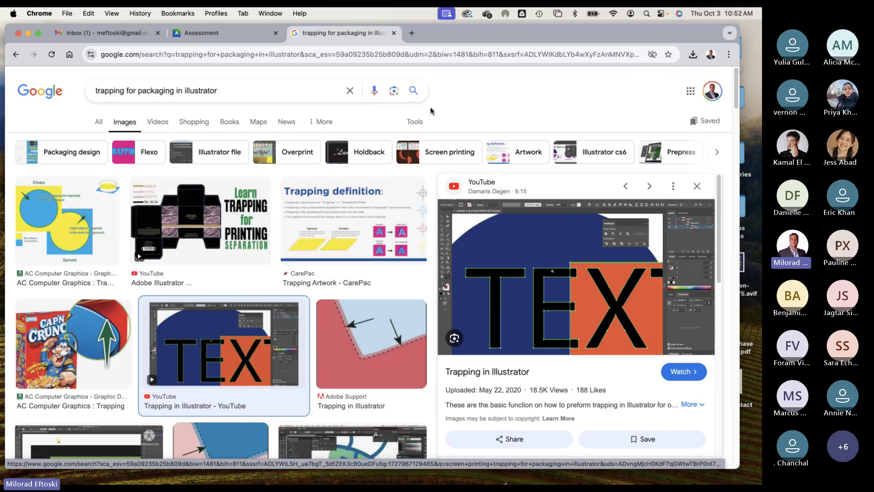
# Step: Close the trapping search page, minimize Chrome and reposition the buildings folder window on the desktop
pyautogui.moveTo(508, 33); pyautogui.dragTo(517, 57)
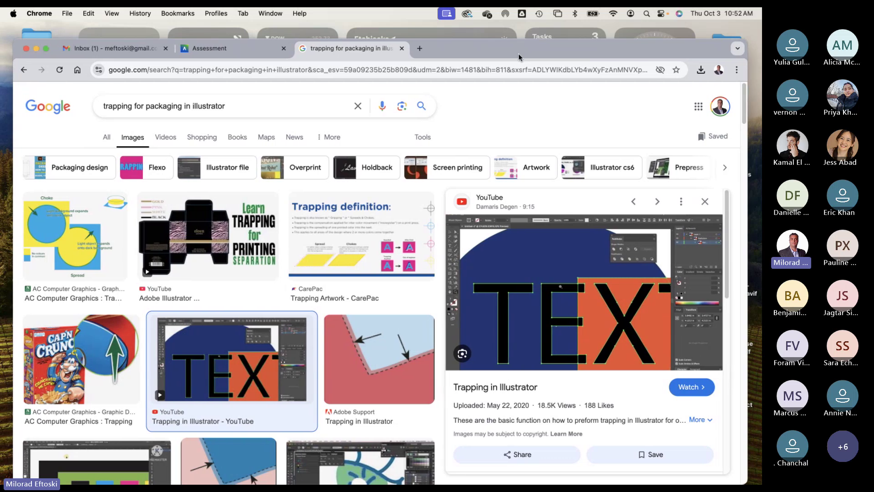
pyautogui.press('super+w')
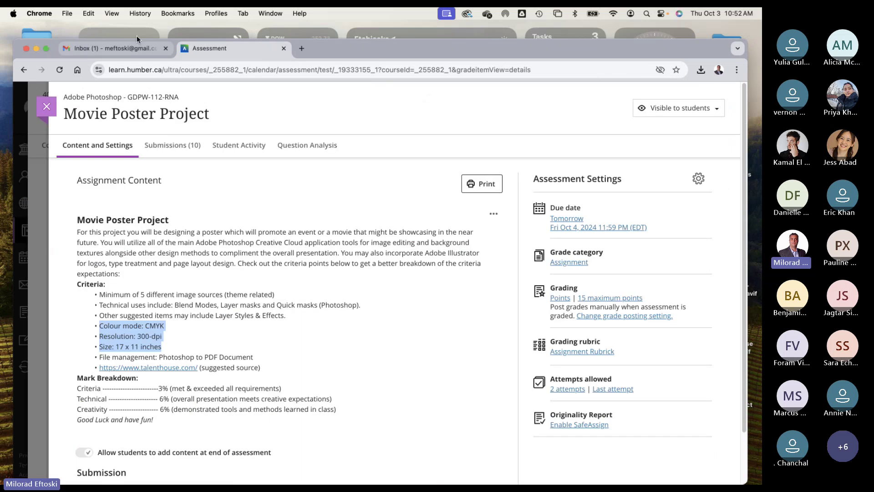
pyautogui.click(37, 48)
pyautogui.moveTo(376, 130); pyautogui.dragTo(351, 95)
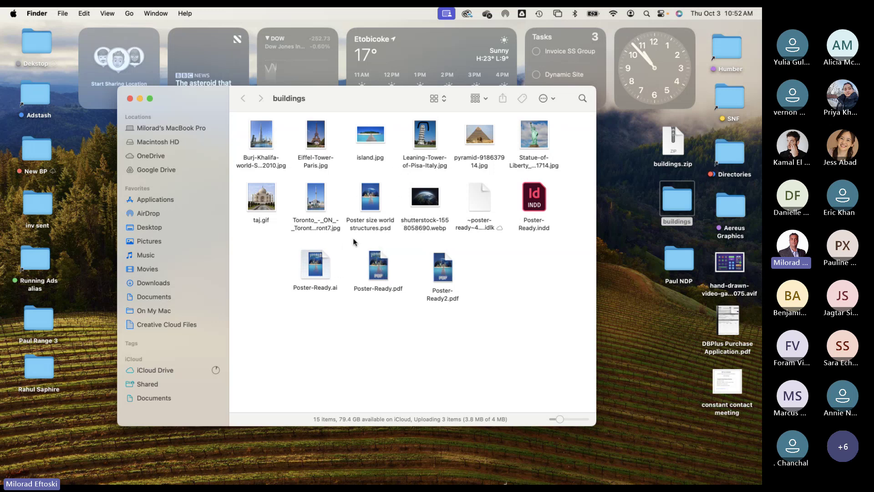
# Step: Open Poster size world structures.psd in Photoshop and start saving it as a Photoshop PDF in the buildings folder
pyautogui.doubleClick(371, 199)
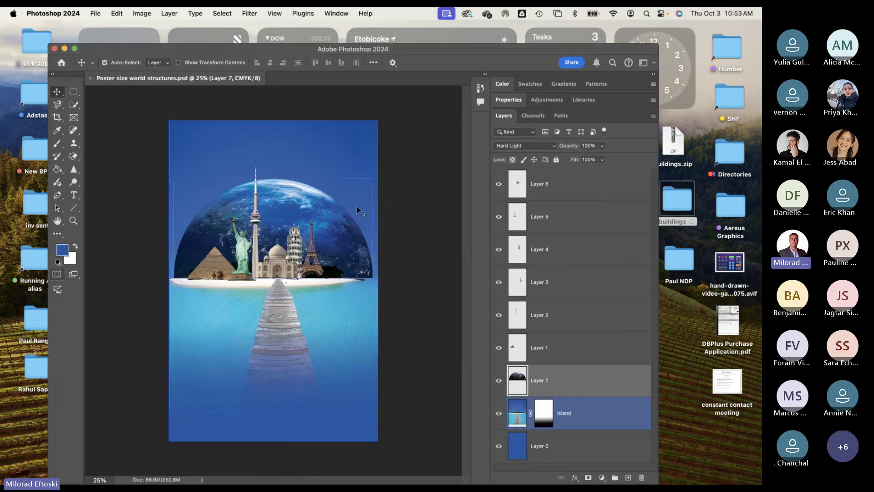
pyautogui.click(96, 13)
pyautogui.click(128, 122)
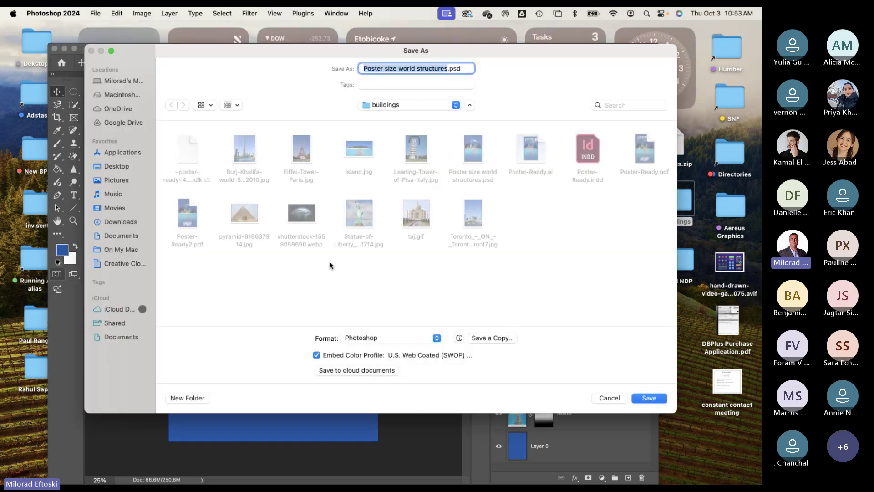
pyautogui.click(367, 337)
pyautogui.click(372, 359)
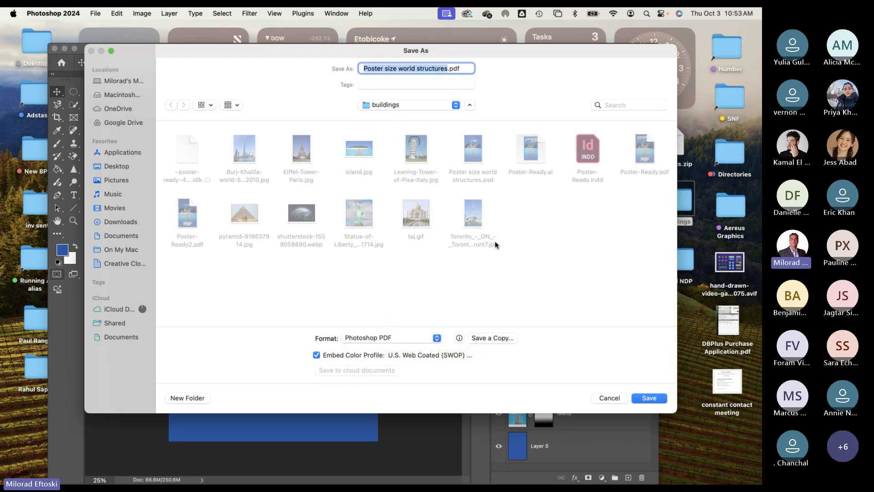
pyautogui.click(642, 399)
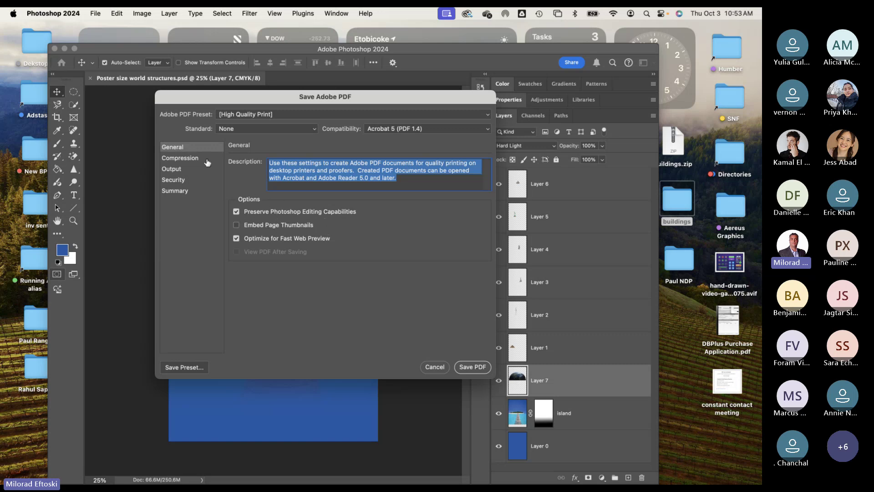
# Step: Review the High Quality Print preset's compression, output, security and summary settings, then save the PDF with Photoshop editing capabilities preserved
pyautogui.click(191, 159)
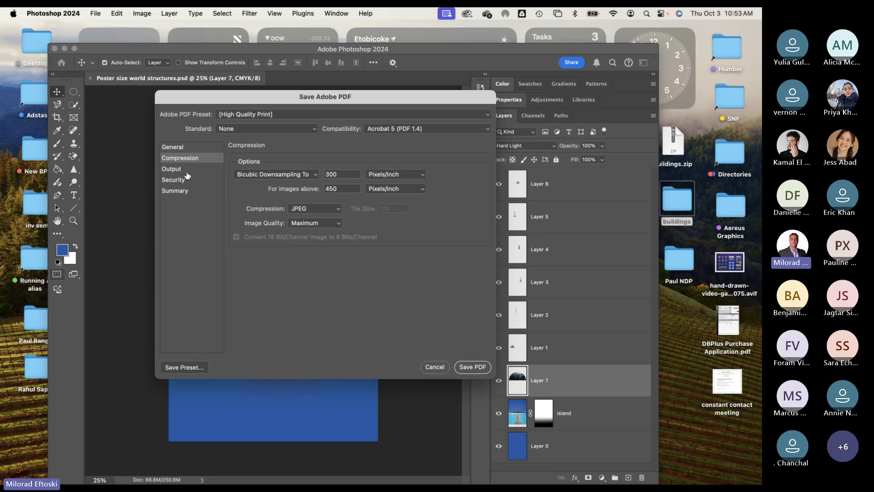
pyautogui.click(185, 170)
pyautogui.click(184, 180)
pyautogui.click(184, 191)
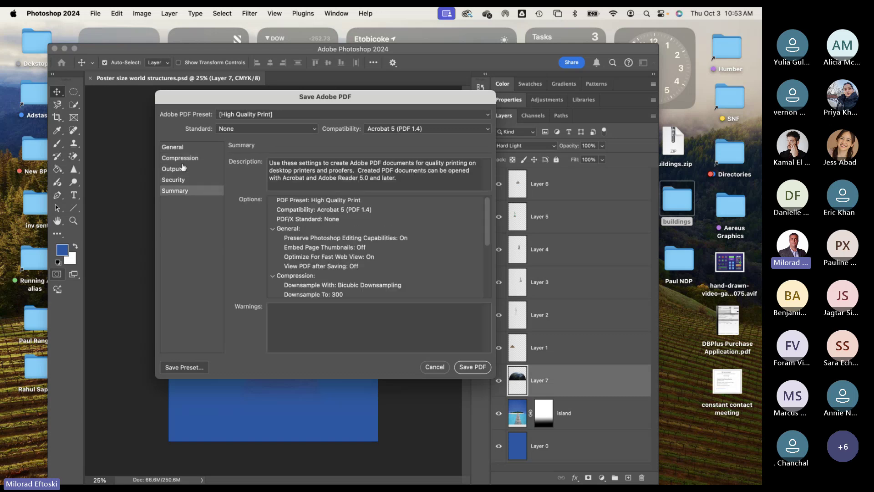
pyautogui.click(181, 169)
pyautogui.click(184, 148)
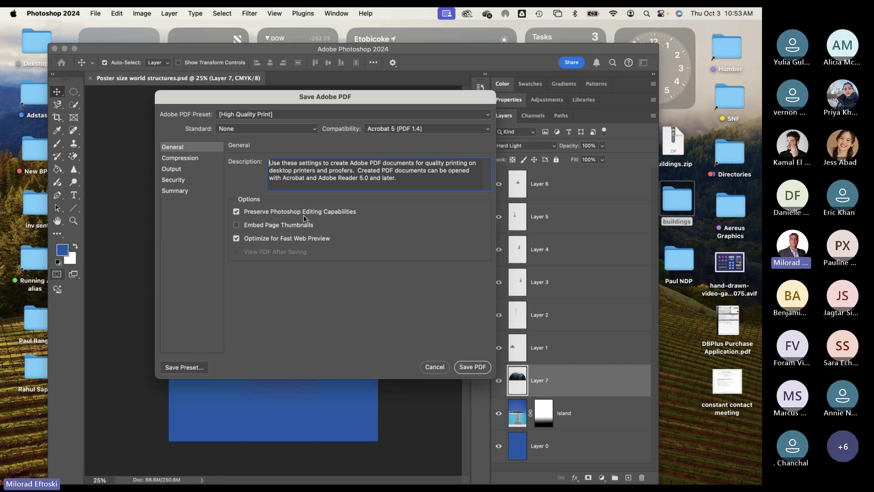
pyautogui.click(470, 366)
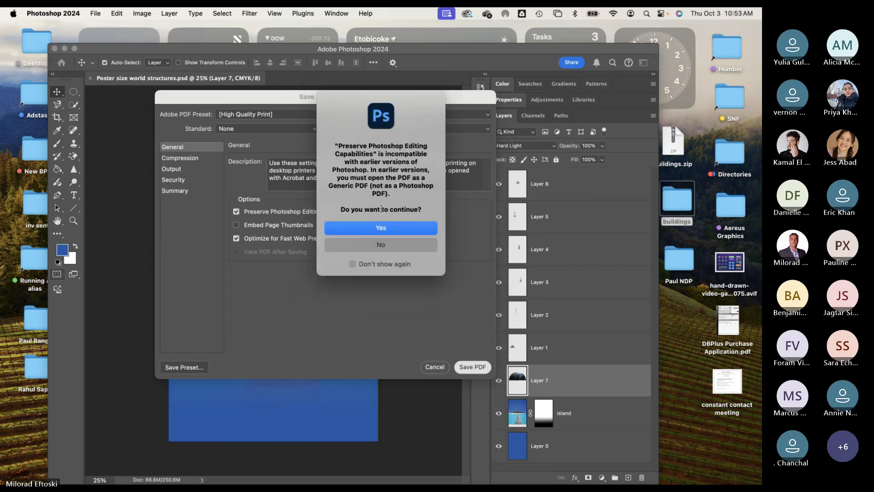
pyautogui.click(399, 228)
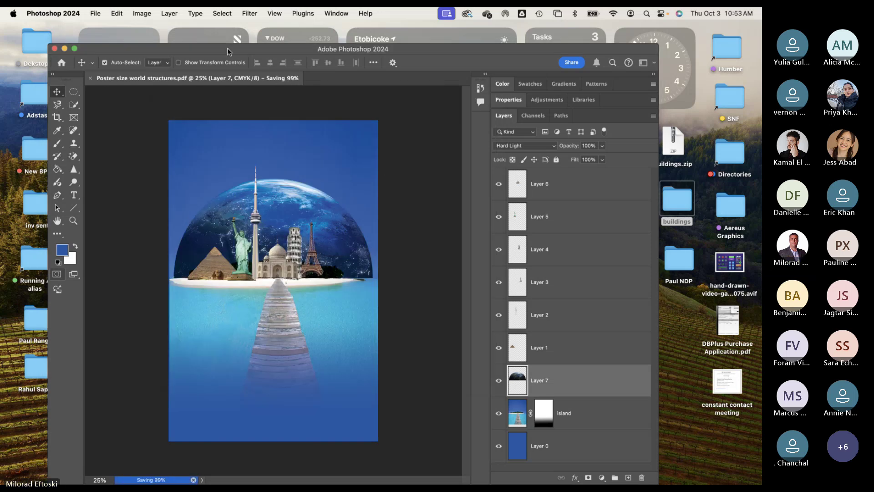
# Step: Close the saved poster PDF in Photoshop and hide Photoshop to return to the buildings folder
pyautogui.moveTo(230, 50); pyautogui.dragTo(235, 41)
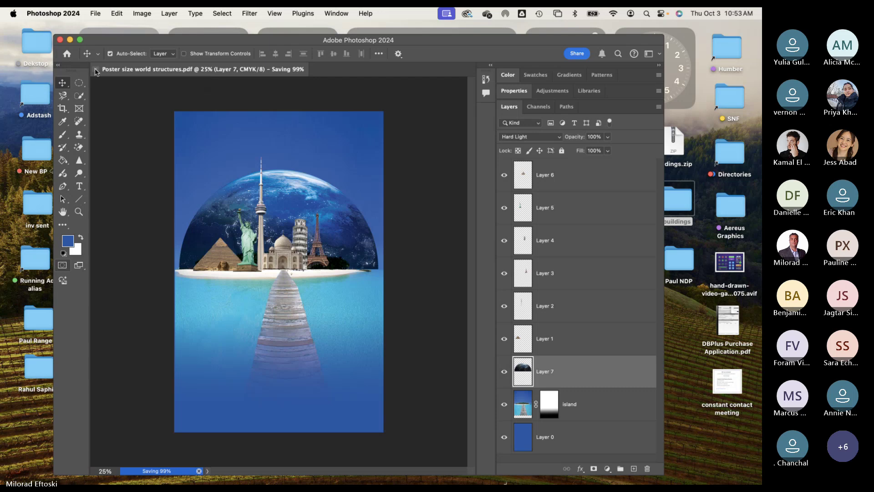
pyautogui.click(107, 101)
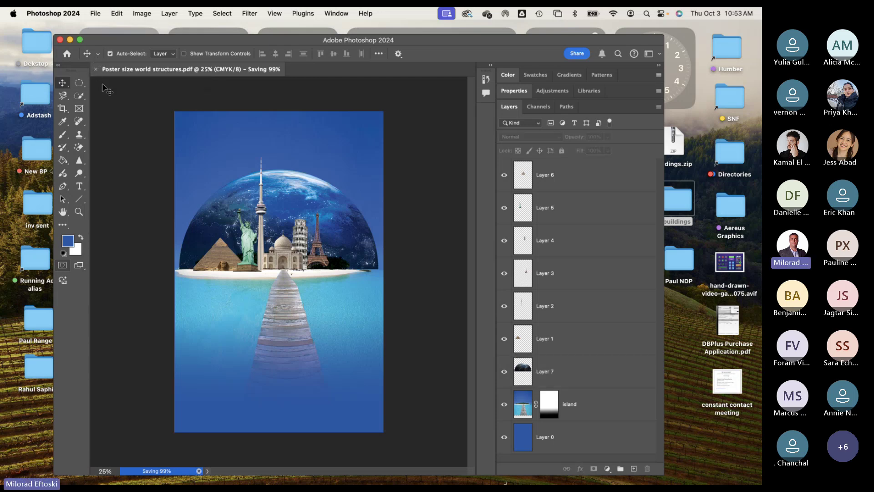
pyautogui.click(191, 137)
pyautogui.click(155, 453)
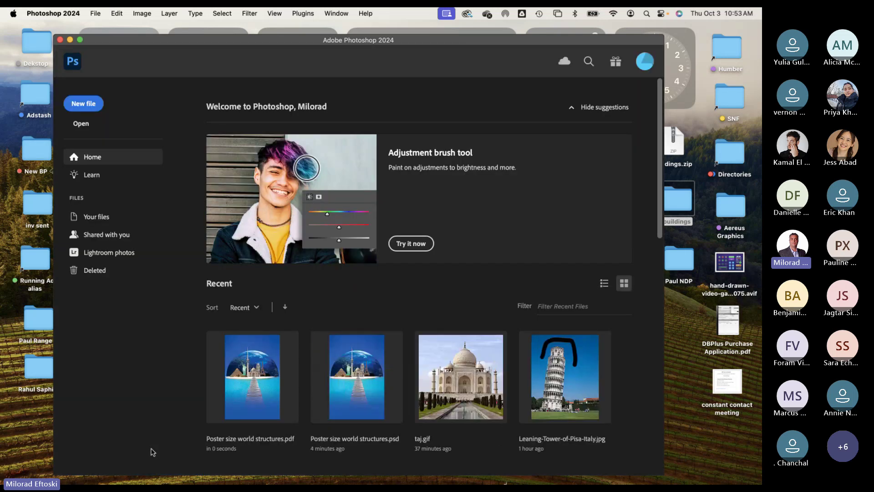
pyautogui.press('super+h')
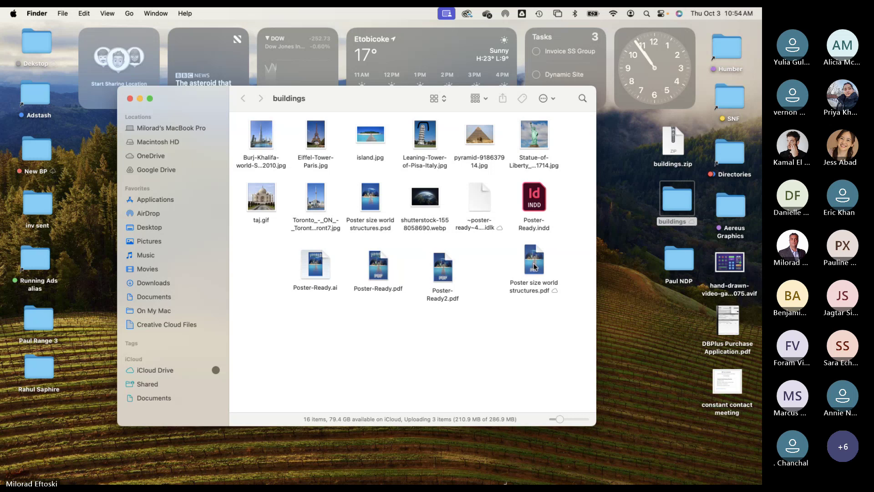
# Step: Place Poster size world structures.pdf and Poster size world structures.psd side by side below the other files and open the PSD's file information
pyautogui.moveTo(533, 271); pyautogui.dragTo(325, 335)
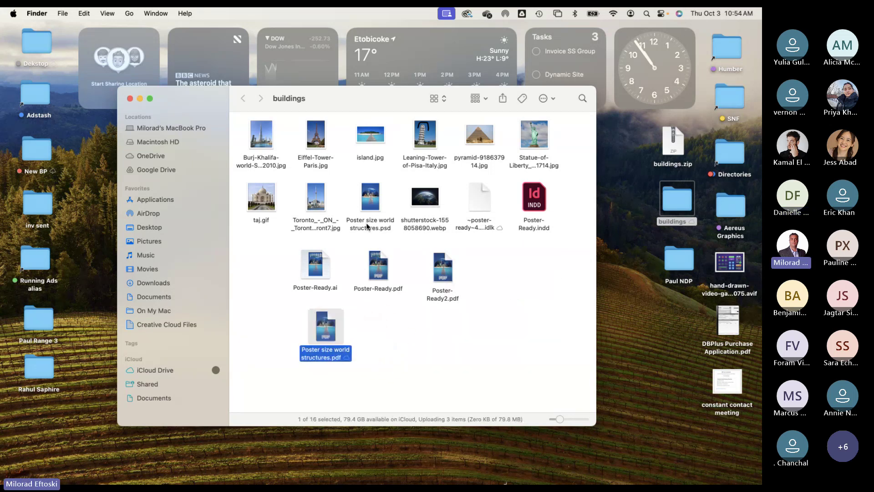
pyautogui.moveTo(370, 206); pyautogui.dragTo(417, 349)
pyautogui.moveTo(325, 332); pyautogui.dragTo(342, 343)
pyautogui.click(378, 386)
pyautogui.moveTo(424, 351); pyautogui.dragTo(424, 349)
pyautogui.press('super+i')
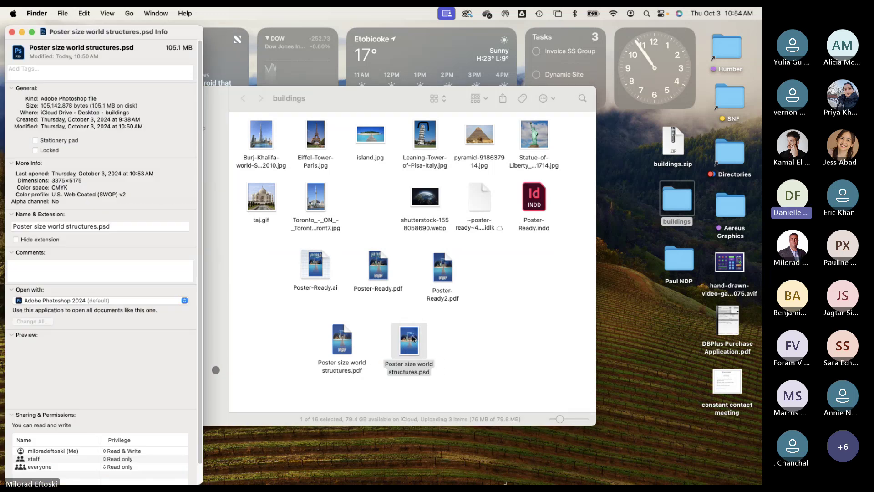
# Step: Close the PSD's file information, check the file information of Poster size world structures.pdf, and close it again
pyautogui.click(13, 31)
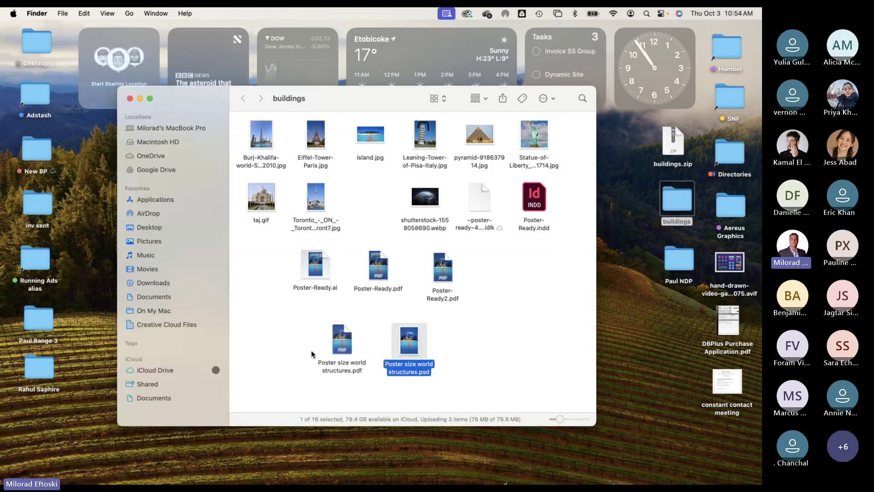
pyautogui.click(340, 340)
pyautogui.press('super+i')
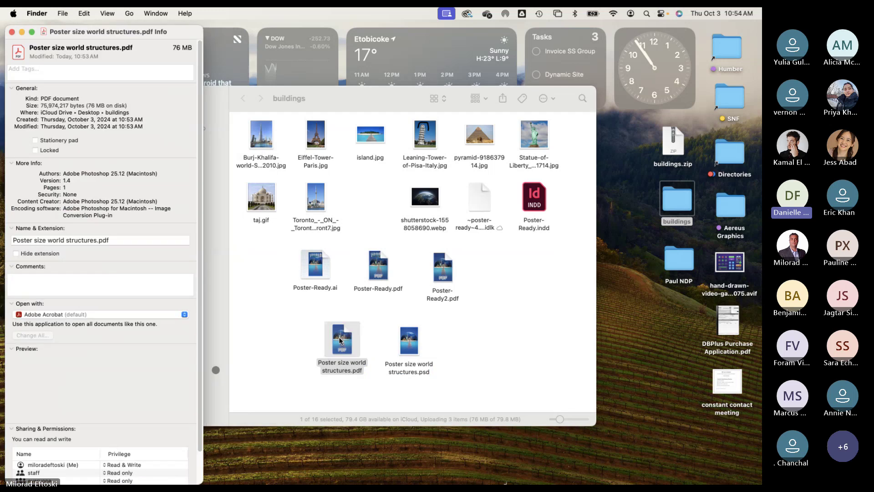
pyautogui.click(12, 31)
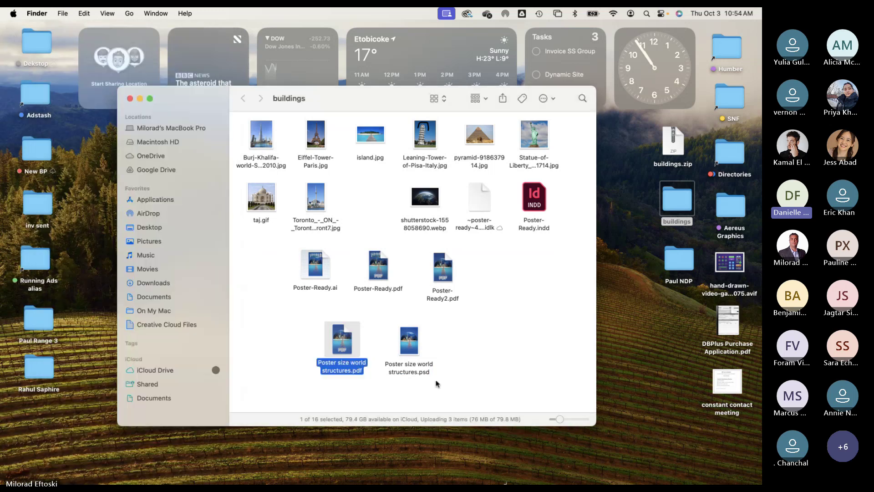
pyautogui.click(514, 381)
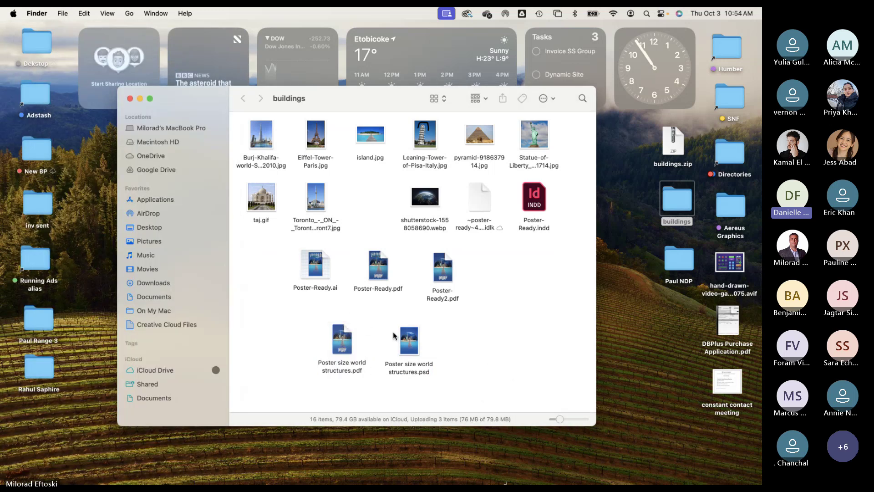
# Step: Rearrange Poster-Ready.pdf, Poster-Ready.ai and Poster-Ready2.pdf in the buildings folder, moving Poster-Ready.pdf up above the other two
pyautogui.moveTo(379, 259); pyautogui.dragTo(377, 228)
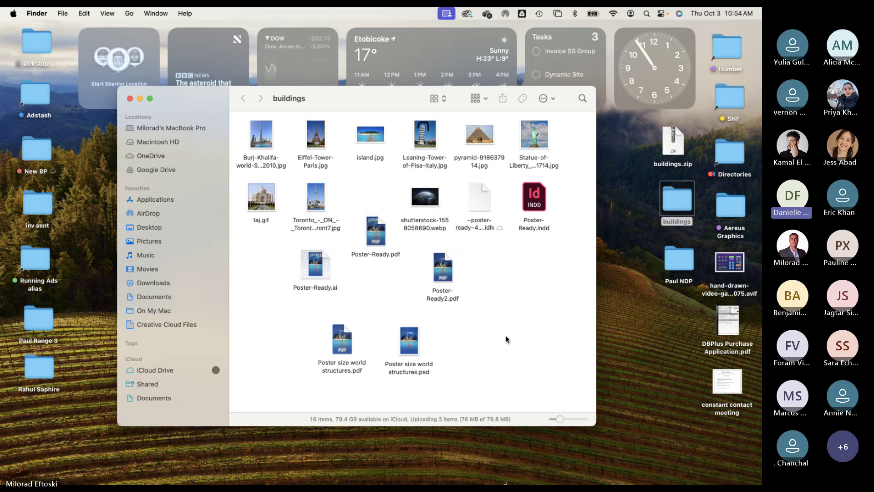
pyautogui.click(319, 275)
pyautogui.click(443, 272)
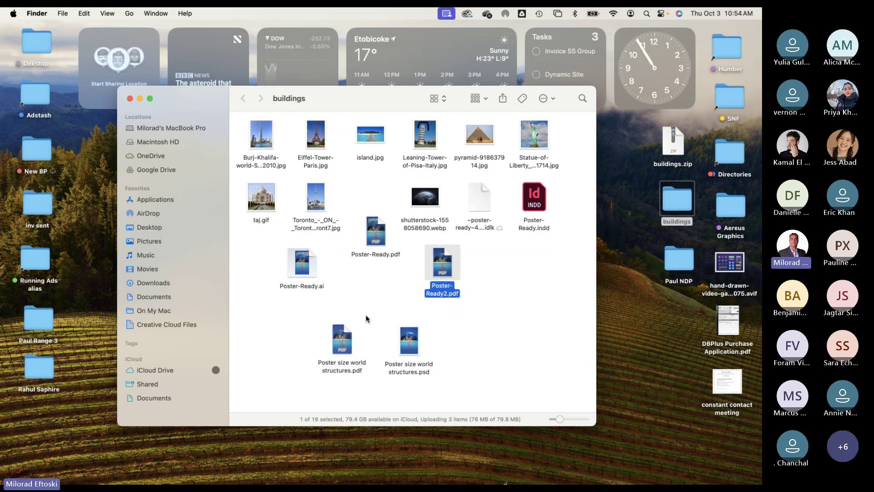
# Step: Open Poster size world structures.psd in Photoshop and toggle the visibility of Layer 4 and Layer 3 to identify the two towers
pyautogui.doubleClick(408, 343)
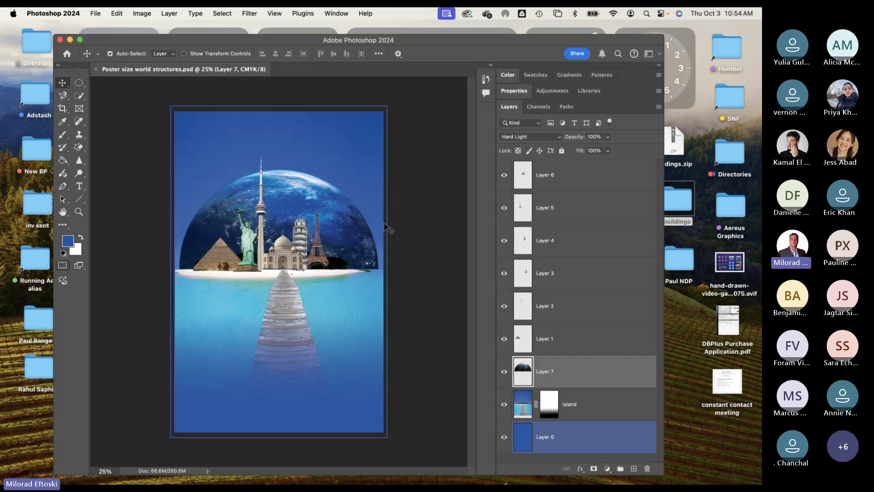
pyautogui.click(560, 274)
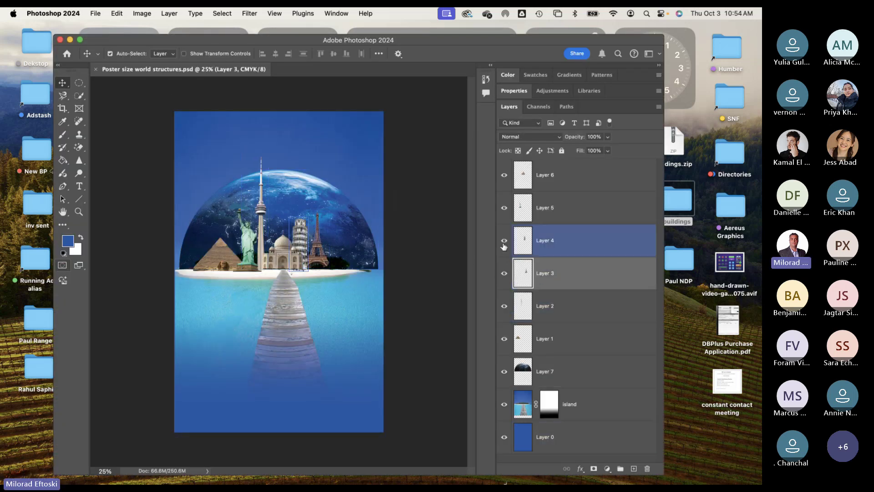
pyautogui.click(504, 242)
pyautogui.click(504, 242)
pyautogui.scroll(5, 299, 248)
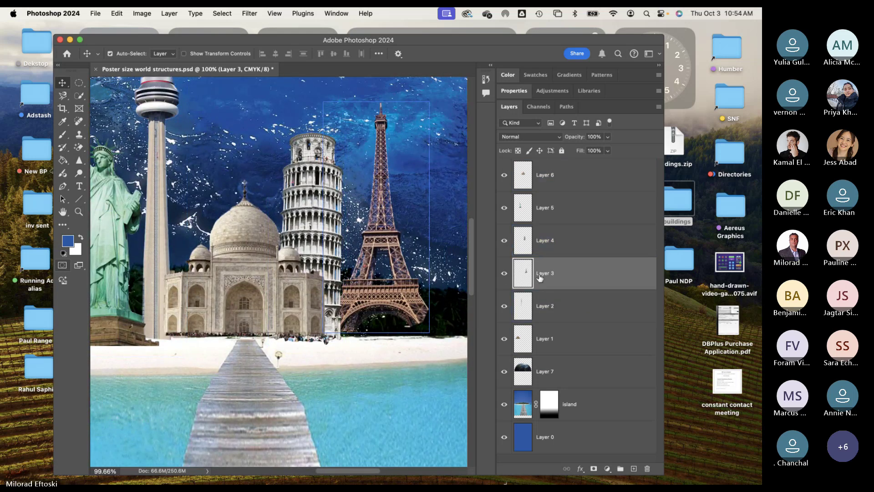
pyautogui.click(543, 241)
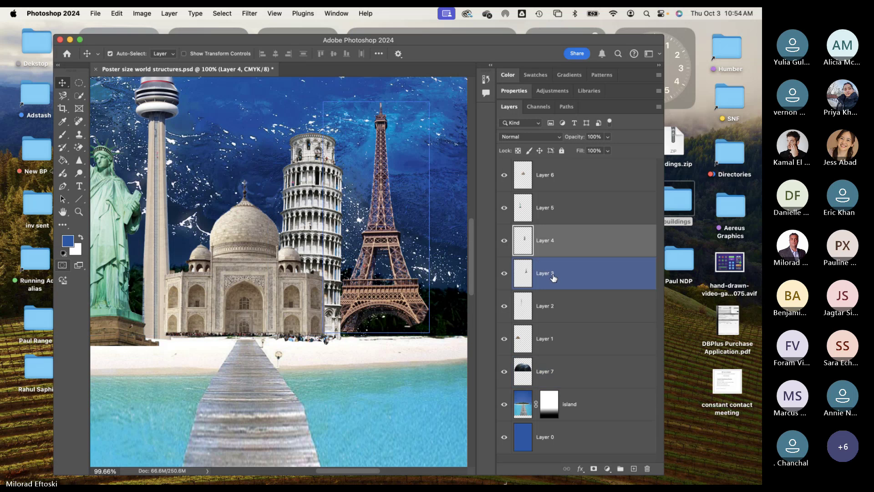
pyautogui.click(504, 273)
pyautogui.click(503, 273)
pyautogui.click(504, 240)
pyautogui.click(504, 240)
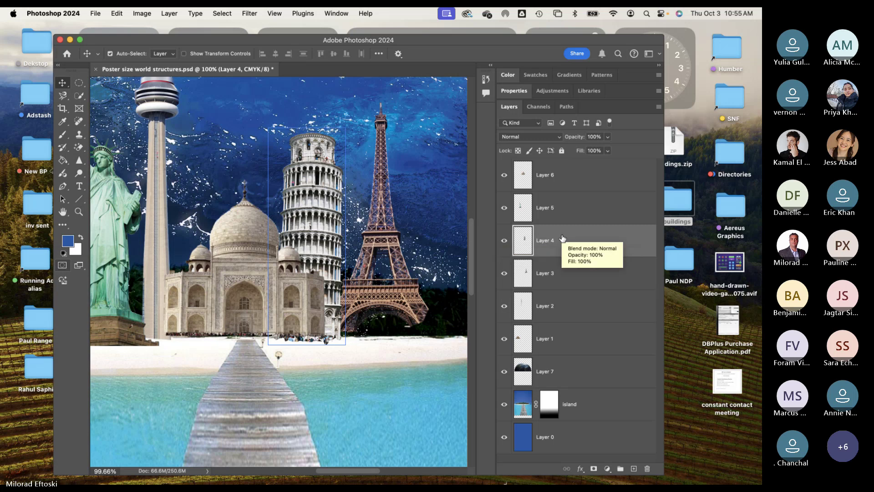
# Step: Move the Leaning Tower's Layer 4 above Layer 5, check Layer 6 by hiding and showing it, and bring Layer 4 above it
pyautogui.moveTo(577, 241); pyautogui.dragTo(577, 200)
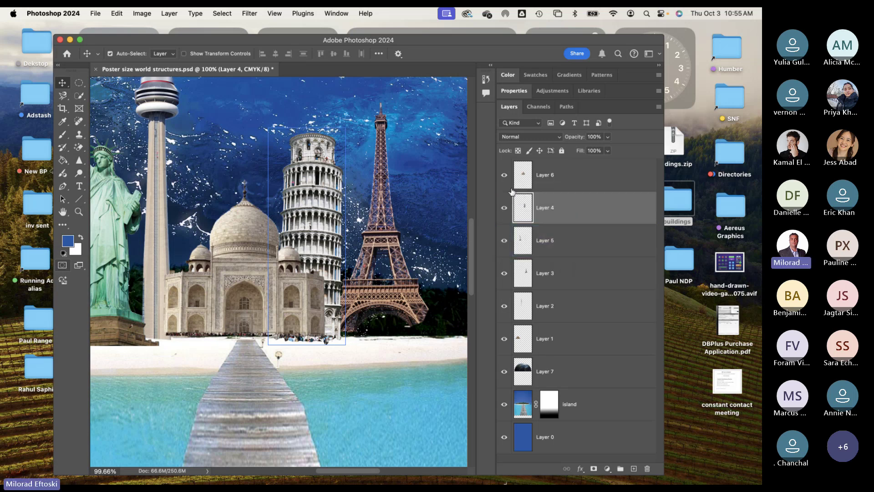
pyautogui.click(504, 174)
pyautogui.click(504, 174)
pyautogui.press('super+bracketright')
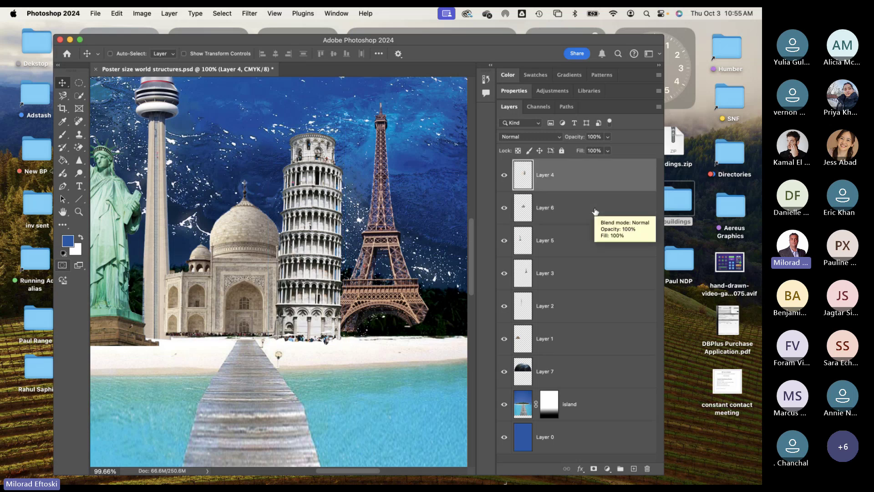
# Step: Step Layer 4 down through the layer stack to below Layer 7, one level at a time, and return it to the front
pyautogui.press('super+shift+bracketleft')
pyautogui.press('super+shift+bracketright')
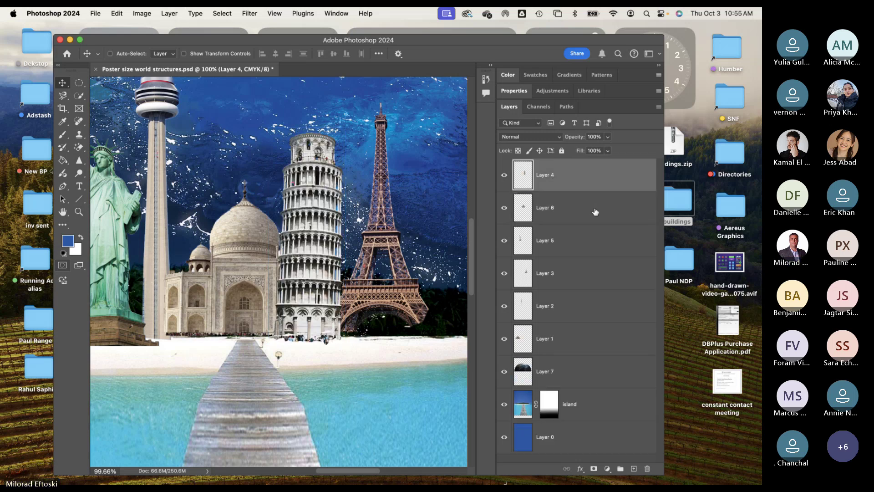
pyautogui.press('super+bracketleft')
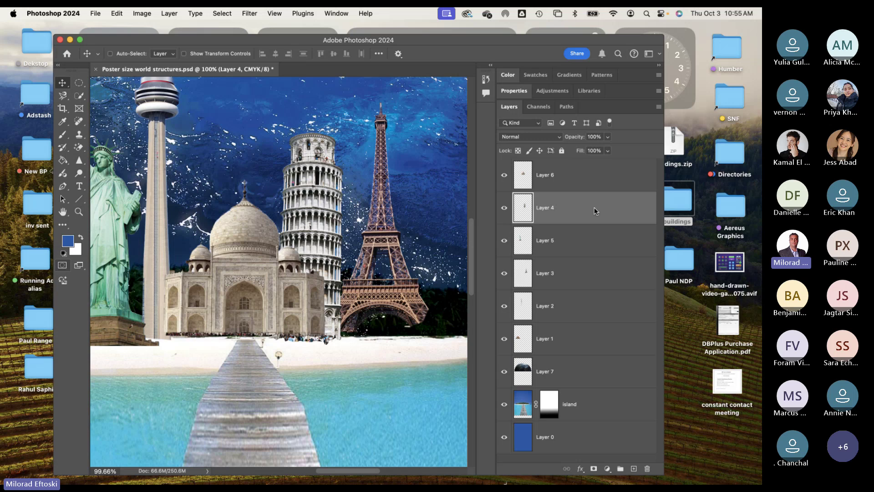
pyautogui.press('super+bracketleft')
pyautogui.press('super+bracketleft')
pyautogui.press('super+bracketleft')
pyautogui.press('super+bracketleft')
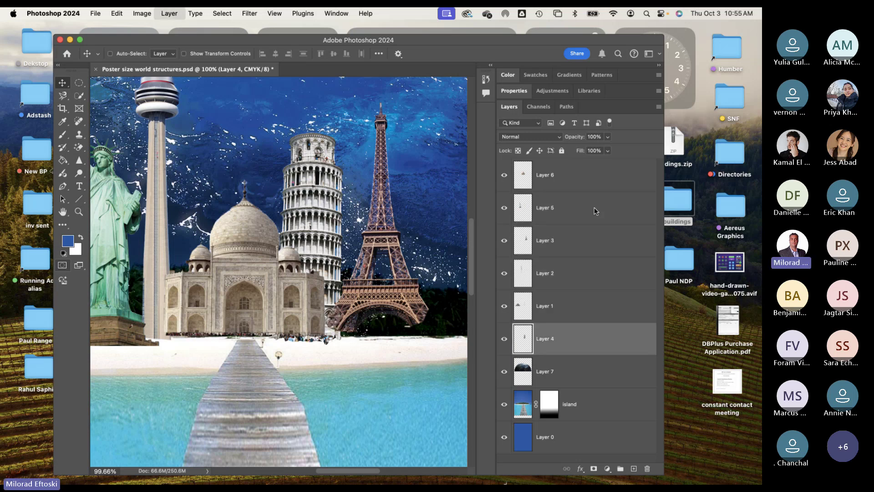
pyautogui.press('super+bracketleft')
pyautogui.press('super+bracketright')
pyautogui.press('super+bracketright')
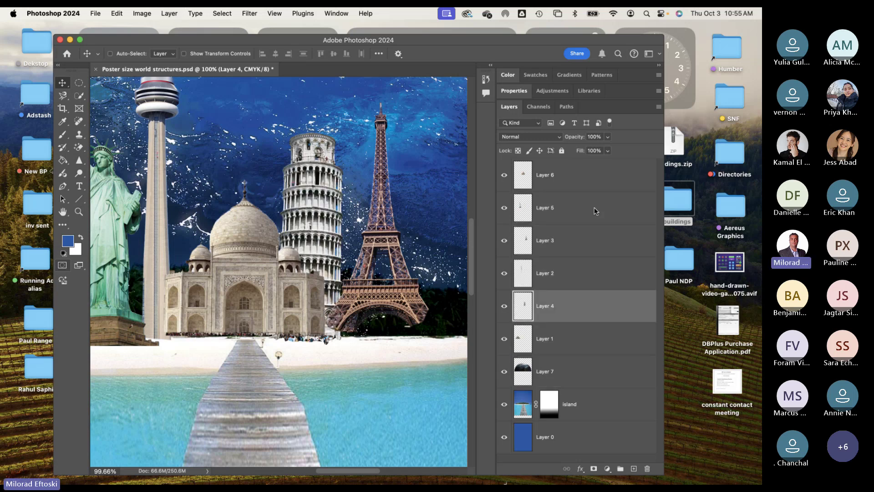
pyautogui.press('super+bracketright')
pyautogui.press('super+bracketright')
pyautogui.press('super+bracketright')
pyautogui.press('super+bracketright')
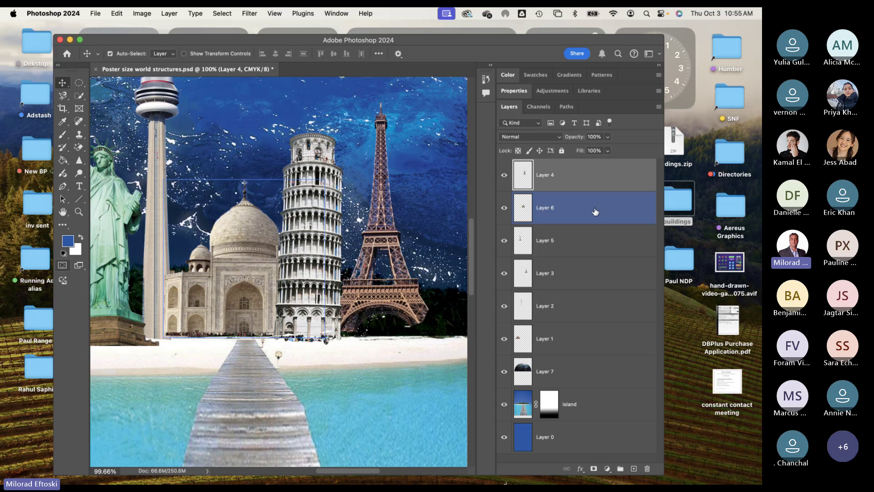
# Step: Lower Layer 4 below Layer 3 and raise it again, then send it to the very back and bring it to the front
pyautogui.press('super+bracketleft')
pyautogui.press('super+bracketleft')
pyautogui.press('super+bracketleft')
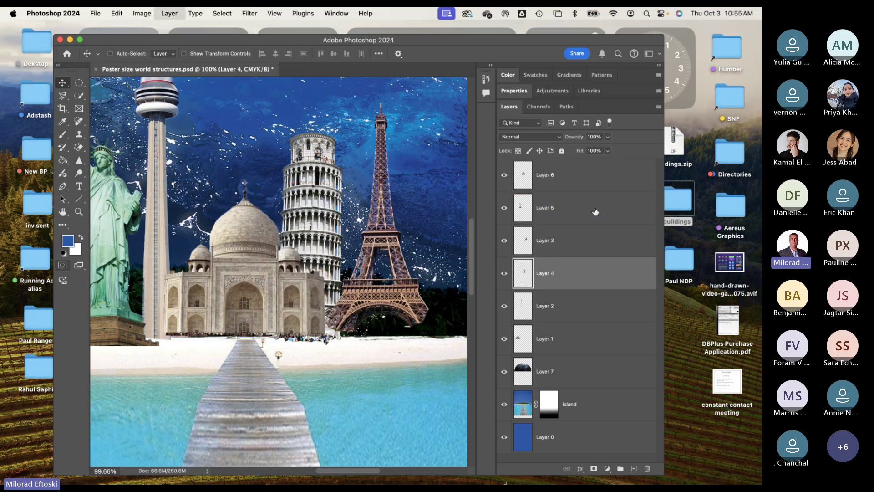
pyautogui.press('super+bracketright')
pyautogui.press('super+bracketright')
pyautogui.press('super+bracketright')
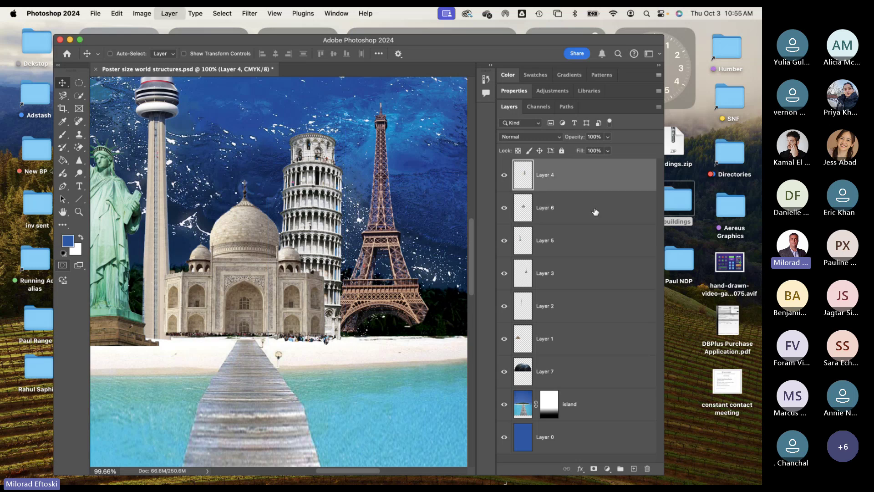
pyautogui.click(595, 211)
pyautogui.keyDown('super'); pyautogui.click(595, 211); pyautogui.keyUp('super')
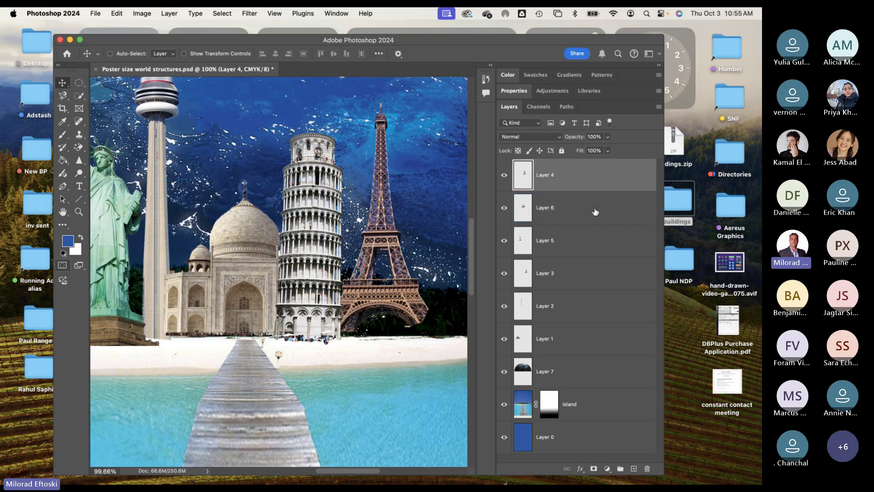
pyautogui.press('super+shift+bracketleft')
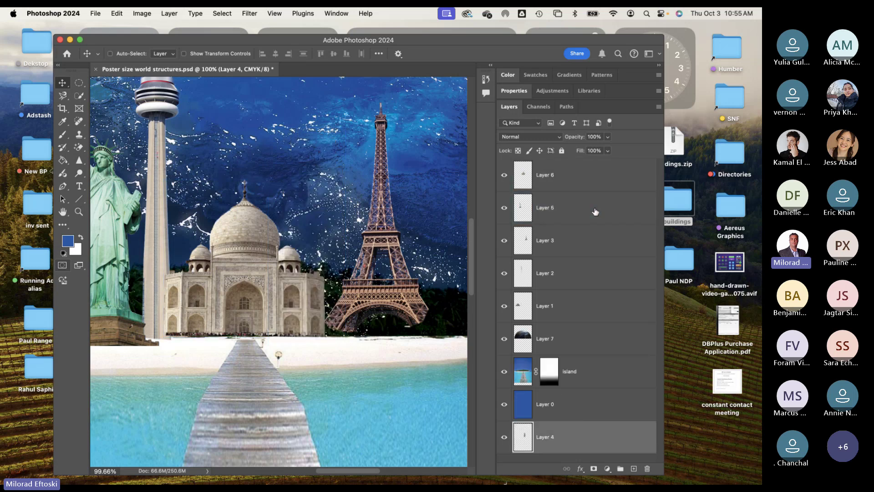
pyautogui.press('super+shift+bracketright')
pyautogui.keyDown('super'); pyautogui.click(595, 211); pyautogui.keyUp('super')
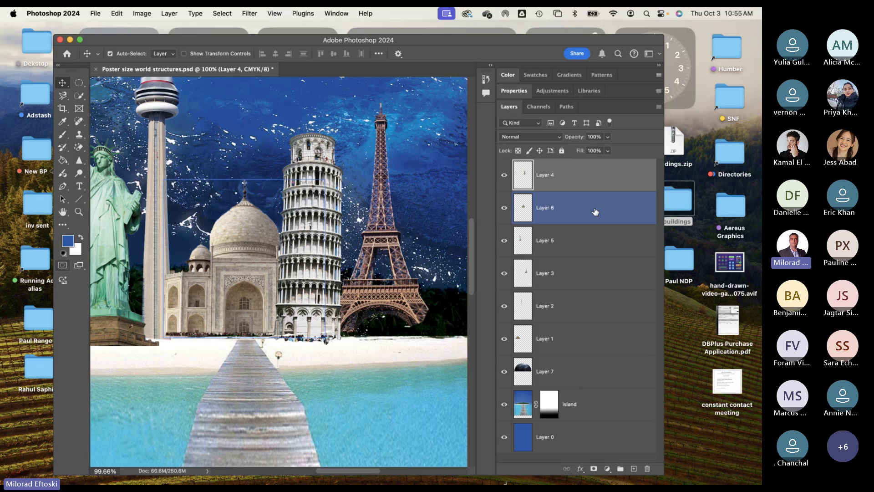
# Step: Zoom out to 33.3% to view the whole poster composition and shift the Photoshop window slightly
pyautogui.press('super+minus')
pyautogui.press('super+minus')
pyautogui.press('super+minus')
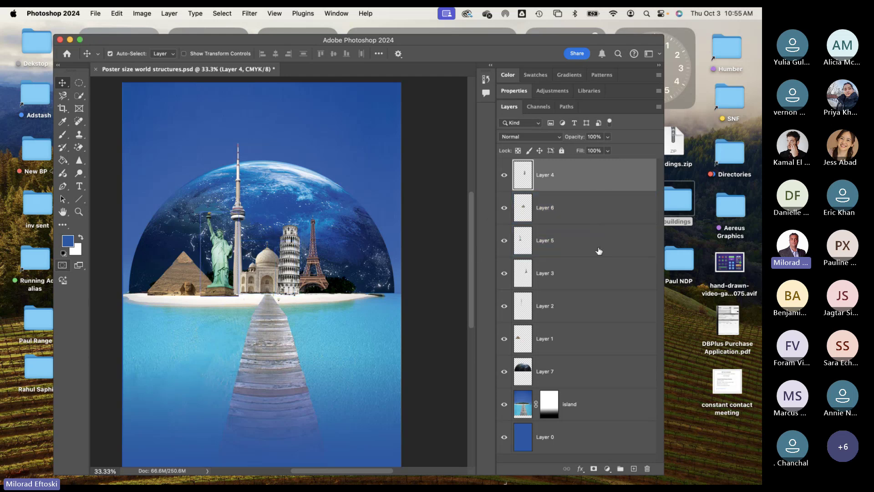
pyautogui.moveTo(448, 44); pyautogui.dragTo(458, 43)
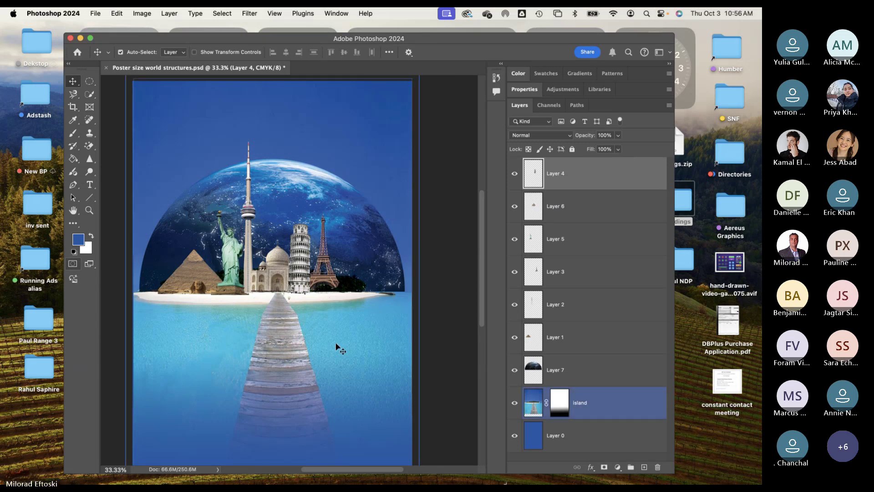
# Step: Switch to Chrome to view the Movie Poster Project assignment criteria, then reveal the desktop
pyautogui.moveTo(217, 476)
pyautogui.click(102, 471)
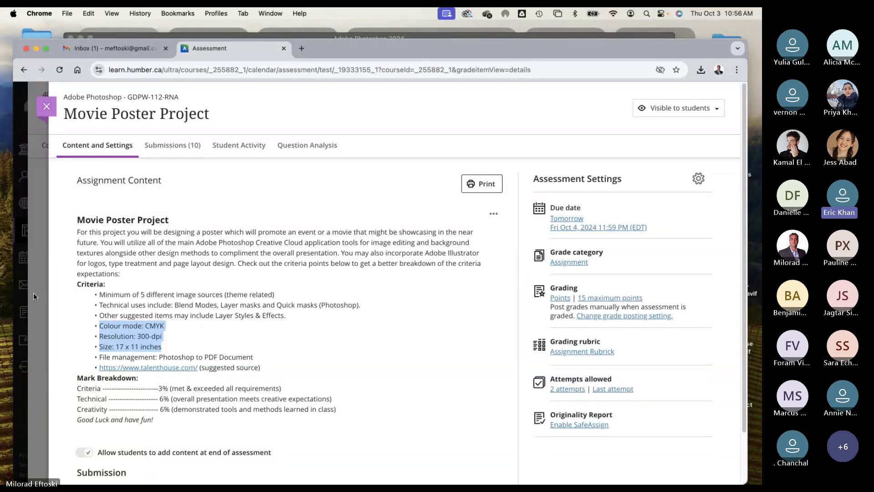
pyautogui.click(12, 310)
pyautogui.moveTo(391, 475)
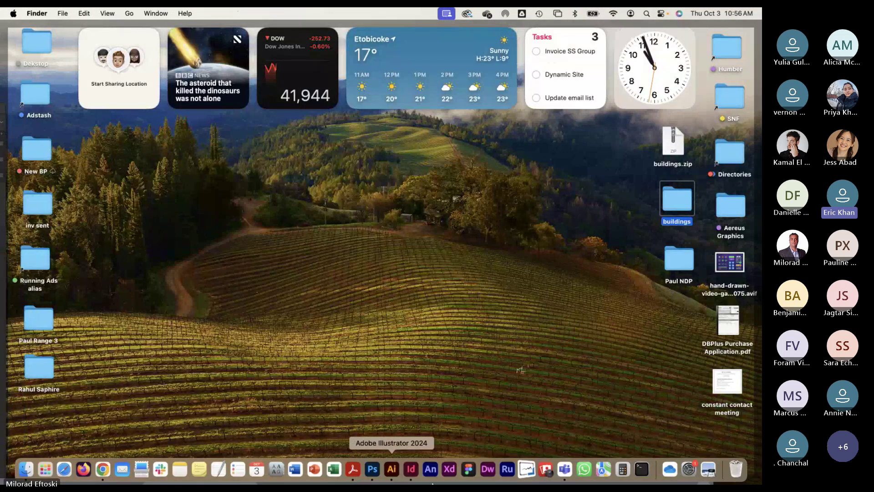
# Step: Switch to Microsoft Teams, bring the General meeting window forward to check raised hands, and minimise the main Teams window
pyautogui.click(564, 468)
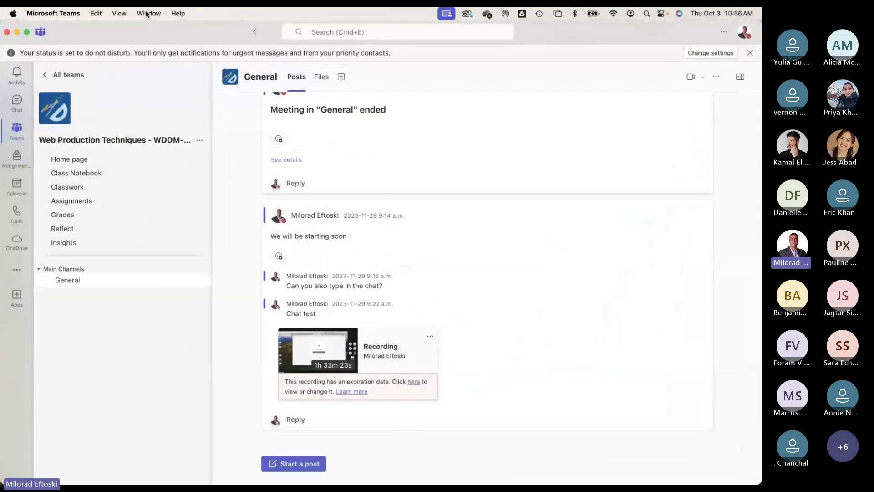
pyautogui.click(148, 13)
pyautogui.click(187, 151)
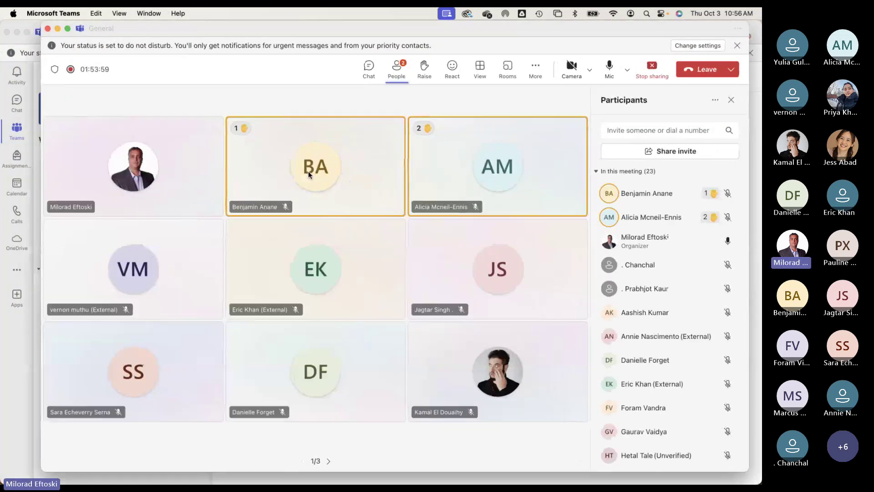
pyautogui.click(17, 32)
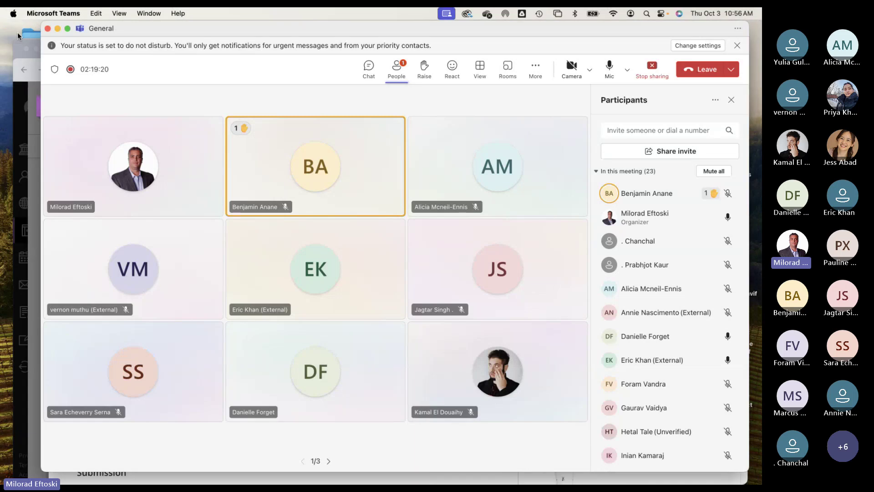
# Step: Return to Photoshop and select the image of the island layer in the poster
pyautogui.moveTo(314, 478)
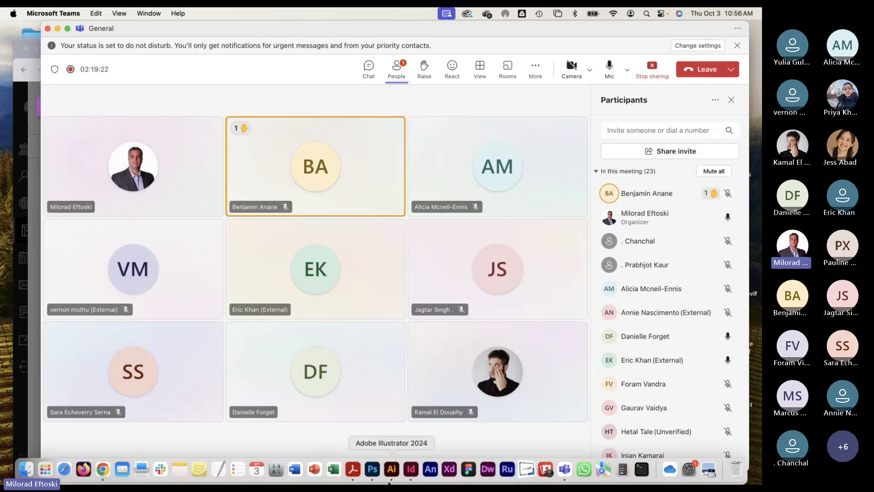
pyautogui.click(371, 471)
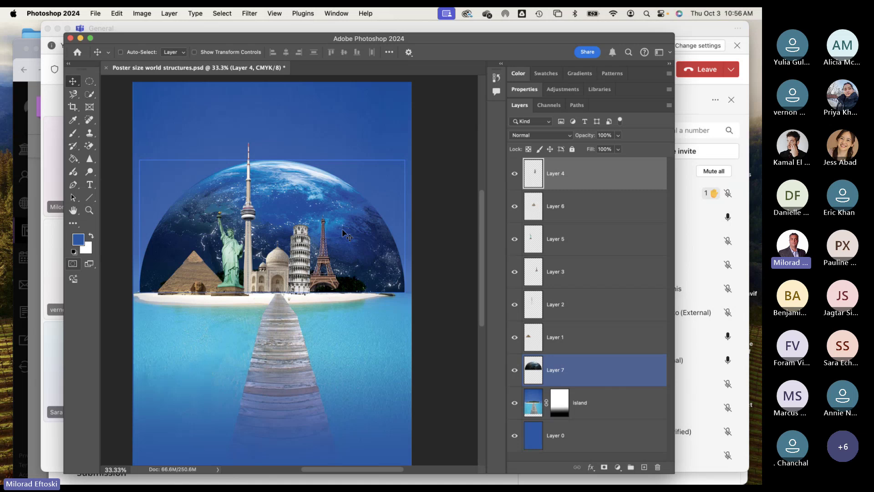
pyautogui.press('super+minus')
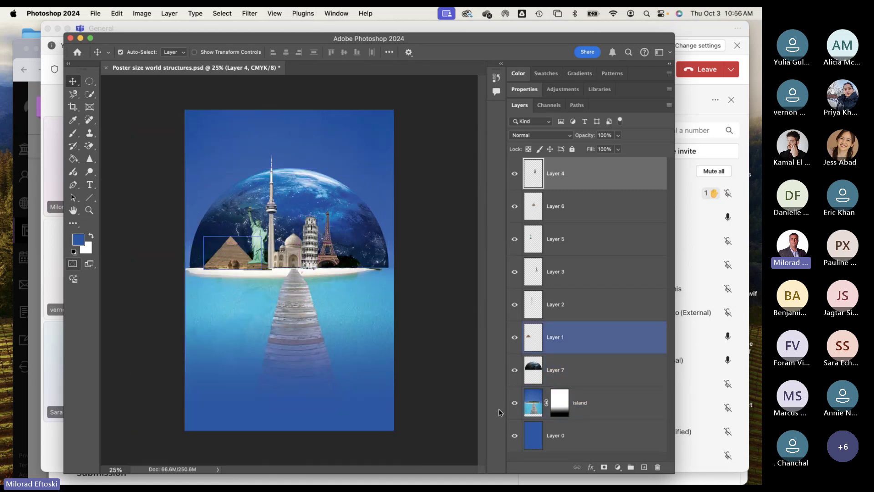
pyautogui.click(517, 405)
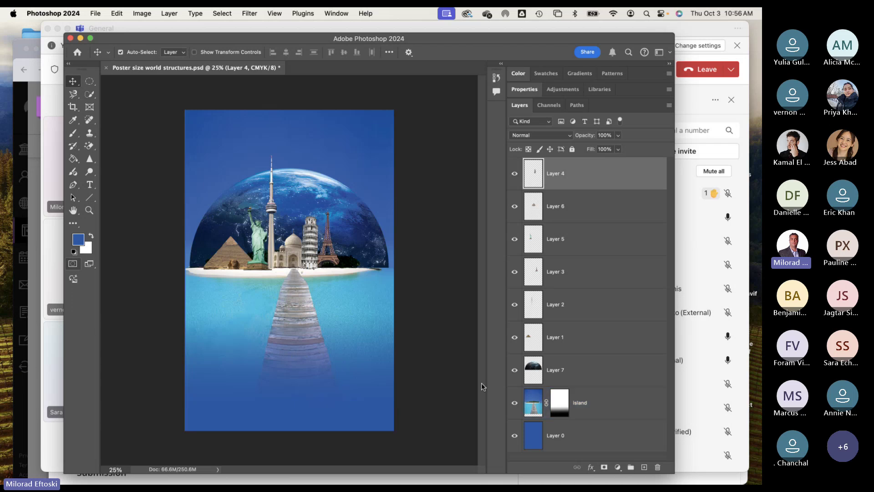
pyautogui.click(528, 402)
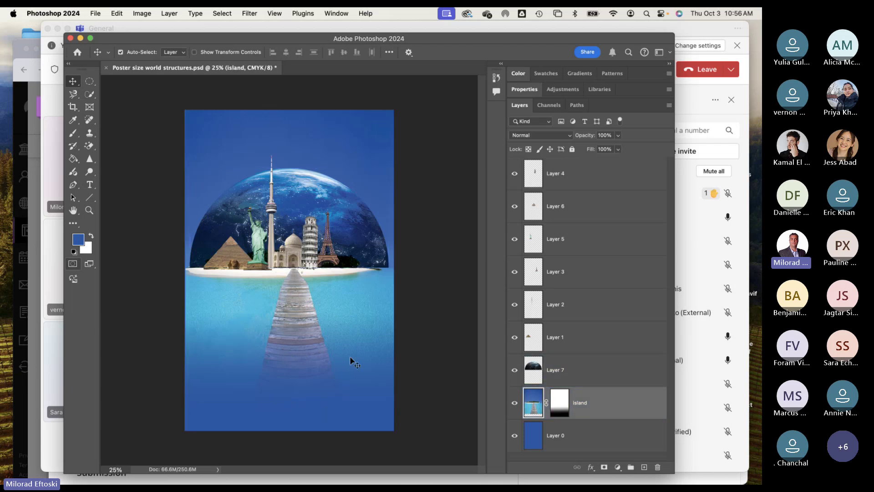
pyautogui.click(89, 81)
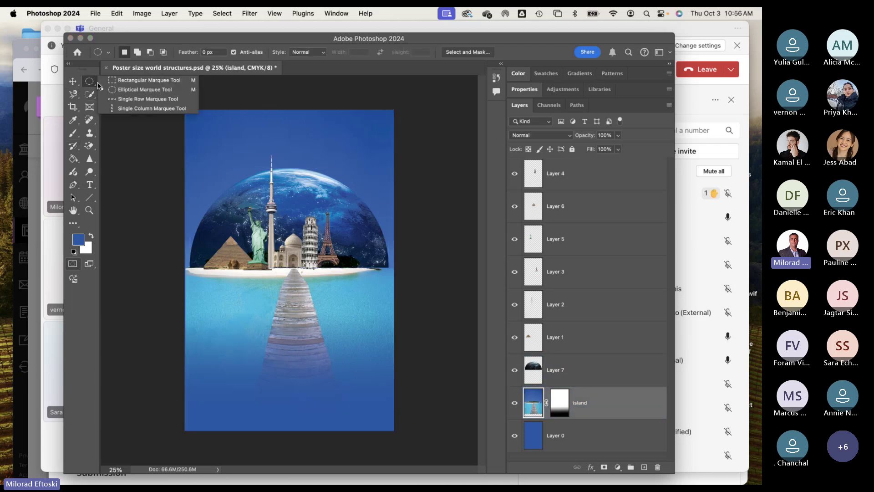
pyautogui.click(122, 82)
pyautogui.moveTo(182, 338); pyautogui.dragTo(400, 432)
pyautogui.press('super+d')
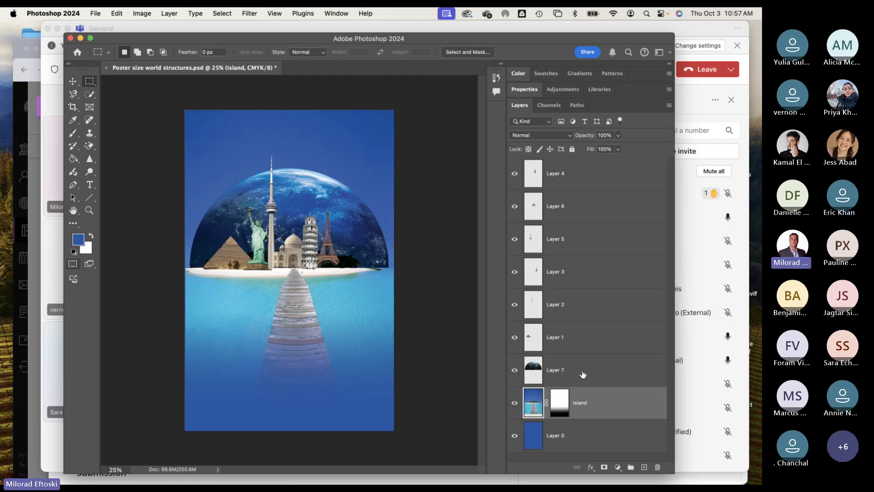
pyautogui.moveTo(186, 144); pyautogui.dragTo(201, 327)
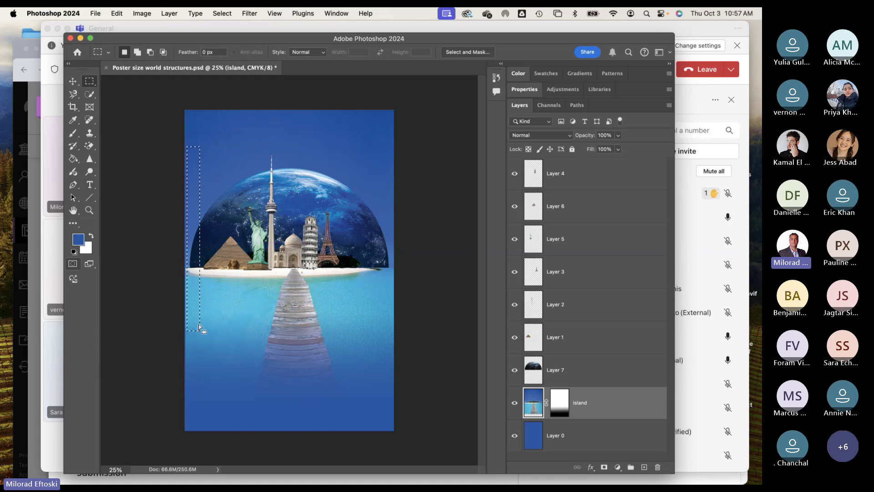
pyautogui.click(152, 285)
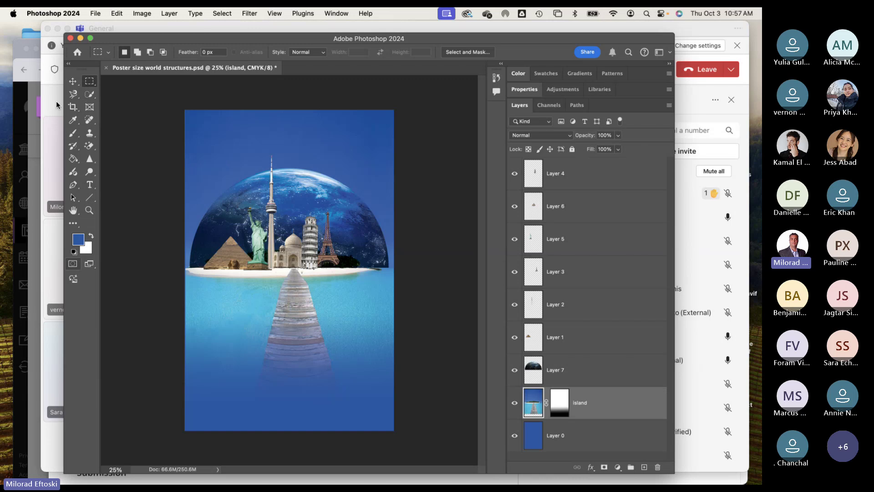
# Step: Switch to Teams to check raised hands in the General meeting, minimise its window, and return to Photoshop
pyautogui.click(51, 151)
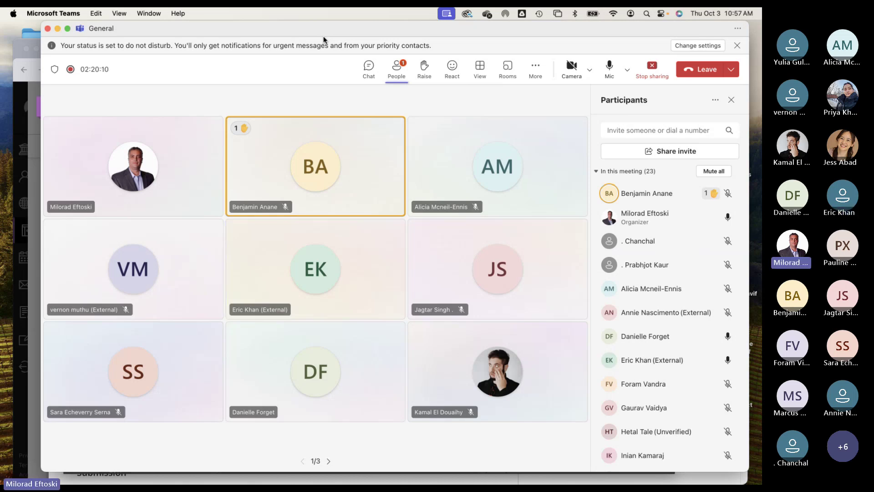
pyautogui.click(58, 28)
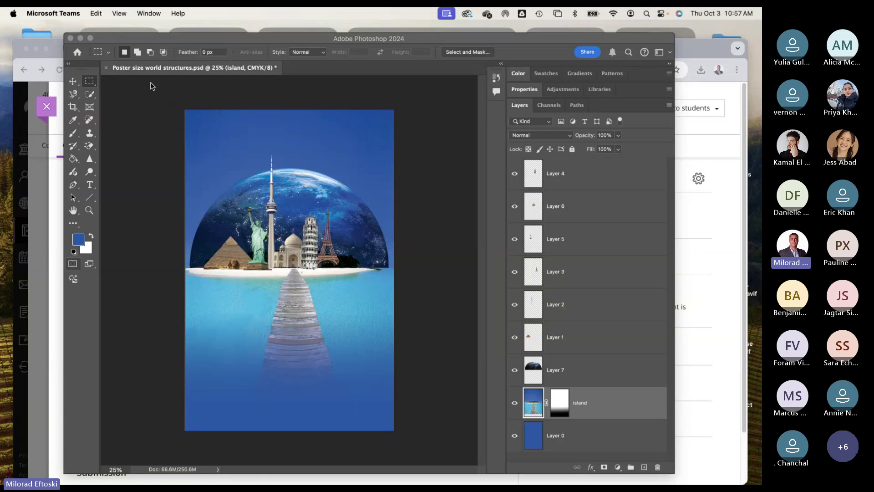
pyautogui.click(95, 13)
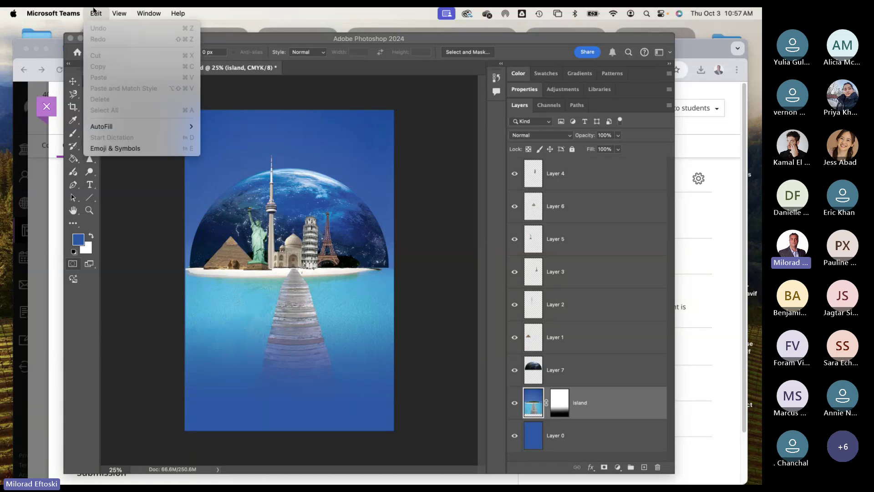
pyautogui.click(243, 85)
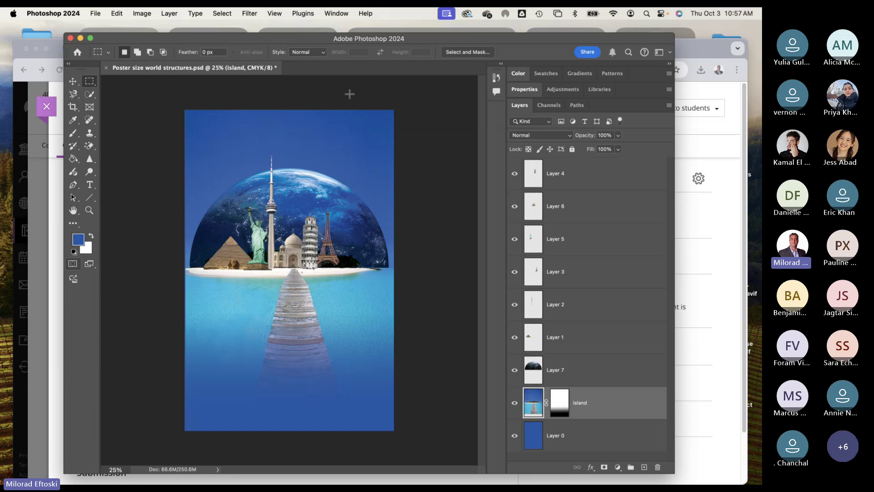
# Step: Hide every layer above the solid blue Layer 0, from Layer 4 down to the masked island layer
pyautogui.moveTo(525, 181); pyautogui.dragTo(512, 377)
pyautogui.click(513, 304)
pyautogui.click(515, 271)
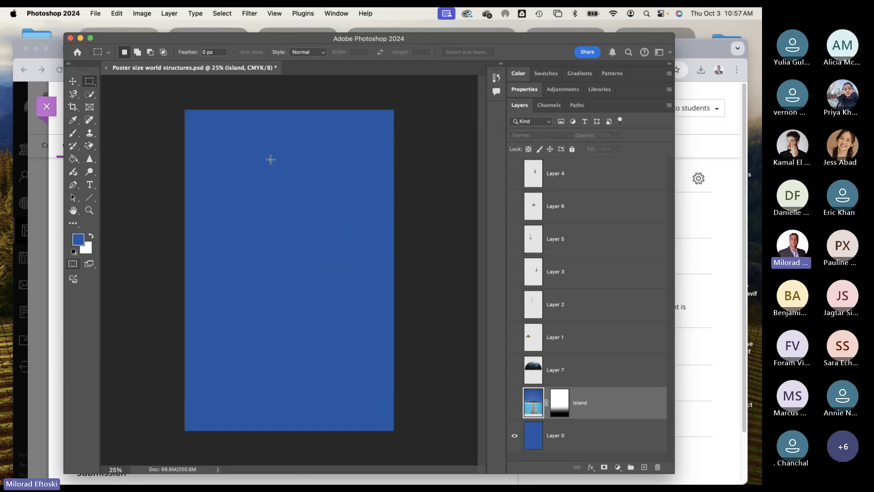
# Step: Place island.jpg from the buildings folder as an embedded image at the poster's full width
pyautogui.click(73, 81)
pyautogui.click(95, 13)
pyautogui.click(123, 204)
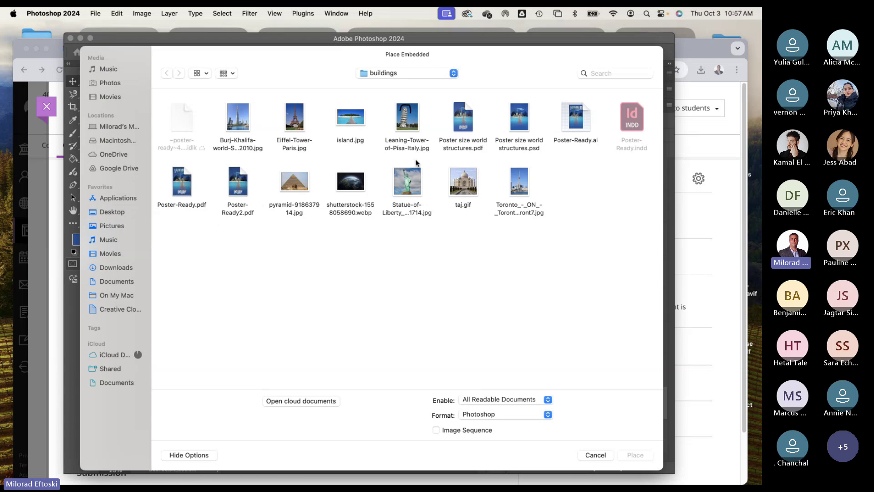
pyautogui.doubleClick(349, 116)
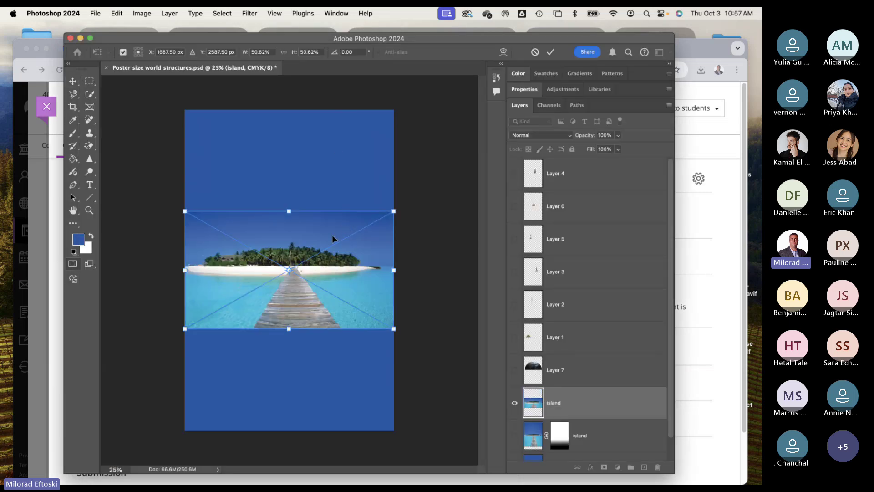
pyautogui.press('Return')
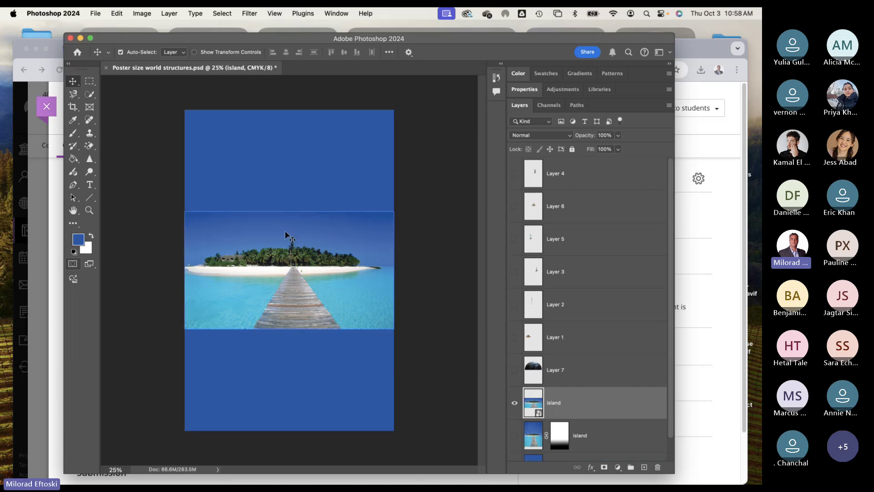
# Step: Select the strip of sky above the palm trees with the Rectangular Marquee and stretch it up to the poster's top edge, then deselect
pyautogui.click(89, 81)
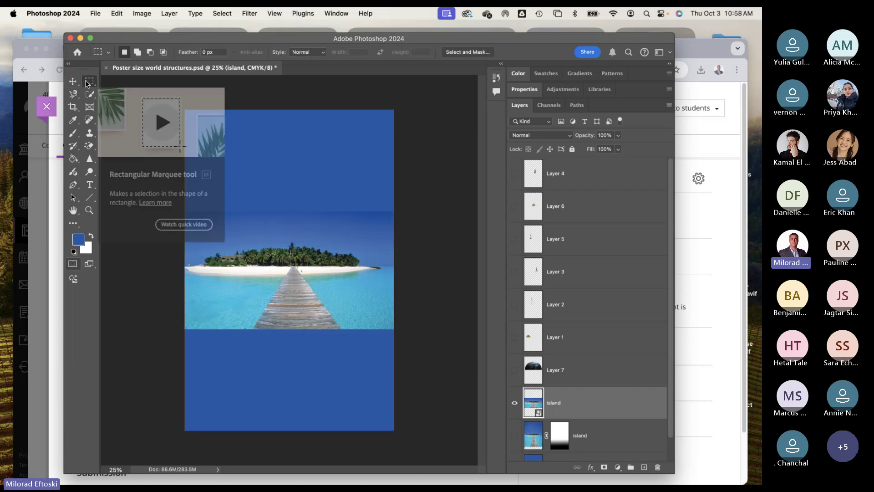
pyautogui.moveTo(178, 209); pyautogui.dragTo(405, 237)
pyautogui.hotkey('ctrl', 't')
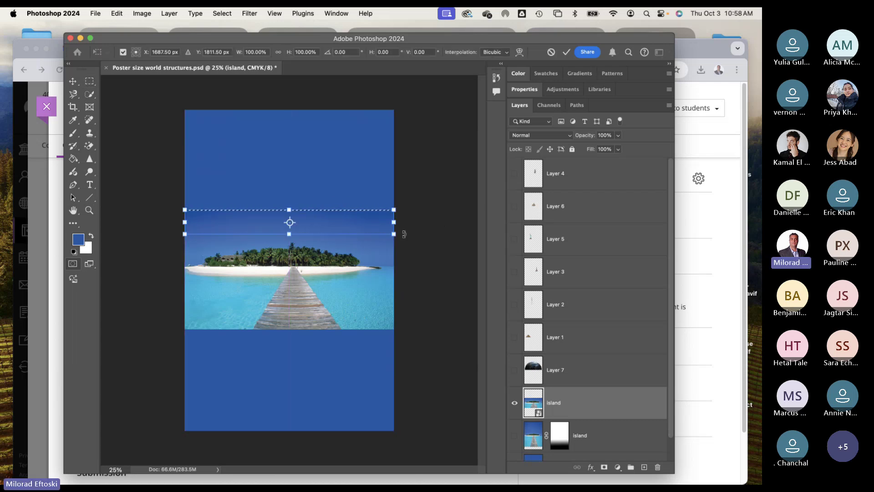
pyautogui.moveTo(289, 209); pyautogui.dragTo(297, 98)
pyautogui.press('Return')
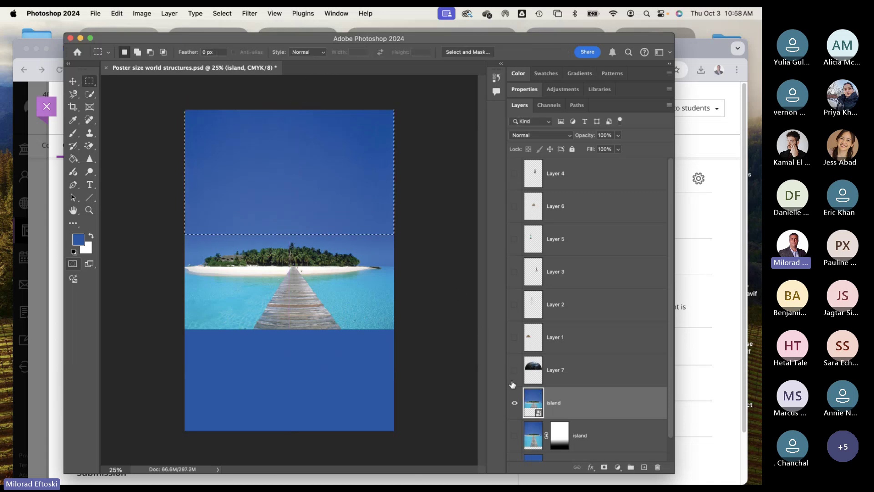
pyautogui.press('super+d')
pyautogui.click(514, 403)
pyautogui.click(514, 402)
# Step: Select the water and pier below the beach and stretch them downward with Free Transform to about 190% height, then deselect
pyautogui.moveTo(184, 282); pyautogui.dragTo(413, 333)
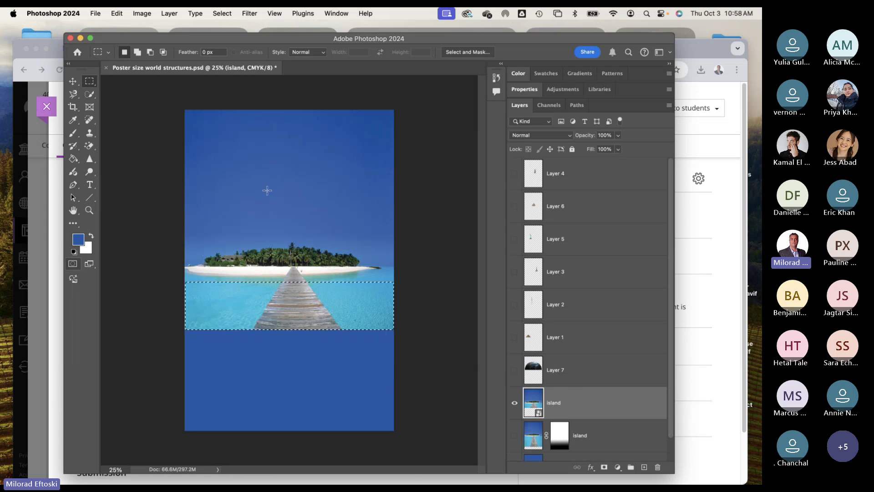
pyautogui.click(117, 13)
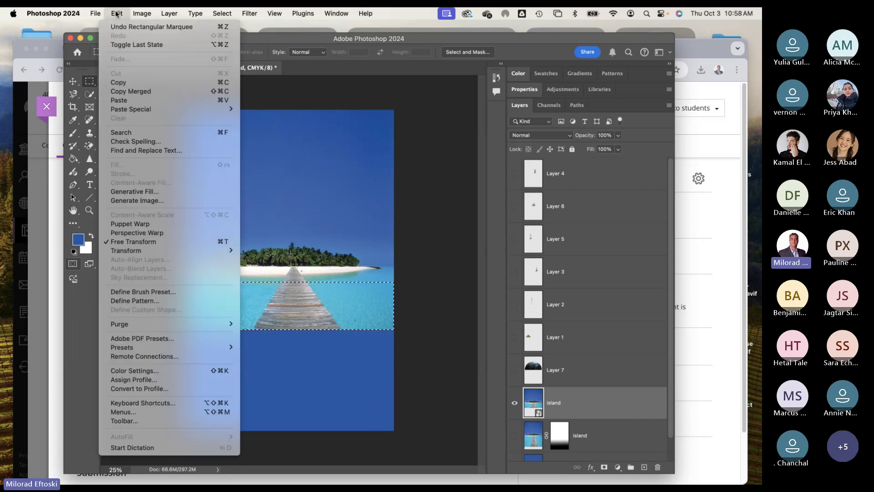
pyautogui.click(144, 242)
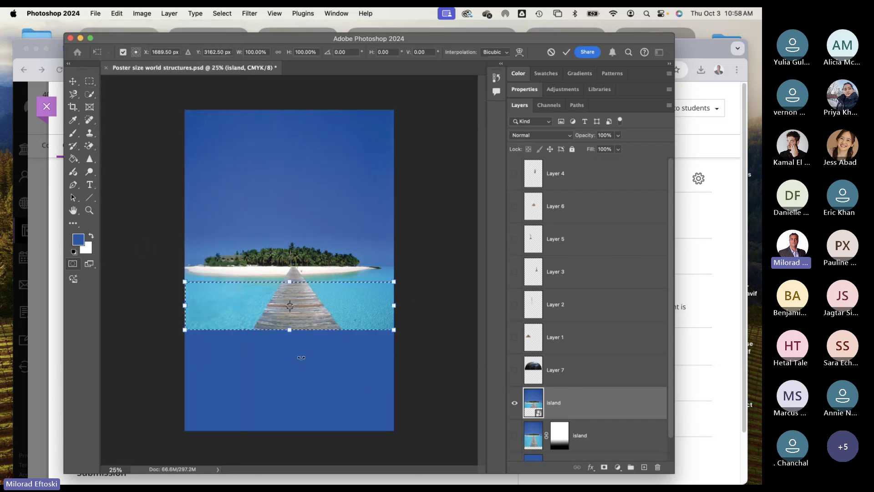
pyautogui.moveTo(289, 329); pyautogui.dragTo(297, 373)
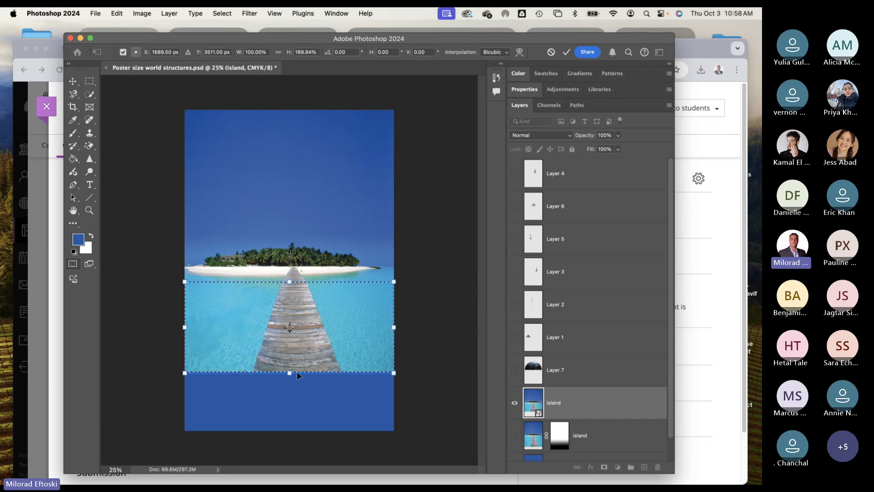
pyautogui.press('Return')
pyautogui.press('super+d')
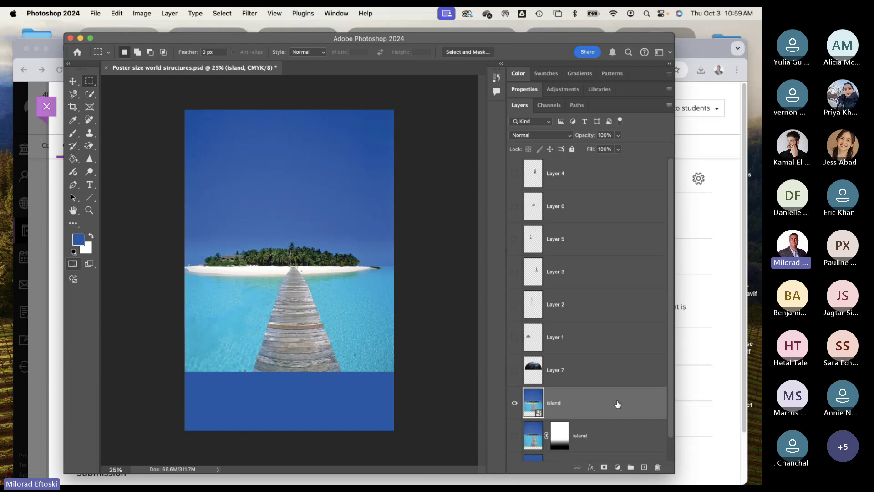
# Step: Add a Reveal All layer mask to the newly placed island layer
pyautogui.scroll(-2, 617, 405)
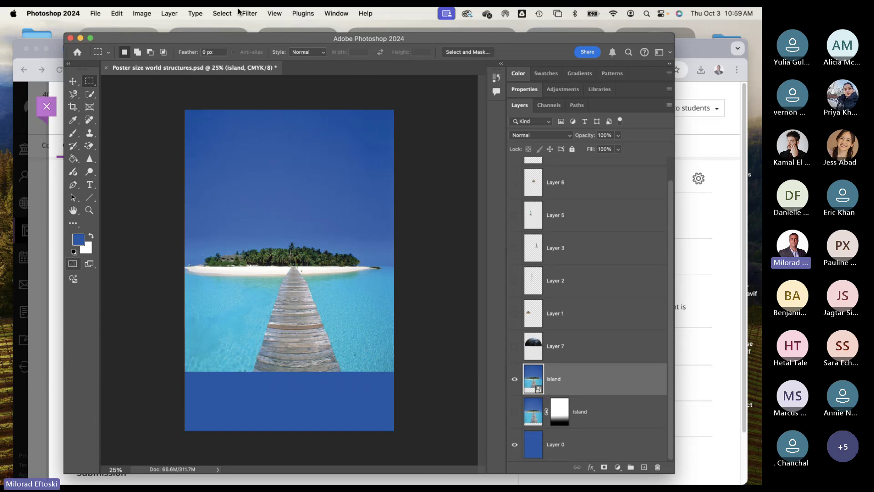
pyautogui.click(214, 11)
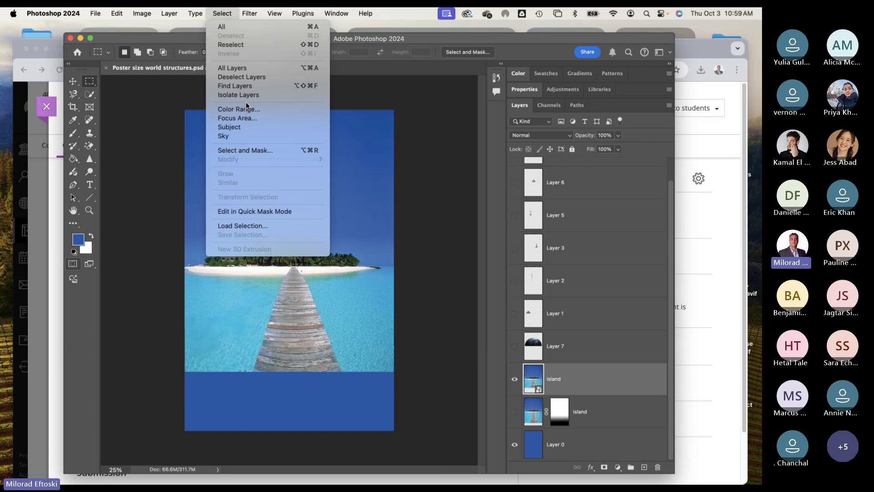
pyautogui.click(219, 10)
pyautogui.click(220, 11)
pyautogui.click(230, 14)
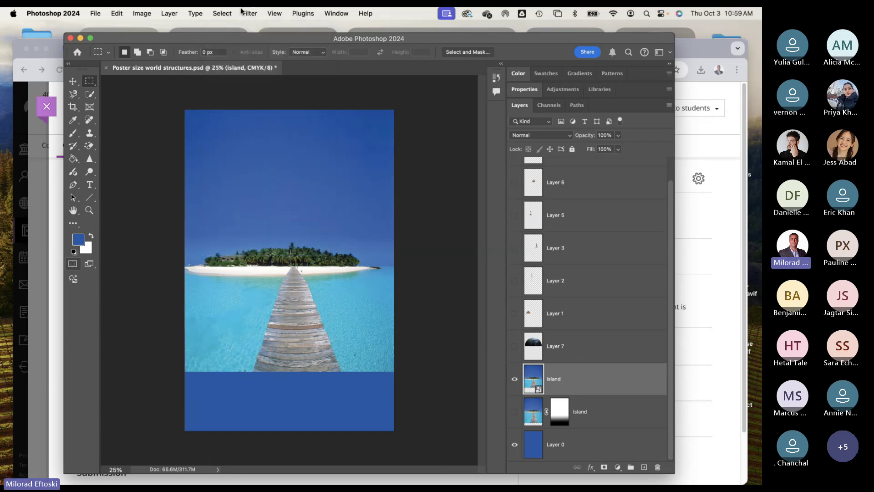
pyautogui.click(170, 13)
pyautogui.moveTo(206, 166)
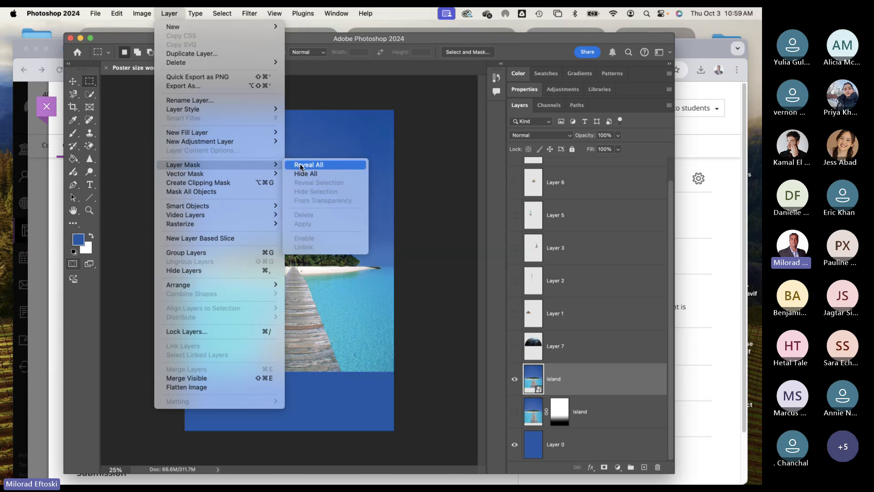
pyautogui.click(303, 166)
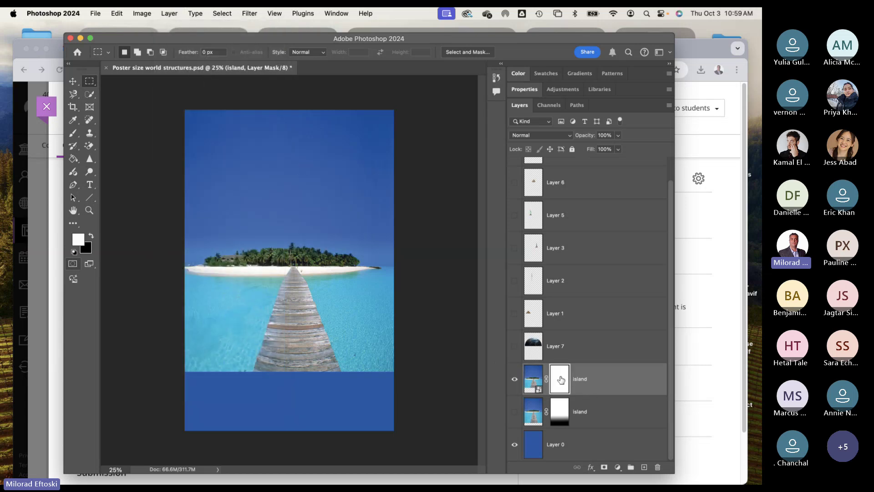
# Step: Draw a vertical white-to-black gradient on the island mask from mid-pier downward, fading the water into the blue background
pyautogui.click(72, 158)
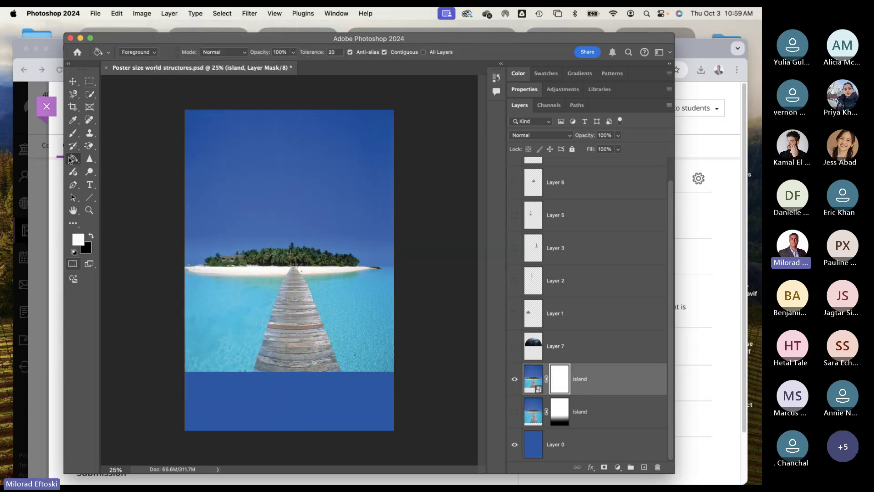
pyautogui.click(119, 158)
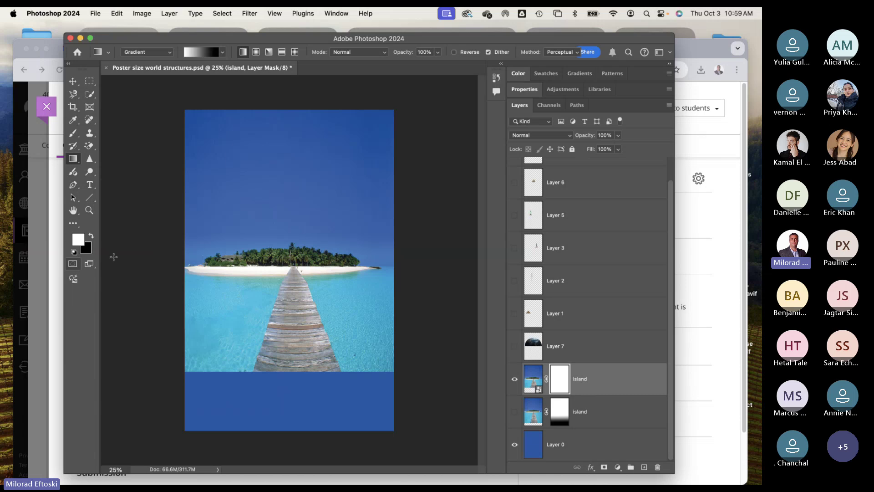
pyautogui.moveTo(292, 304); pyautogui.dragTo(293, 362)
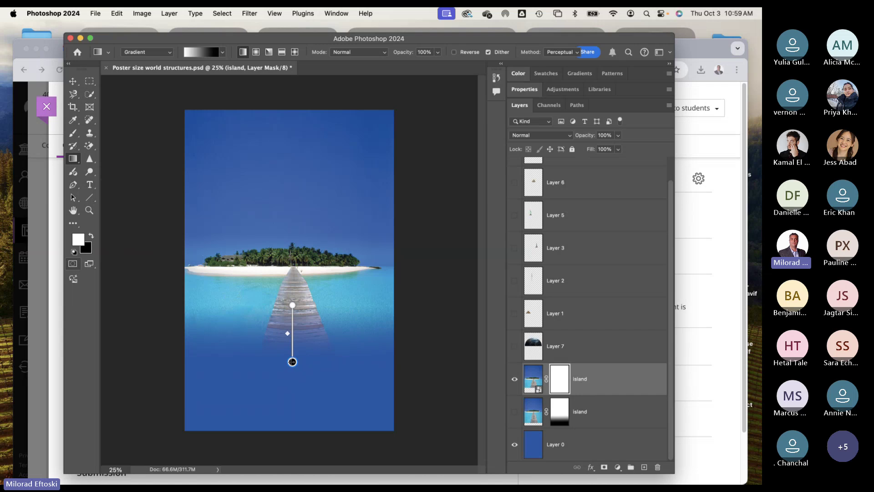
pyautogui.moveTo(294, 288); pyautogui.dragTo(291, 298)
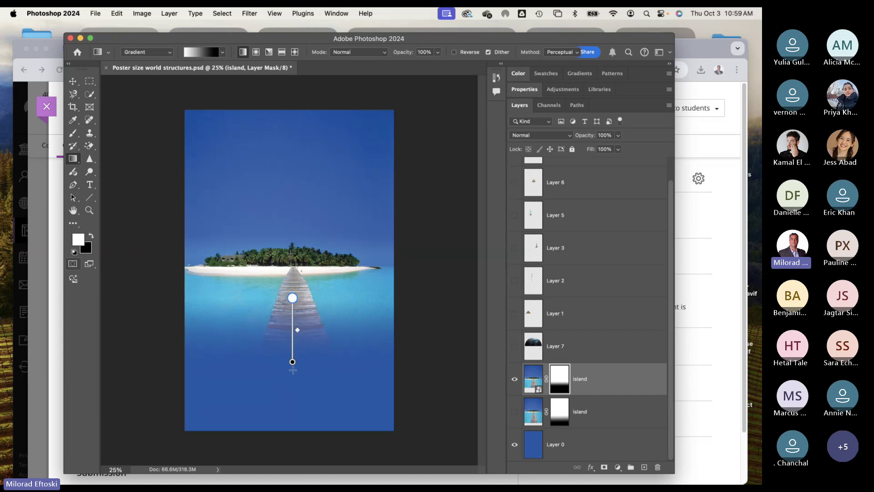
pyautogui.moveTo(293, 361); pyautogui.dragTo(293, 359)
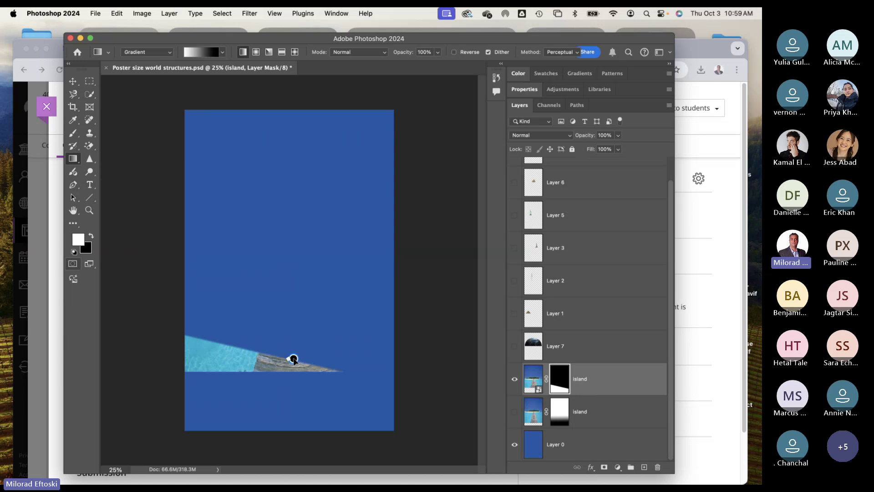
pyautogui.press('super+z')
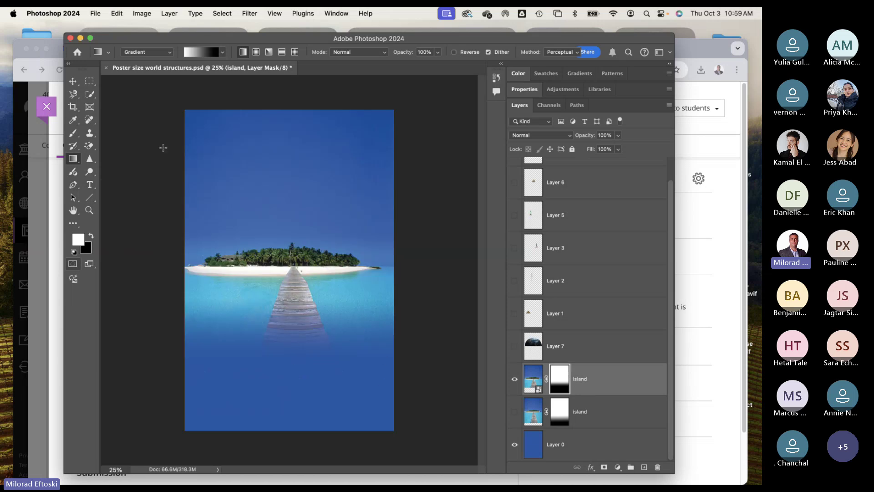
pyautogui.click(73, 81)
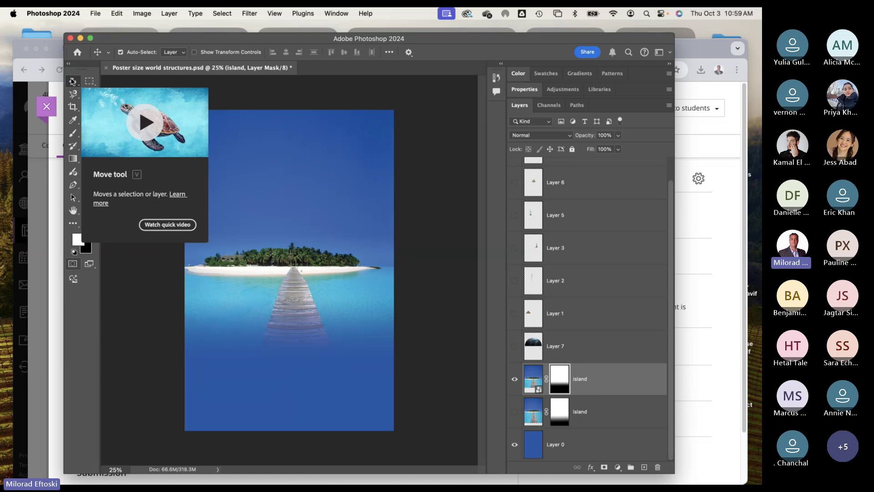
# Step: Switch to Chrome's Movie Poster Project page, shift its window slightly, and return to the island layer in Photoshop
pyautogui.click(710, 455)
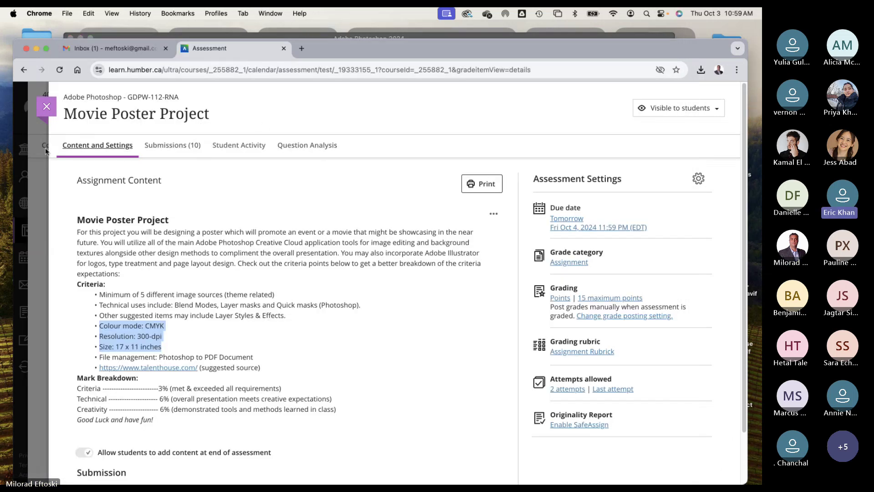
pyautogui.moveTo(346, 49); pyautogui.dragTo(342, 69)
pyautogui.click(283, 36)
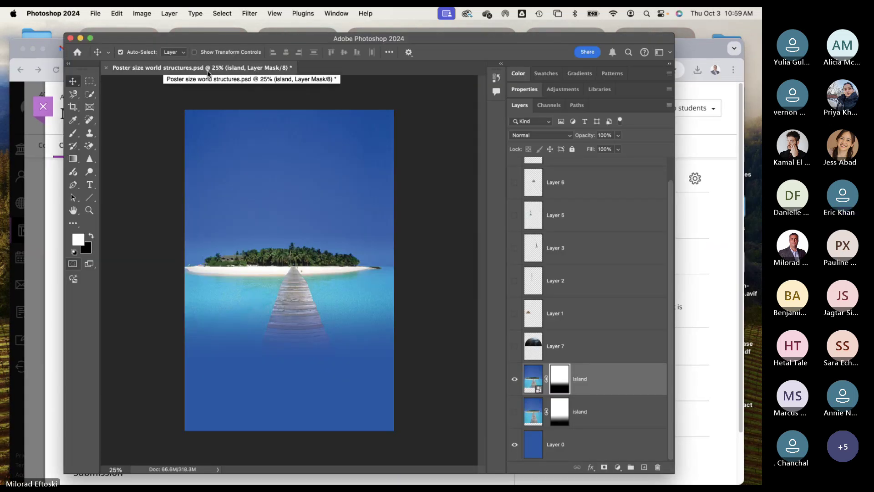
pyautogui.click(233, 112)
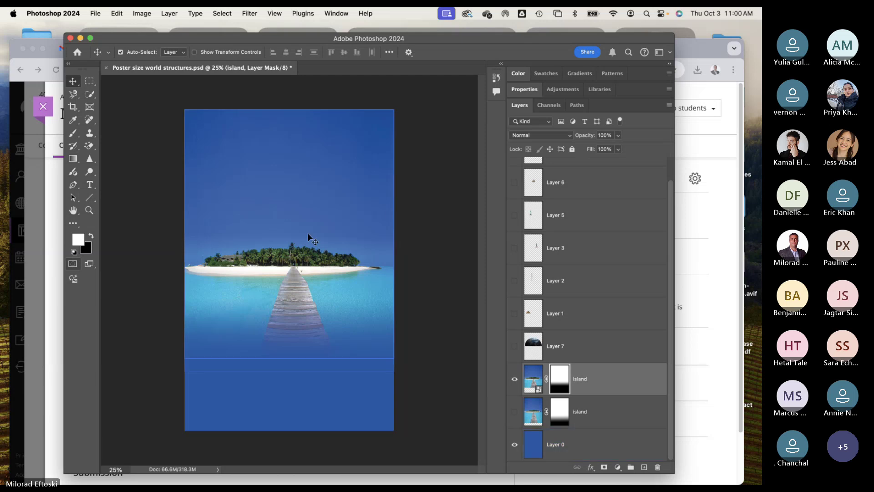
# Step: Show the globe on Layer 7 above the island and stretch it slightly upward with Free Transform
pyautogui.click(592, 348)
pyautogui.click(515, 347)
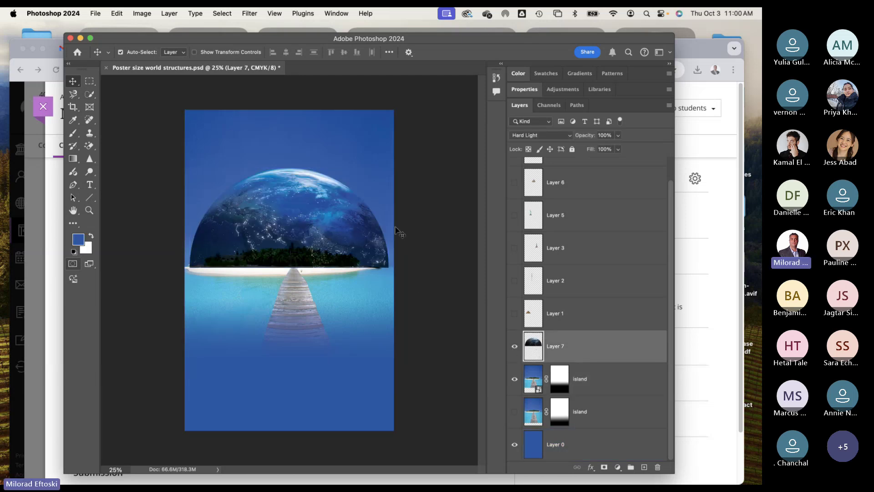
pyautogui.click(89, 81)
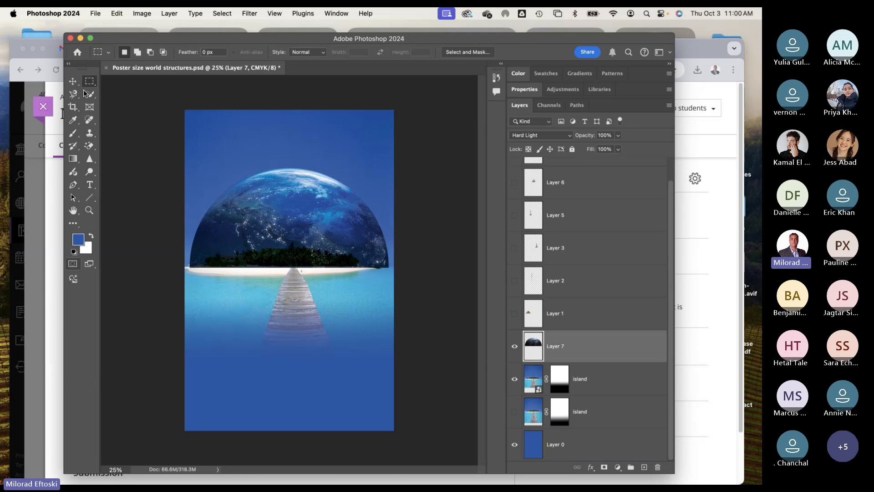
pyautogui.click(73, 82)
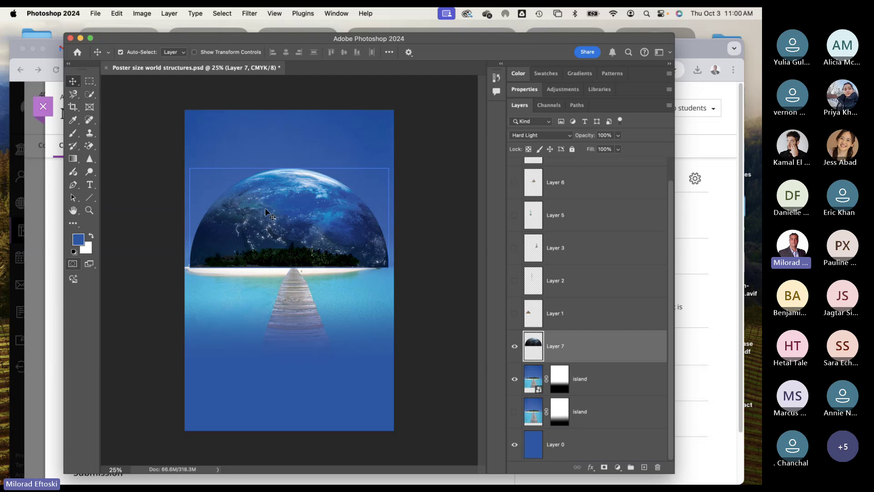
pyautogui.hotkey('ctrl', 't')
pyautogui.moveTo(289, 168); pyautogui.dragTo(309, 164)
pyautogui.press('Return')
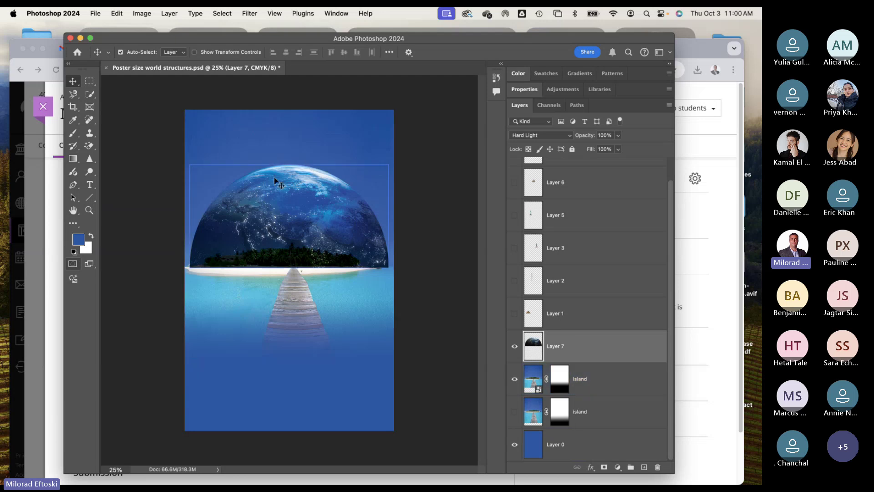
# Step: Select the upper part of the globe with a rectangular marquee, stretch it upward to about 162% height, and deselect
pyautogui.click(90, 81)
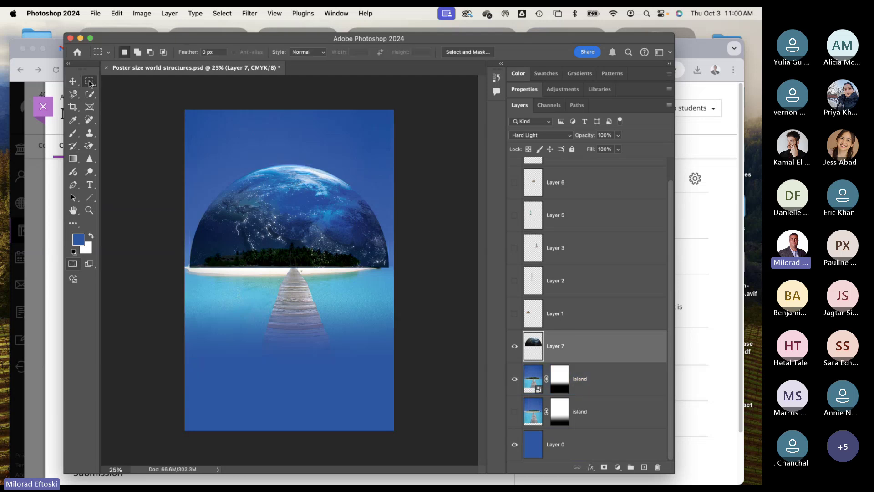
pyautogui.rightClick(90, 82)
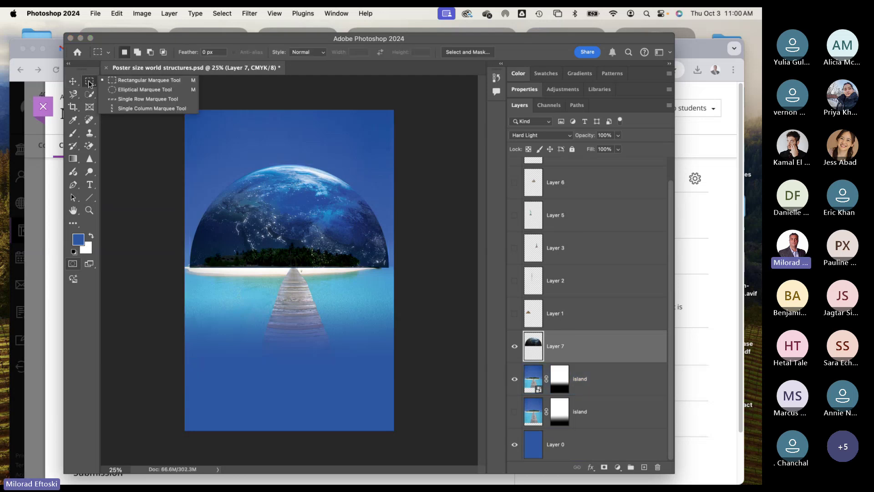
pyautogui.click(152, 82)
pyautogui.moveTo(204, 139); pyautogui.dragTo(374, 233)
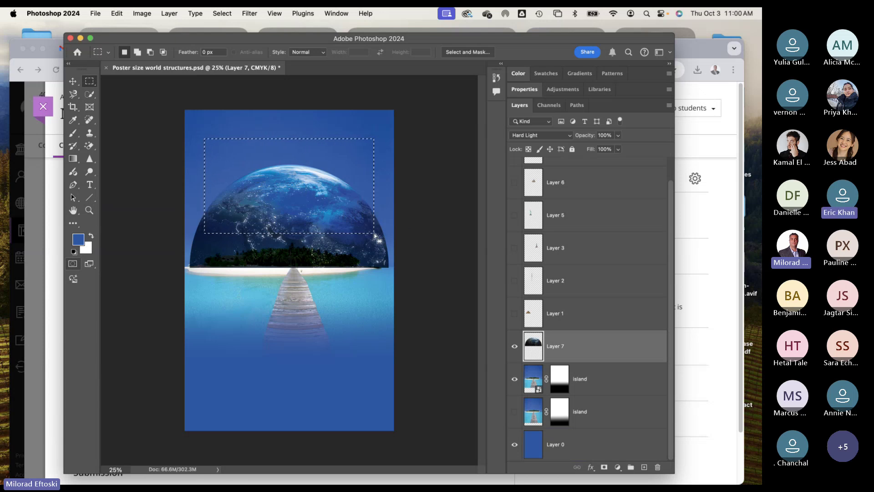
pyautogui.press('super+t')
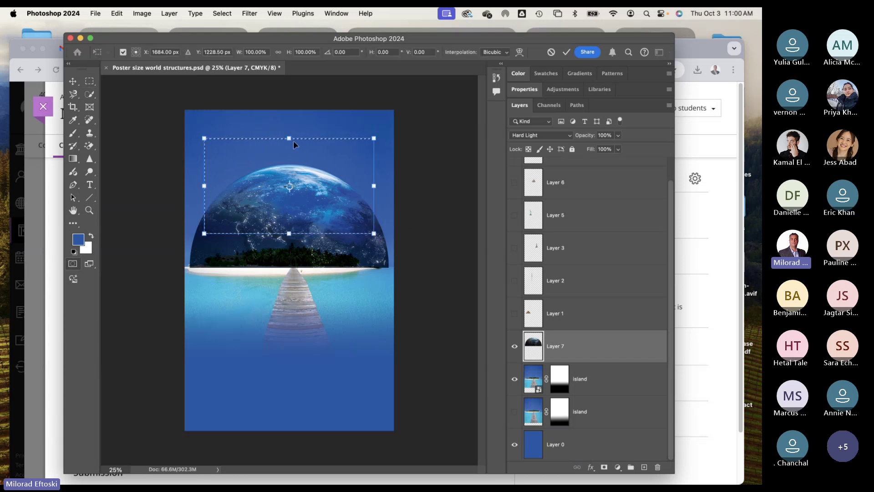
pyautogui.moveTo(289, 138); pyautogui.dragTo(306, 79)
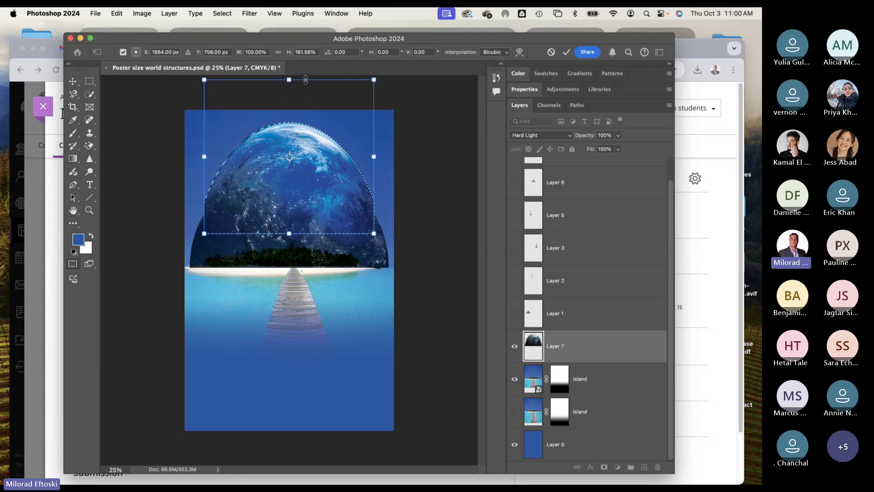
pyautogui.press('Return')
pyautogui.press('super+d')
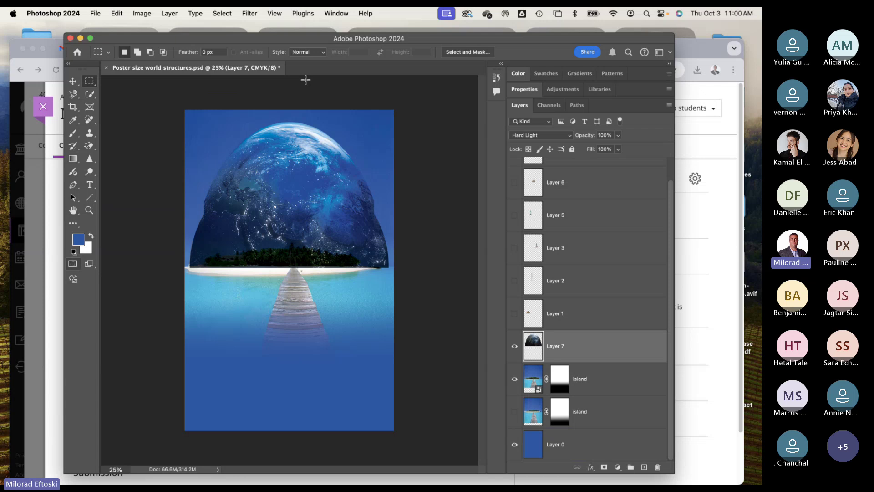
# Step: Undo the stretch of the globe's upper part and clear the marquee selection
pyautogui.press('super+z')
pyautogui.press('super+z')
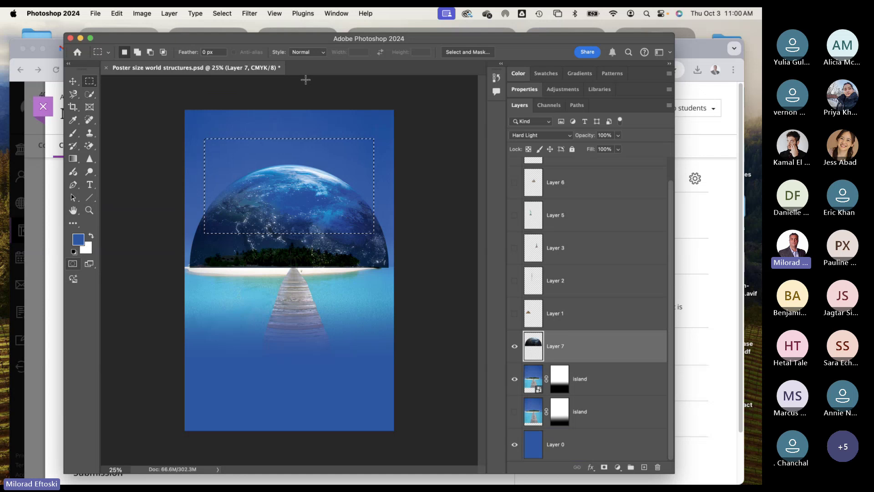
pyautogui.press('super+d')
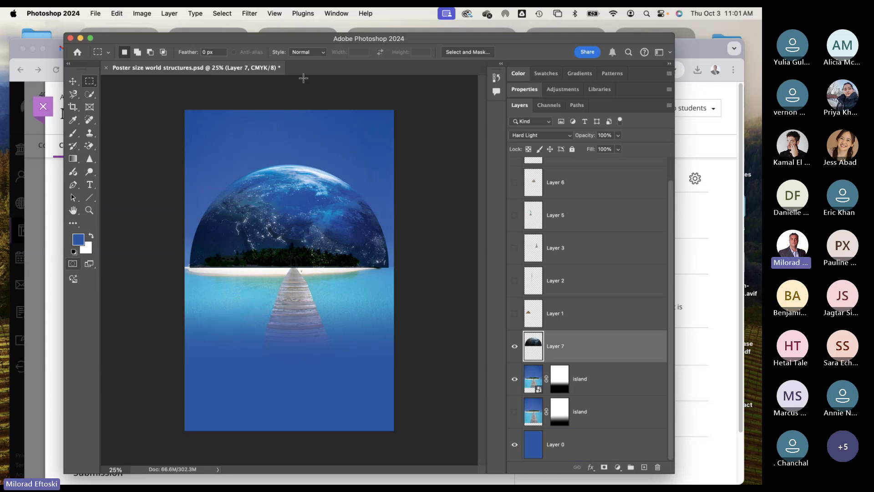
# Step: Close Poster size world structures.psd without saving, minimize Photoshop, and shift Chrome's Movie Poster Project window slightly
pyautogui.click(106, 69)
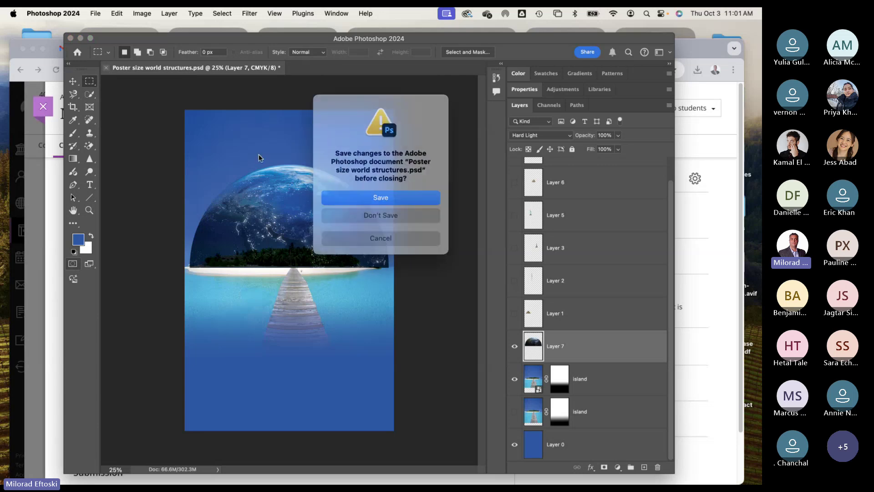
pyautogui.click(357, 216)
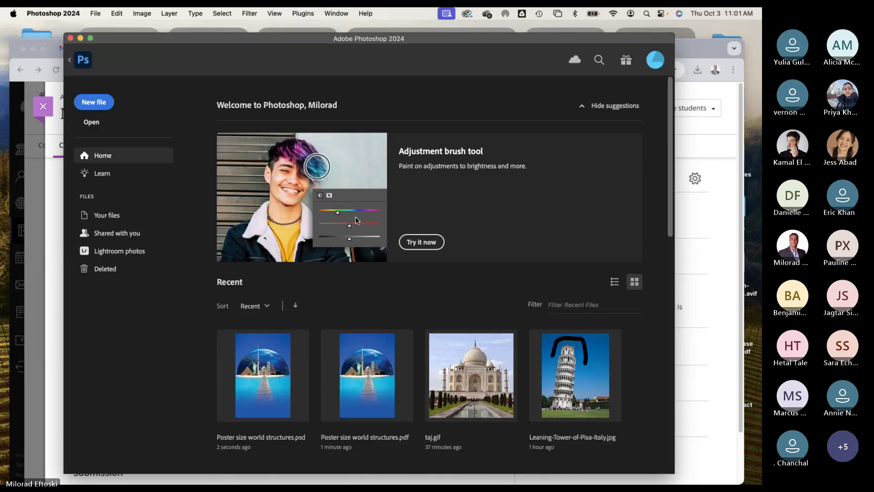
pyautogui.click(80, 38)
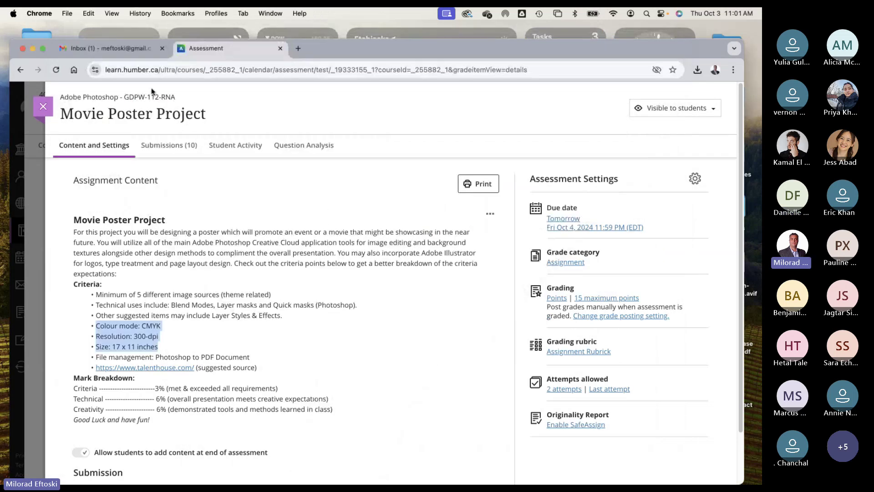
pyautogui.moveTo(337, 58); pyautogui.dragTo(334, 49)
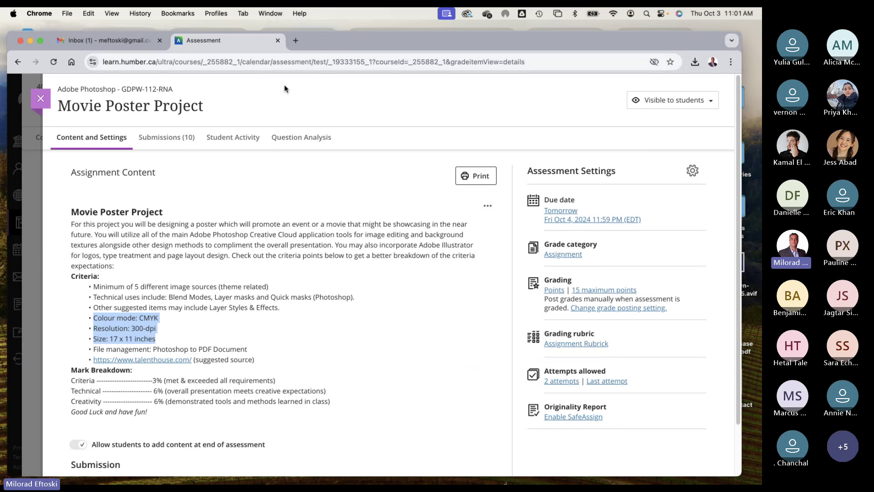
# Step: Switch to Microsoft Teams and bring the General meeting window to the front
pyautogui.moveTo(424, 482)
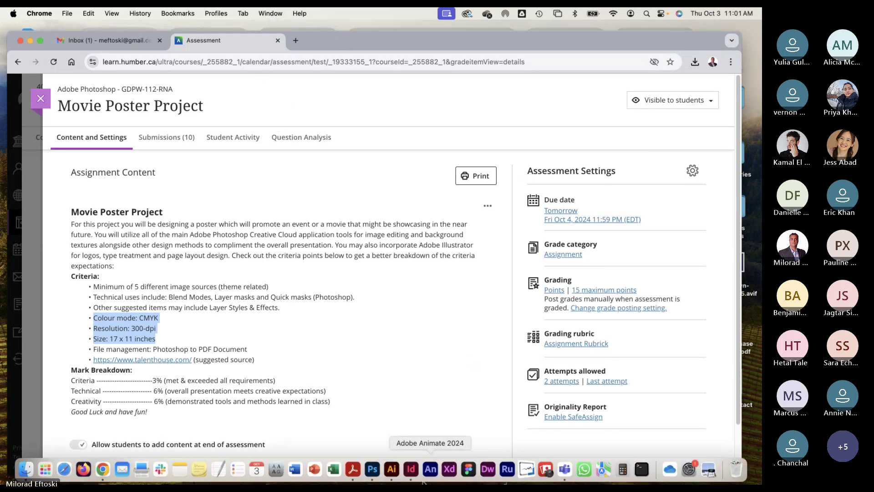
pyautogui.click(564, 469)
pyautogui.click(149, 14)
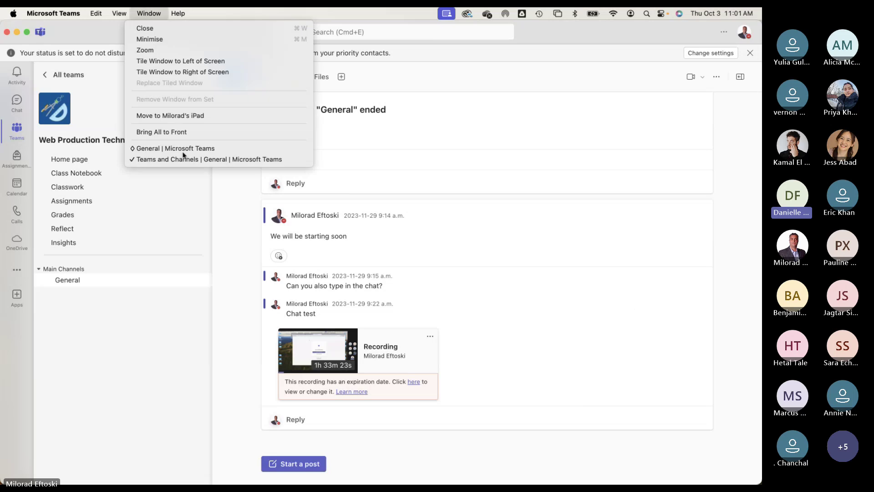
pyautogui.click(181, 148)
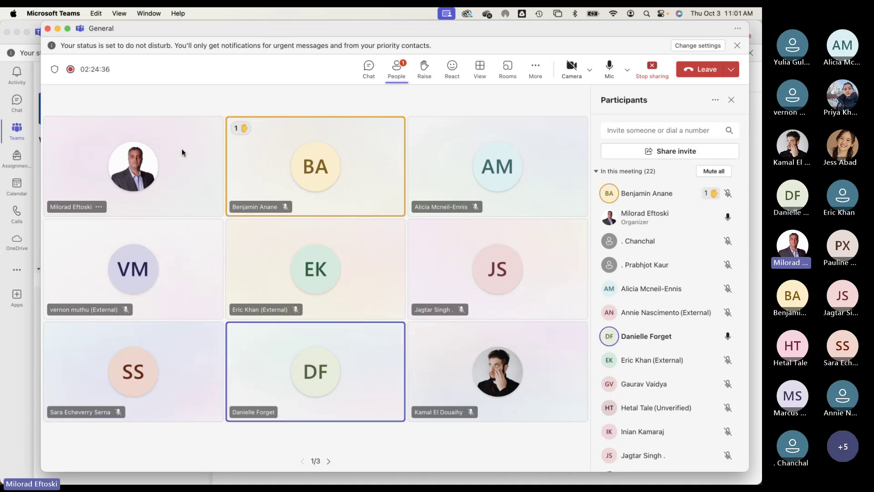
# Step: Switch to Illustrator, select the WORLD title in Poster-Ready.pdf, apply Create Outlines, and deselect
pyautogui.moveTo(238, 469)
pyautogui.click(391, 469)
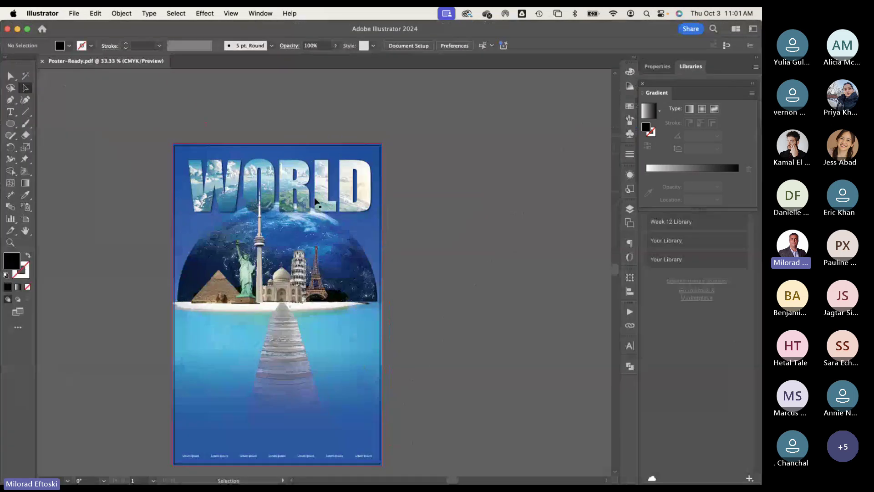
pyautogui.click(250, 187)
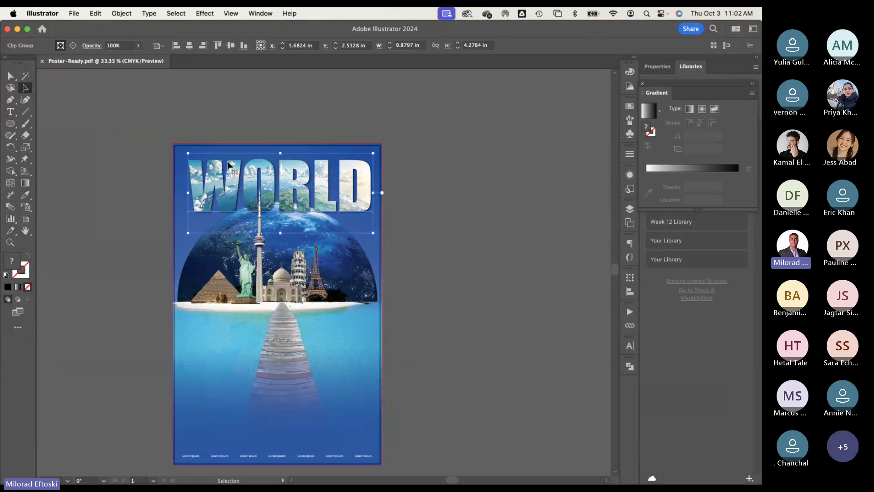
pyautogui.click(148, 13)
pyautogui.click(196, 198)
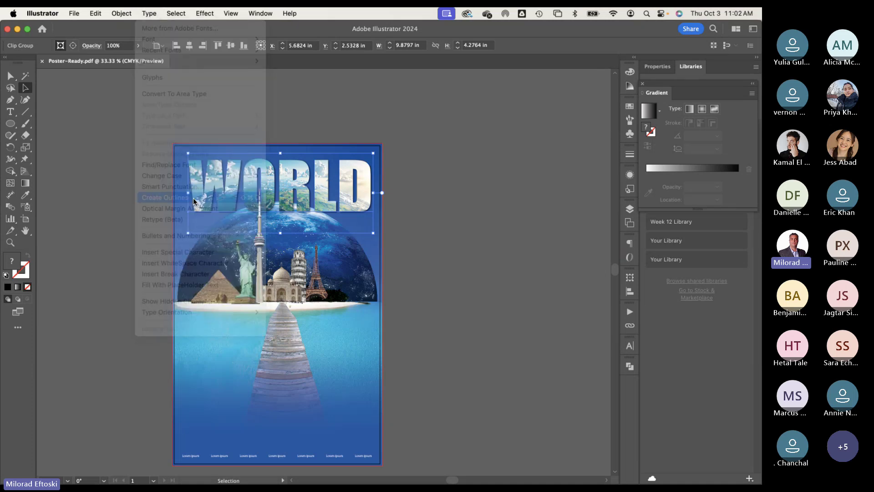
pyautogui.click(150, 187)
# Step: Extend the left leg of the W in WORLD by moving its bottom anchor points downward
pyautogui.click(10, 75)
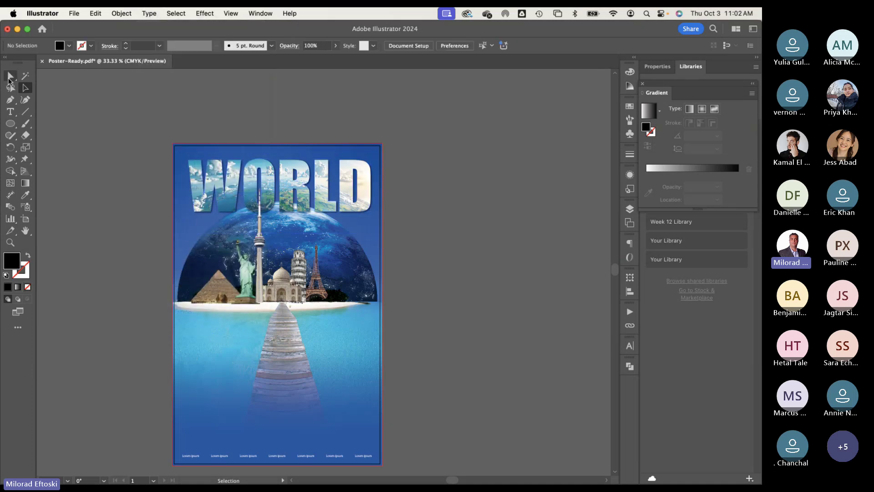
pyautogui.scroll(2, 217, 232)
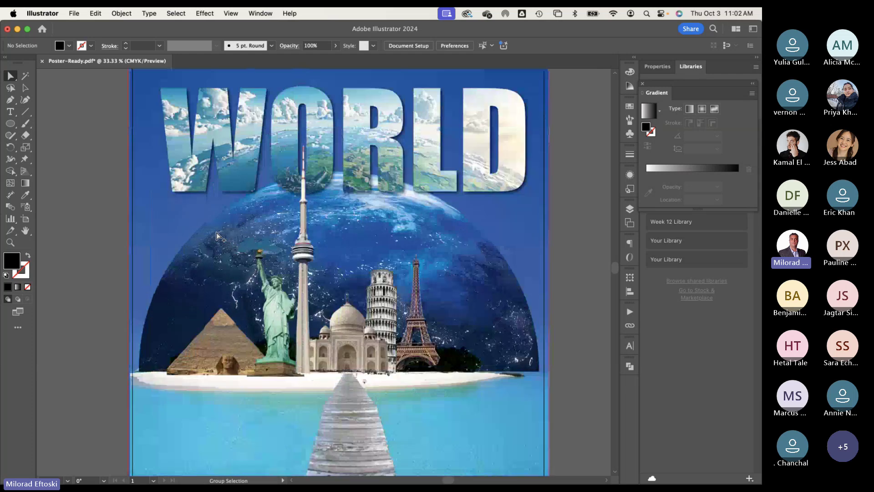
pyautogui.moveTo(201, 226); pyautogui.dragTo(198, 264)
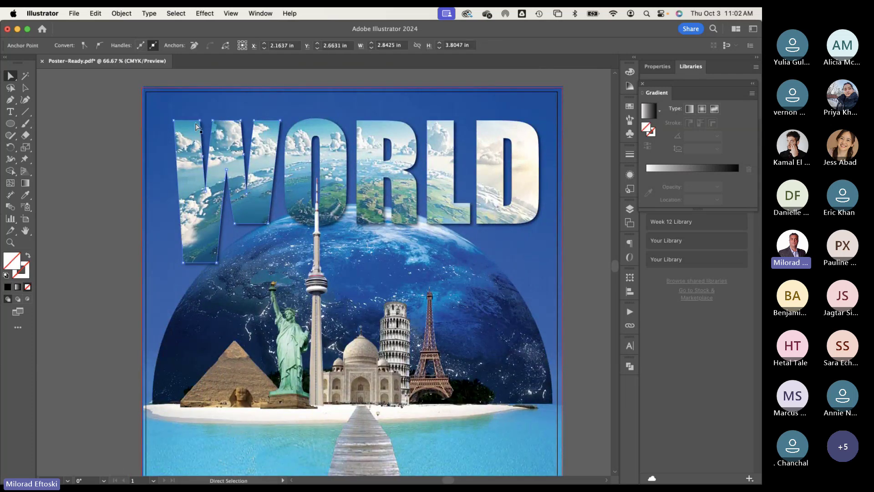
# Step: Raise the top anchor points of the W's left stroke above the other letters, deselect, and show the whole poster
pyautogui.click(180, 124)
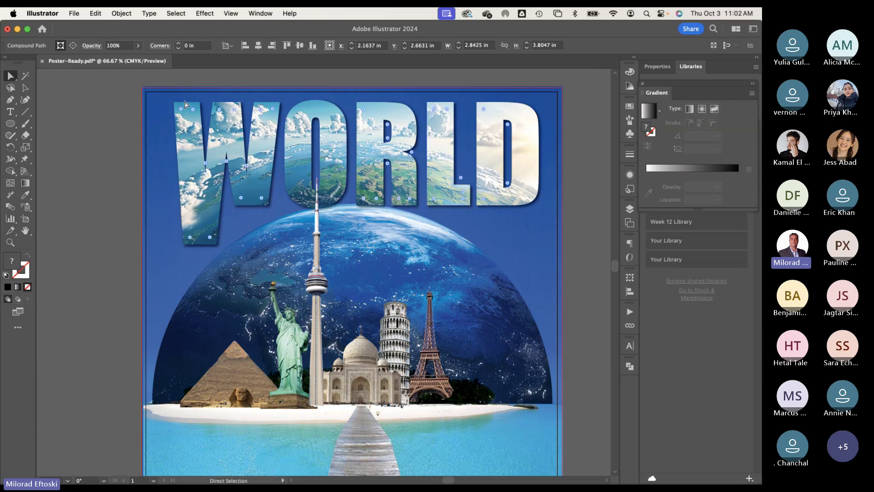
pyautogui.click(184, 119)
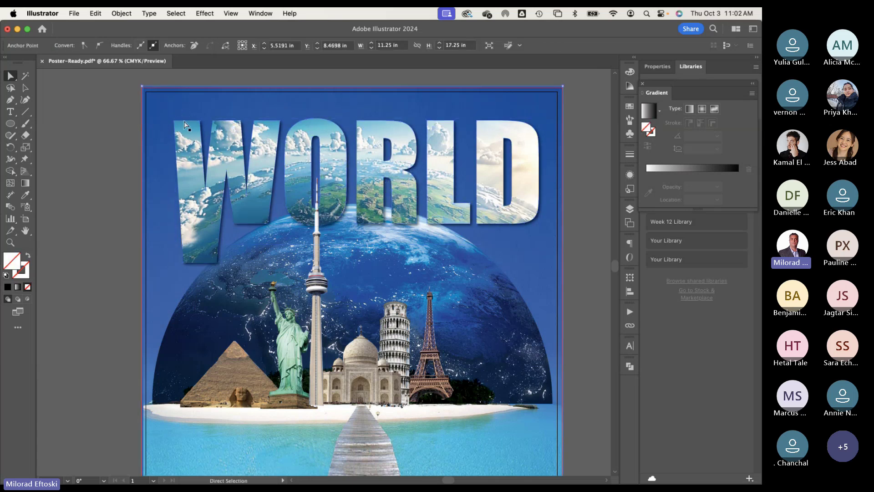
pyautogui.moveTo(184, 115); pyautogui.dragTo(184, 102)
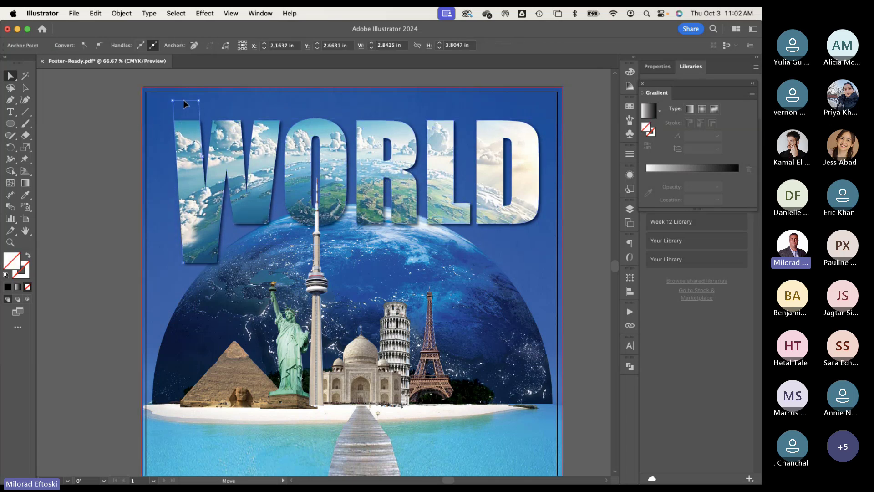
pyautogui.click(134, 125)
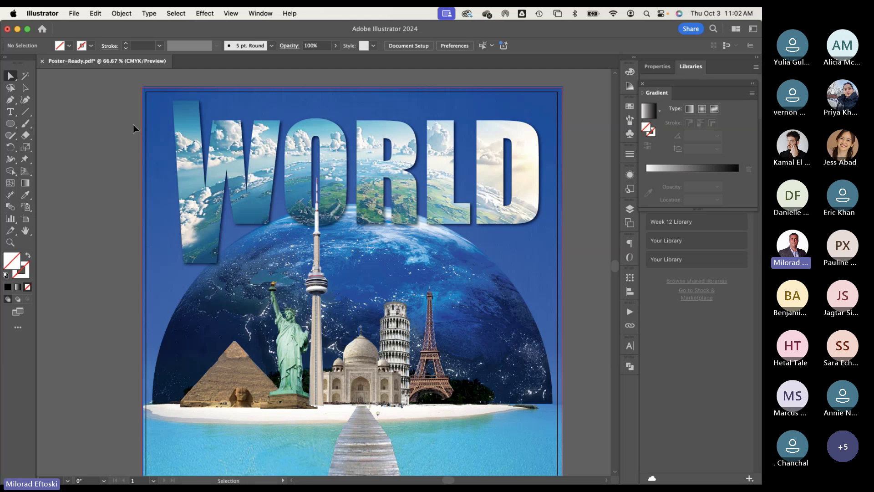
pyautogui.press('super+minus')
pyautogui.press('super+minus')
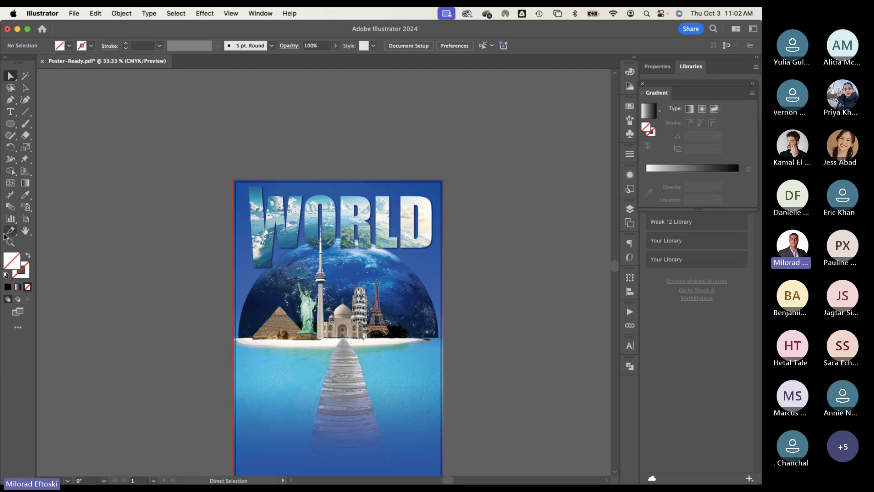
pyautogui.click(26, 230)
pyautogui.scroll(-3, 187, 218)
pyautogui.hscroll(3, 187, 219)
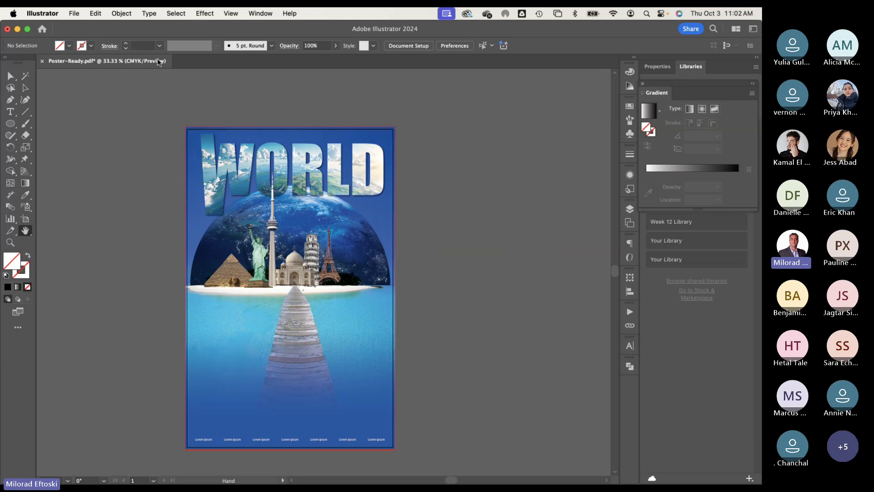
# Step: Minimize Illustrator, close its floating Gradient panel, and minimize both Teams windows to return to Chrome's Movie Poster Project page
pyautogui.click(17, 29)
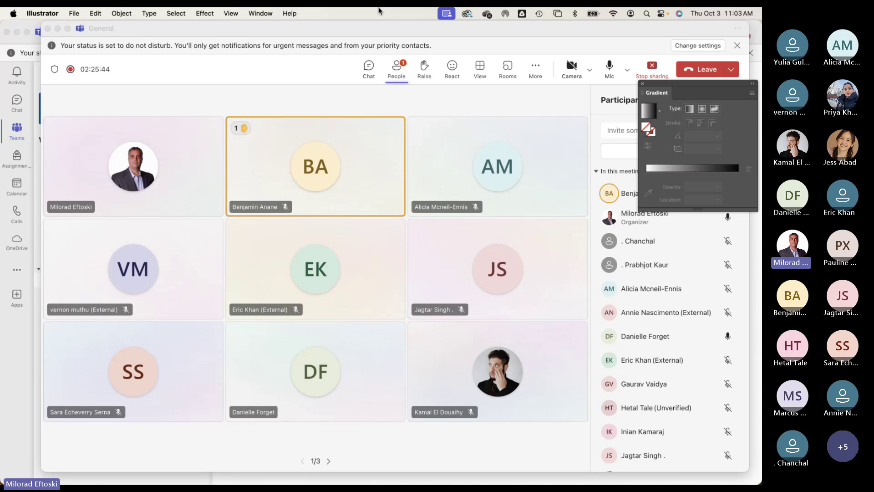
pyautogui.click(643, 84)
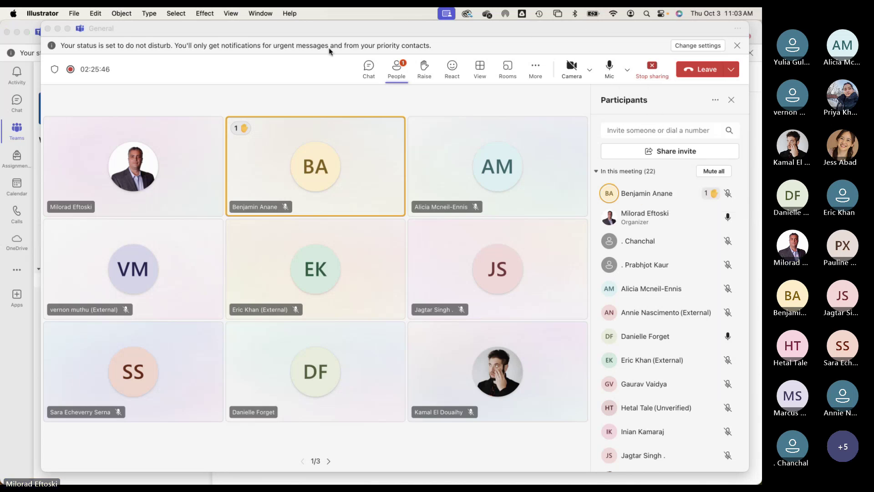
pyautogui.click(57, 29)
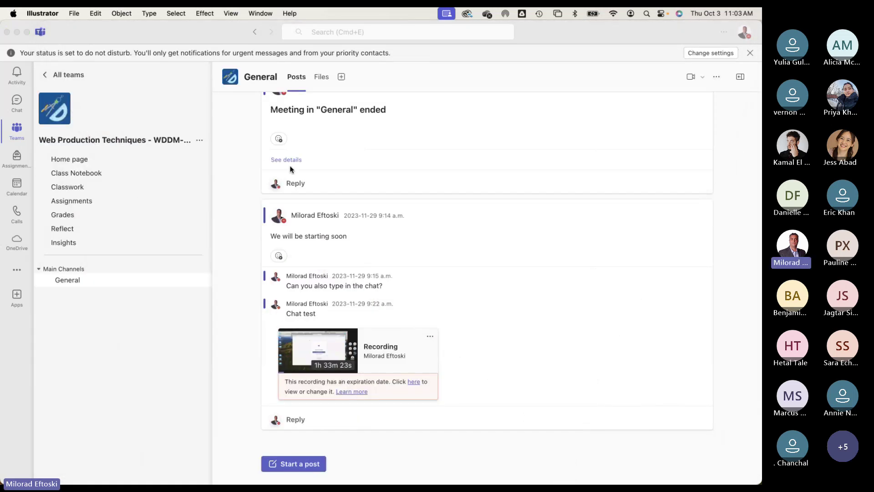
pyautogui.click(17, 32)
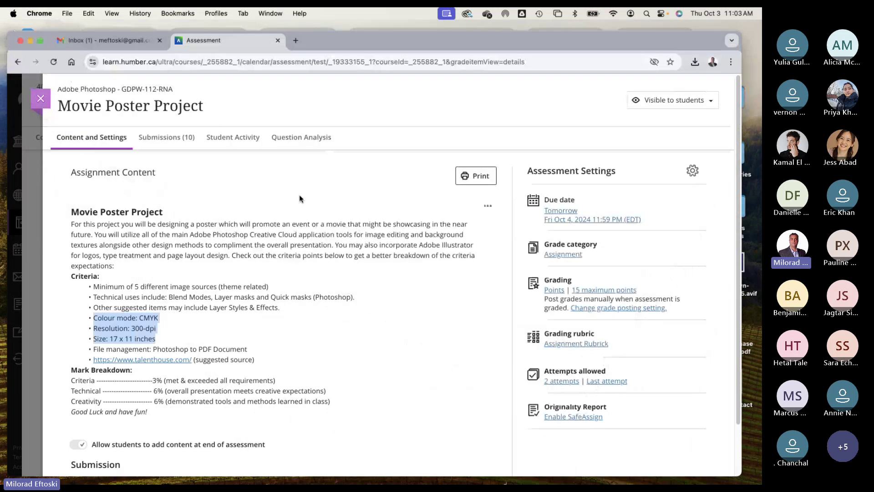
# Step: Clear the highlighted project criteria, minimize Chrome, and shift the buildings Finder window slightly up and left on the desktop
pyautogui.click(251, 243)
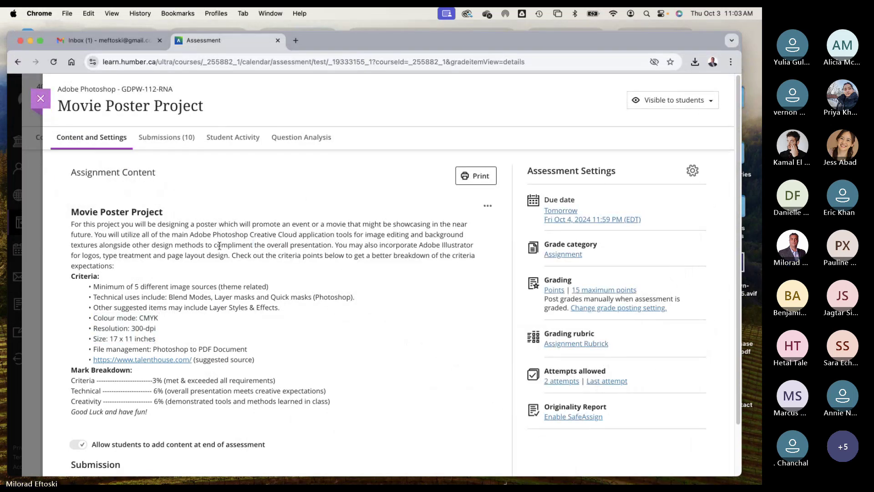
pyautogui.click(32, 41)
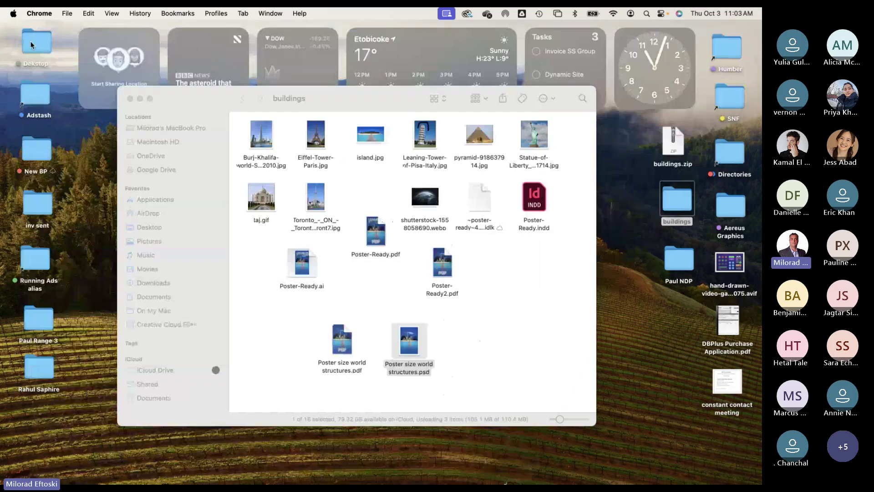
pyautogui.click(270, 274)
pyautogui.moveTo(332, 108); pyautogui.dragTo(314, 103)
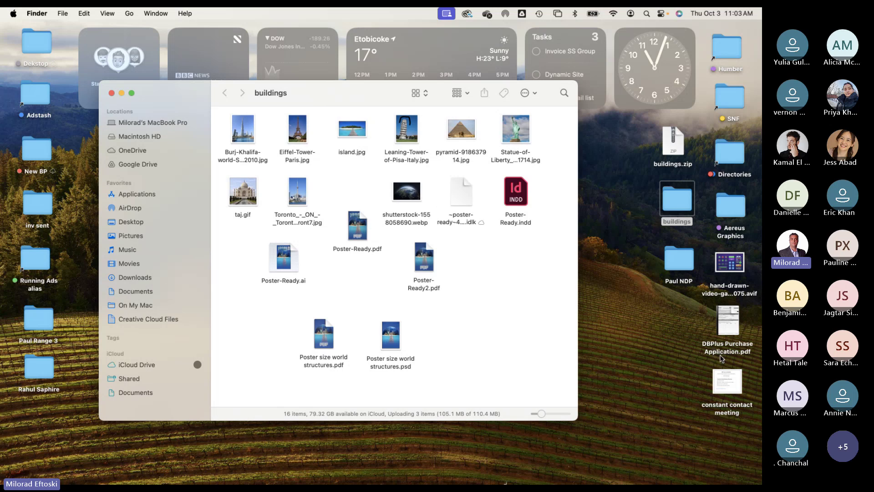
# Step: Move Poster size world structures.pdf and Poster size world structures.psd up near the other poster files in the buildings folder
pyautogui.moveTo(331, 333); pyautogui.dragTo(353, 283)
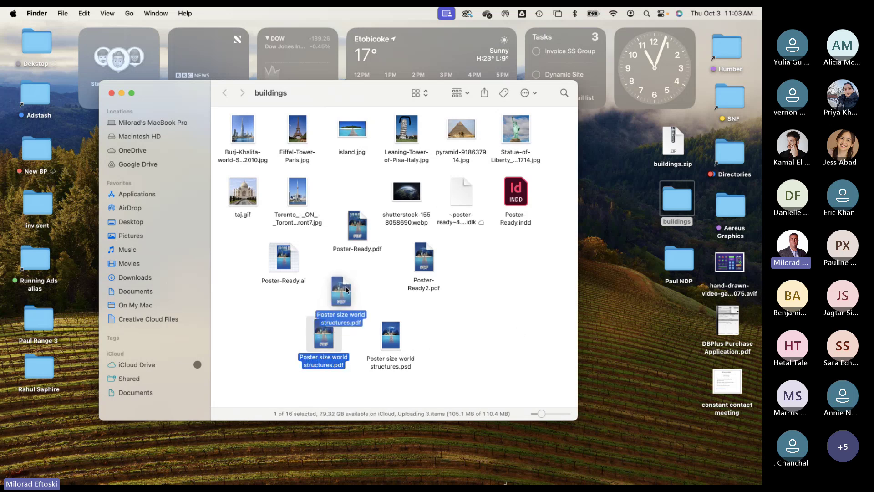
pyautogui.moveTo(399, 330); pyautogui.dragTo(492, 271)
pyautogui.click(488, 352)
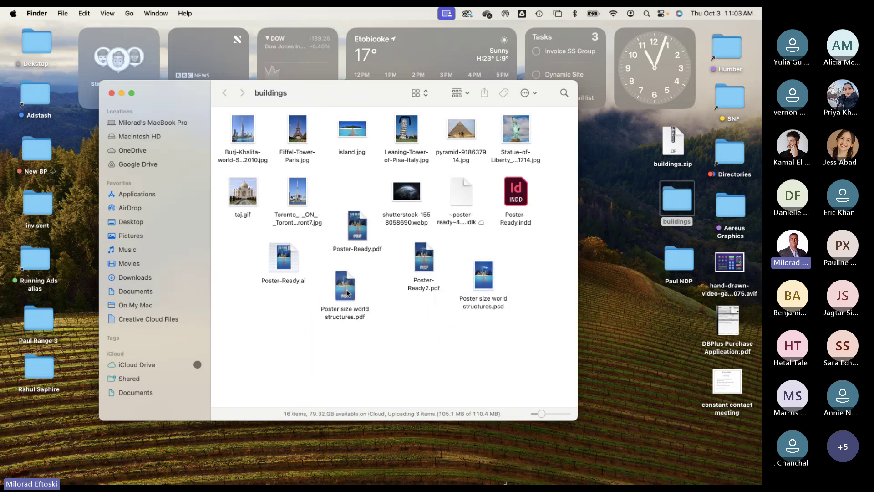
pyautogui.moveTo(347, 291); pyautogui.dragTo(360, 292)
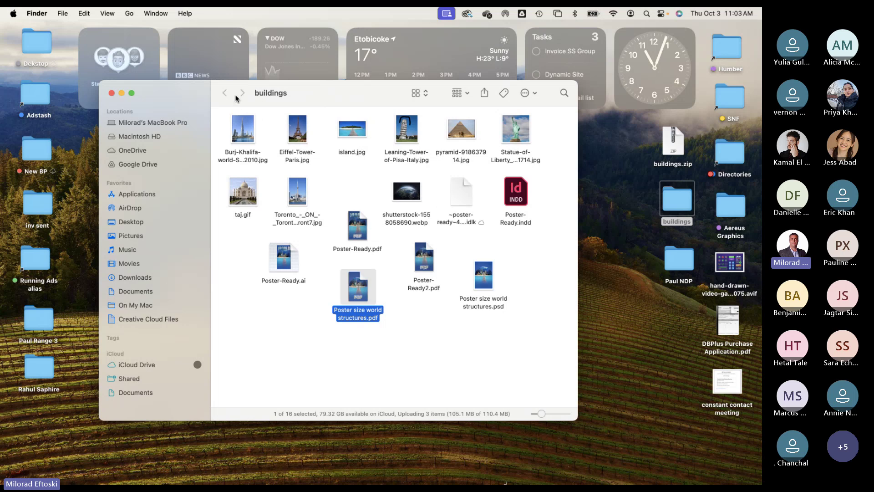
pyautogui.moveTo(220, 124); pyautogui.dragTo(552, 354)
pyautogui.click(537, 363)
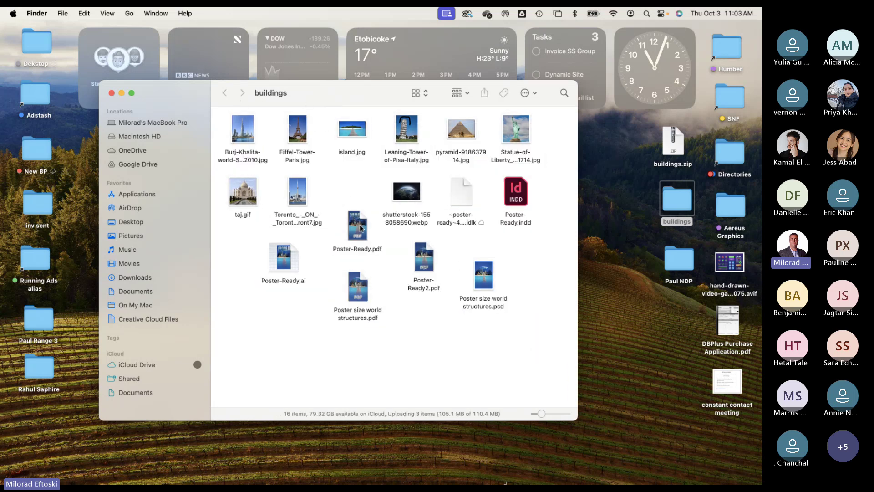
# Step: Nudge Poster-Ready.pdf and both Poster size world structures files slightly upward to tidy the folder layout, then deselect
pyautogui.moveTo(357, 221); pyautogui.dragTo(351, 208)
pyautogui.click(391, 229)
pyautogui.moveTo(357, 284); pyautogui.dragTo(353, 278)
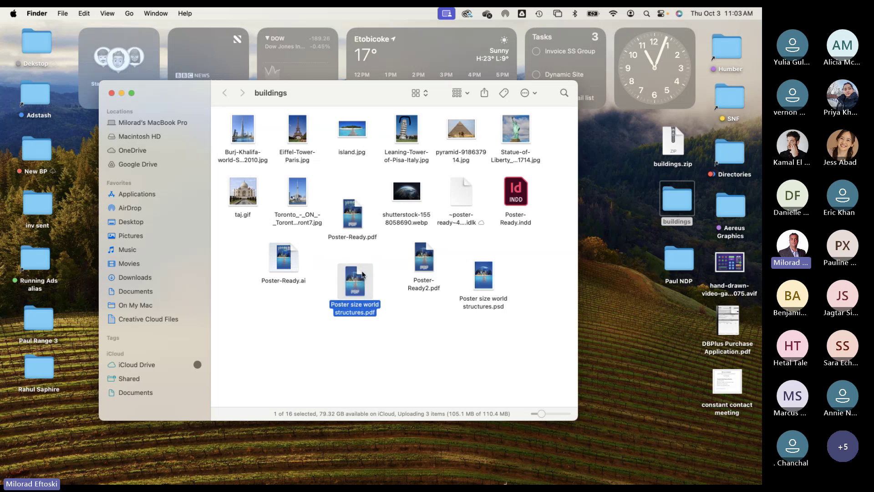
pyautogui.click(379, 266)
pyautogui.moveTo(472, 270); pyautogui.dragTo(478, 262)
pyautogui.click(460, 335)
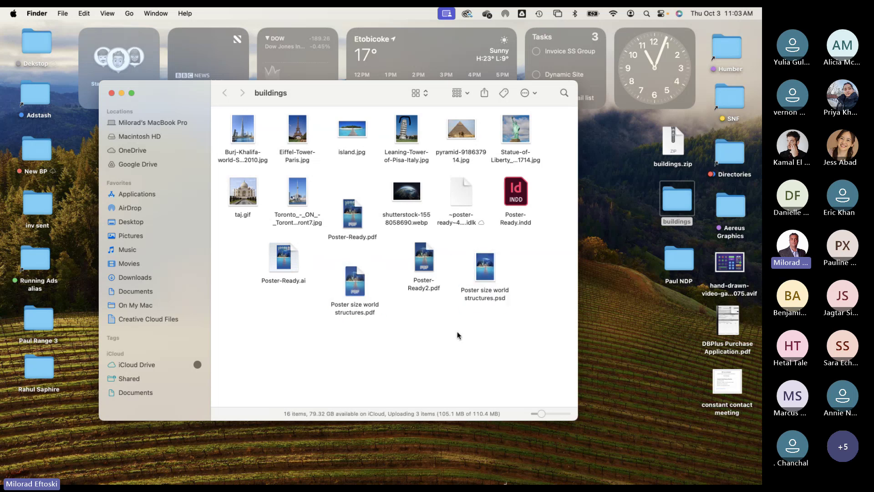
# Step: Switch back to Chrome, close the Movie Poster Project, and expand Class Exercises/Assignments in the Adobe Photoshop course content
pyautogui.moveTo(264, 483)
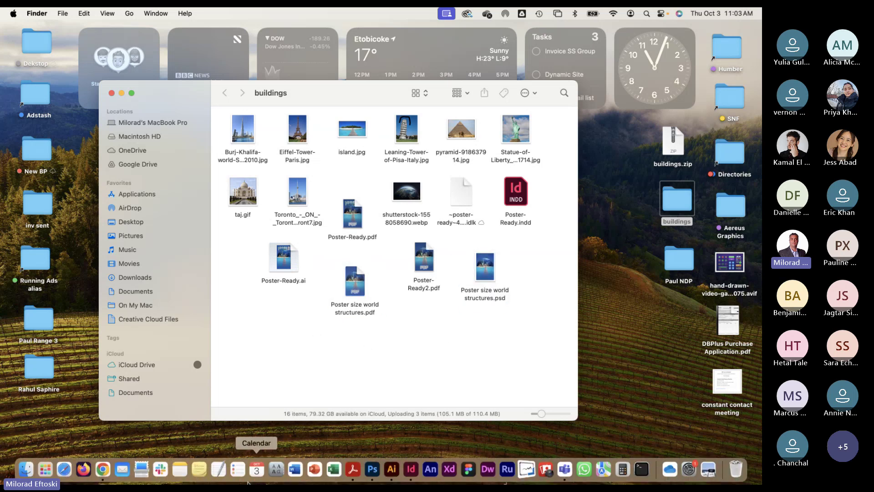
pyautogui.click(102, 469)
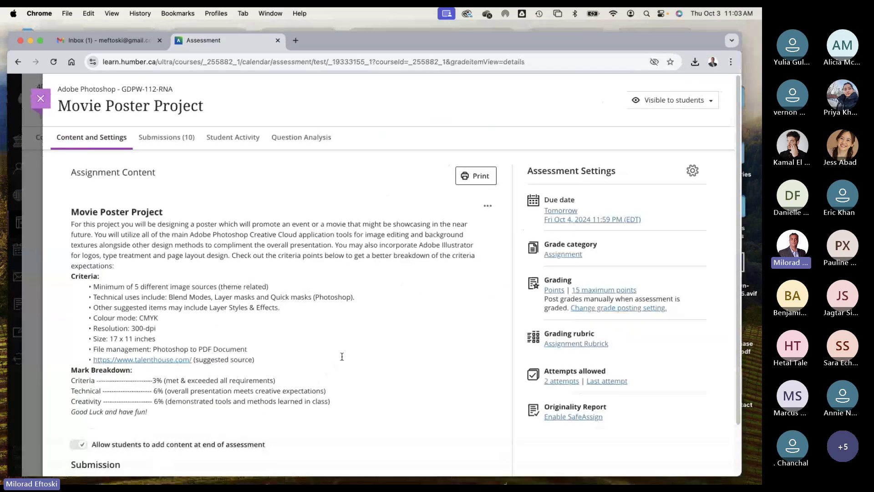
pyautogui.click(40, 98)
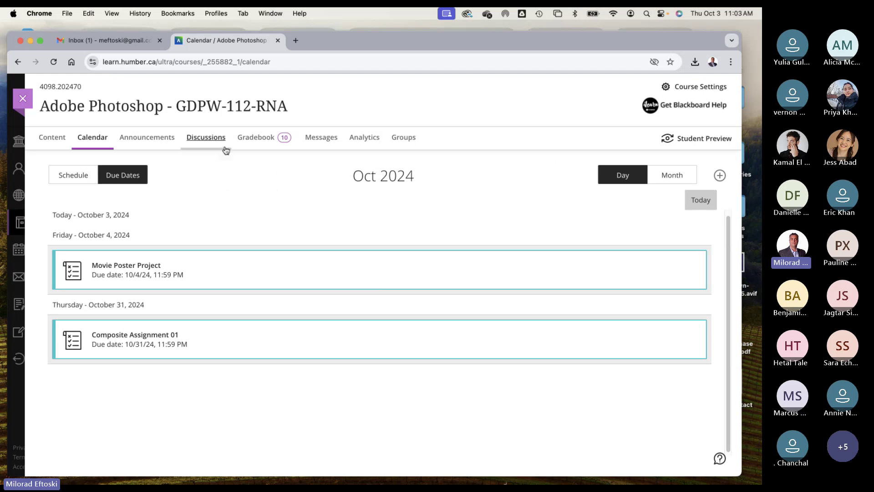
pyautogui.click(51, 138)
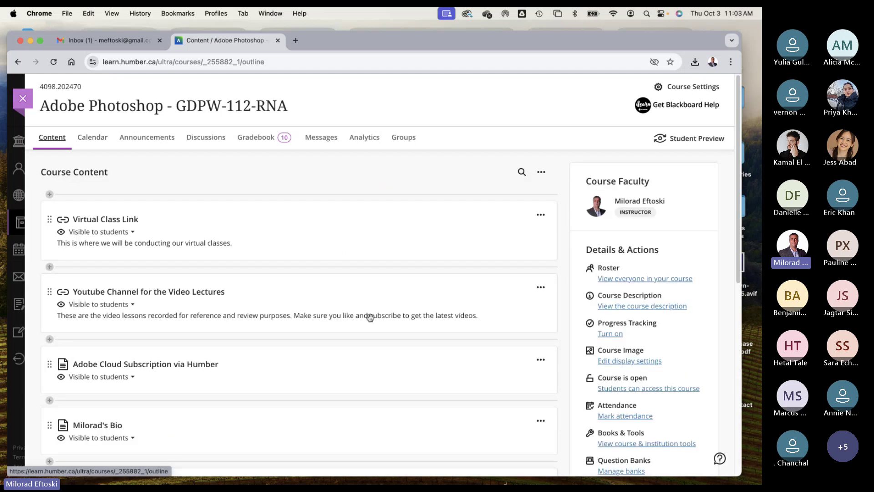
pyautogui.scroll(-8, 353, 316)
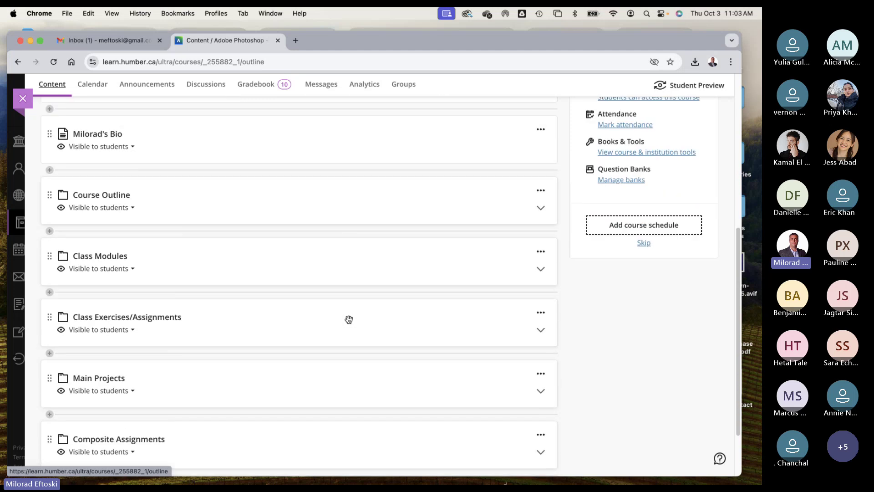
pyautogui.scroll(-1, 348, 318)
pyautogui.click(285, 306)
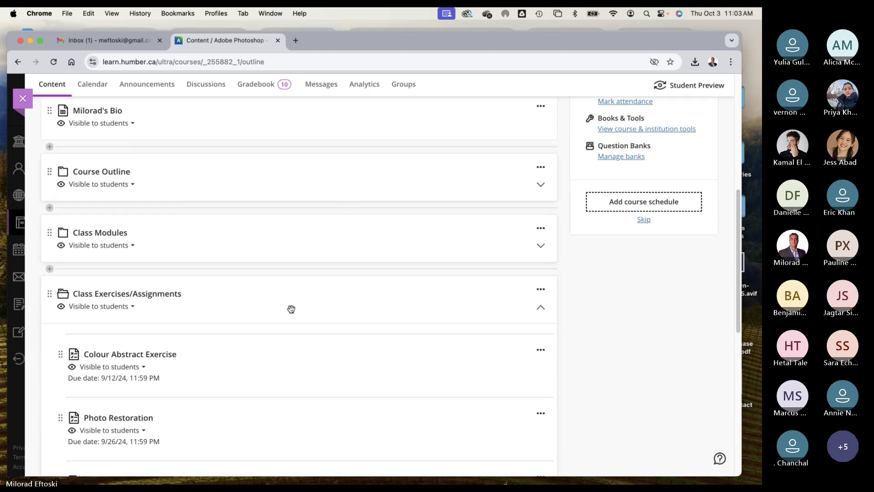
pyautogui.scroll(-3, 292, 309)
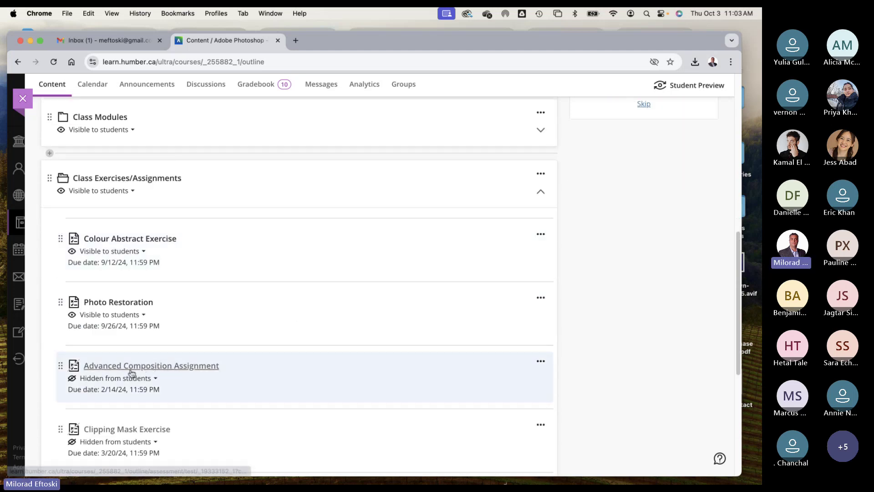
# Step: Make the Advanced Composition Assignment visible to students and open it
pyautogui.click(116, 379)
pyautogui.click(116, 394)
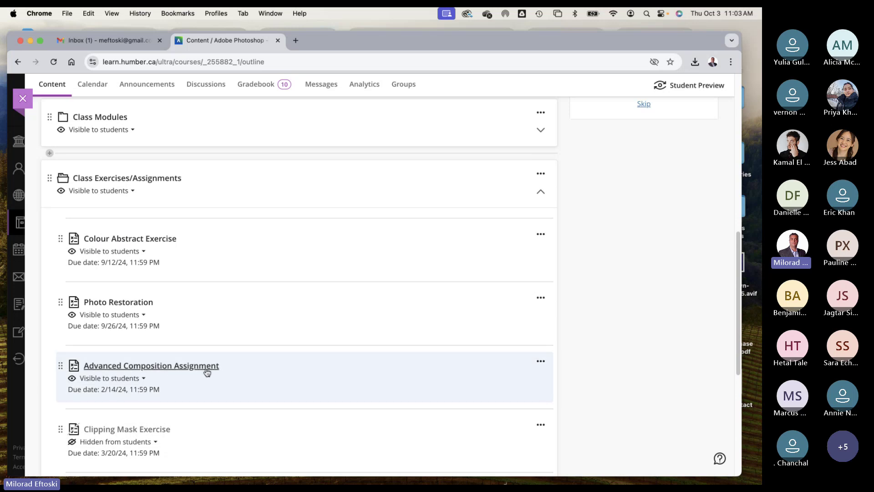
pyautogui.click(244, 376)
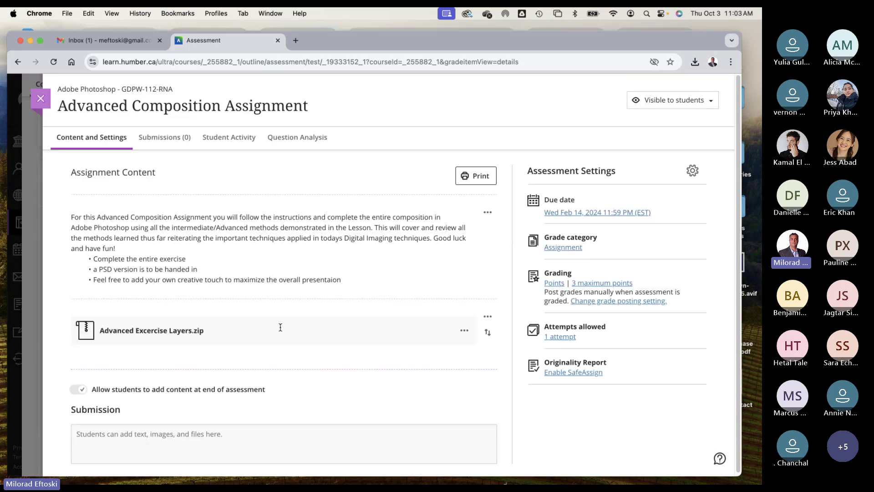
# Step: Set the Advanced Composition Assignment's due date to 10/10/24, save the assessment settings, and confirm the date change
pyautogui.click(584, 211)
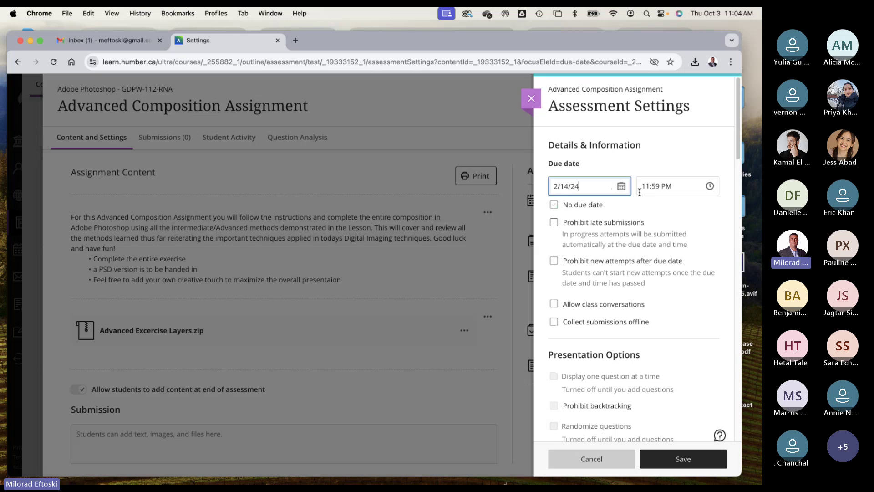
pyautogui.click(621, 186)
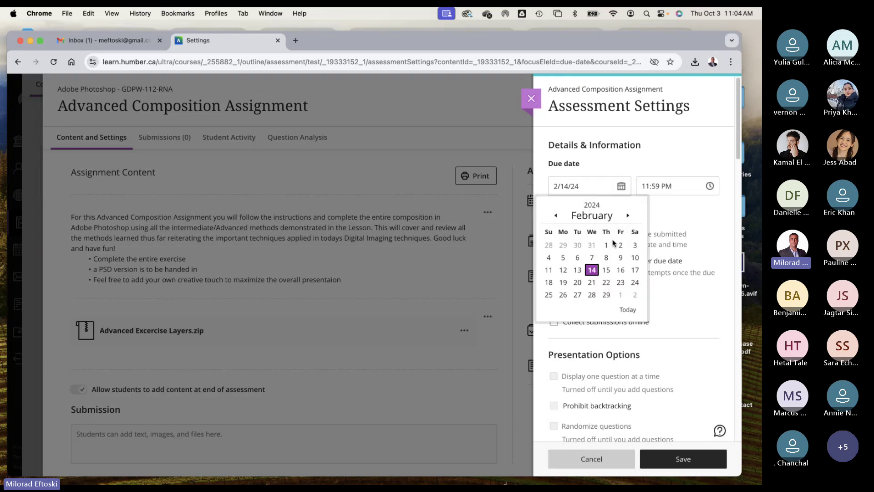
pyautogui.click(628, 216)
pyautogui.click(628, 215)
pyautogui.click(628, 216)
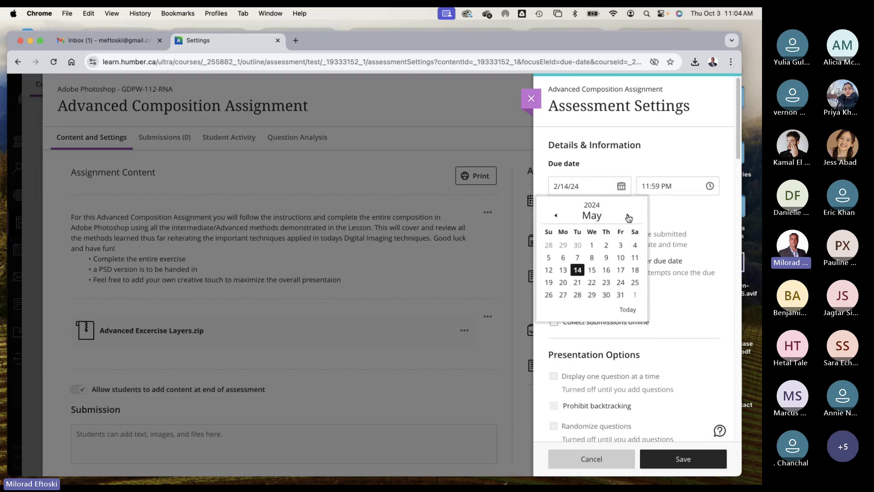
pyautogui.click(628, 216)
pyautogui.click(628, 216)
pyautogui.click(629, 216)
pyautogui.click(628, 216)
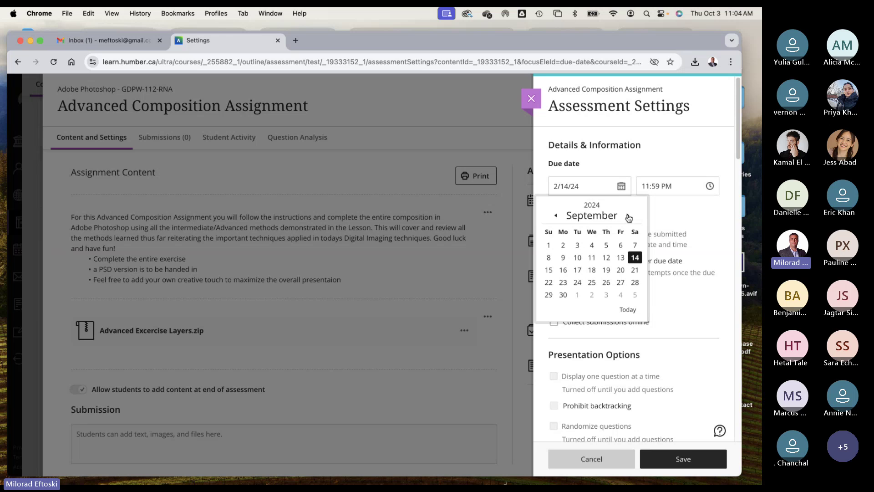
pyautogui.click(628, 216)
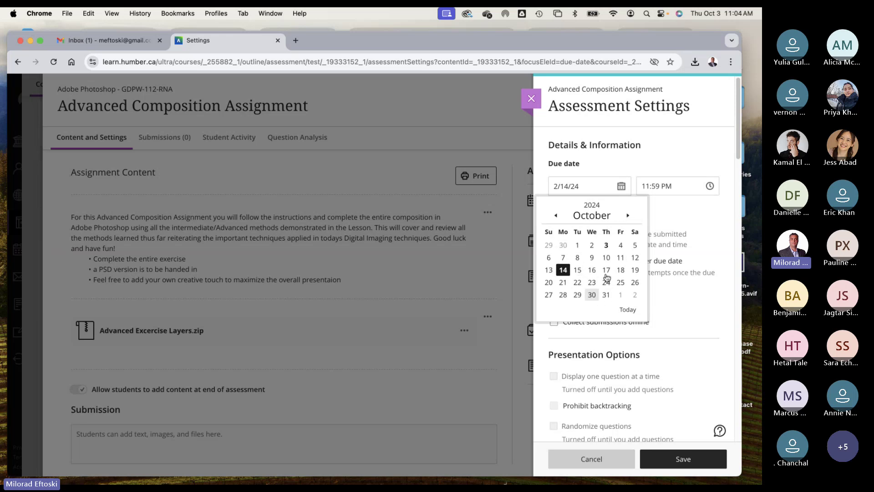
pyautogui.click(607, 258)
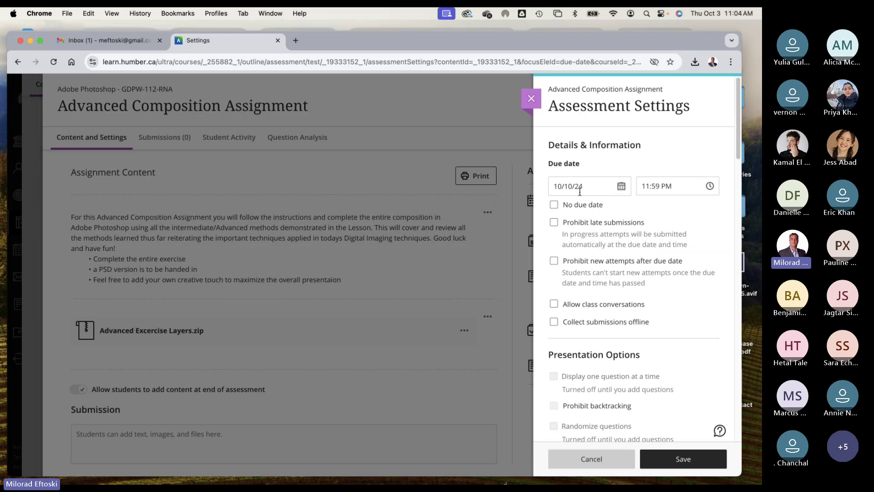
pyautogui.click(593, 189)
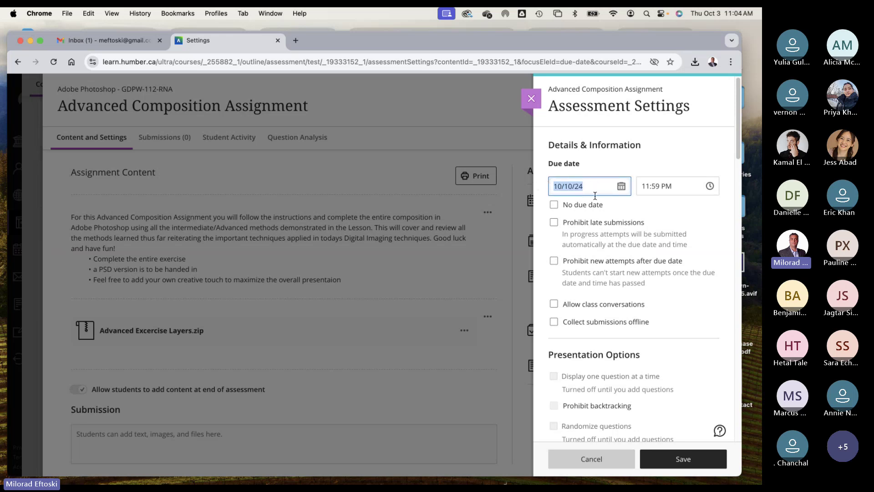
pyautogui.click(674, 460)
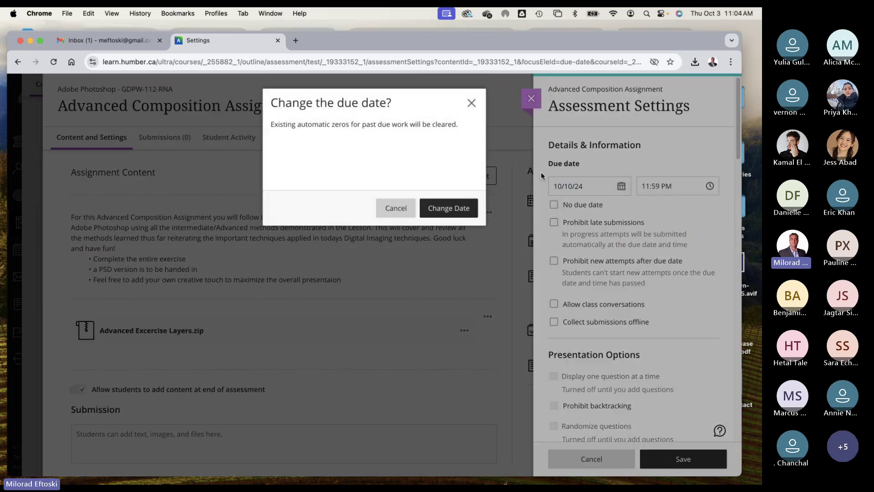
pyautogui.click(447, 208)
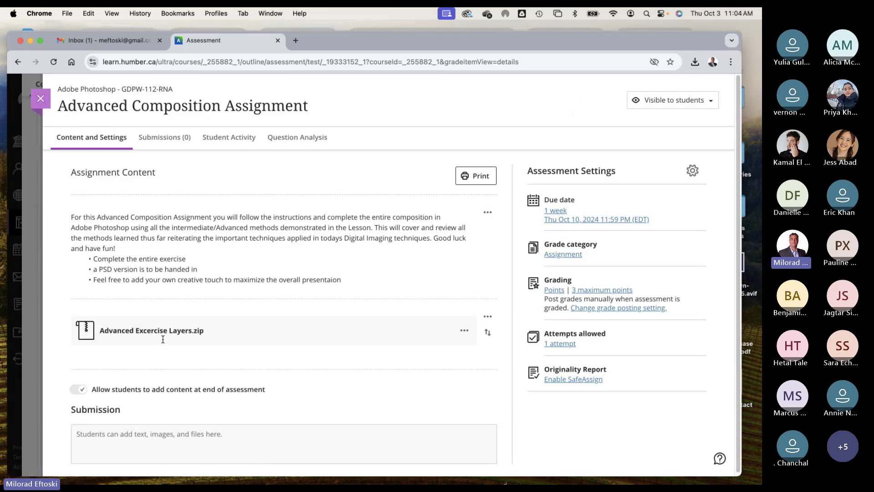
# Step: Download the assignment's Advanced Excercise Layers.zip attachment to the desktop
pyautogui.click(464, 330)
pyautogui.click(447, 353)
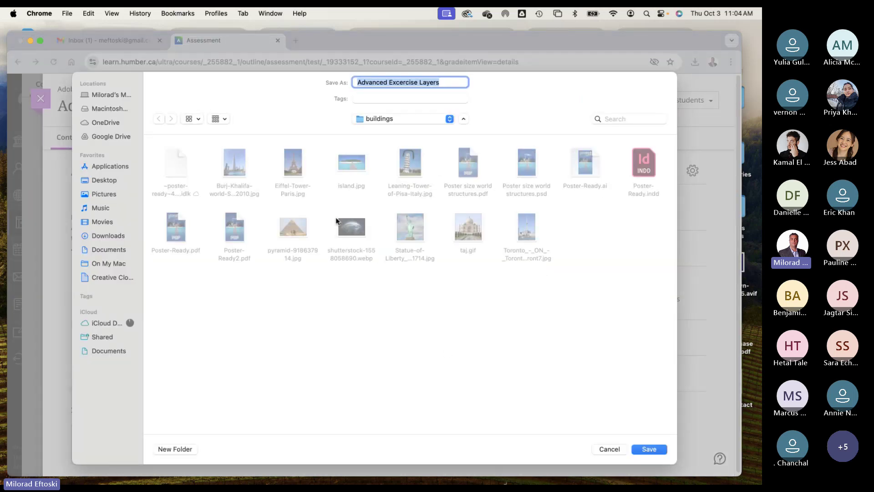
pyautogui.press('super+shift+d')
pyautogui.click(647, 449)
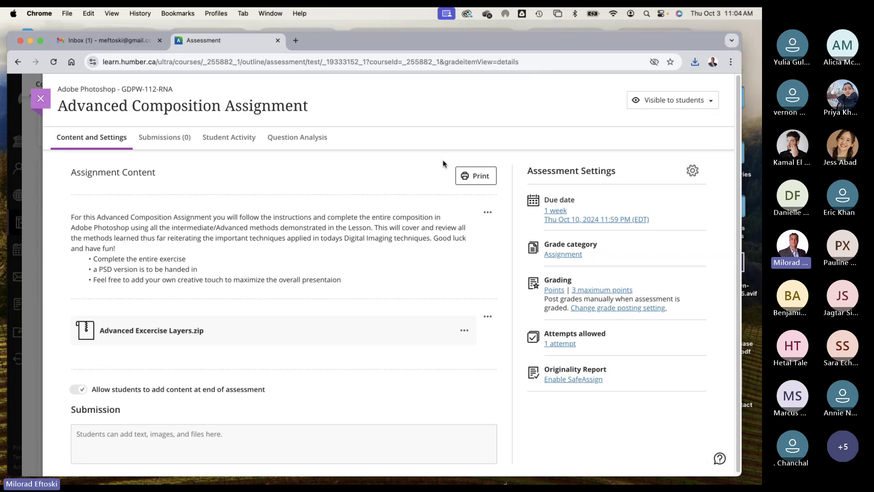
# Step: Check the desktop for the downloaded Advanced Excercise Layers.zip, and return to Chrome
pyautogui.click(30, 41)
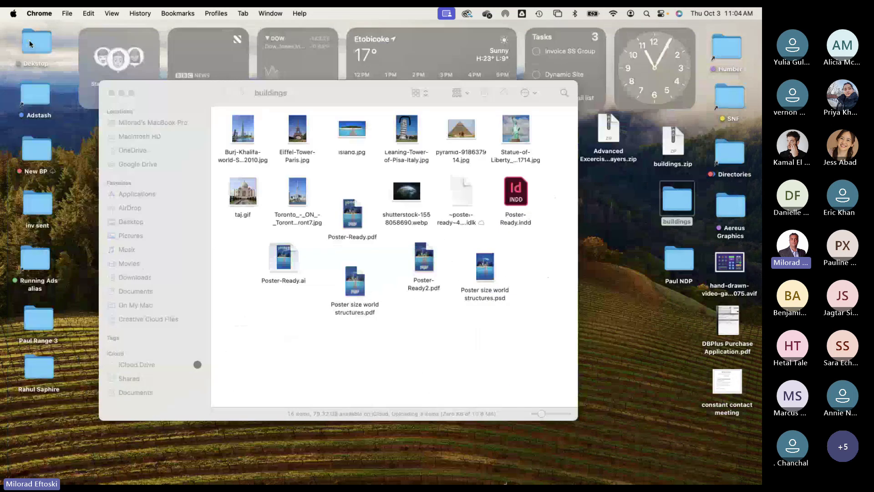
pyautogui.moveTo(335, 482)
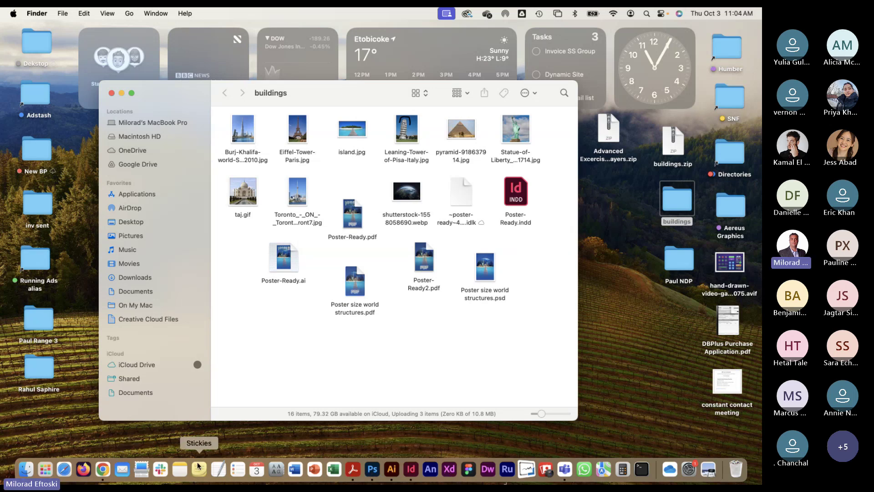
pyautogui.click(107, 471)
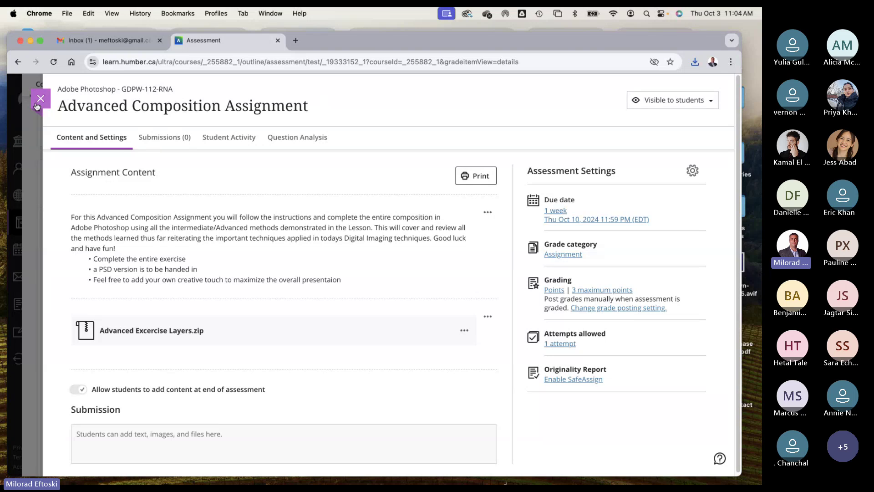
# Step: Close the Advanced Composition Assignment and collapse the Class Exercises/Assignments folder in the course content
pyautogui.click(40, 99)
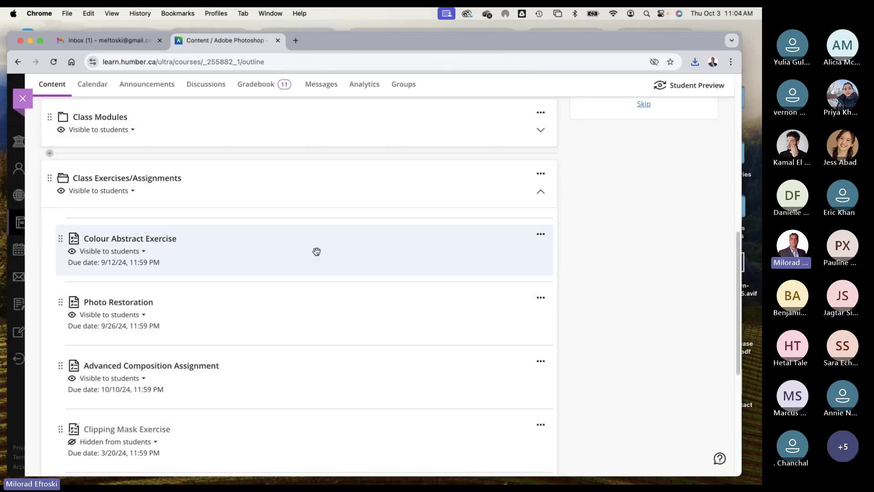
pyautogui.click(322, 184)
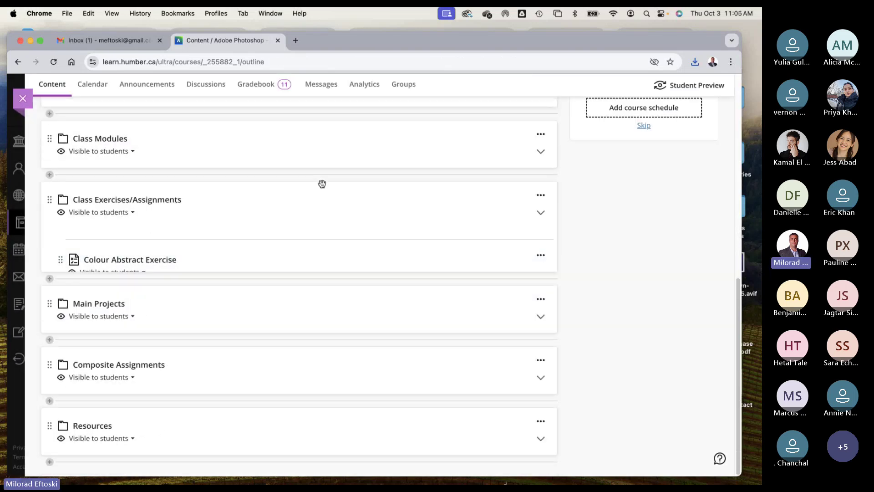
pyautogui.scroll(5, 323, 262)
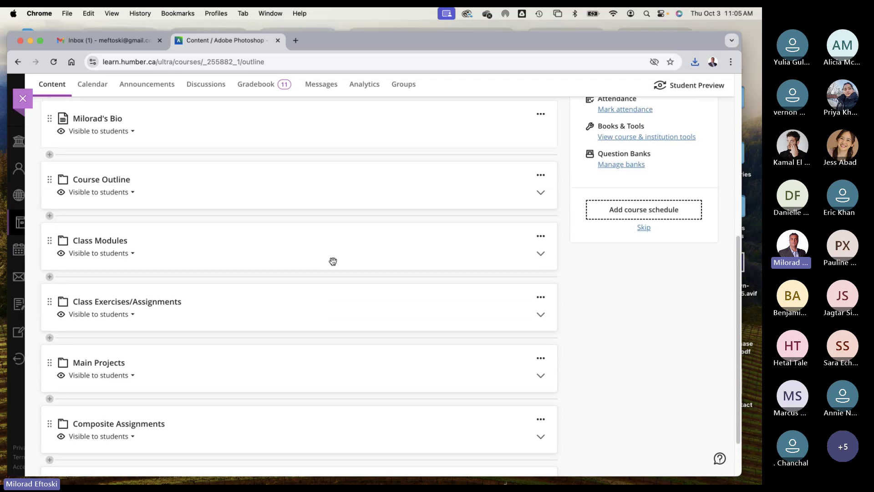
# Step: Minimize the Chrome window and close the buildings folder window to clear the desktop
pyautogui.scroll(-3, 331, 263)
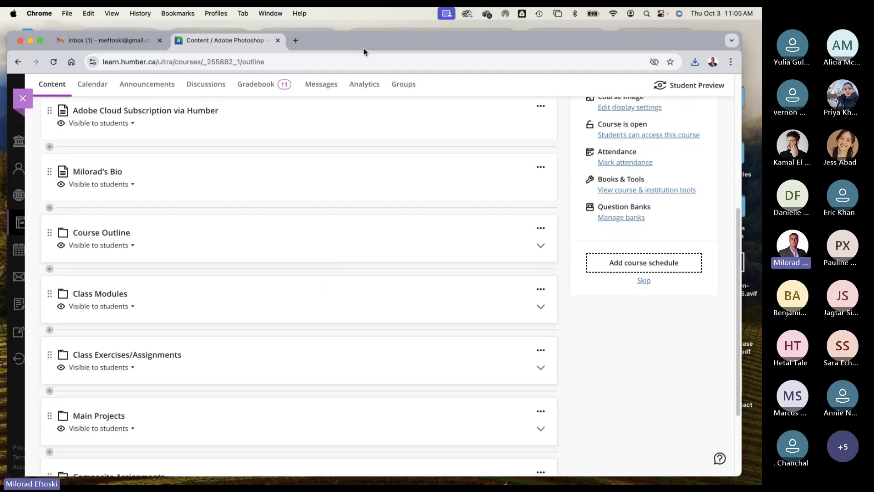
pyautogui.moveTo(363, 52); pyautogui.dragTo(366, 45)
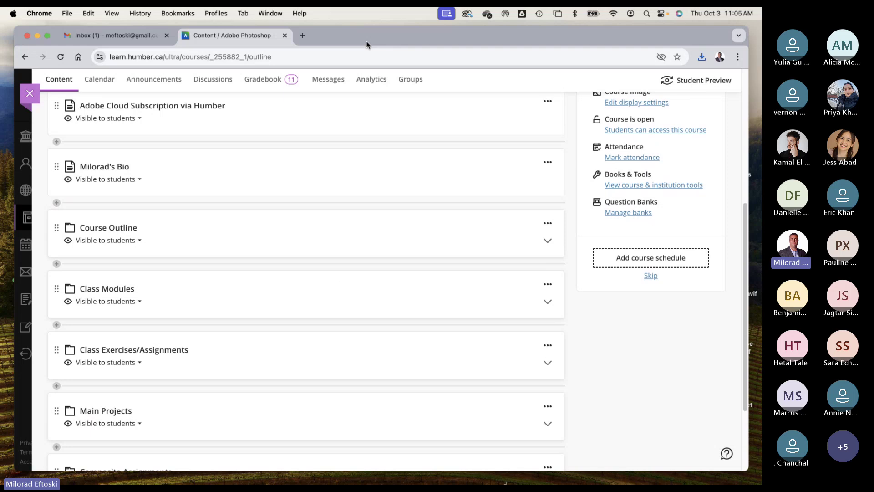
pyautogui.click(37, 36)
pyautogui.click(521, 391)
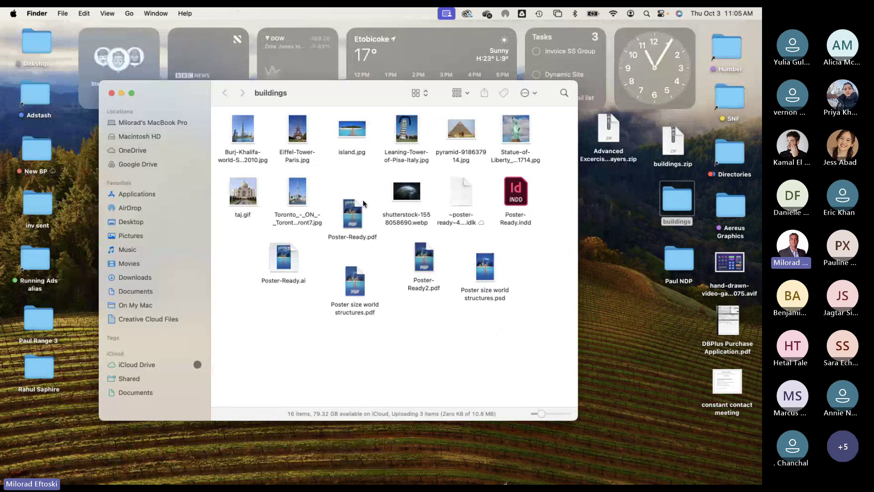
pyautogui.click(111, 93)
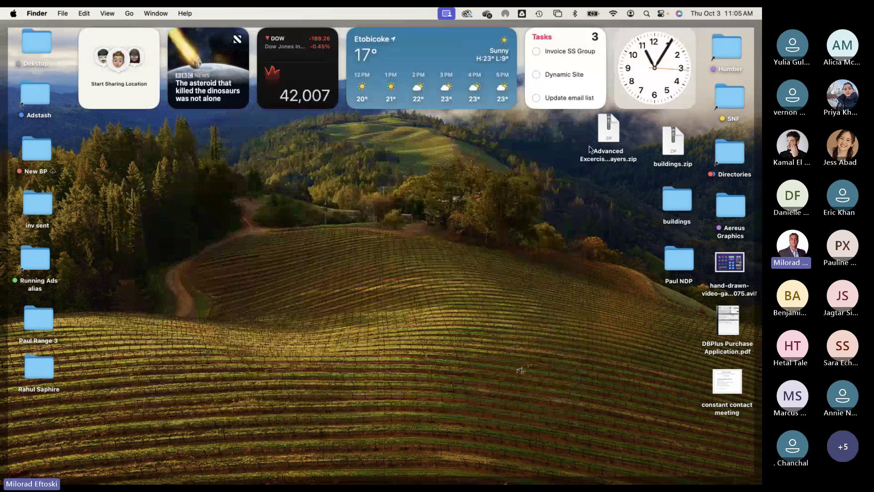
# Step: Extract Advanced Excercise Layers.zip on the desktop, place the extracted folder below the archive, and open it
pyautogui.click(607, 157)
pyautogui.doubleClick(606, 158)
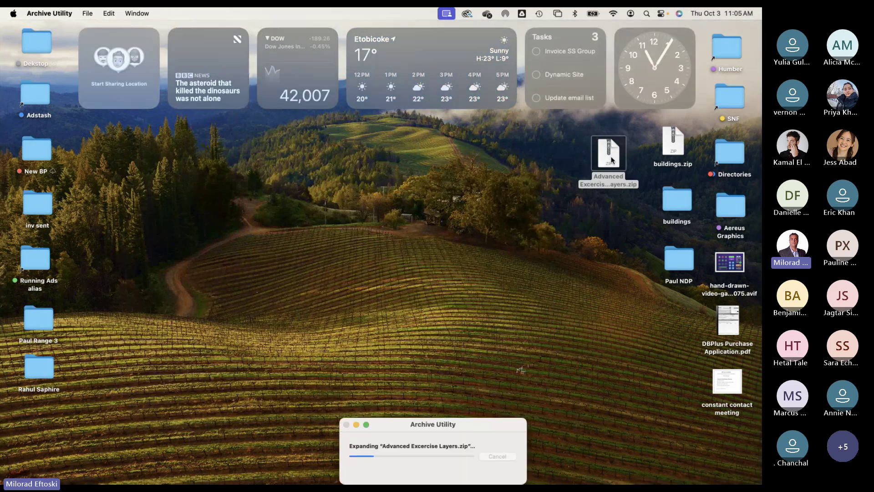
pyautogui.moveTo(619, 162); pyautogui.dragTo(611, 215)
pyautogui.doubleClick(612, 216)
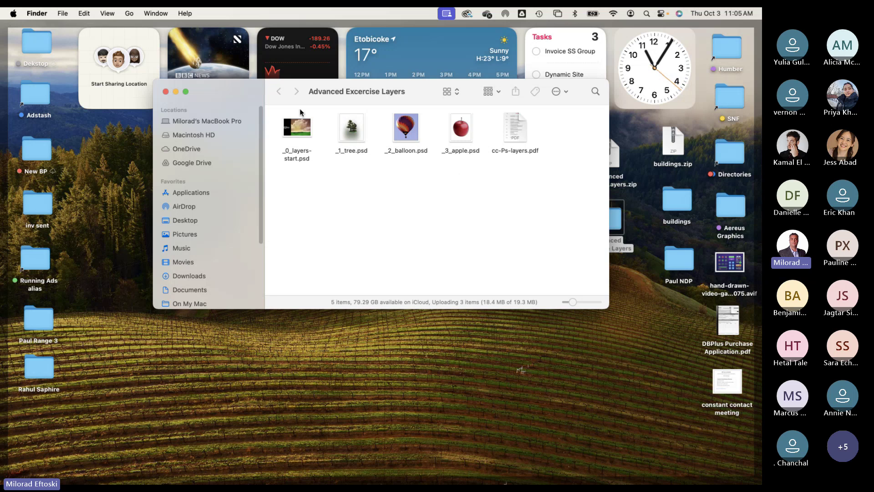
# Step: Preview _0_layers-start.psd, _1_tree.psd, _2_balloon.psd and _3_apple.psd in the Advanced Excercise Layers folder
pyautogui.click(304, 132)
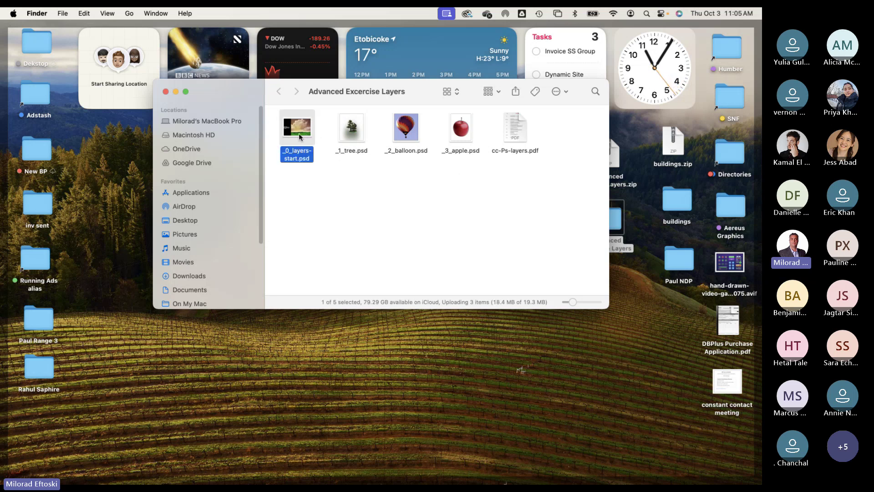
pyautogui.press('space')
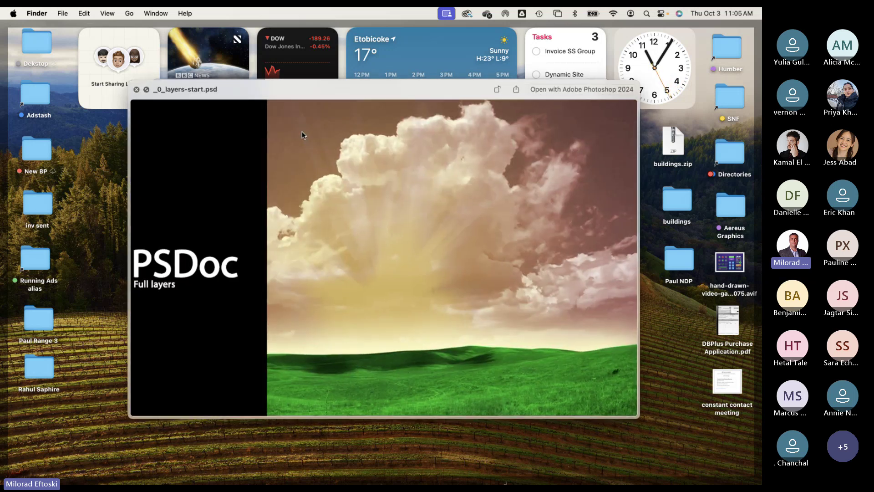
pyautogui.press('space')
pyautogui.click(351, 131)
pyautogui.press('space')
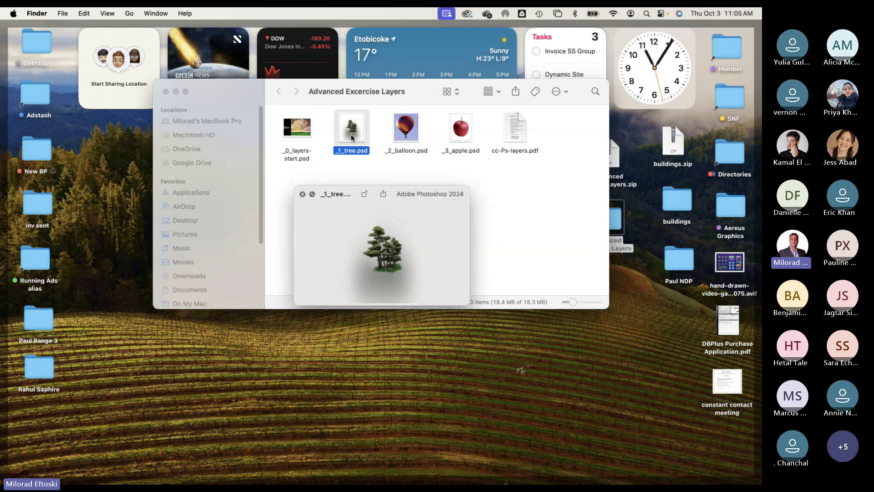
pyautogui.press('space')
pyautogui.click(413, 129)
pyautogui.press('space')
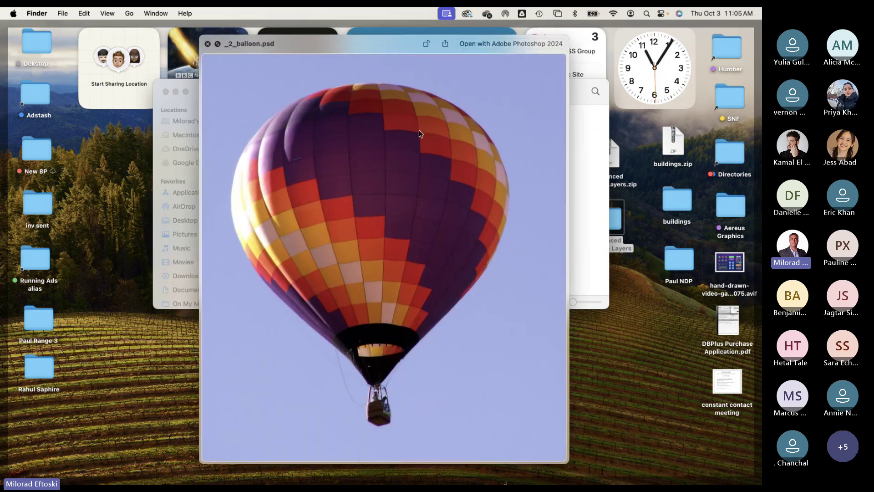
pyautogui.press('space')
pyautogui.click(457, 131)
pyautogui.press('space')
pyautogui.press('space')
# Step: Preview the cc-Ps-layers.pdf instructions, and close the Advanced Excercise Layers folder window
pyautogui.click(513, 132)
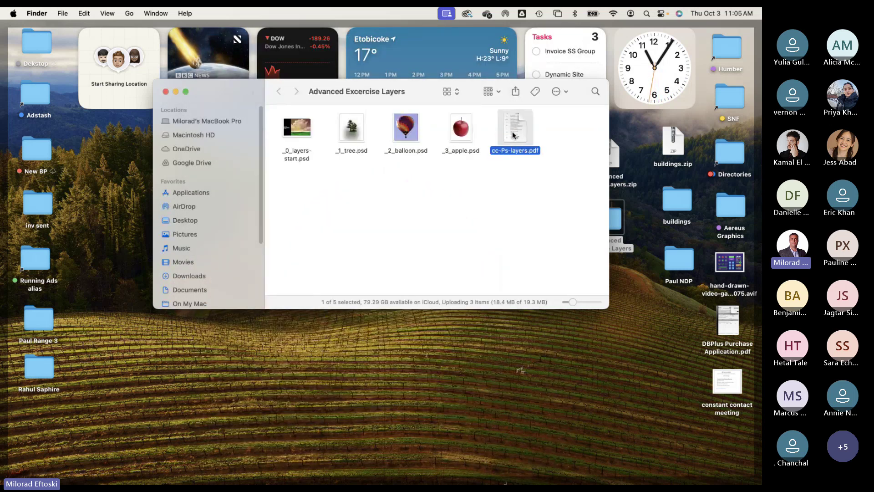
pyautogui.press('space')
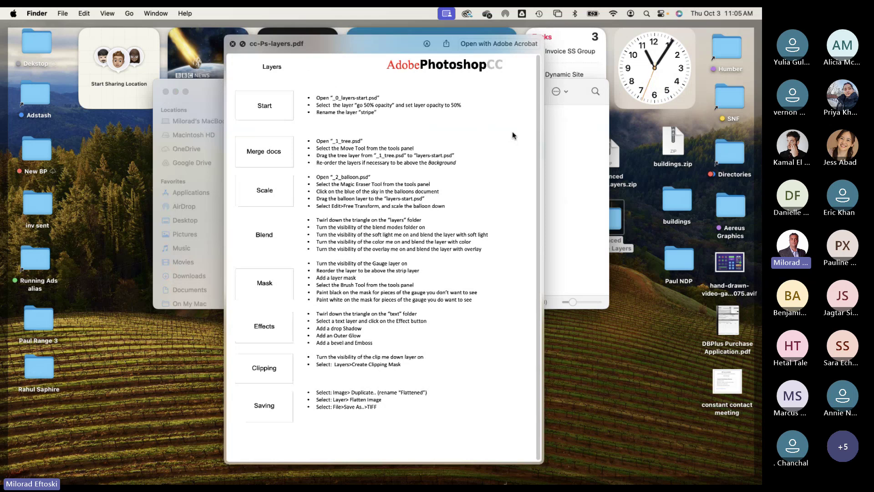
pyautogui.press('space')
pyautogui.moveTo(397, 91); pyautogui.dragTo(319, 152)
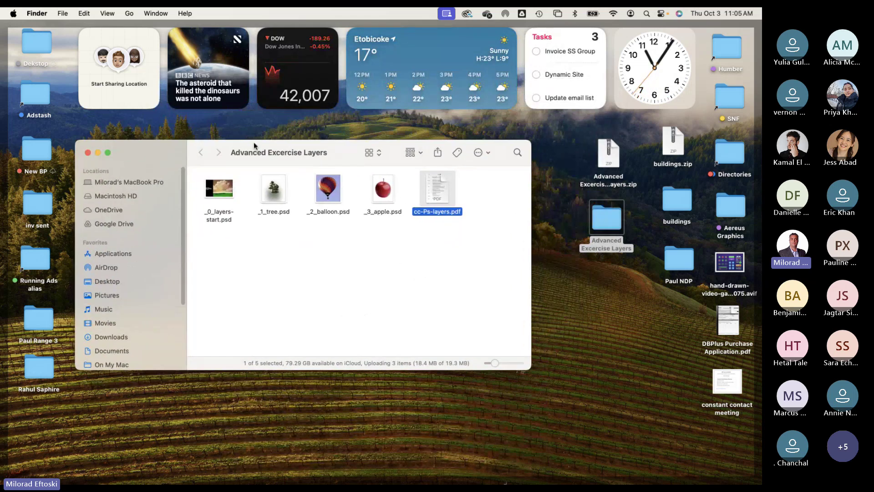
pyautogui.click(88, 153)
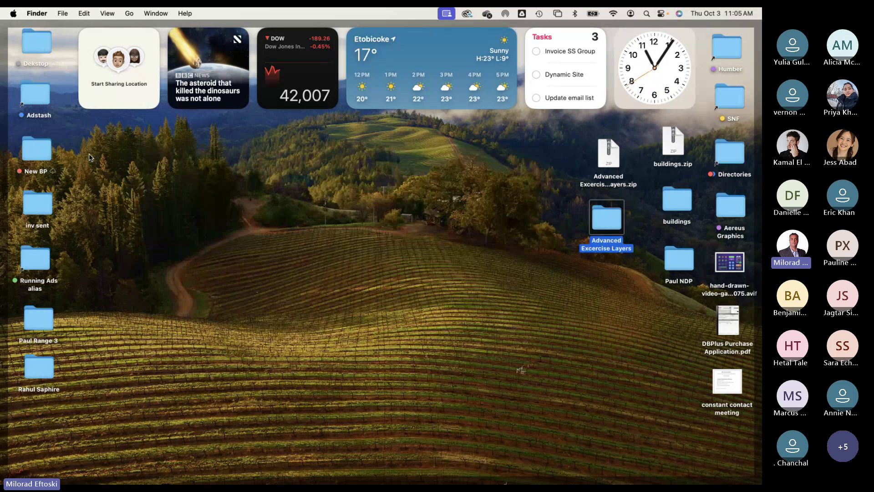
pyautogui.click(420, 140)
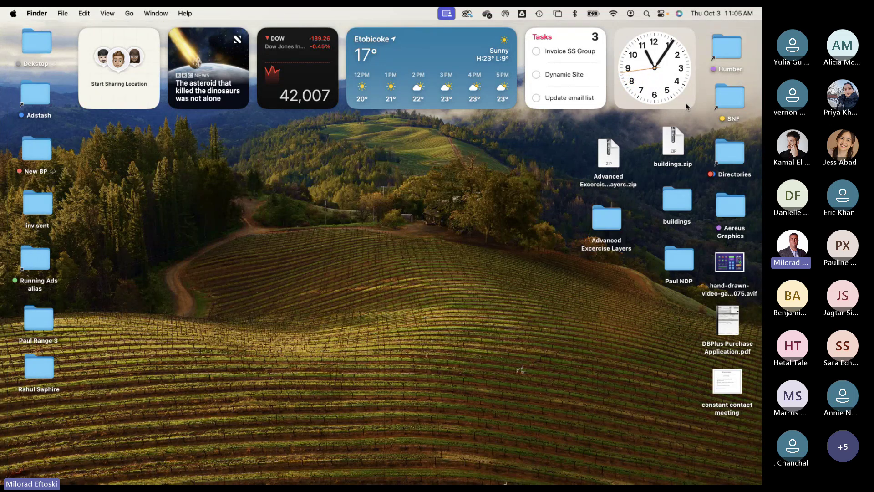
# Step: Open the L2-layers folder inside Humber's Fall 2024, GDPW, Class 4 and Layers folders
pyautogui.doubleClick(725, 49)
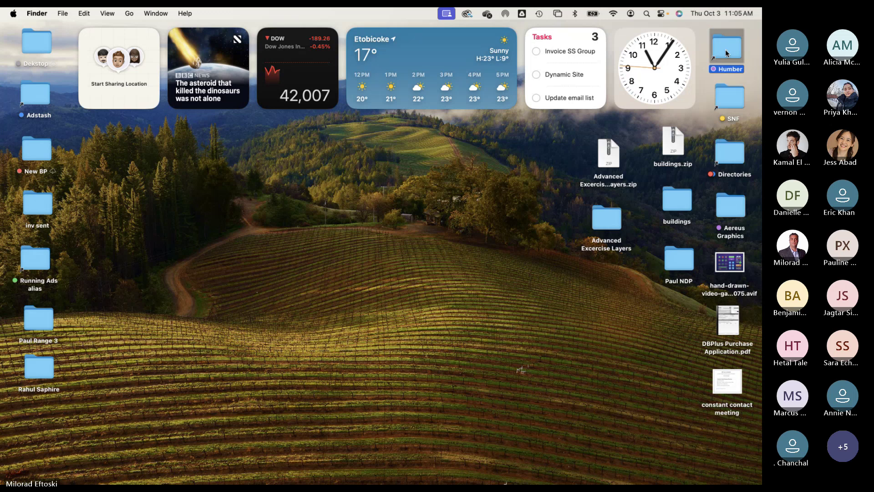
pyautogui.doubleClick(594, 185)
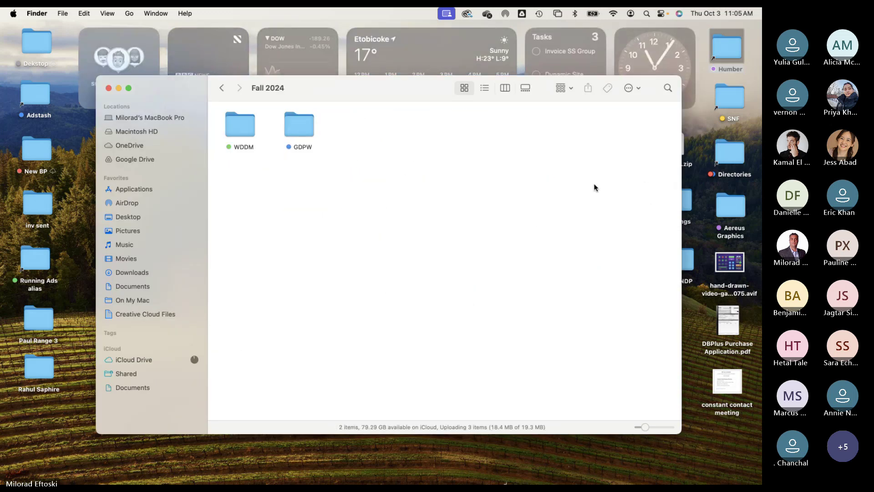
pyautogui.doubleClick(291, 124)
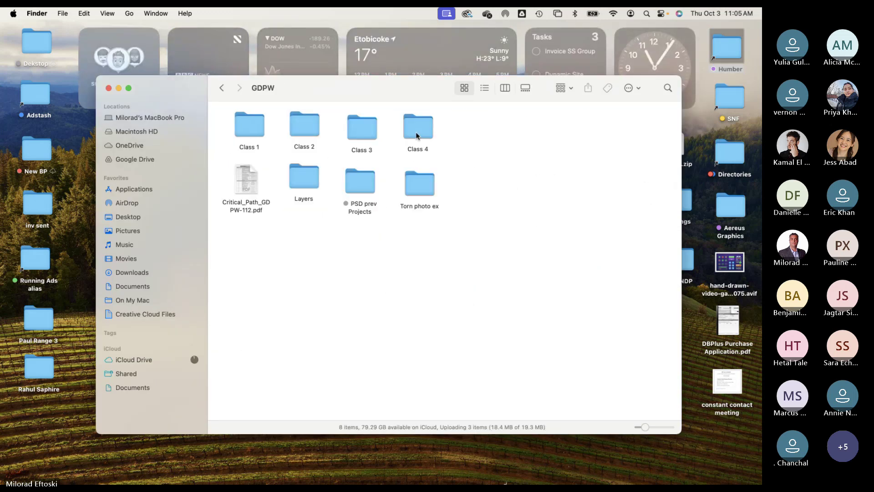
pyautogui.doubleClick(420, 129)
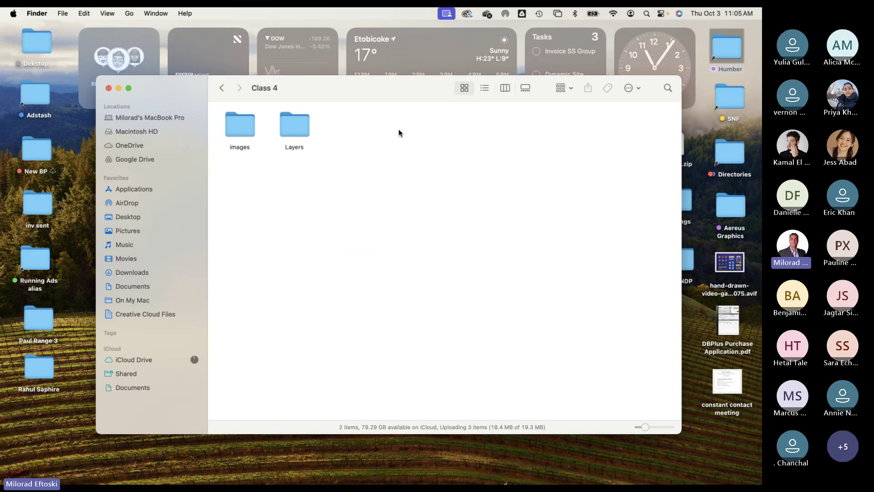
pyautogui.doubleClick(301, 124)
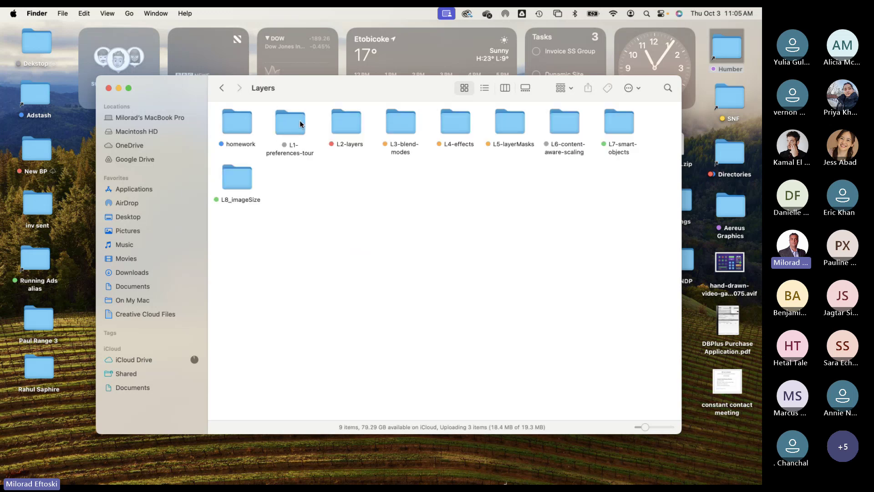
pyautogui.click(350, 121)
pyautogui.doubleClick(337, 122)
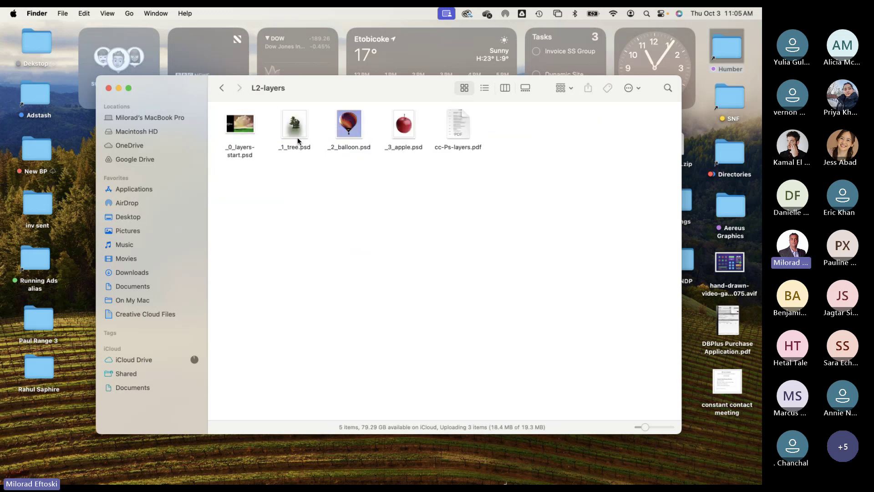
# Step: Highlight all the exercise files in L2-layers, clear the selection, and close the folder window
pyautogui.moveTo(514, 207); pyautogui.dragTo(214, 111)
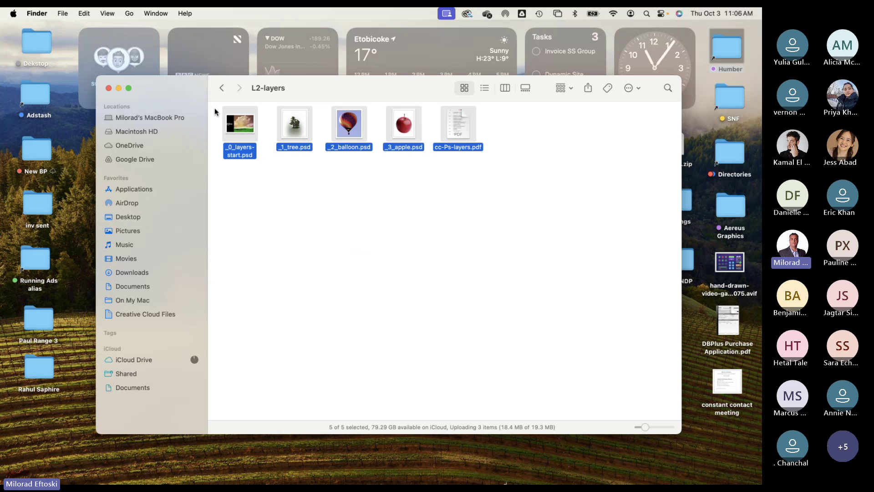
pyautogui.click(313, 186)
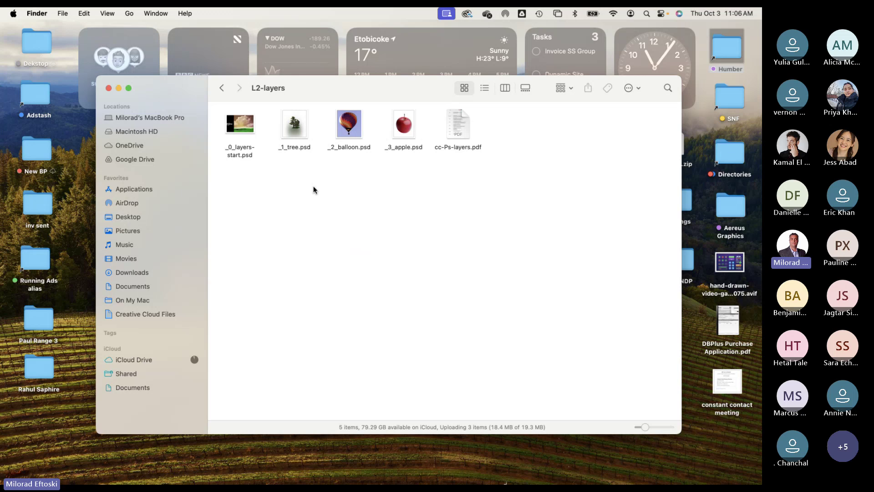
pyautogui.click(109, 90)
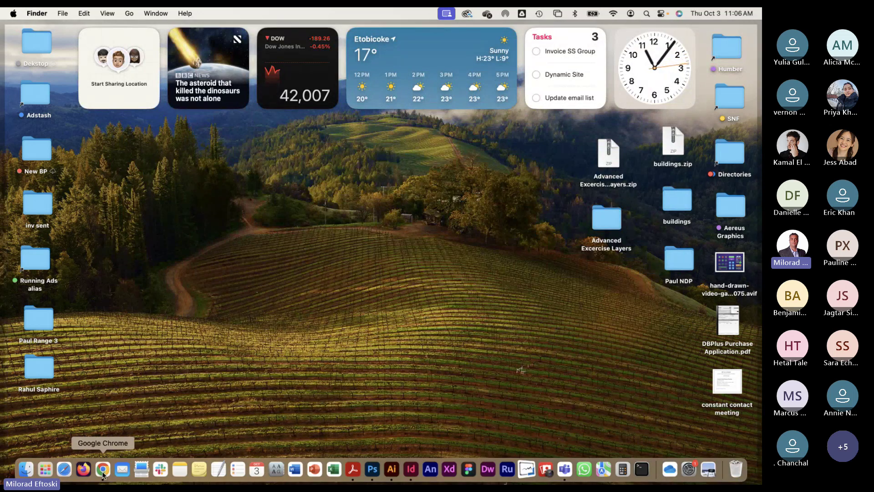
# Step: Switch to Chrome and expand the Class Exercises/Assignments folder to locate the Advanced Composition Assignment
pyautogui.click(103, 473)
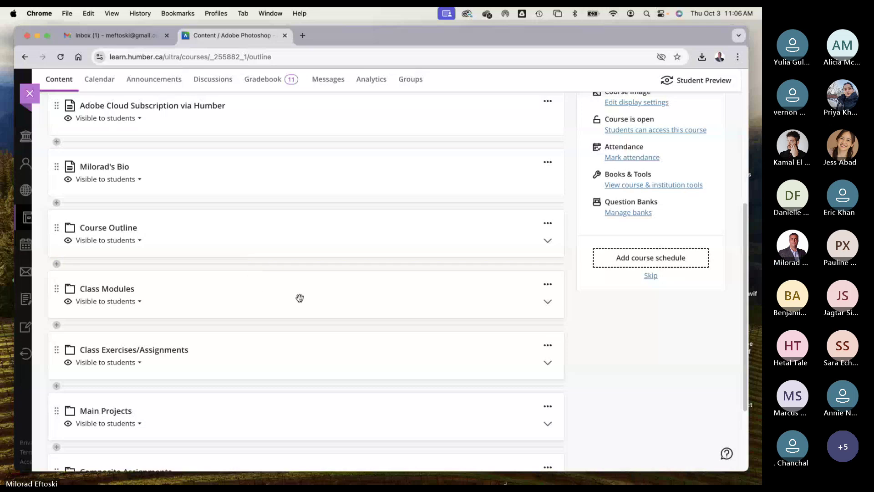
pyautogui.scroll(-2, 299, 297)
pyautogui.click(219, 317)
pyautogui.scroll(-4, 233, 318)
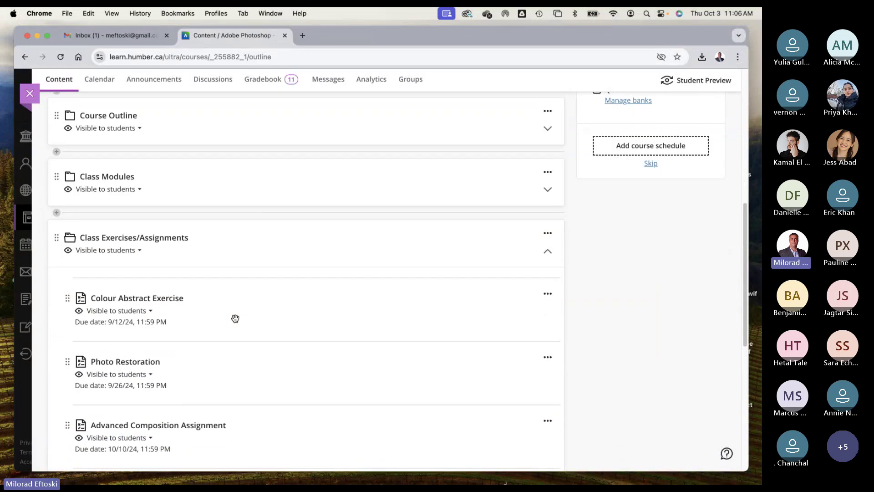
pyautogui.scroll(3, 235, 318)
pyautogui.scroll(5, 235, 318)
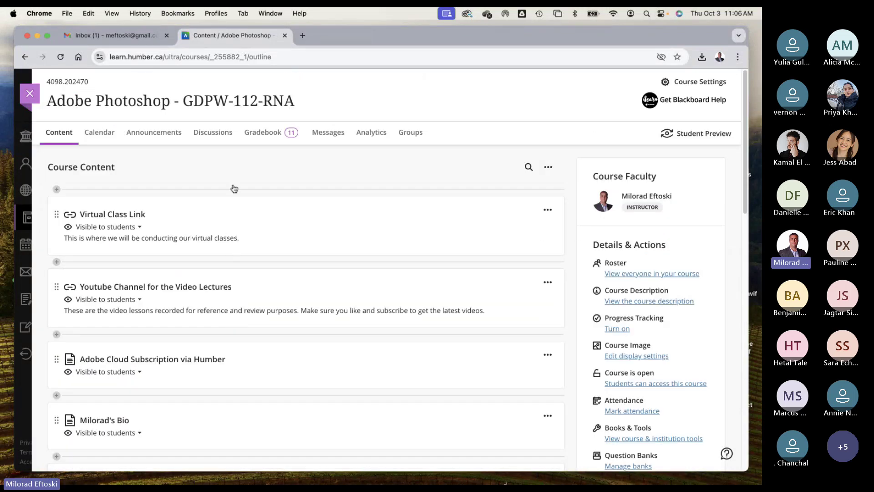
# Step: Show the course calendar's due dates and open the Advanced Composition Assignment from there
pyautogui.click(108, 137)
pyautogui.click(130, 170)
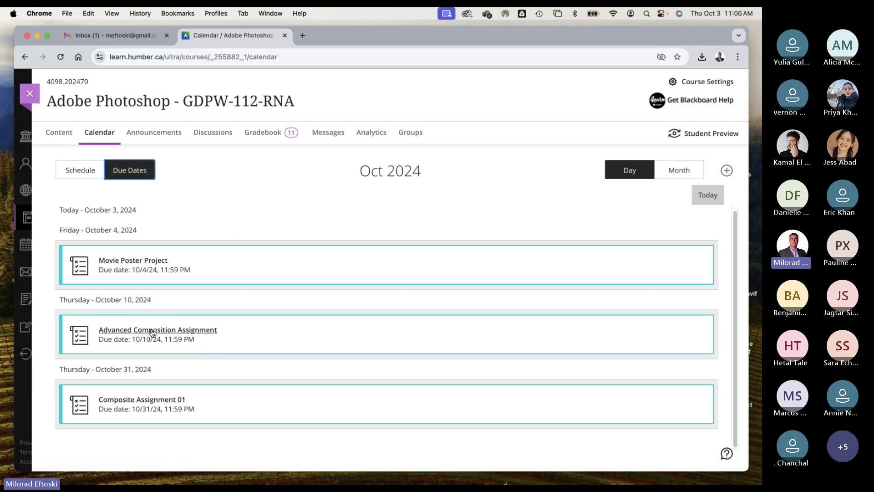
pyautogui.click(232, 329)
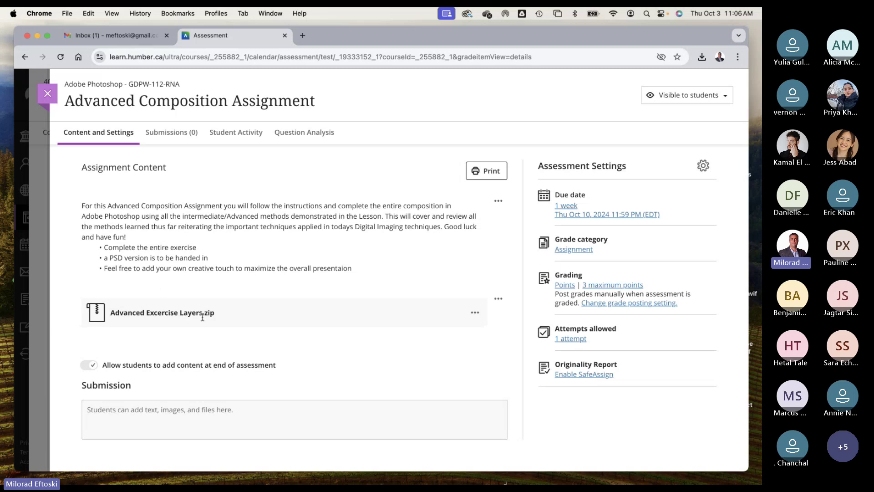
# Step: Highlight the Advanced Composition Assignment's instructions for review, clear the selection, and close the assignment
pyautogui.moveTo(108, 206); pyautogui.dragTo(224, 256)
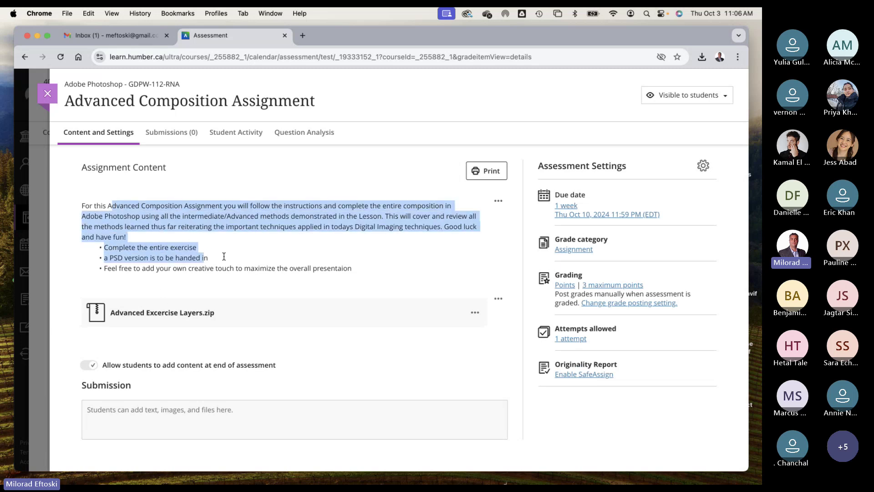
pyautogui.click(218, 236)
pyautogui.click(47, 93)
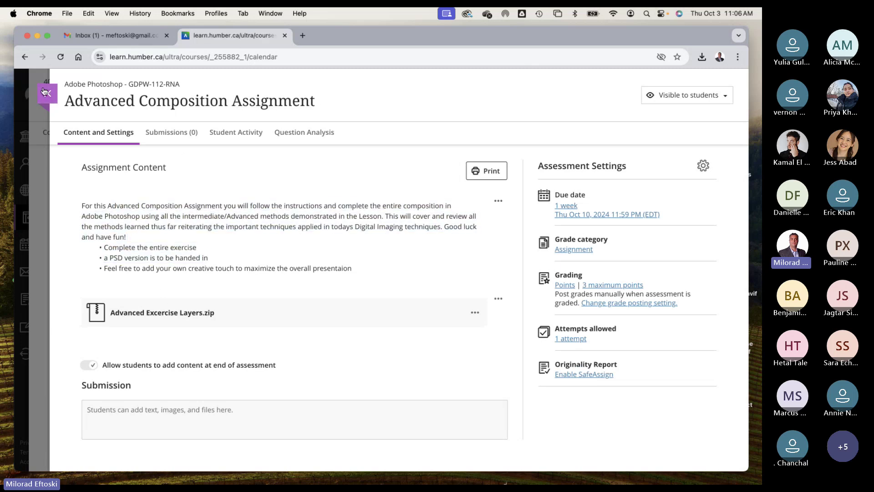
# Step: Minimize Chrome and delete Advanced Excercise Layers.zip from the desktop
pyautogui.click(37, 35)
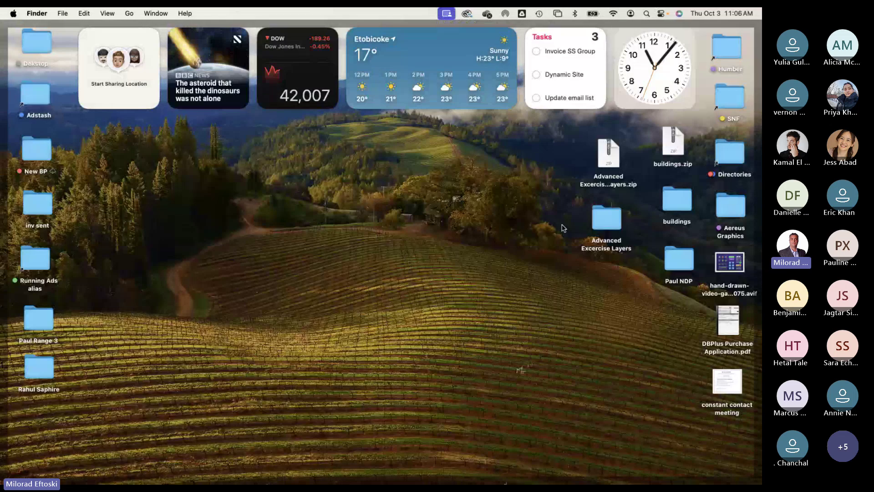
pyautogui.click(608, 154)
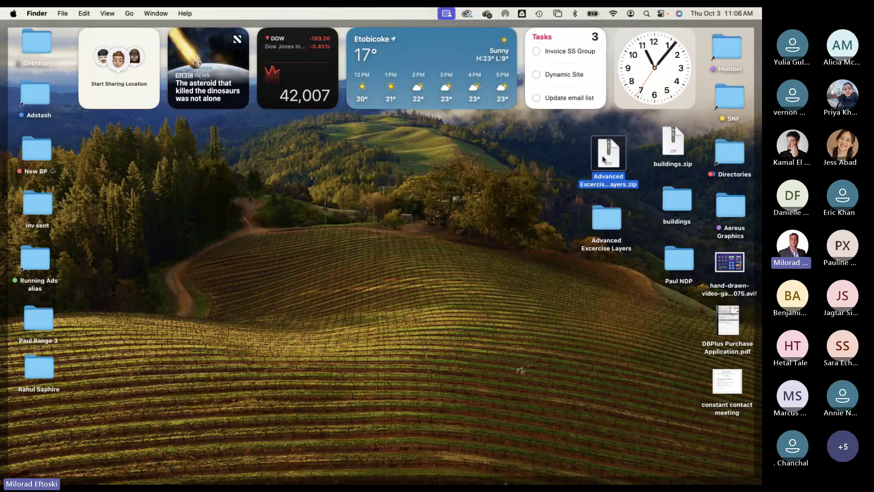
pyautogui.press('super+BackSpace')
# Step: Move the Advanced Excercise Layers folder up beside buildings.zip on the desktop and open it
pyautogui.moveTo(601, 217); pyautogui.dragTo(610, 160)
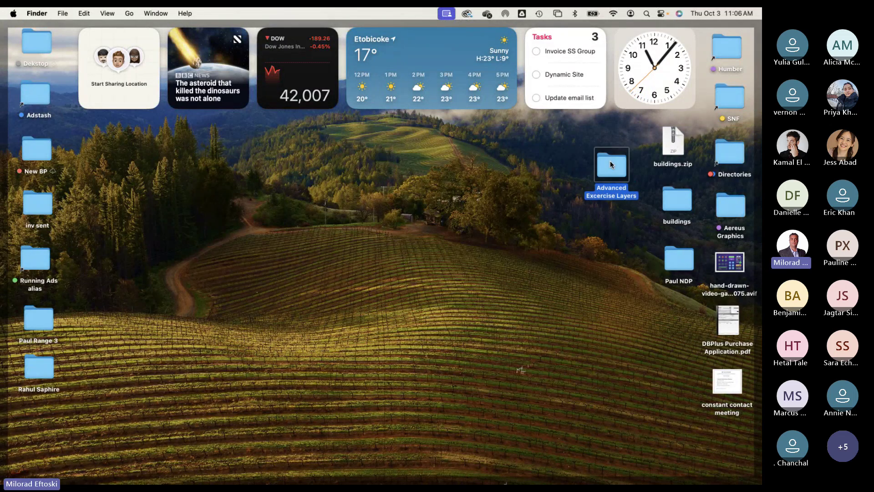
pyautogui.doubleClick(610, 160)
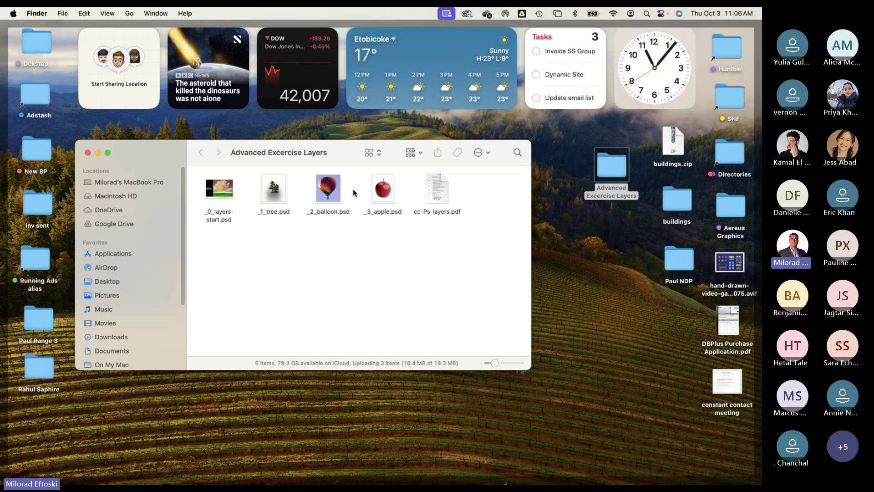
# Step: Open cc-Ps-layers.pdf from the exercise folder and compare its Start and Merge docs instructions with the _0_layers-start.psd and _1_tree.psd files
pyautogui.click(430, 194)
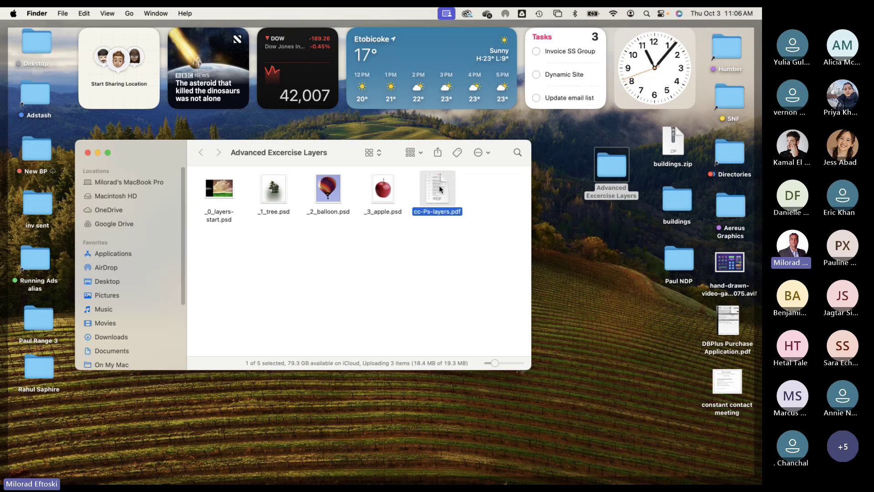
pyautogui.doubleClick(440, 189)
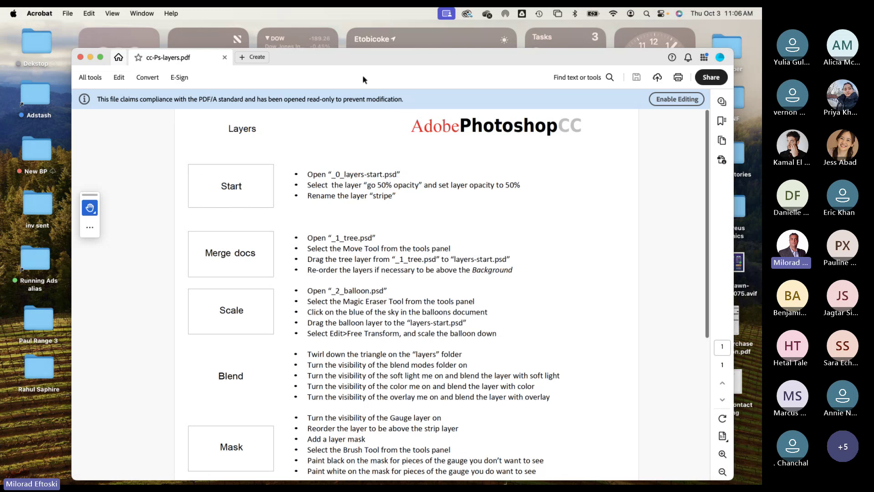
pyautogui.press('F11')
pyautogui.click(220, 196)
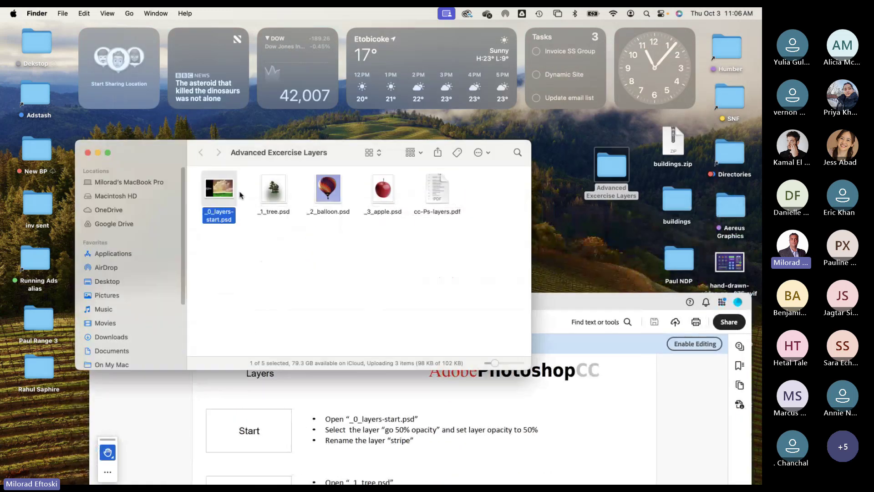
pyautogui.click(551, 309)
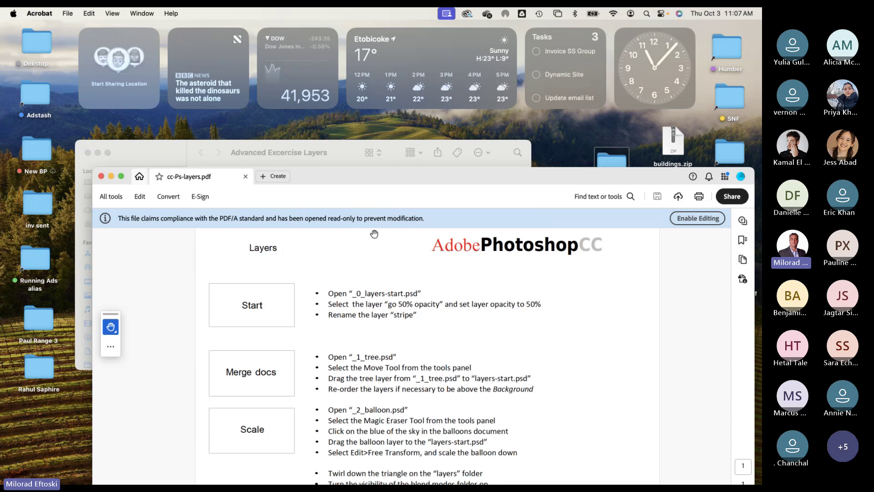
pyautogui.moveTo(364, 183); pyautogui.dragTo(385, 222)
pyautogui.click(271, 193)
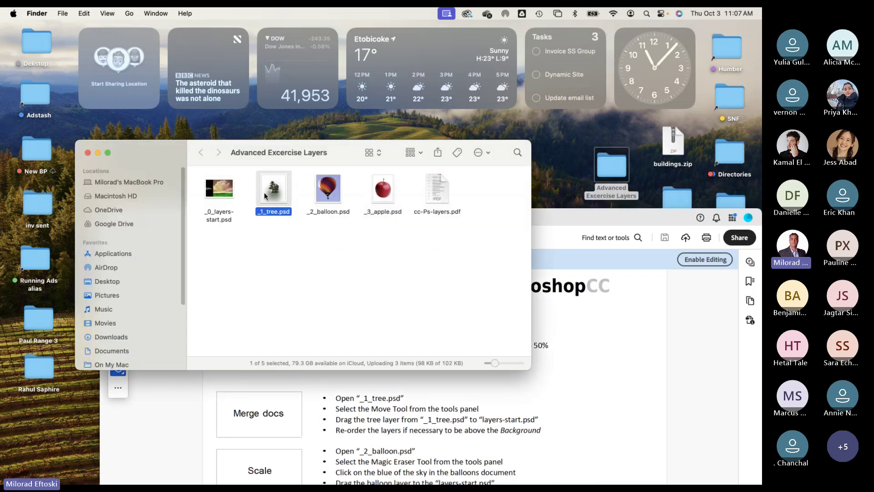
pyautogui.click(468, 436)
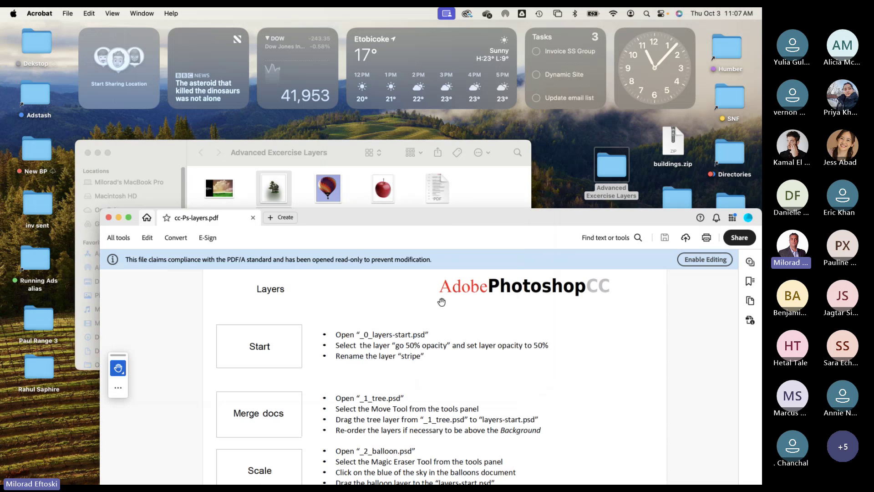
pyautogui.moveTo(401, 222); pyautogui.dragTo(397, 117)
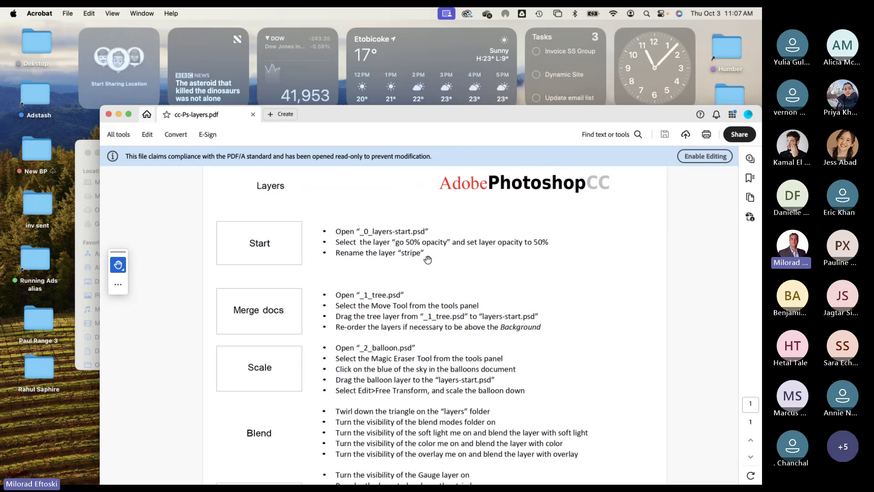
pyautogui.doubleClick(380, 136)
# Step: Review the PDF's exercise instructions from the Start section through Saving and close the document
pyautogui.scroll(-3, 409, 337)
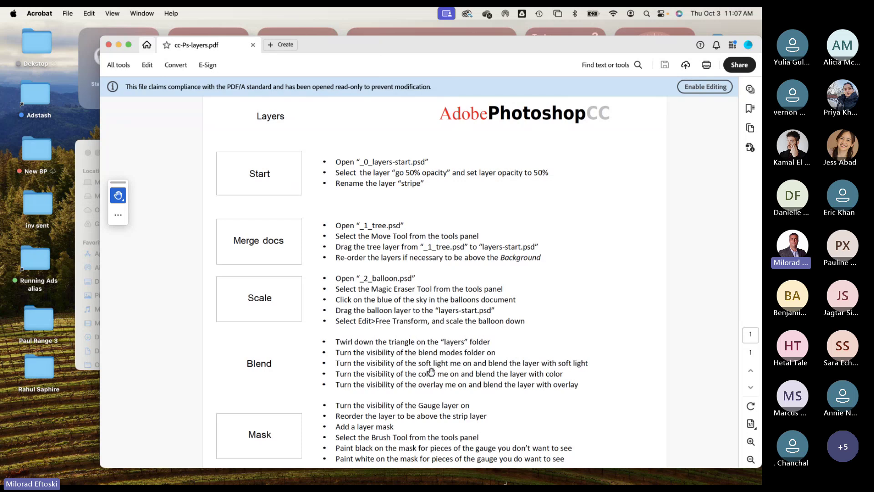
pyautogui.scroll(-10, 429, 371)
pyautogui.scroll(10, 428, 374)
pyautogui.scroll(-2, 269, 307)
pyautogui.scroll(-4, 285, 354)
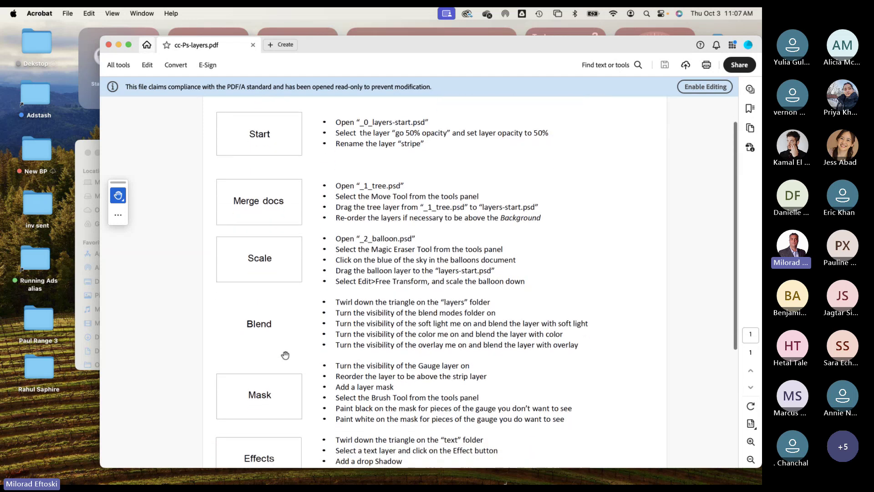
pyautogui.scroll(-15, 279, 372)
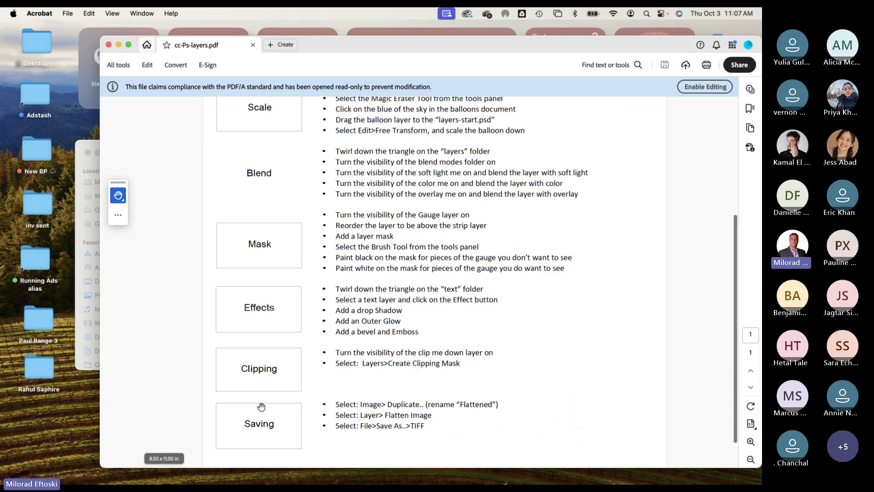
pyautogui.scroll(-4, 259, 405)
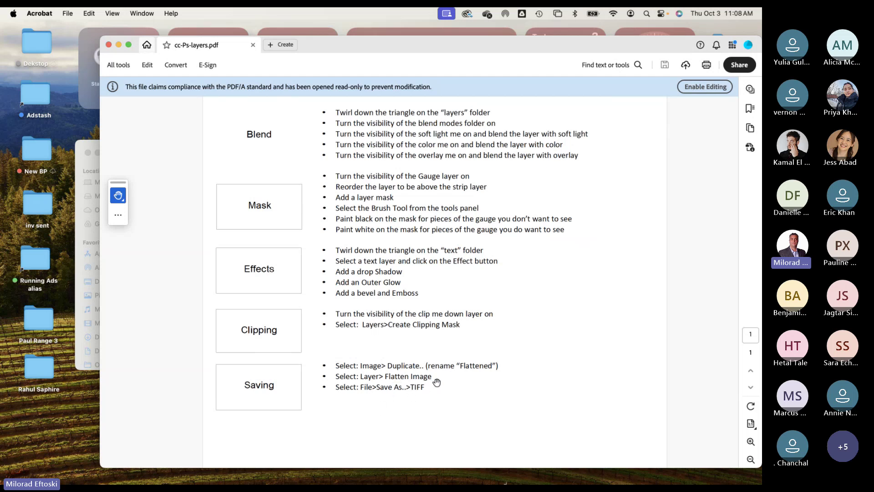
pyautogui.scroll(5, 419, 381)
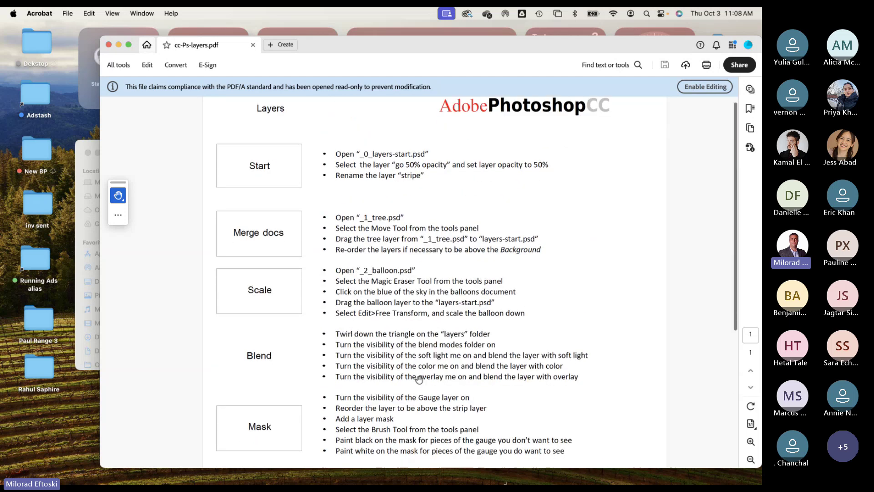
pyautogui.scroll(-5, 319, 250)
pyautogui.scroll(5, 298, 209)
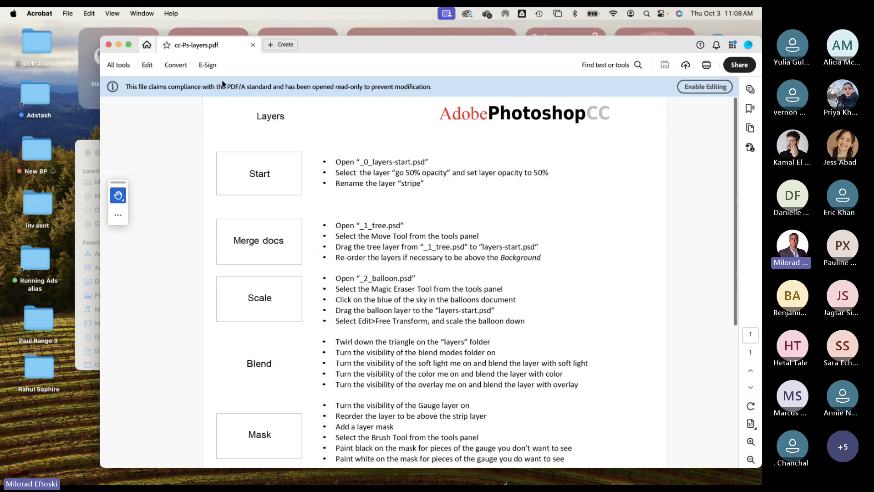
pyautogui.click(109, 45)
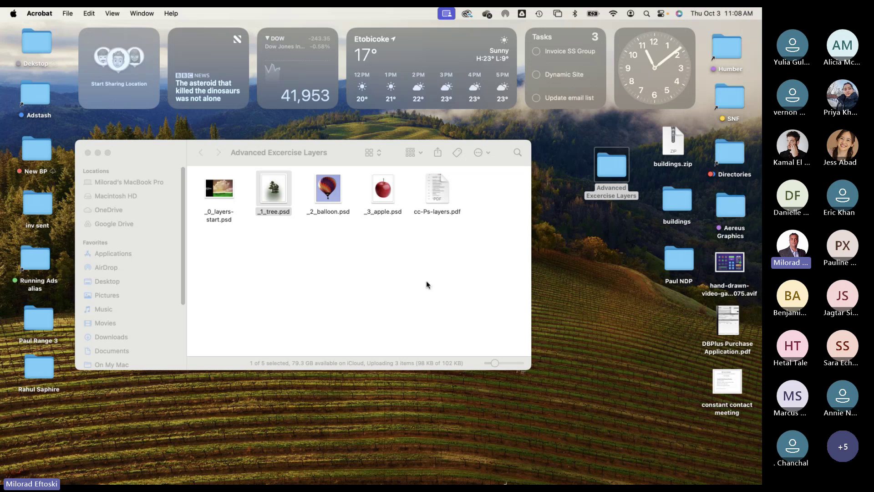
# Step: Enlarge the Advanced Excercise Layers folder window and open _0_layers-start.psd in Photoshop
pyautogui.click(466, 337)
pyautogui.moveTo(527, 368); pyautogui.dragTo(569, 447)
pyautogui.doubleClick(226, 194)
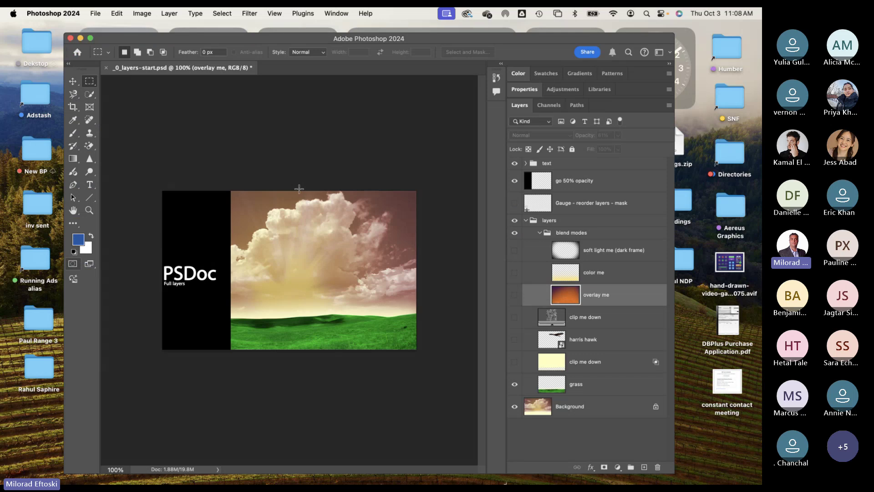
# Step: Lower the opacity of the "go 50% opacity" layer so the black stripe is semi-transparent, and deselect the layer
pyautogui.click(72, 81)
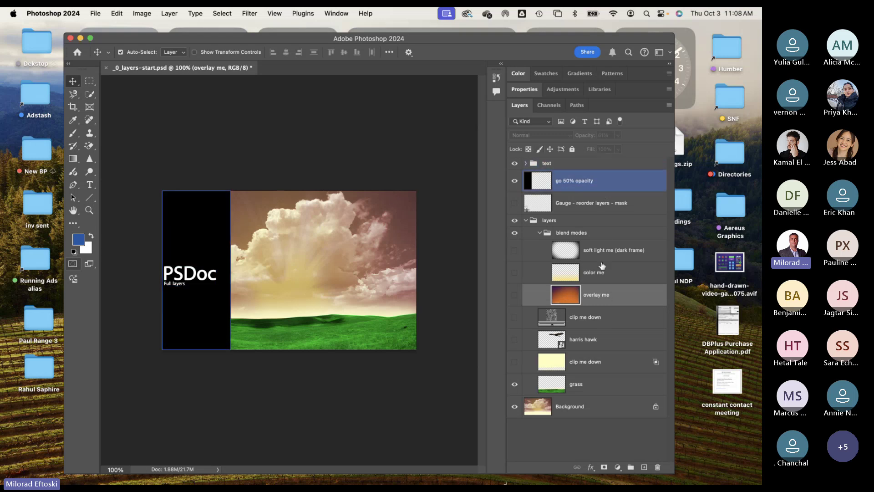
pyautogui.click(574, 184)
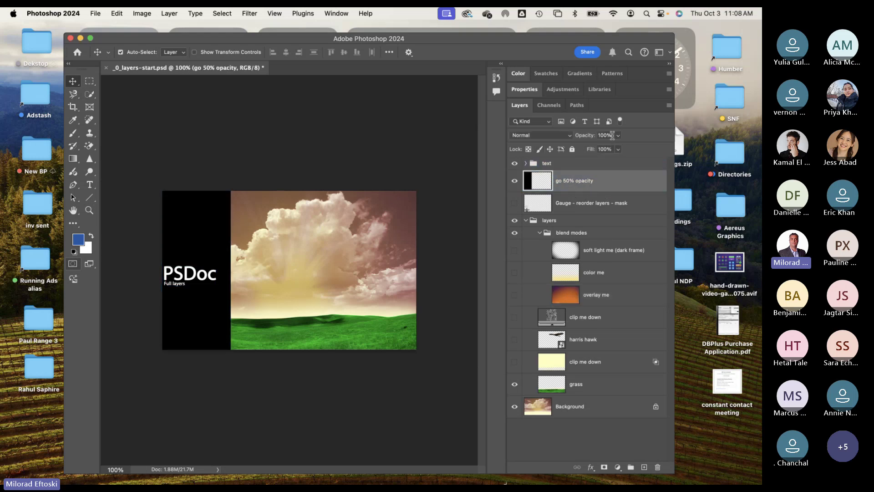
pyautogui.moveTo(617, 135); pyautogui.dragTo(596, 149)
pyautogui.click(400, 149)
pyautogui.click(589, 219)
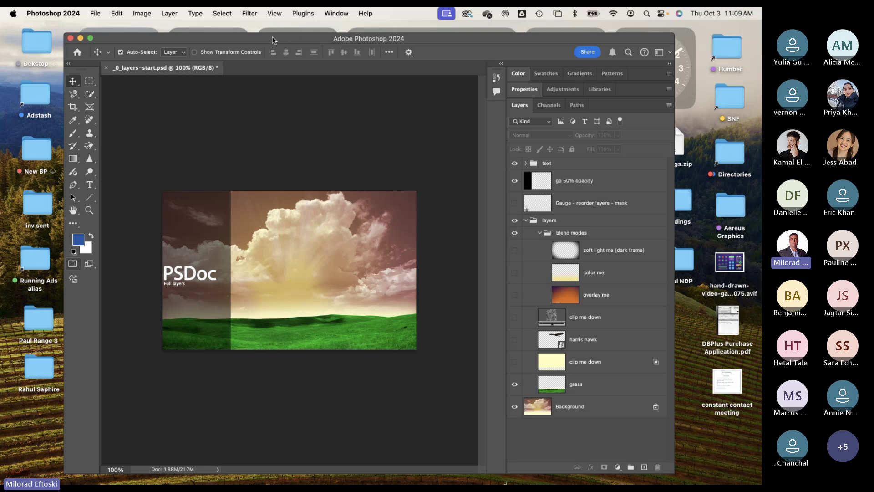
# Step: Shift the Photoshop window to uncover the Advanced Excercise Layers folder, and close that folder window
pyautogui.moveTo(274, 42); pyautogui.dragTo(332, 42)
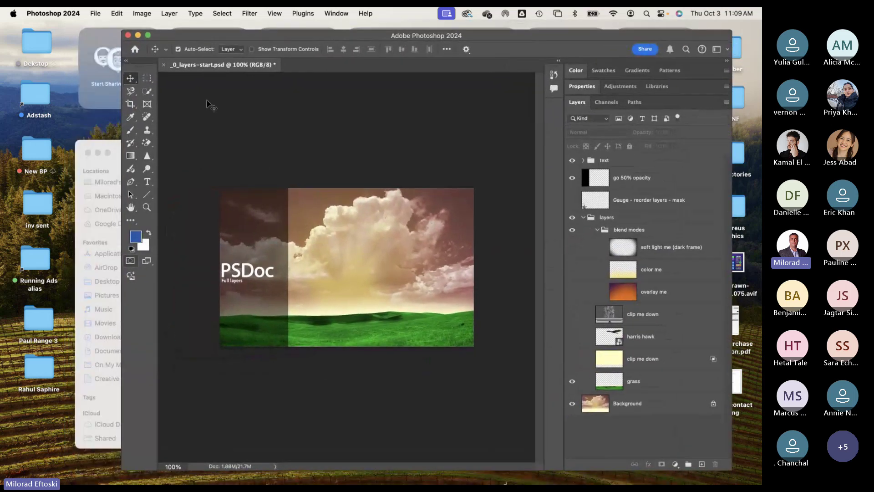
pyautogui.click(109, 153)
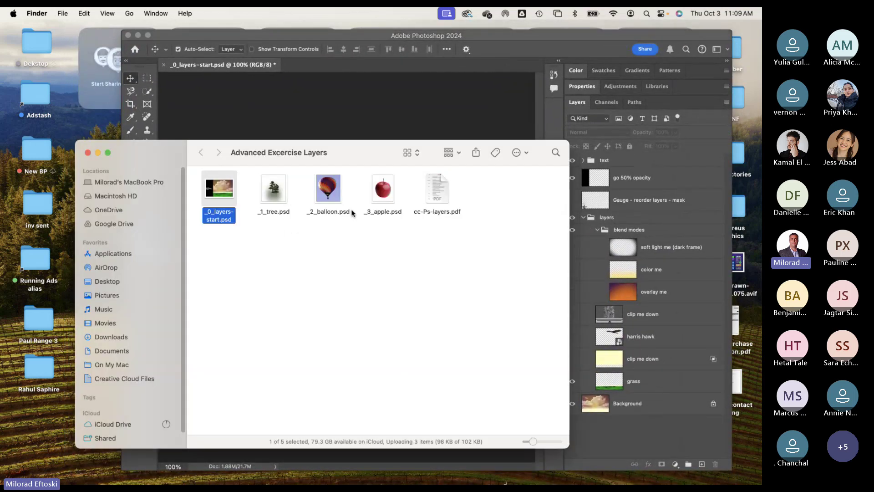
pyautogui.moveTo(350, 157); pyautogui.dragTo(354, 125)
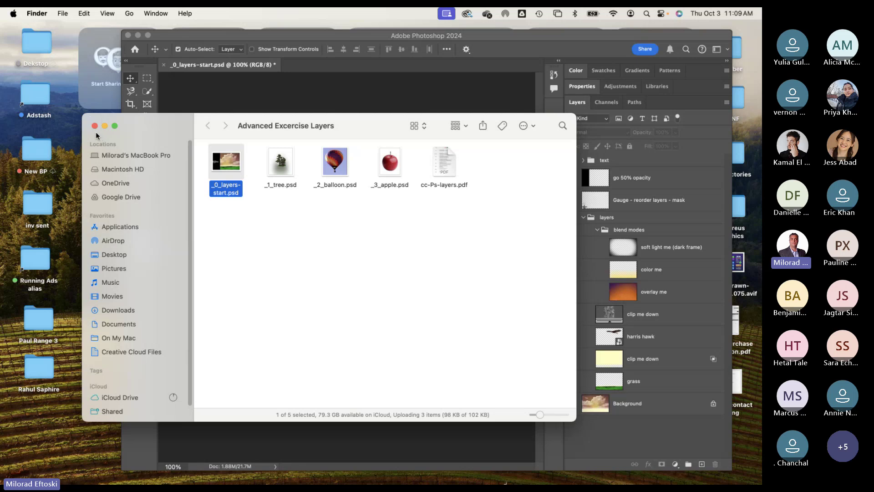
pyautogui.moveTo(465, 221); pyautogui.dragTo(403, 192)
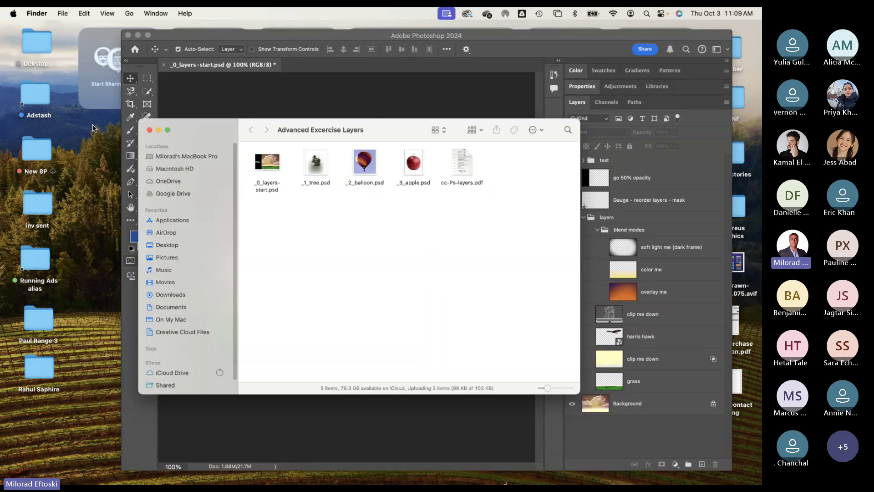
pyautogui.click(96, 127)
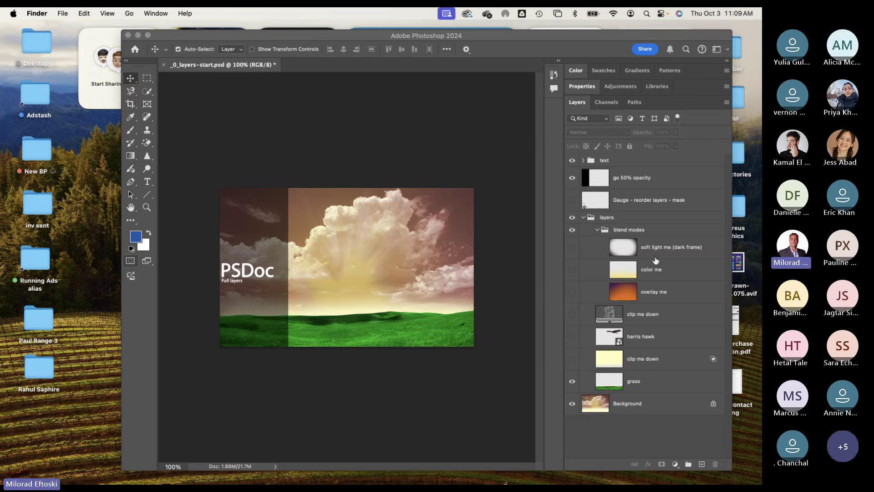
# Step: Turn on the visibility of the harris hawk layer and the "clip me down" layer directly above it
pyautogui.click(644, 314)
pyautogui.click(572, 315)
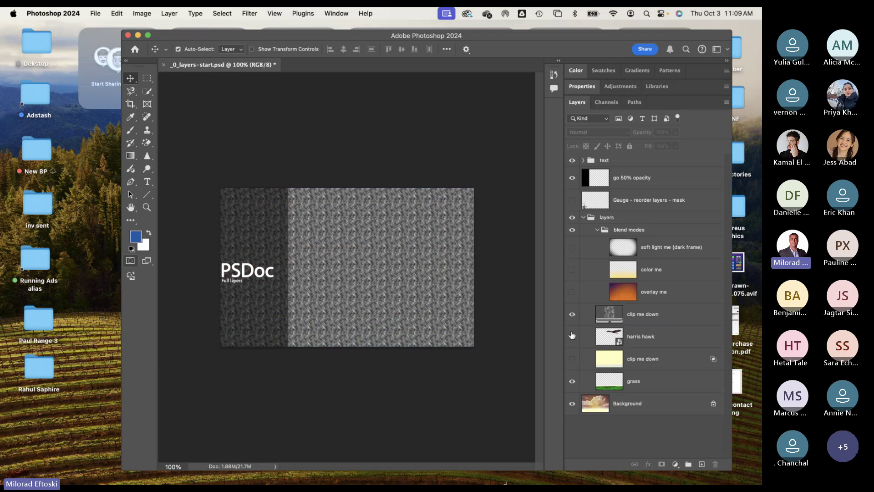
pyautogui.click(572, 338)
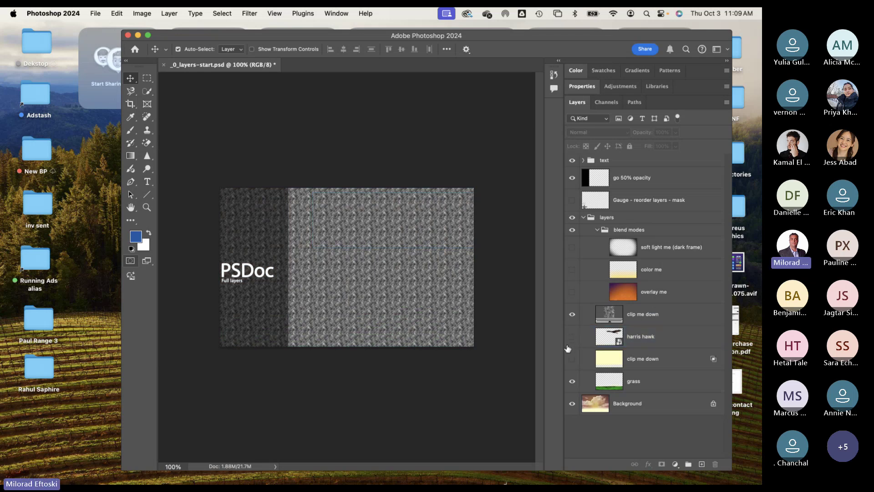
pyautogui.click(572, 314)
pyautogui.click(572, 336)
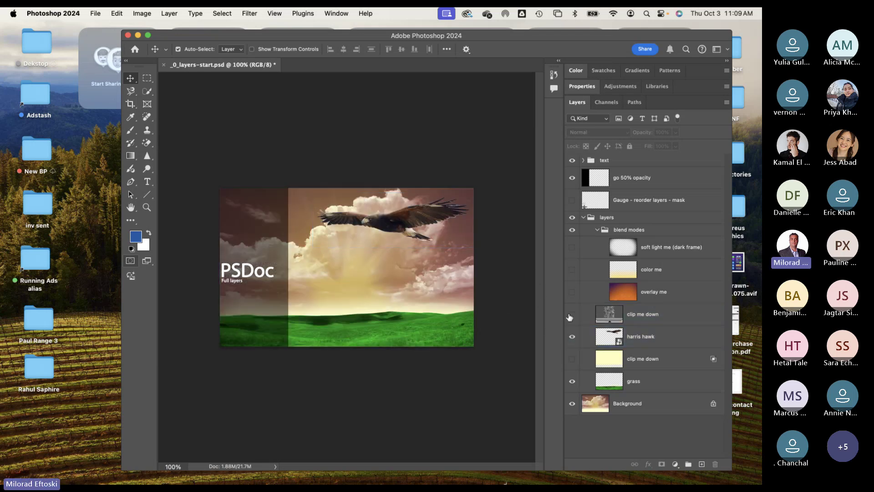
pyautogui.click(597, 314)
pyautogui.click(572, 314)
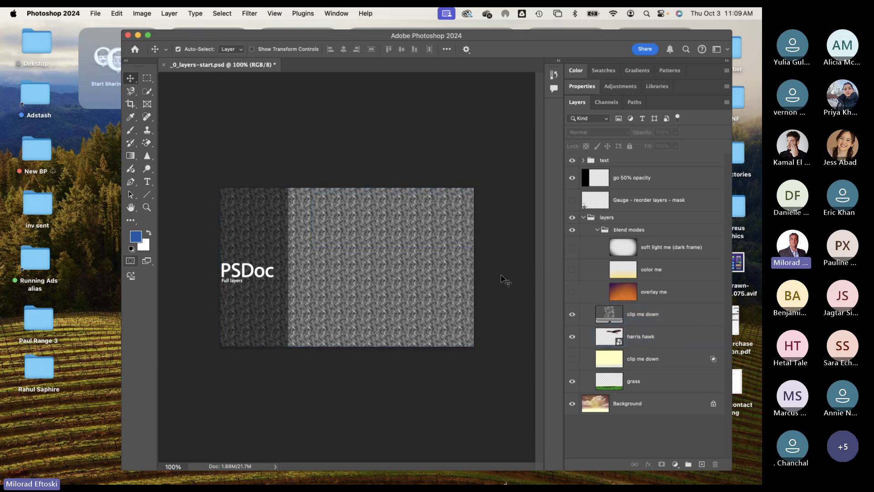
pyautogui.click(572, 314)
pyautogui.click(572, 314)
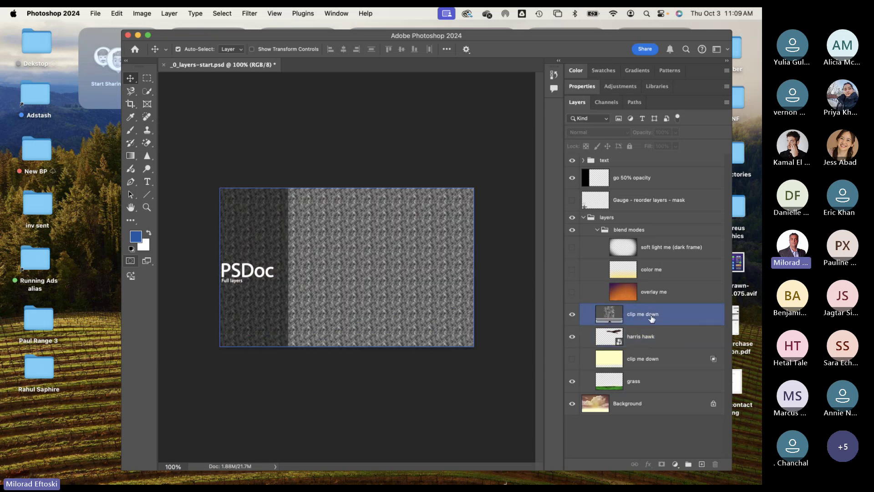
# Step: Clip the upper "clip me down" layer to the harris hawk layer with Create Clipping Mask, and release the clipping mask
pyautogui.rightClick(680, 319)
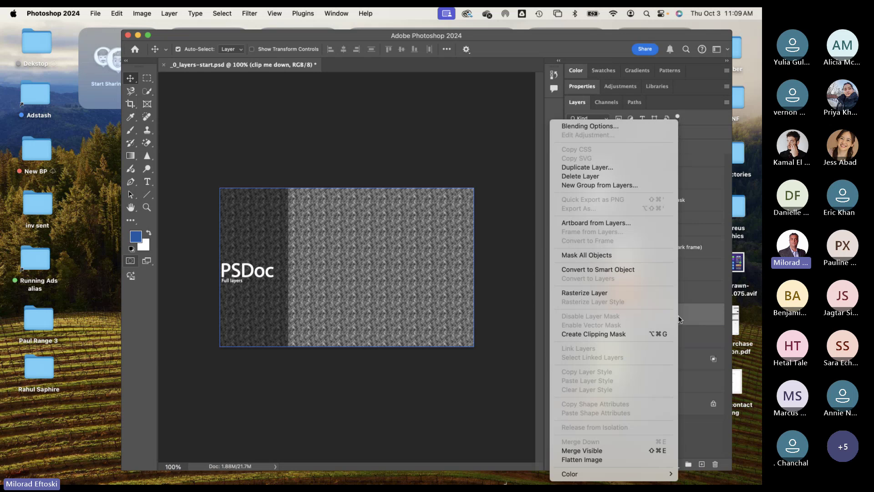
pyautogui.click(623, 334)
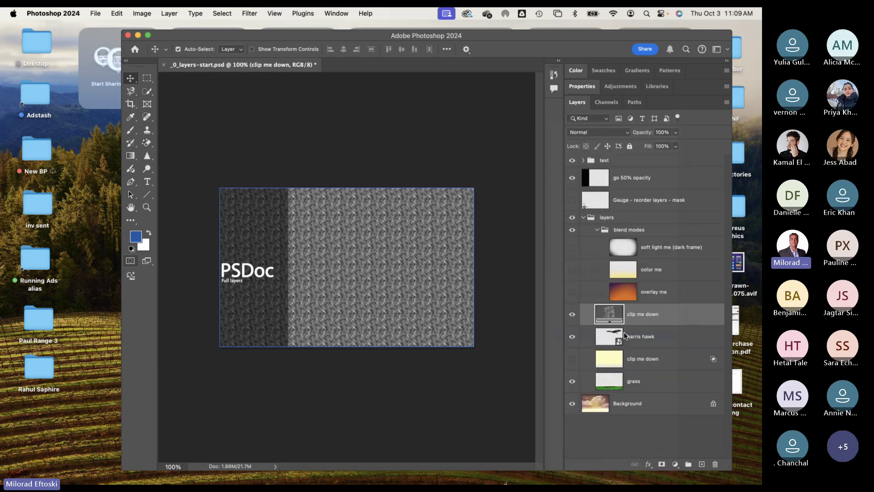
pyautogui.rightClick(691, 319)
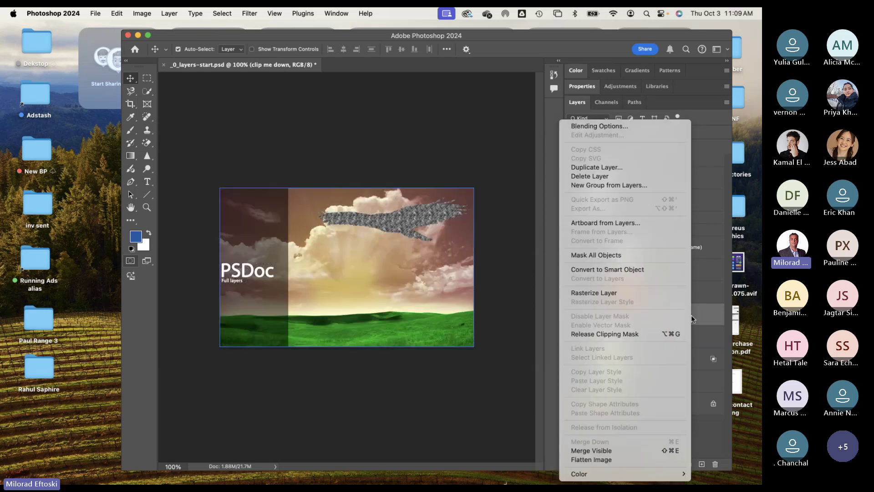
pyautogui.click(634, 334)
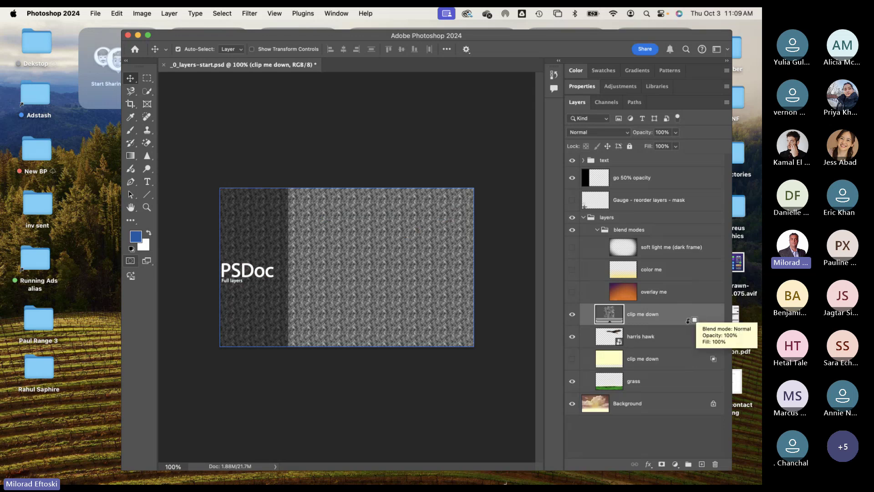
# Step: Demonstrate toggling the clipping mask on and off at the boundary between the "clip me down" and harris hawk layers
pyautogui.keyDown('alt'); pyautogui.click(686, 324); pyautogui.keyUp('alt')
pyautogui.keyDown('alt'); pyautogui.click(686, 322); pyautogui.keyUp('alt')
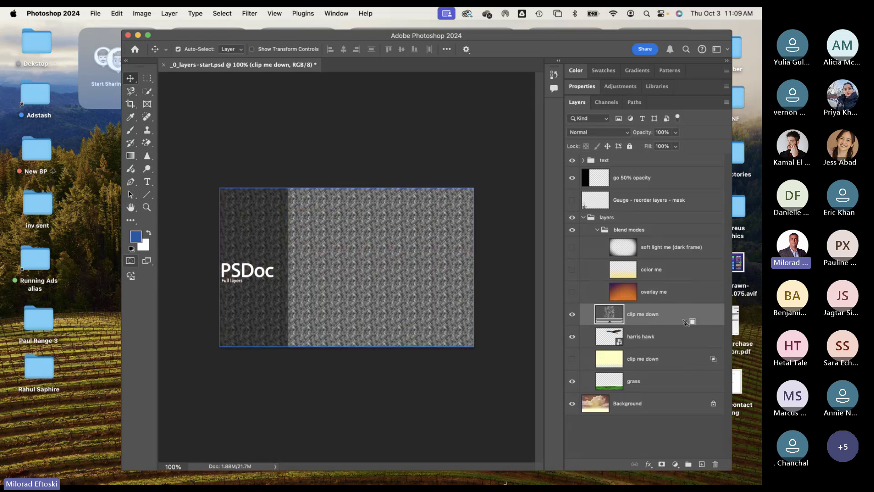
pyautogui.keyDown('alt'); pyautogui.click(686, 323); pyautogui.keyUp('alt')
pyautogui.keyDown('alt'); pyautogui.click(686, 322); pyautogui.keyUp('alt')
pyautogui.keyDown('alt'); pyautogui.click(686, 323); pyautogui.keyUp('alt')
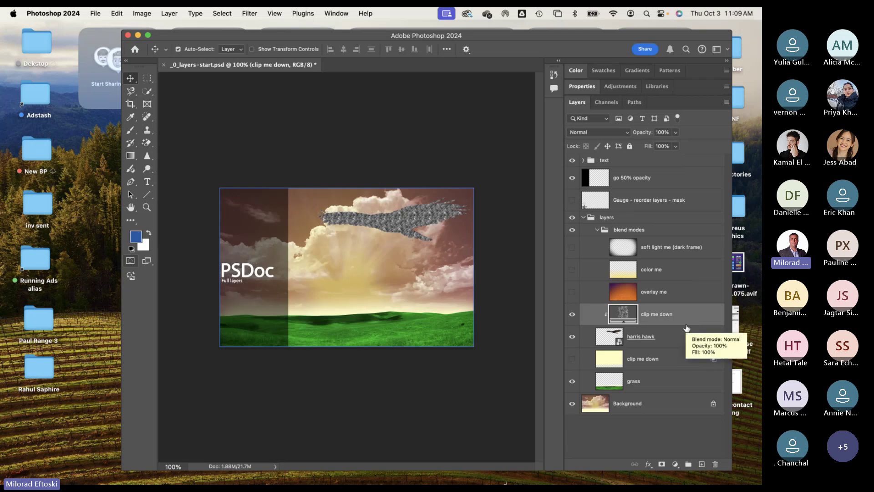
pyautogui.keyDown('alt'); pyautogui.click(686, 326); pyautogui.keyUp('alt')
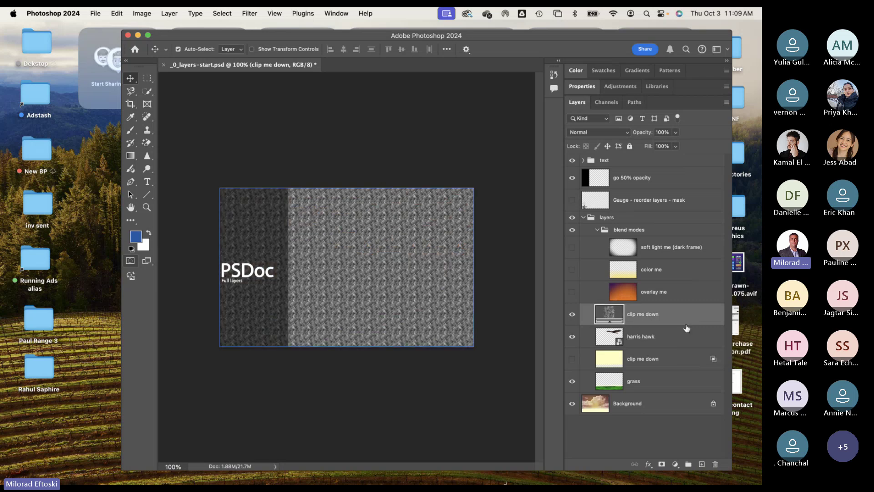
# Step: Show the "color me" layer, hide the "clip me down" layer above harris hawk, and set the "color me" blend mode to Color
pyautogui.click(669, 273)
pyautogui.click(572, 269)
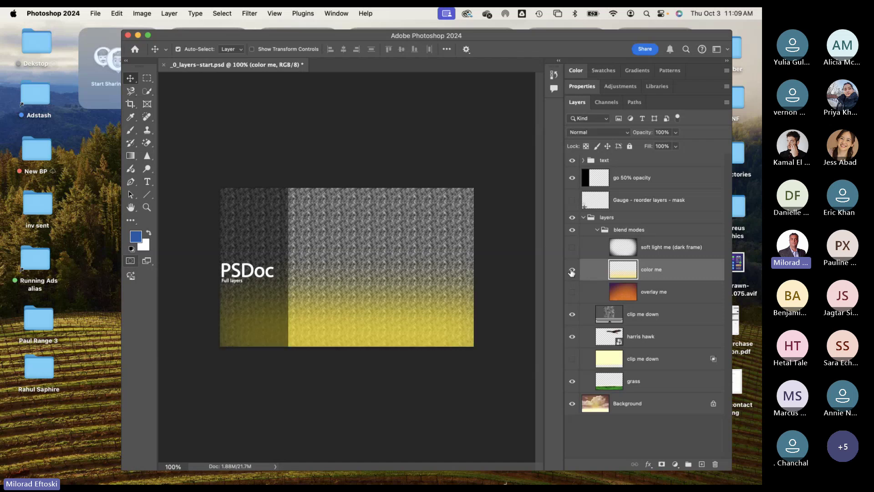
pyautogui.click(572, 314)
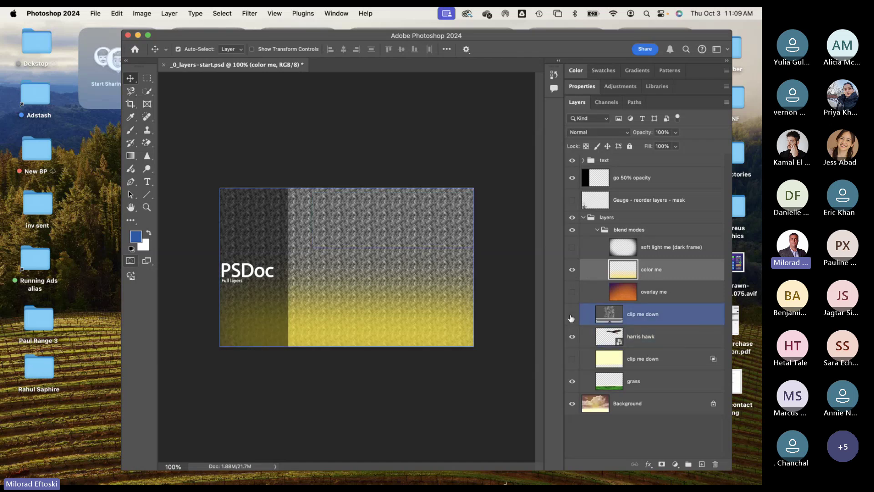
pyautogui.click(605, 133)
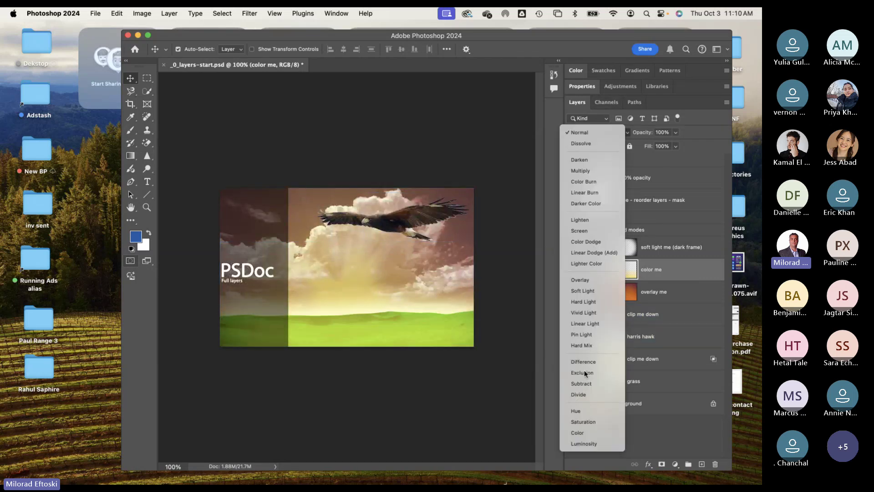
pyautogui.click(592, 435)
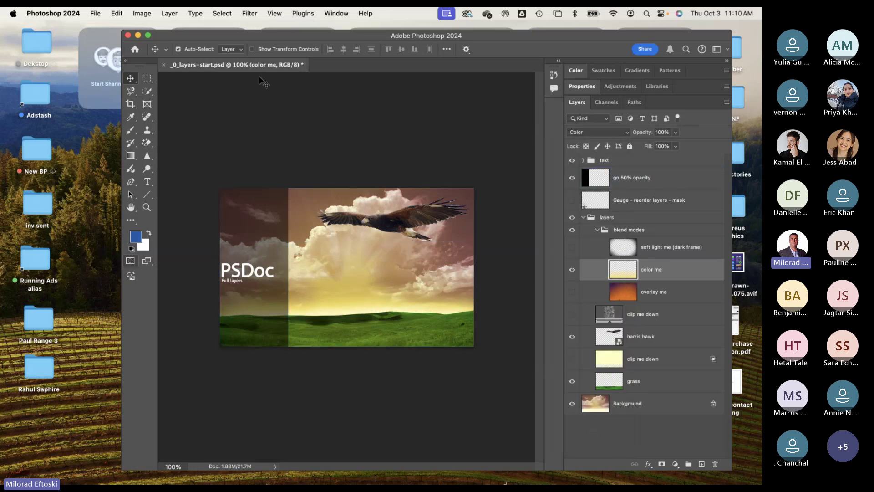
# Step: Minimize the Photoshop window and switch to Microsoft Teams, bringing its General meeting window to the front
pyautogui.click(138, 35)
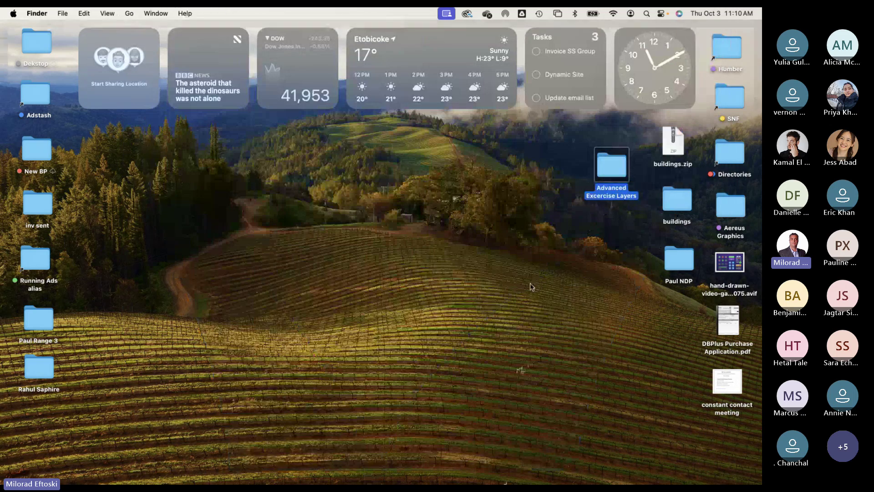
pyautogui.moveTo(334, 476)
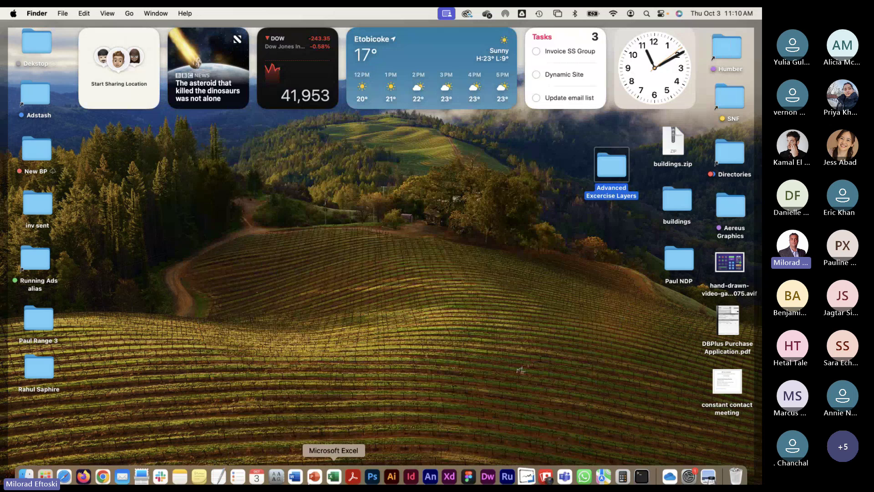
pyautogui.press('super+Tab')
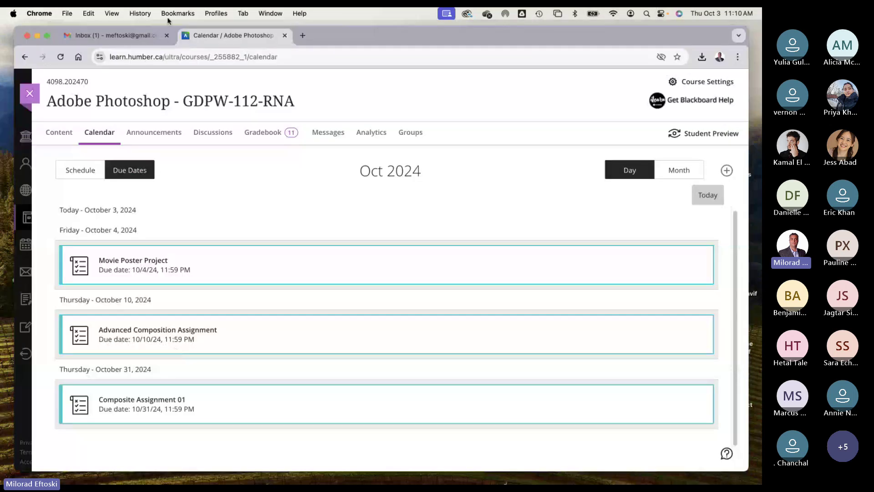
pyautogui.click(272, 15)
pyautogui.click(222, 187)
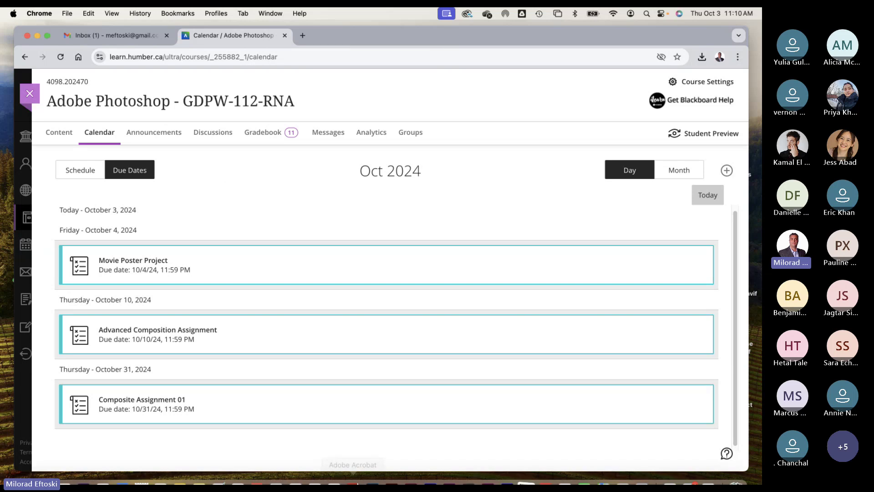
pyautogui.moveTo(484, 482)
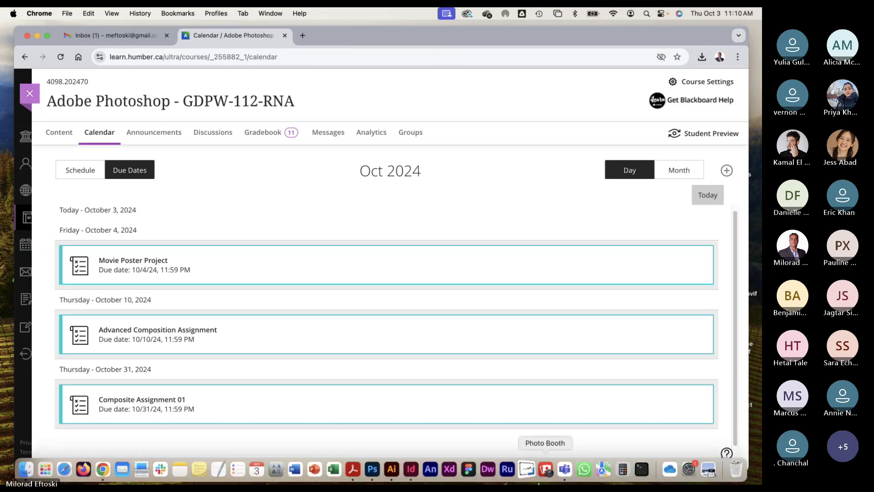
pyautogui.click(564, 469)
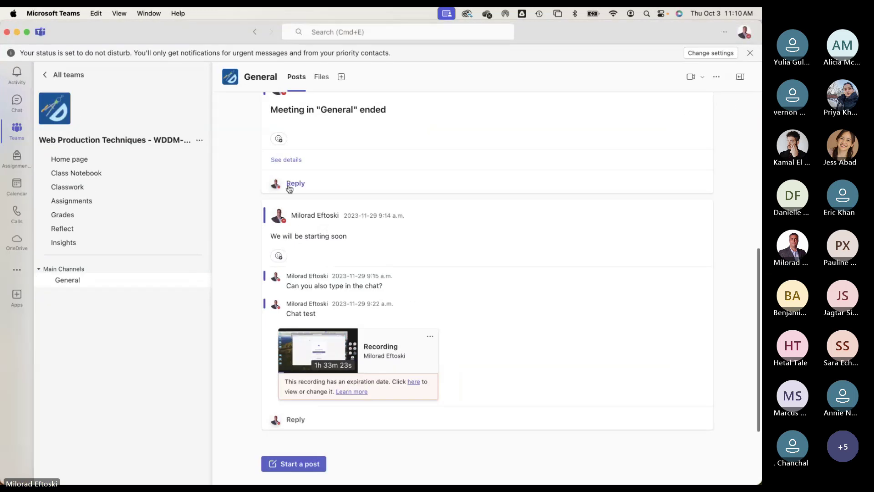
pyautogui.click(149, 13)
pyautogui.click(176, 150)
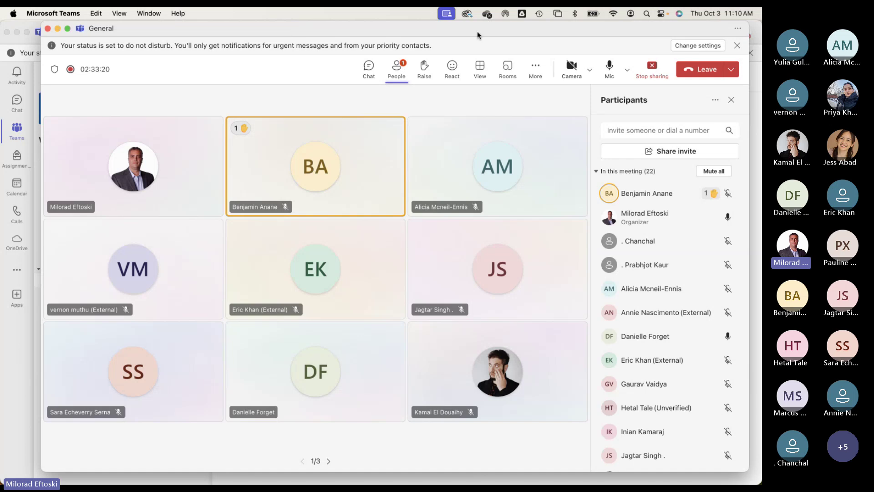
# Step: Mute the microphone in the meeting and request to stop the recording and transcription
pyautogui.click(599, 79)
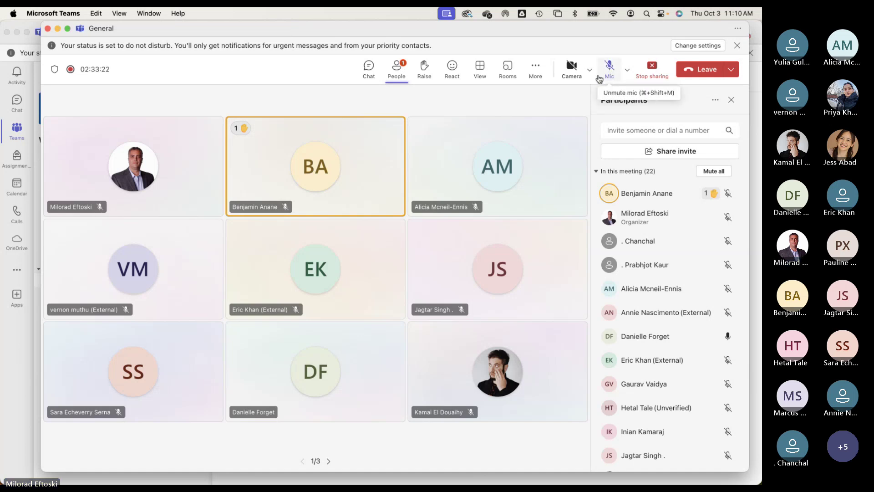
pyautogui.click(535, 69)
pyautogui.moveTo(542, 97)
pyautogui.click(475, 101)
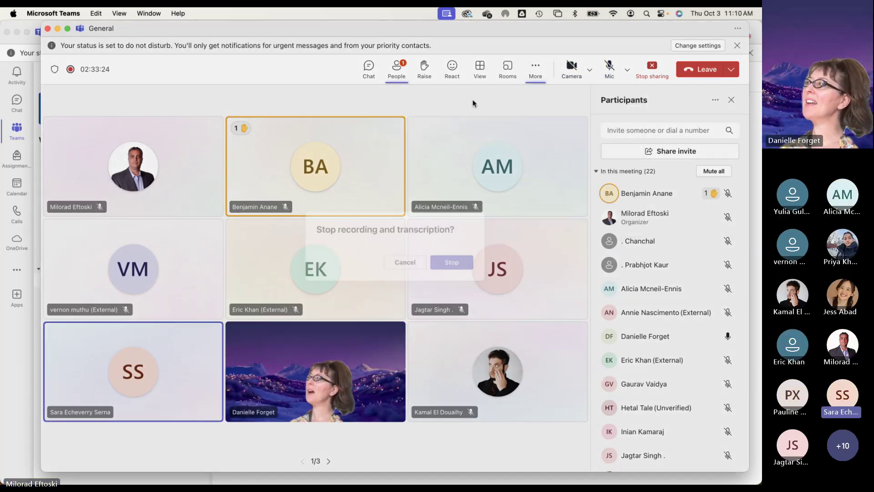